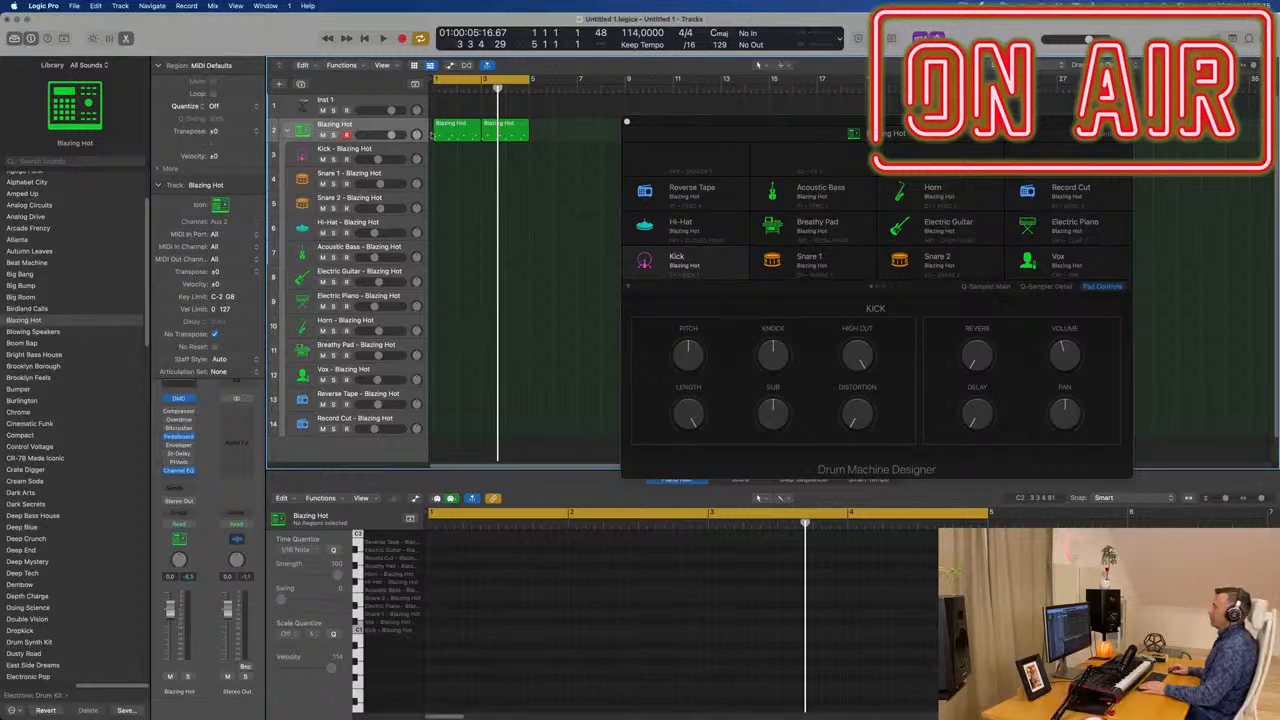
- Play back the drum pattern in the first Blazing Hot region of the main drum track
click(480, 131)
key(space)
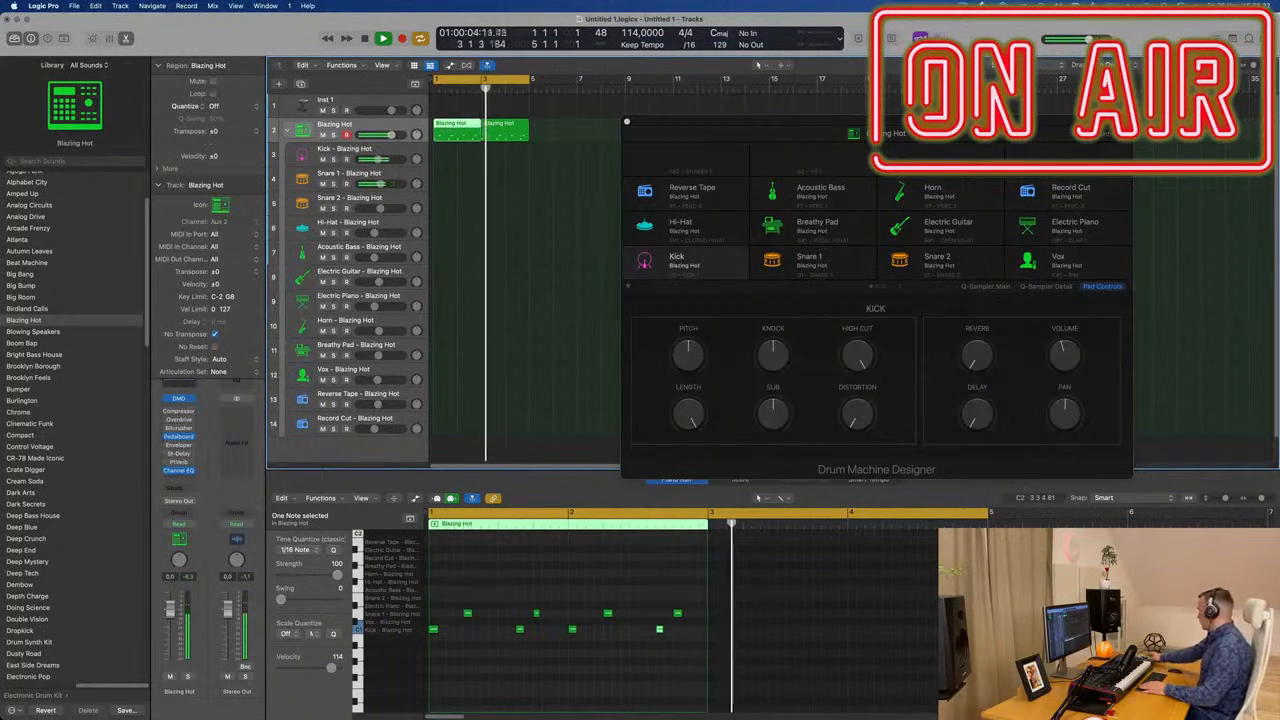
click(559, 158)
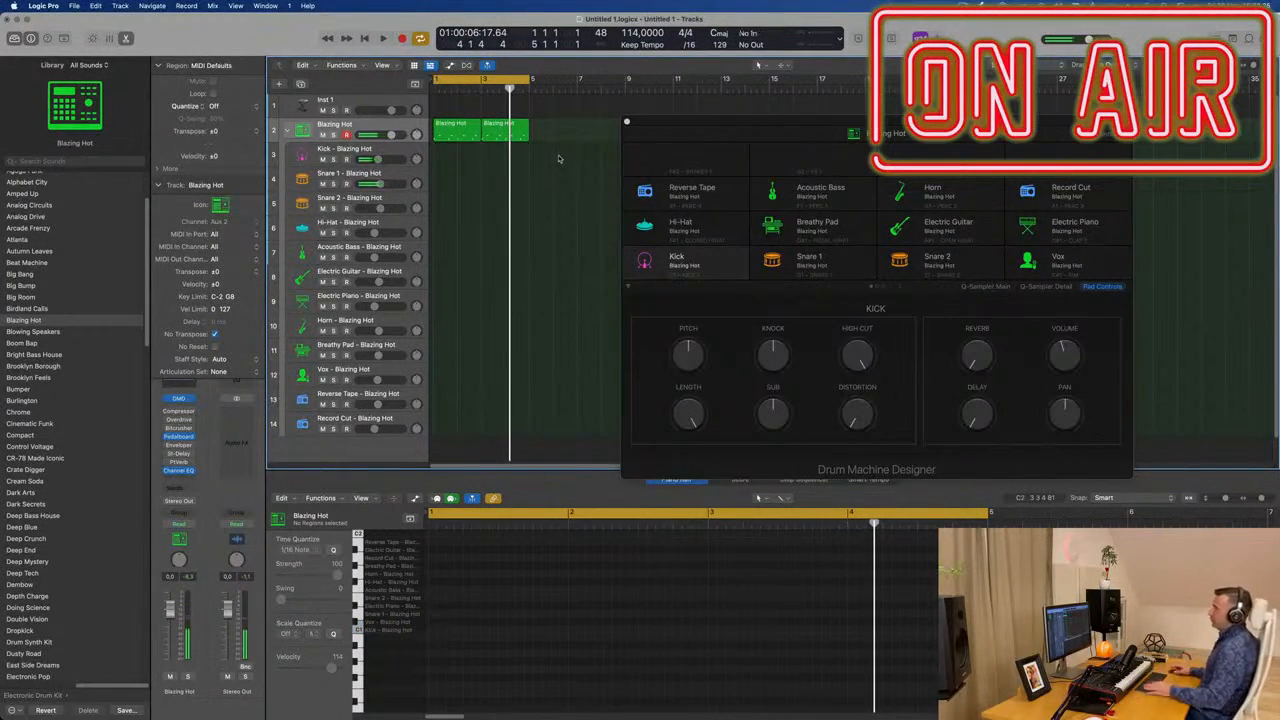
- Copy the first Blazing Hot region onto the Kick track and delete its four snare notes
drag(455, 130, 456, 155)
drag(461, 593, 684, 619)
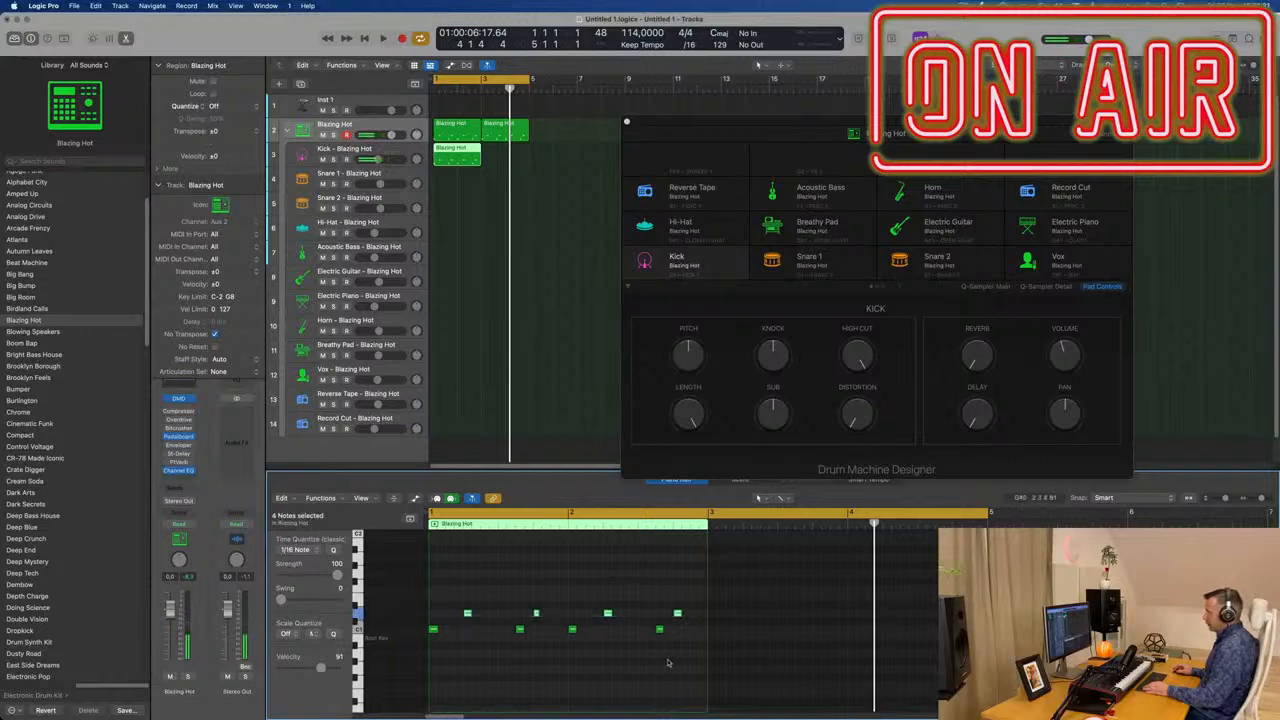
drag(426, 657, 425, 627)
drag(448, 598, 573, 603)
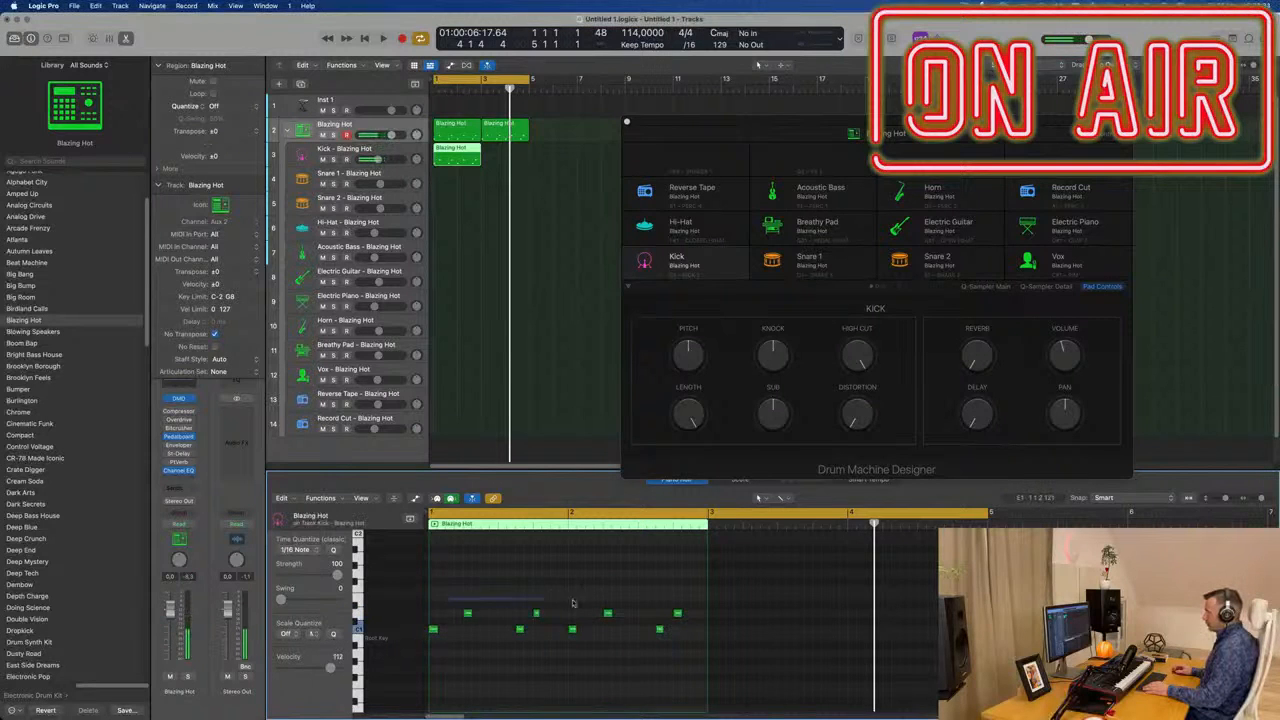
drag(695, 622, 690, 622)
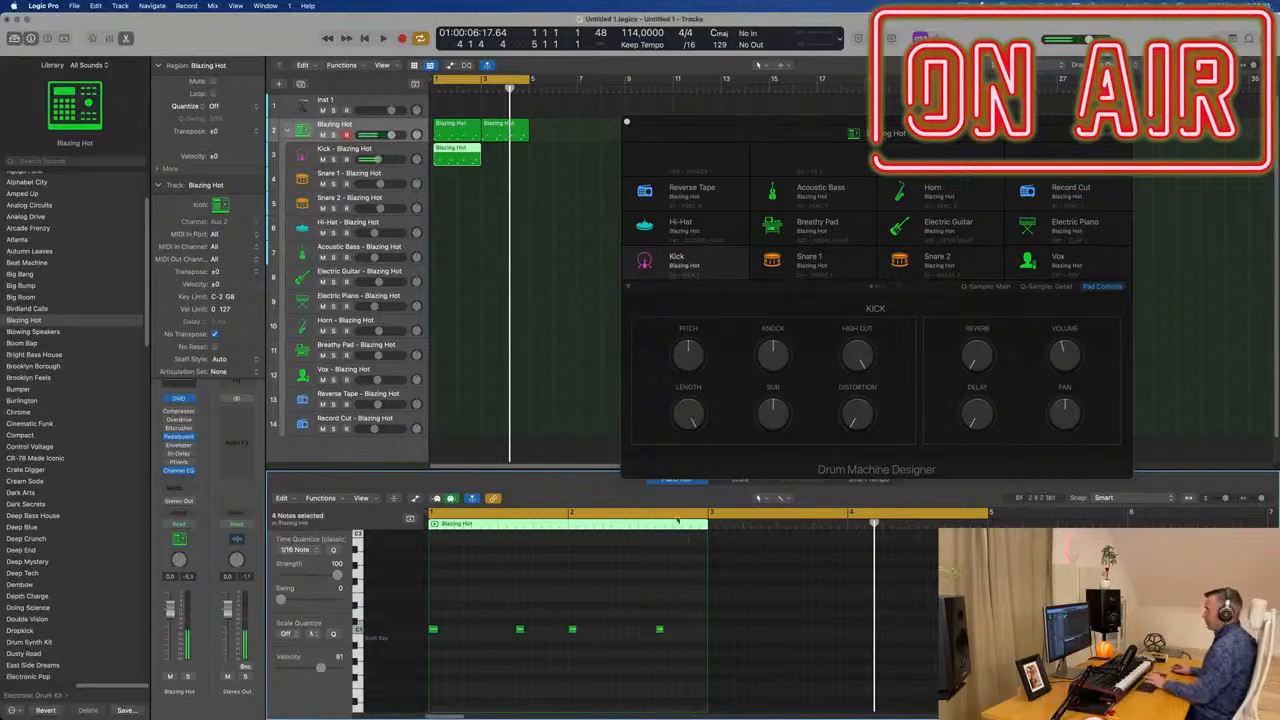
- Copy the first region of the main drum track to the Snare 1 track, keeping only its four snare notes raised two octaves
key(Return)
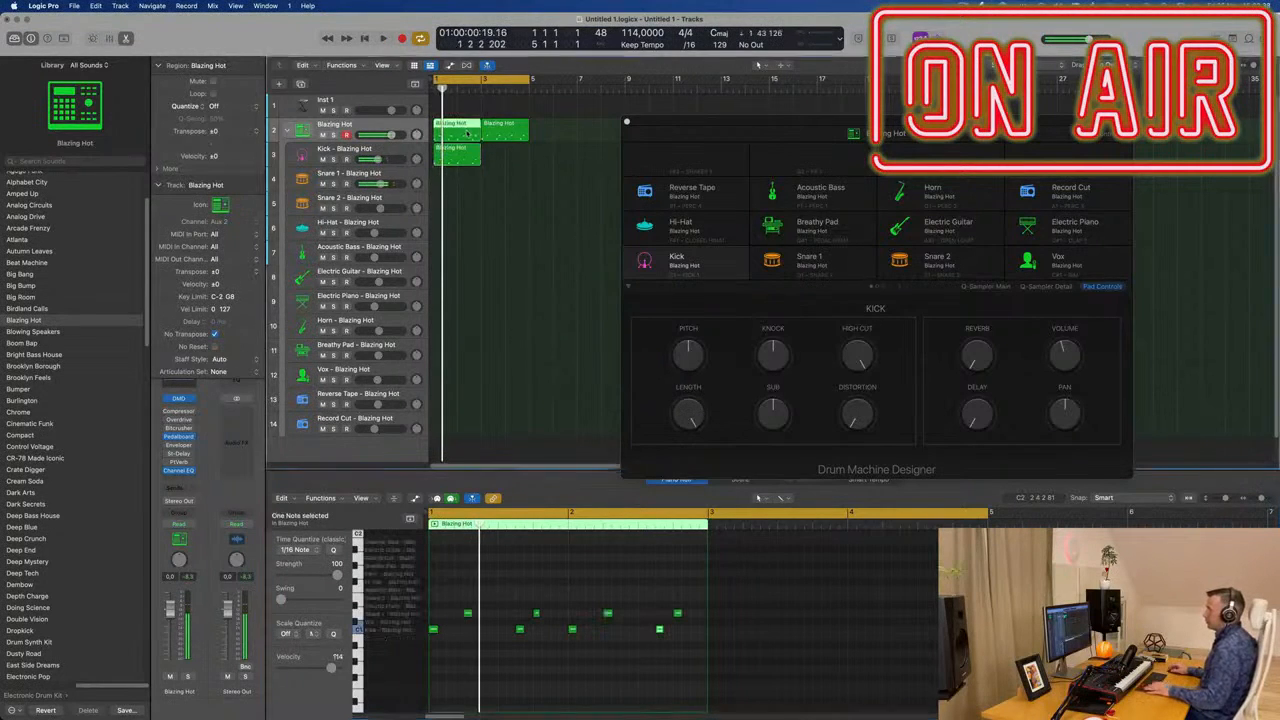
drag(455, 150, 455, 176)
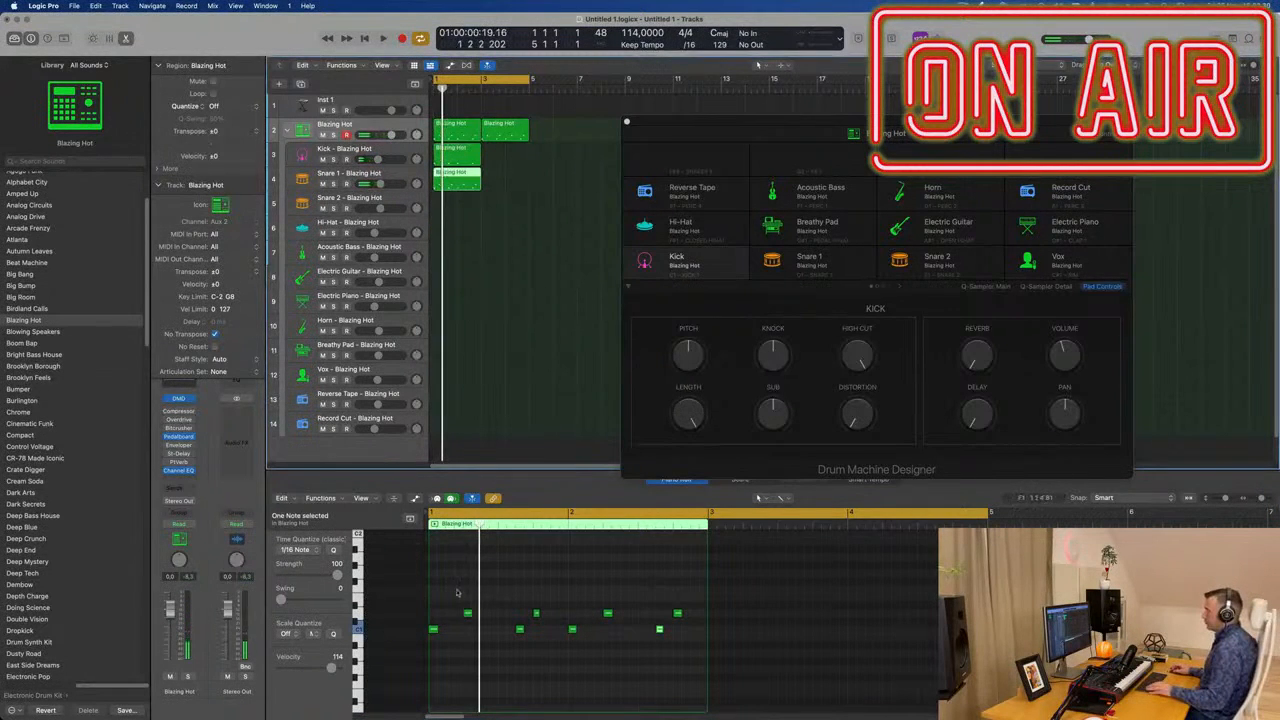
drag(433, 645, 691, 636)
key(Delete)
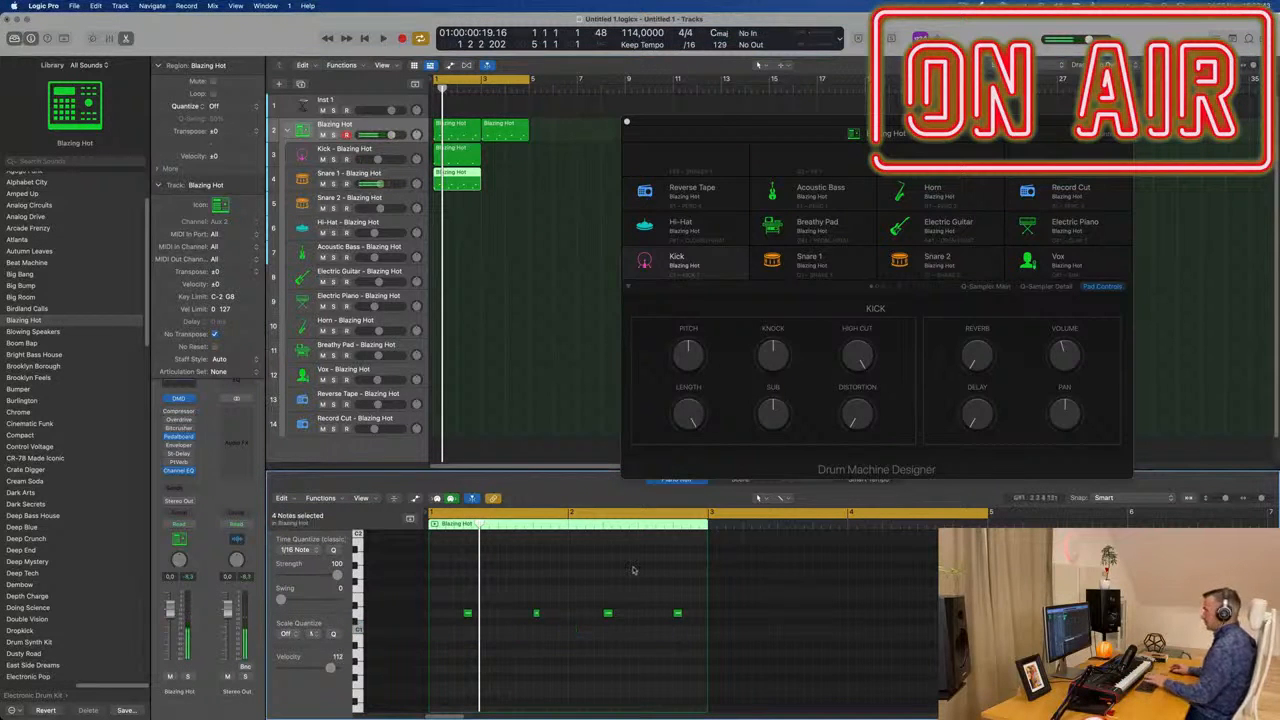
key(space)
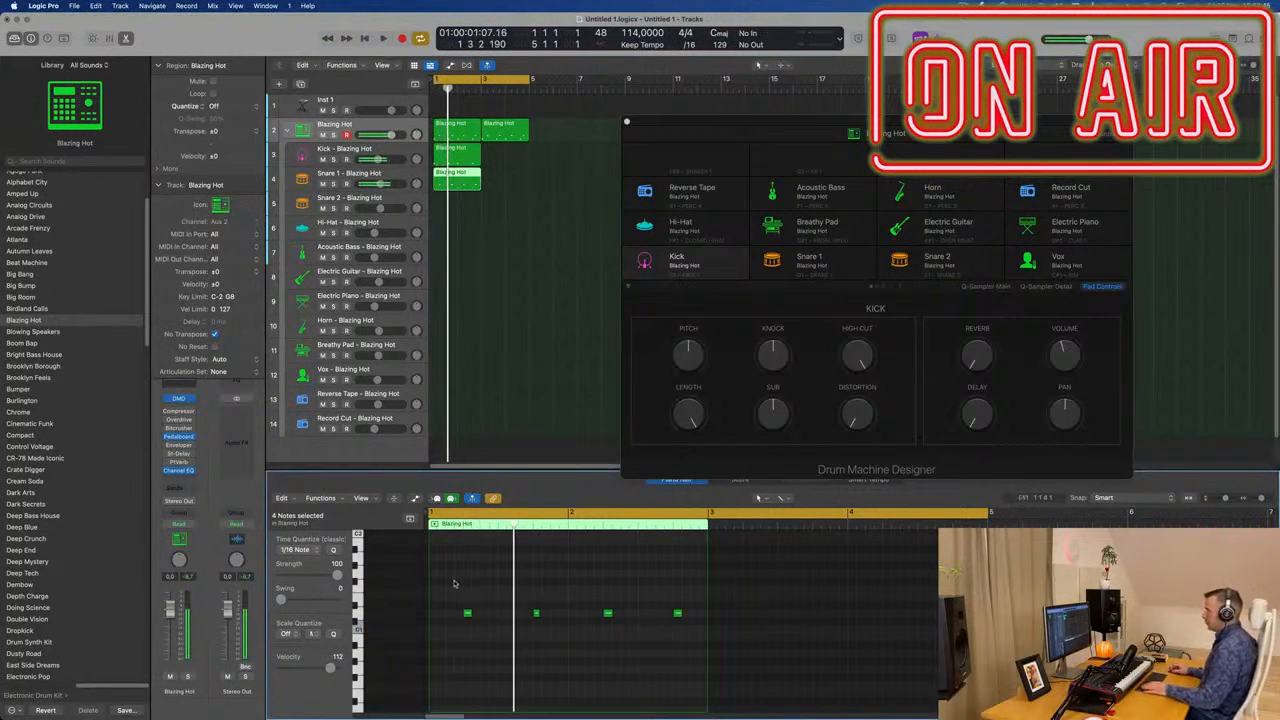
drag(454, 584, 743, 655)
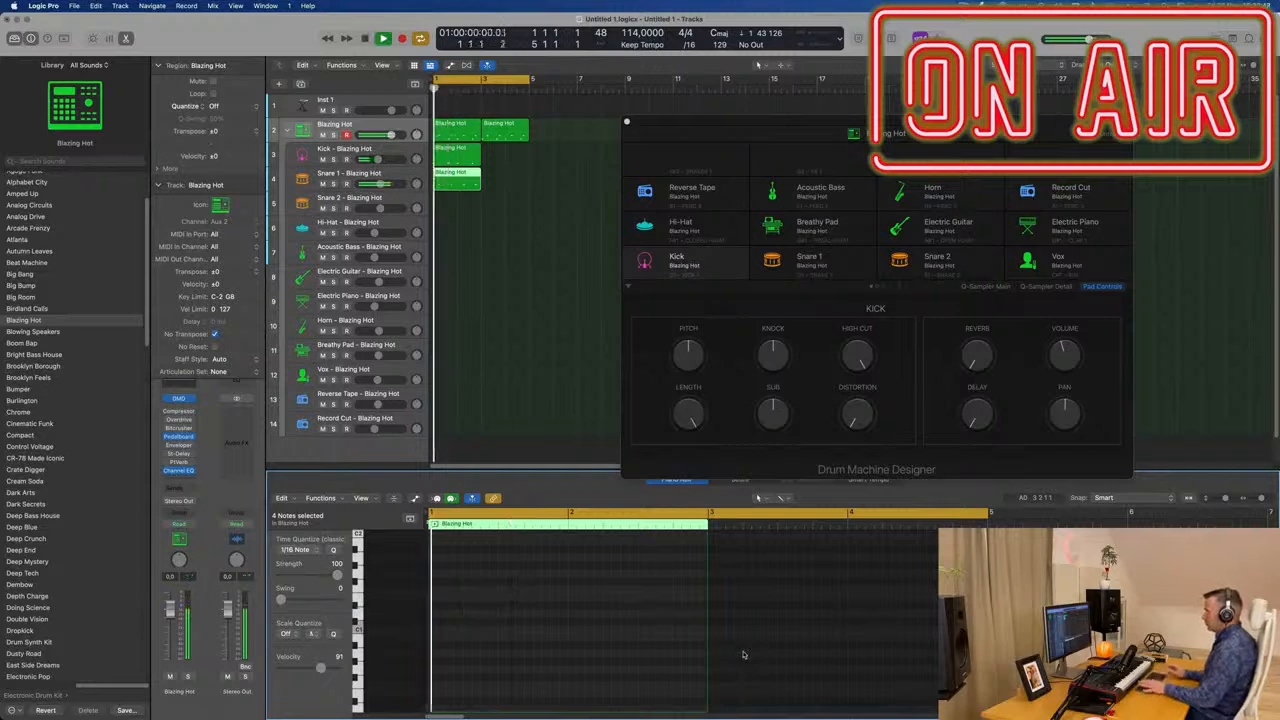
- Delete both original regions from the main Blazing Hot track and repeat the Kick and Snare 1 regions once, up to bar 5
scroll(530, 234, up, 3)
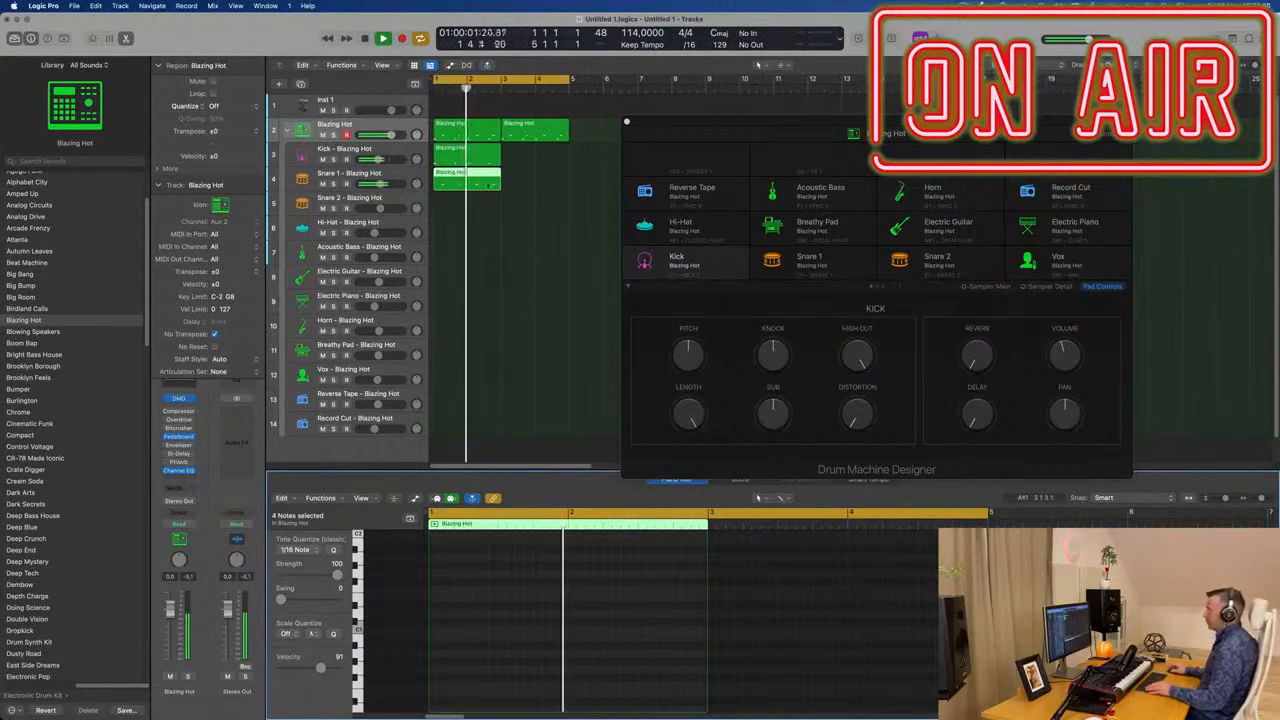
scroll(528, 210, down, 1)
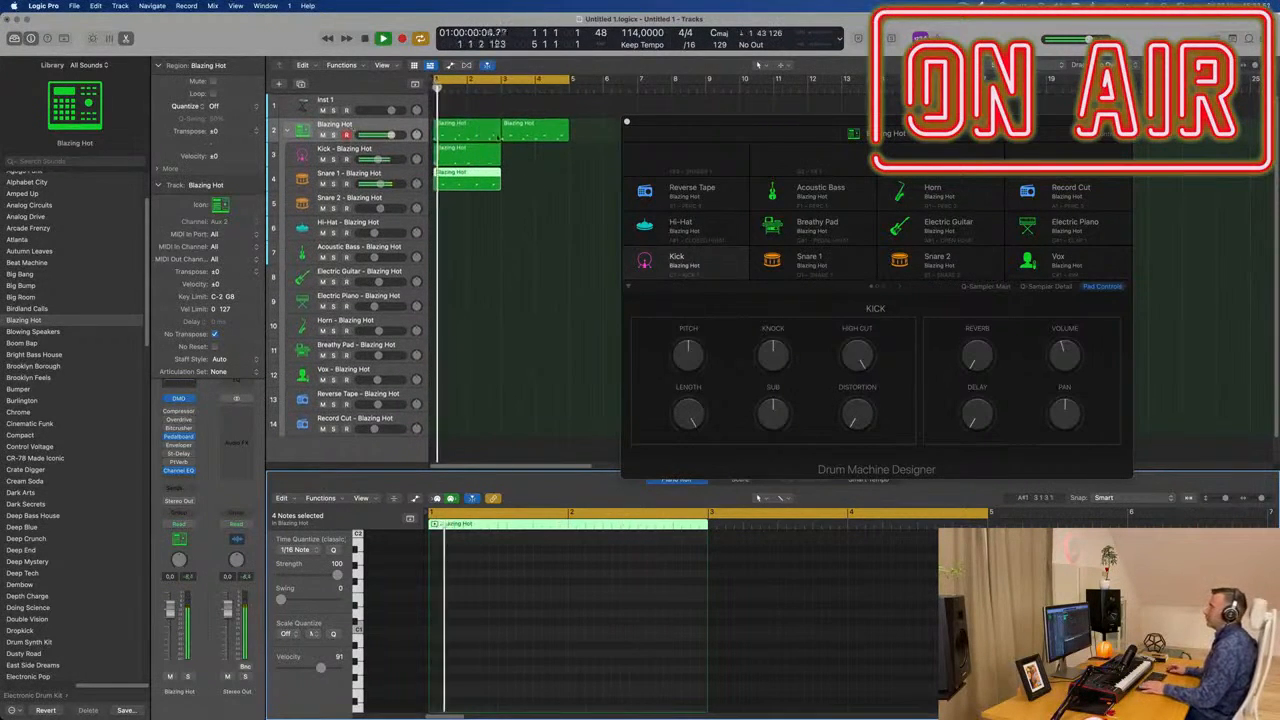
click(527, 127)
key(Delete)
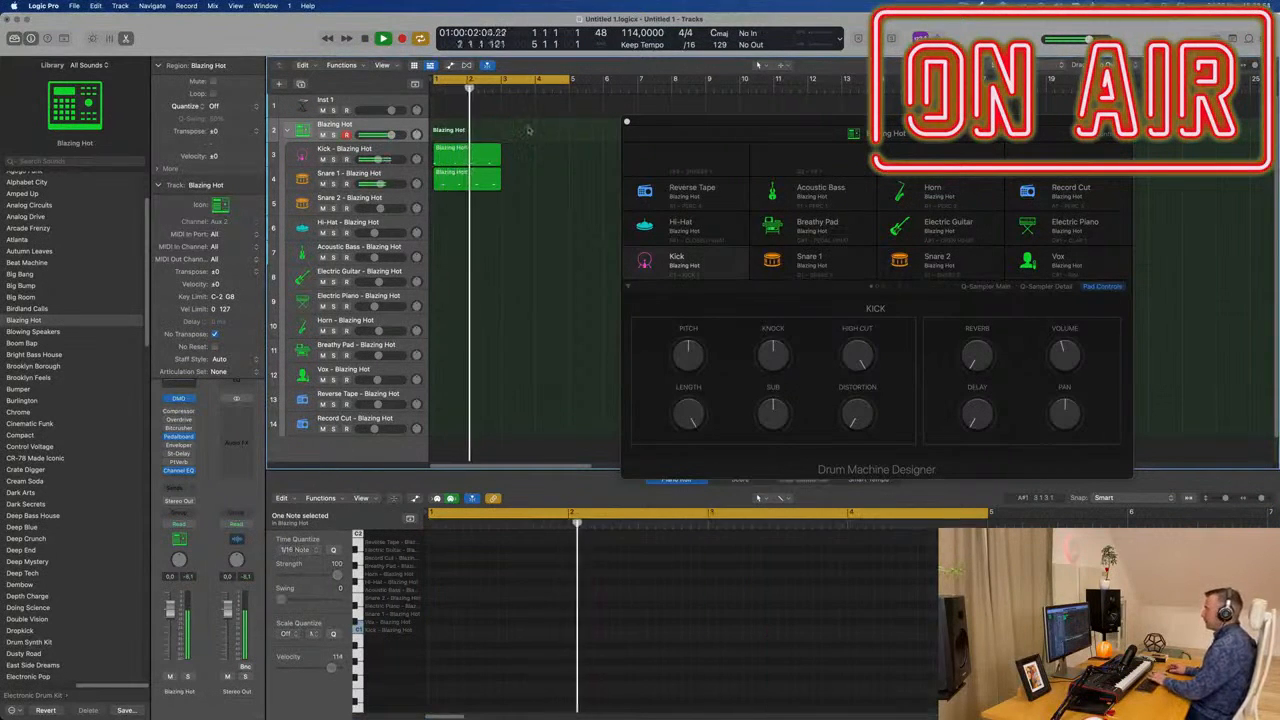
drag(515, 150, 487, 180)
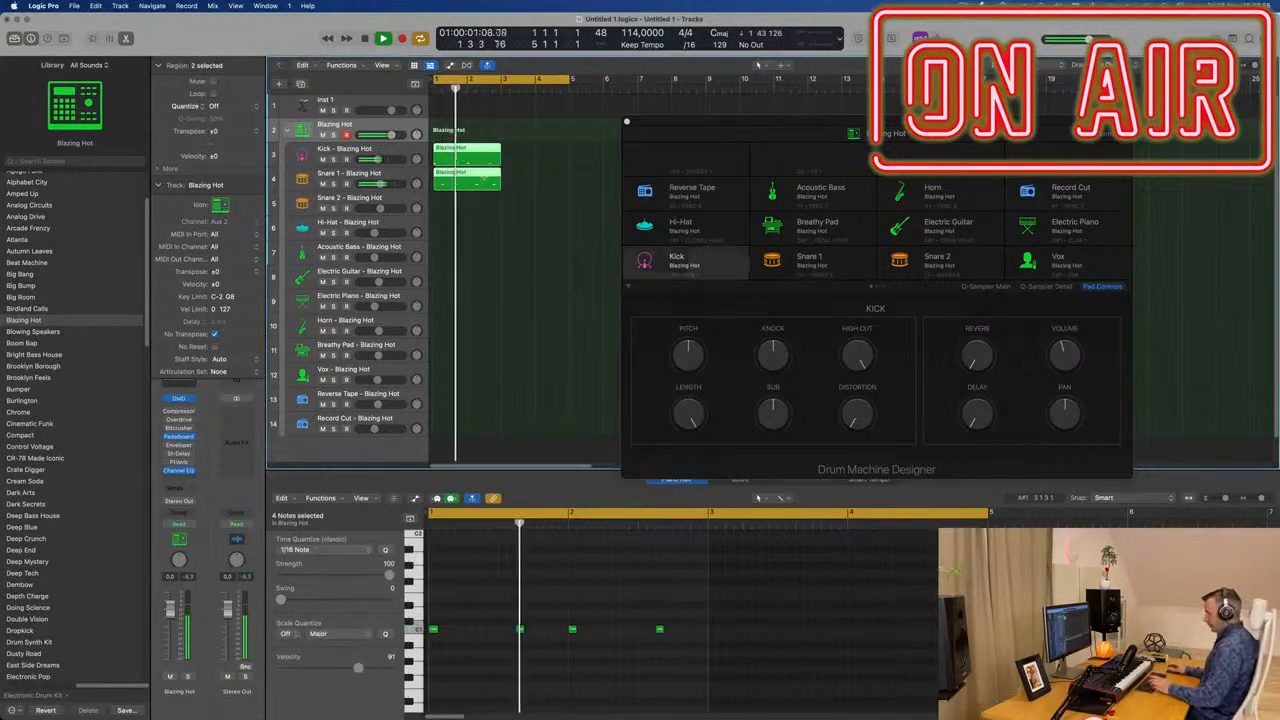
key(super+r)
drag(720, 135, 850, 136)
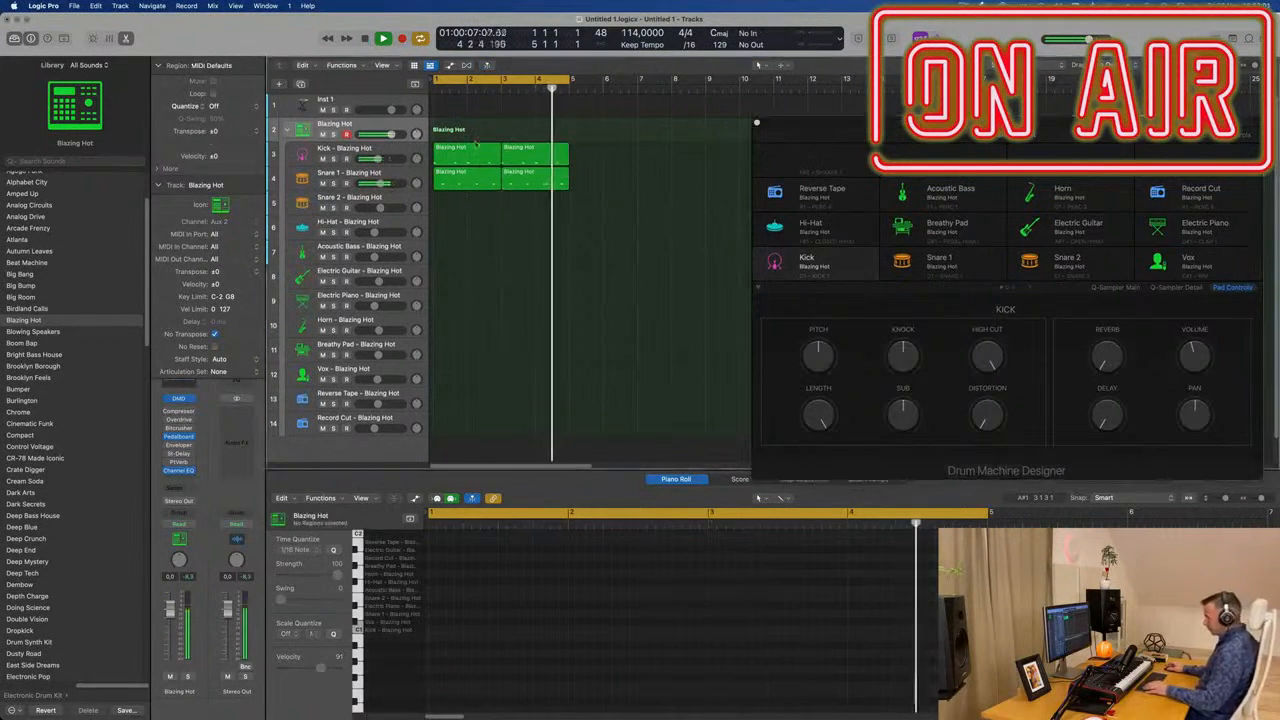
- Copy the first Snare 1 region onto the Hi-Hat track and shift and duplicate its notes into an eight-note off-beat pattern
click(456, 180)
drag(456, 183, 456, 228)
key(space)
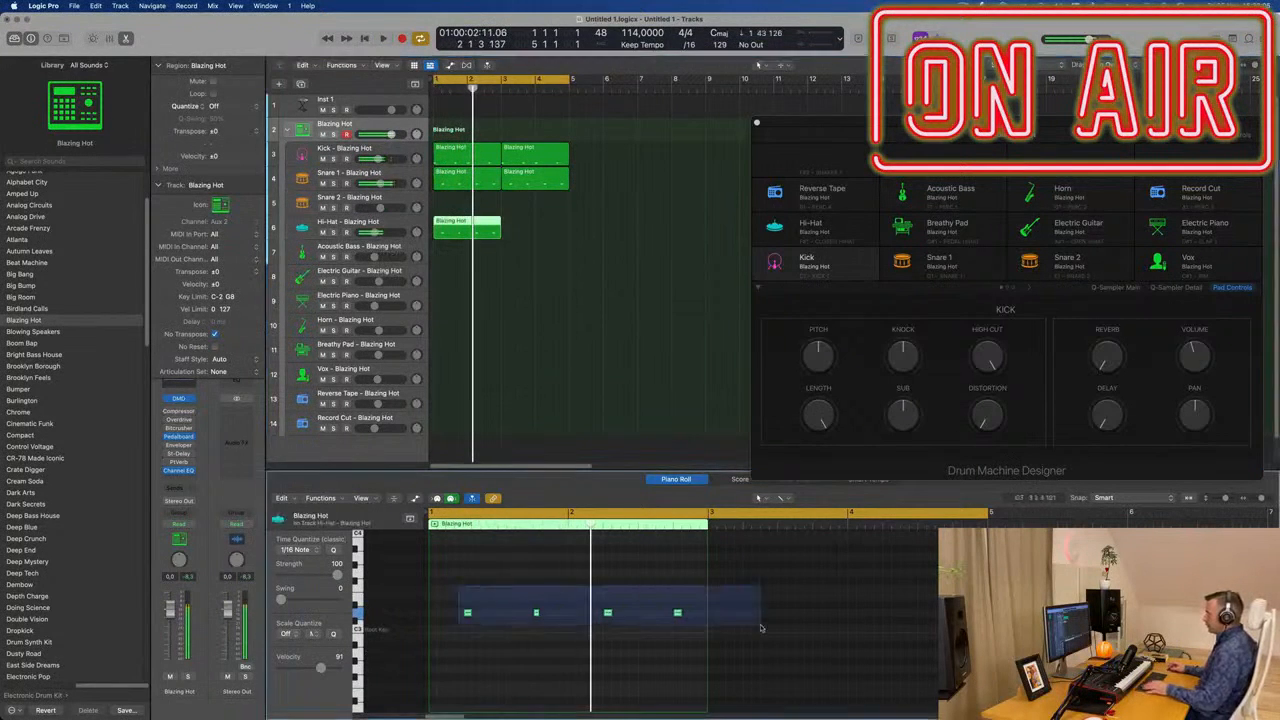
mouse_move(468, 614)
mouse_down()
mouse_move(450, 618)
mouse_move(487, 623)
mouse_up()
key(space)
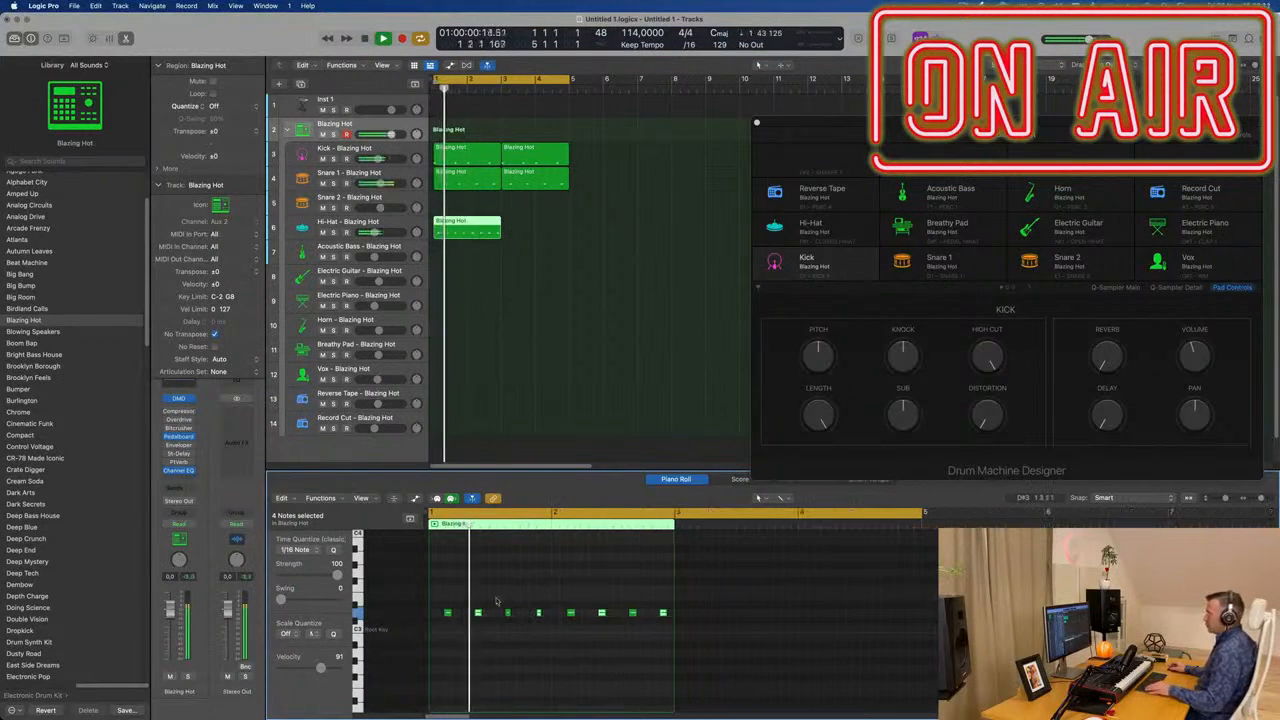
- Repeat the Hi-Hat region once, up to bar 5, and lower the Hi-Hat track's volume slightly
click(465, 232)
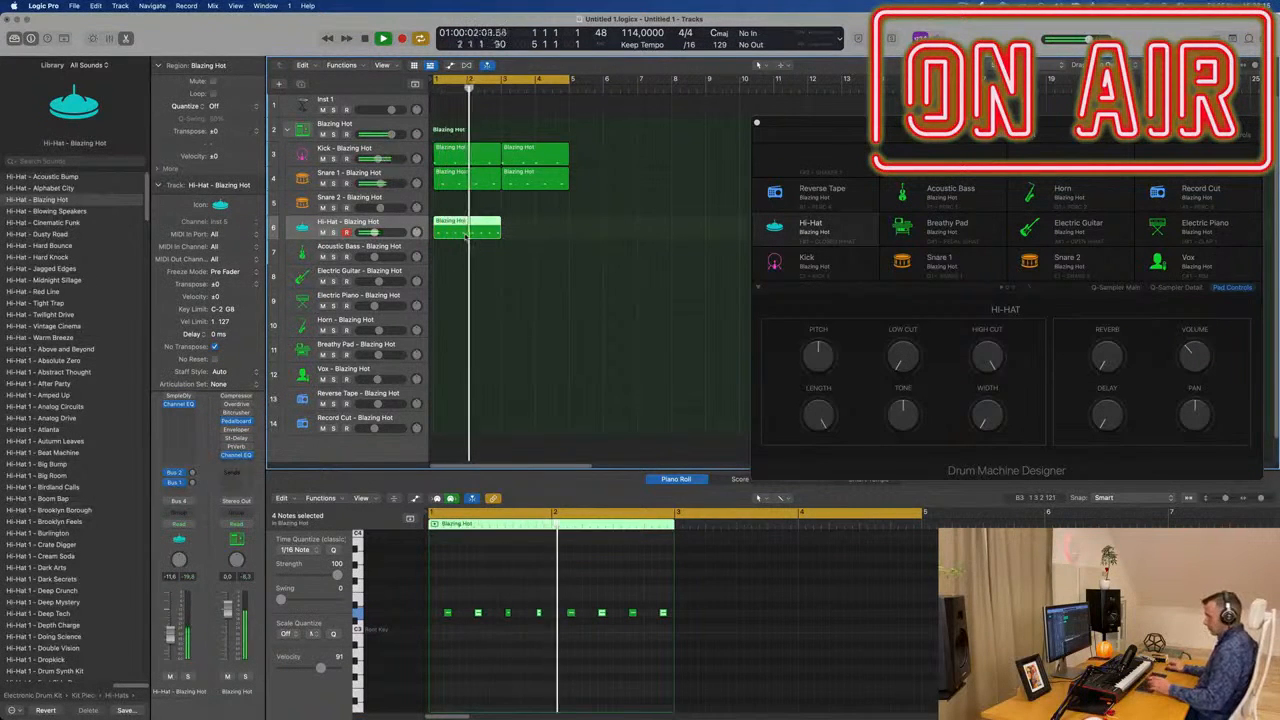
key(super+r)
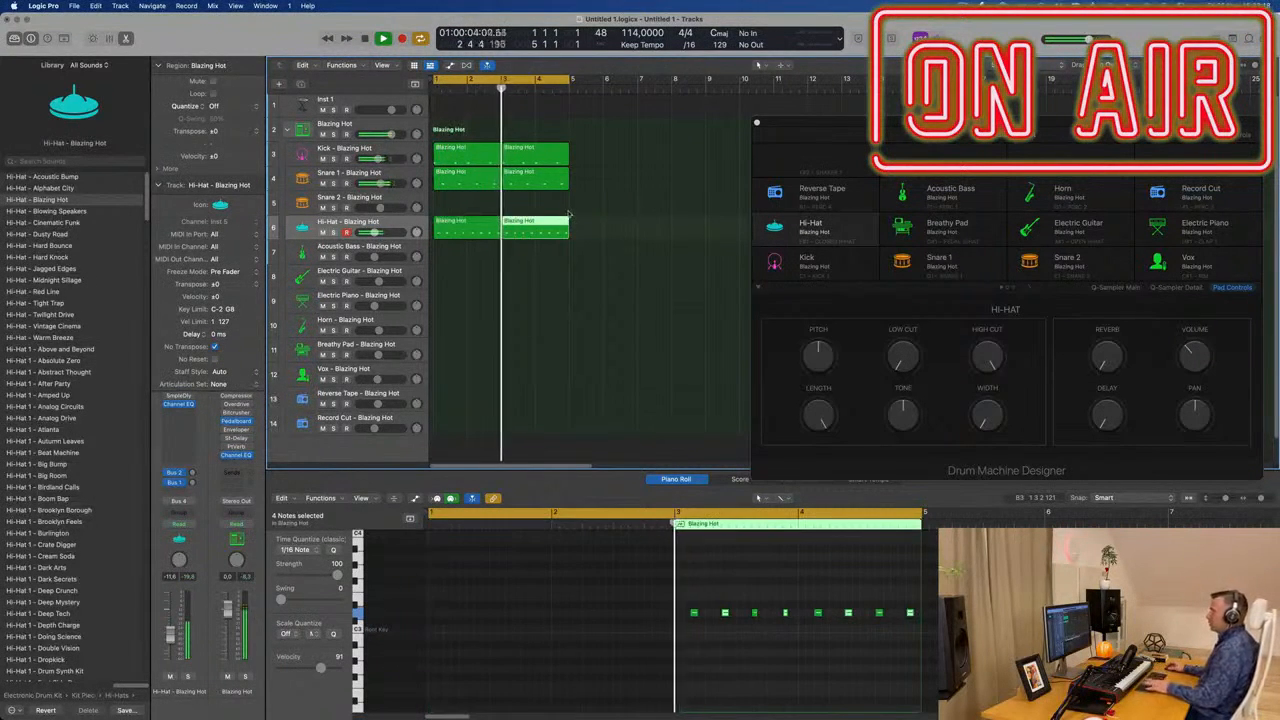
click(397, 226)
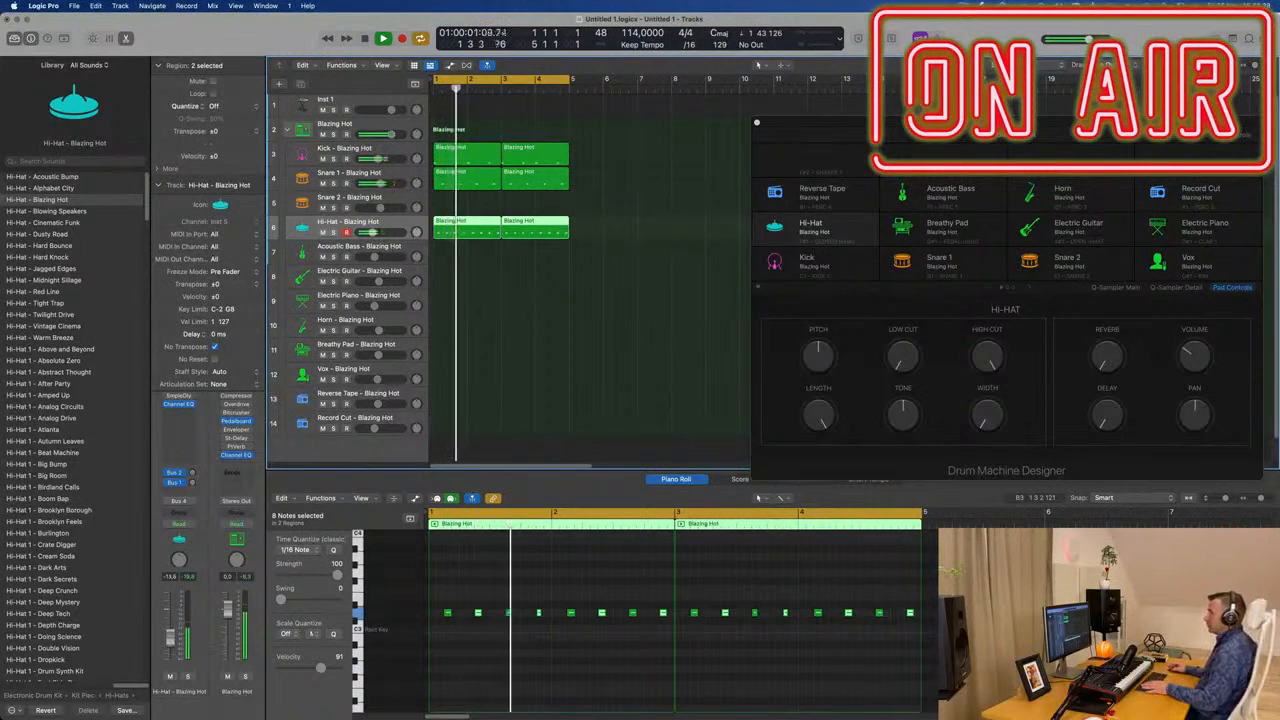
- Audition the kit's tracks from Acoustic Bass down to Record Cut one after another over the looping drums
click(326, 249)
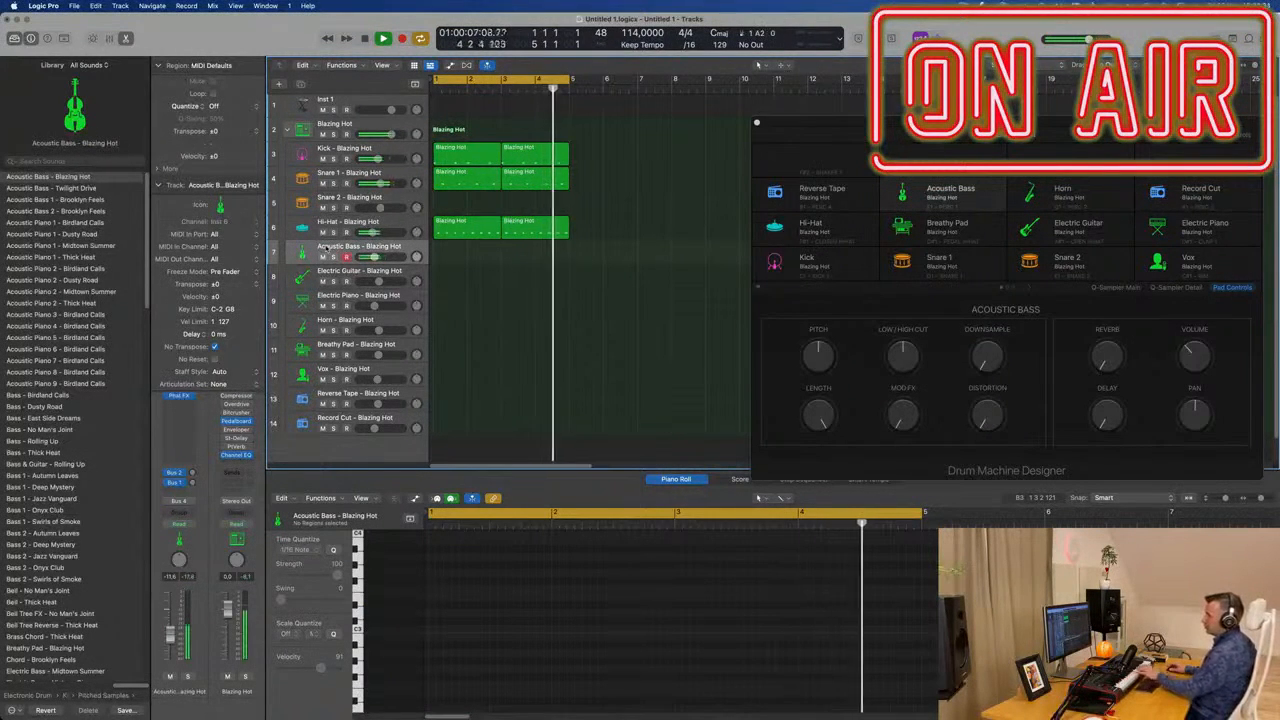
click(349, 280)
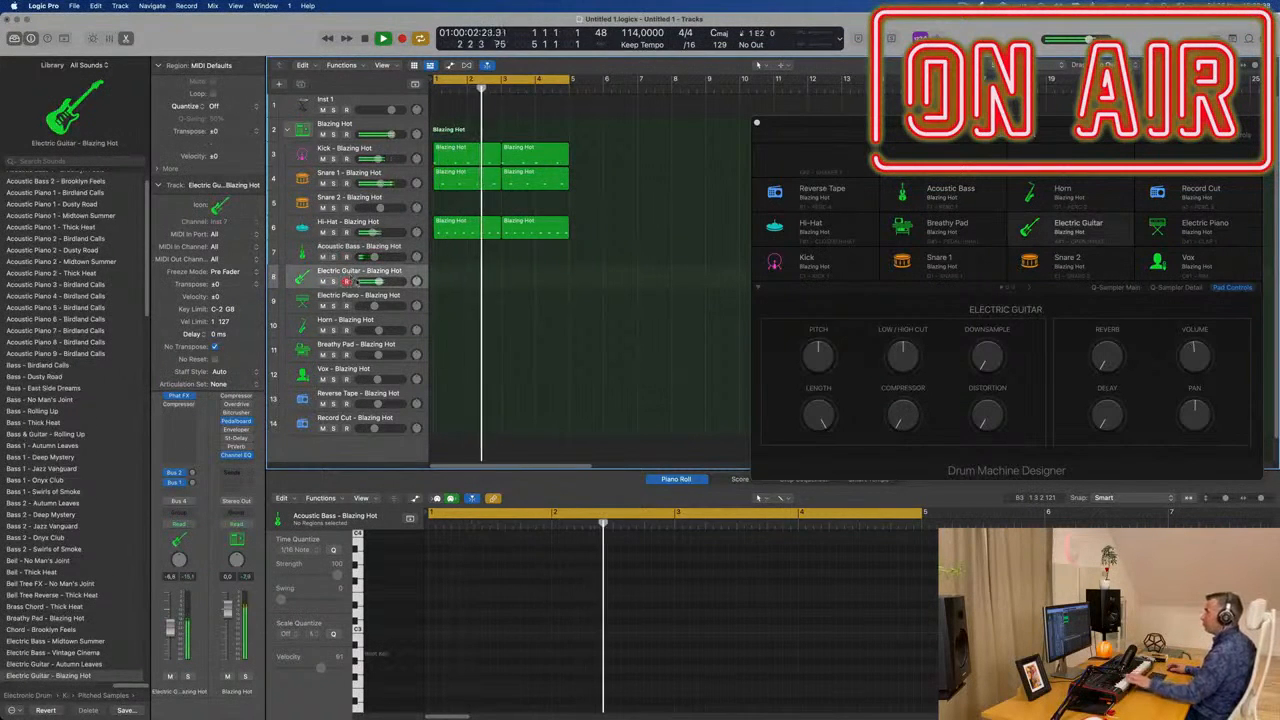
click(348, 300)
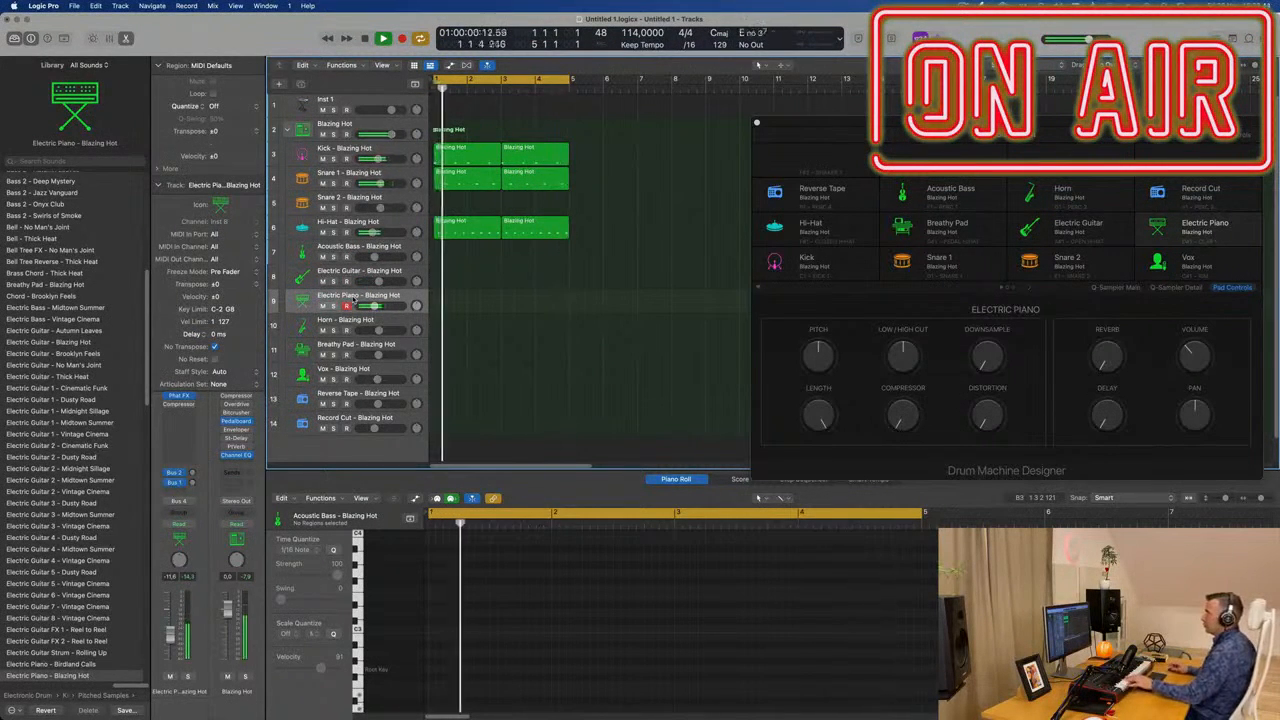
click(352, 324)
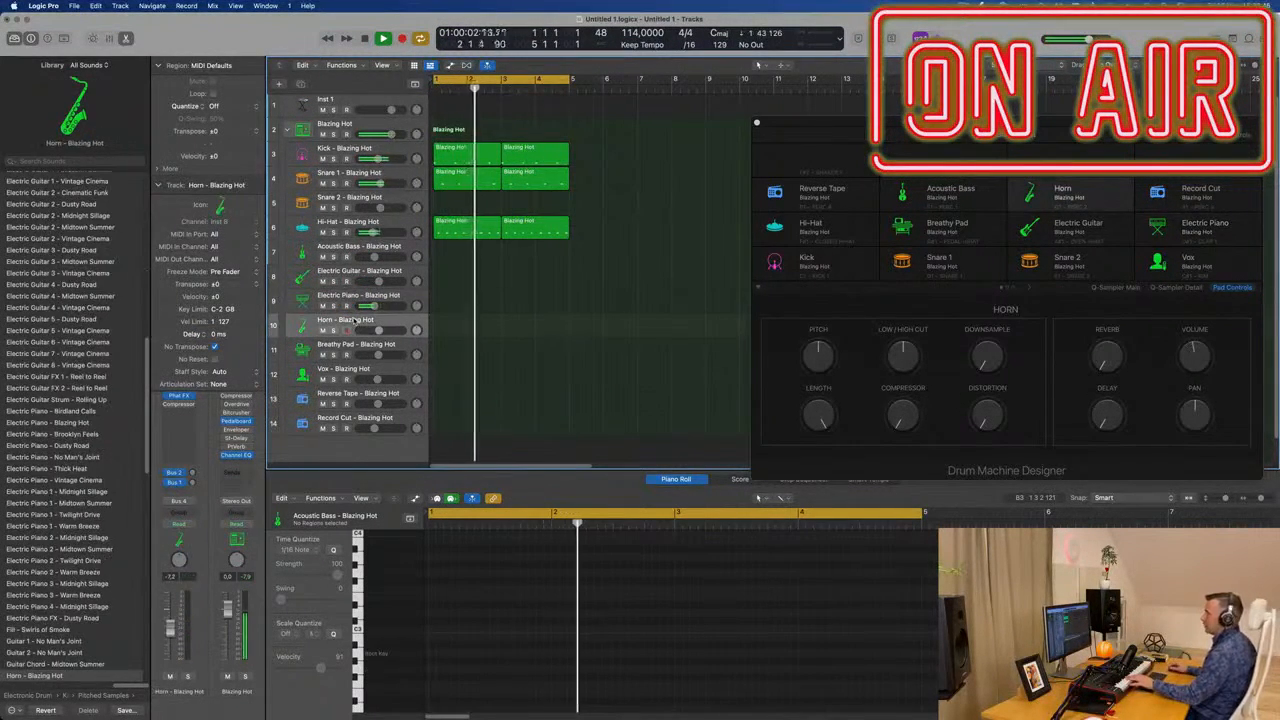
click(328, 348)
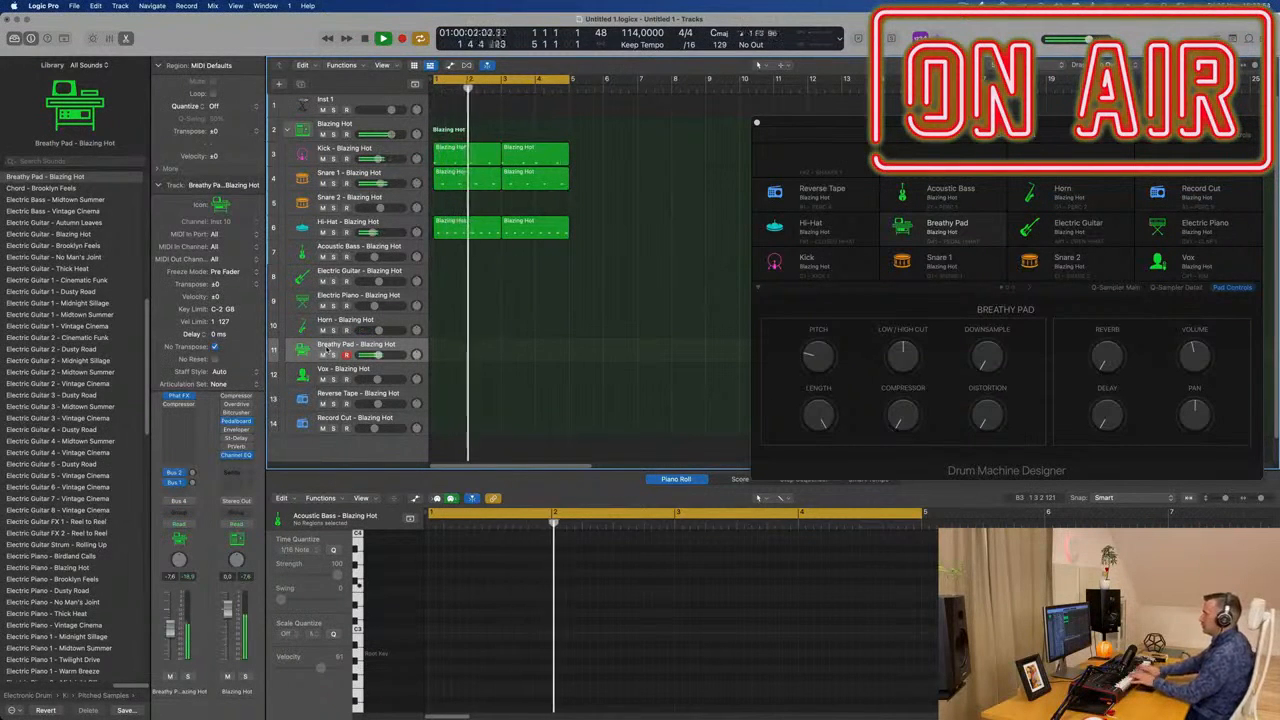
click(331, 370)
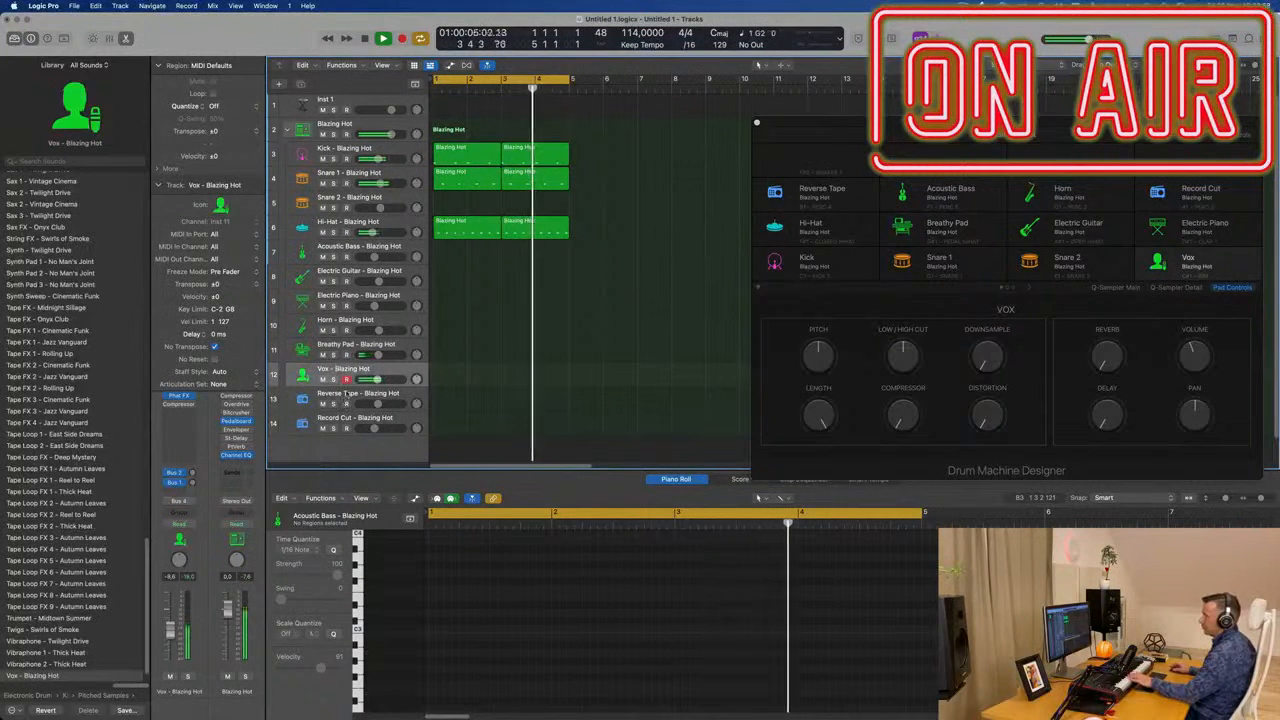
click(346, 396)
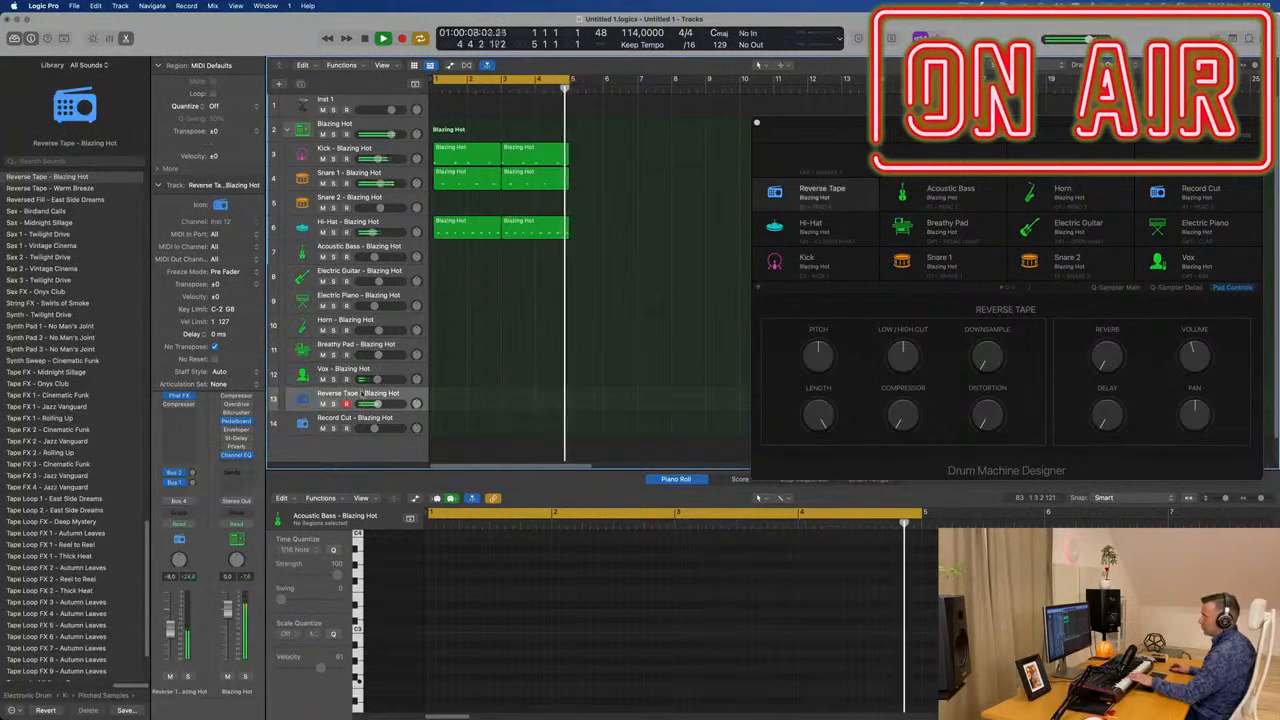
click(350, 418)
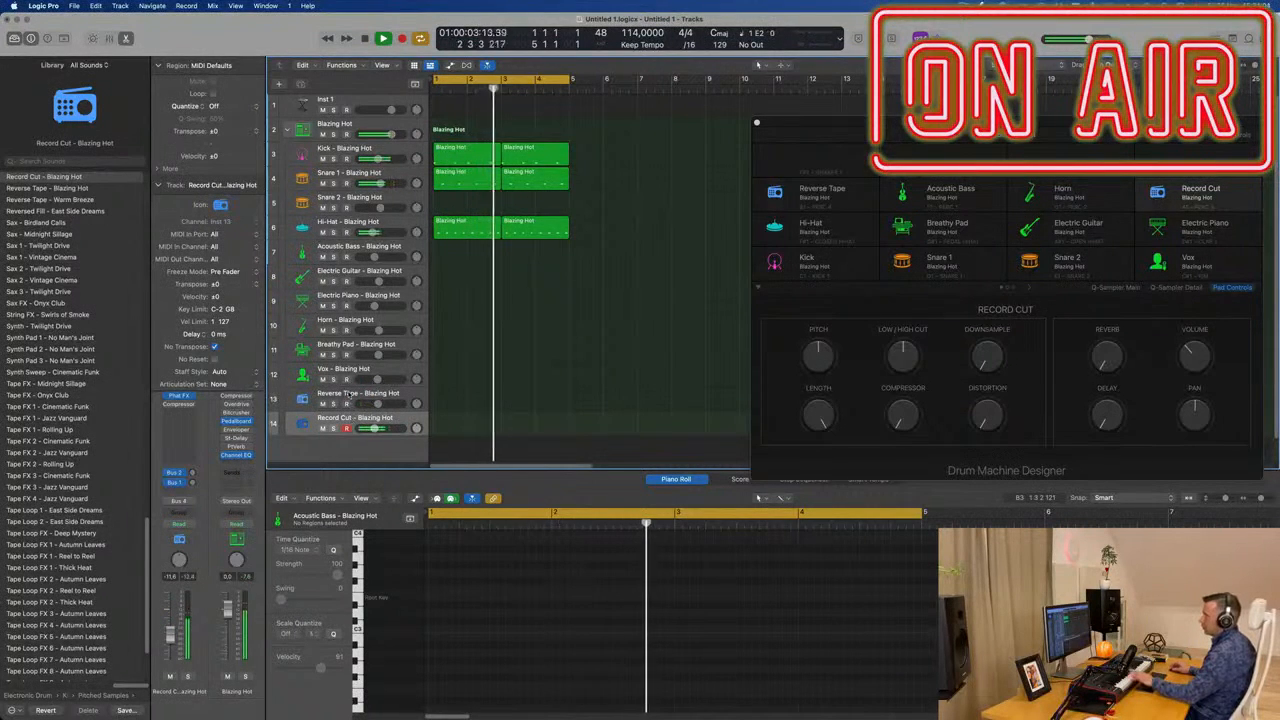
click(349, 400)
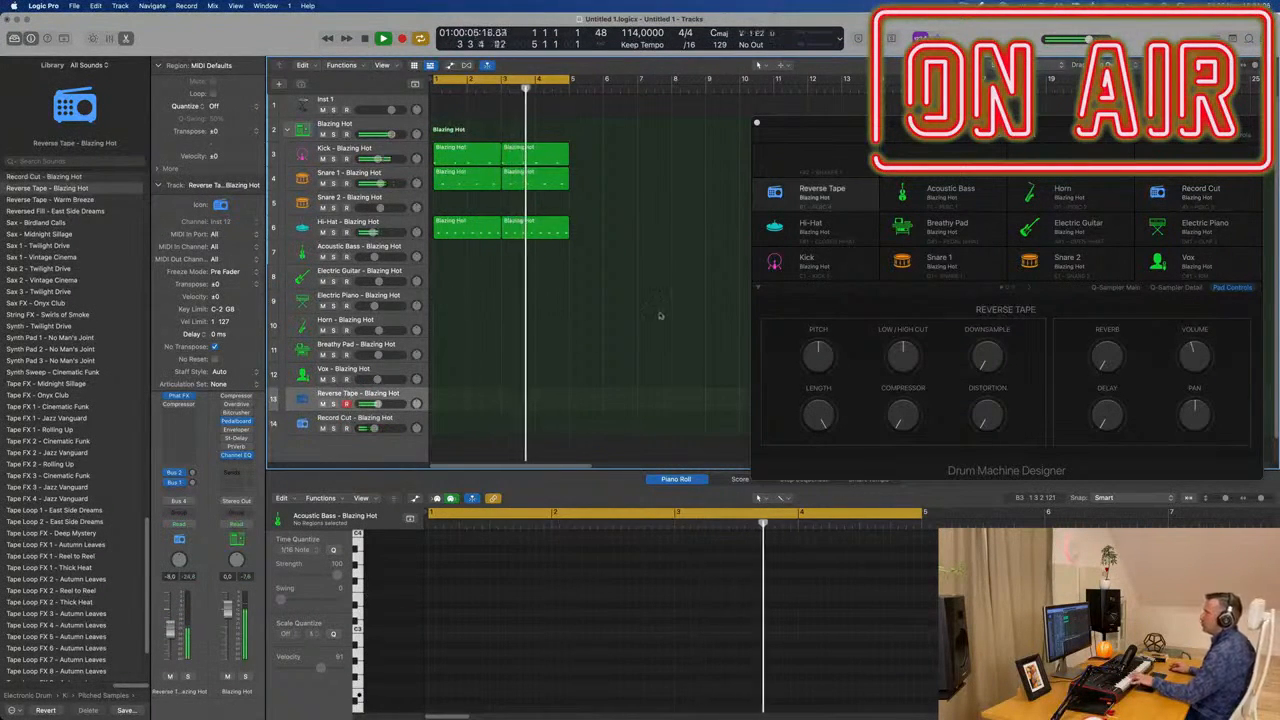
- Make the Inst 1 track taller and repeat all the Kick, Snare 1 and Hi-Hat regions up to bar 17
click(364, 110)
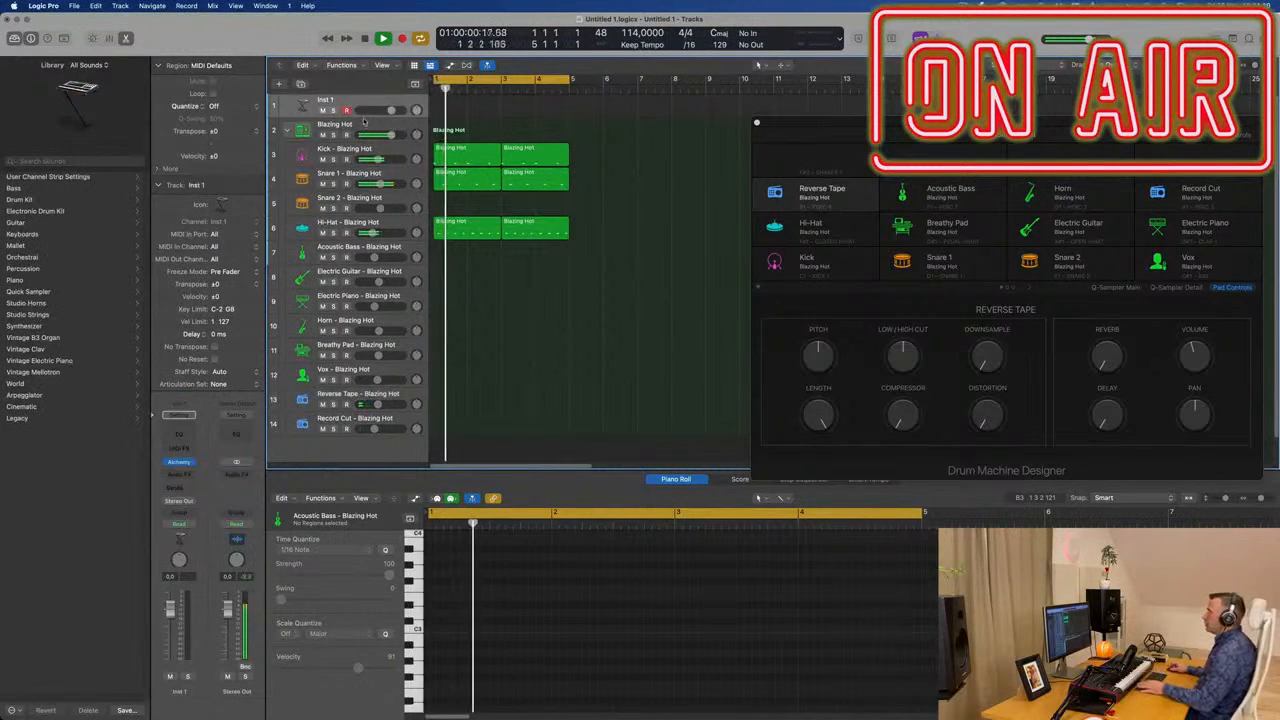
drag(368, 117, 519, 142)
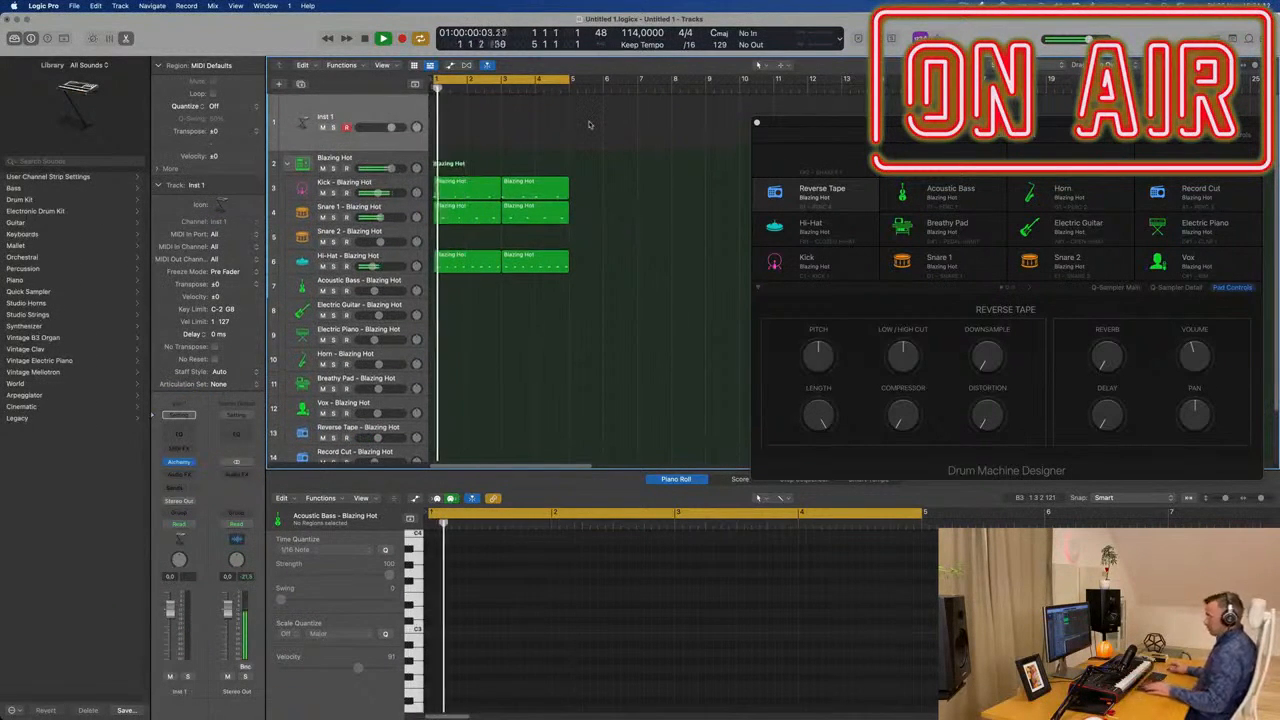
key(super+a)
key(super+r)
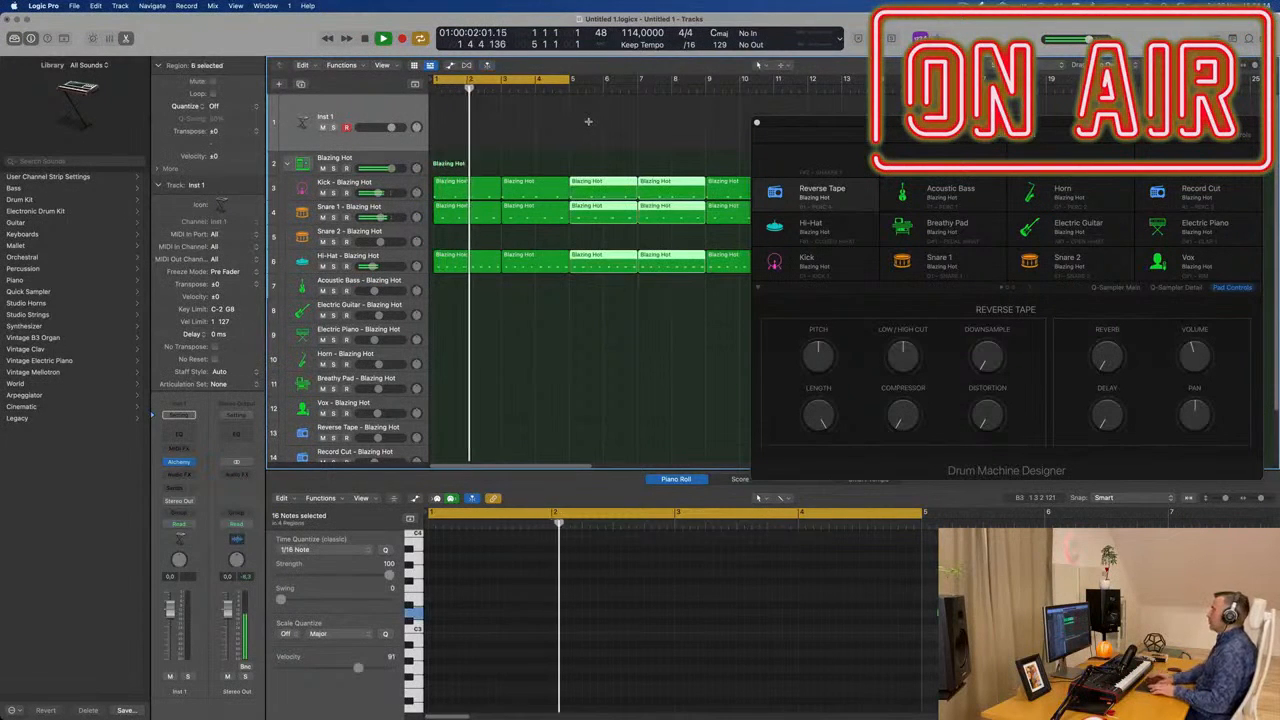
drag(800, 121, 995, 131)
key(super+Left)
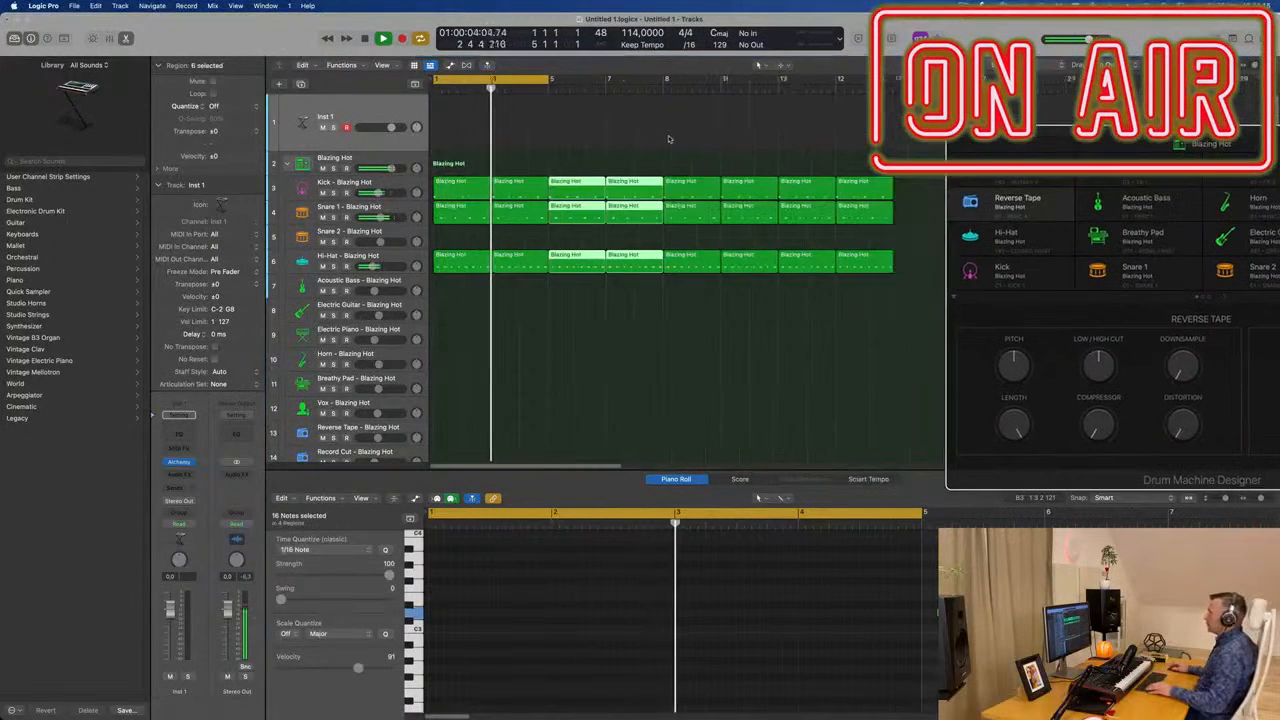
- Copy the first Kick region onto the Inst 1 track at bar 1 and stop playback
click(460, 188)
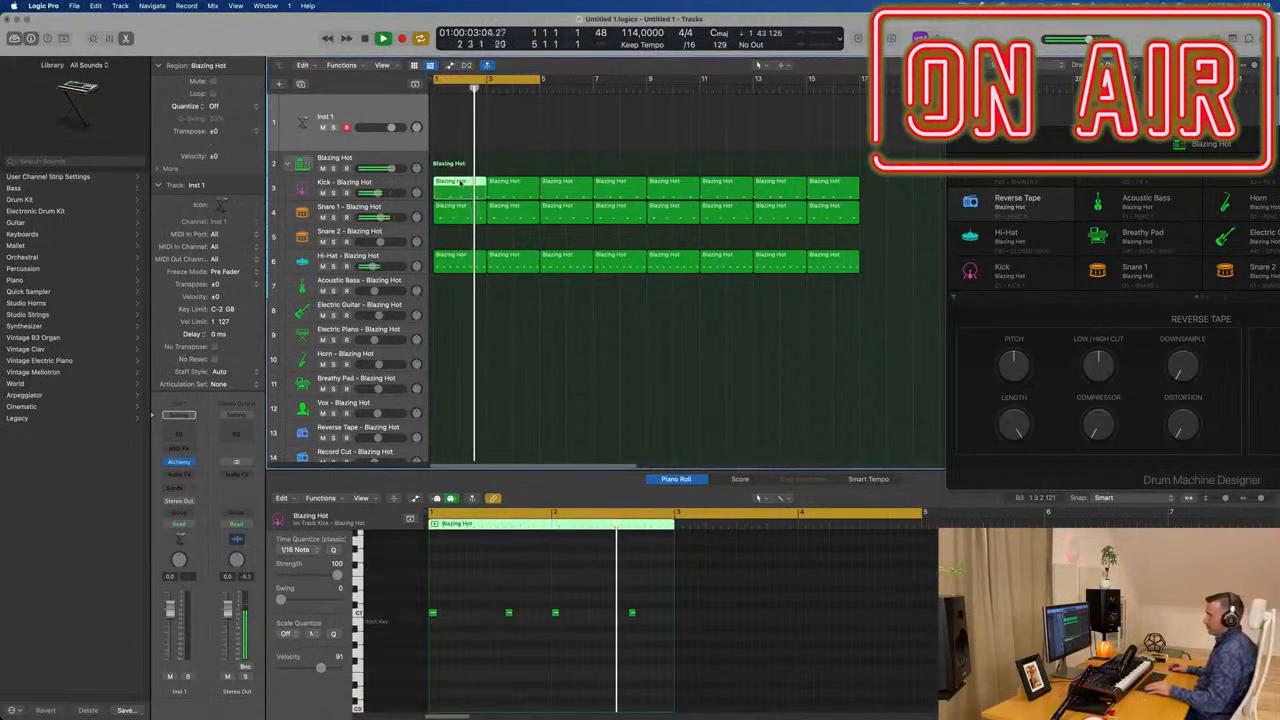
drag(460, 183, 460, 122)
key(space)
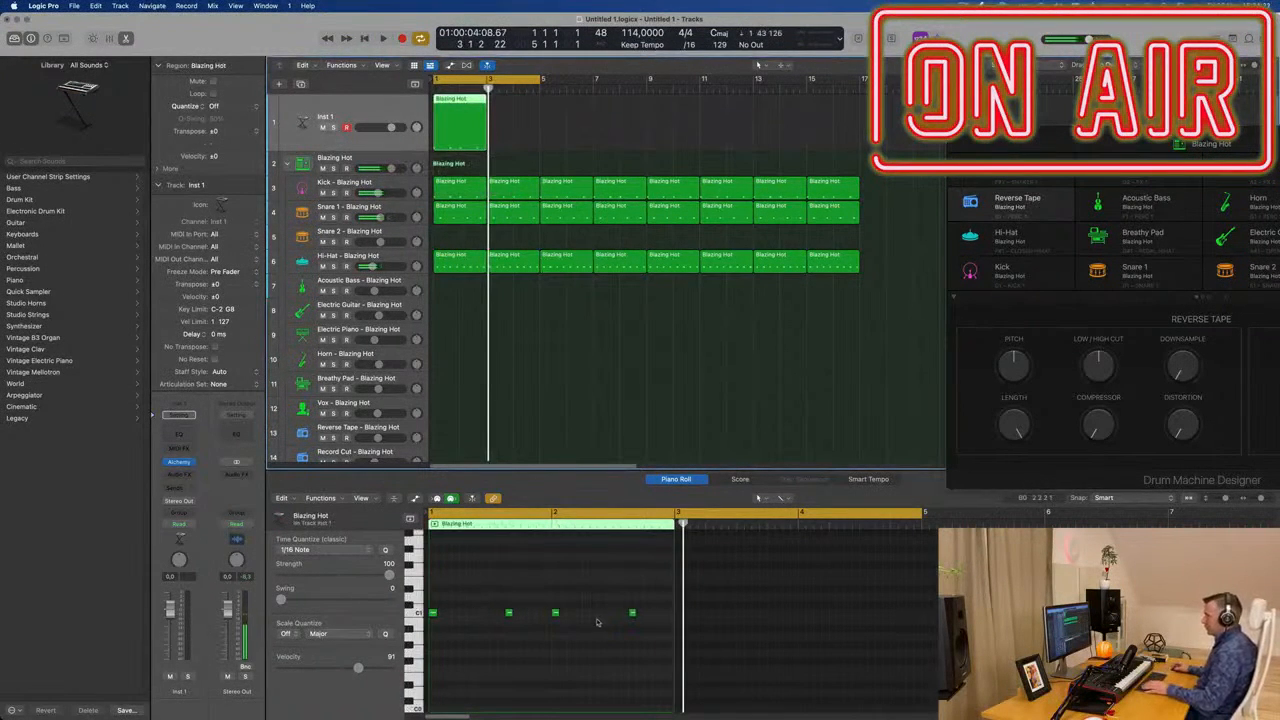
- Lengthen all four notes of the Inst 1 region slightly and lower the track's volume to -12.0 dB
key(space)
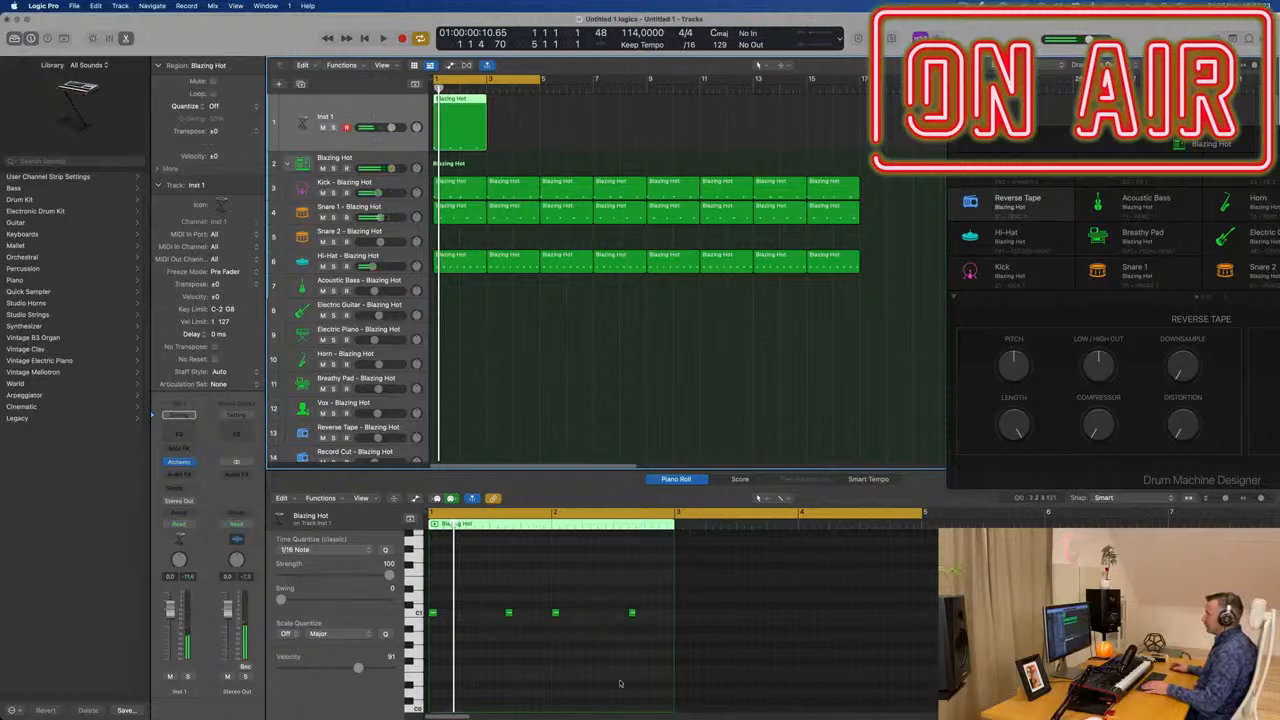
drag(648, 611, 436, 620)
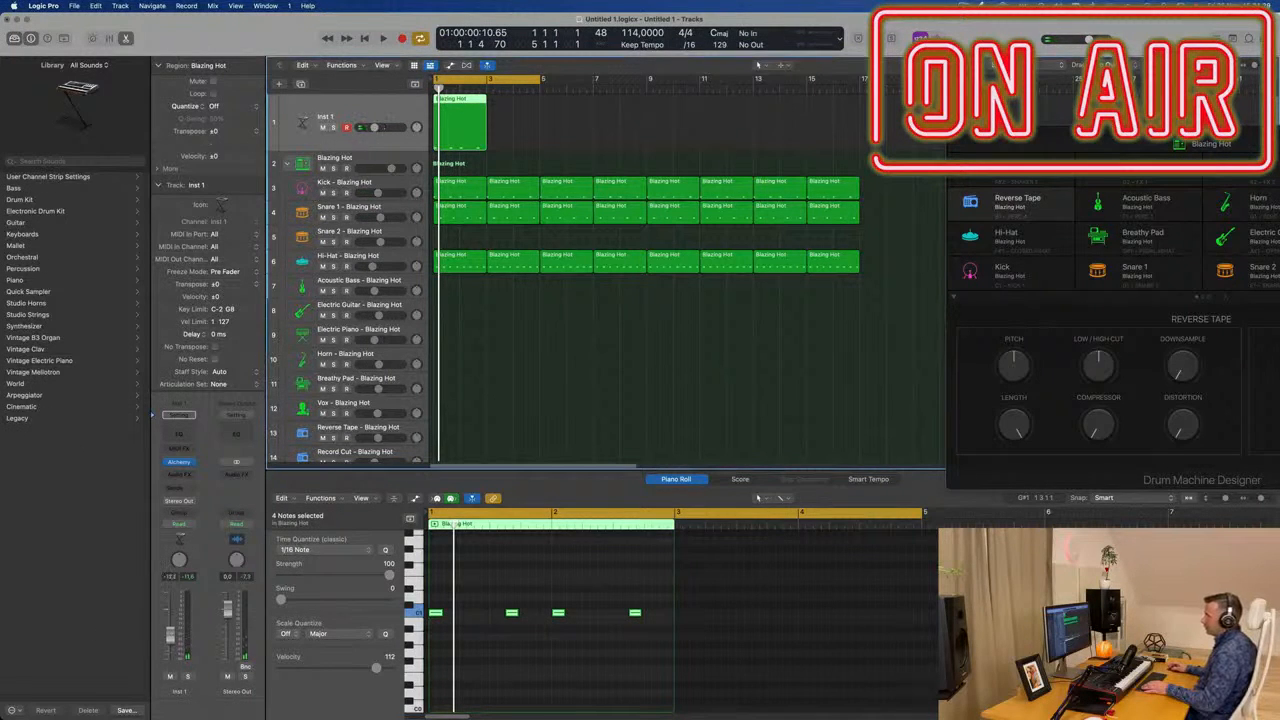
- Load the Zeal preset in Alchemy on the Inst 1 track and transpose the region's four notes up to F1
click(181, 462)
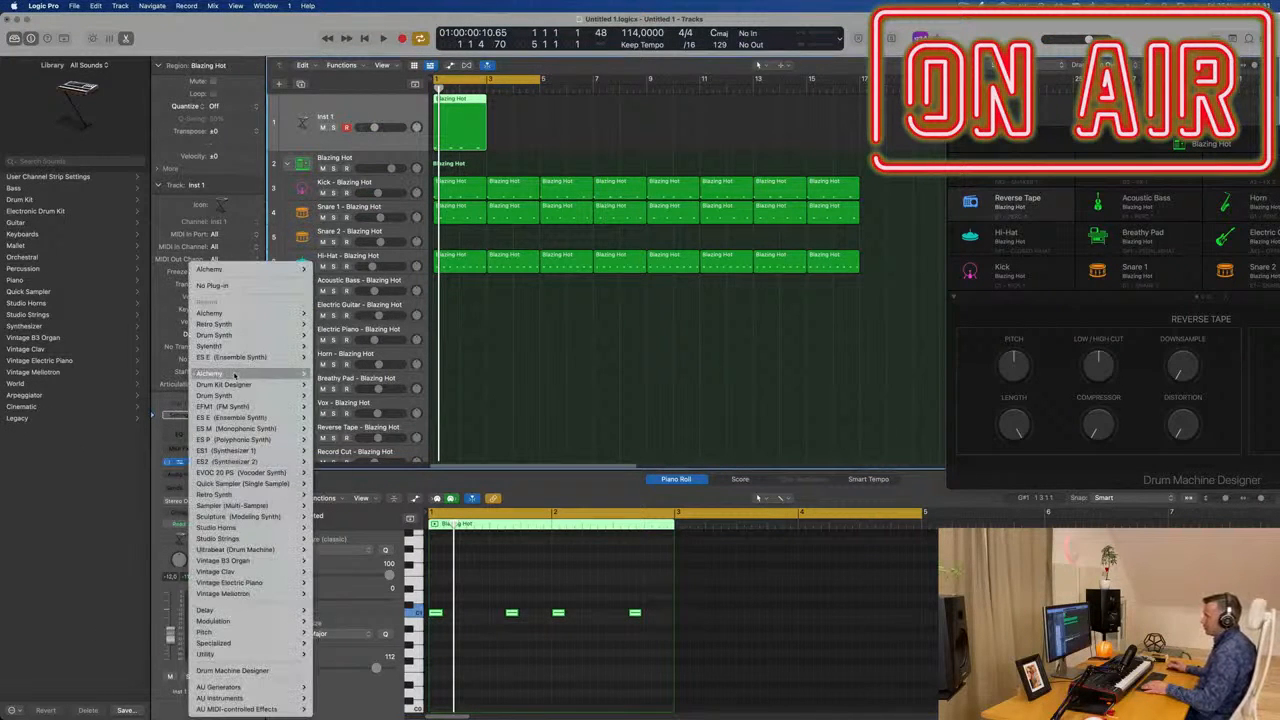
click(157, 311)
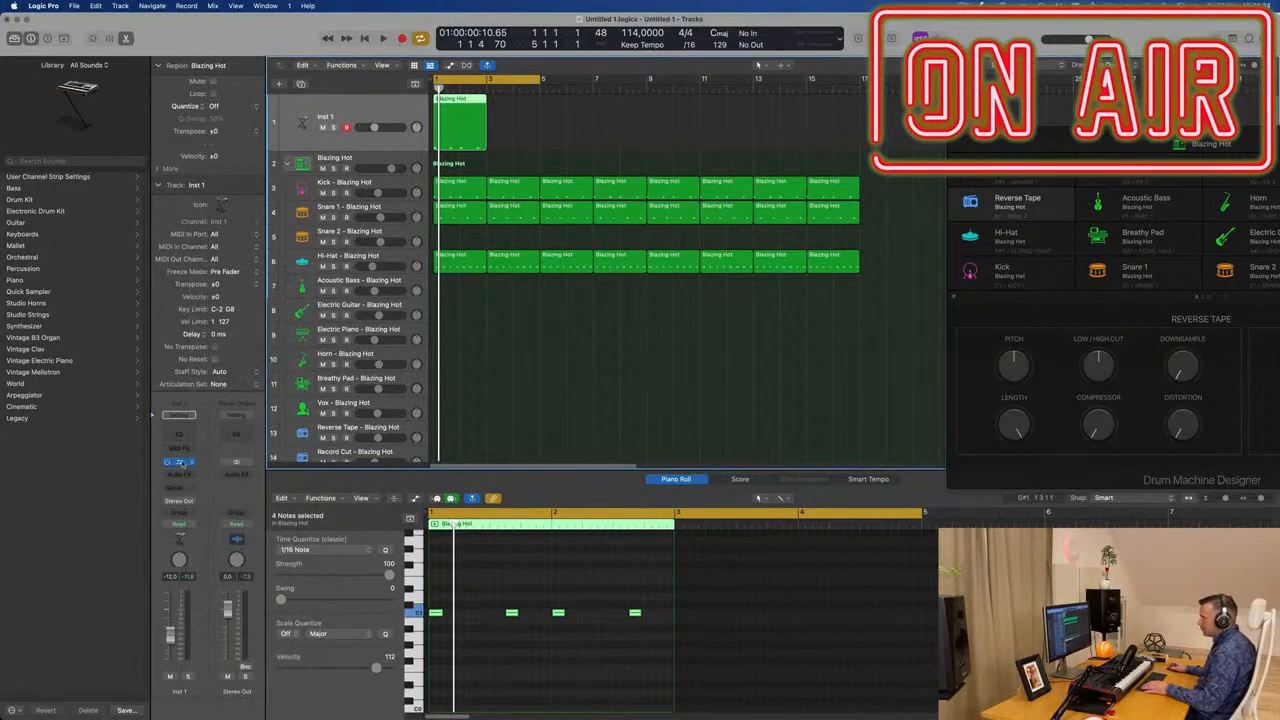
click(179, 462)
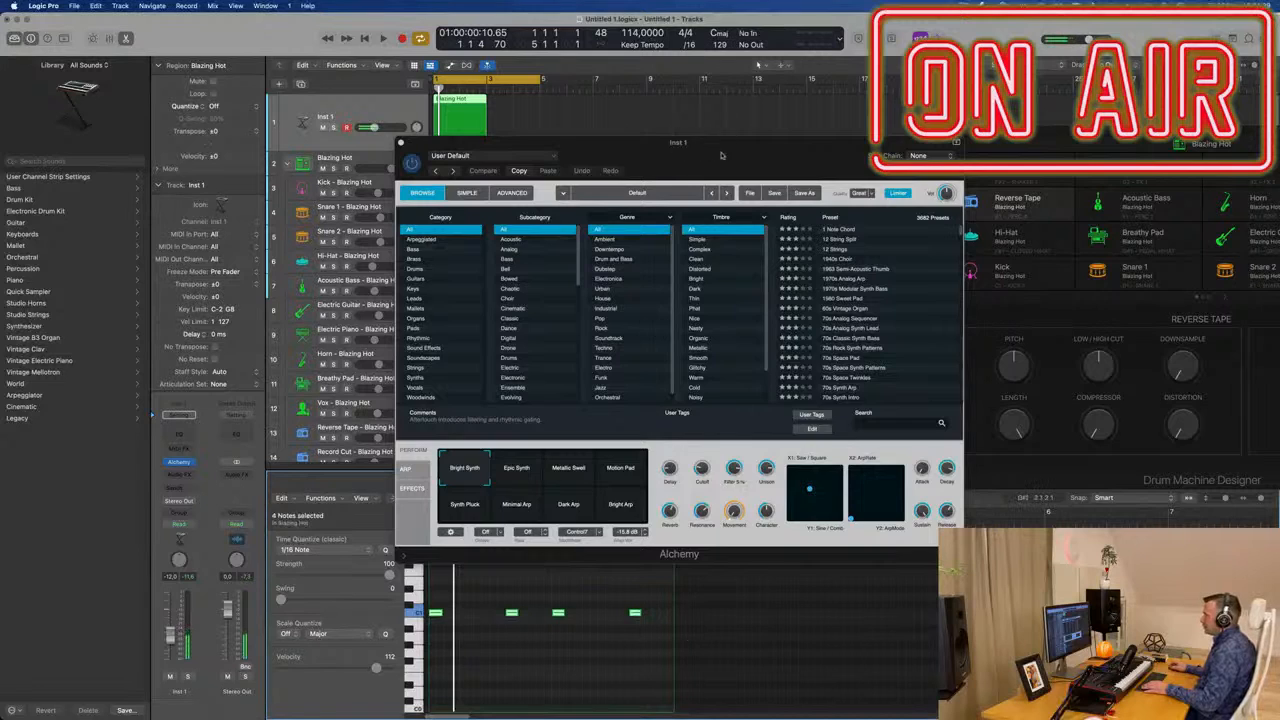
drag(721, 155, 948, 107)
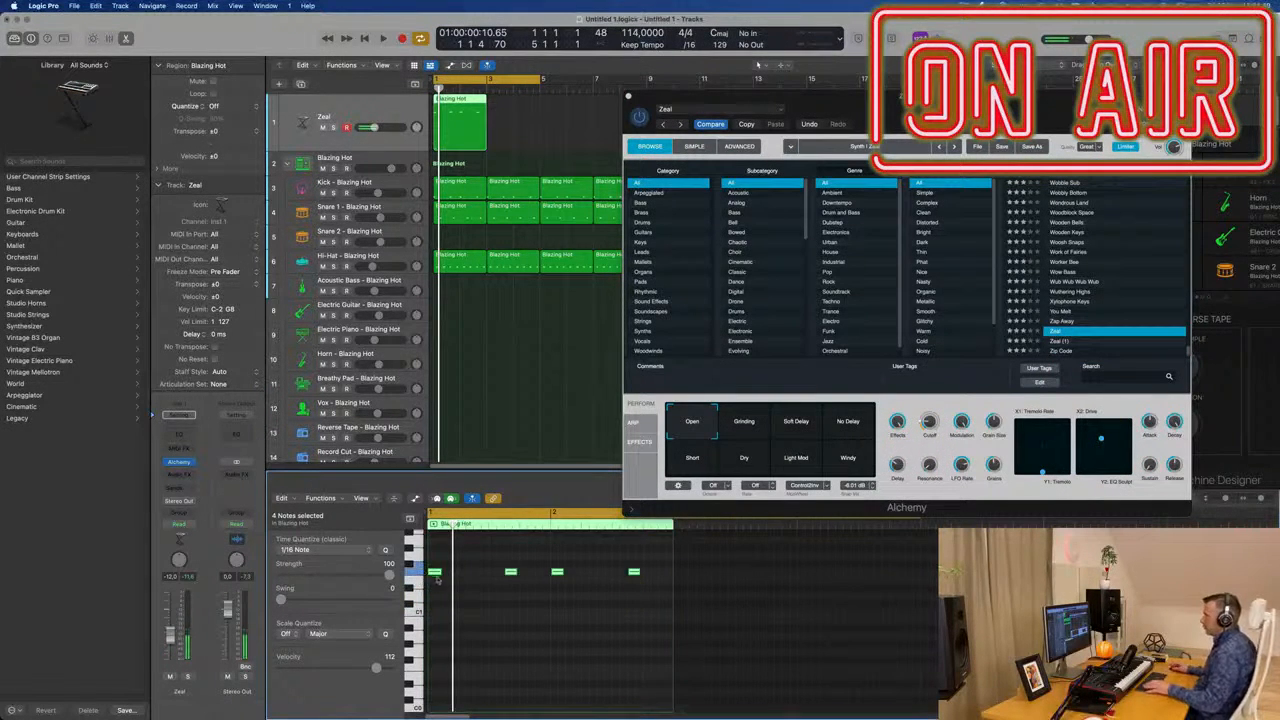
drag(906, 96, 626, 20)
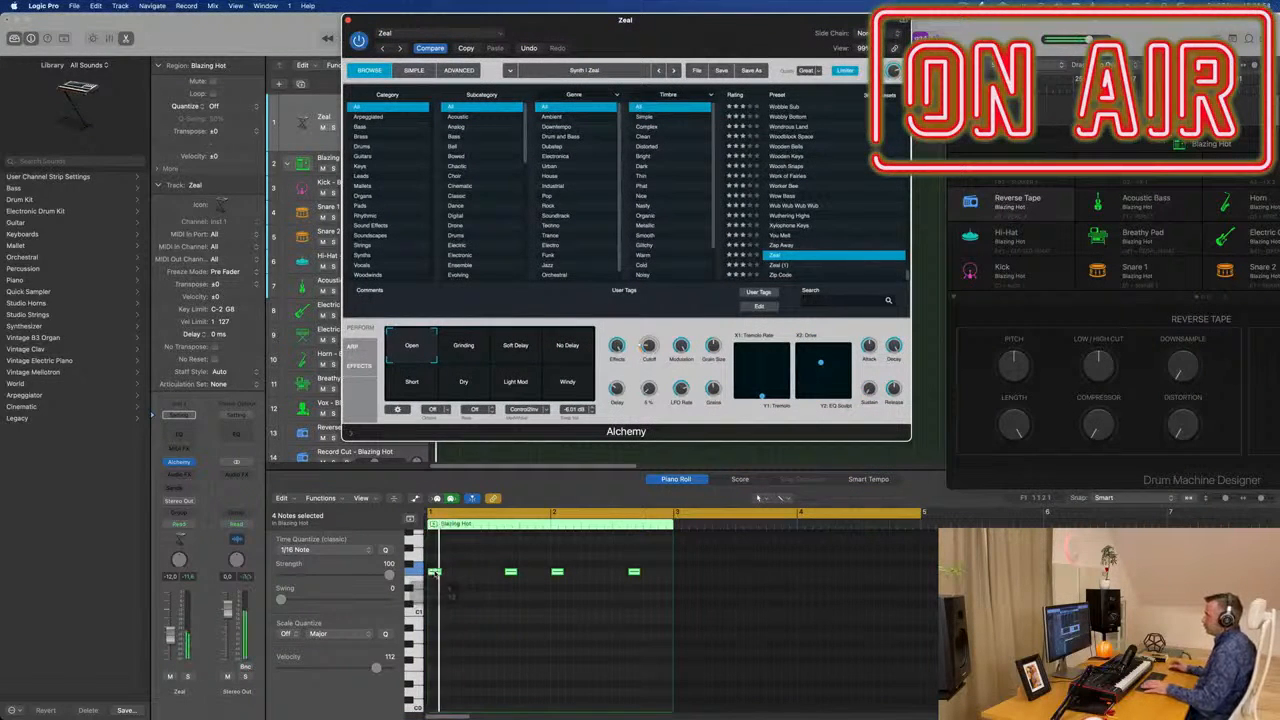
drag(704, 38, 1060, 52)
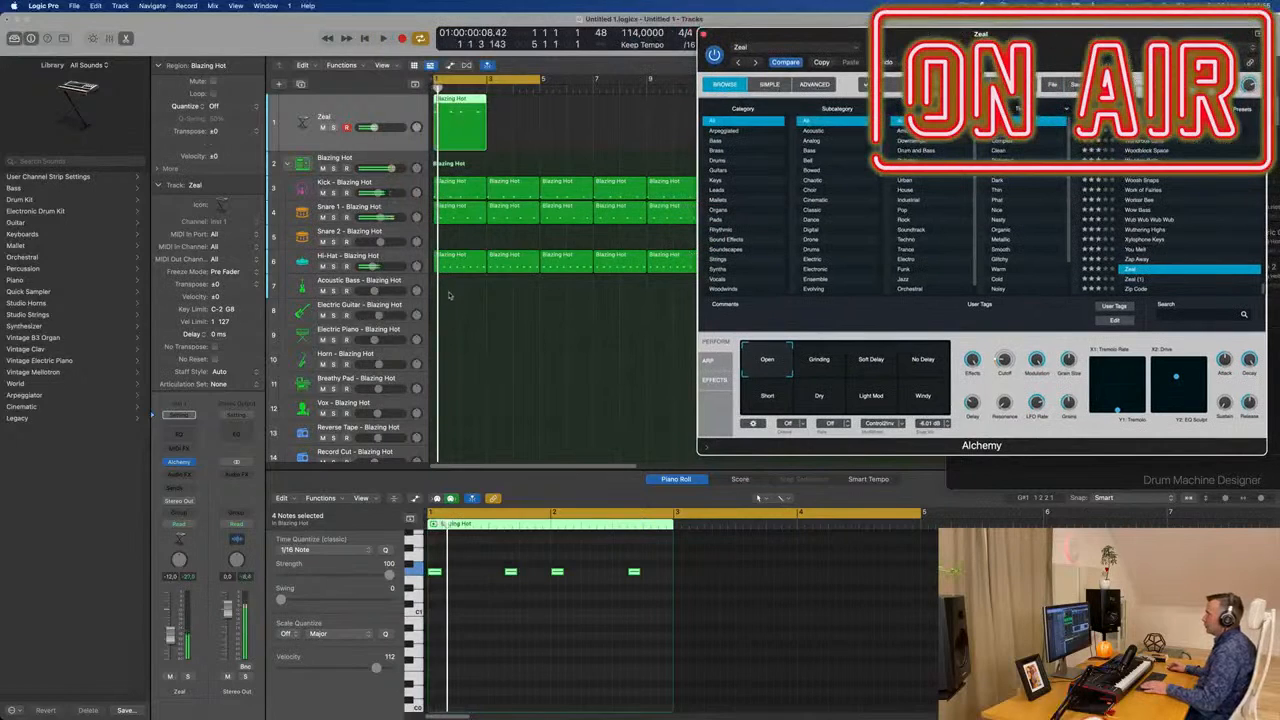
- Select all Kick, Snare 1 and Hi-Hat regions up to bar 17, transpose their notes up to F1 and start playback
click(479, 328)
key(super+Left)
key(super+Left)
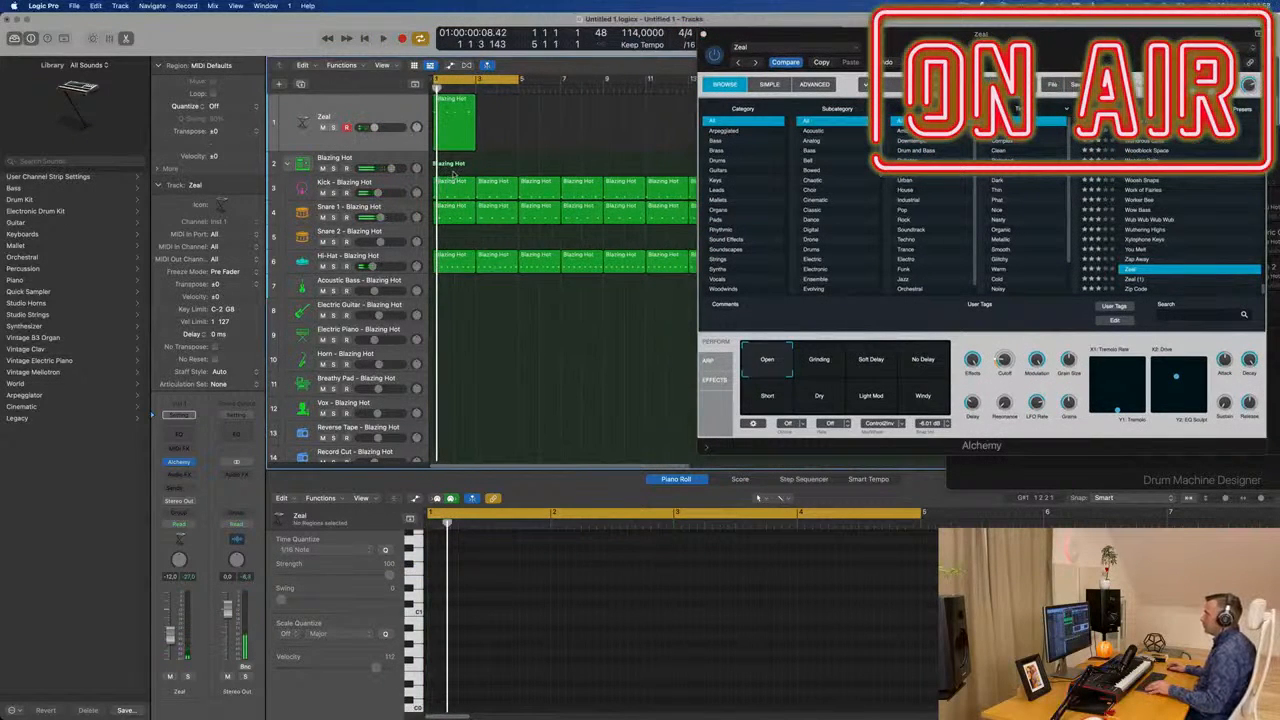
drag(452, 172, 700, 300)
drag(900, 33, 1064, 49)
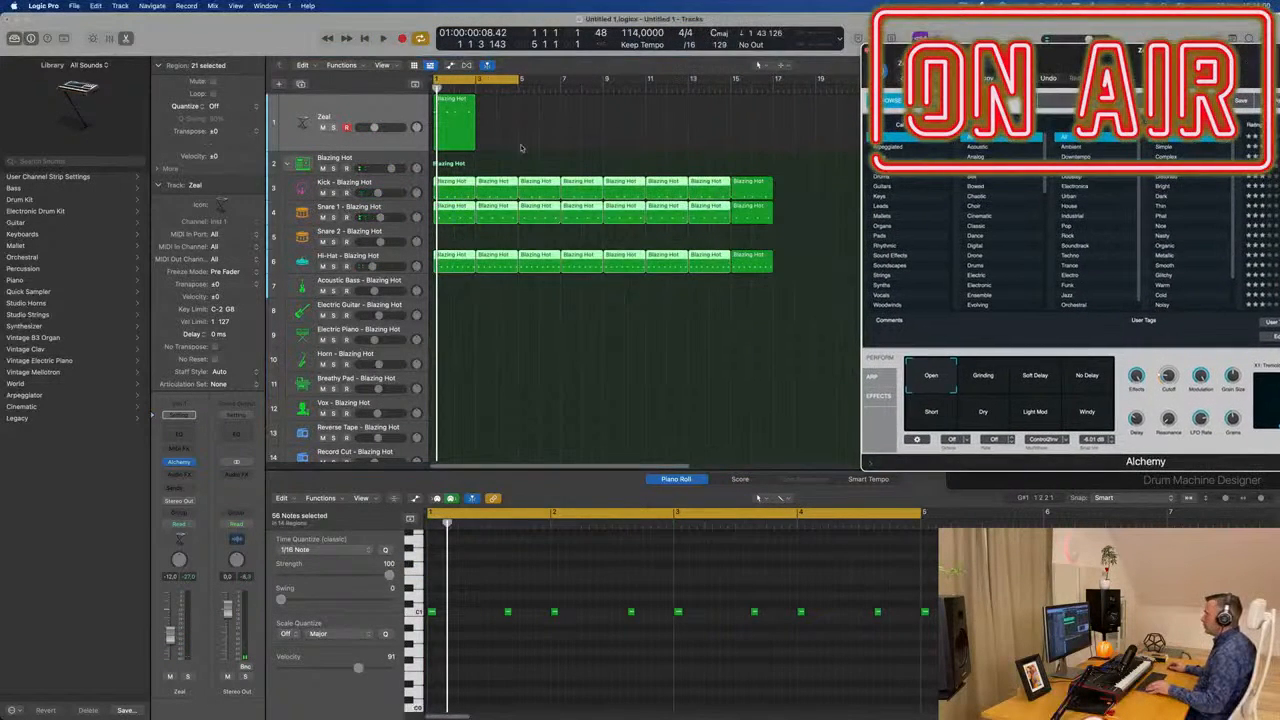
drag(457, 172, 840, 292)
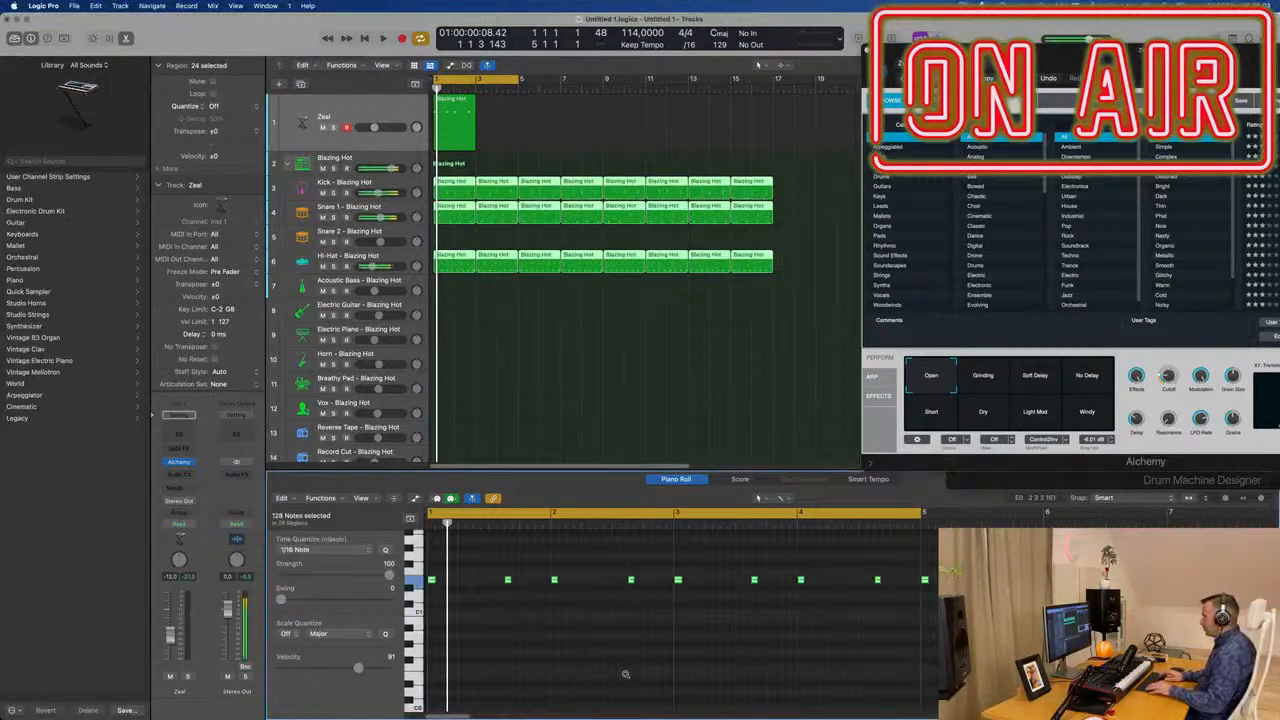
key(space)
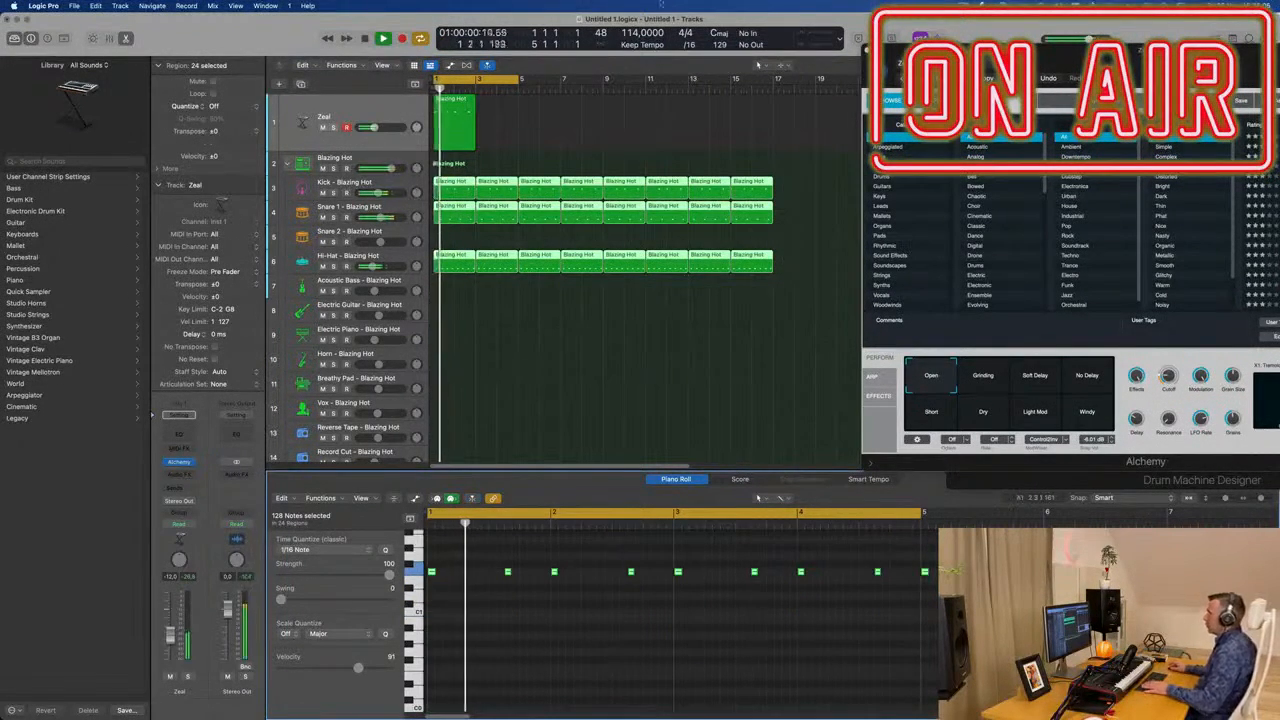
- Audition the Zeal preset's No Delay and Light Mod variations in Alchemy while the beat loops
drag(1071, 84, 510, 204)
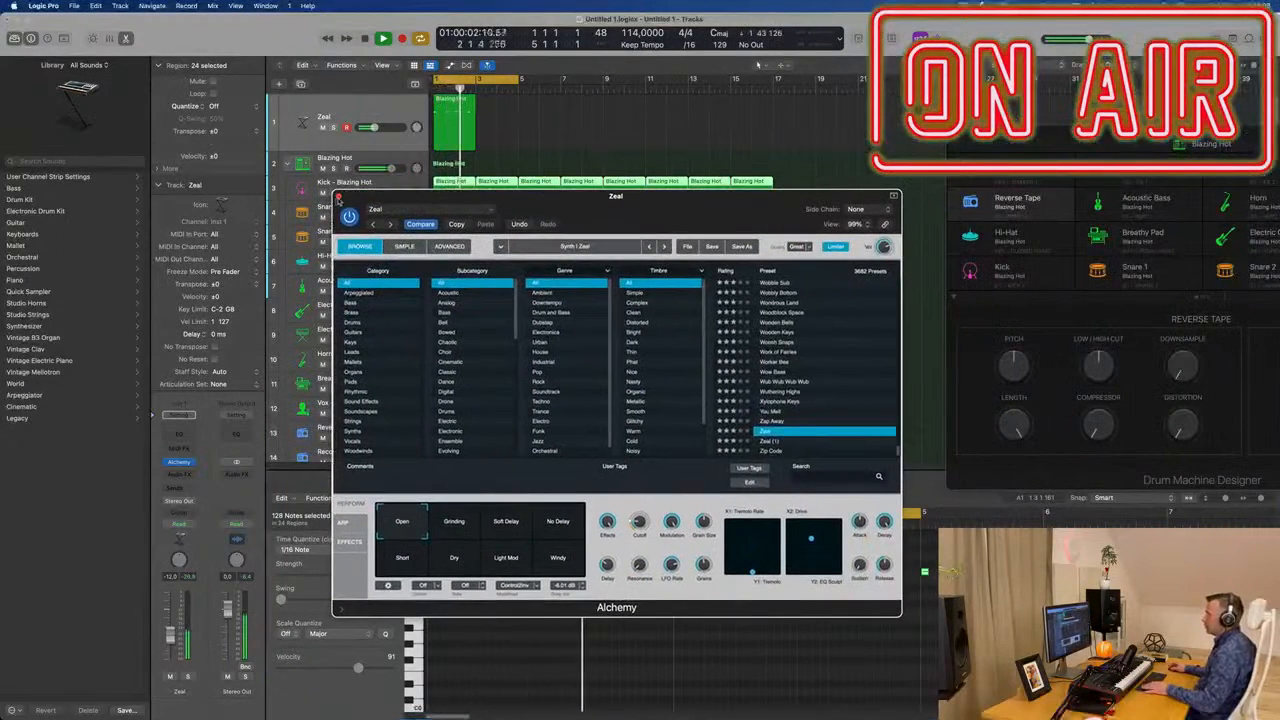
click(339, 198)
click(450, 141)
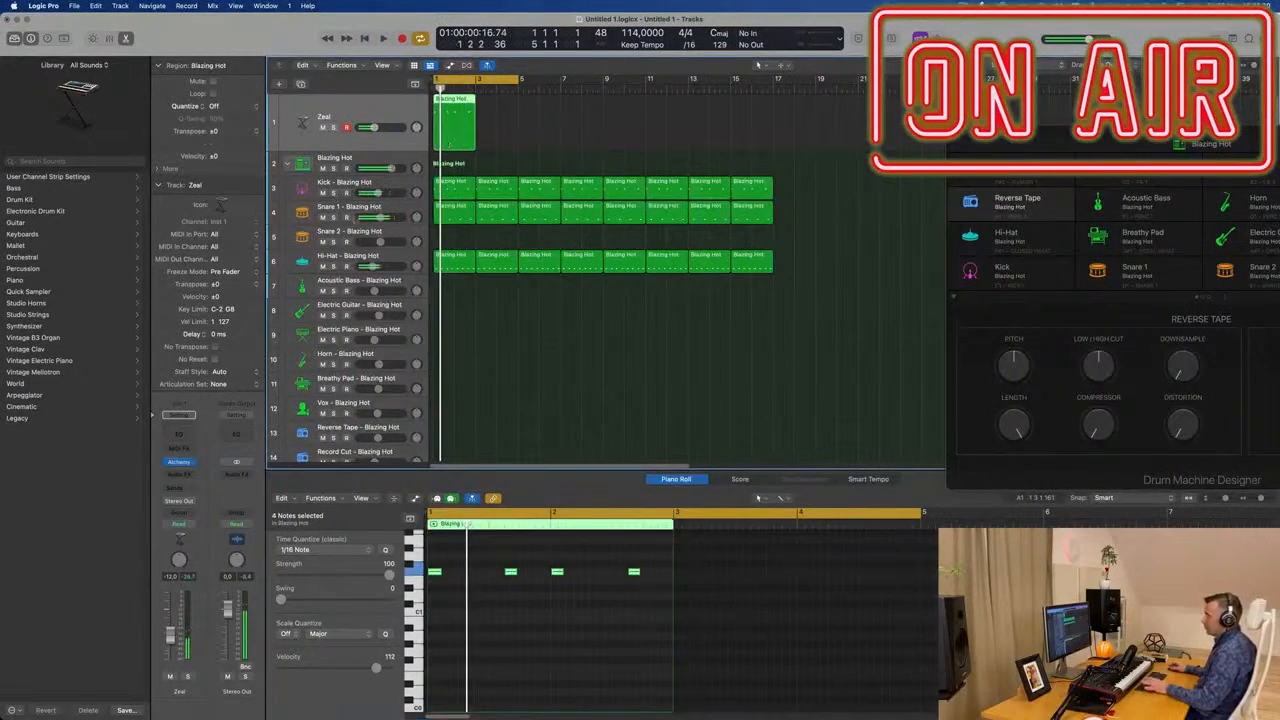
key(space)
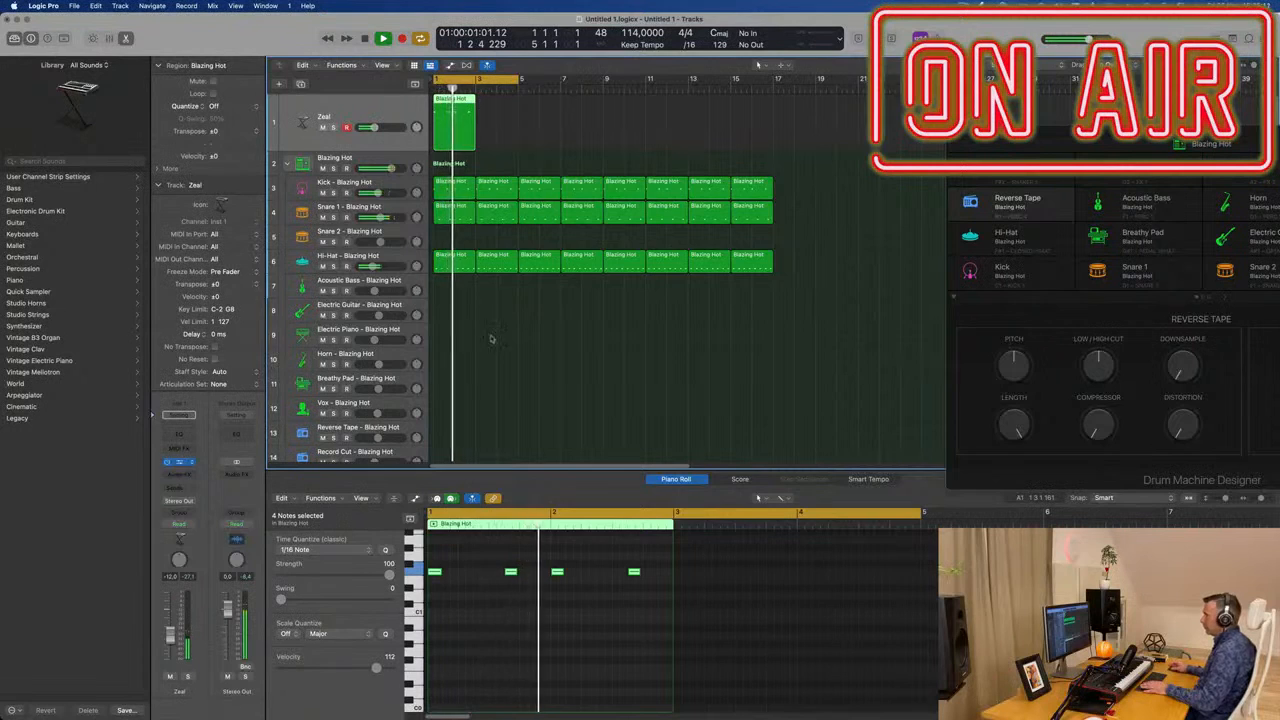
key(v)
drag(726, 169, 769, 154)
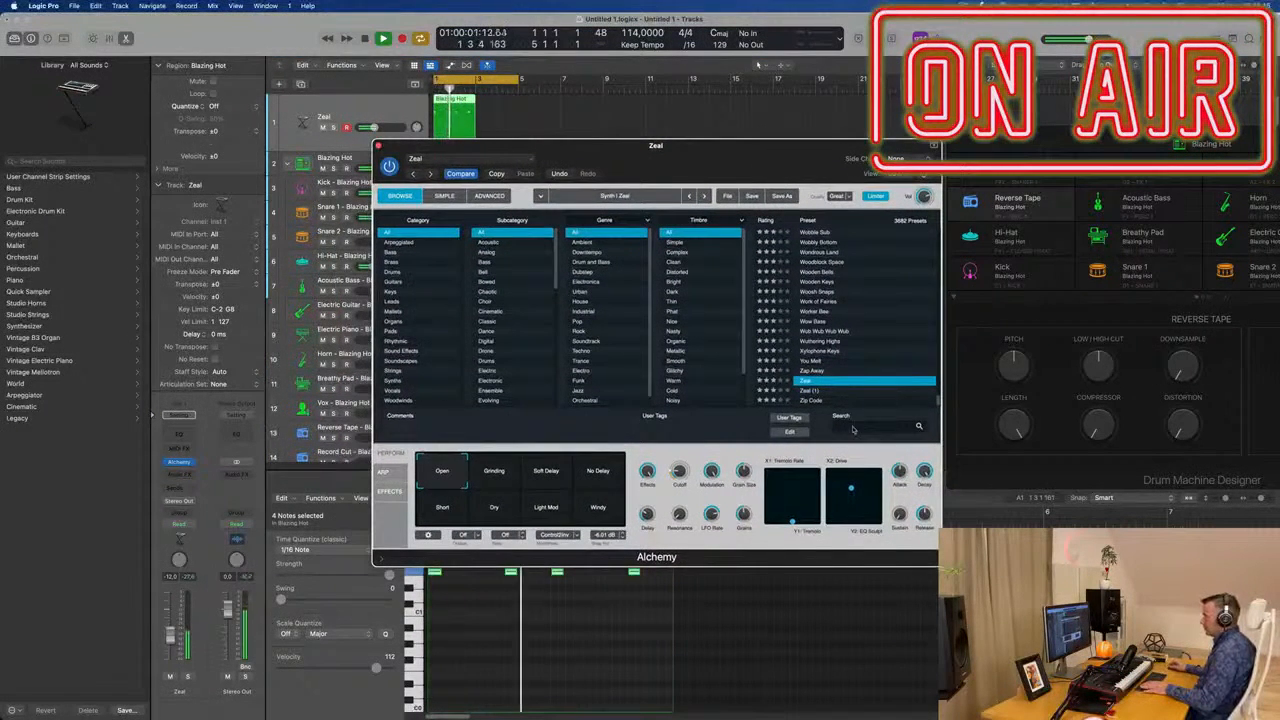
click(596, 473)
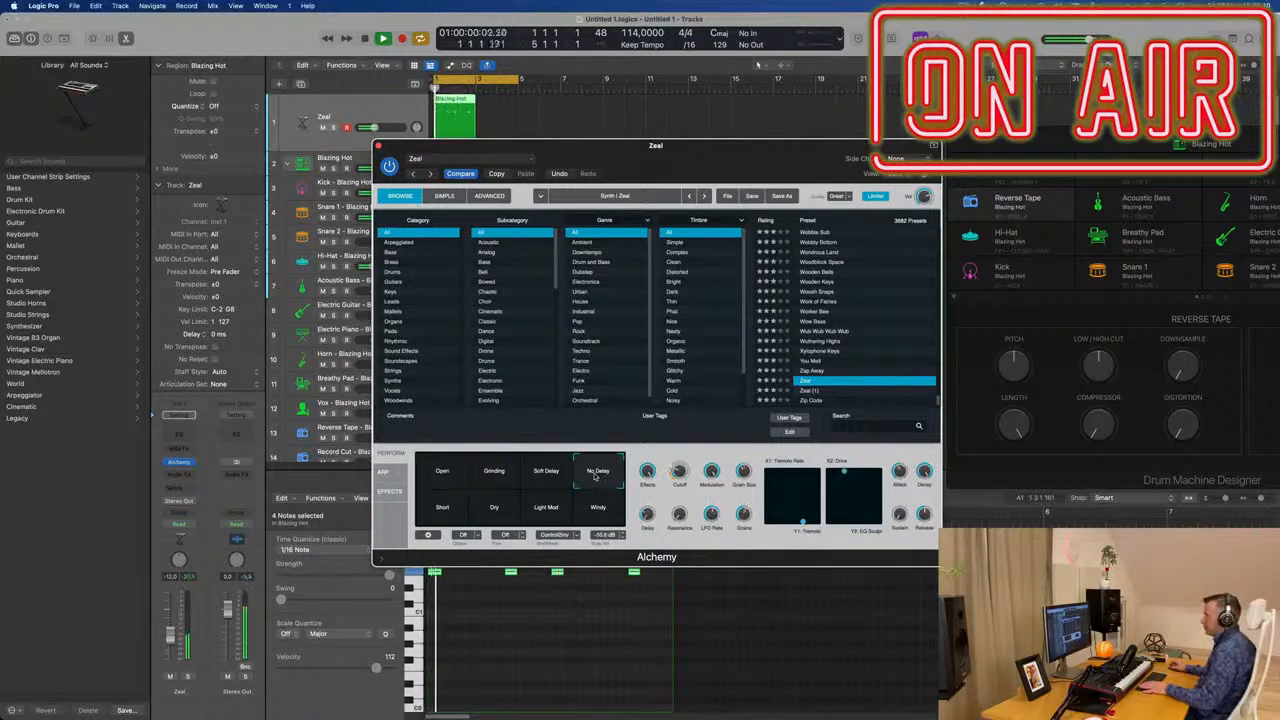
click(589, 521)
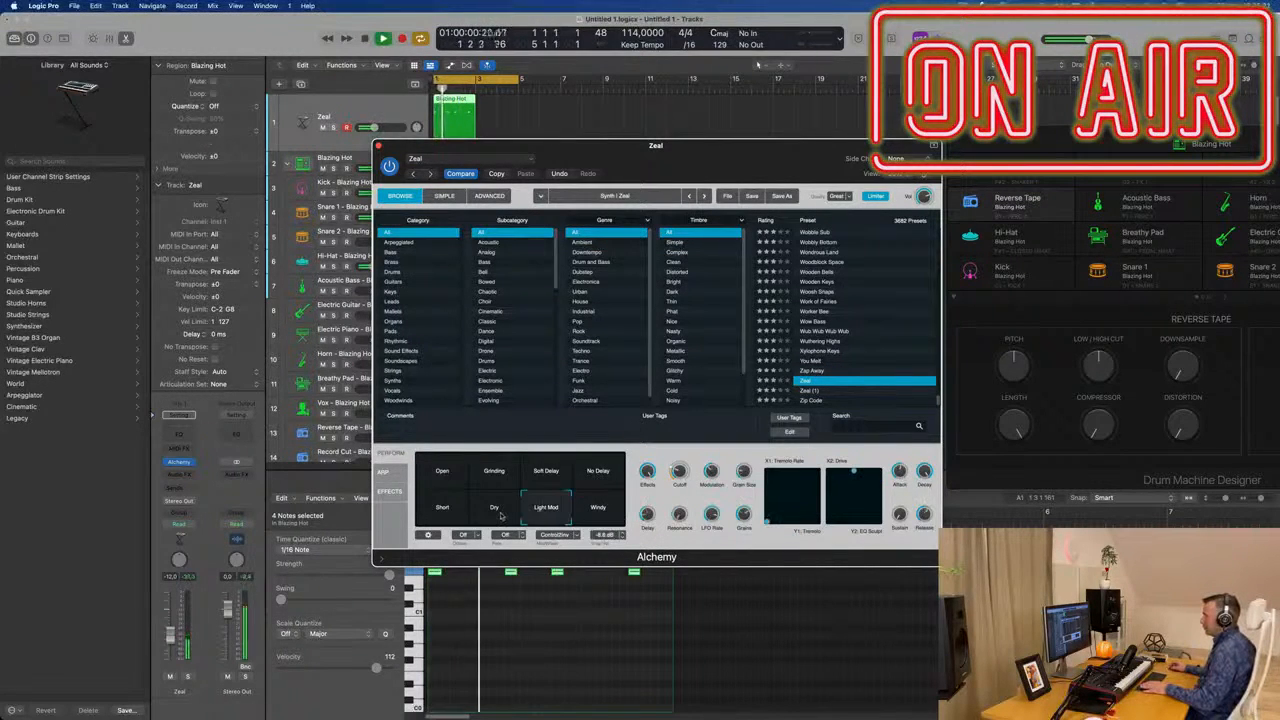
- Narrow Alchemy's presets to the Bass category and load 80s Synth Pop Bass
click(392, 262)
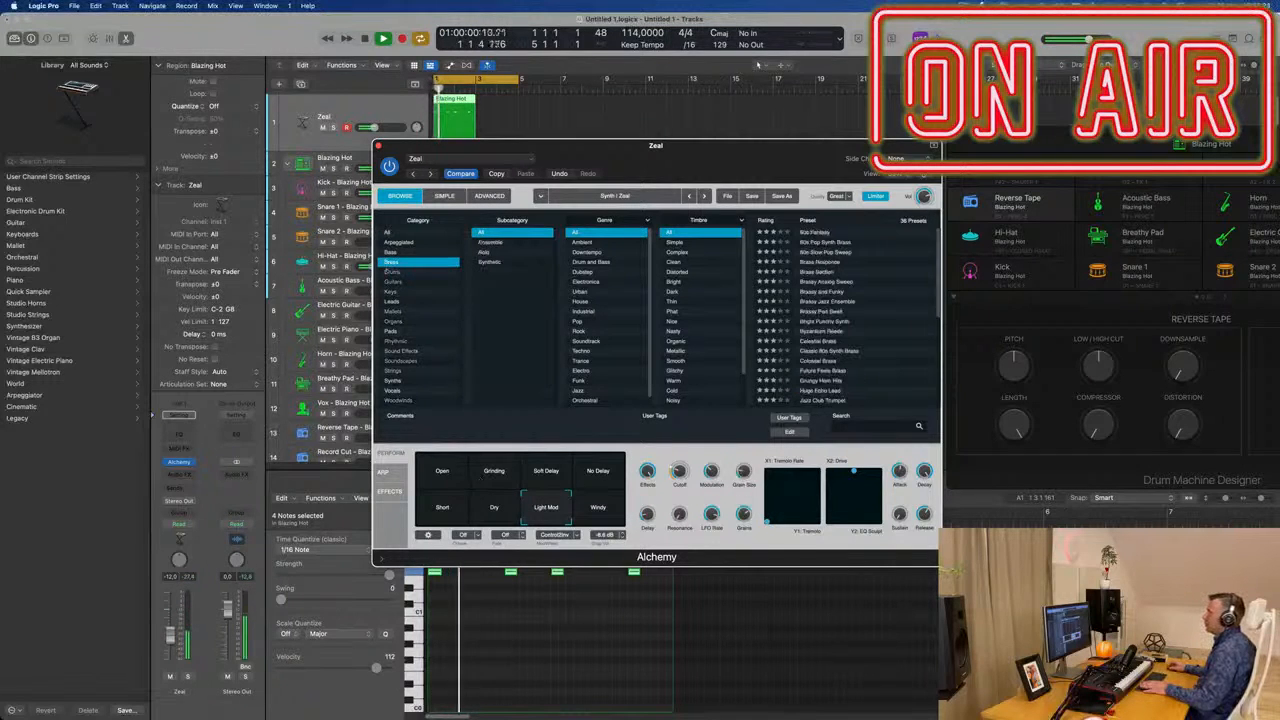
click(392, 252)
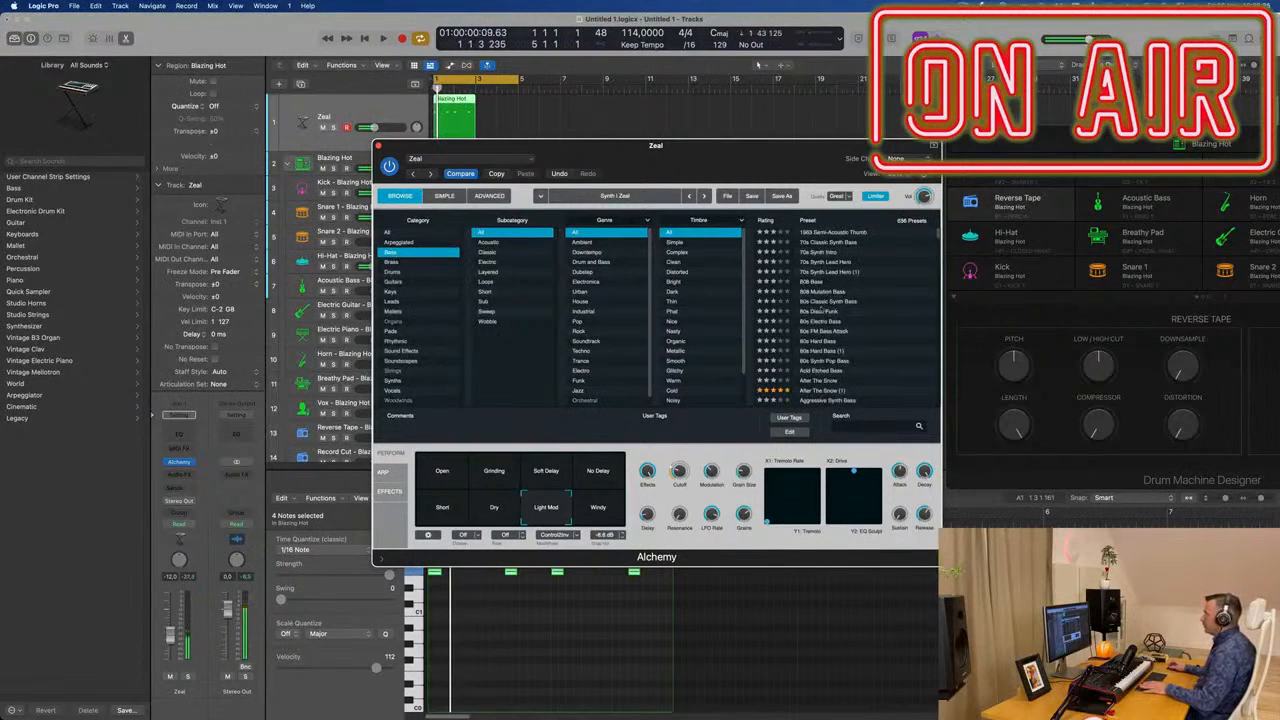
scroll(826, 312, down, 2)
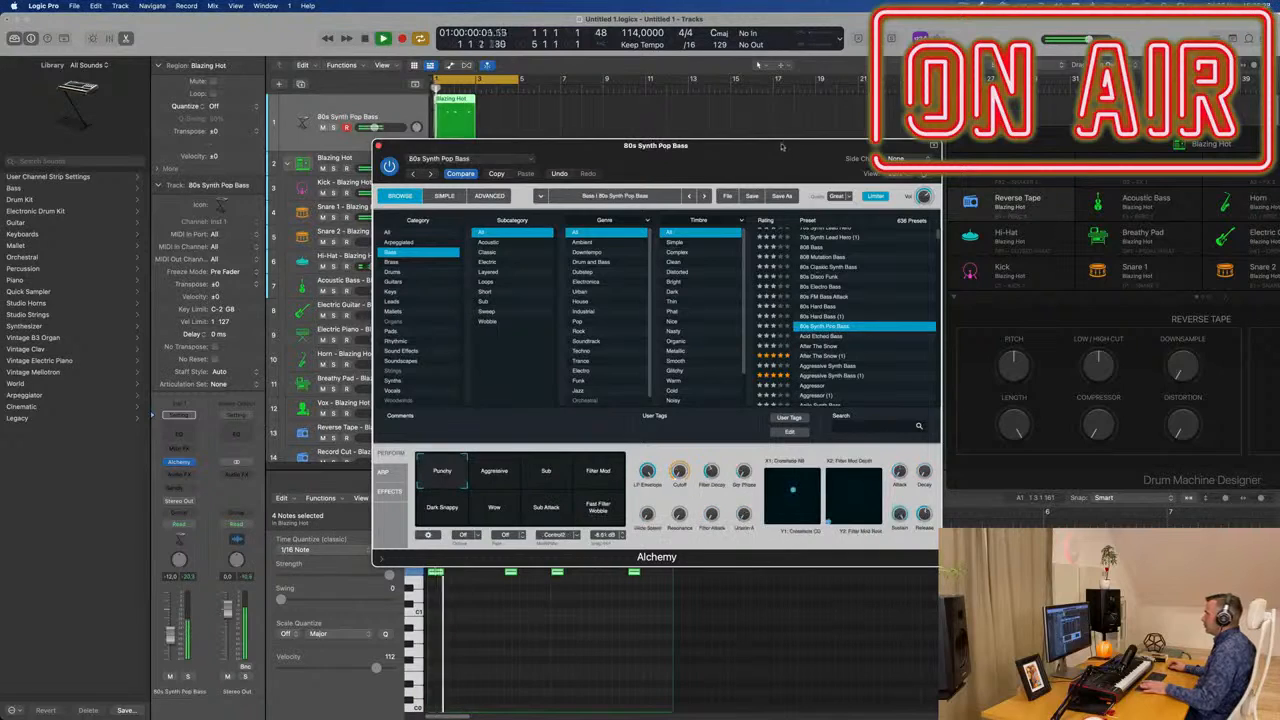
key(space)
- Audition the bass presets After The Snow, Aggressive Synth Bass, Agile Synth Bass and Alloy over the looping drums
click(1008, 291)
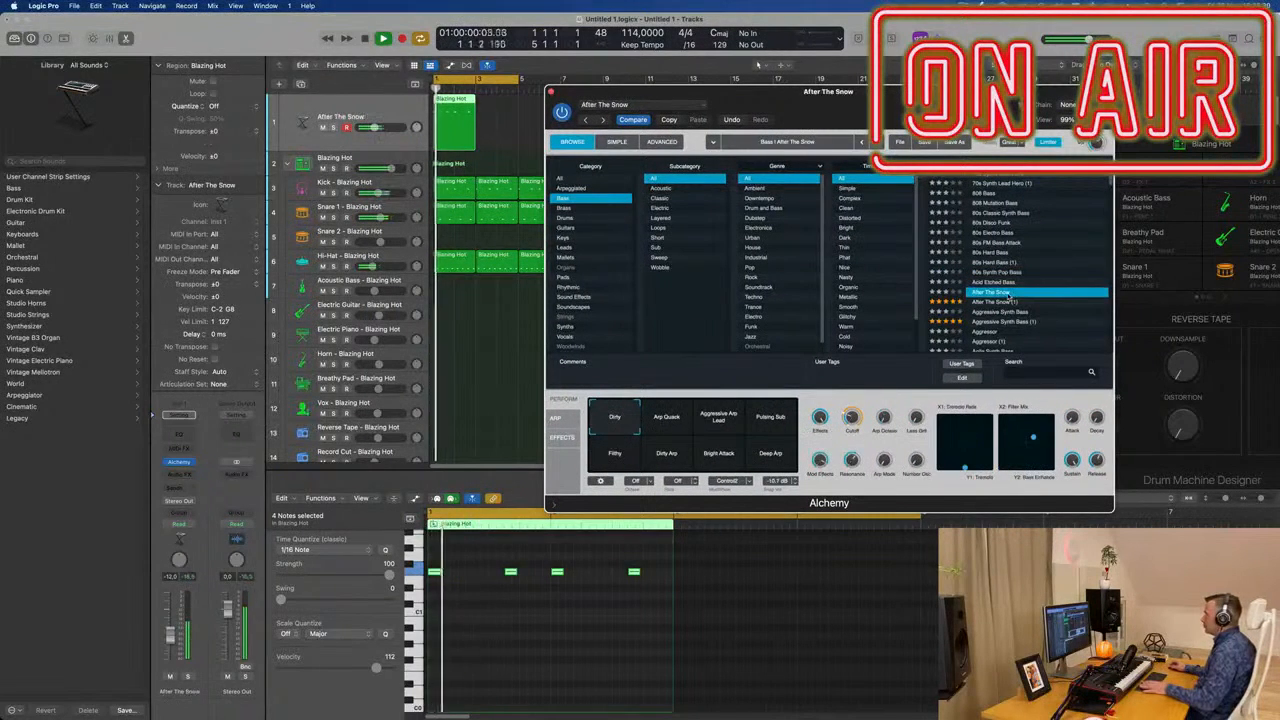
scroll(1053, 299, down, 1)
click(998, 295)
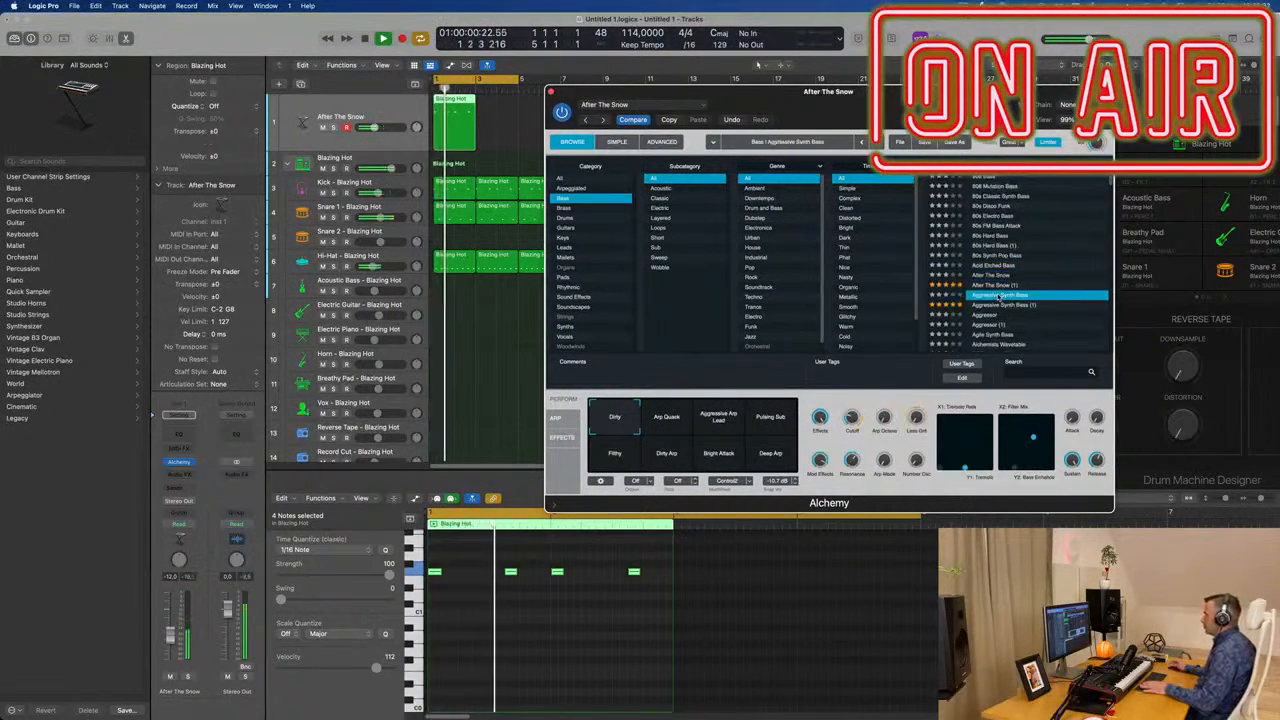
scroll(1000, 300, down, 1)
click(993, 301)
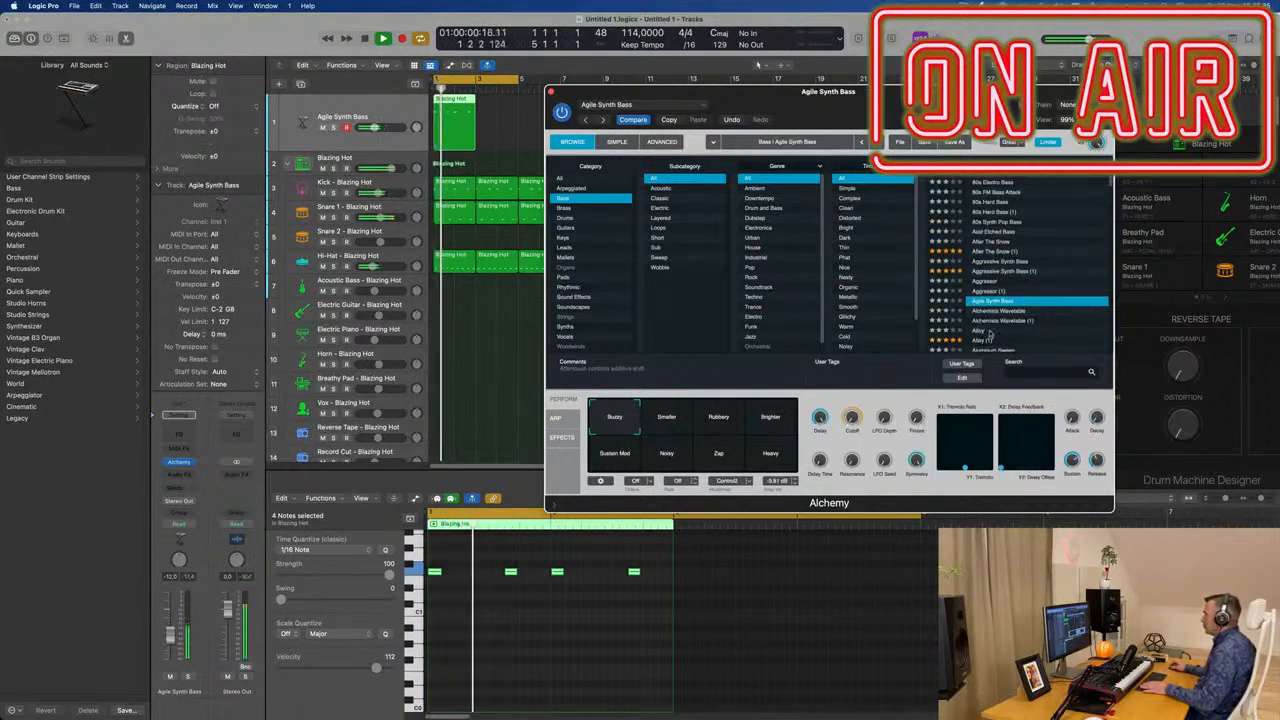
click(1000, 330)
scroll(1030, 312, down, 1)
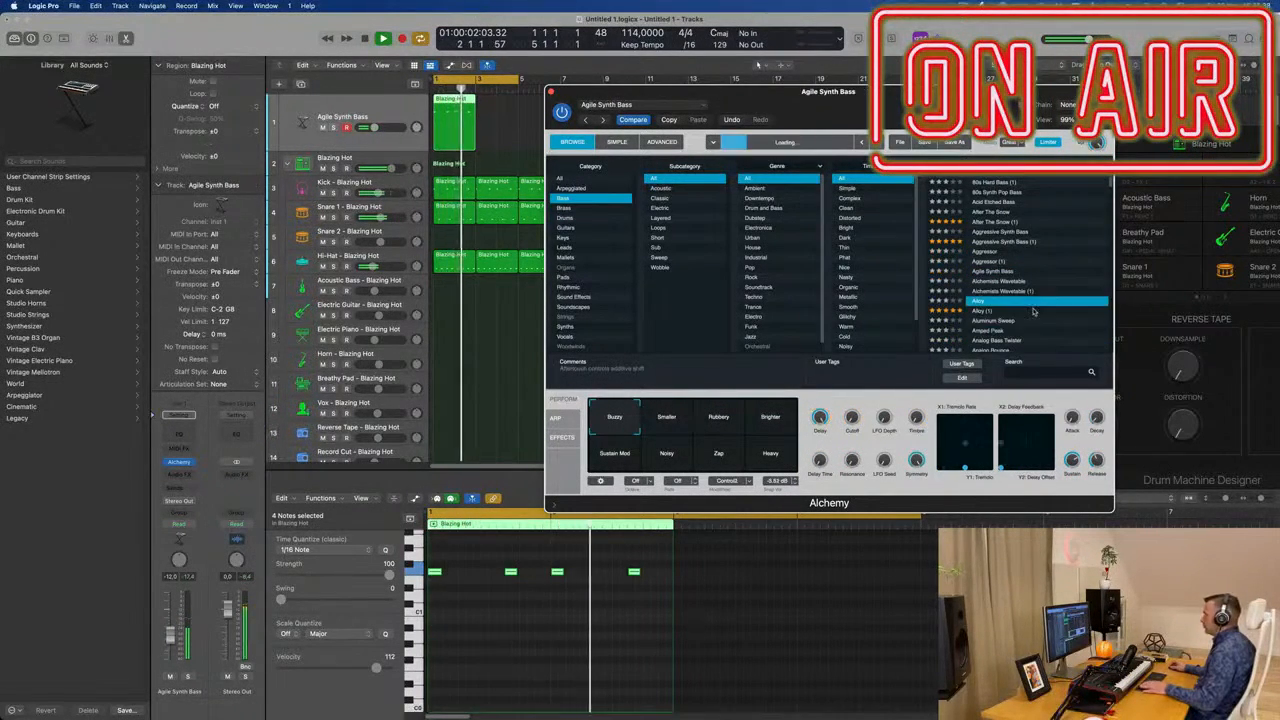
- Load the Analog Bounce preset with its Sub Click variation and lengthen the region's four notes to 0 0 3 0
scroll(1033, 312, down, 2)
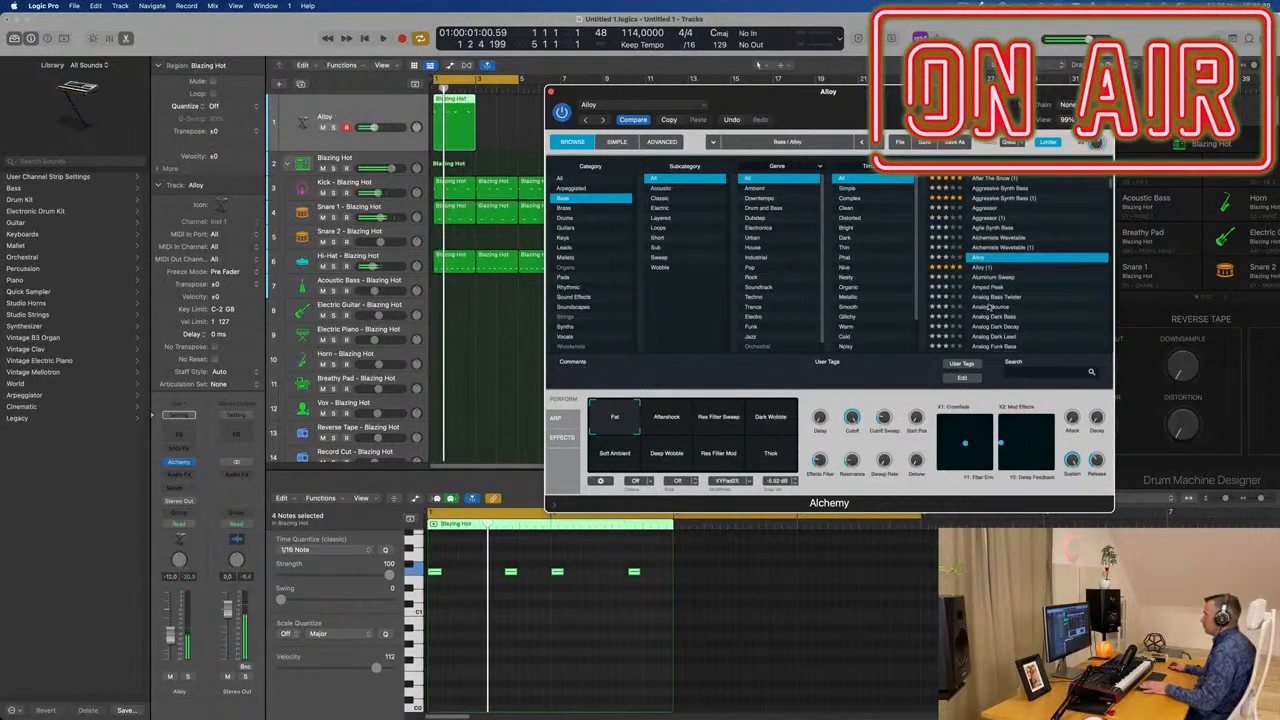
click(990, 307)
key(space)
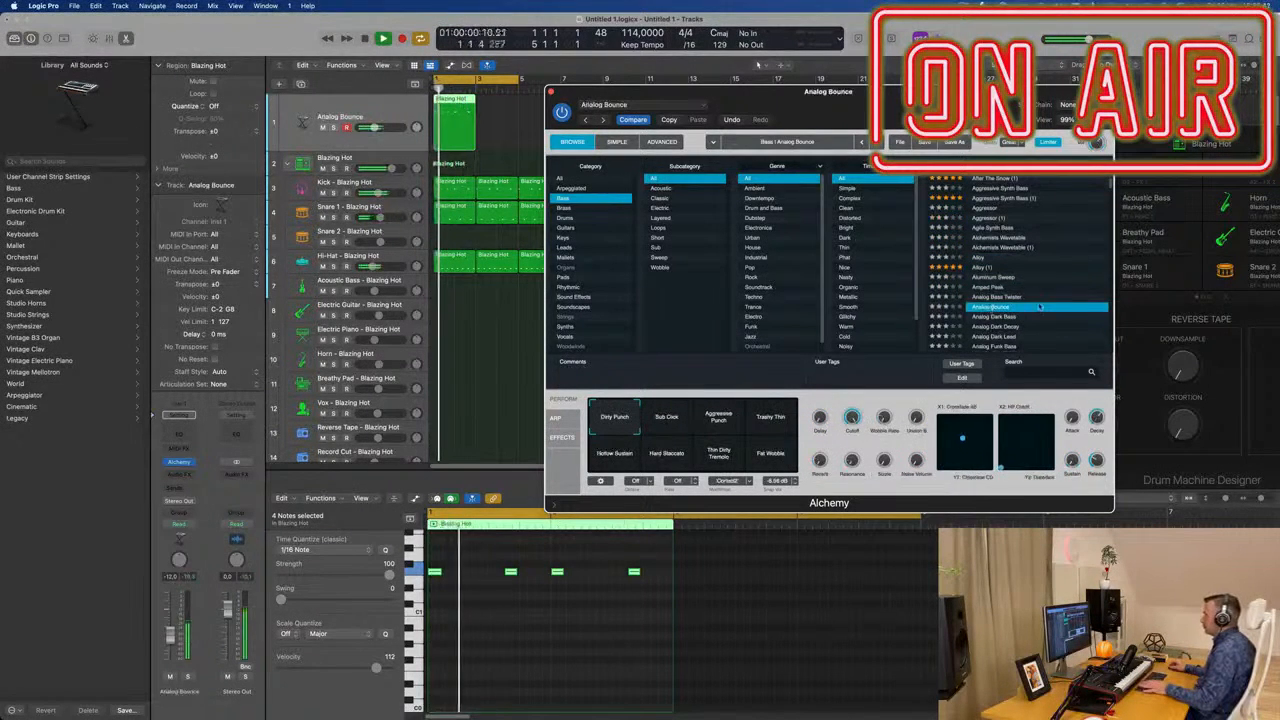
scroll(1040, 290, down, 1)
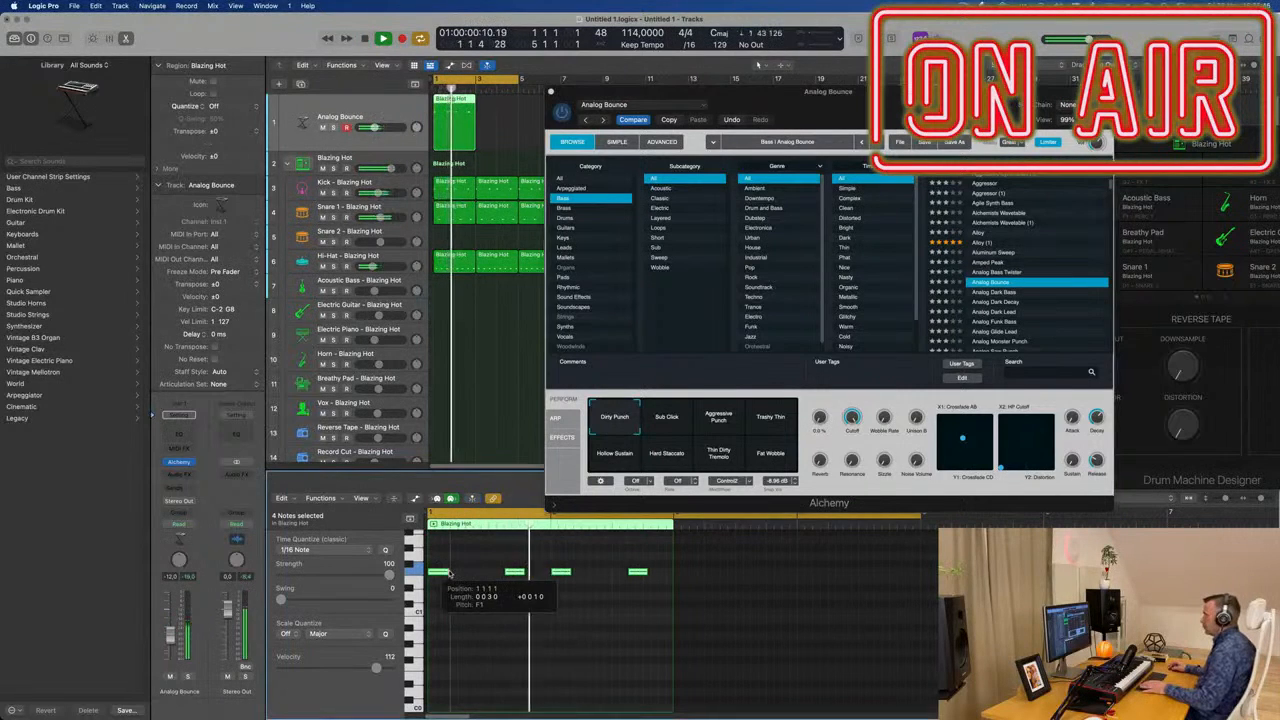
click(680, 422)
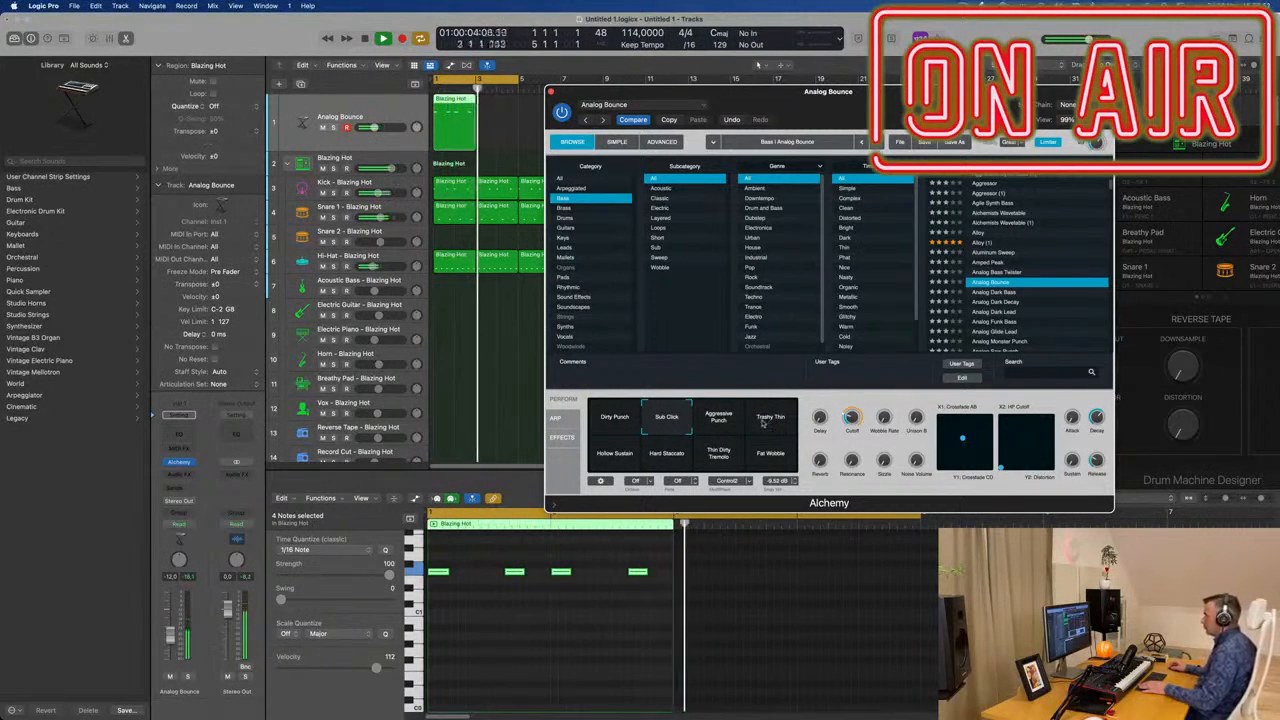
- Repeat the Analog Bounce region up to bar 17 and extend the cycle range to bar 17
drag(866, 151, 795, 346)
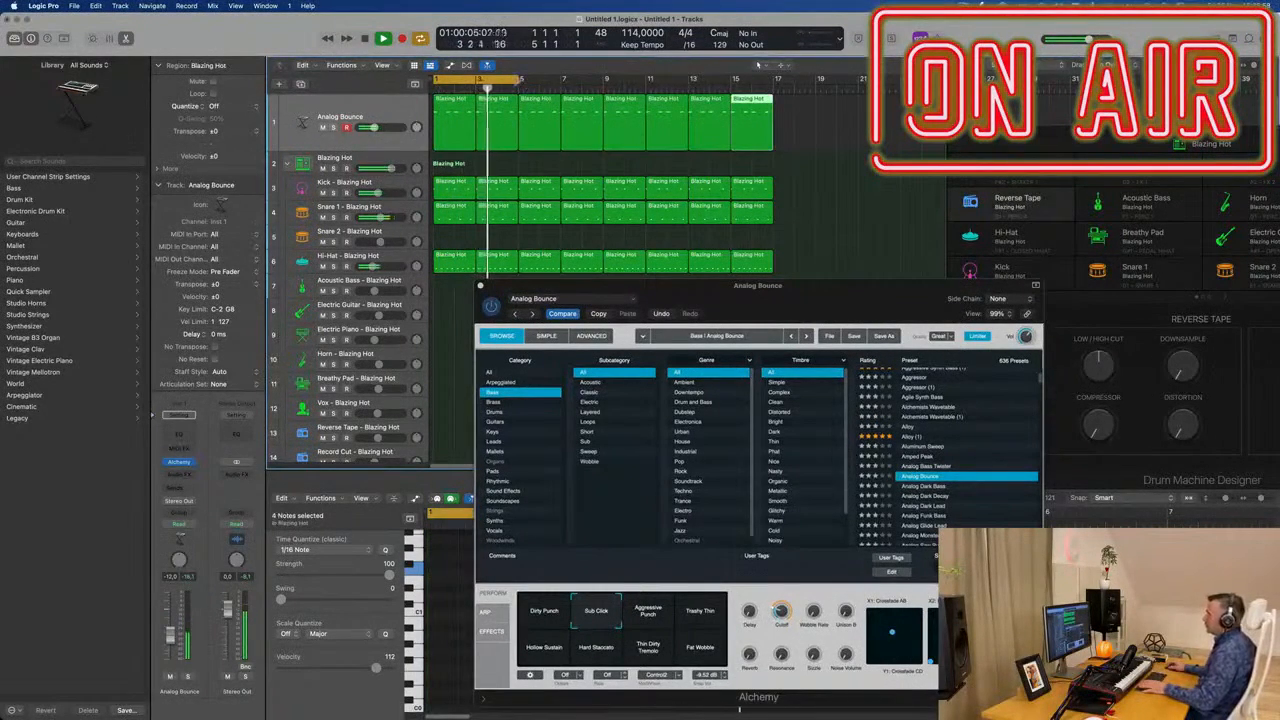
drag(520, 78, 777, 104)
drag(700, 285, 803, 484)
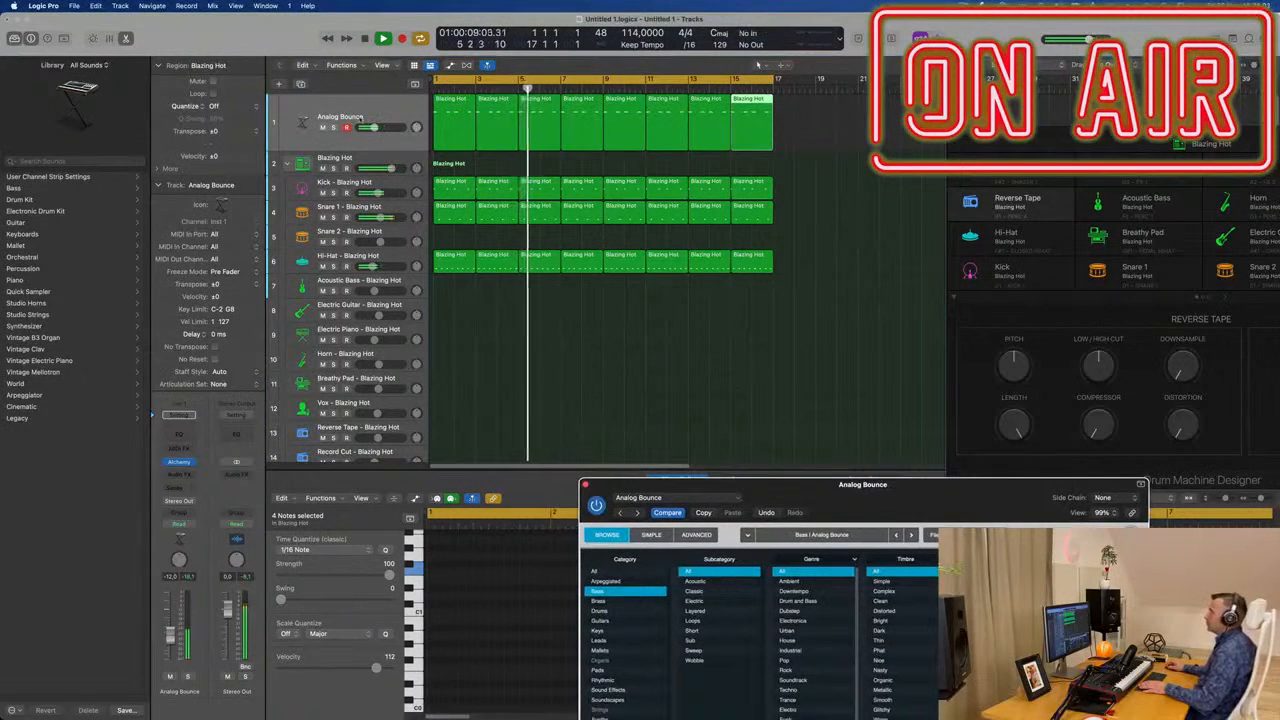
- Duplicate the Analog Bounce track with its Alchemy settings and select the new empty track for playing along
key(super+d)
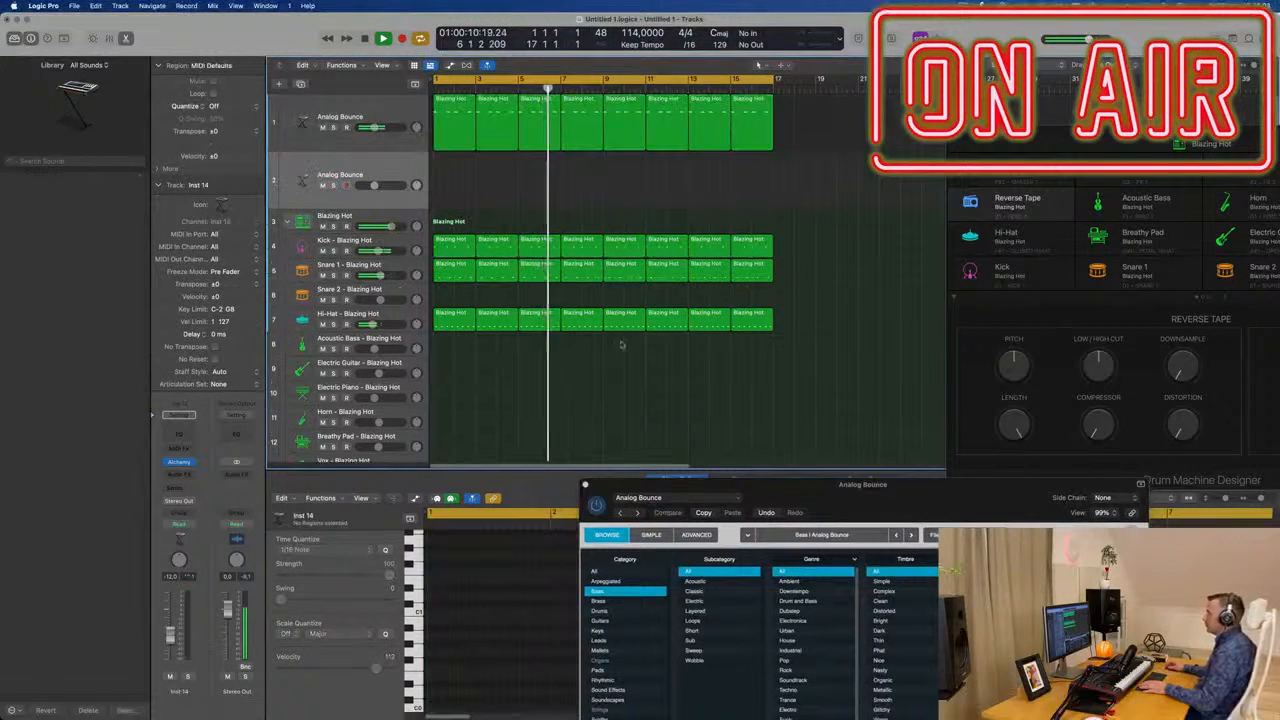
drag(864, 489, 755, 283)
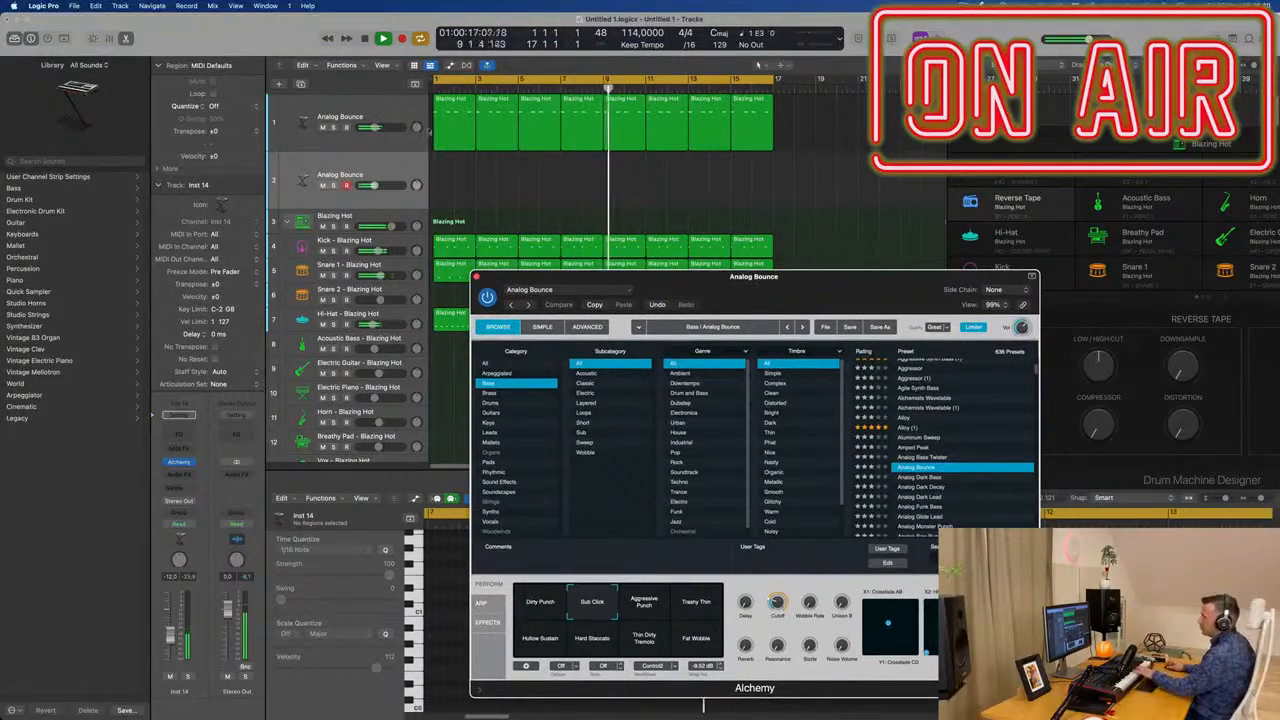
click(398, 168)
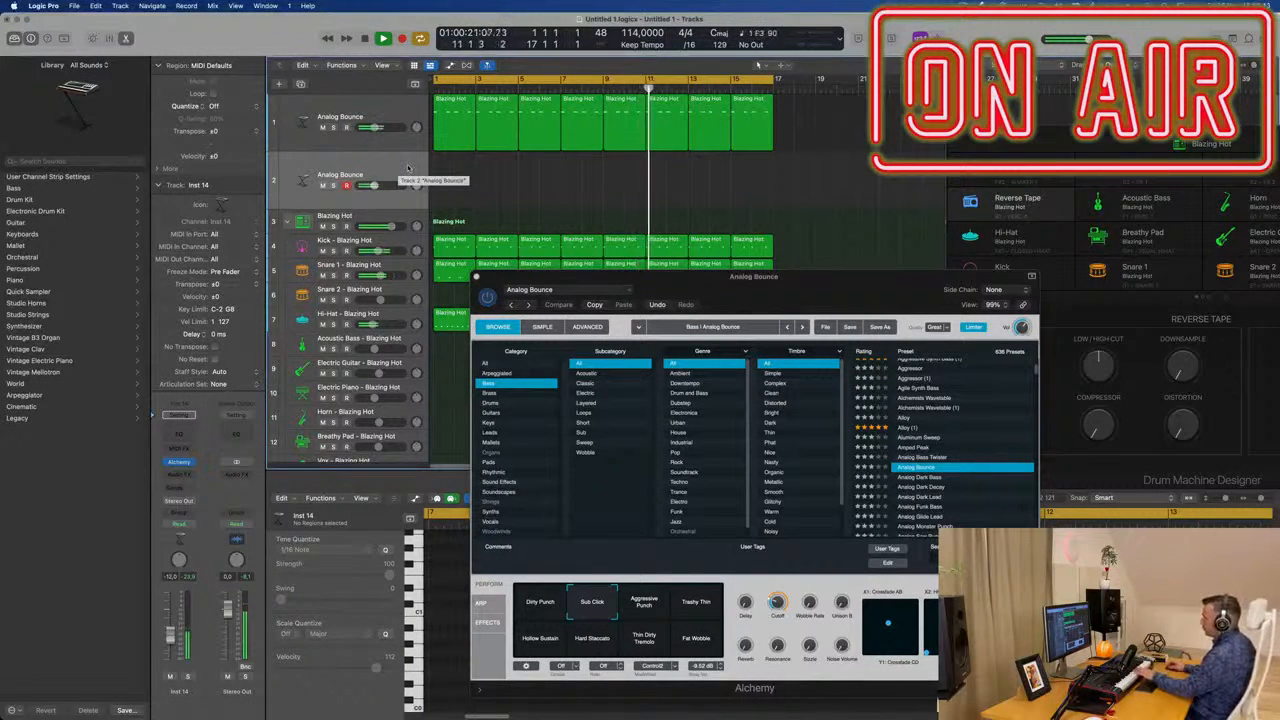
drag(831, 297, 866, 251)
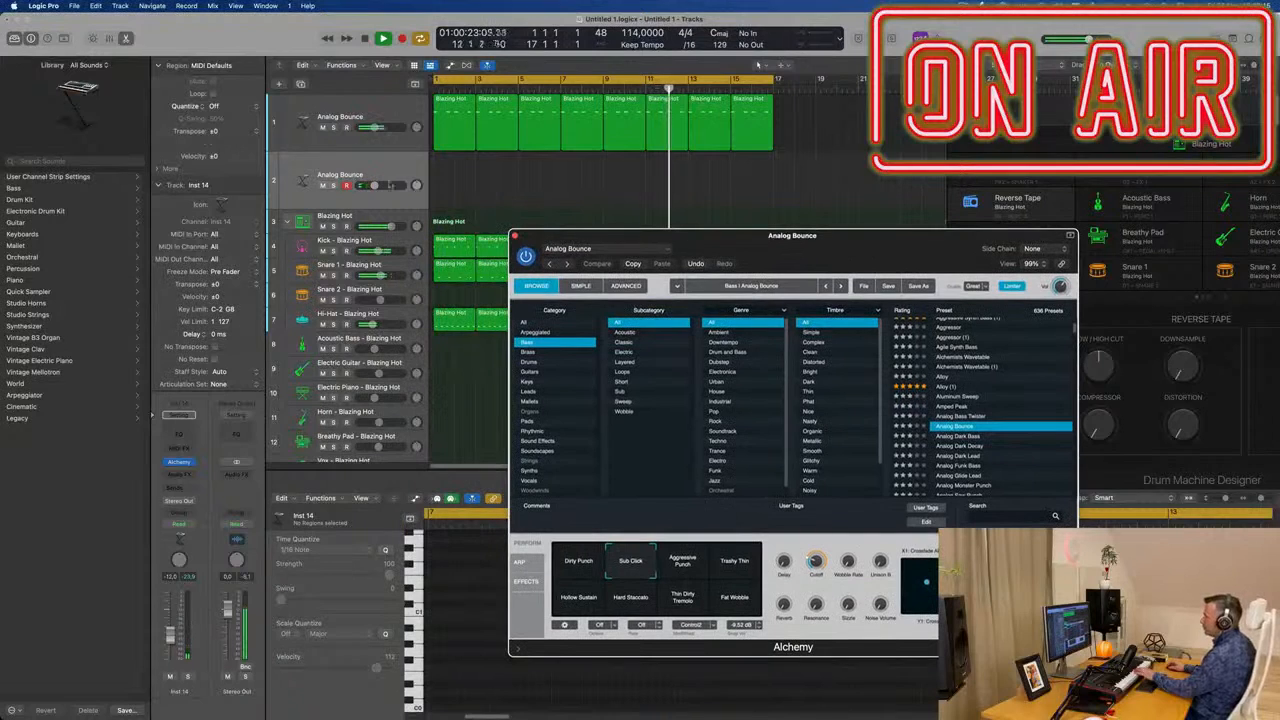
- Duplicate the empty Analog Bounce track and replace Alchemy with the Sampler instrument on the new track
click(384, 173)
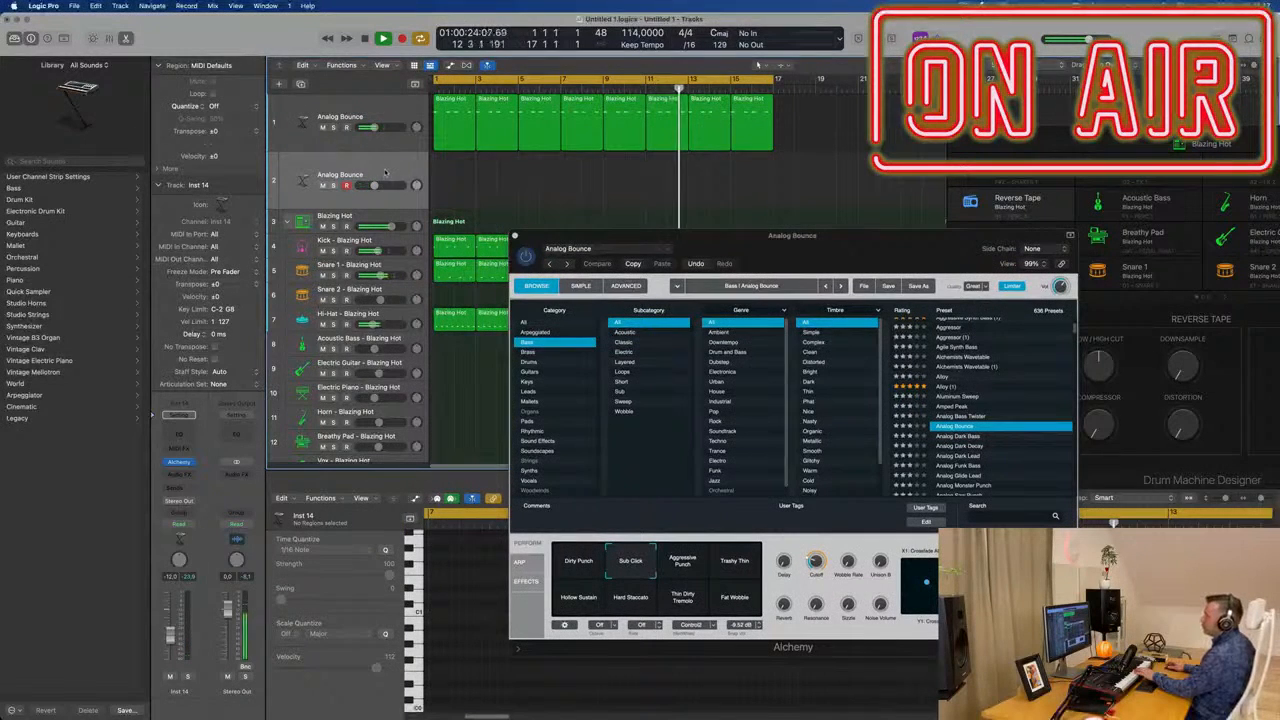
click(300, 85)
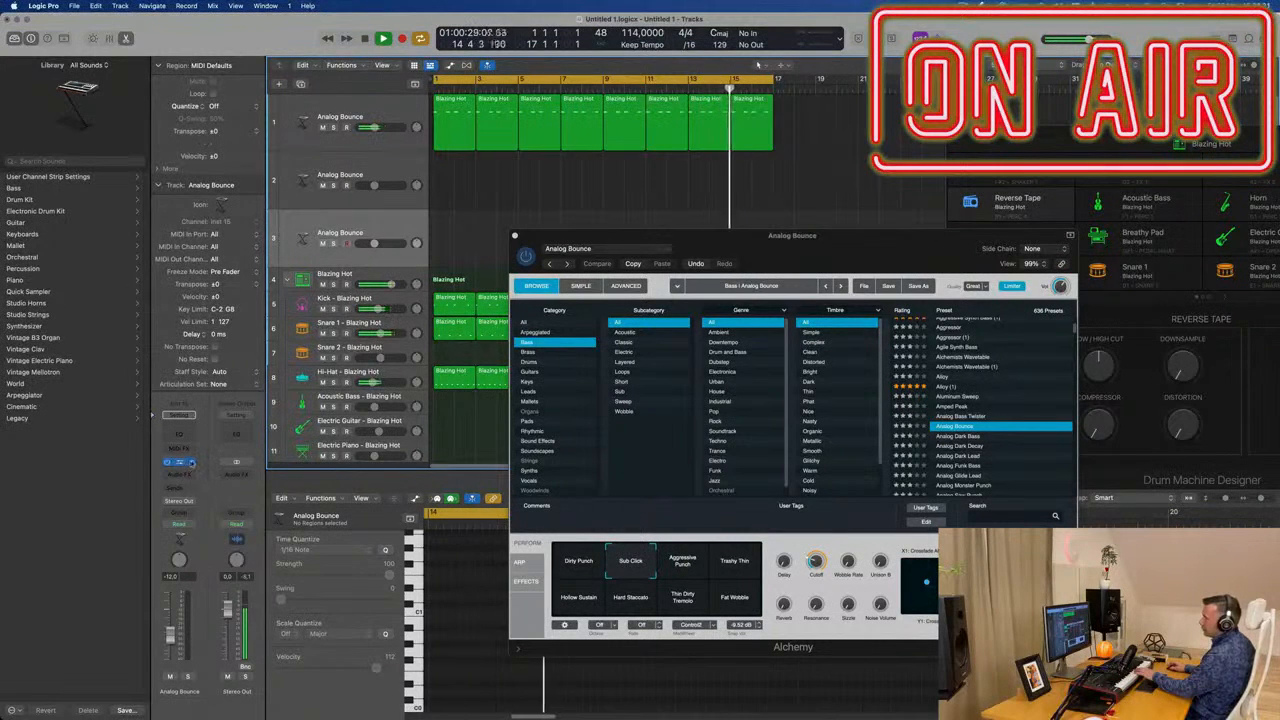
click(188, 463)
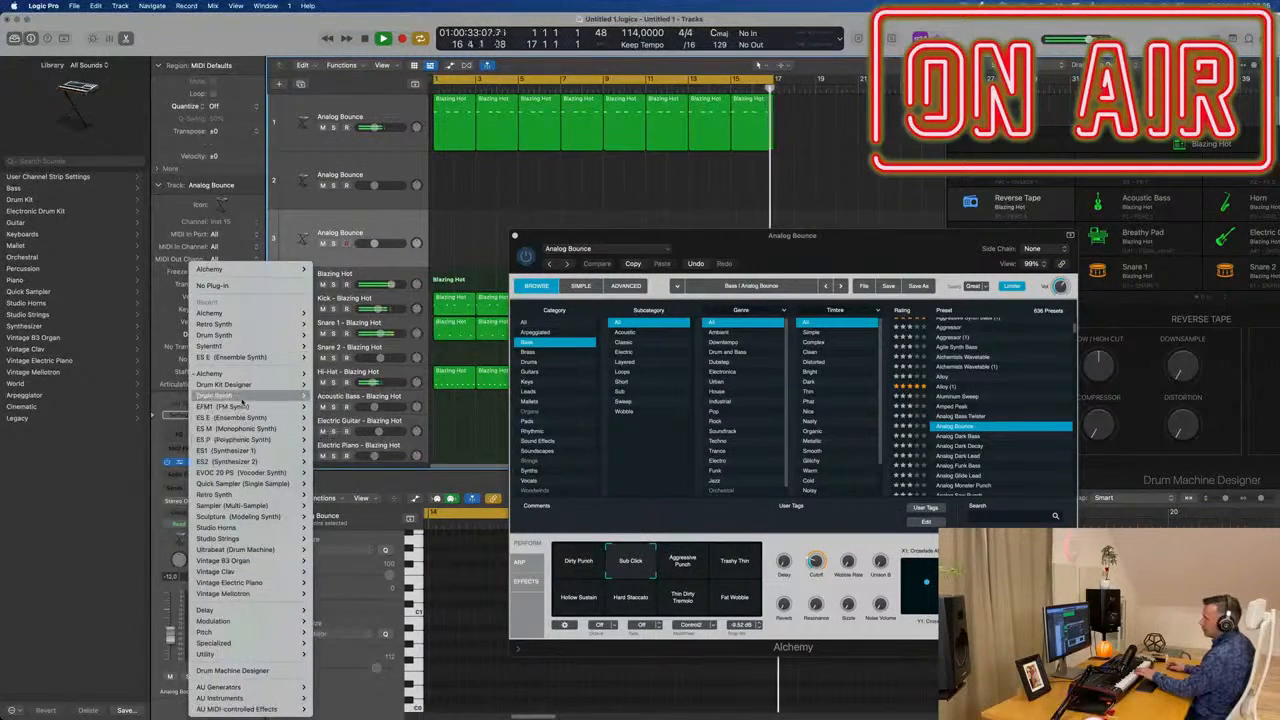
mouse_move(240, 416)
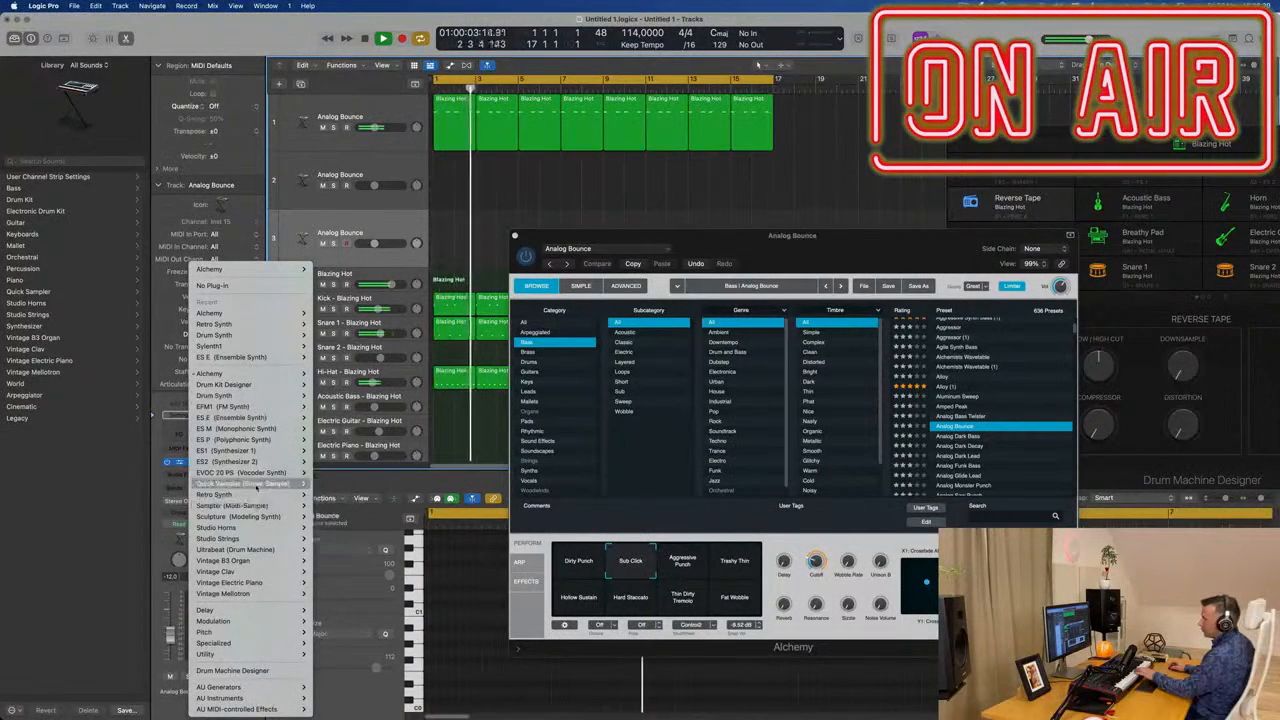
mouse_move(253, 506)
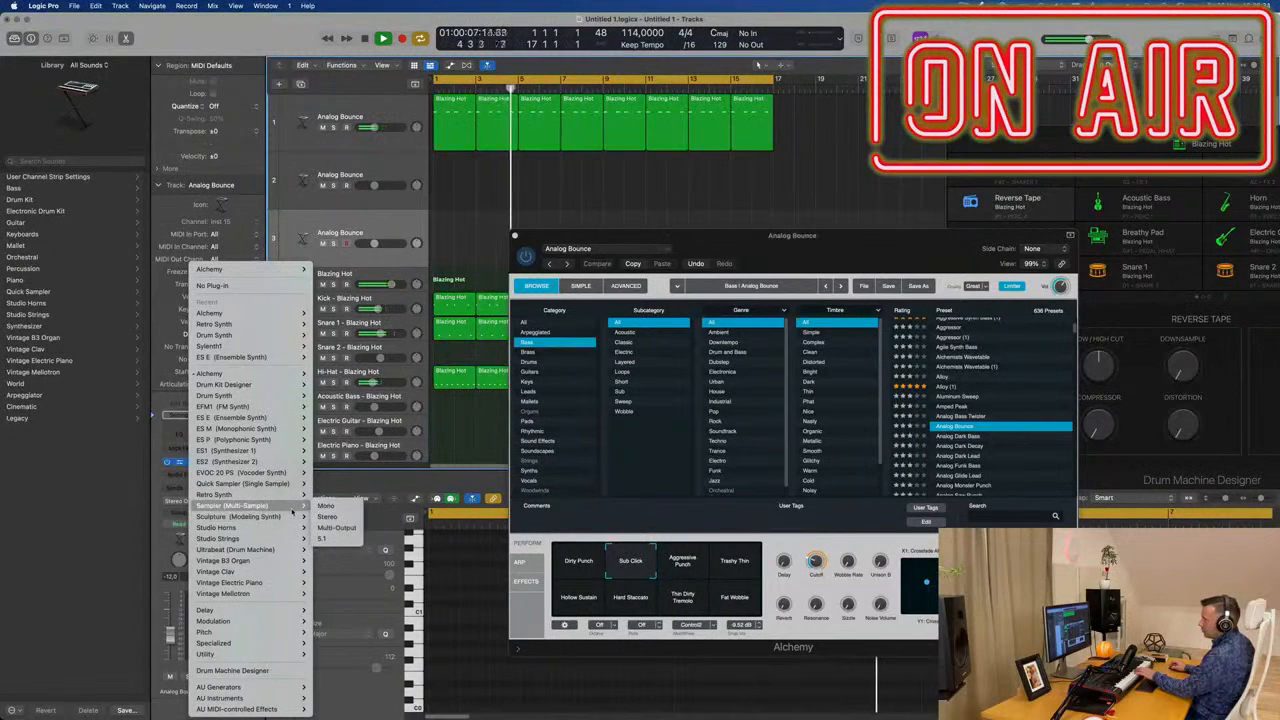
click(427, 309)
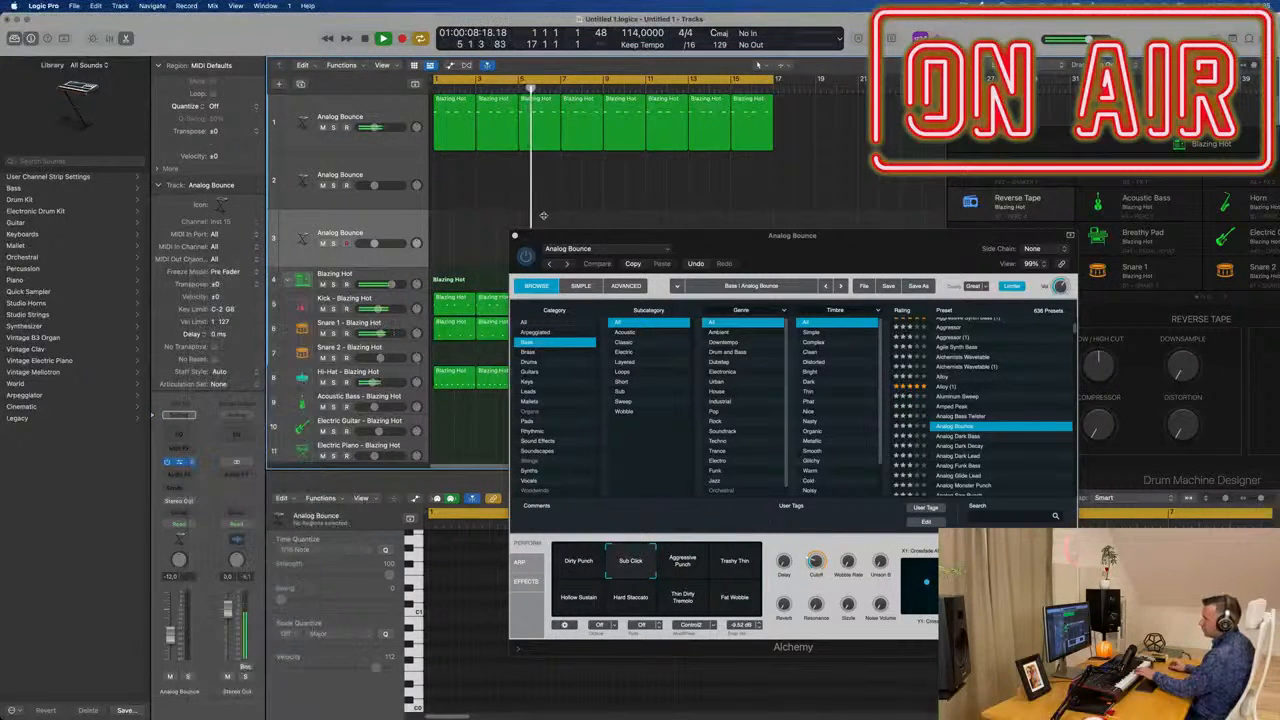
drag(733, 152, 848, 221)
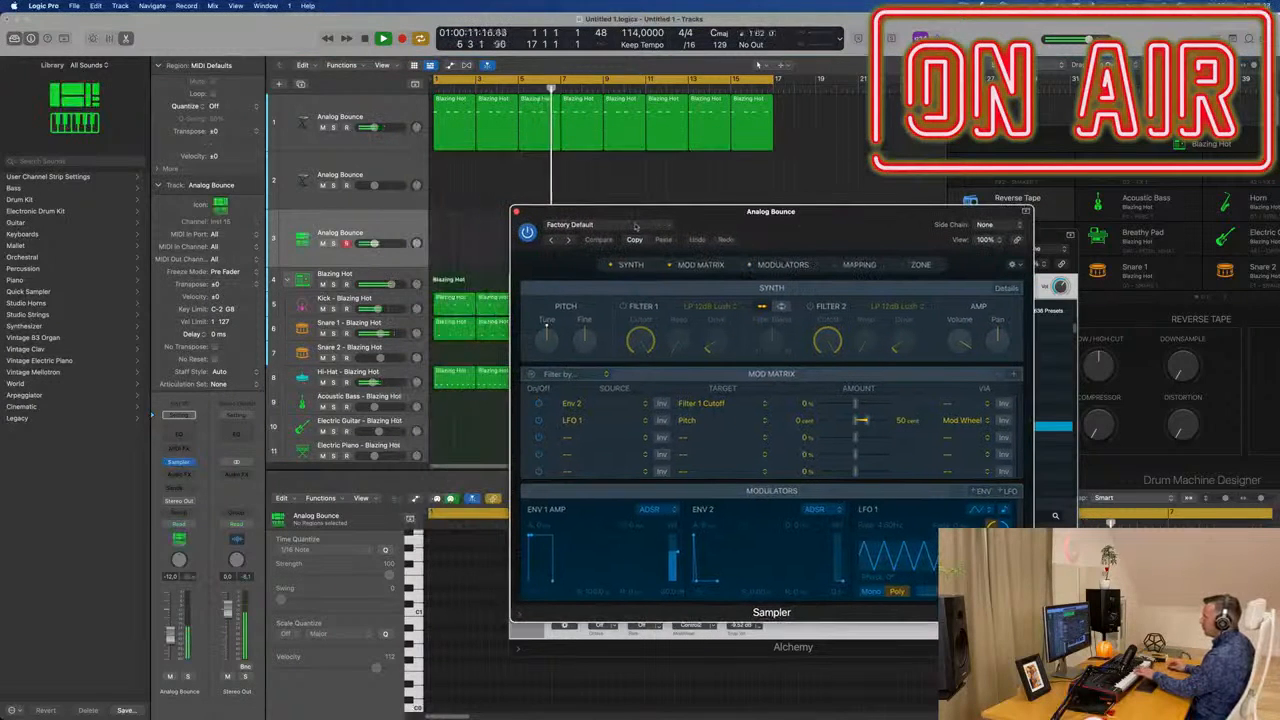
- Load the Yamaha Grand Piano preset from the Acoustic Pianos category into the Sampler
click(634, 226)
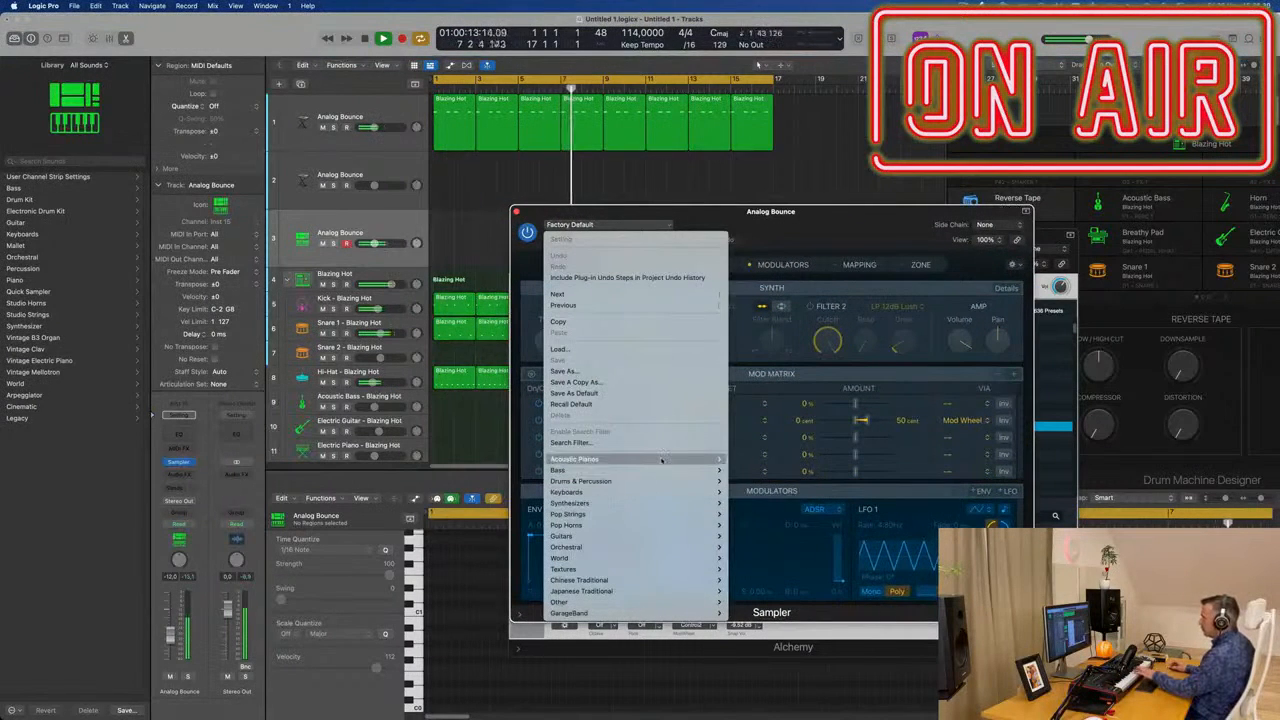
mouse_move(660, 596)
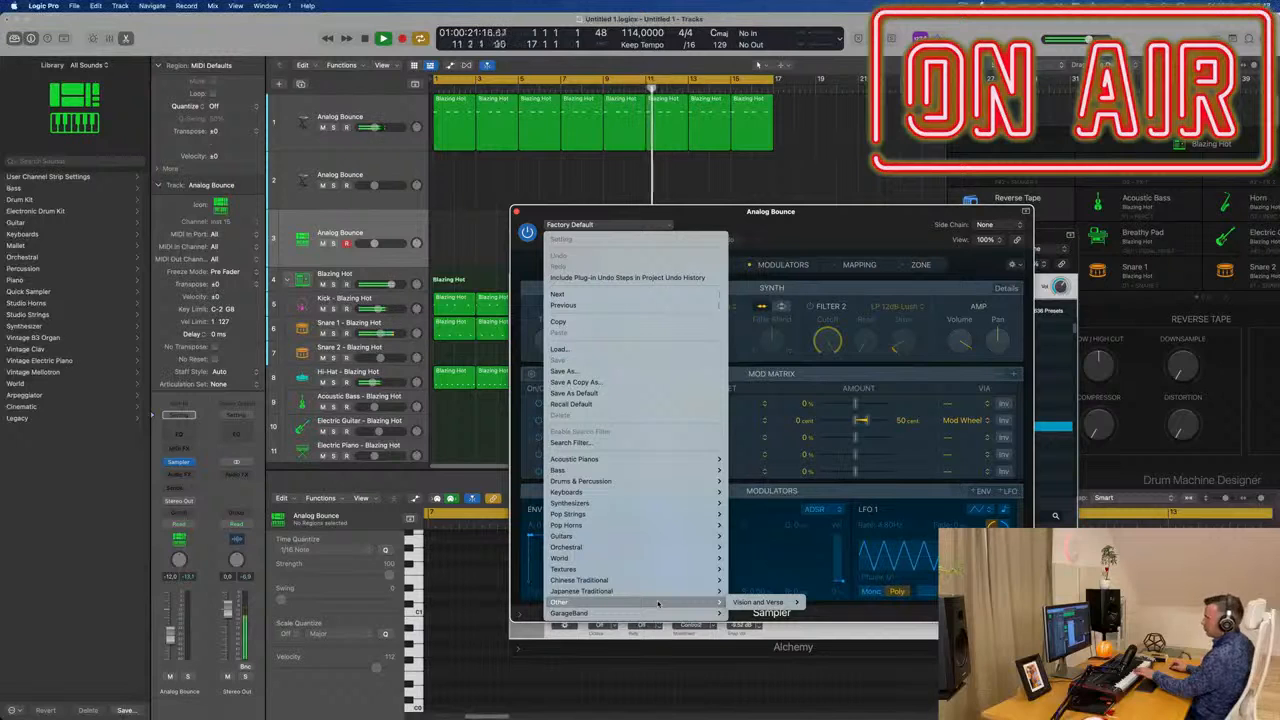
mouse_move(700, 460)
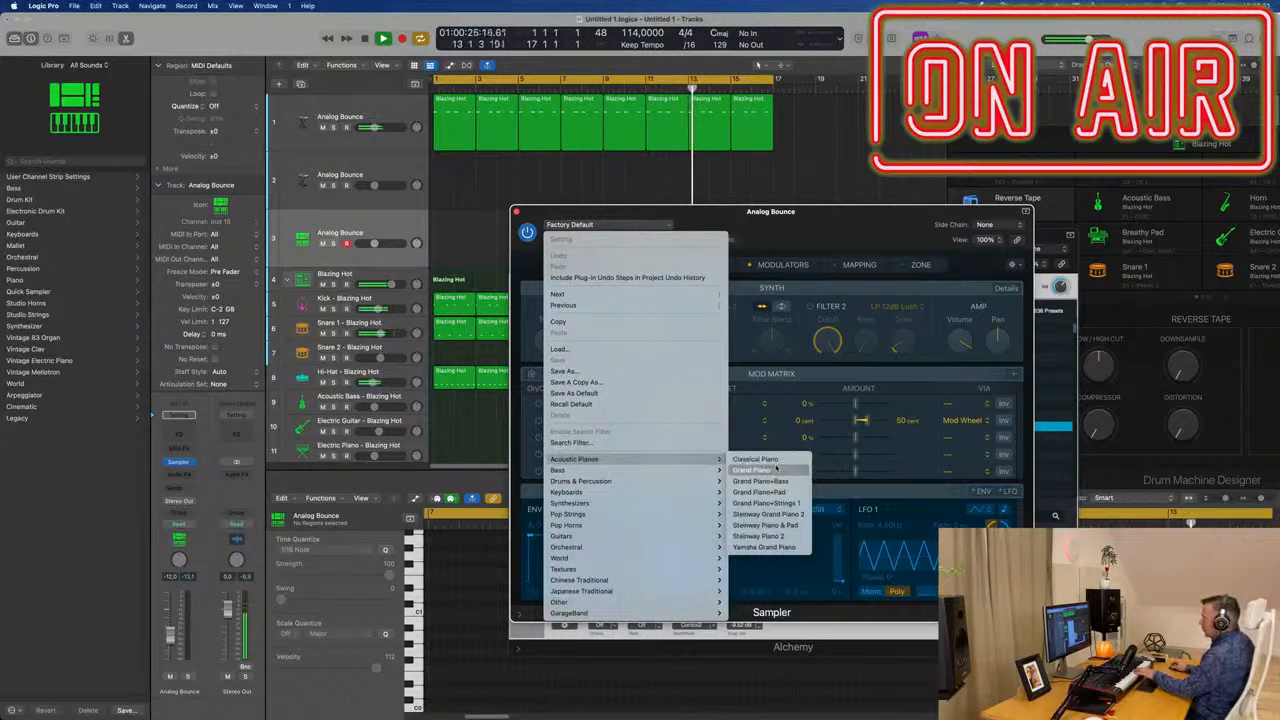
click(852, 235)
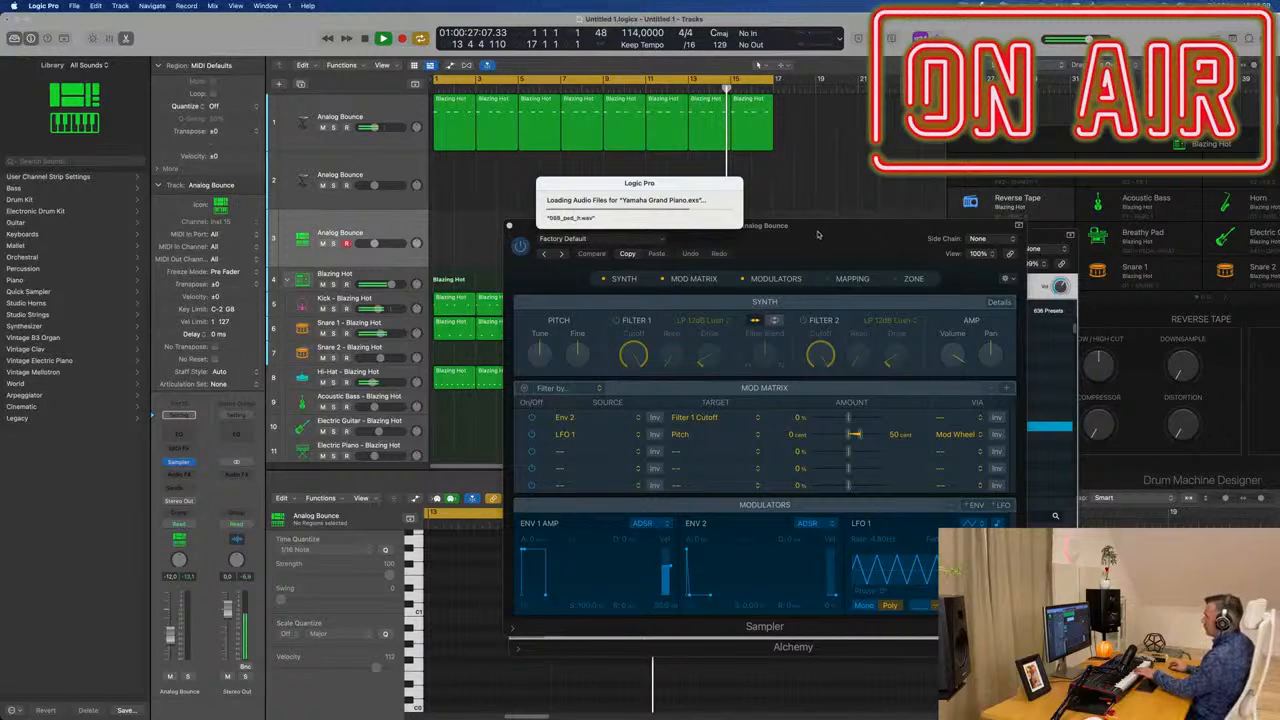
drag(817, 234, 811, 235)
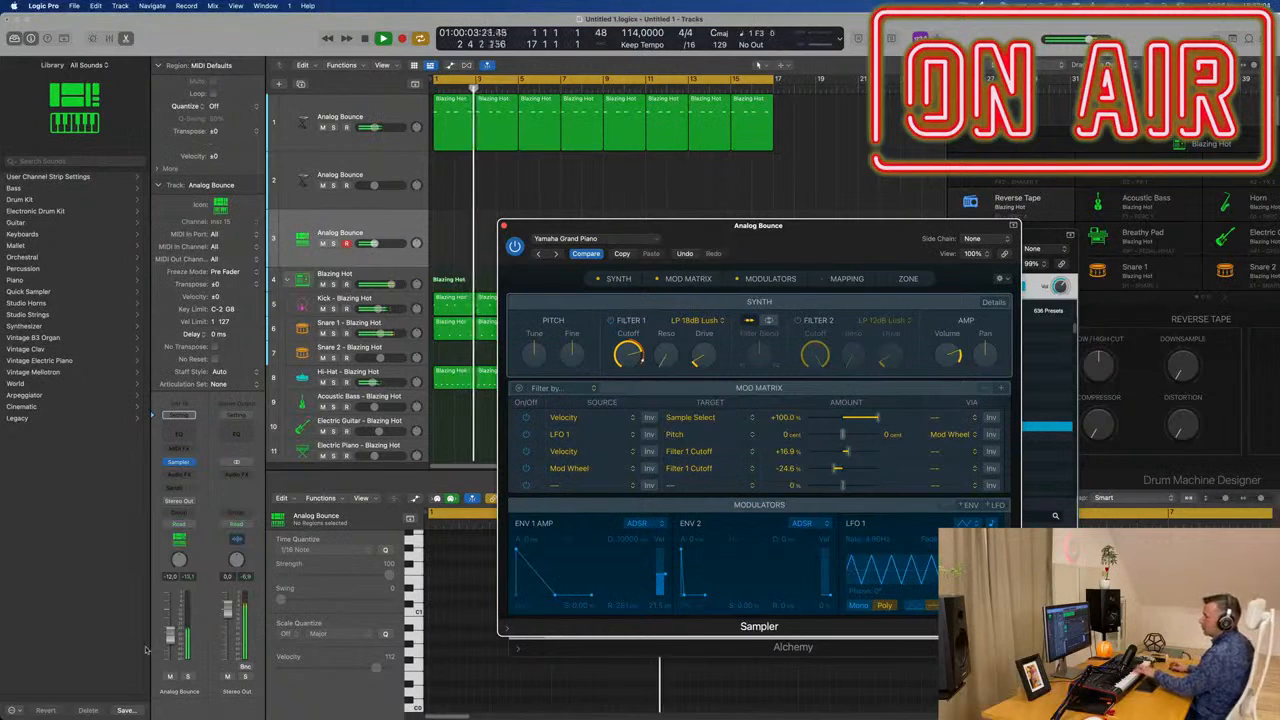
- Add a Bus 3 send to the piano track and insert SilverVerb on the bus's aux channel
click(174, 488)
mouse_move(178, 504)
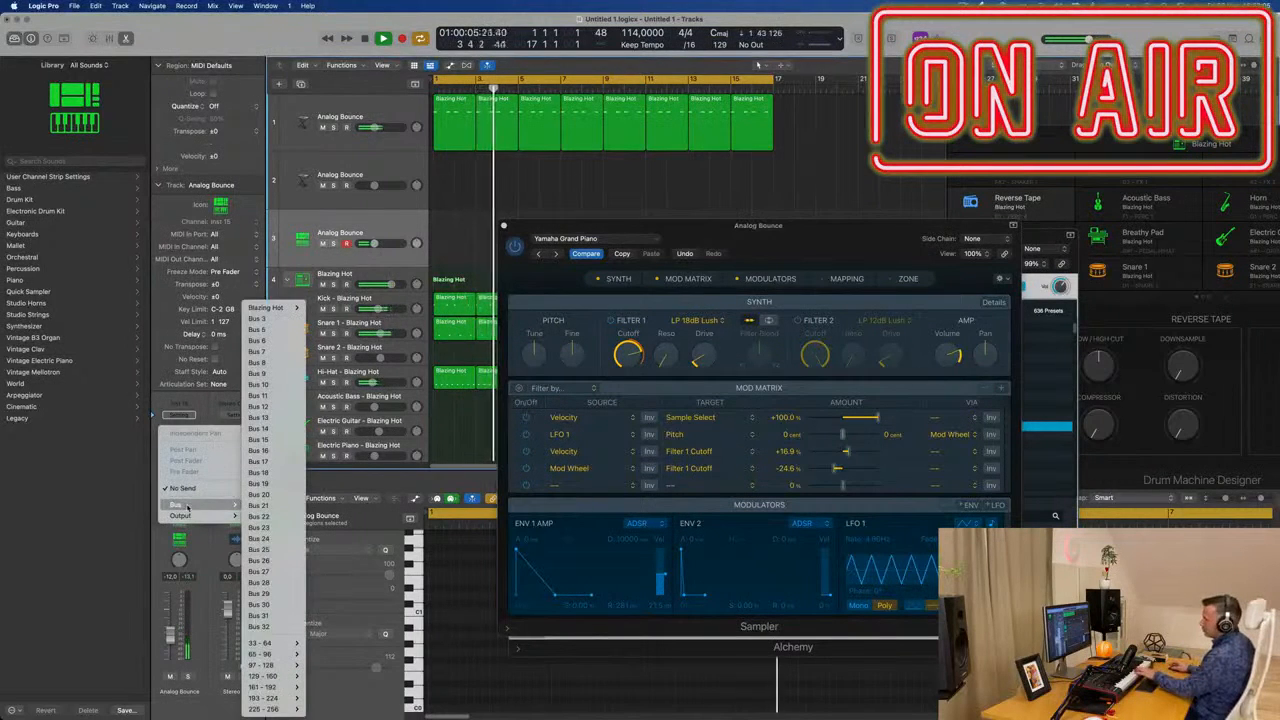
click(275, 321)
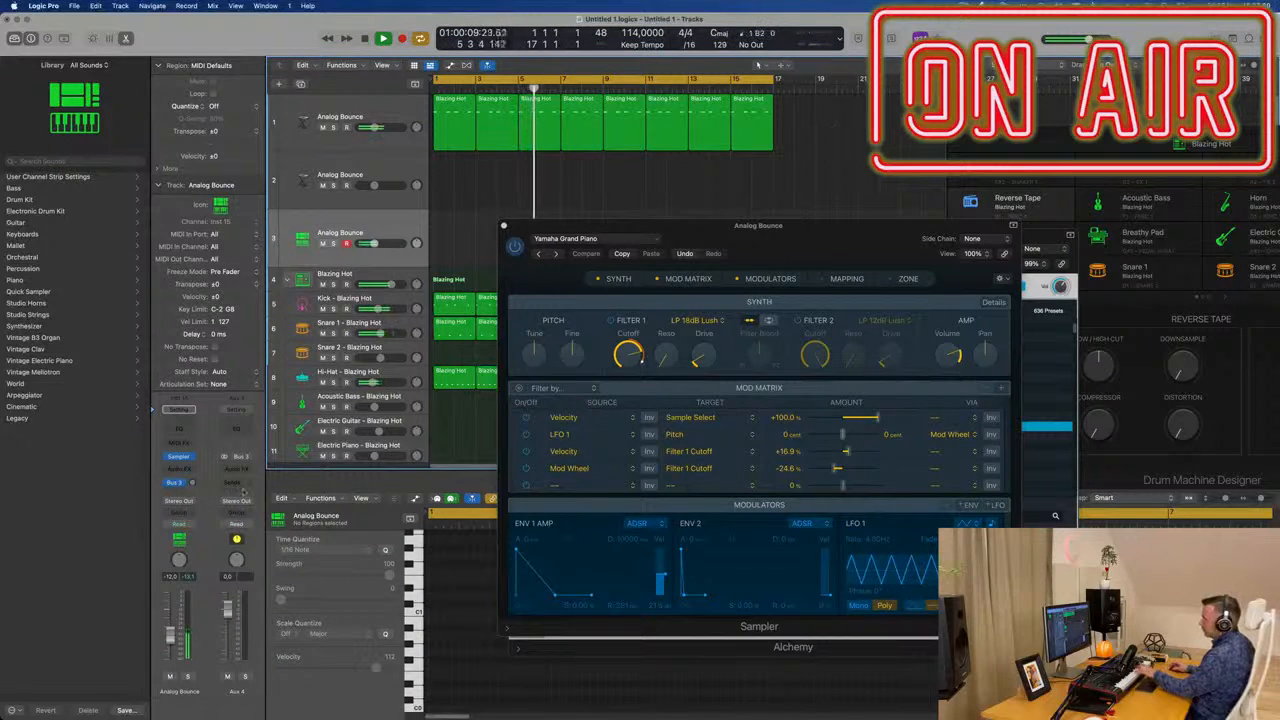
click(245, 473)
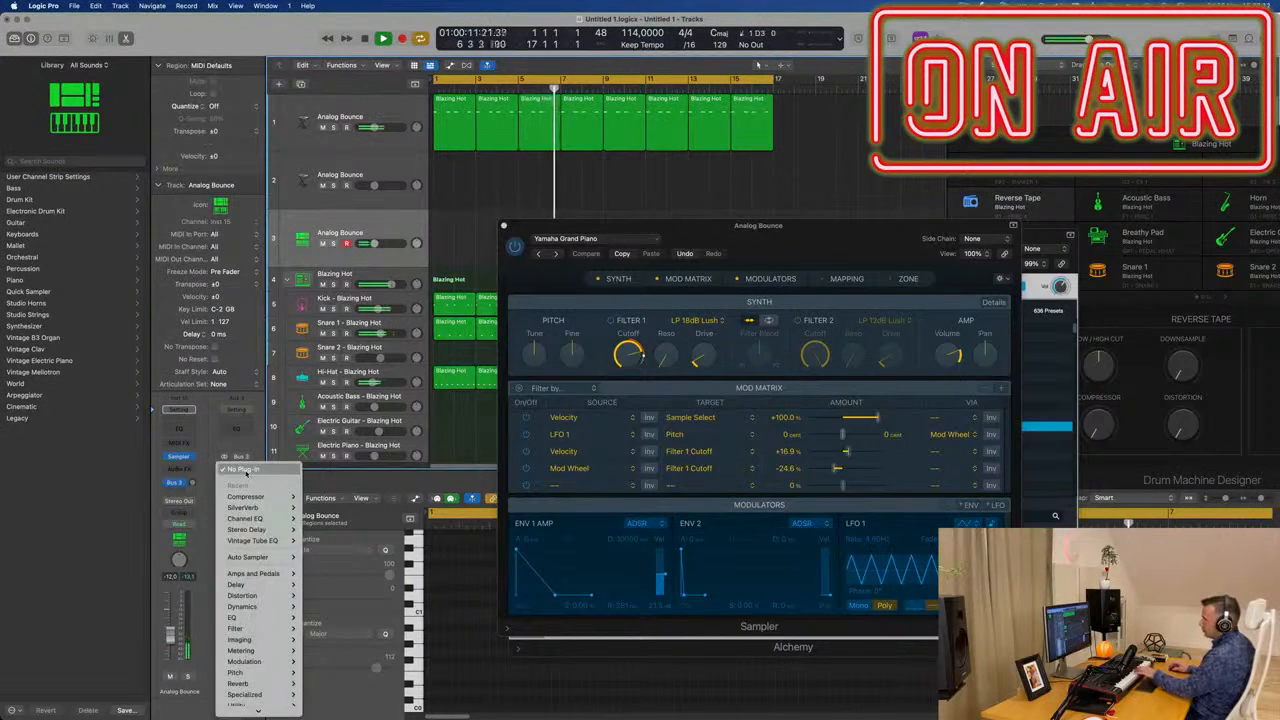
mouse_move(257, 532)
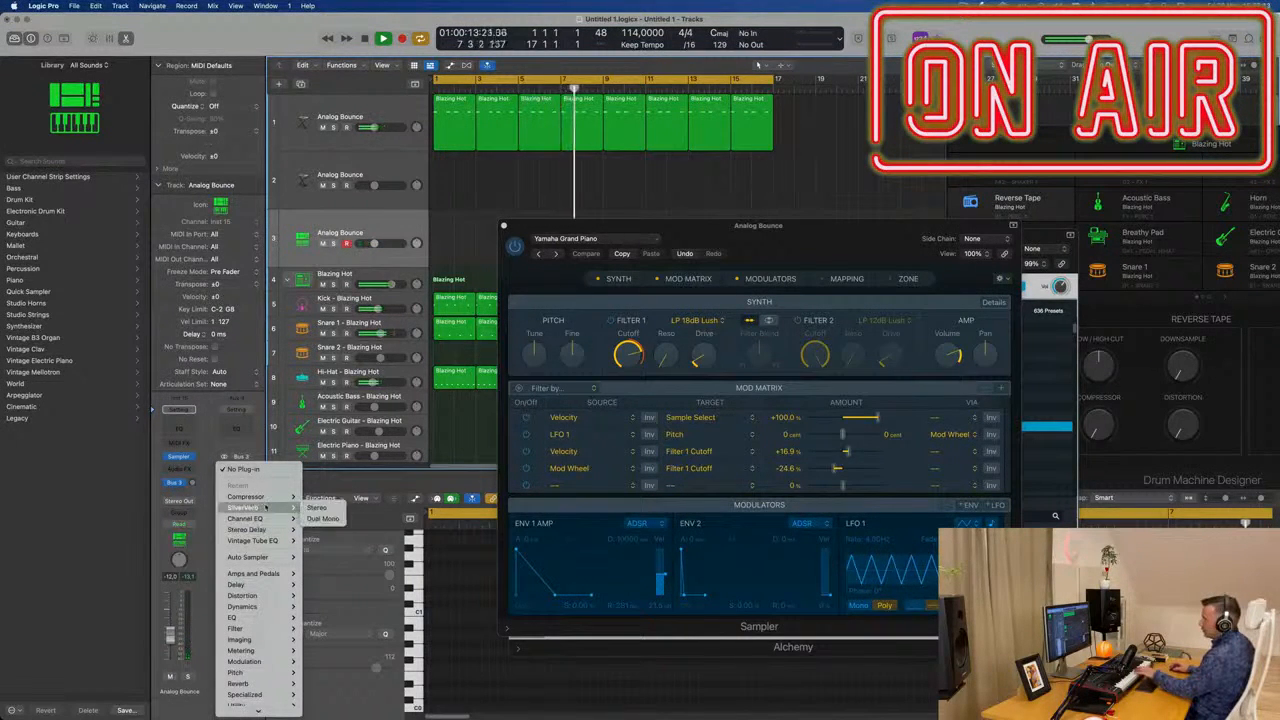
click(243, 507)
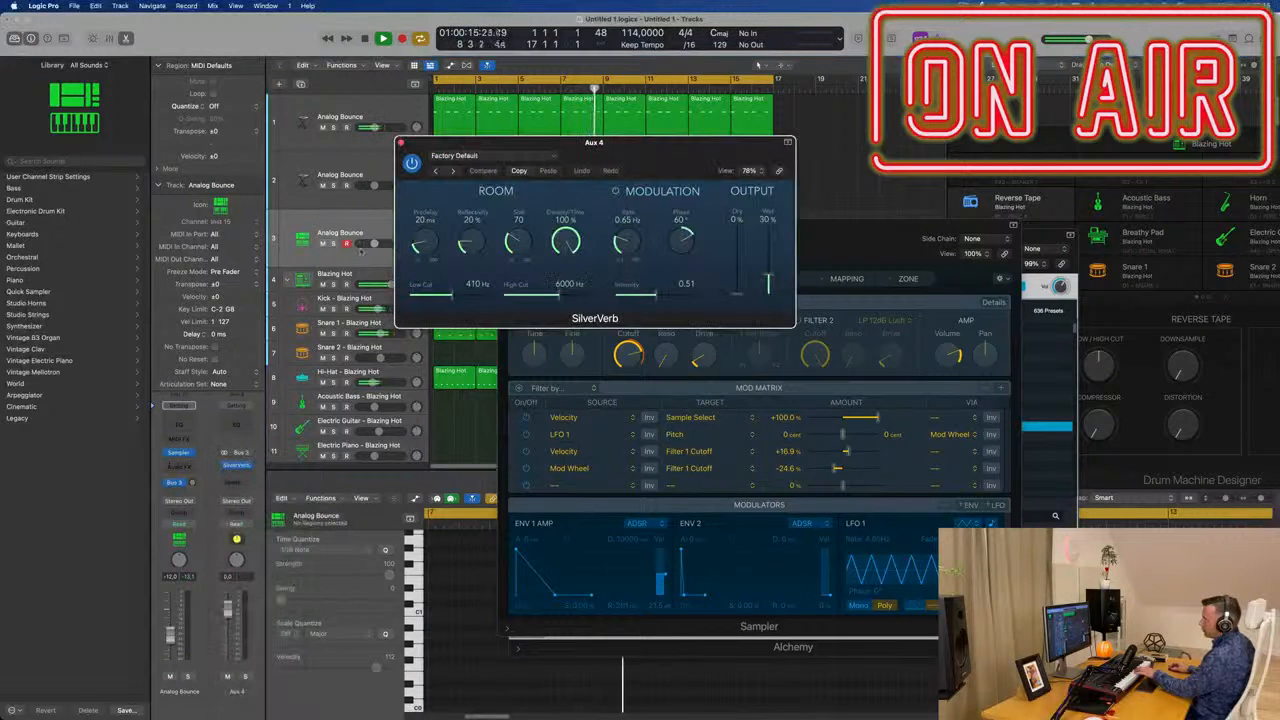
- Load the grandiose preset in SilverVerb and adjust the piano track's Bus 3 send level
click(556, 160)
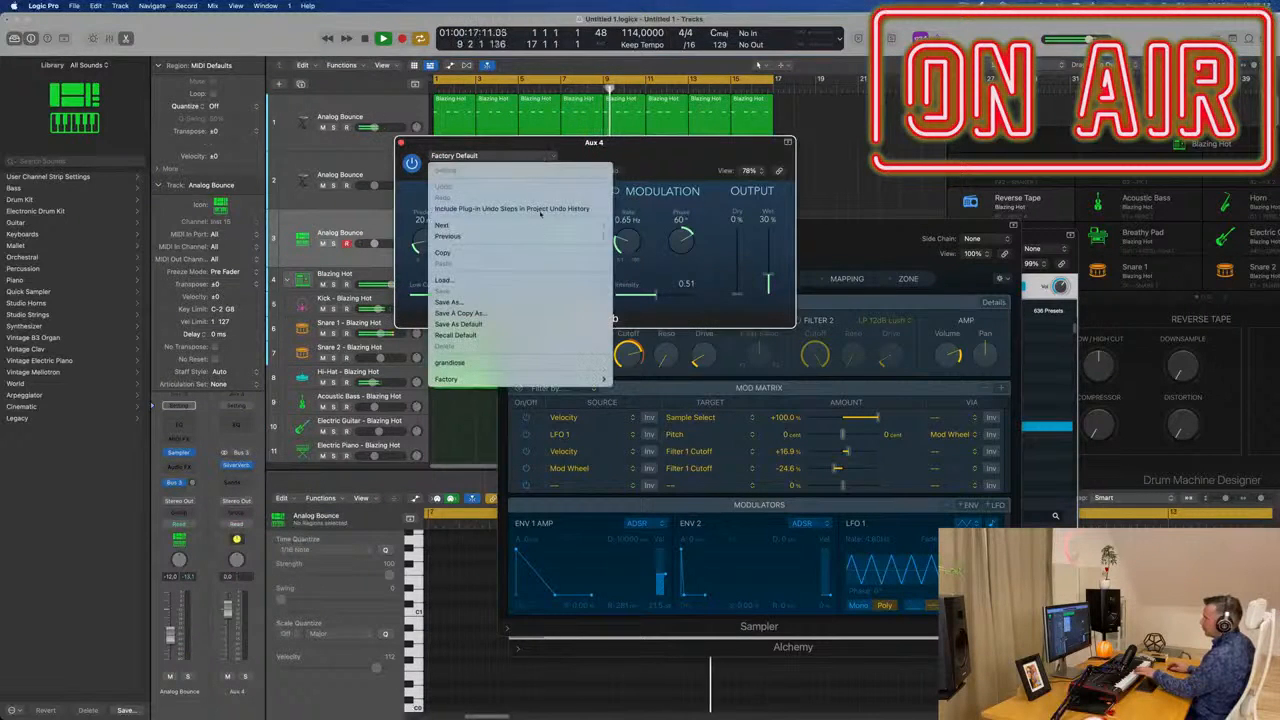
click(490, 362)
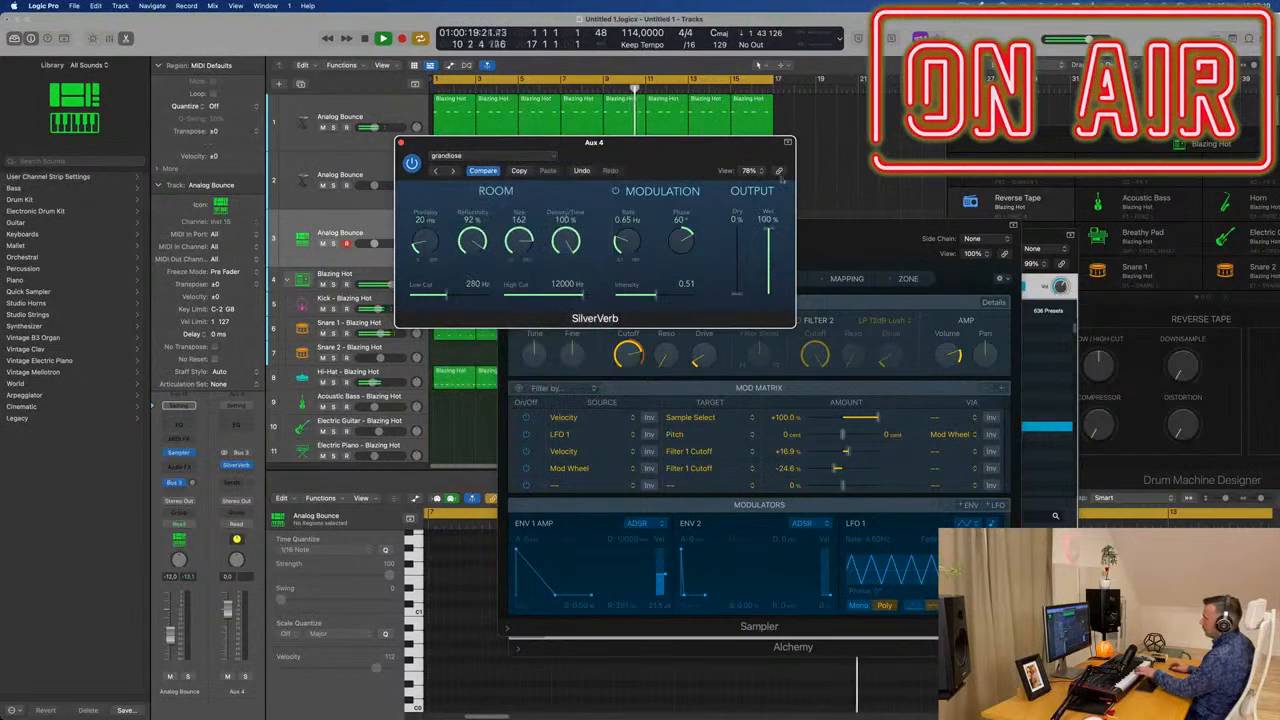
drag(688, 160, 935, 208)
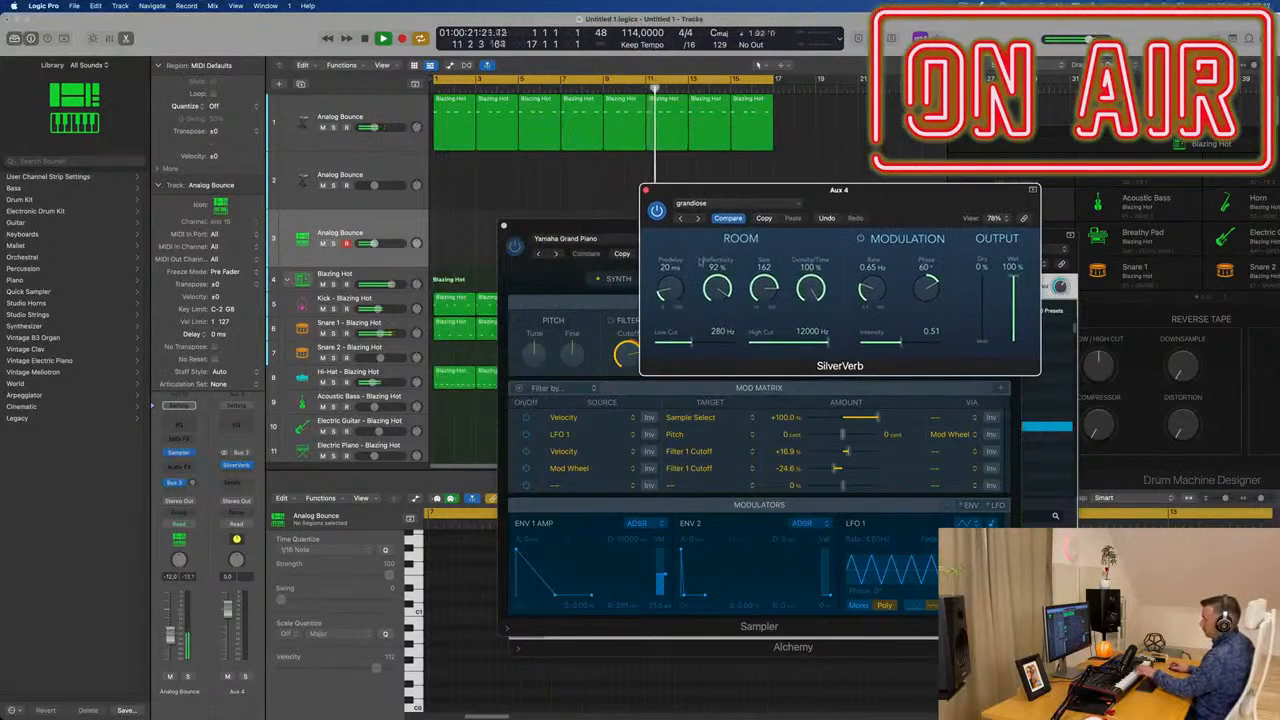
click(193, 479)
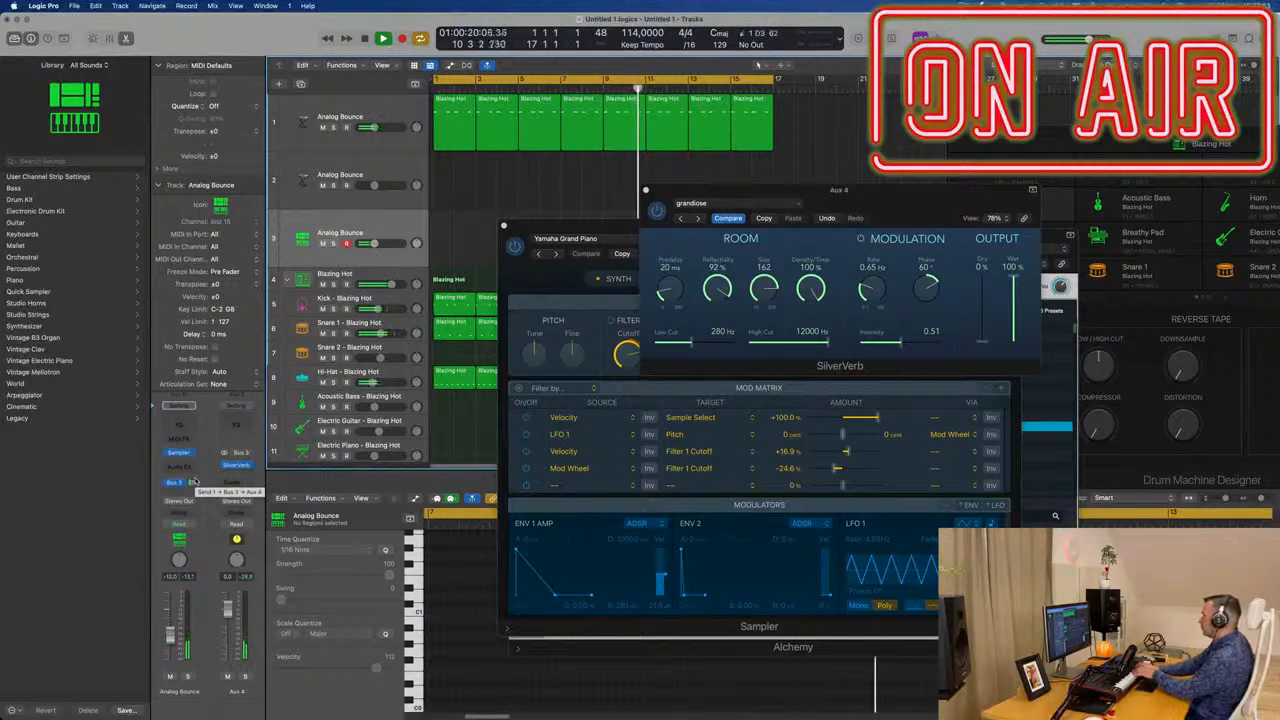
- Record a short piano phrase on the Sampler track and move the recorded region to bar 1
key(r)
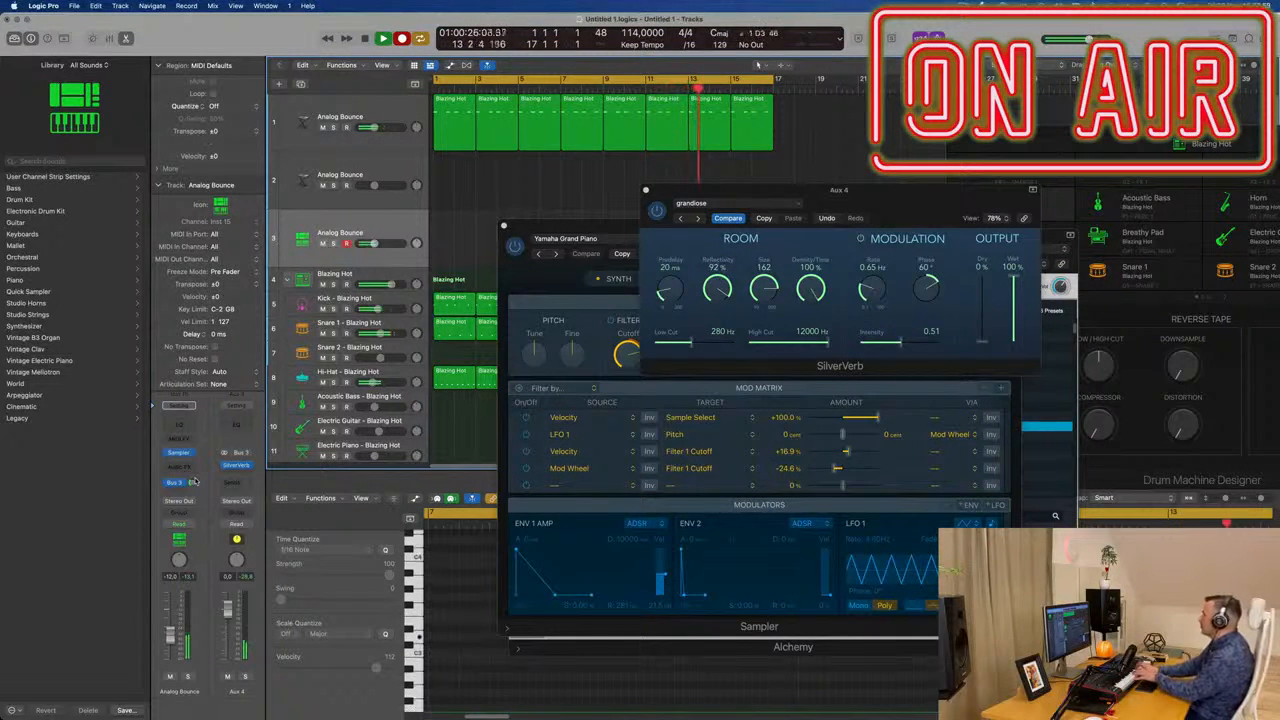
key(space)
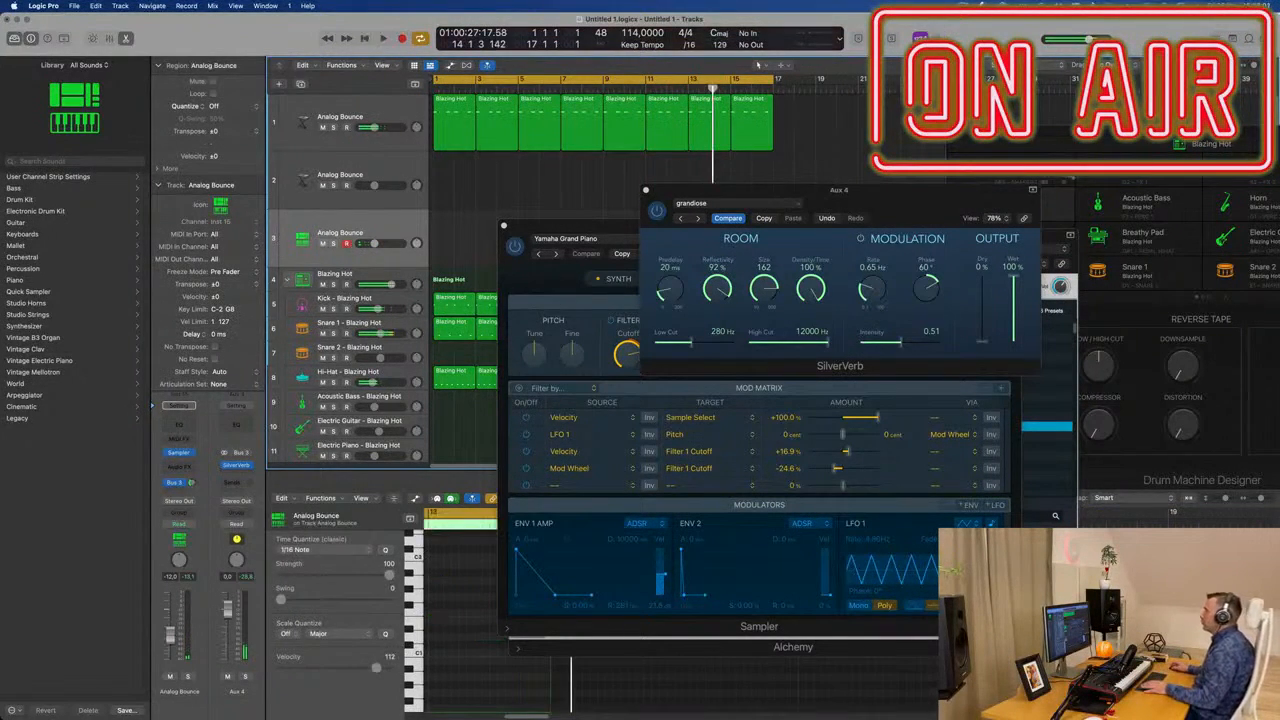
drag(760, 189, 1140, 180)
drag(822, 226, 1195, 232)
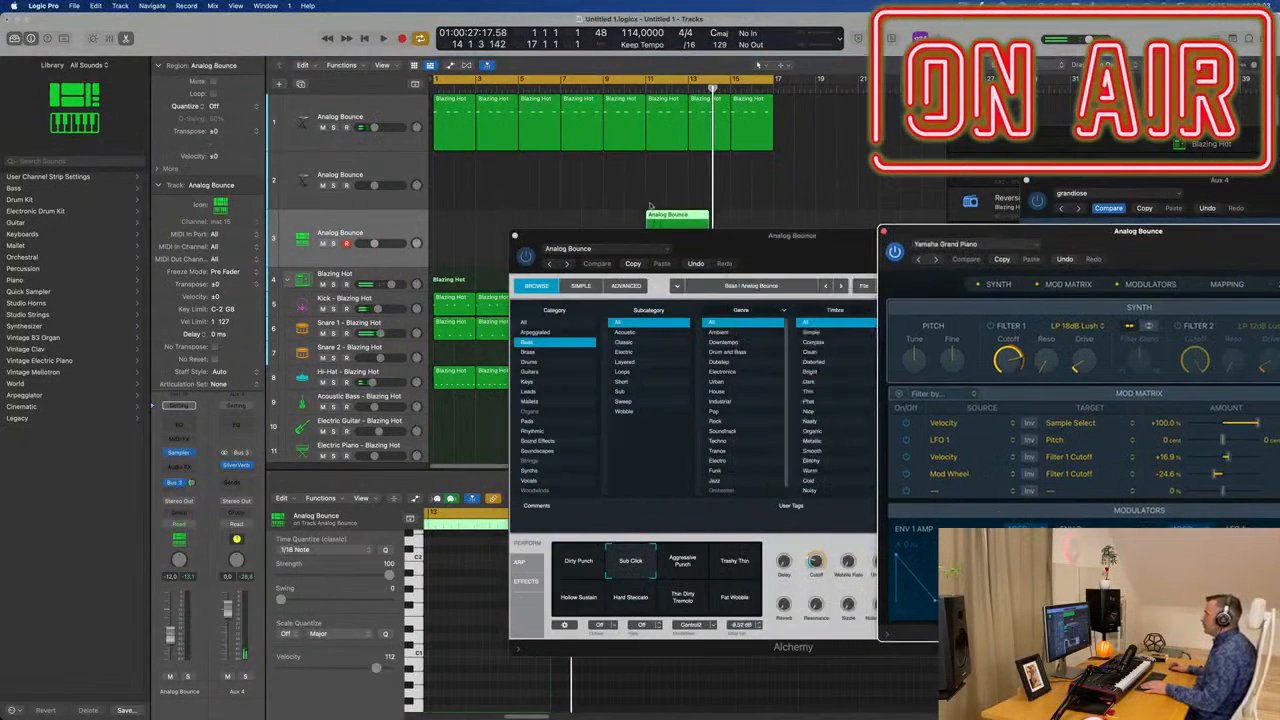
drag(662, 215, 447, 225)
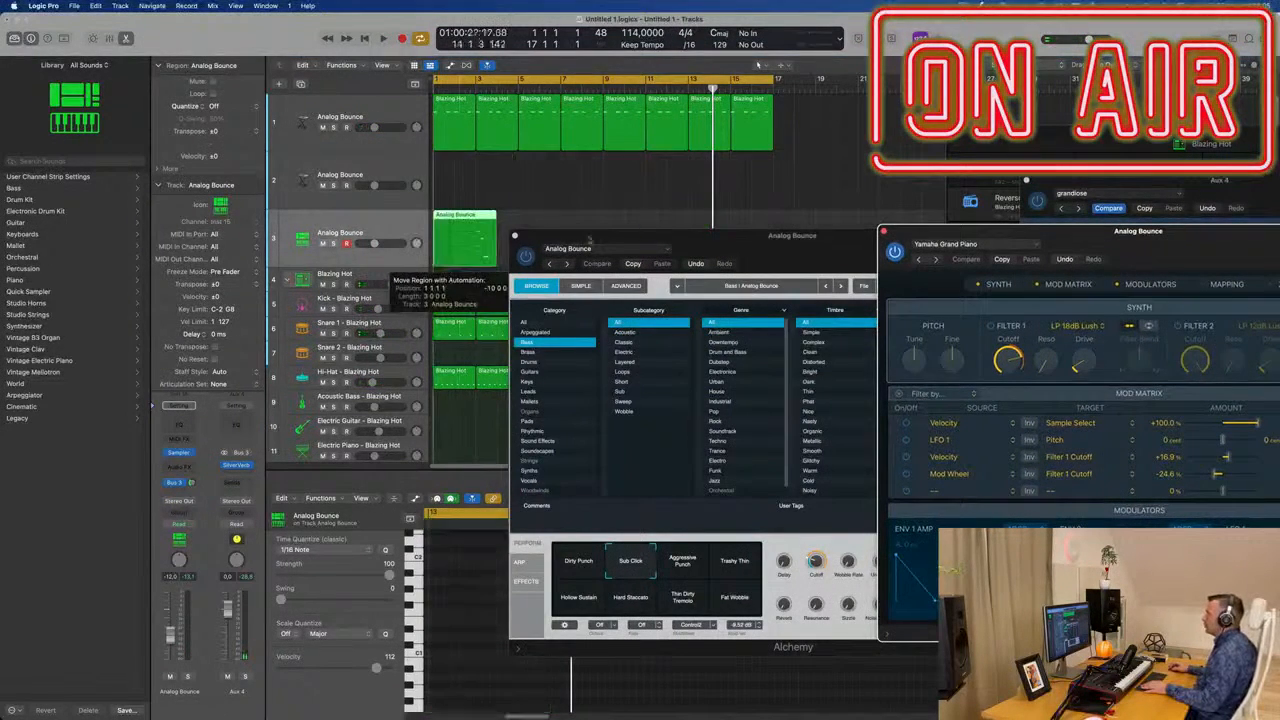
drag(614, 235, 945, 217)
- Split the piano region at bar 3, delete its first part and move the remaining part to bar 1
click(461, 233)
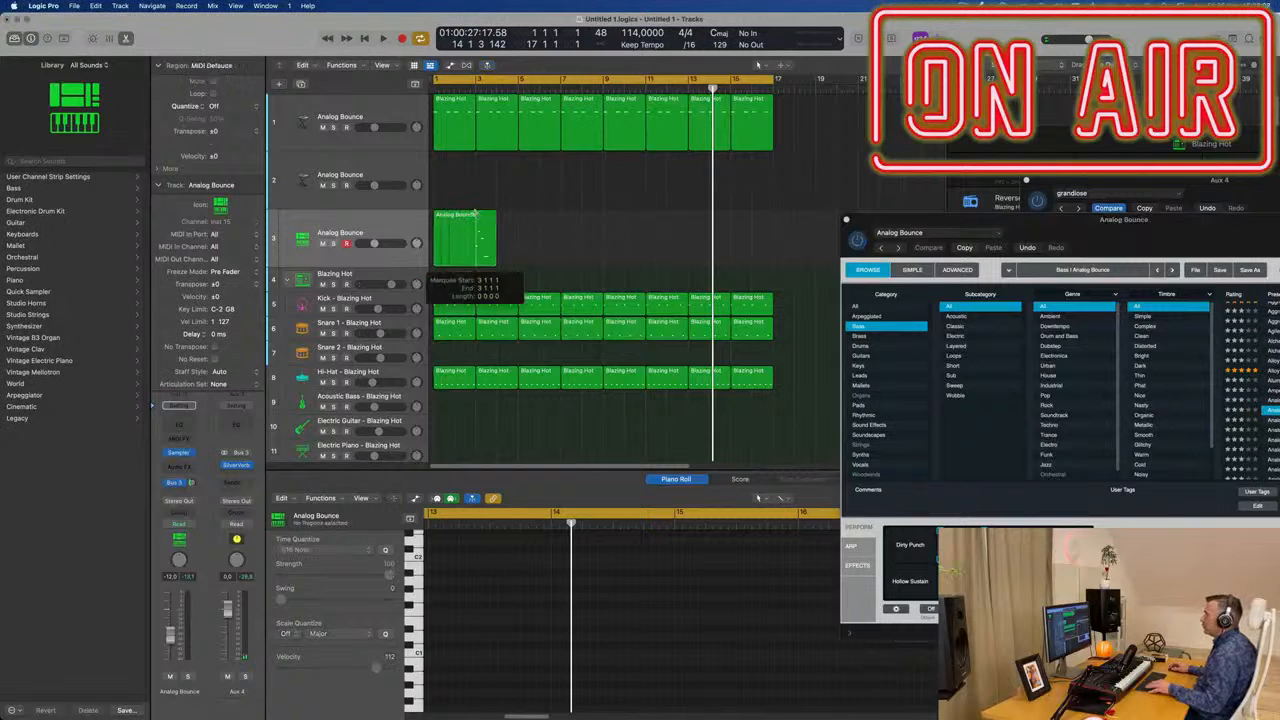
key(Return)
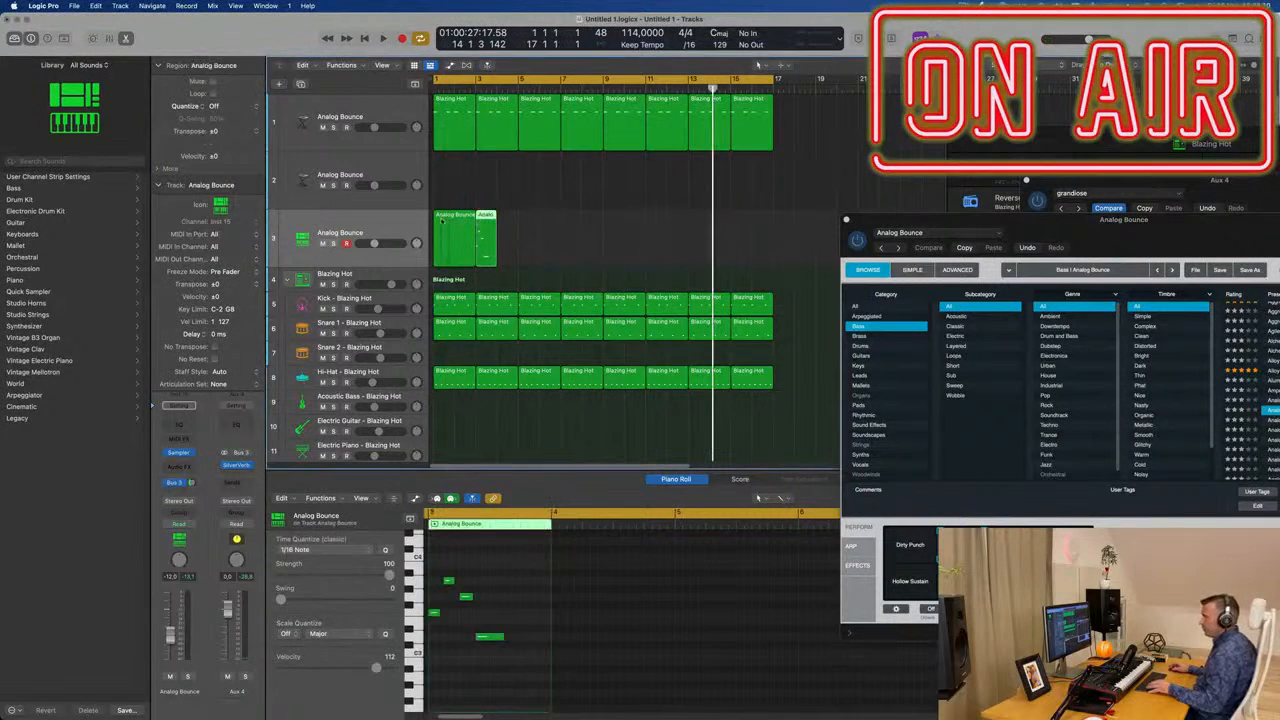
key(Delete)
drag(486, 216, 442, 216)
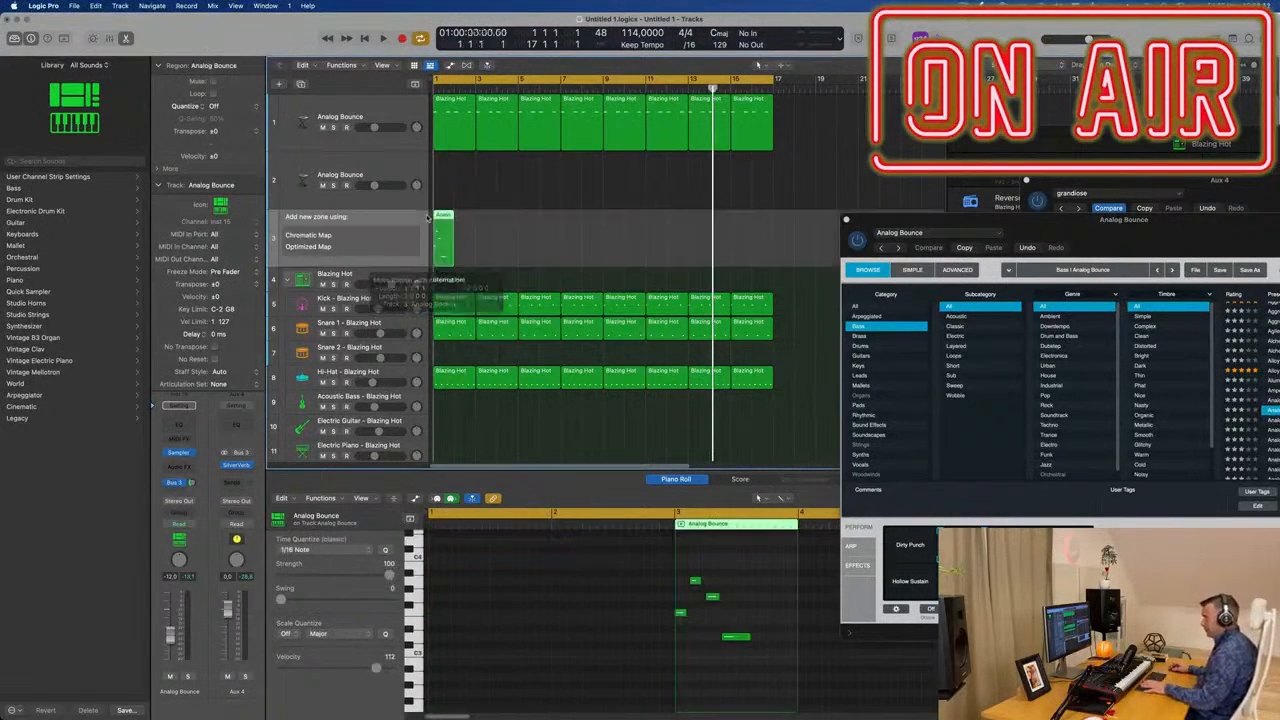
- Play the piano region from the start, shortening its fourth note and slightly lengthening its first note
key(Return)
key(space)
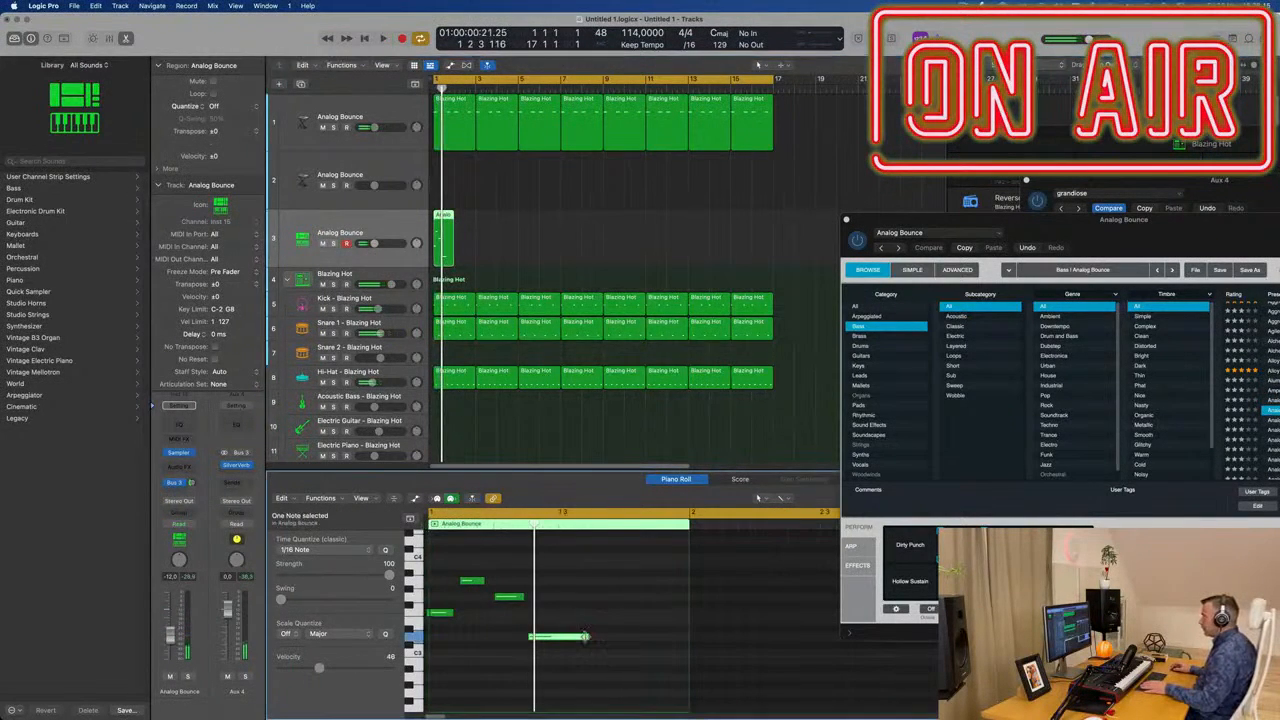
drag(580, 638, 565, 640)
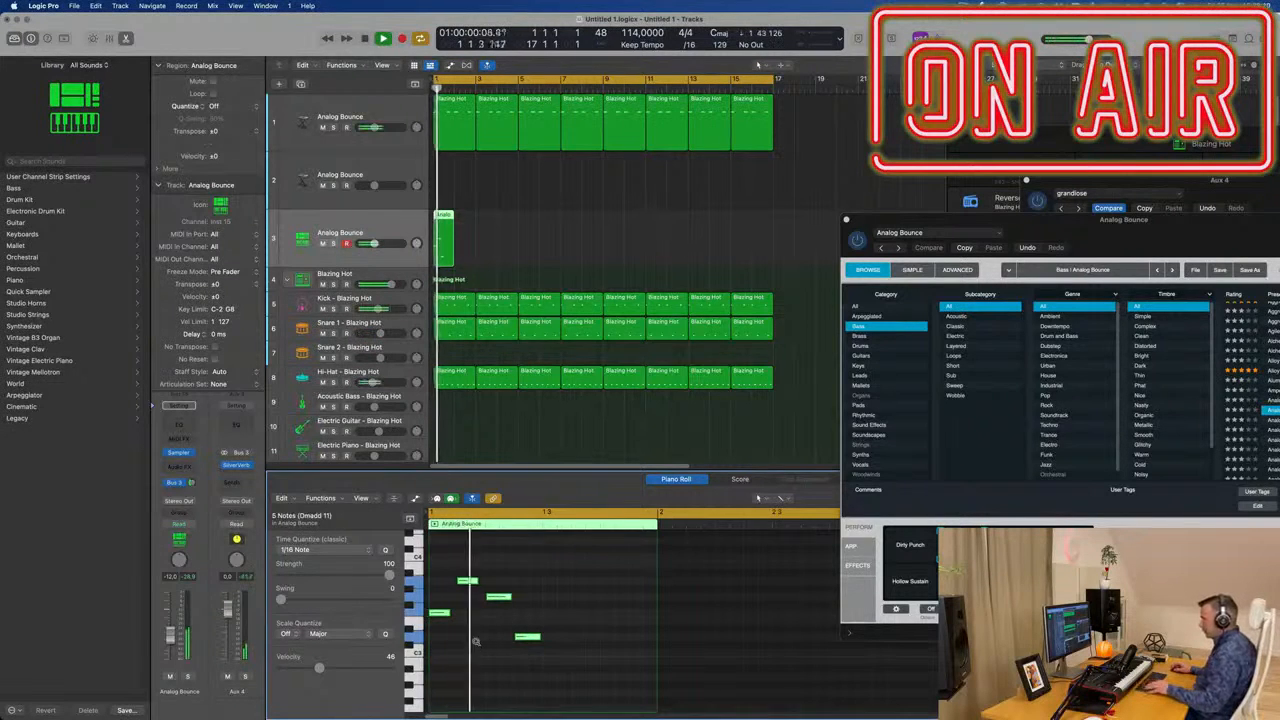
scroll(470, 635, down, 2)
scroll(466, 623, up, 3)
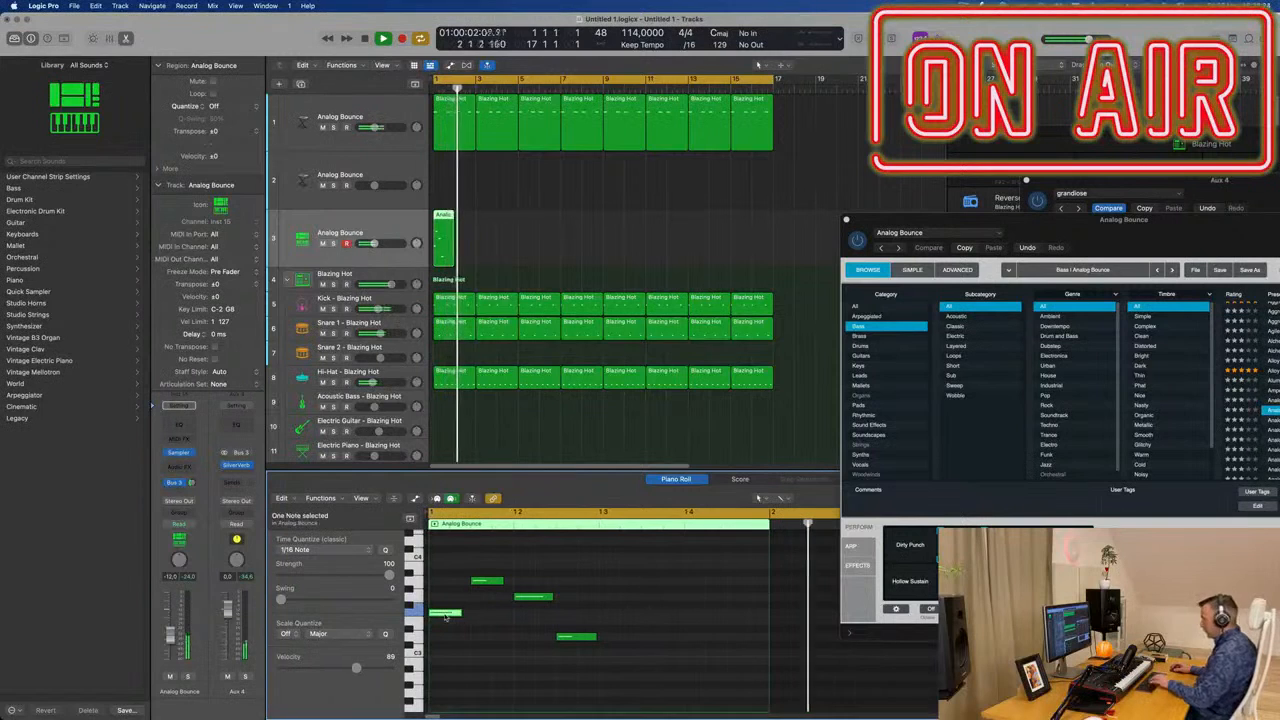
click(440, 613)
drag(433, 614, 466, 614)
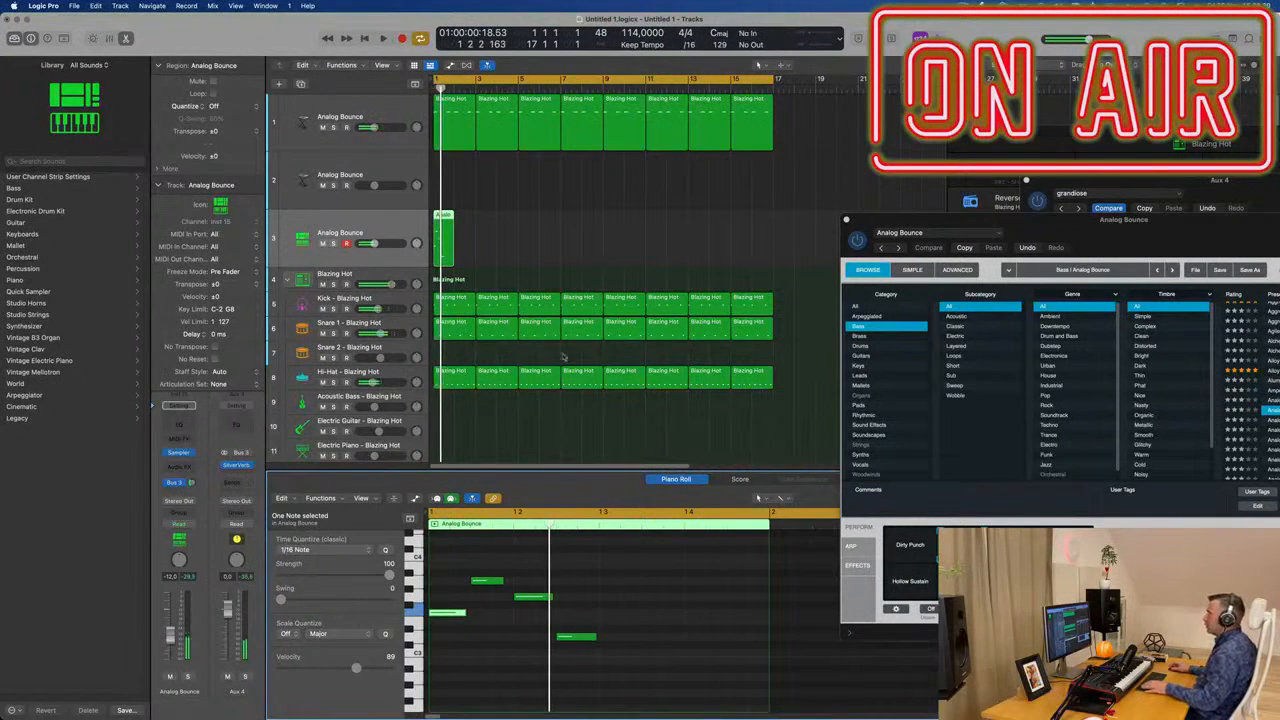
- Copy the four piano notes to the second half of bar 1, starting at beat 3
drag(633, 573, 618, 614)
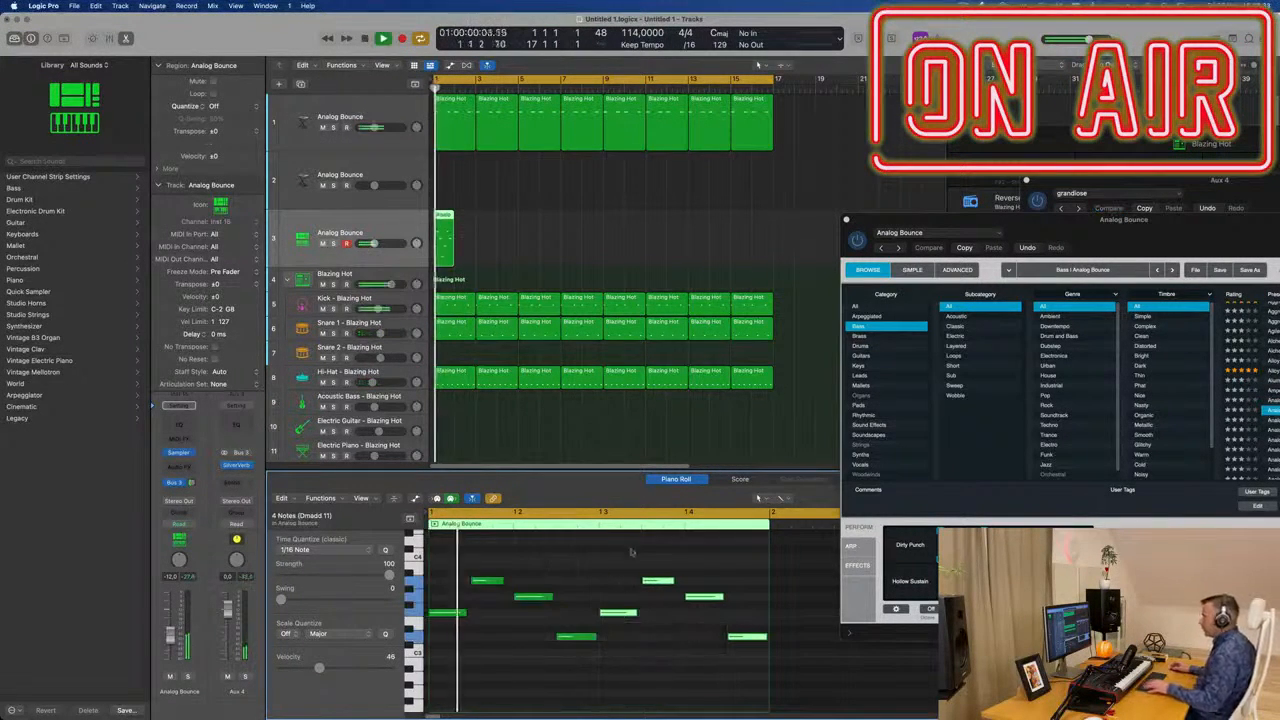
scroll(491, 251, down, 5)
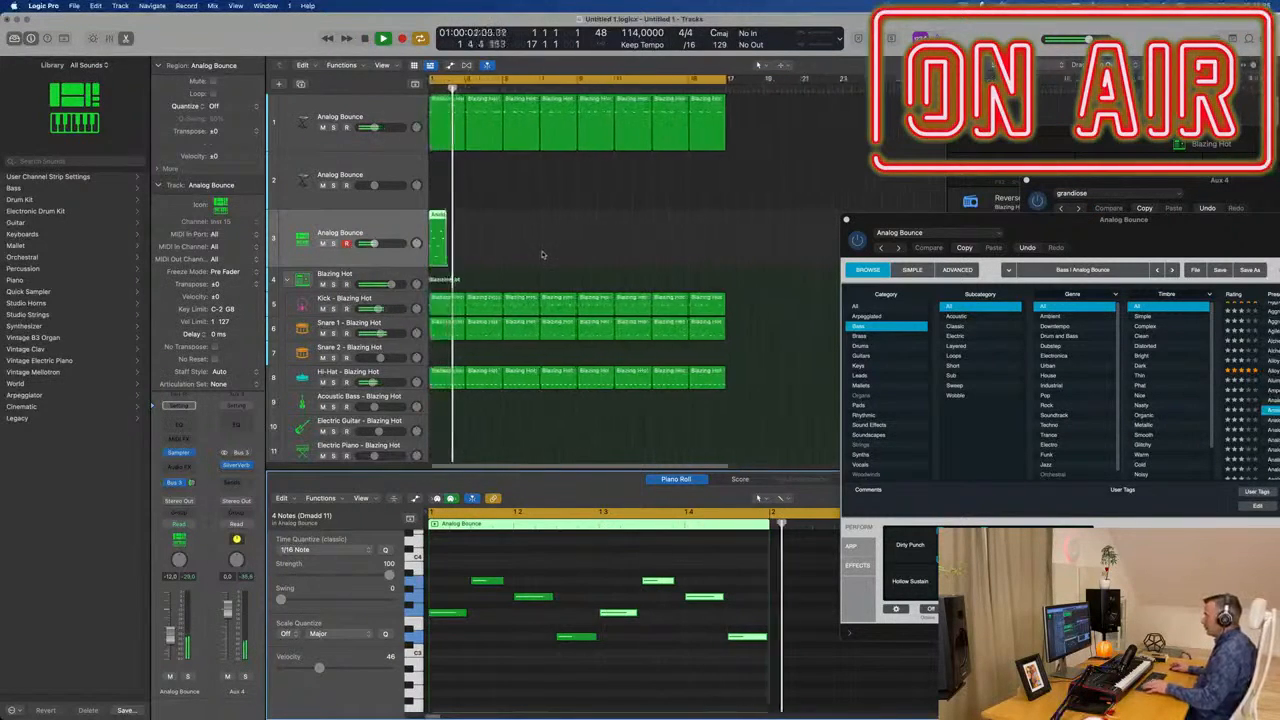
scroll(542, 254, up, 1)
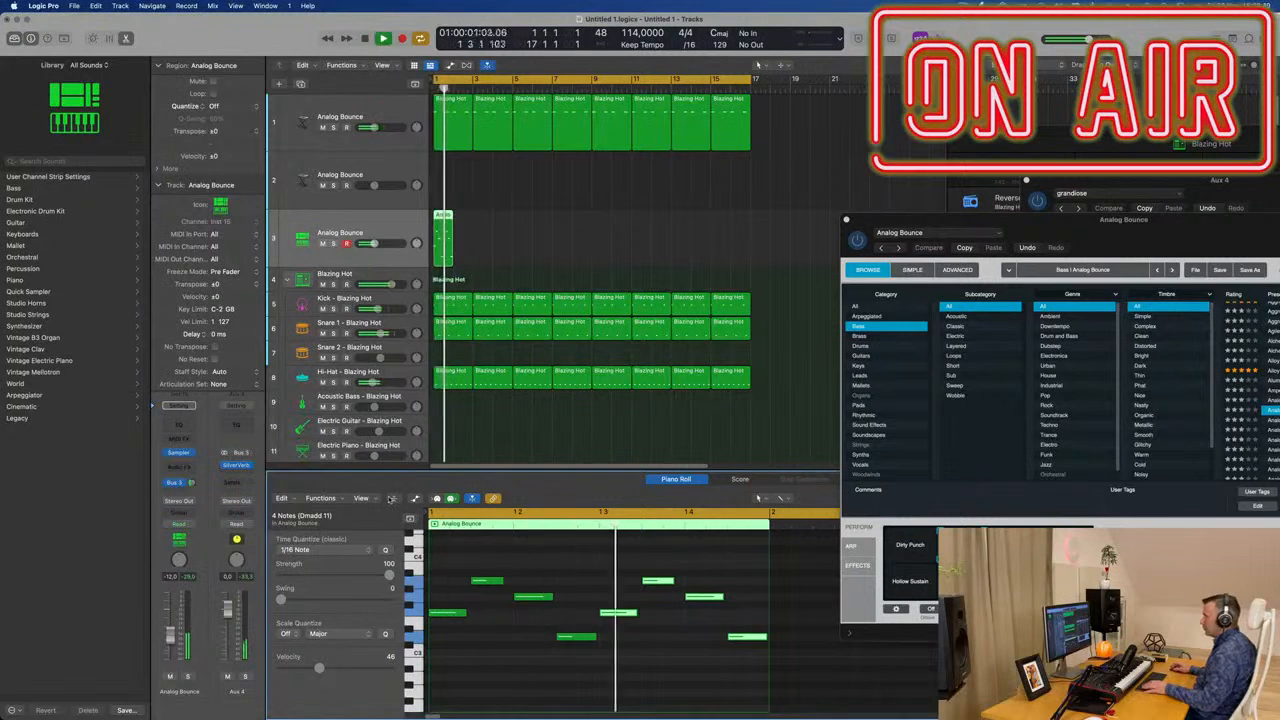
- Show the piano region's note velocities and level the third note and the four copied notes to the same lower velocity
click(414, 498)
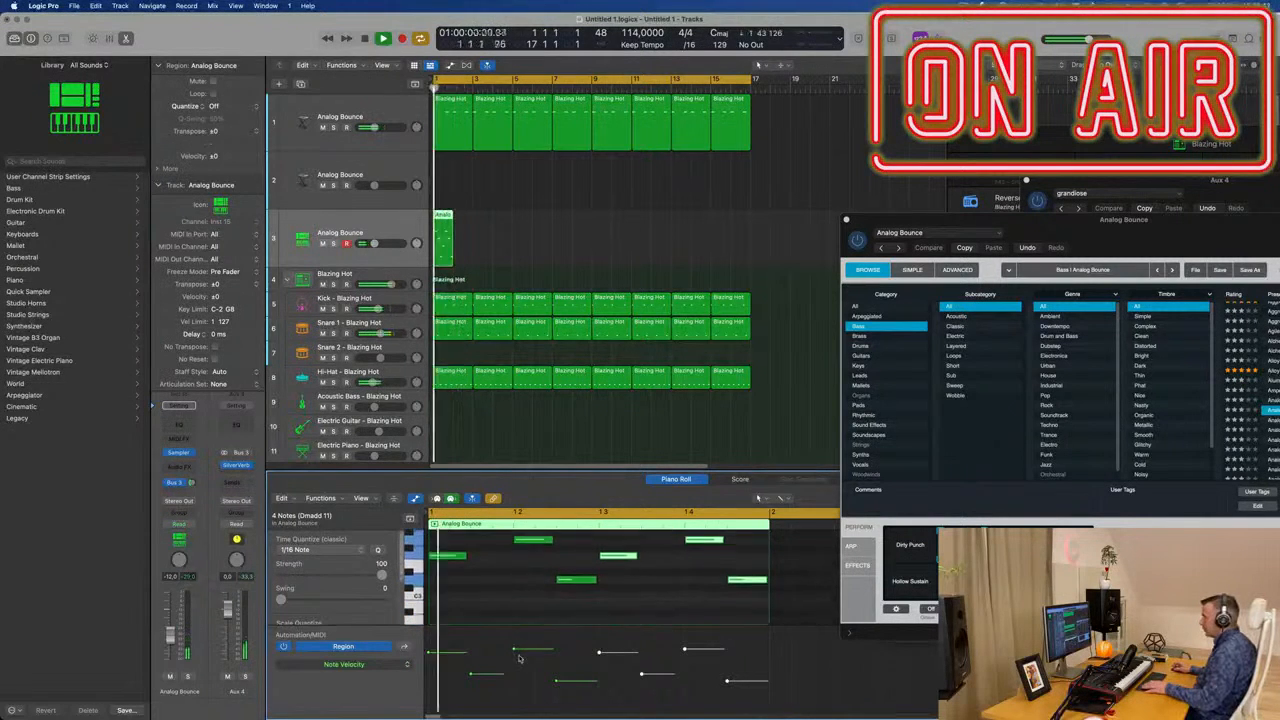
key(space)
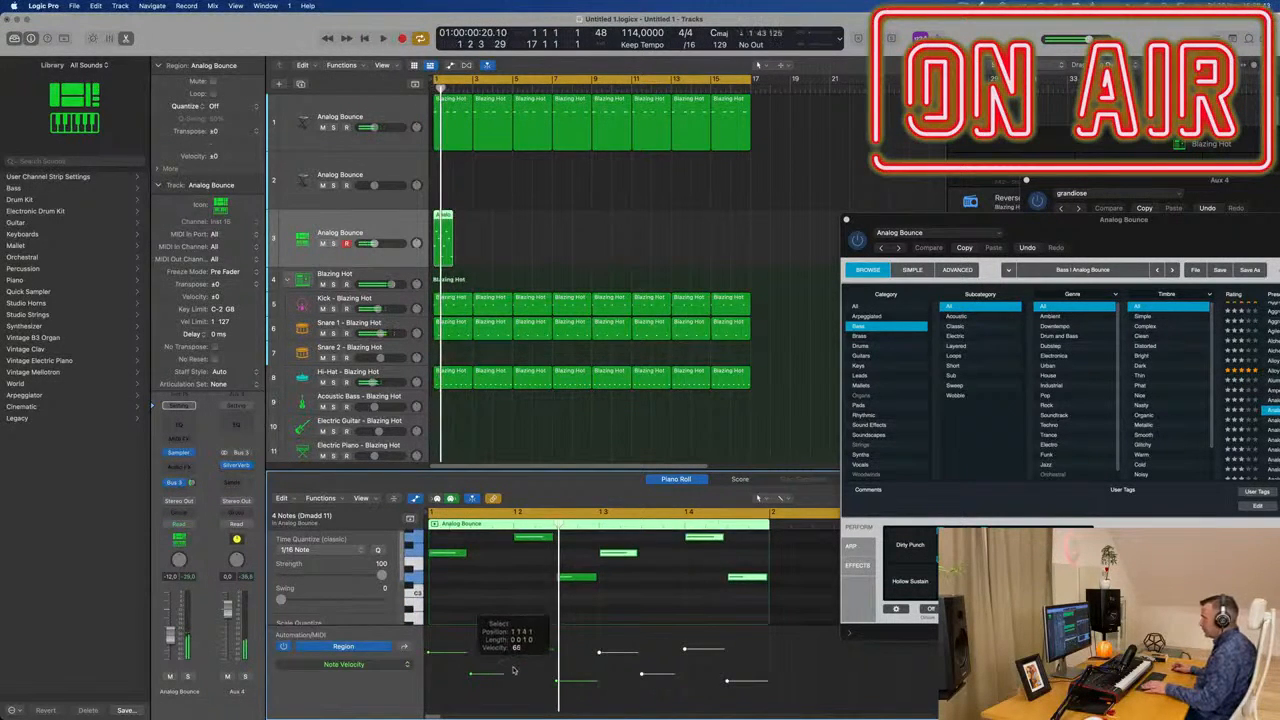
click(513, 667)
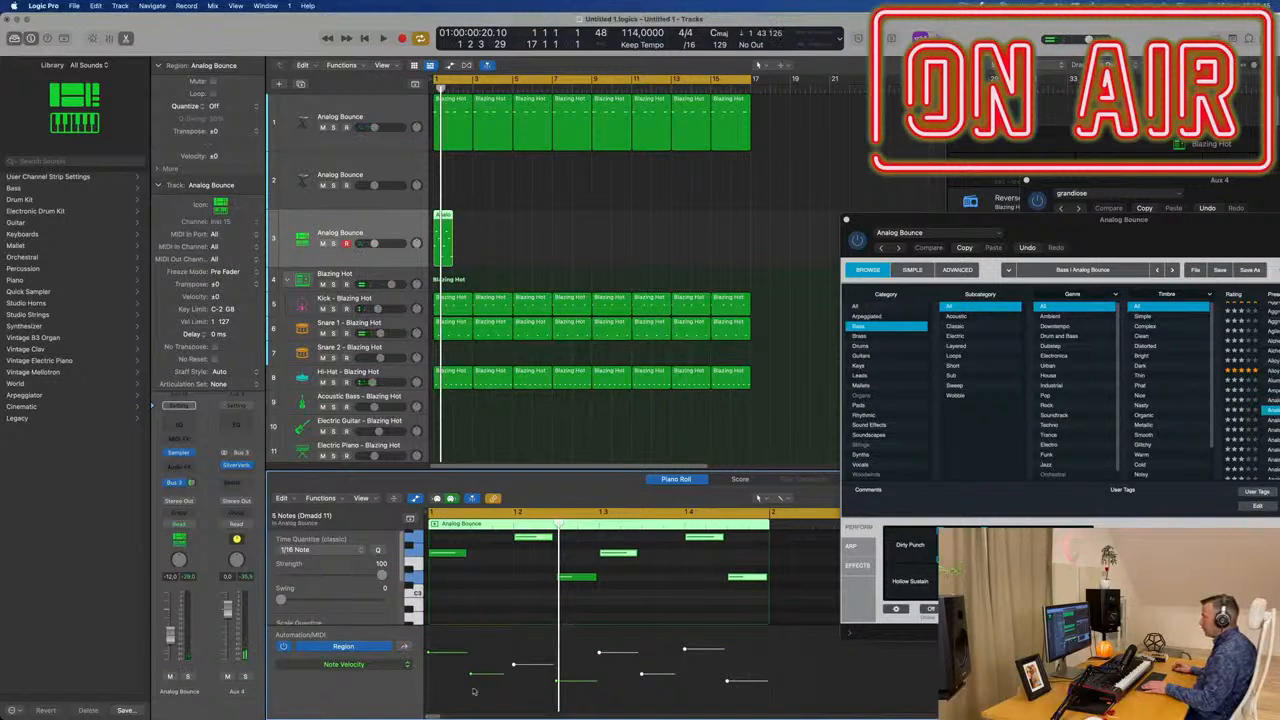
click(780, 688)
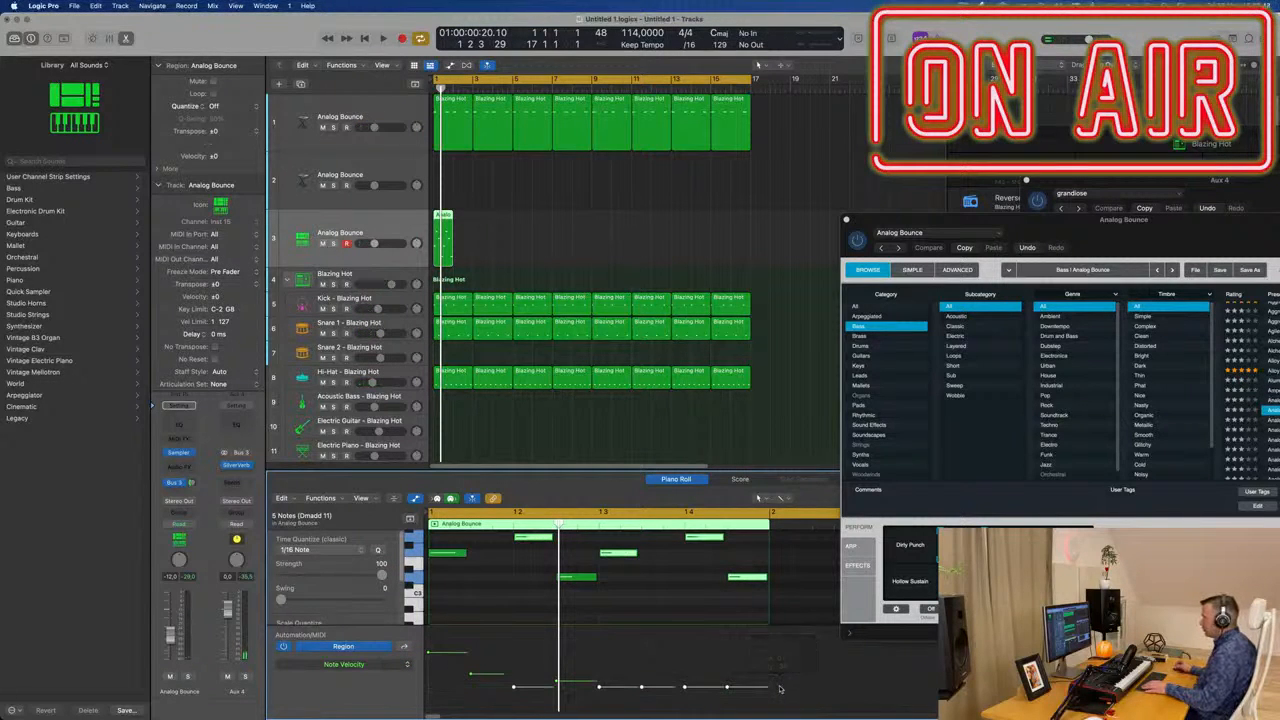
key(space)
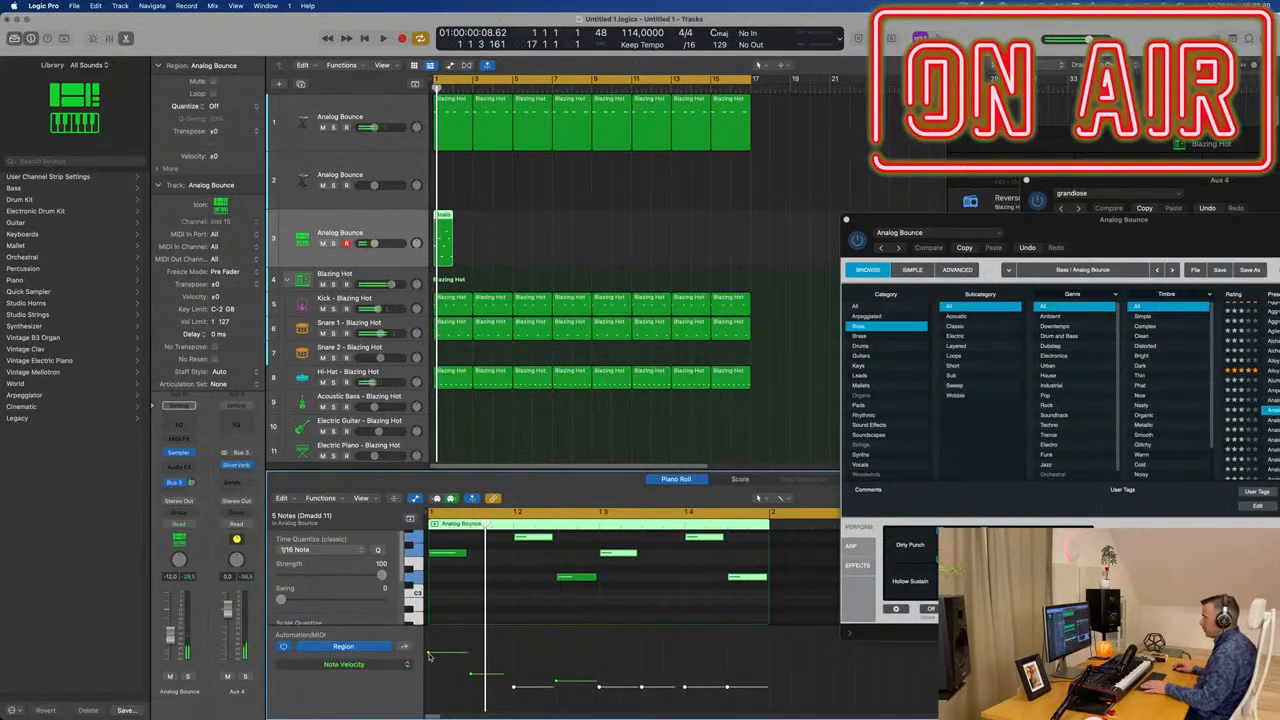
- Lower the velocities of the first, second and fourth piano notes to match the other notes
drag(430, 656, 429, 681)
key(space)
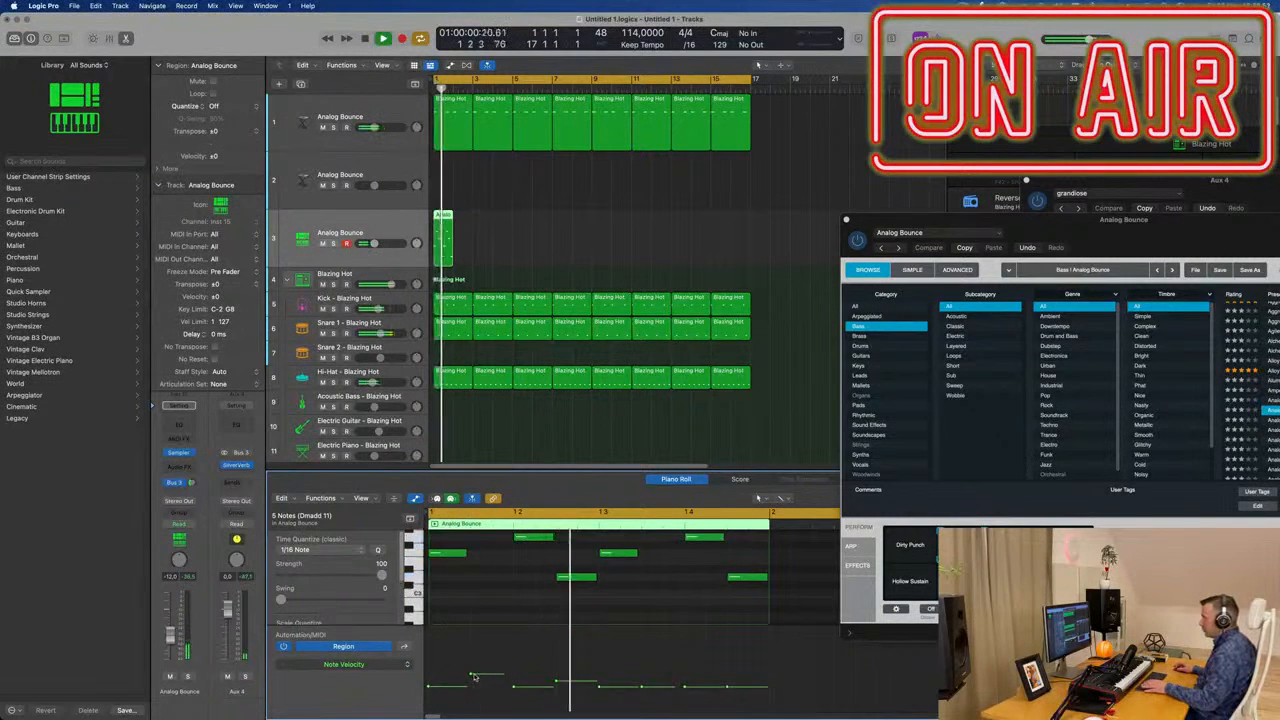
click(558, 684)
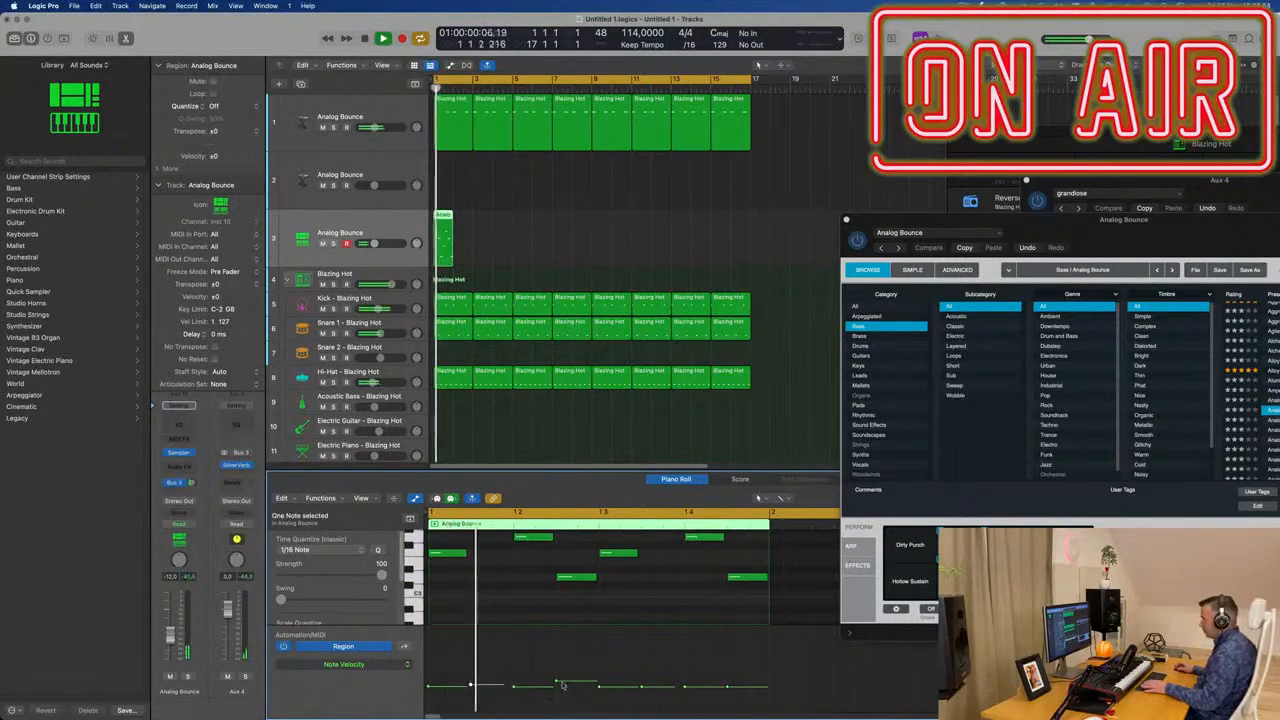
drag(562, 686, 563, 678)
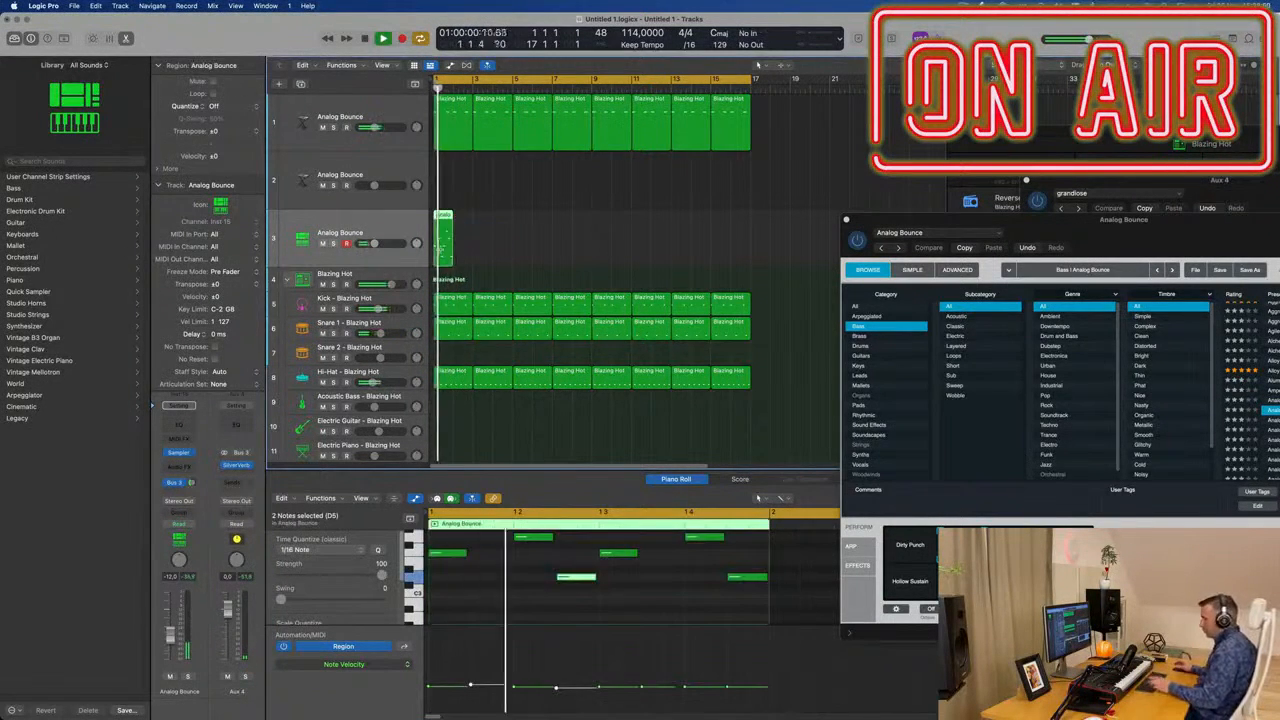
- Repeat the one-bar piano region until it fills 16 bars, return to the start and select all regions on the track
key(super+r)
key(super+r)
key(super+r)
key(super+r)
key(super+r)
key(super+r)
key(super+r)
key(super+r)
key(super+r)
key(super+r)
key(super+r)
key(super+r)
key(super+r)
key(super+r)
key(super+r)
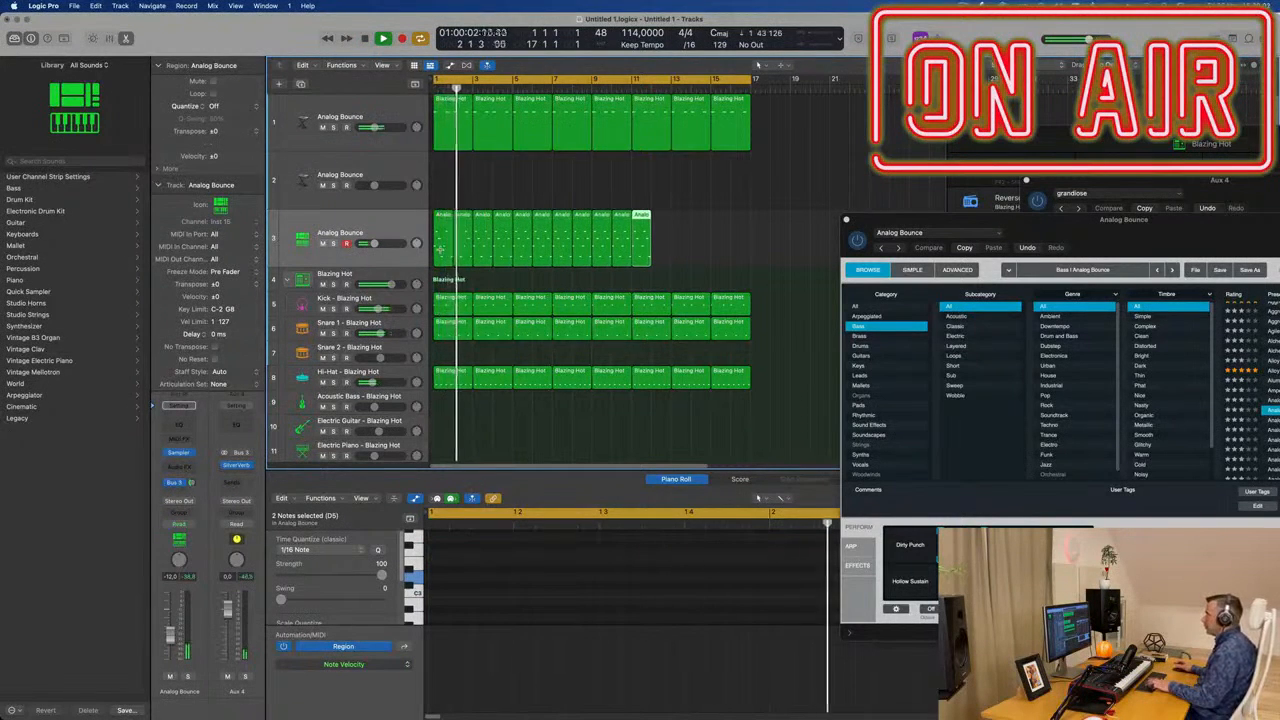
key(Return)
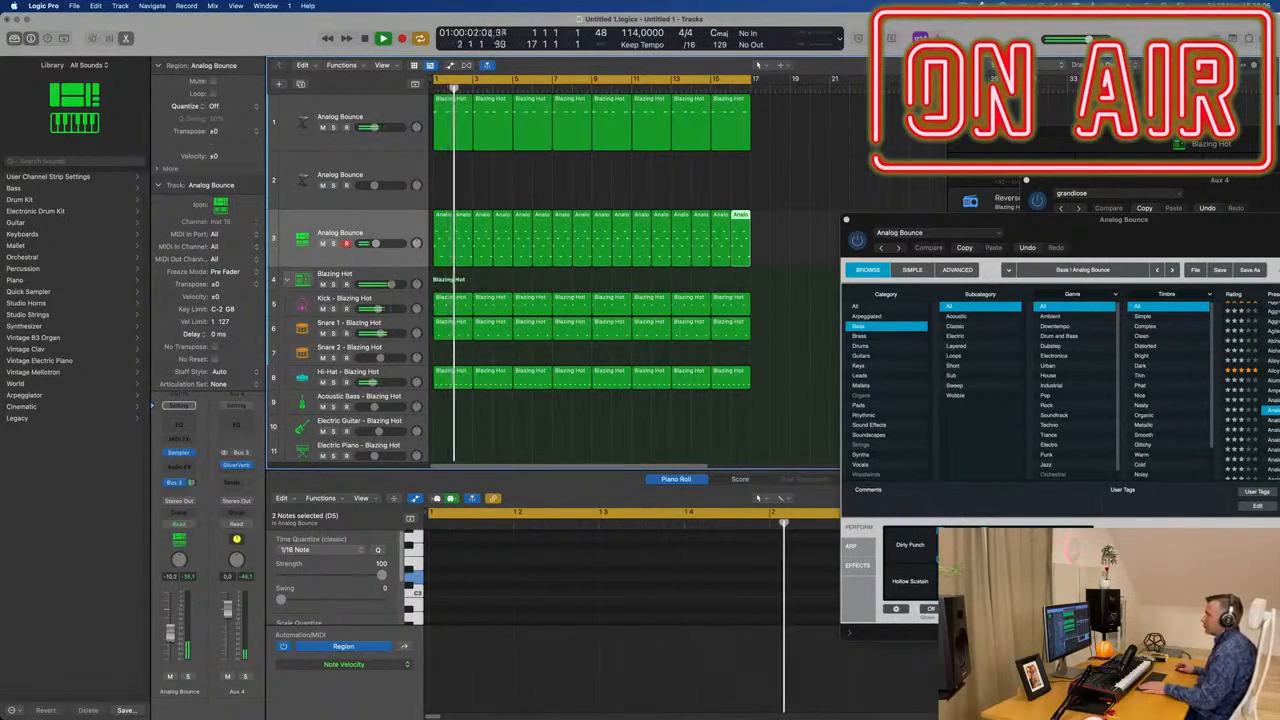
click(410, 236)
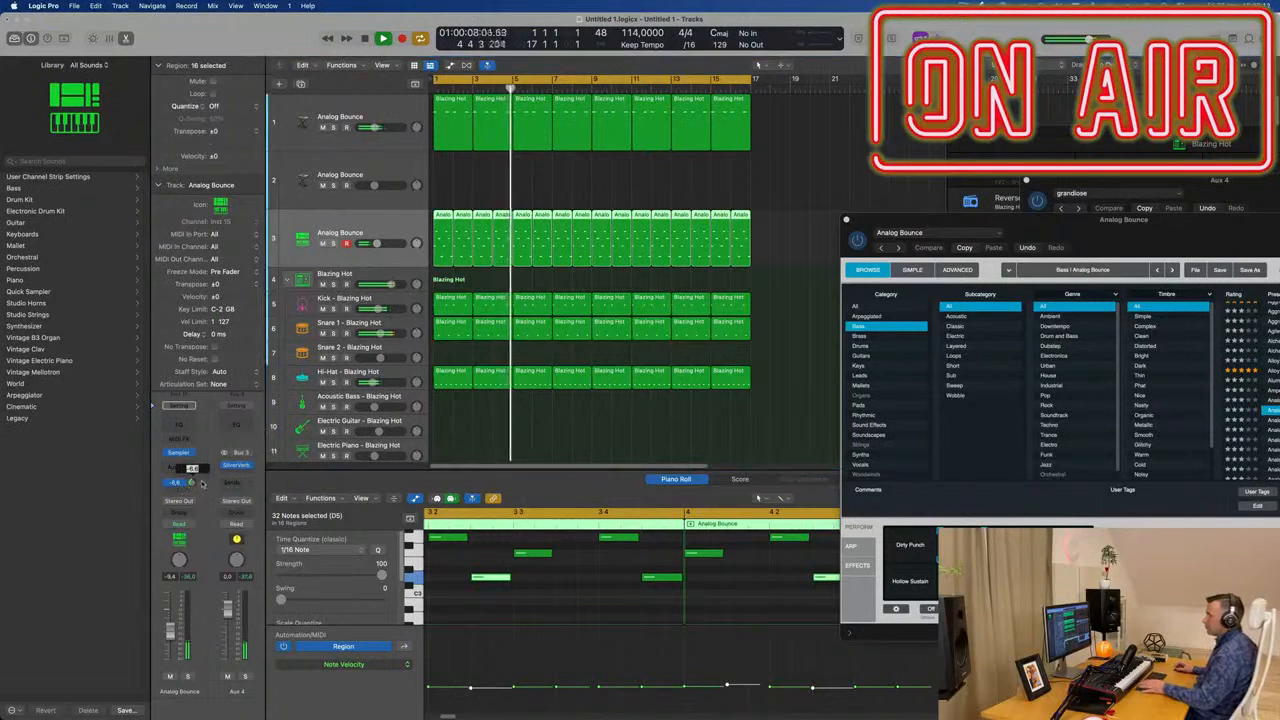
click(172, 466)
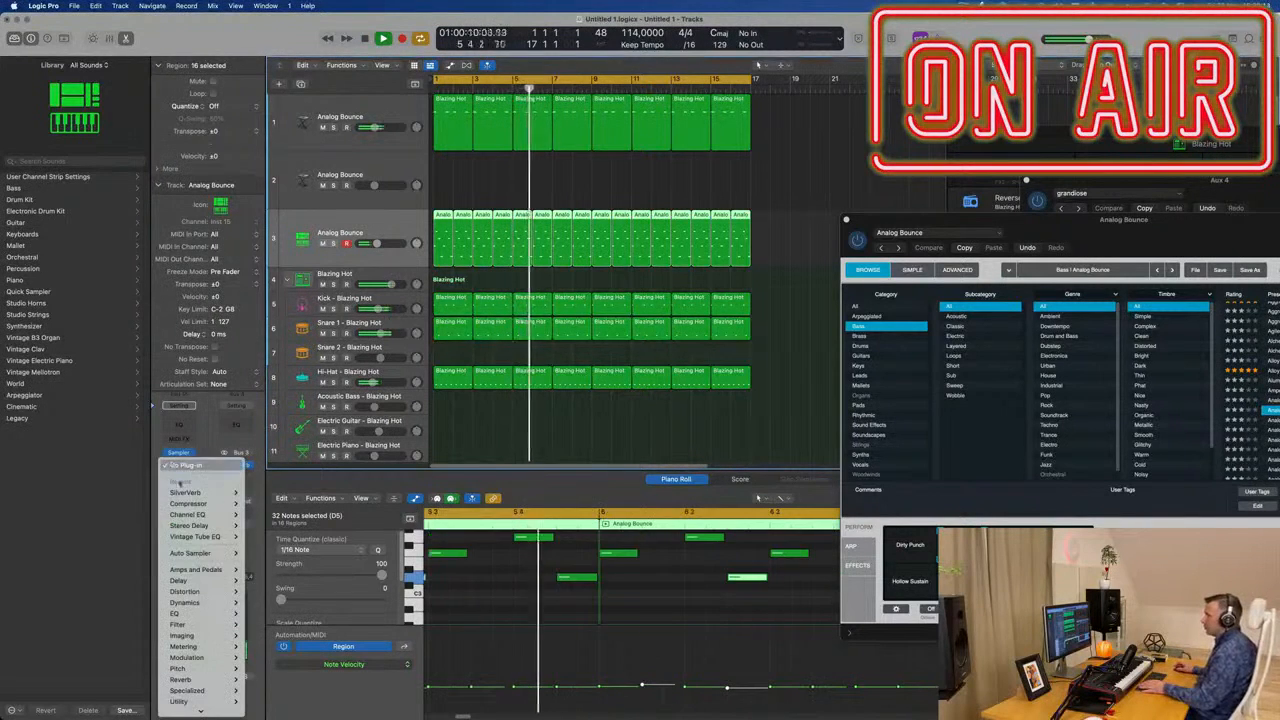
mouse_move(200, 514)
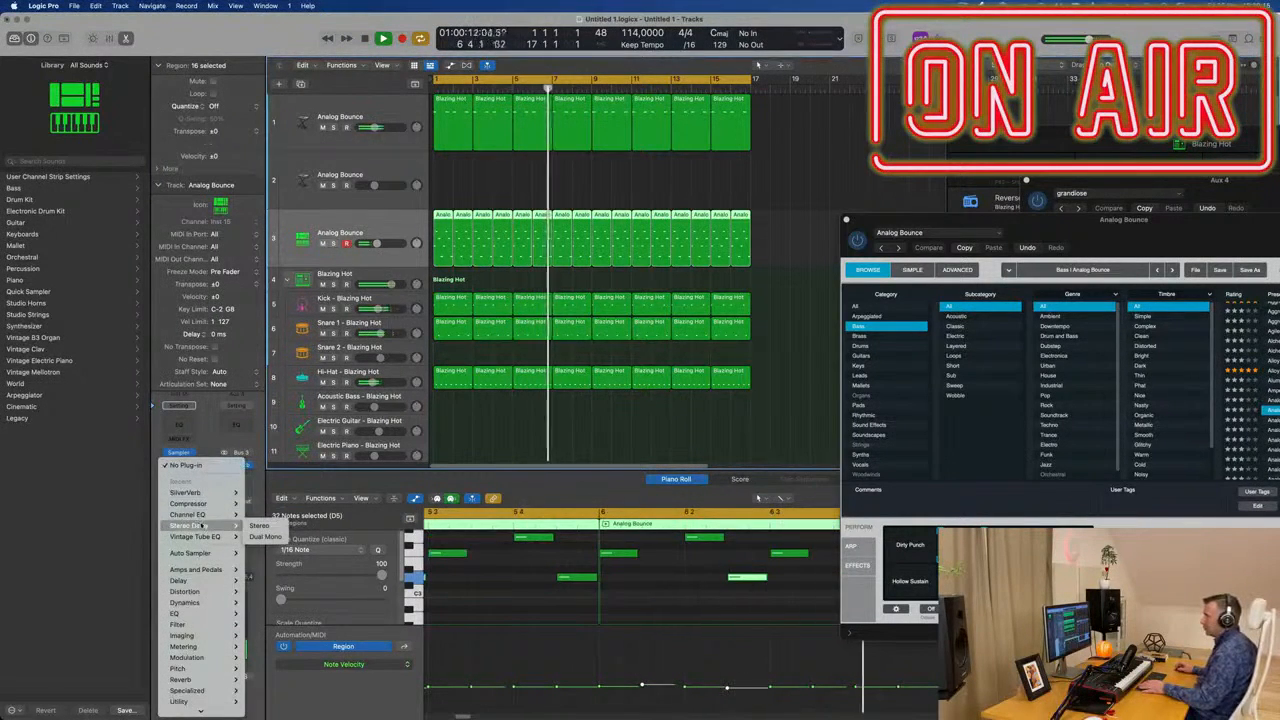
click(186, 478)
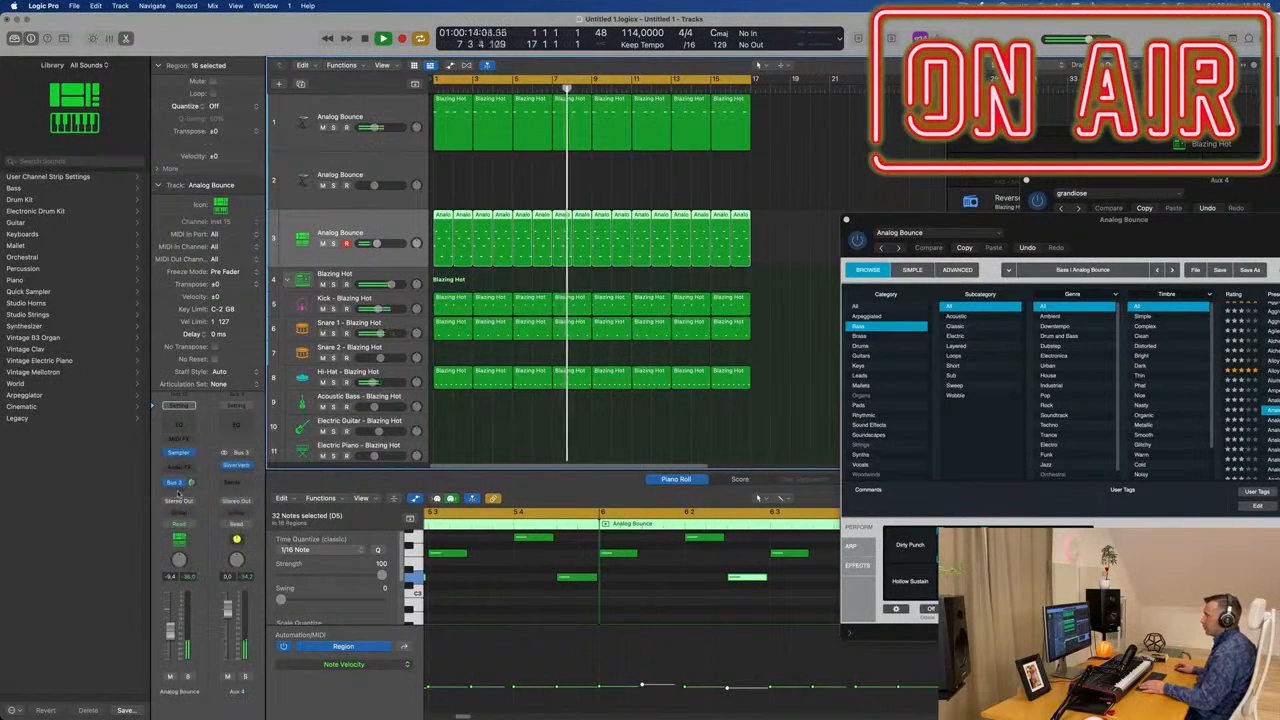
- Add a send to Bus 5 on the piano track and insert a Stereo Delay on the new aux channel
click(180, 483)
mouse_move(215, 507)
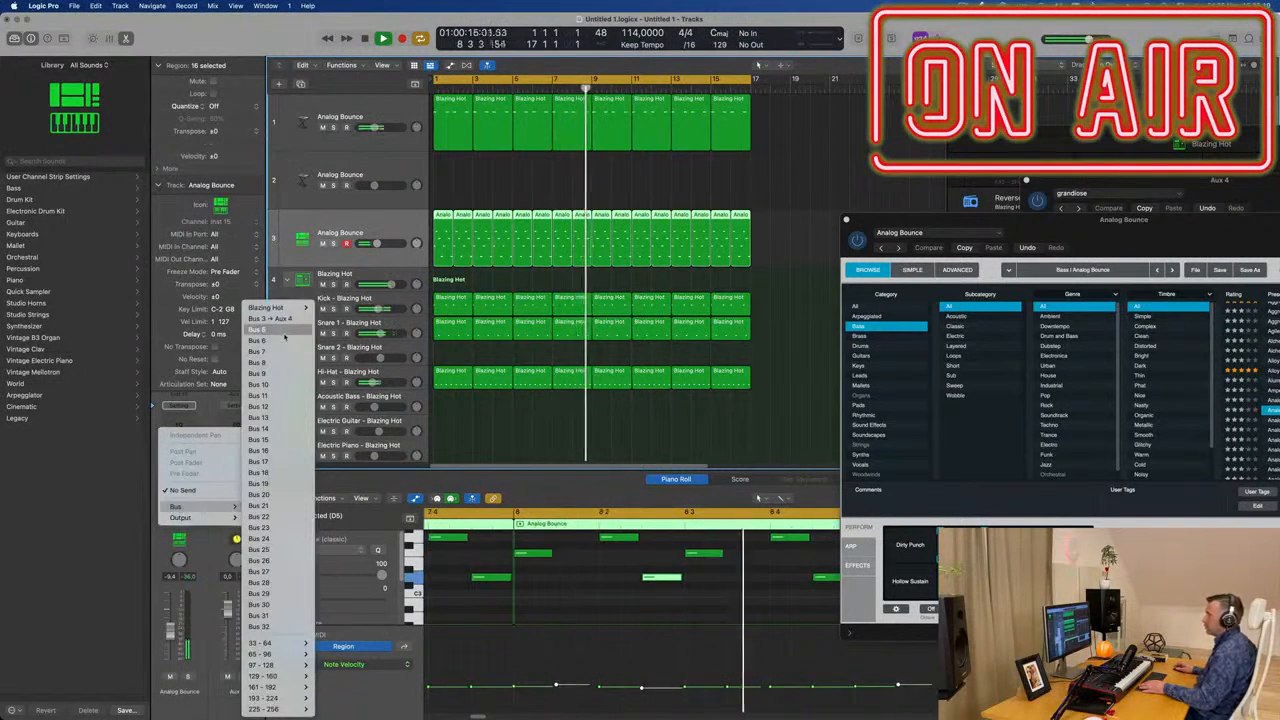
click(285, 330)
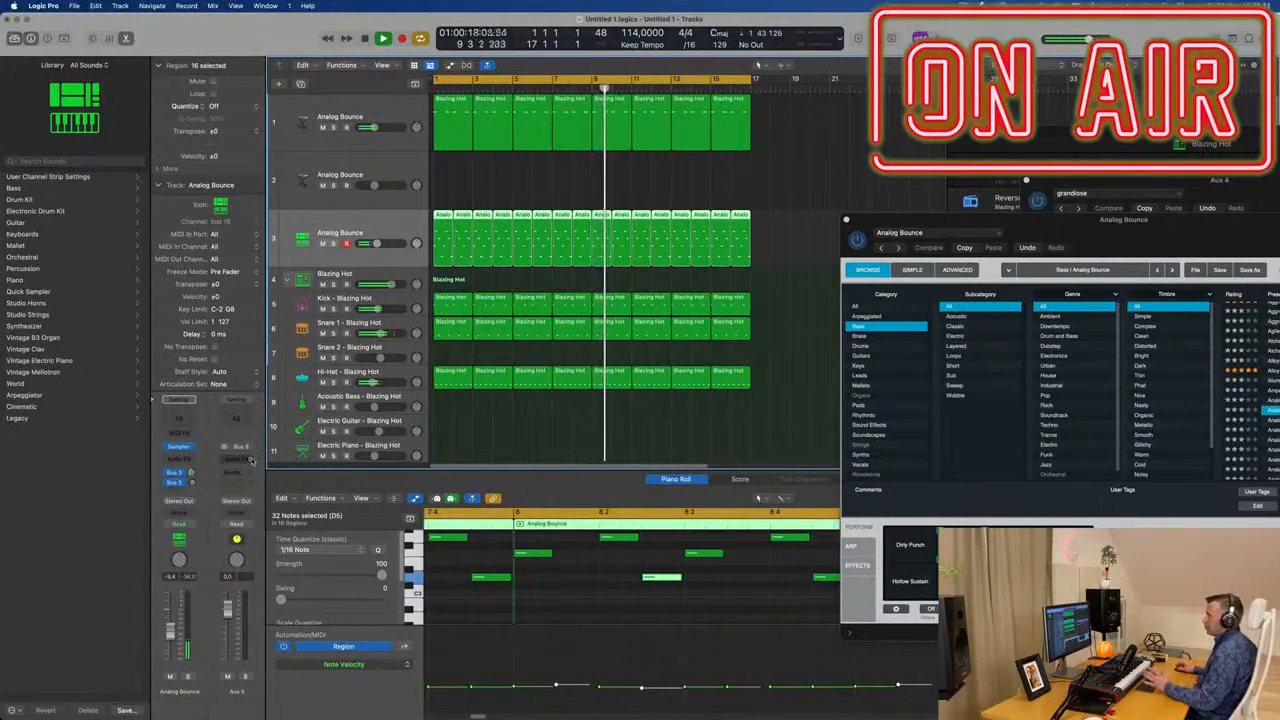
click(248, 459)
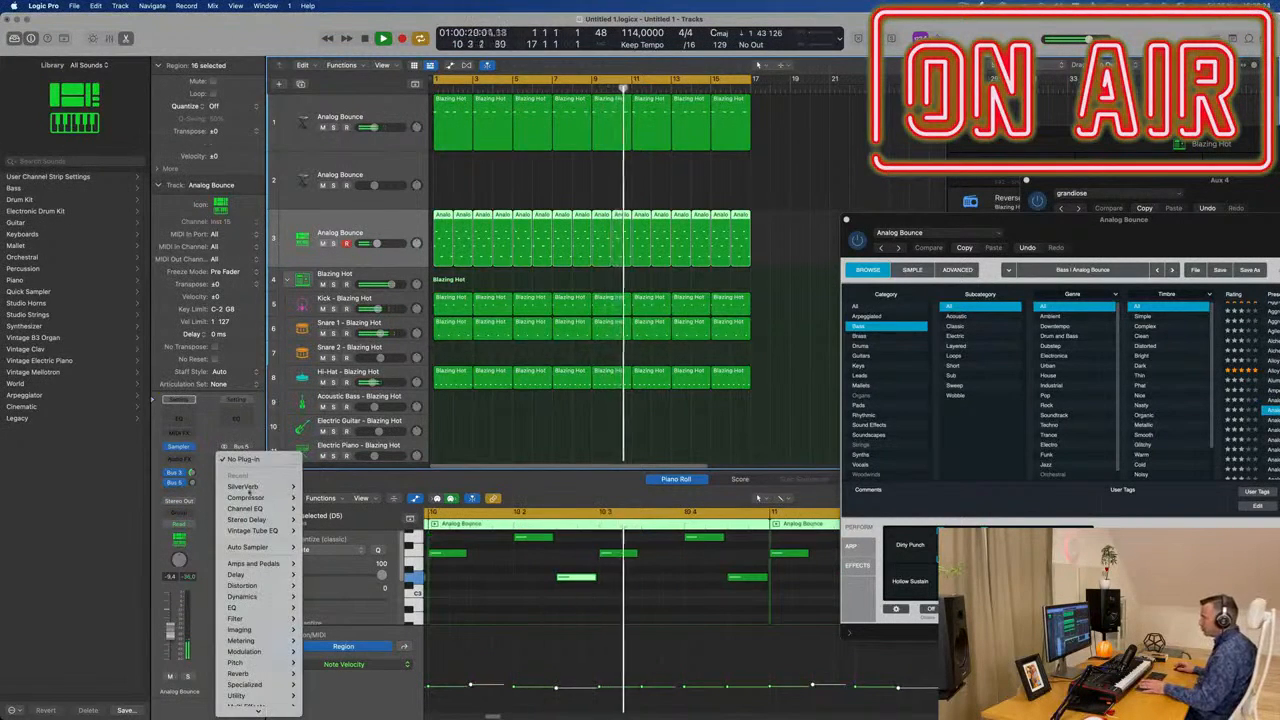
mouse_move(290, 528)
click(325, 607)
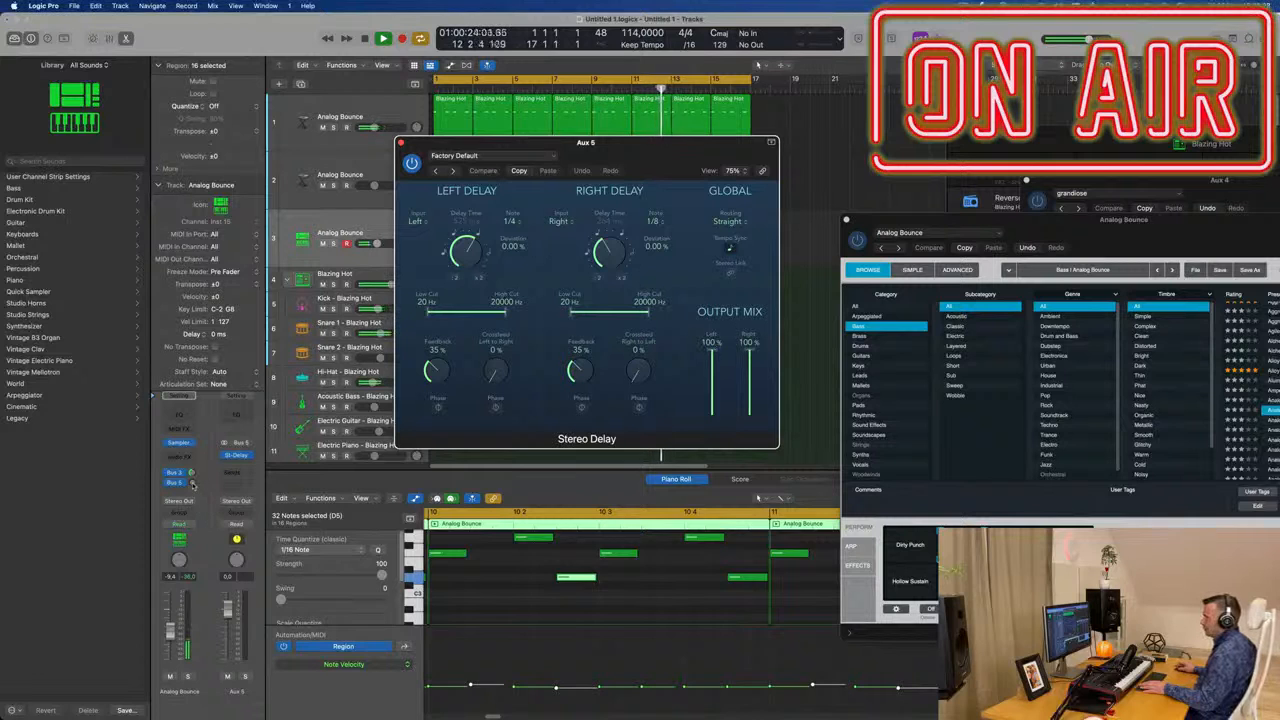
- Set the piano track's Bus 5 send level to about -11.3 dB and close the Stereo Delay window
drag(192, 484, 193, 486)
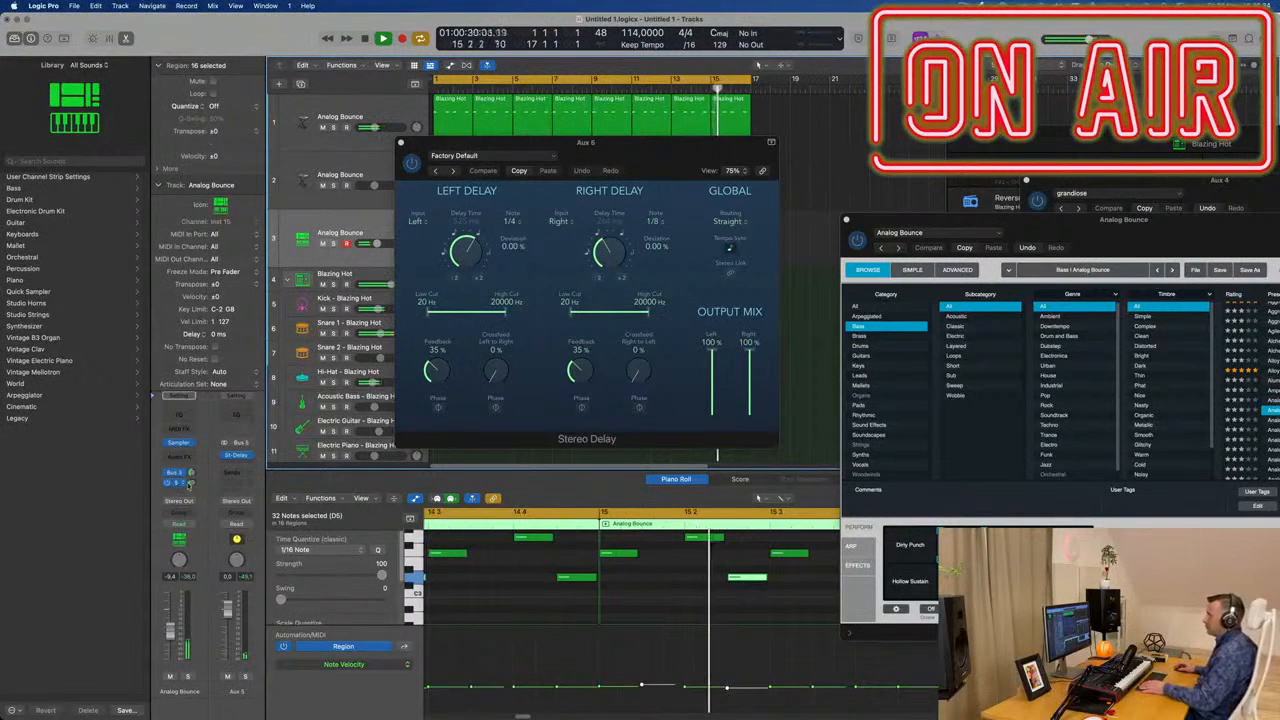
drag(191, 483, 191, 485)
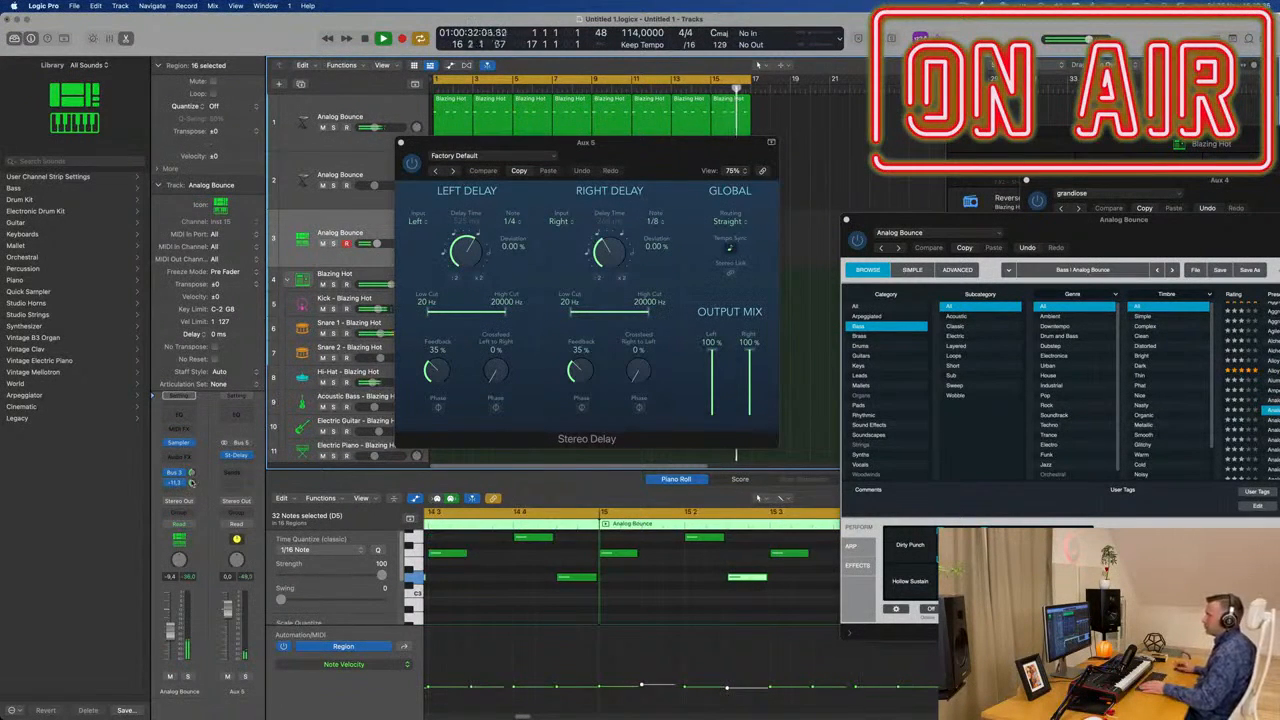
click(401, 143)
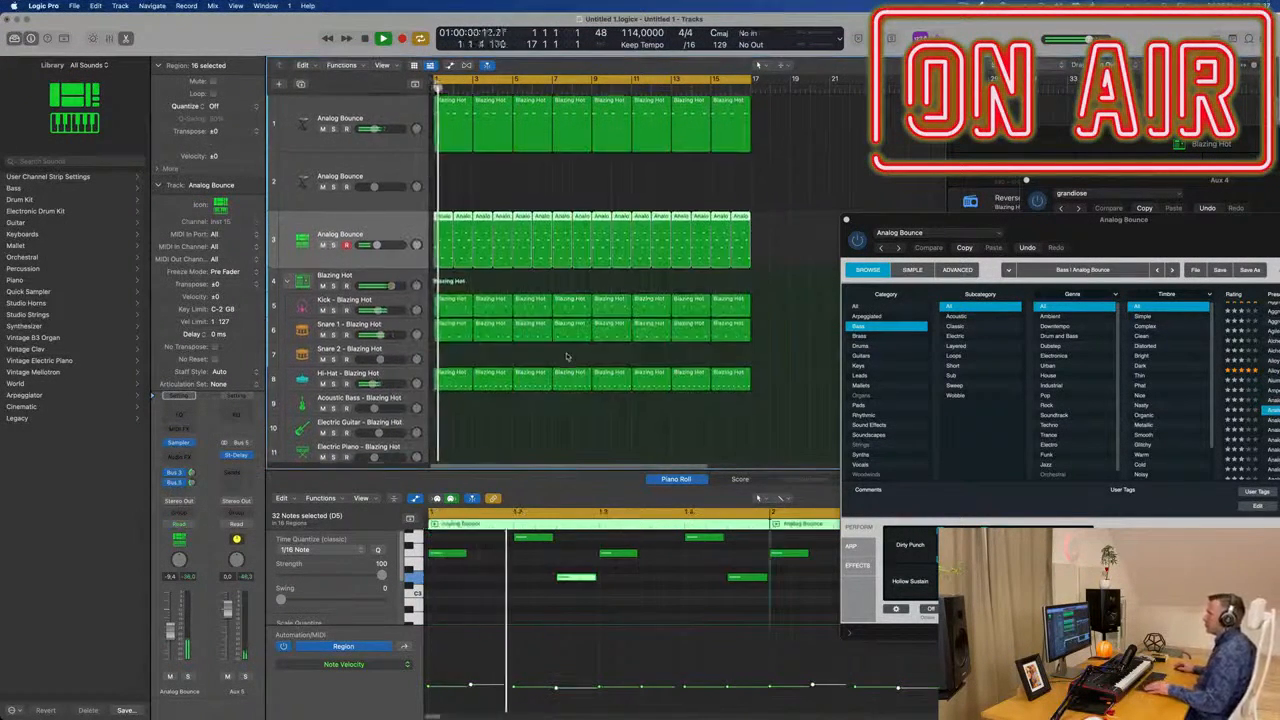
- Open Alchemy on track 2, filter its presets to the Strings category and load Canyon Clouds
key(super+Left)
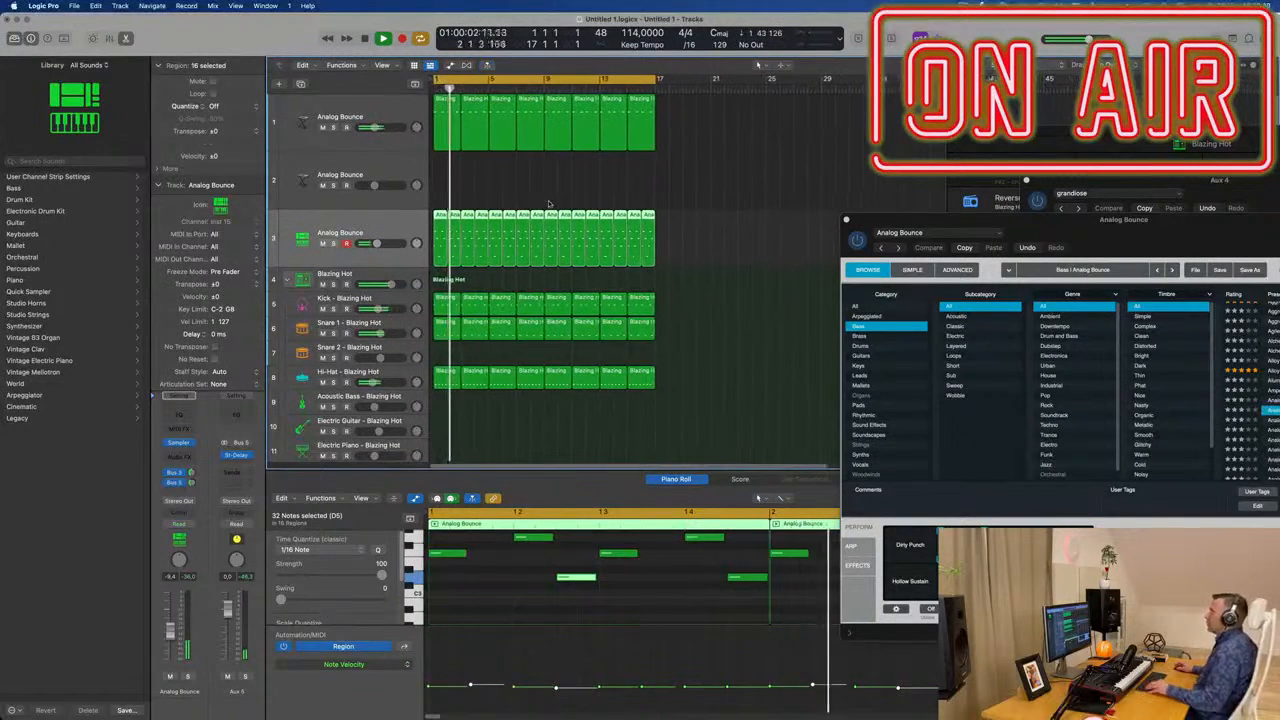
click(343, 167)
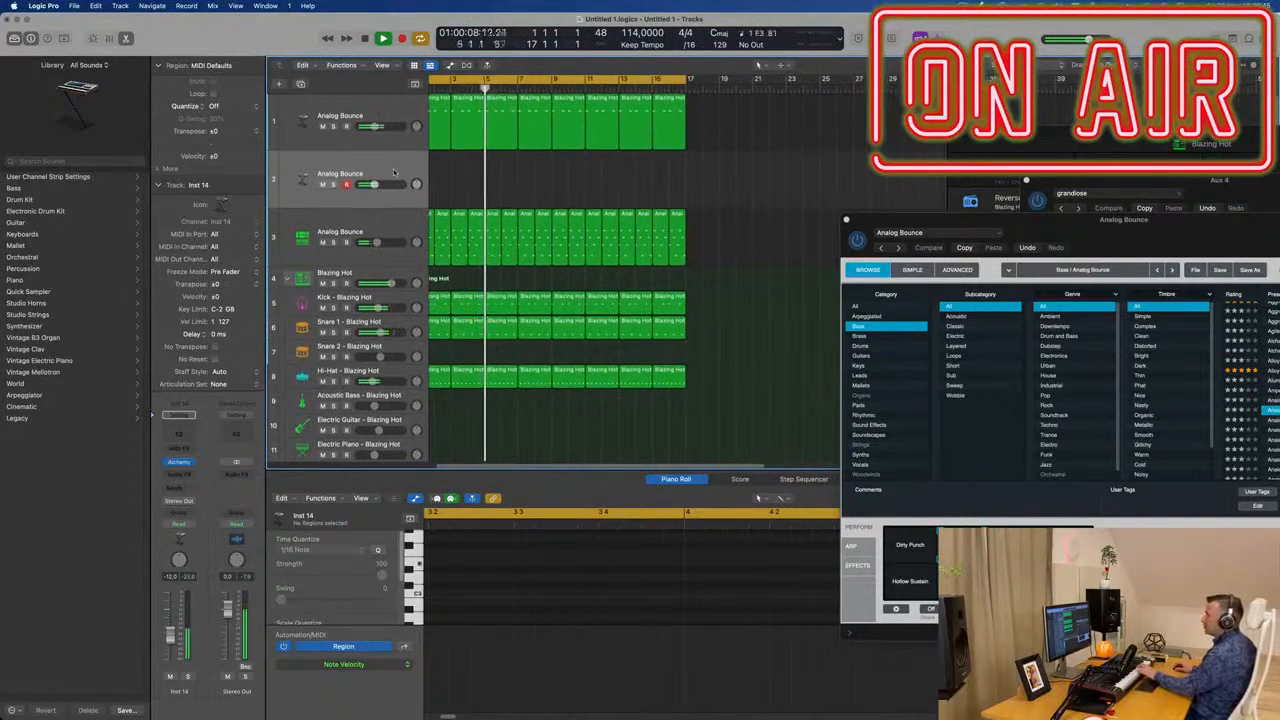
click(180, 462)
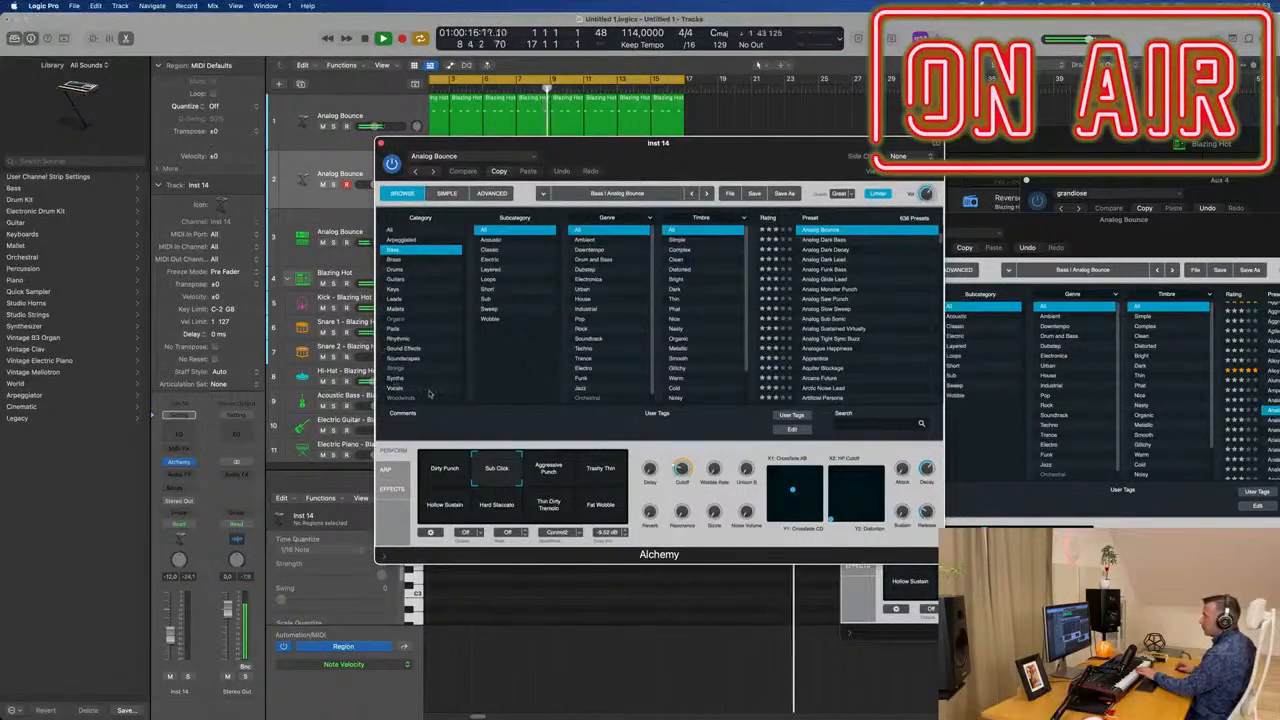
click(397, 369)
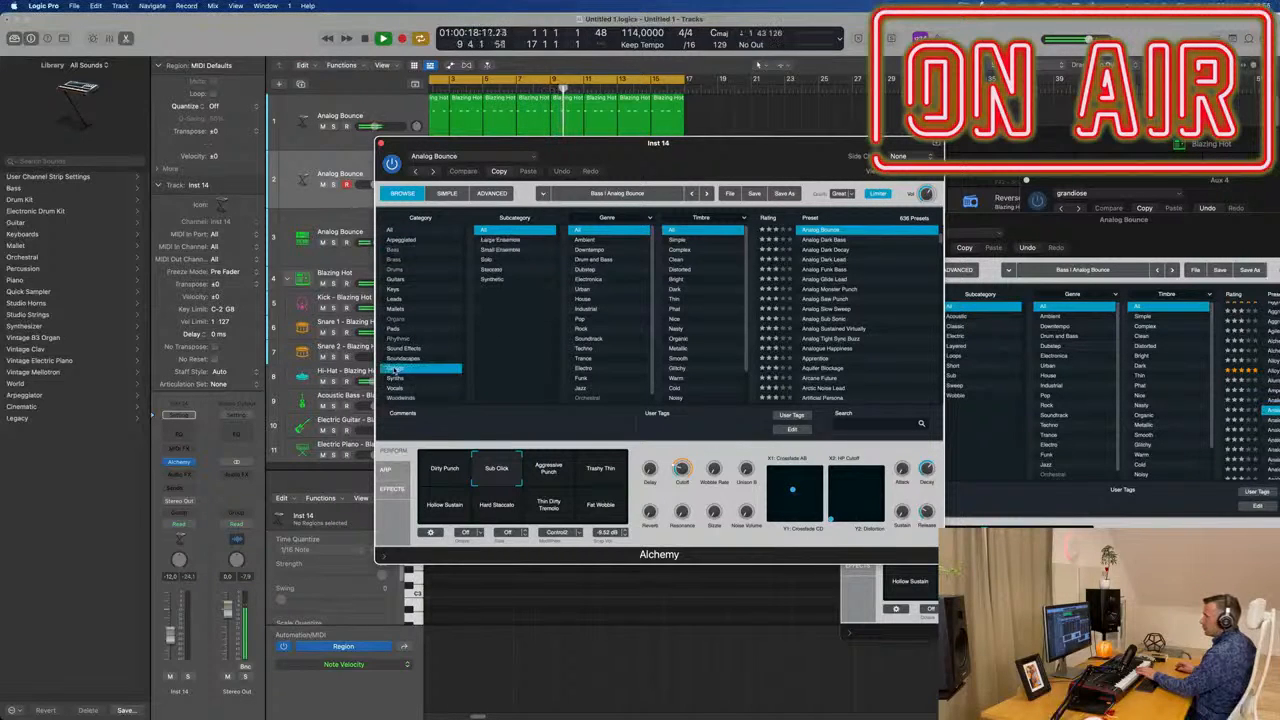
drag(692, 152, 709, 155)
scroll(848, 328, up, 10)
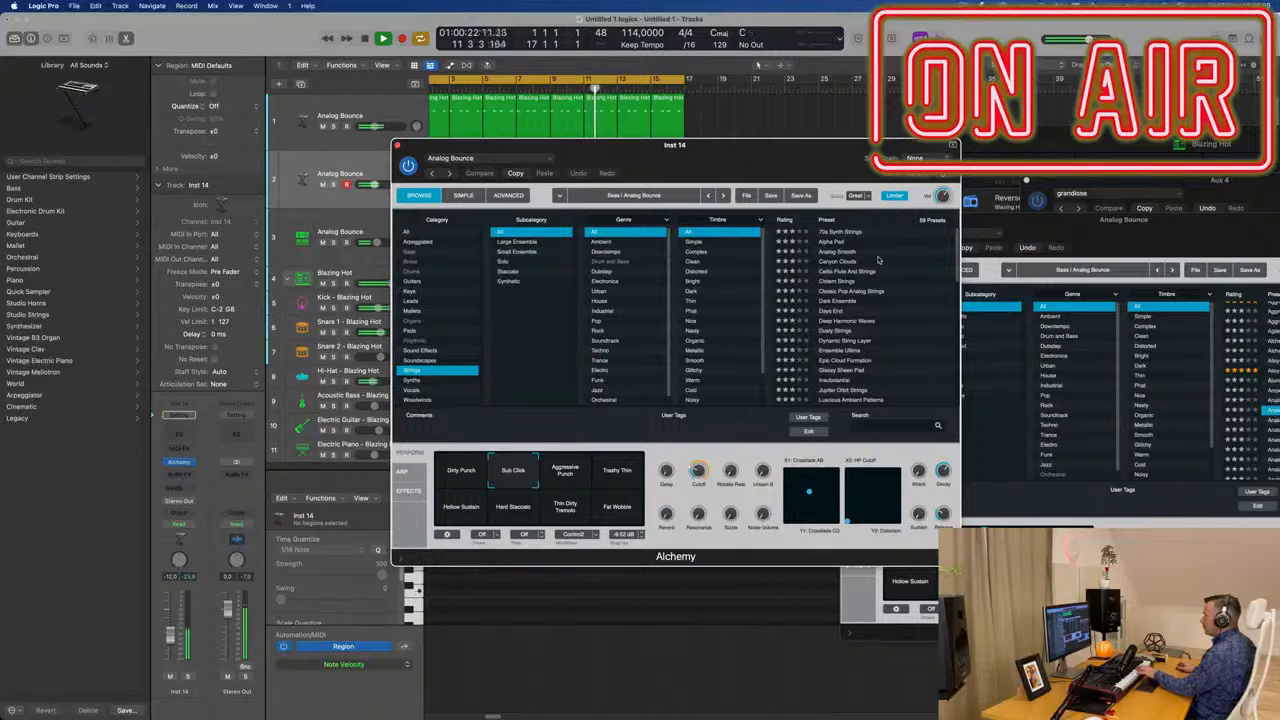
click(838, 262)
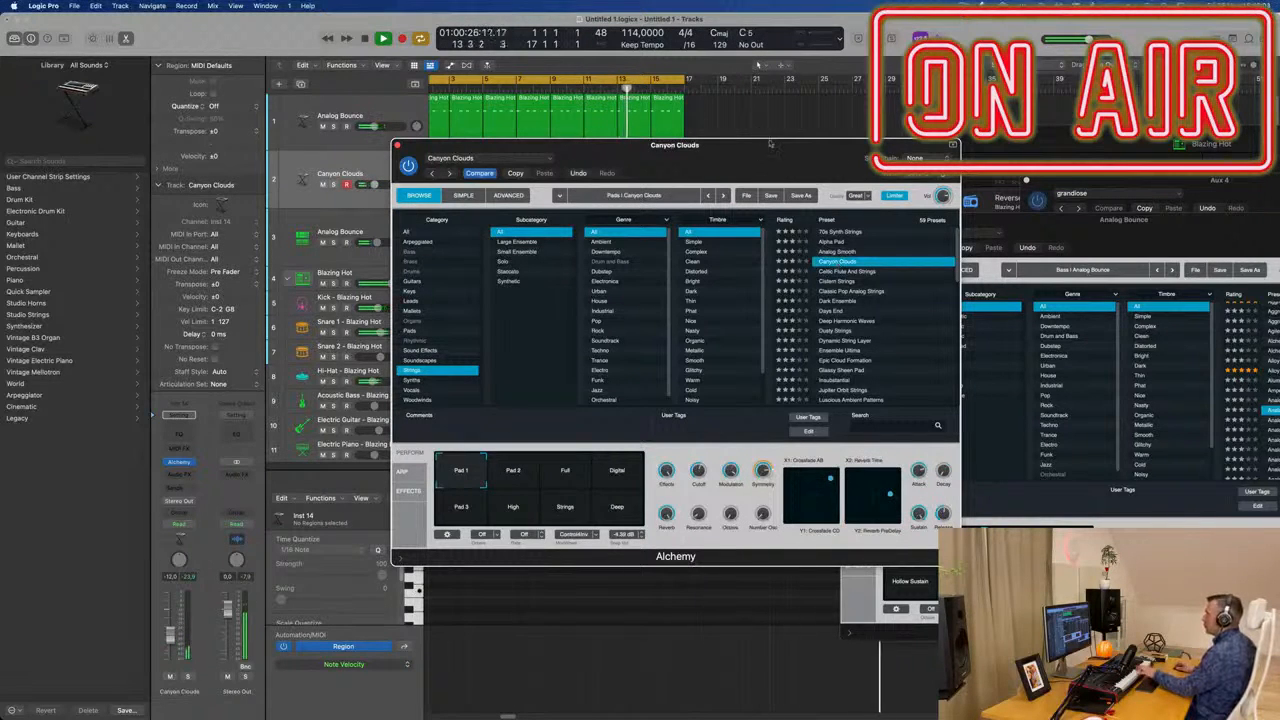
- Load the Dark Ensemble preset in Alchemy on track 2 and slightly lower the track's volume
drag(736, 154, 1106, 334)
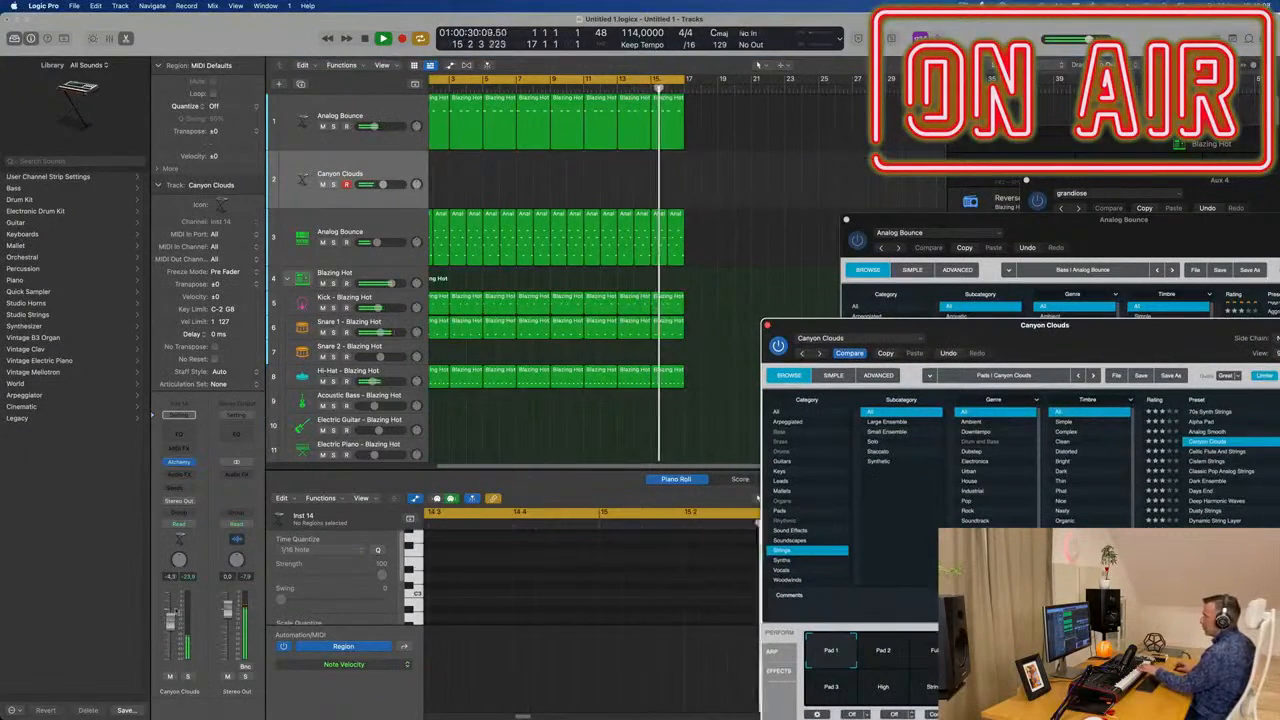
drag(1094, 336, 795, 296)
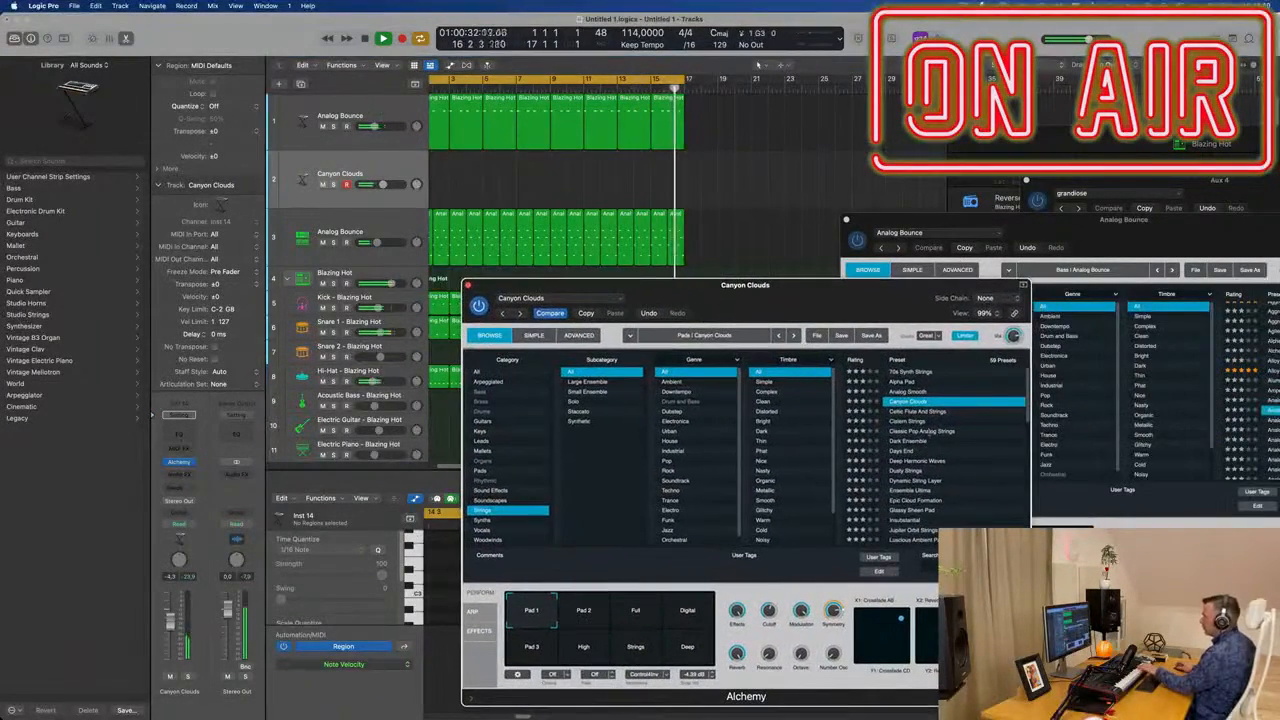
click(912, 441)
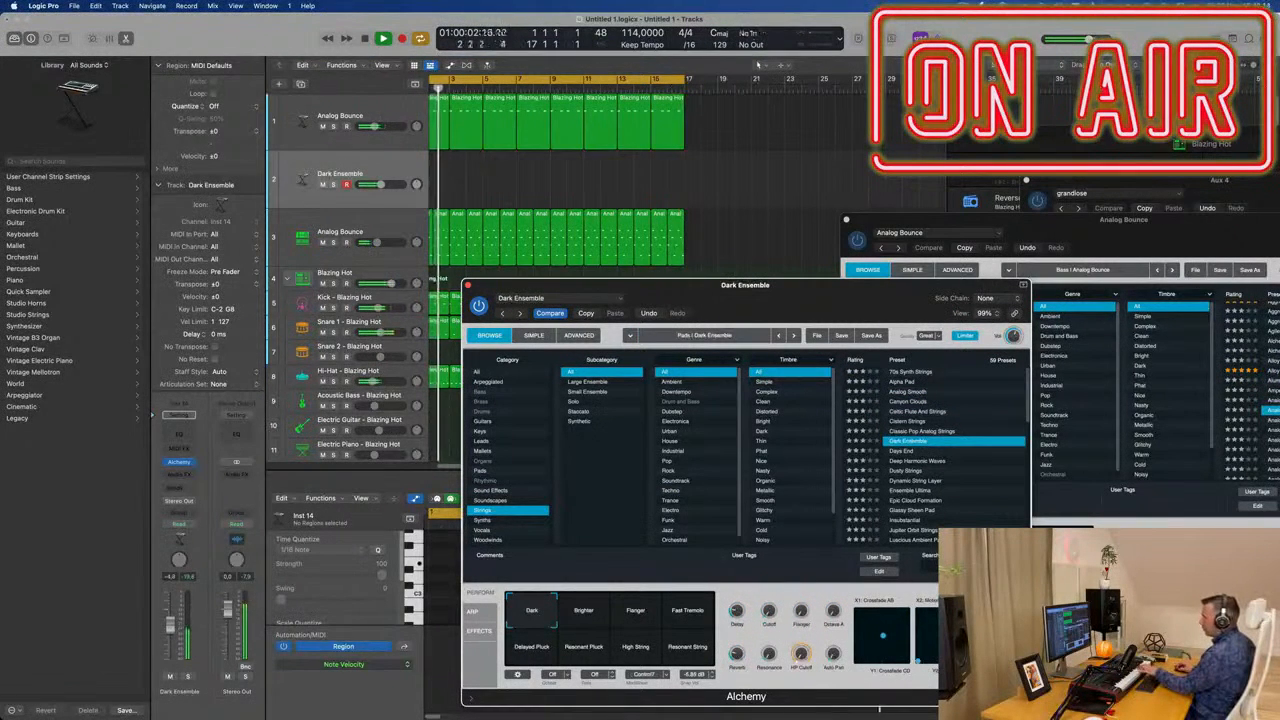
drag(170, 620, 170, 632)
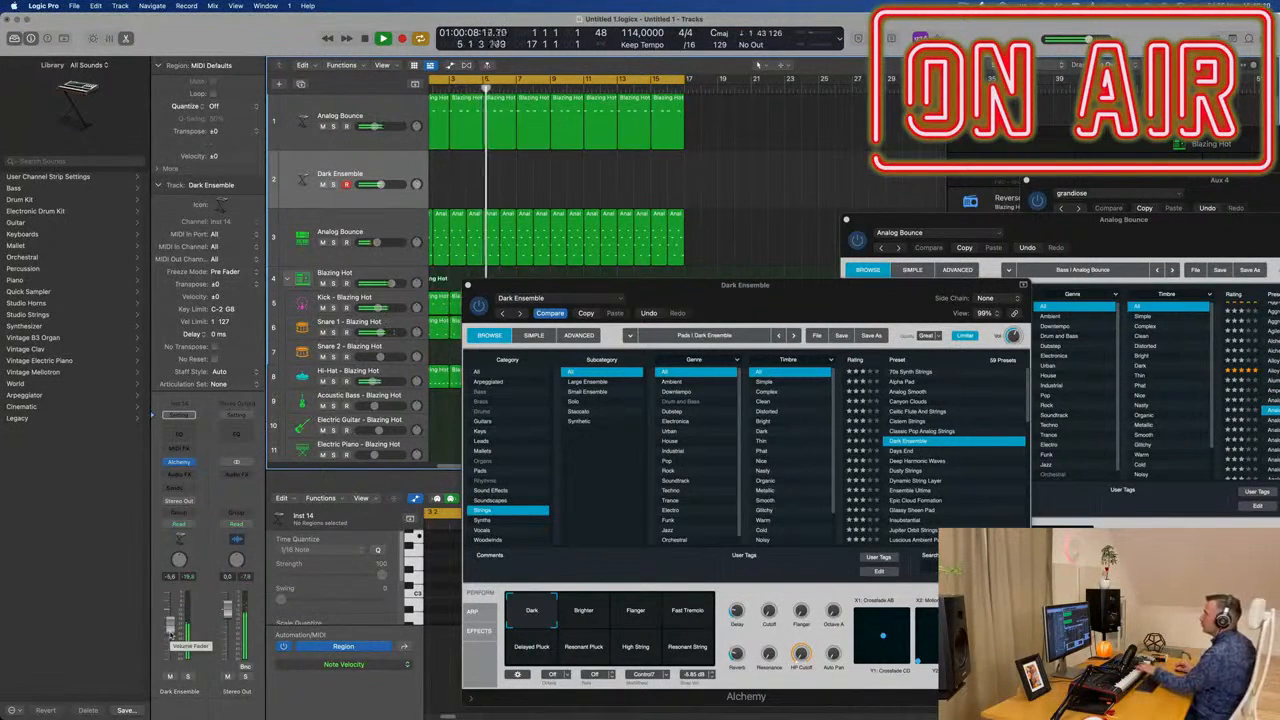
- Audition the Days End preset on track 2, and replace it with Dynamic String Layer
drag(813, 295, 877, 203)
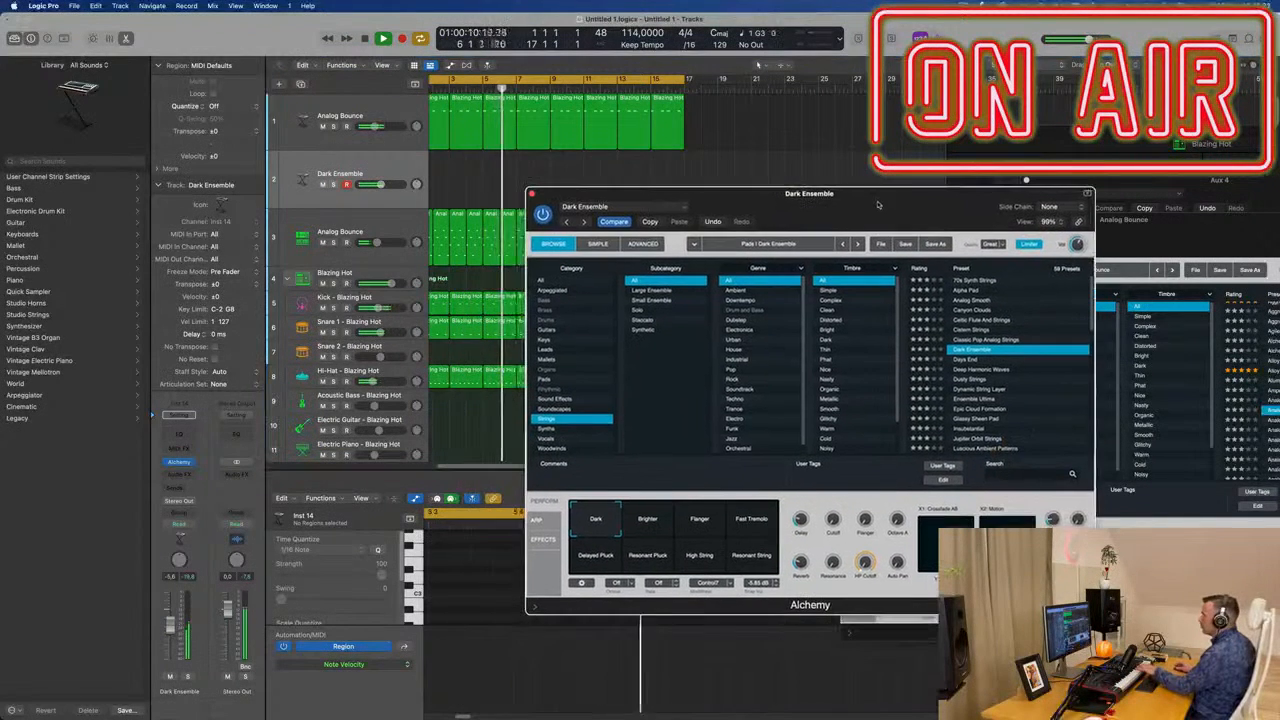
click(964, 359)
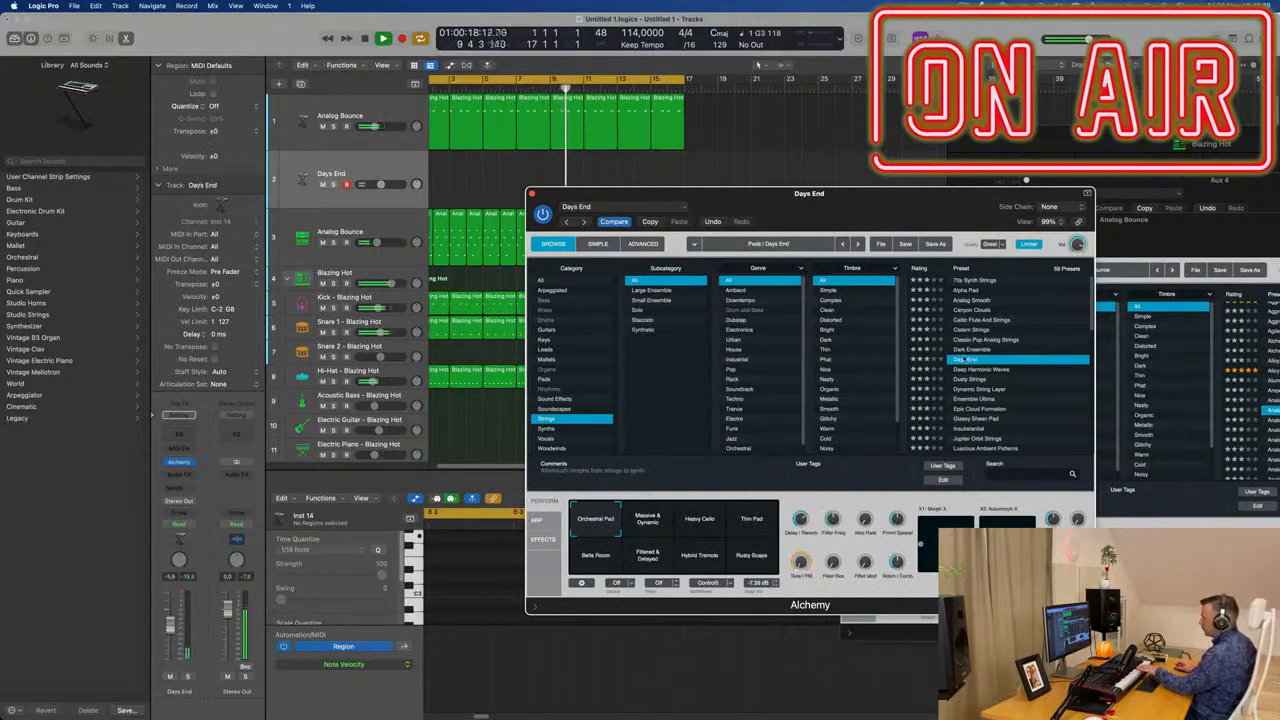
scroll(1024, 372, down, 3)
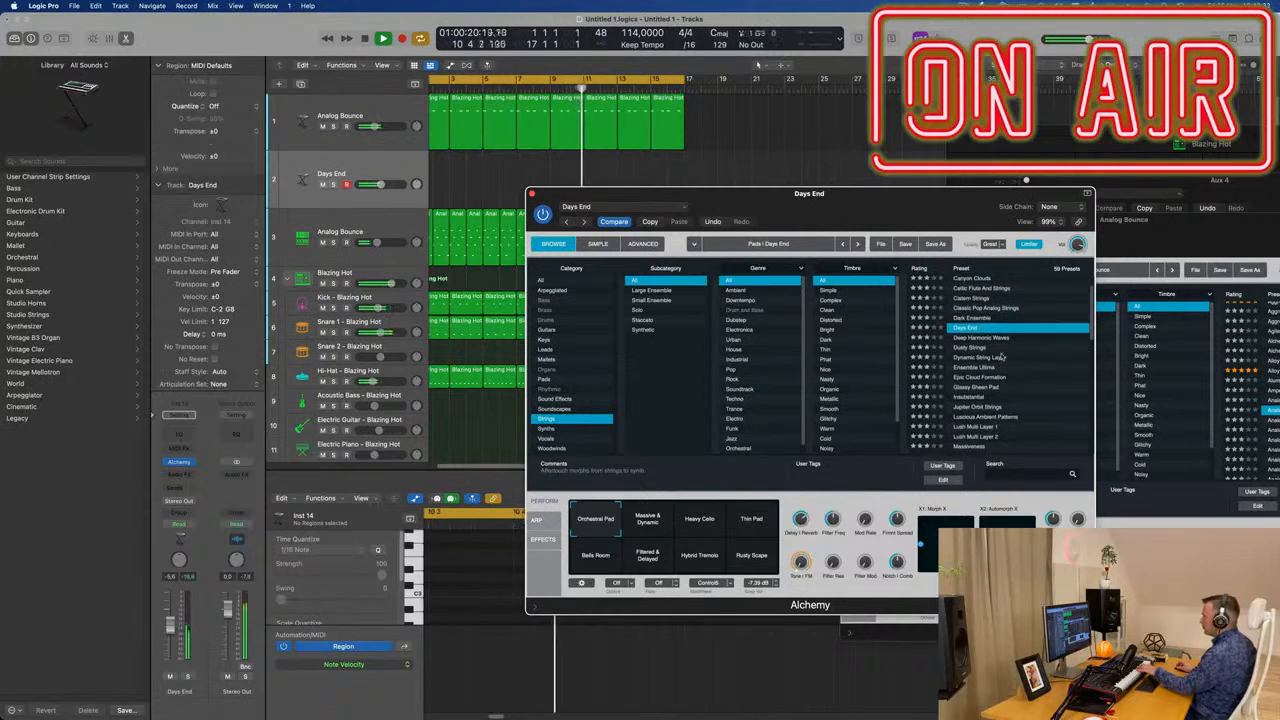
click(991, 357)
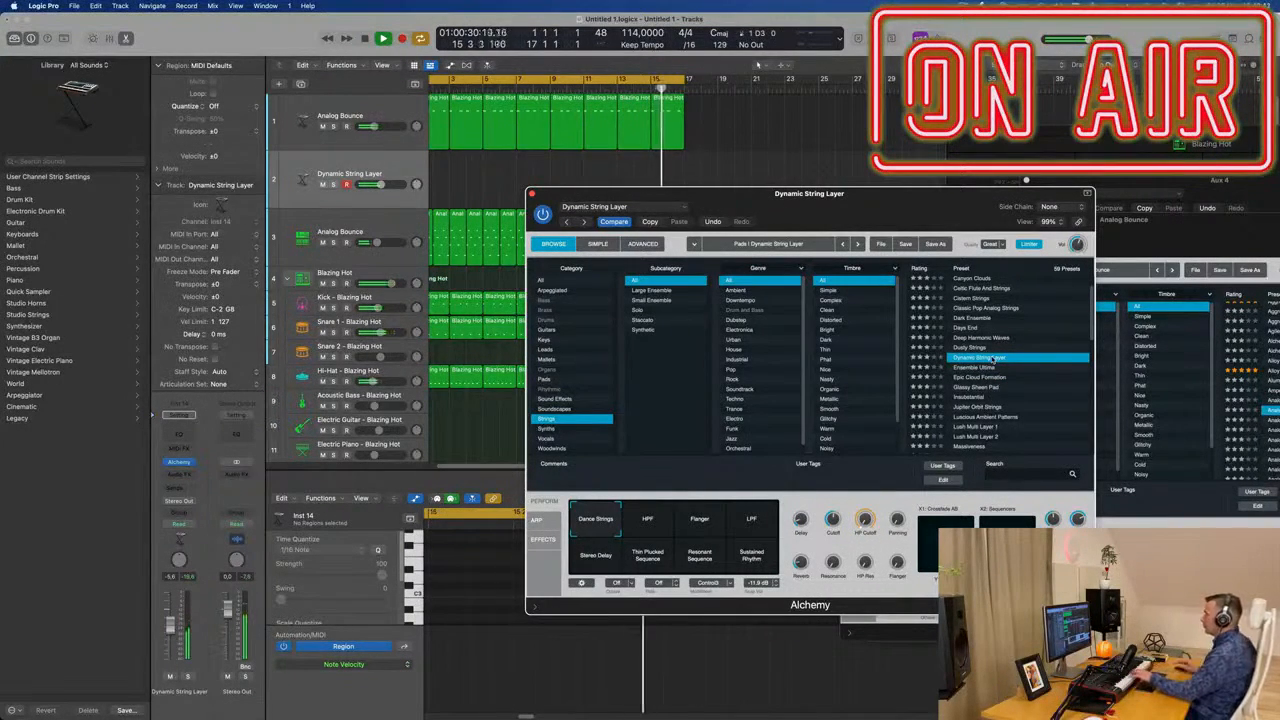
- Audition the HPF, Flanger, LPF, Thin Plucked Sequence, Resonant Sequence and Sustained Rhythm variations of the Dynamic String Layer preset
drag(981, 207, 1055, 121)
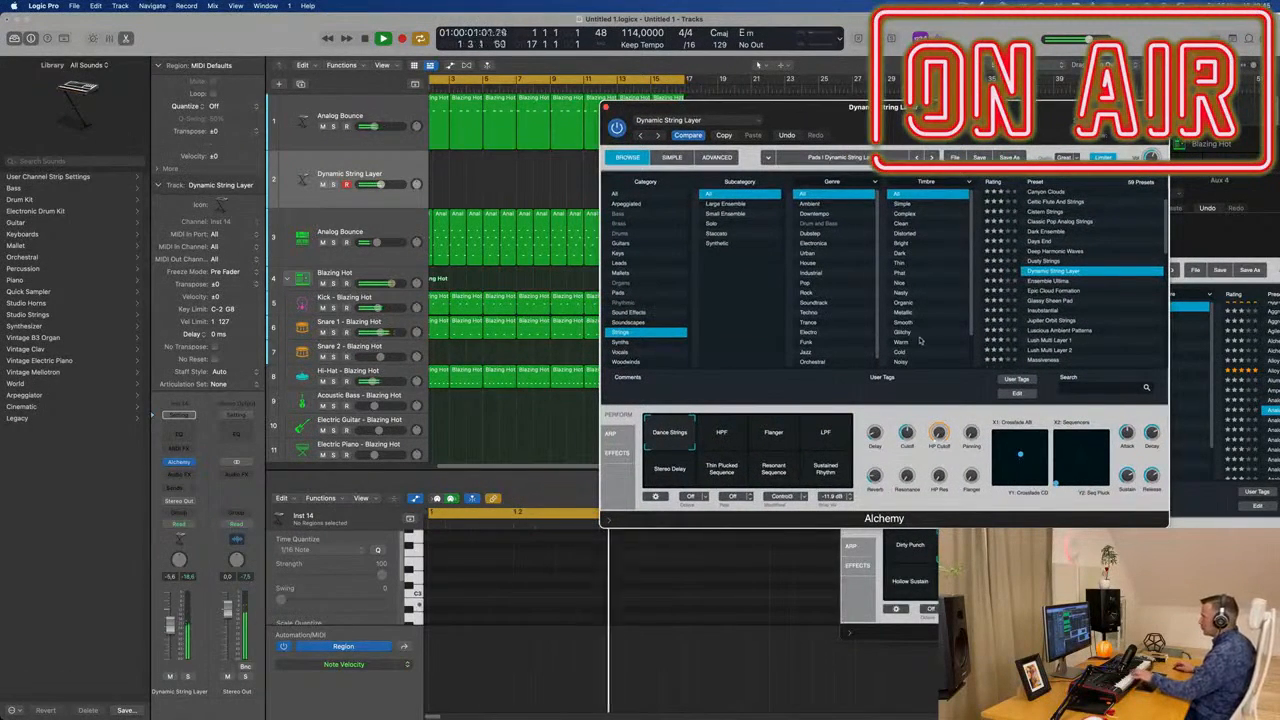
click(724, 436)
click(776, 436)
click(838, 436)
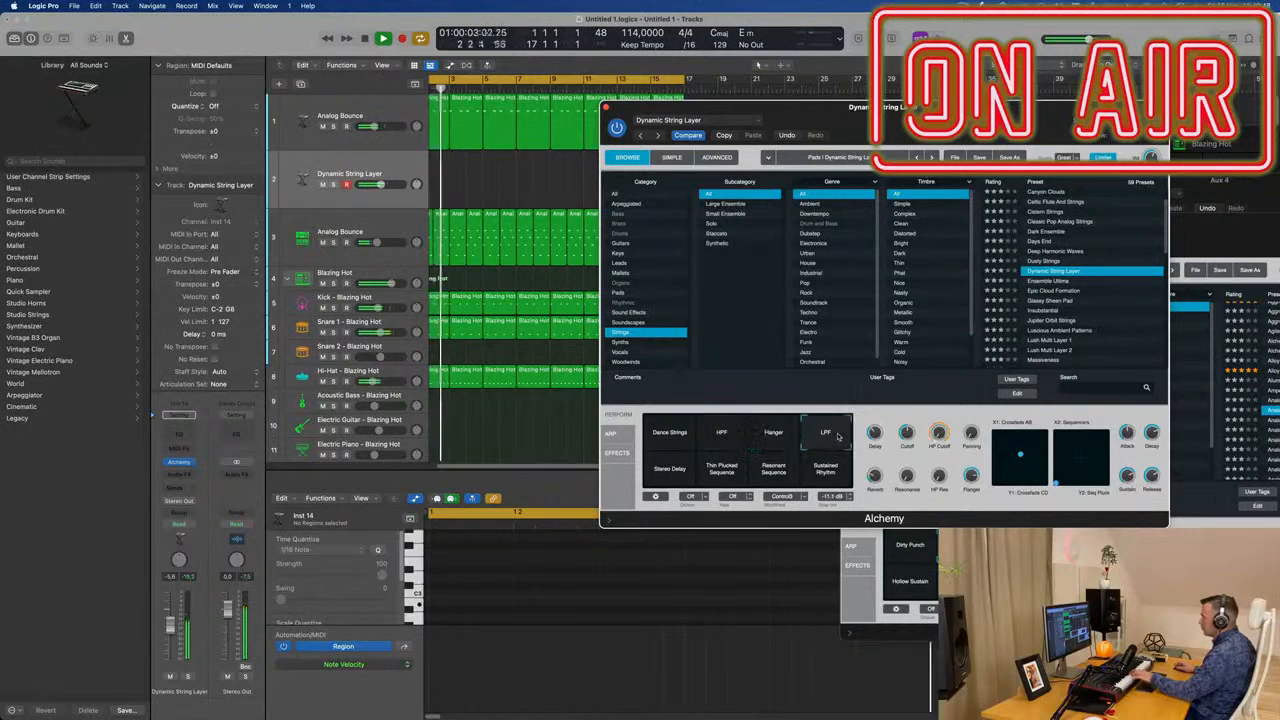
click(731, 478)
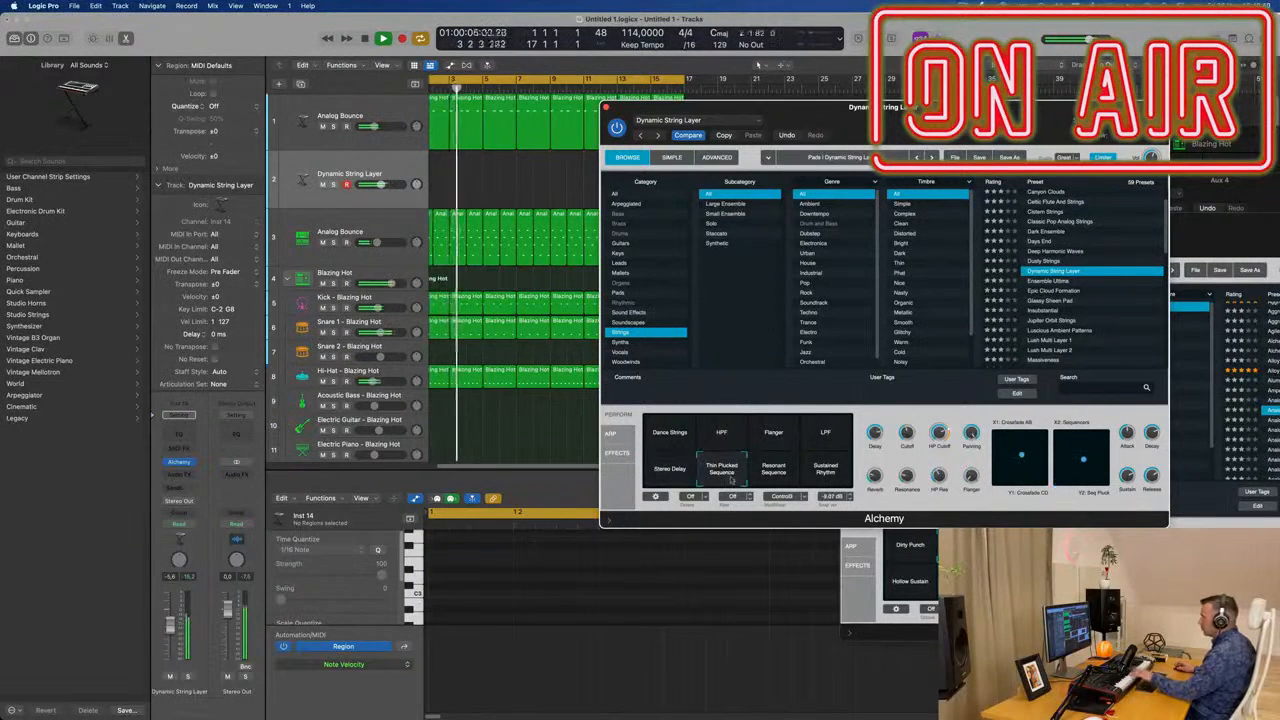
click(785, 476)
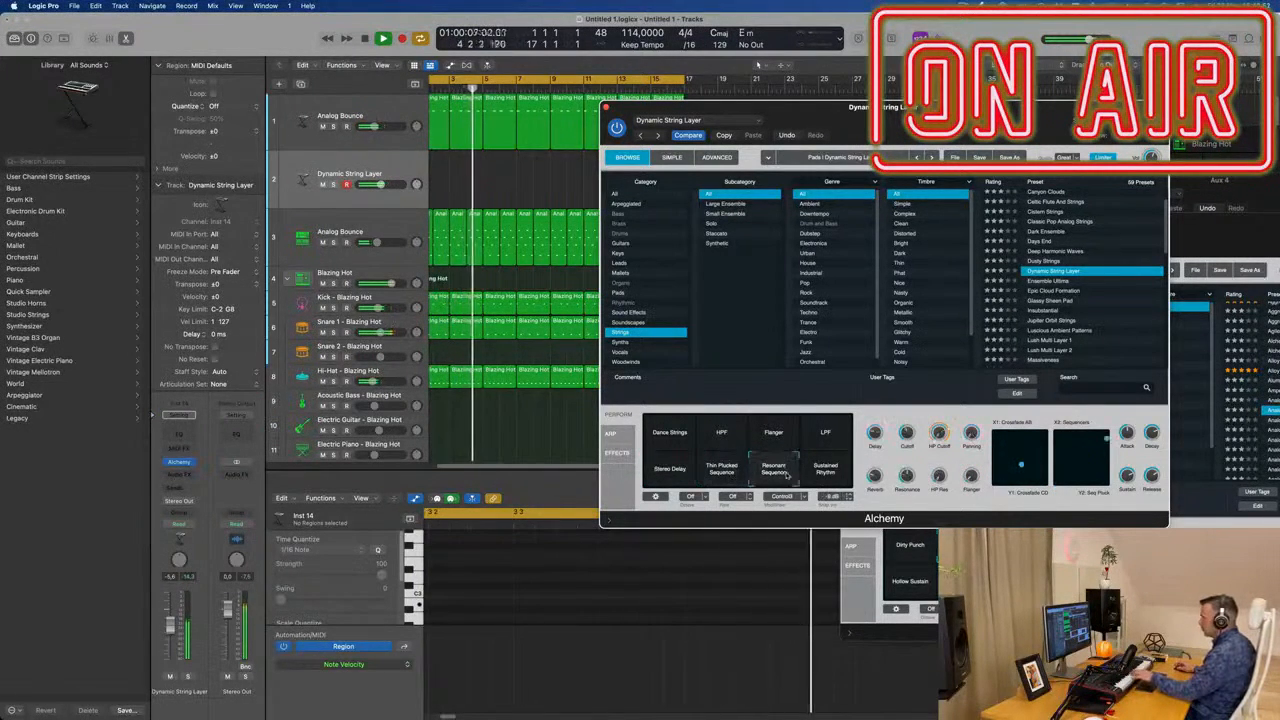
click(825, 469)
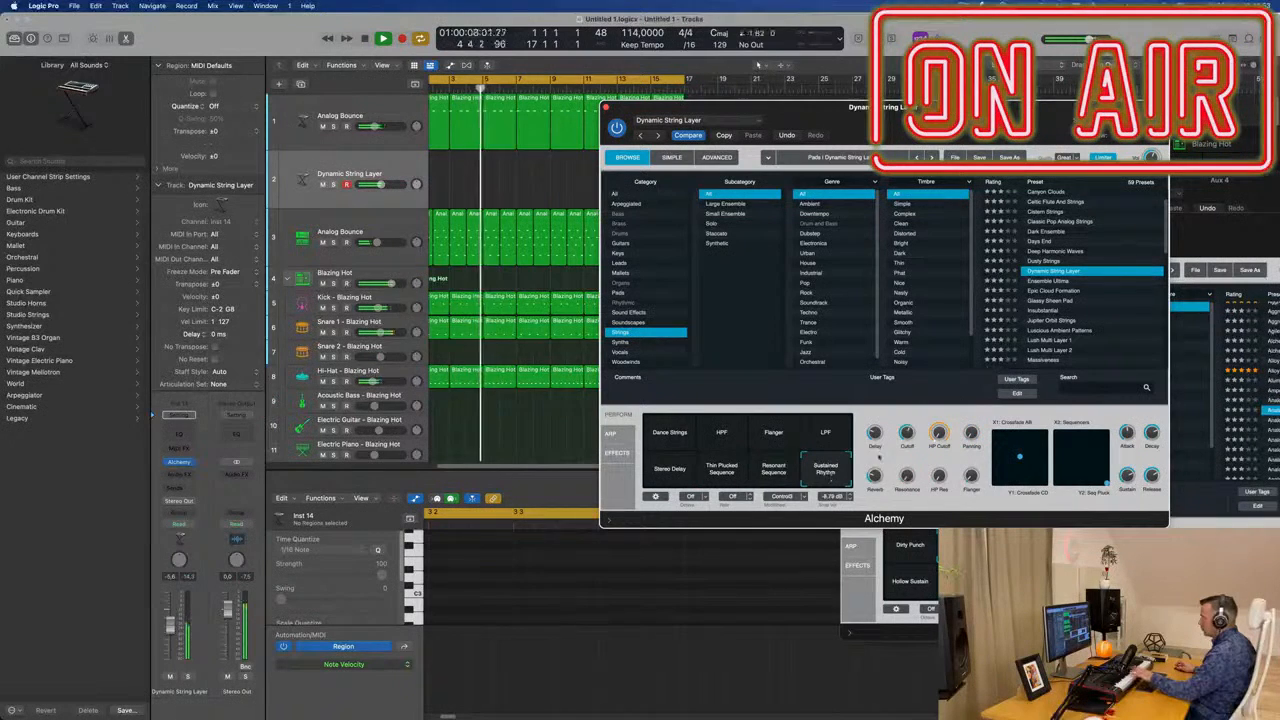
- Audition the Ensemble Ultima and Glassy Sheen Pad presets, load Lush Multi Layer 1 and record a string part on track 2
click(1058, 283)
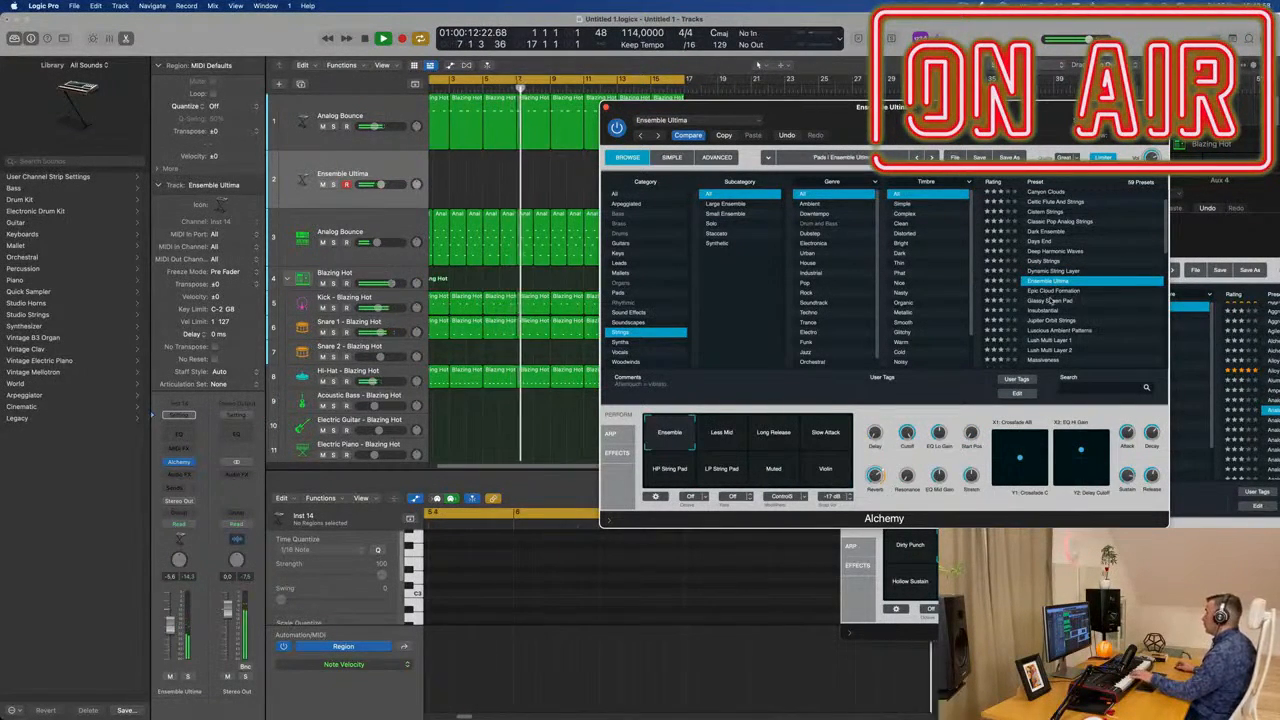
click(1052, 300)
scroll(1096, 292, down, 2)
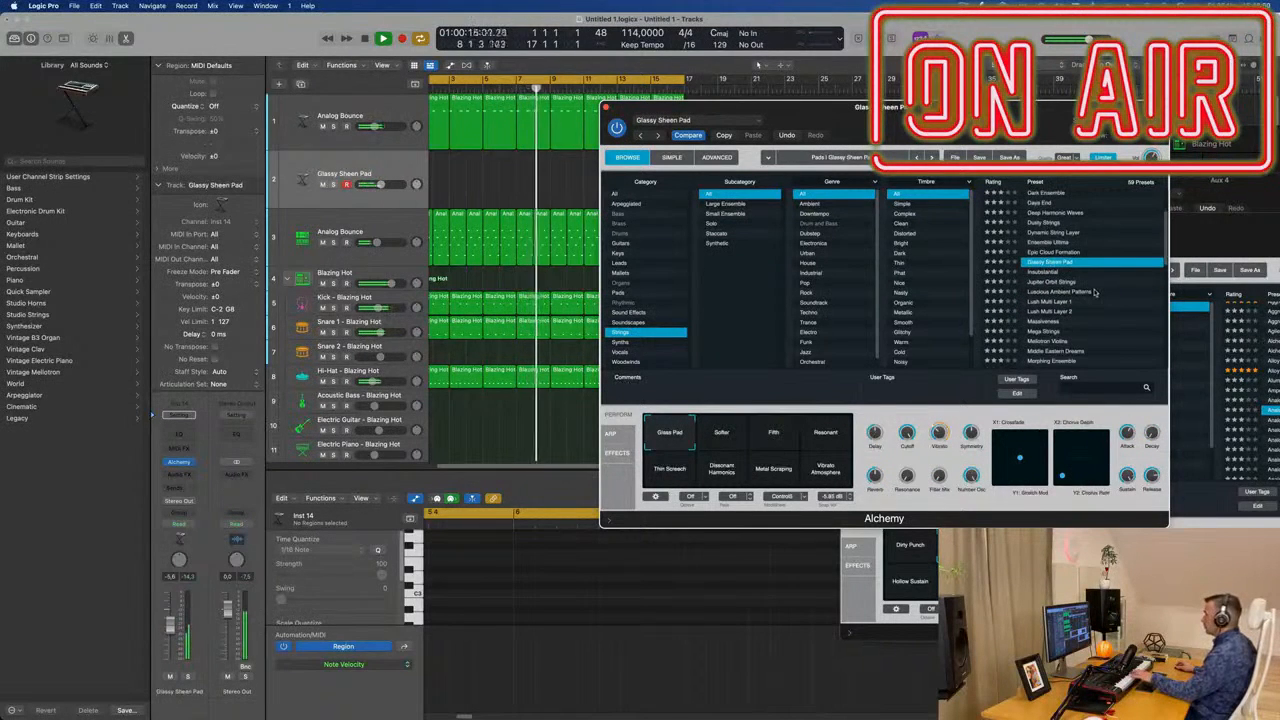
click(1050, 301)
scroll(1045, 302, down, 2)
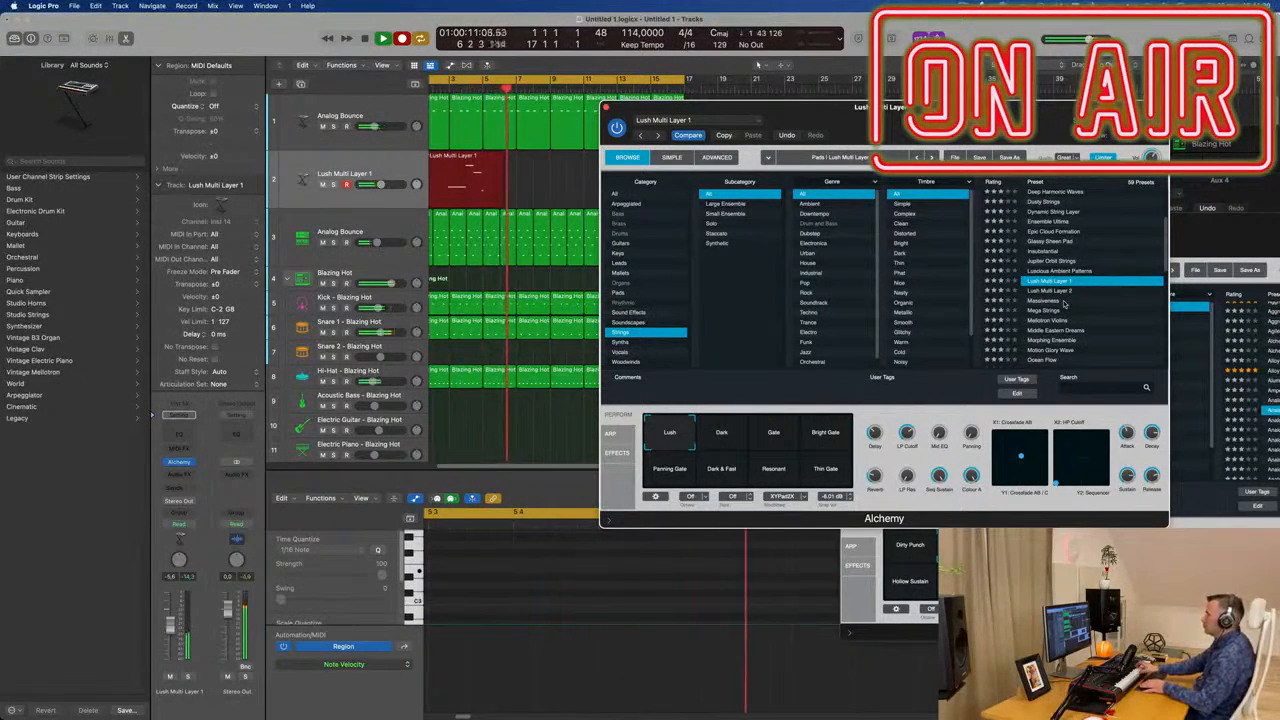
key(space)
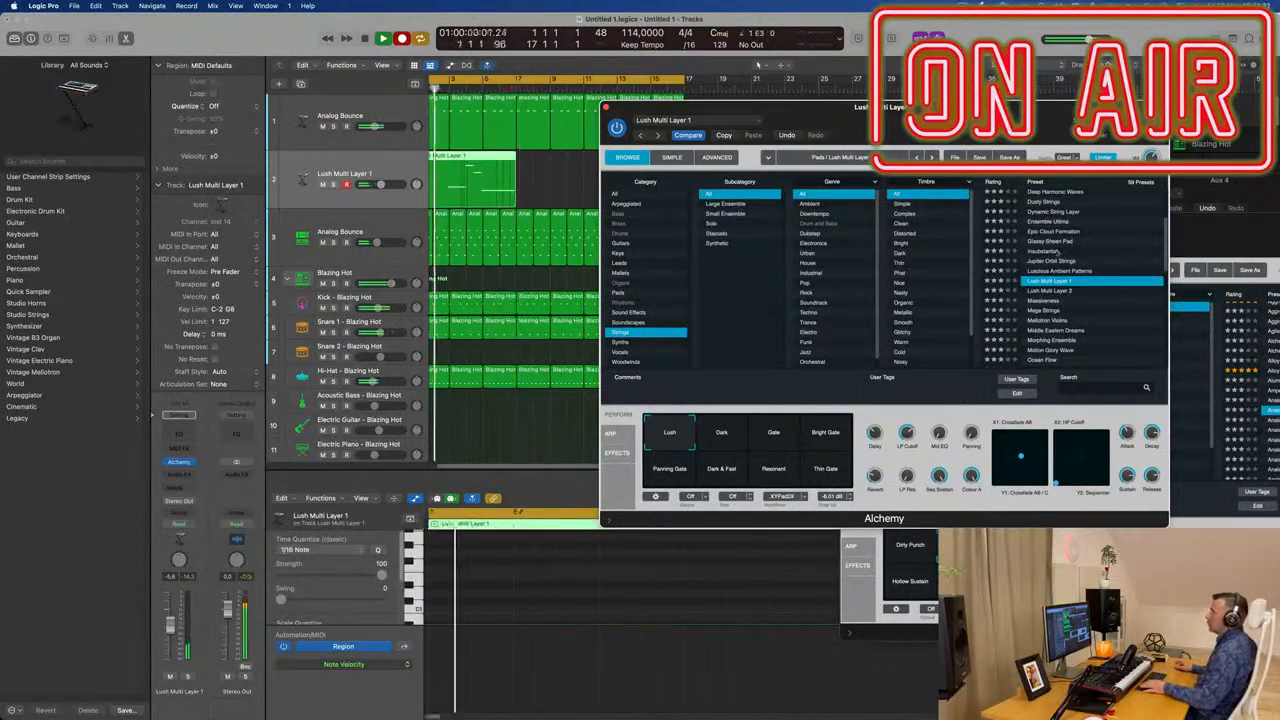
- Split the recorded string region at bar 3, splitting the crossing notes, delete the first piece and move the rest to bar 1
click(467, 160)
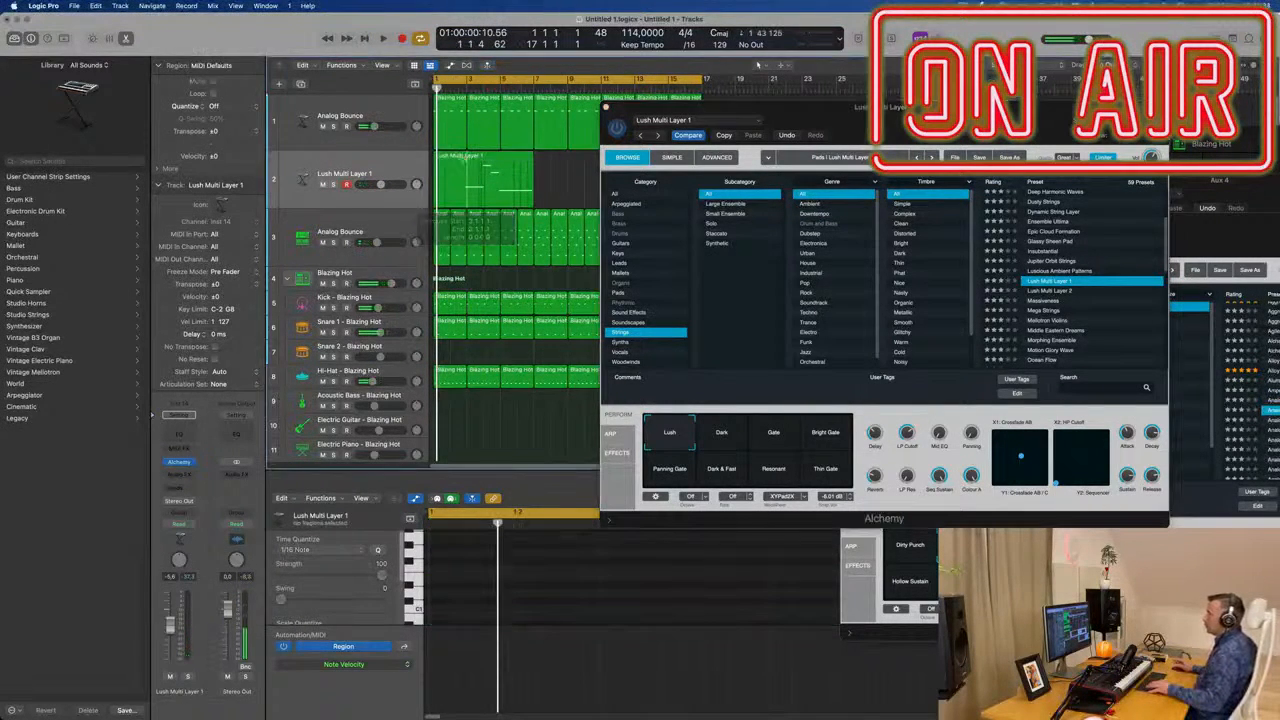
click(490, 175)
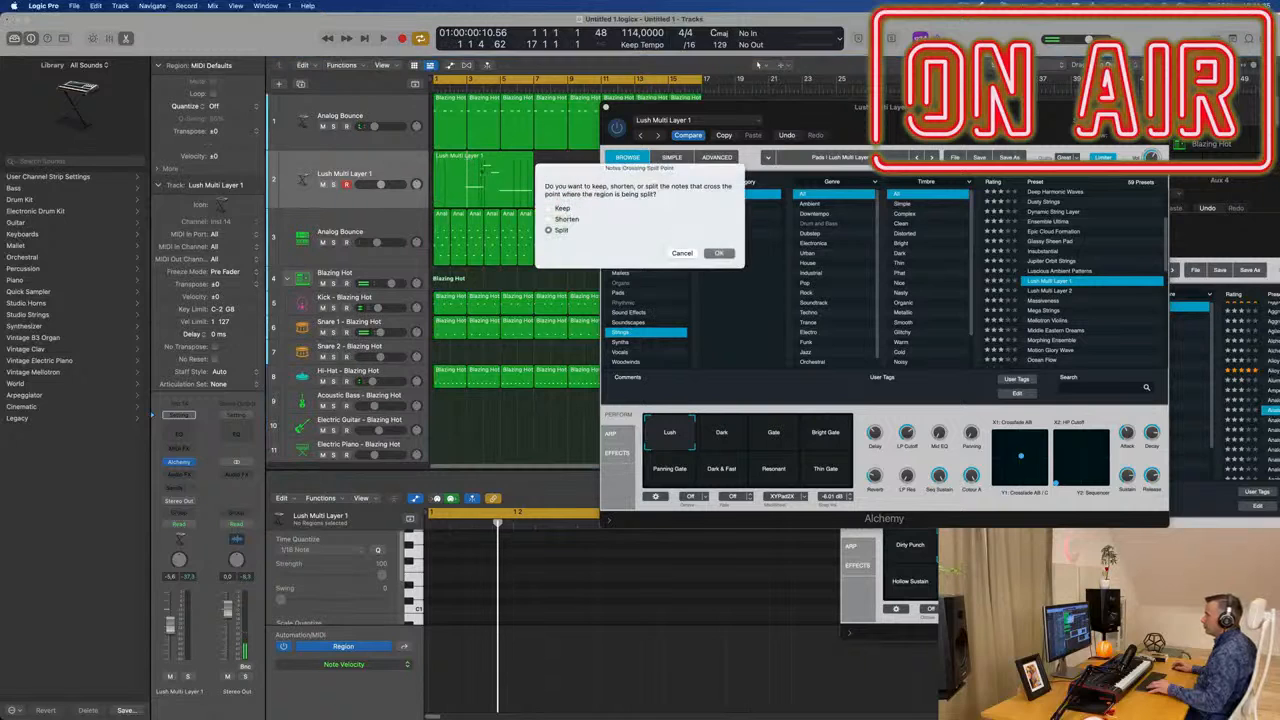
click(719, 253)
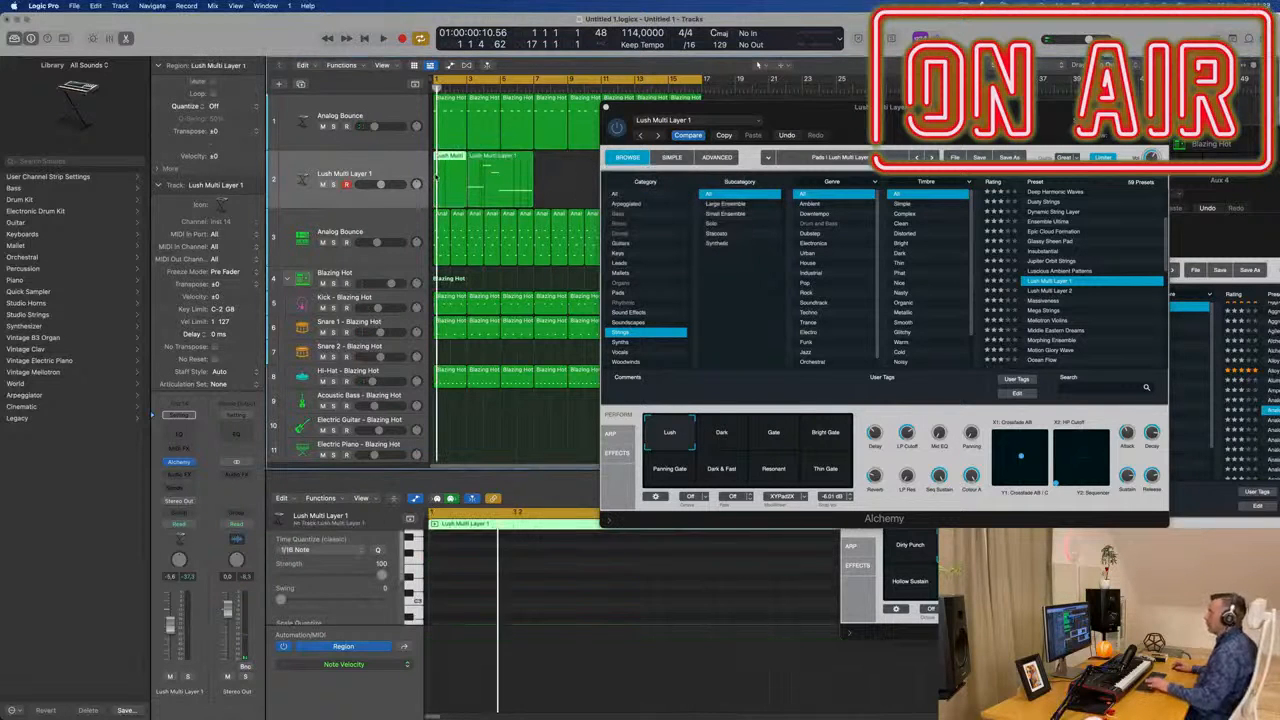
key(Delete)
drag(495, 180, 462, 180)
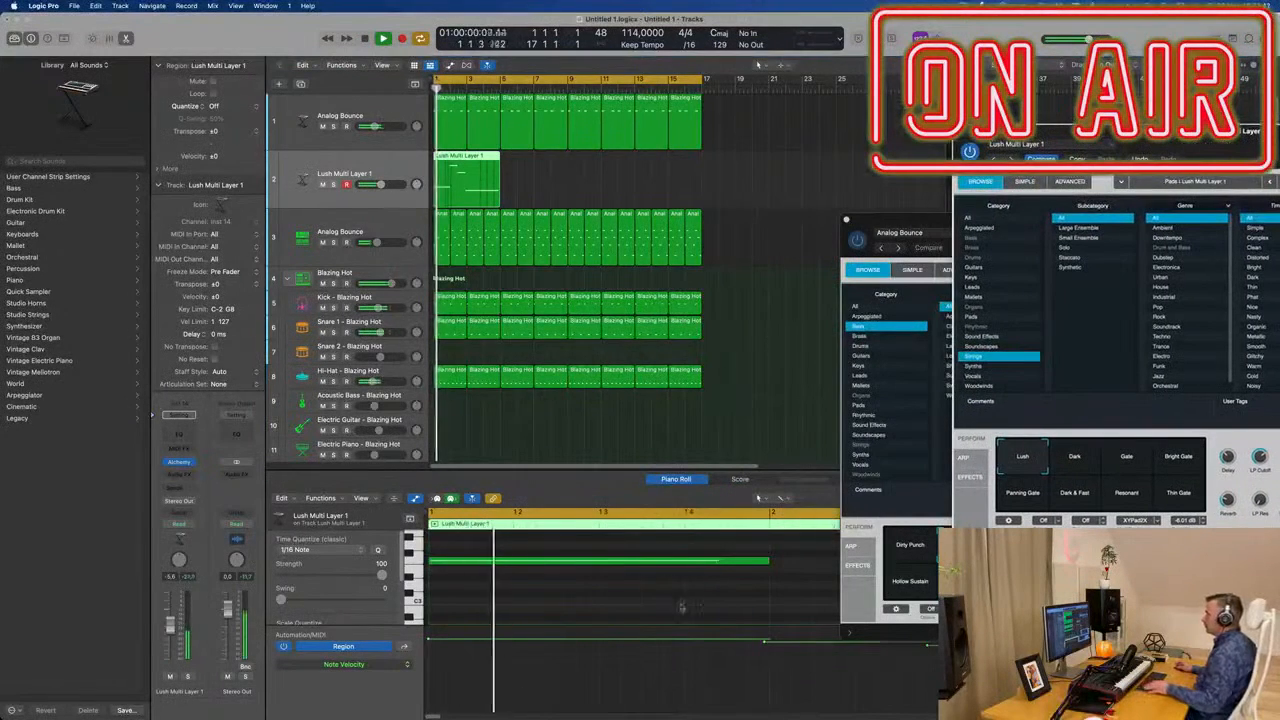
- Start the third string note at beat 3 of bar 2 and the last at bar 3, and lengthen the second and third notes to close the gaps
scroll(681, 606, up, 3)
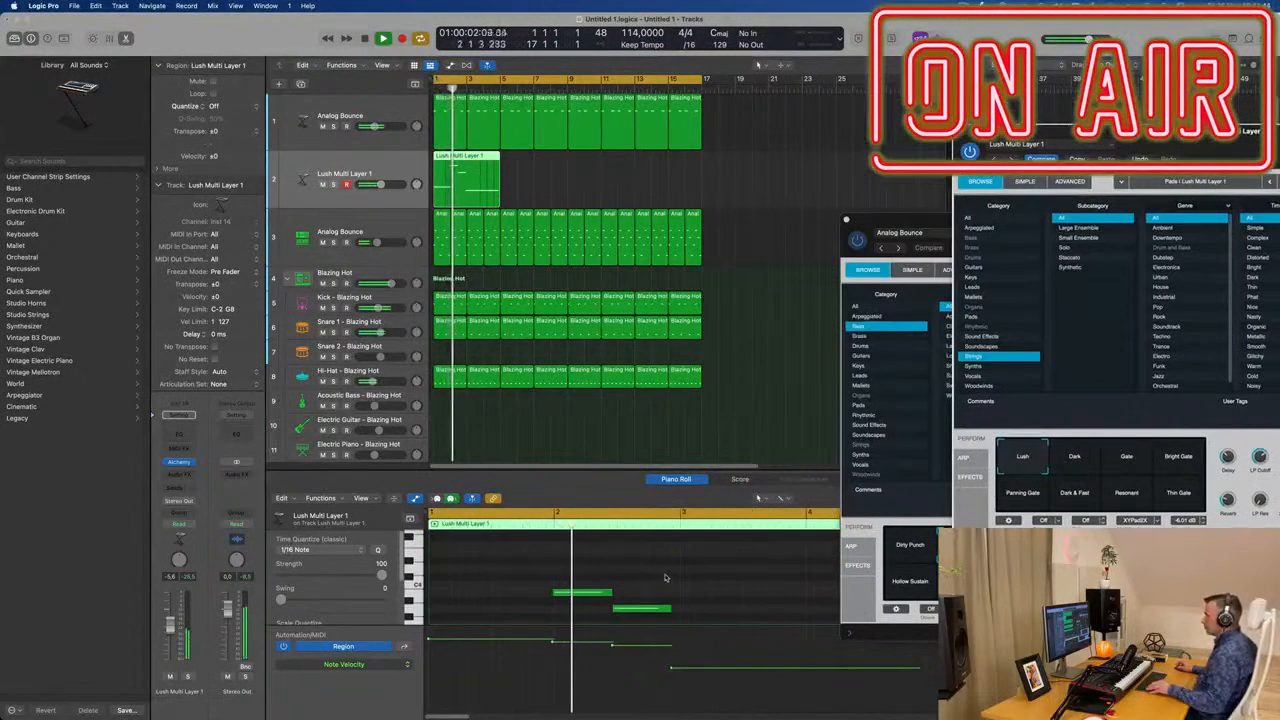
scroll(663, 576, down, 3)
key(super+a)
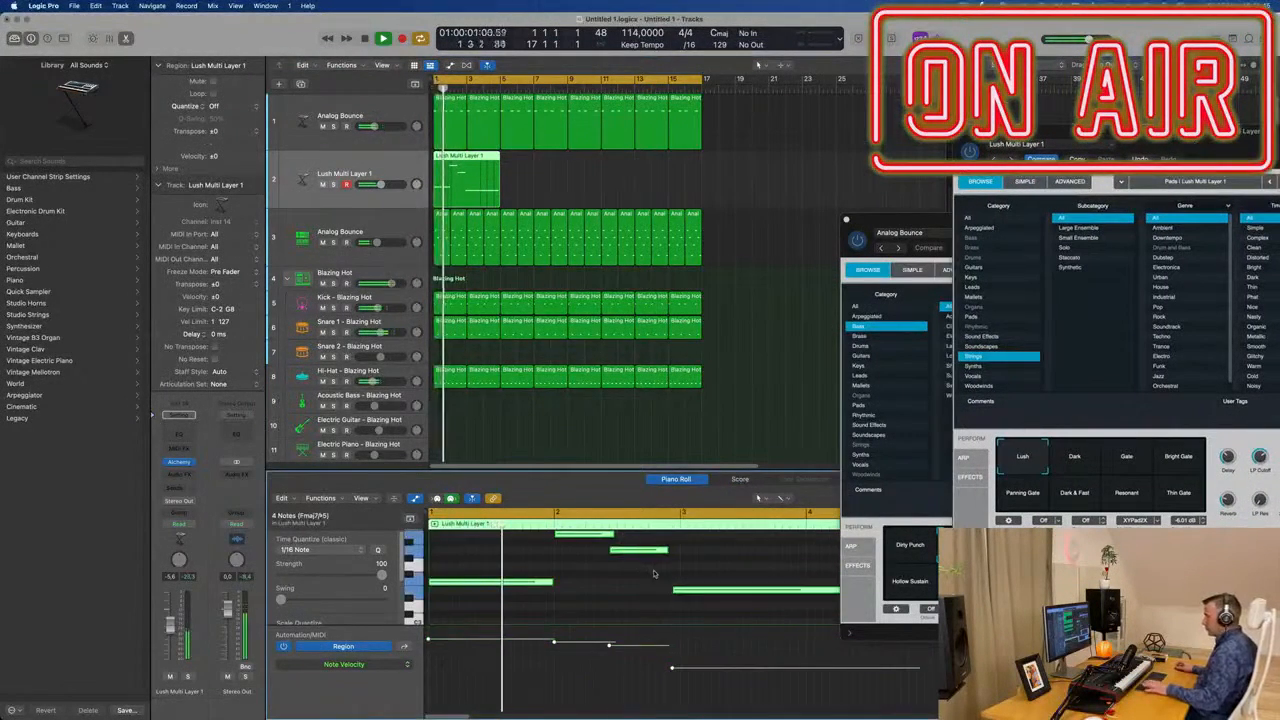
drag(638, 549, 646, 550)
key(super+Left)
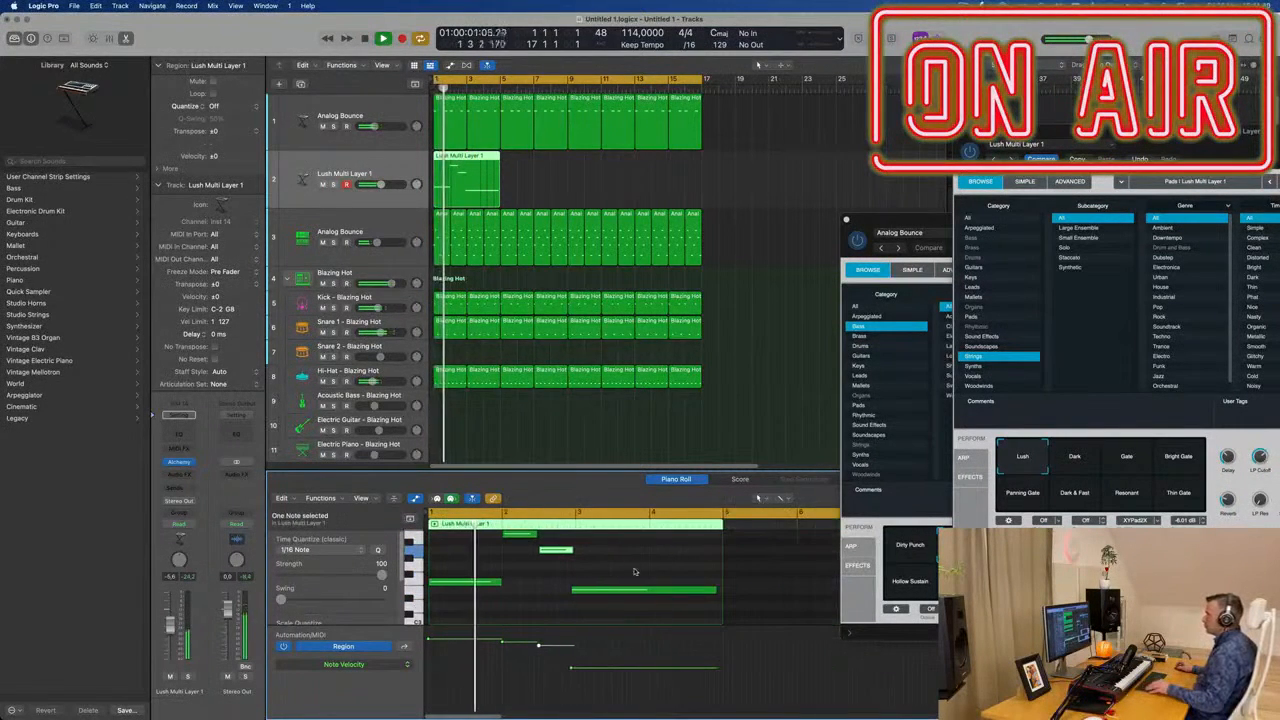
click(628, 591)
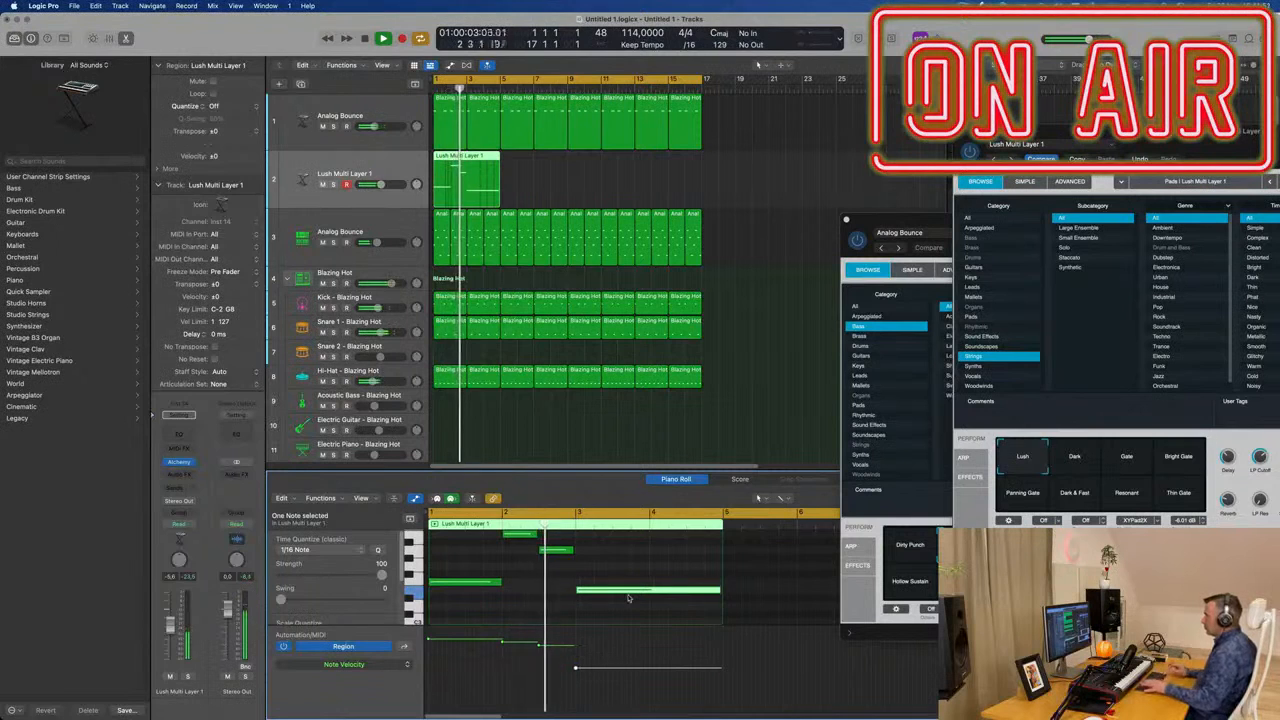
key(super+Right)
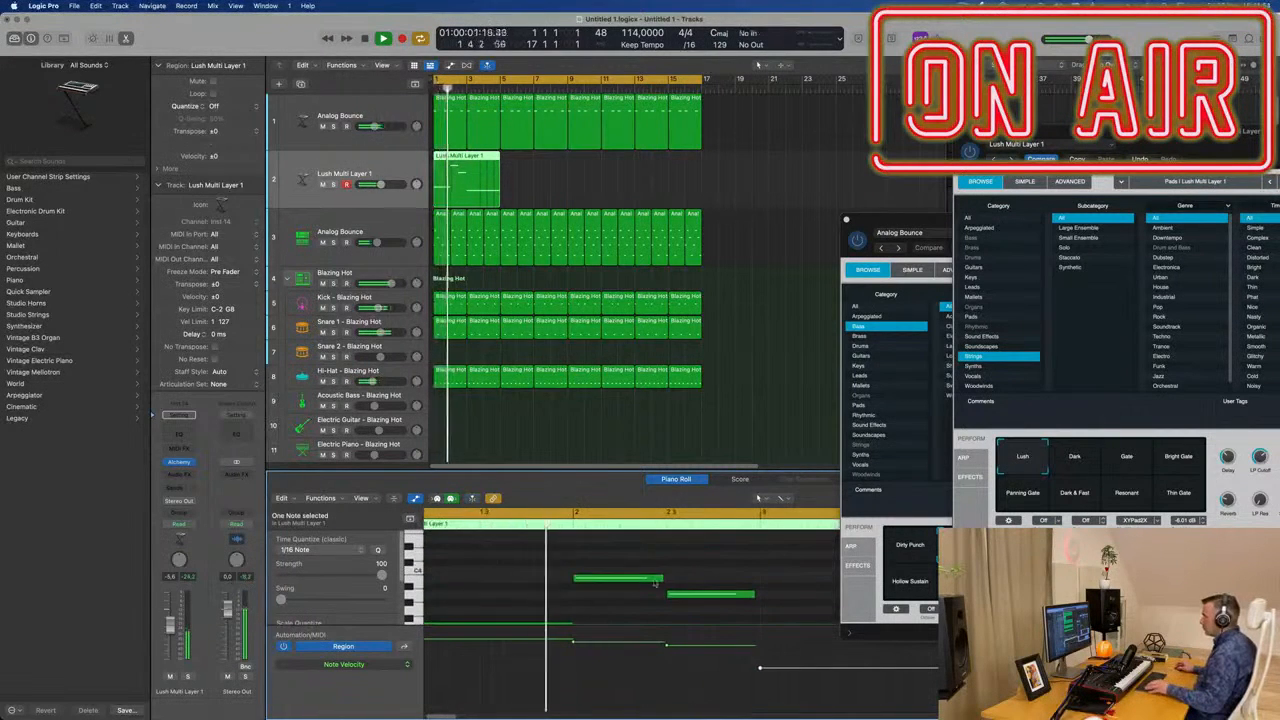
drag(661, 578, 667, 583)
click(777, 598)
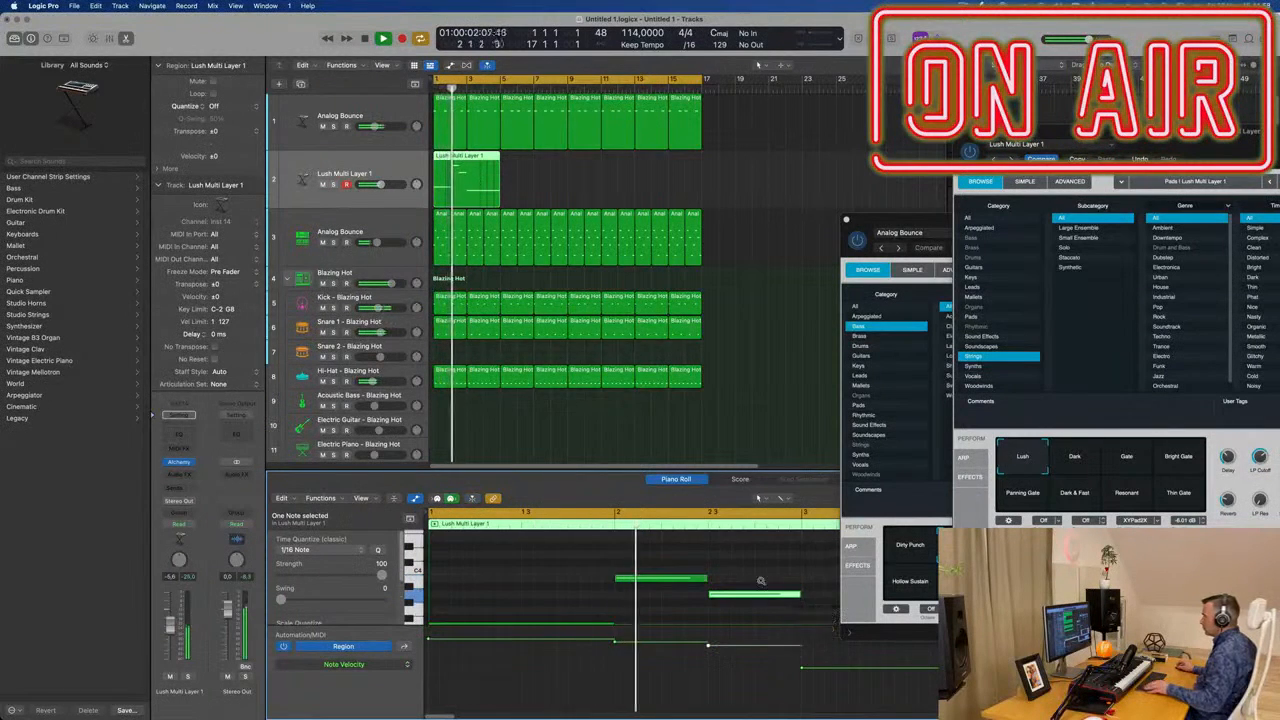
- Repeat the four-bar string region on track 2 until it fills the arrangement up to bar 17
key(super+Left)
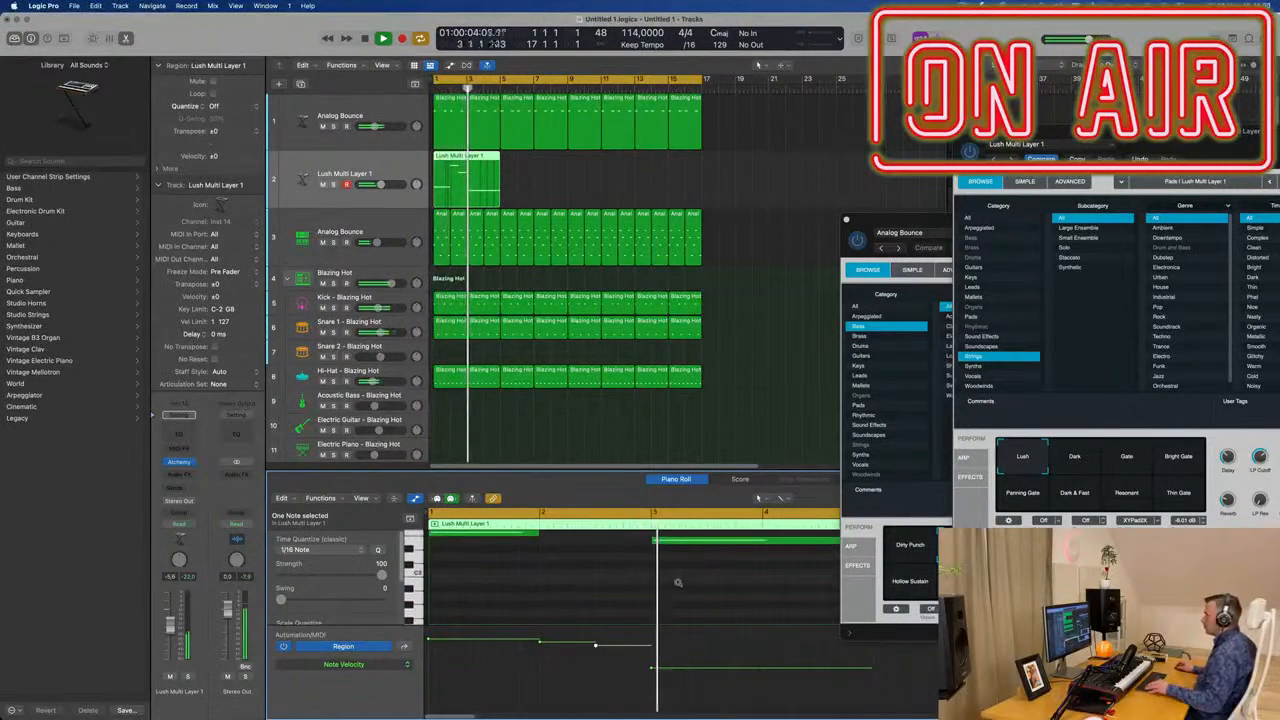
key(super+Left)
key(r)
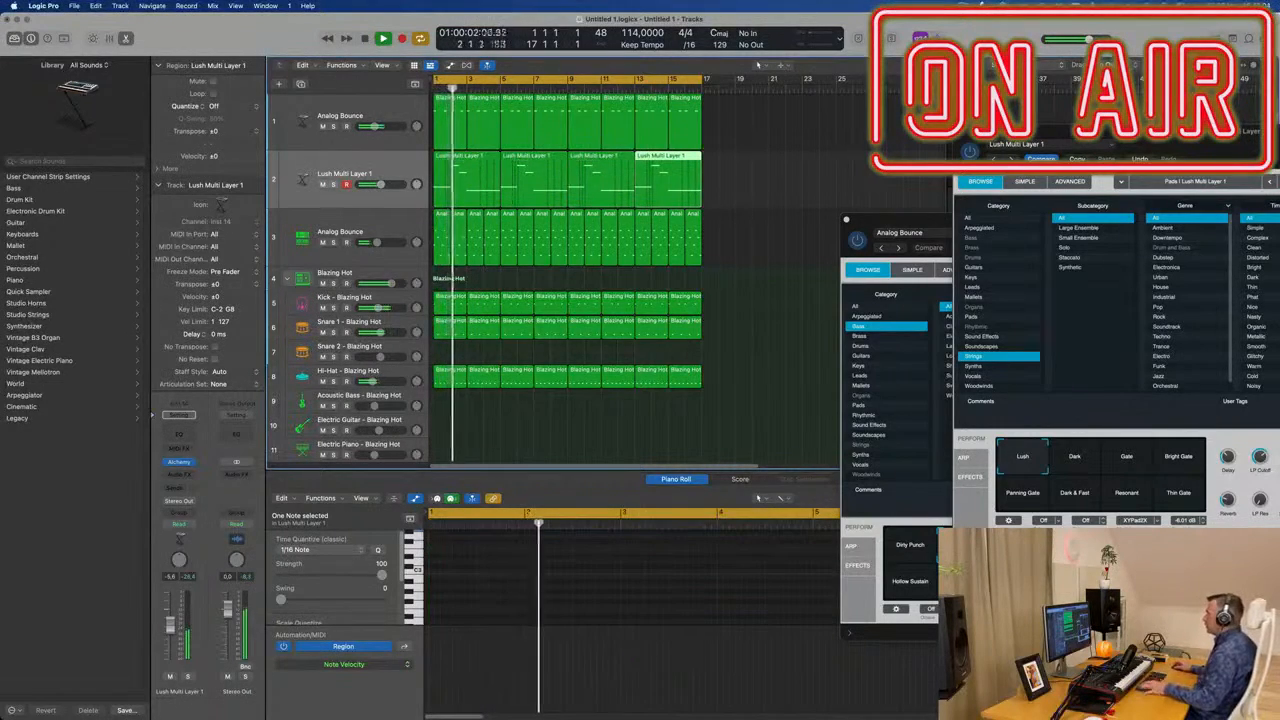
- Bring the string track's Alchemy window fully into view and lower track 2's volume to about -7.4 dB
drag(1173, 134, 760, 132)
key(space)
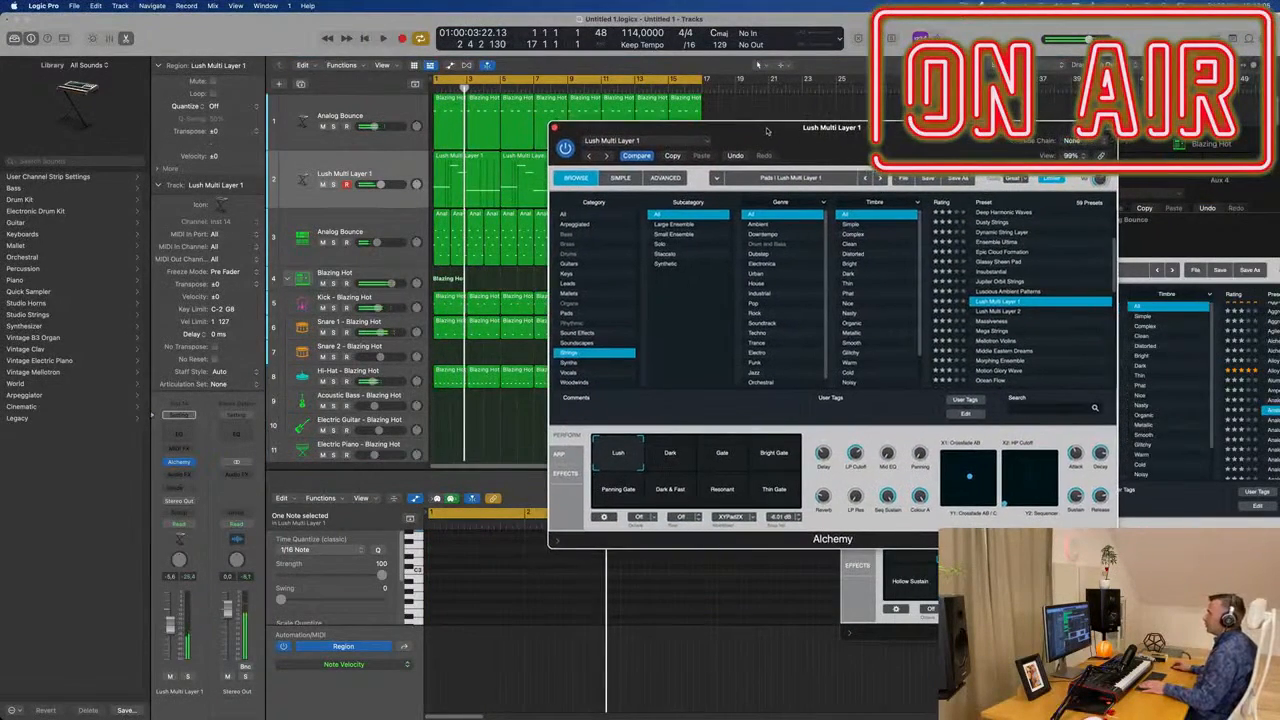
click(758, 64)
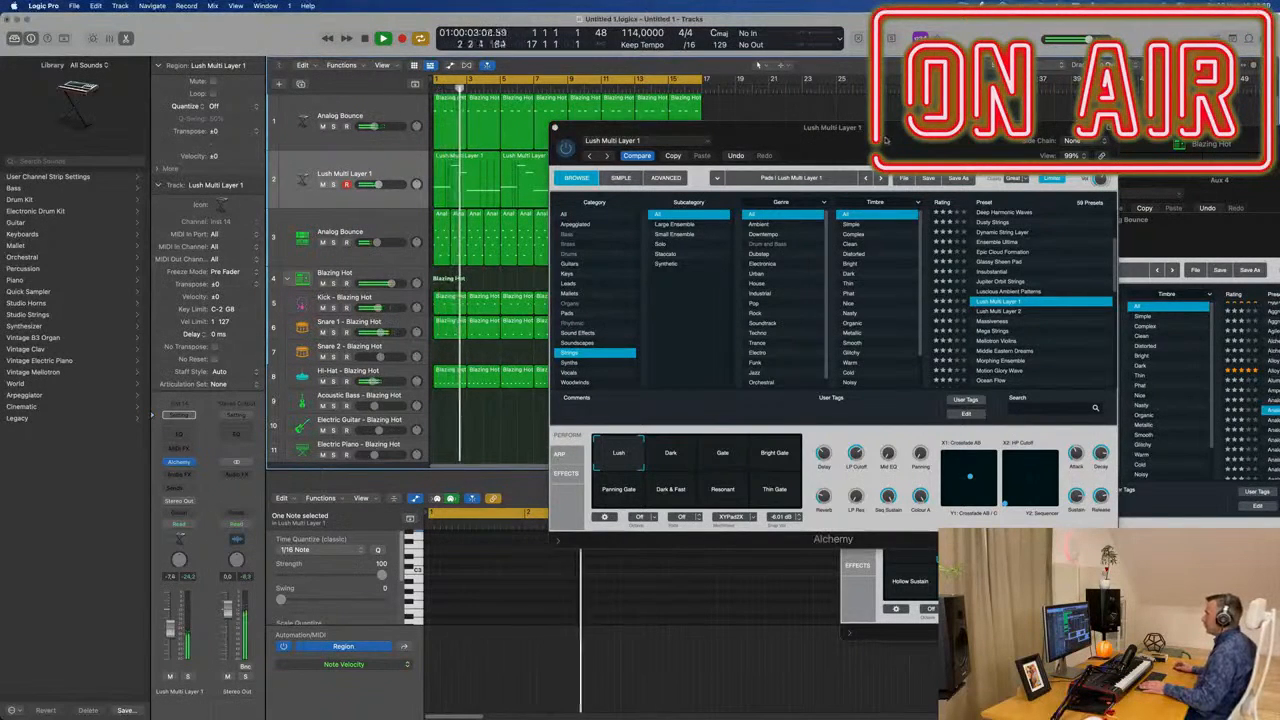
drag(884, 140, 789, 165)
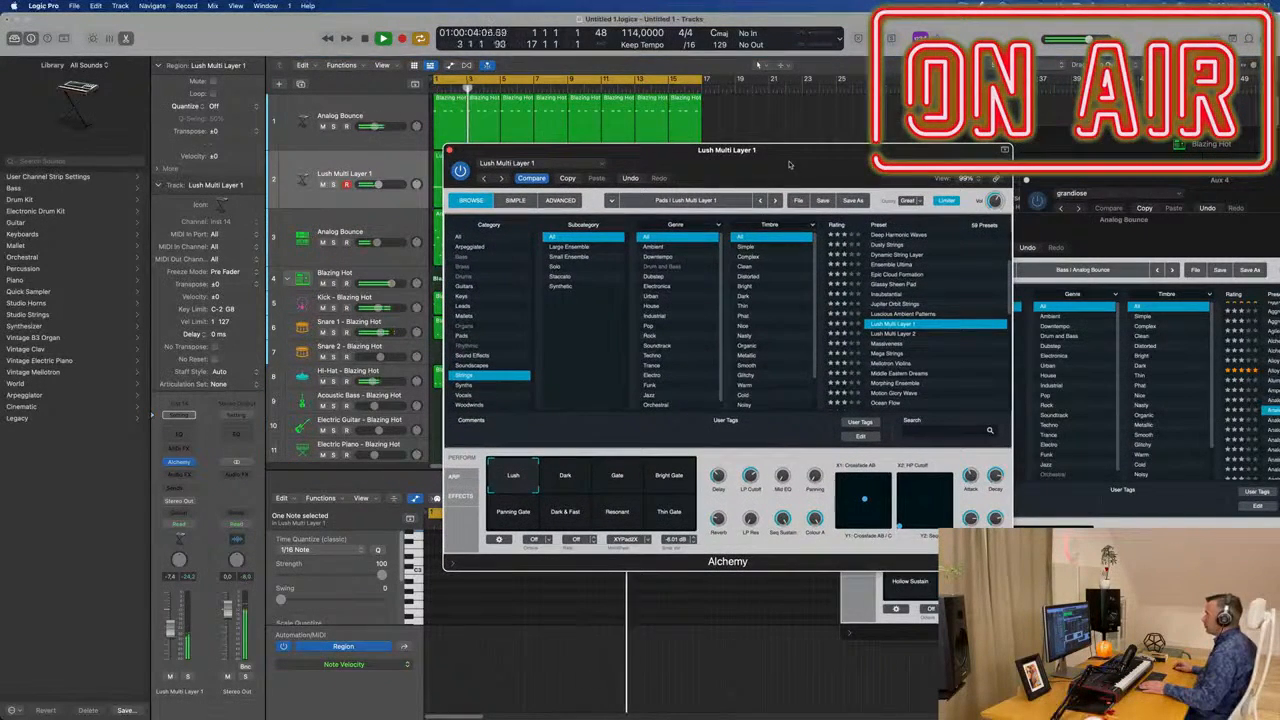
- Audition Lush Multi Layer 2 with its Tube, Swells, Thin, Pulsing and Ring Mod variations, and return to the Lush Multi Layer 1 preset
click(893, 333)
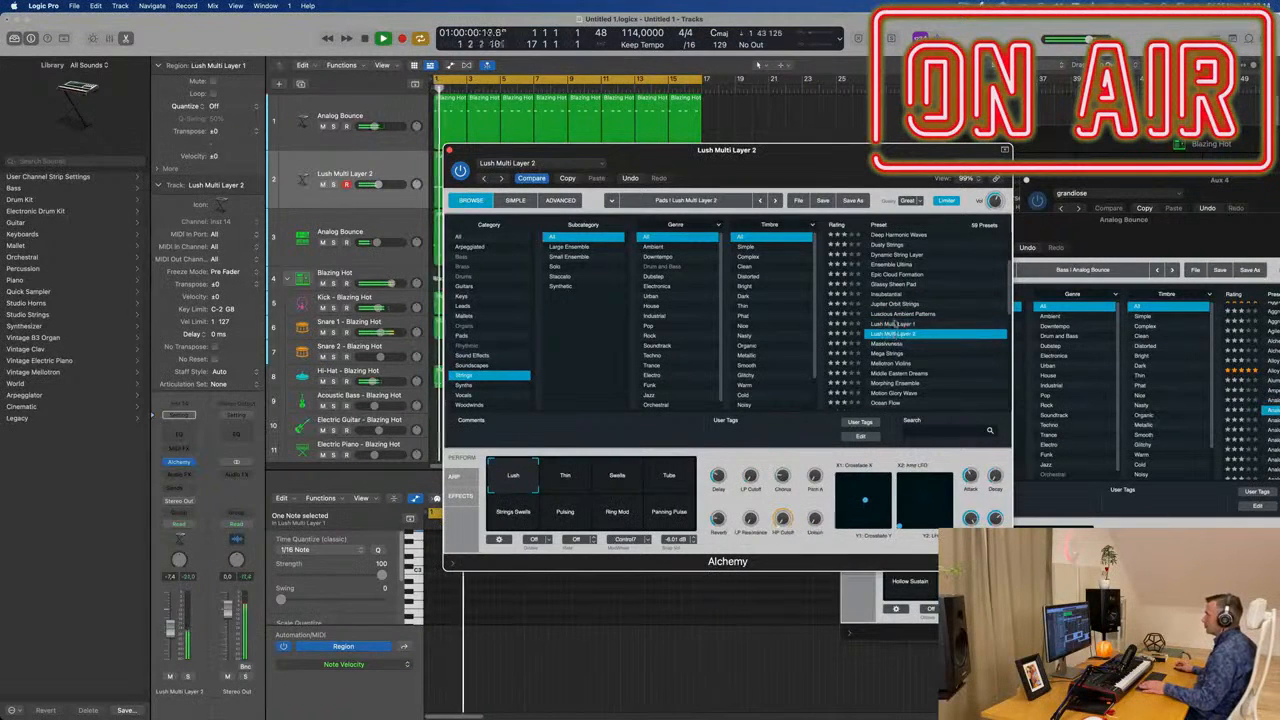
click(668, 479)
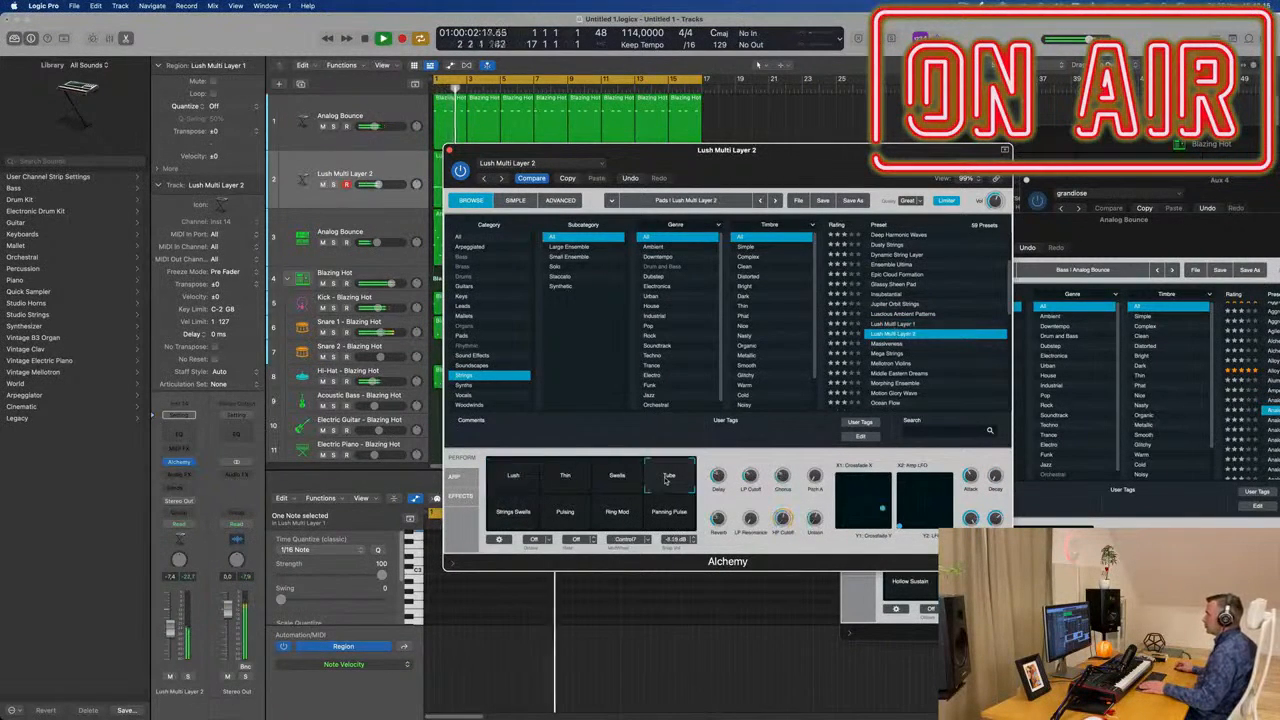
click(620, 480)
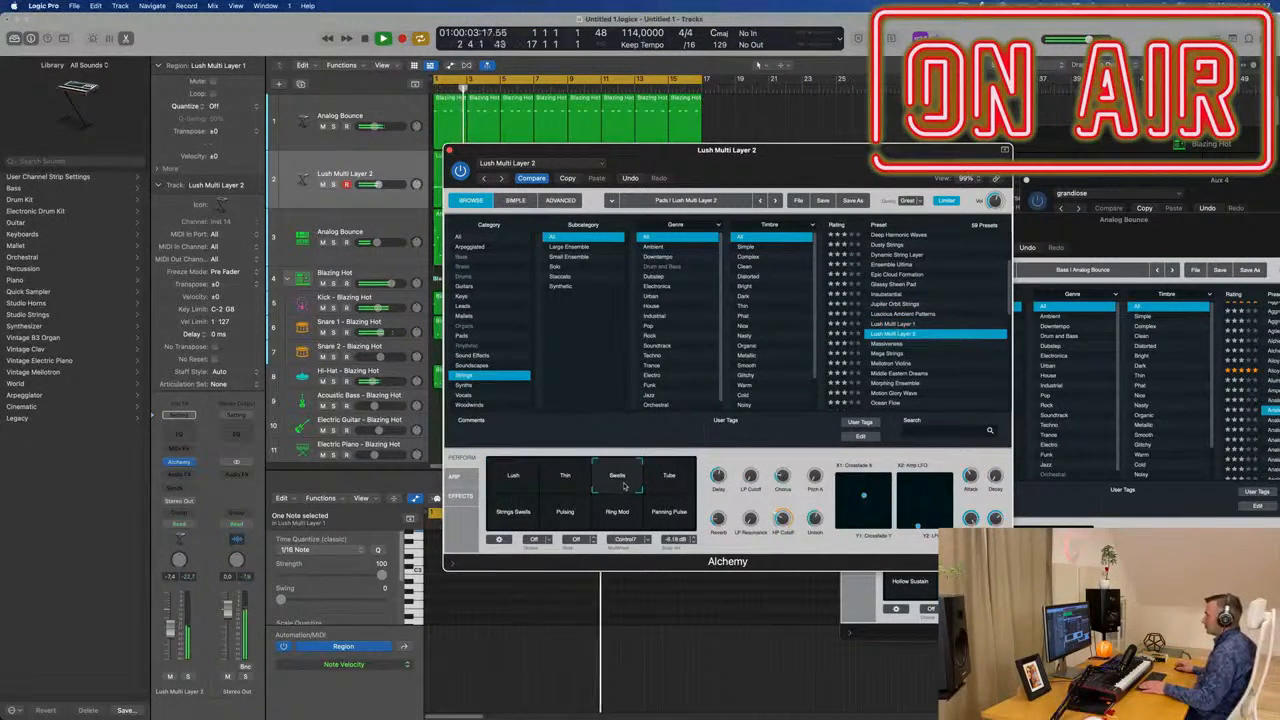
click(565, 481)
click(565, 512)
click(622, 513)
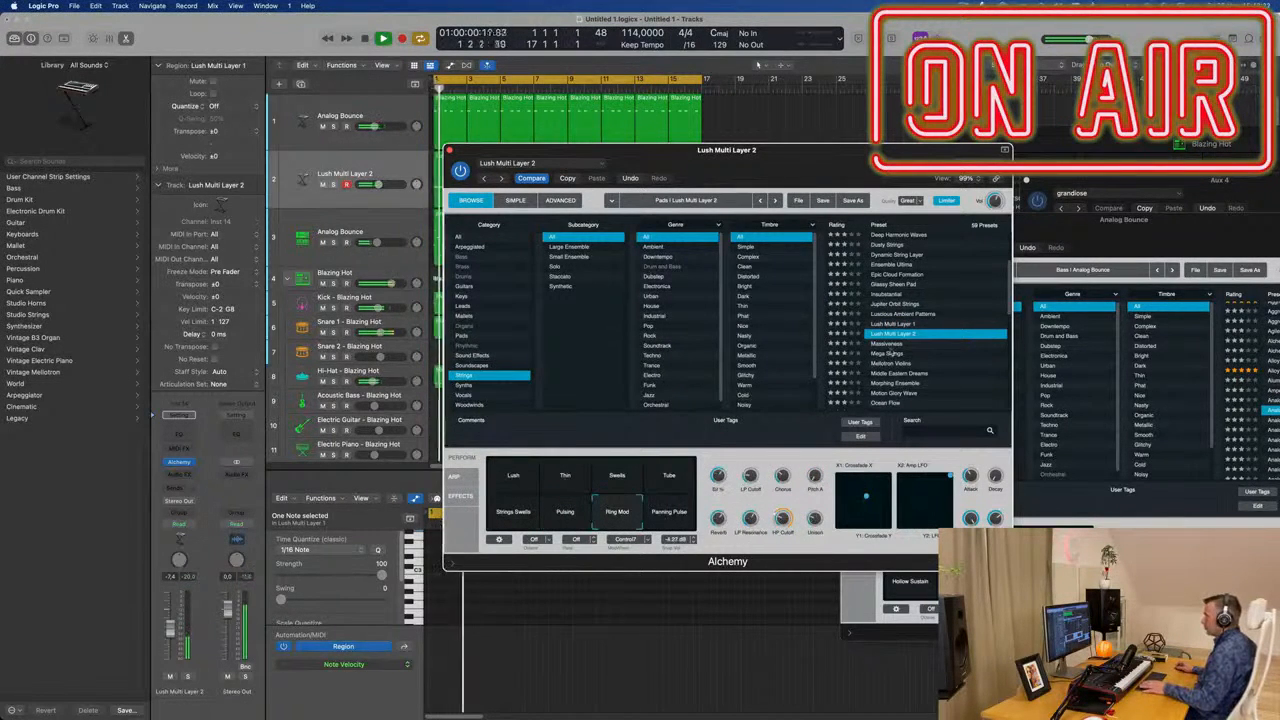
click(893, 324)
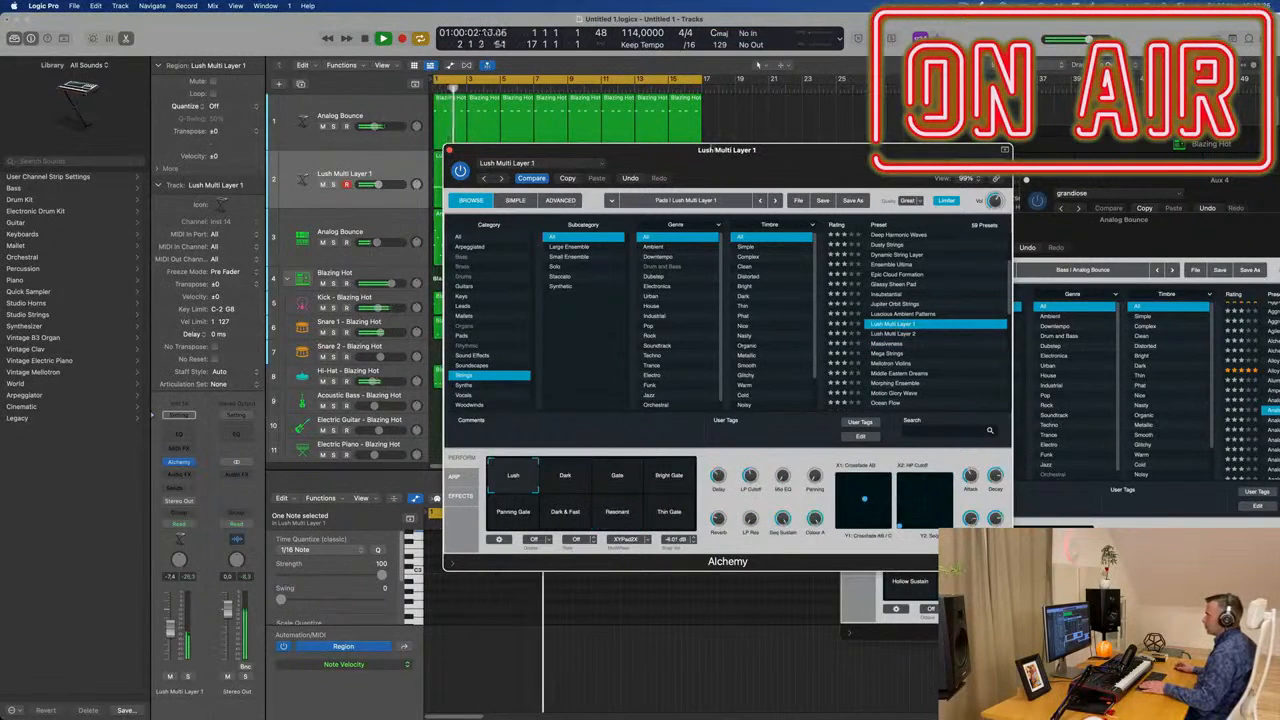
- Raise track 2's volume to about -2.1 dB and, after trying Bright Gate and Gate, choose the Dark variation of Lush Multi Layer 1
drag(700, 149, 885, 151)
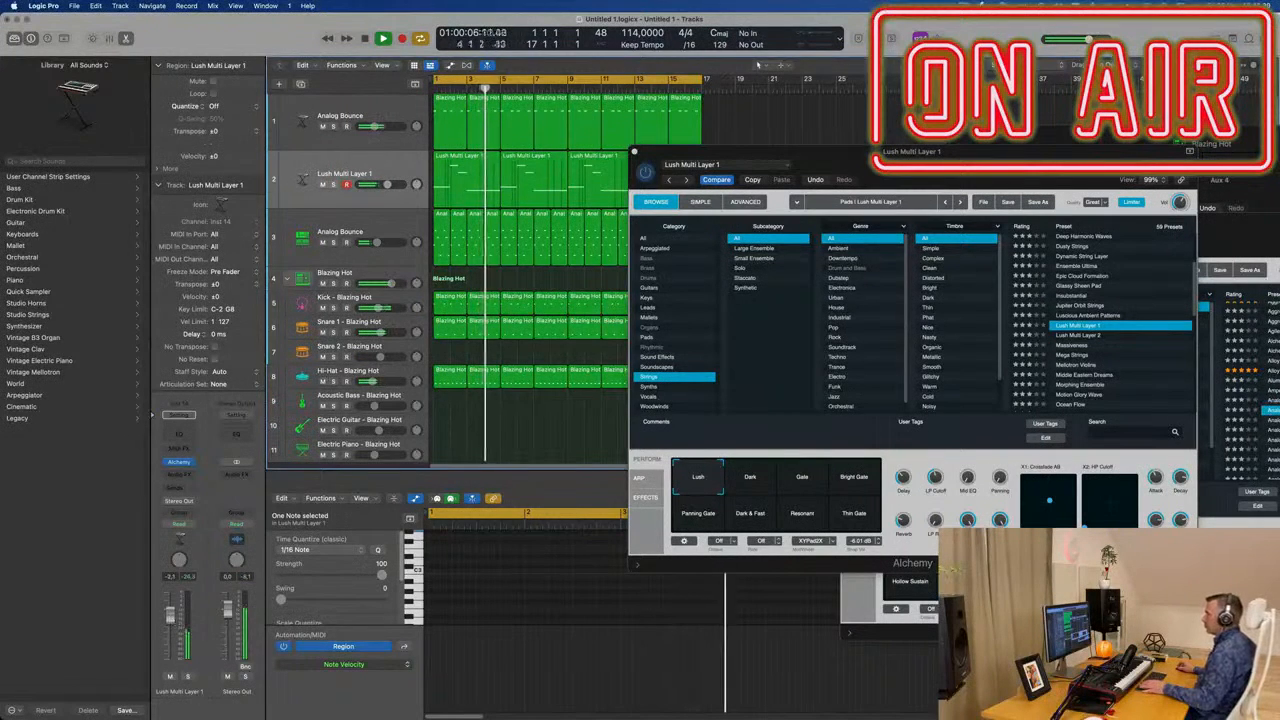
click(850, 482)
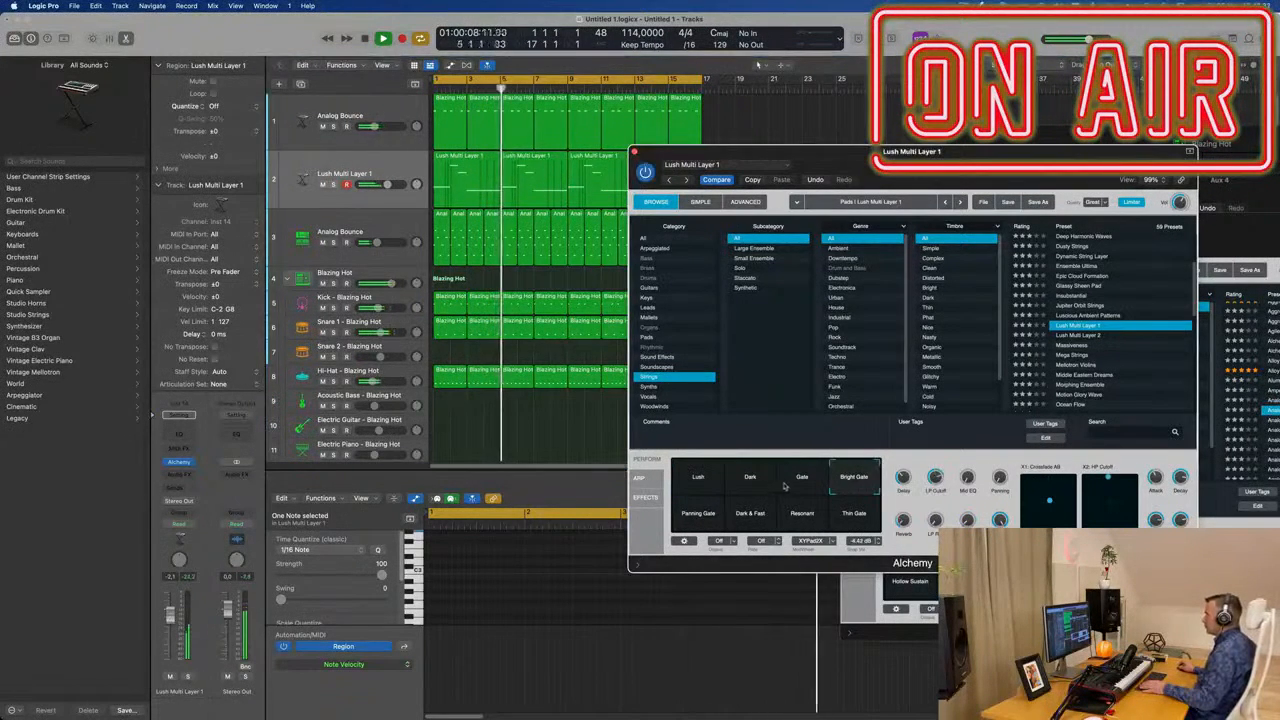
click(786, 486)
click(749, 483)
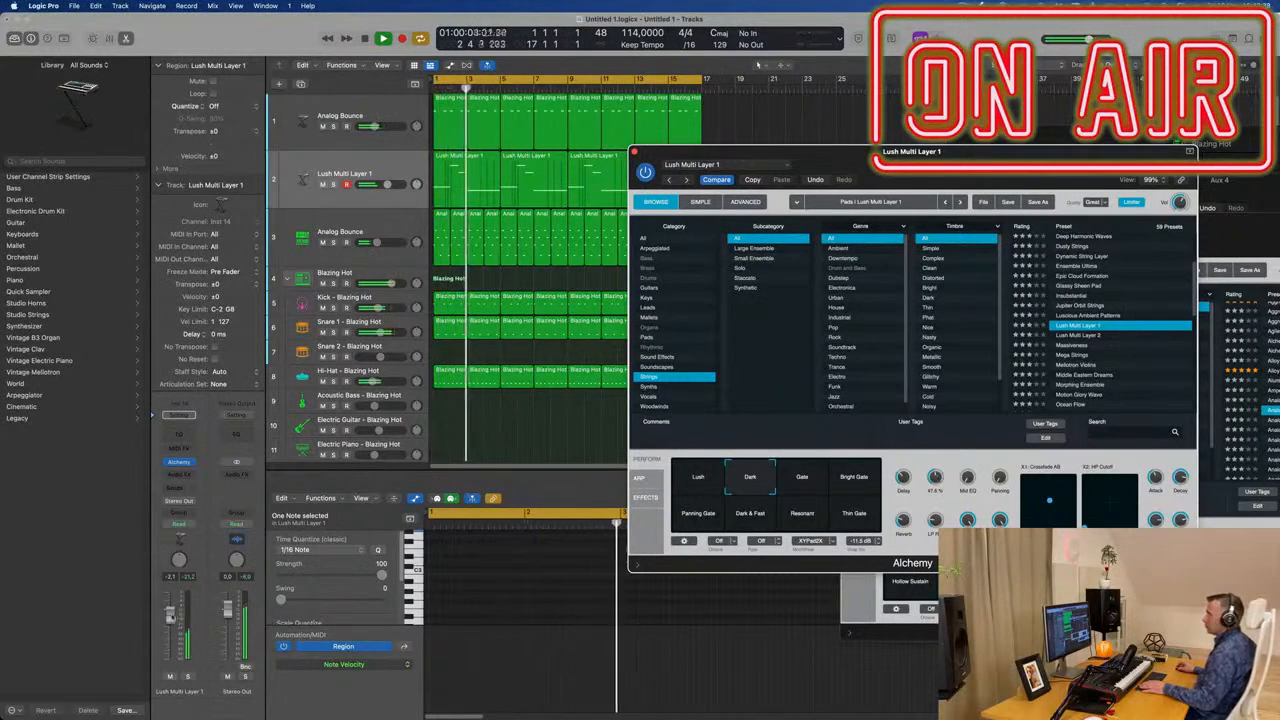
- Close the Lush Multi Layer 1 Alchemy window and the Blazing Hot Drum Machine Designer window
drag(800, 152, 926, 119)
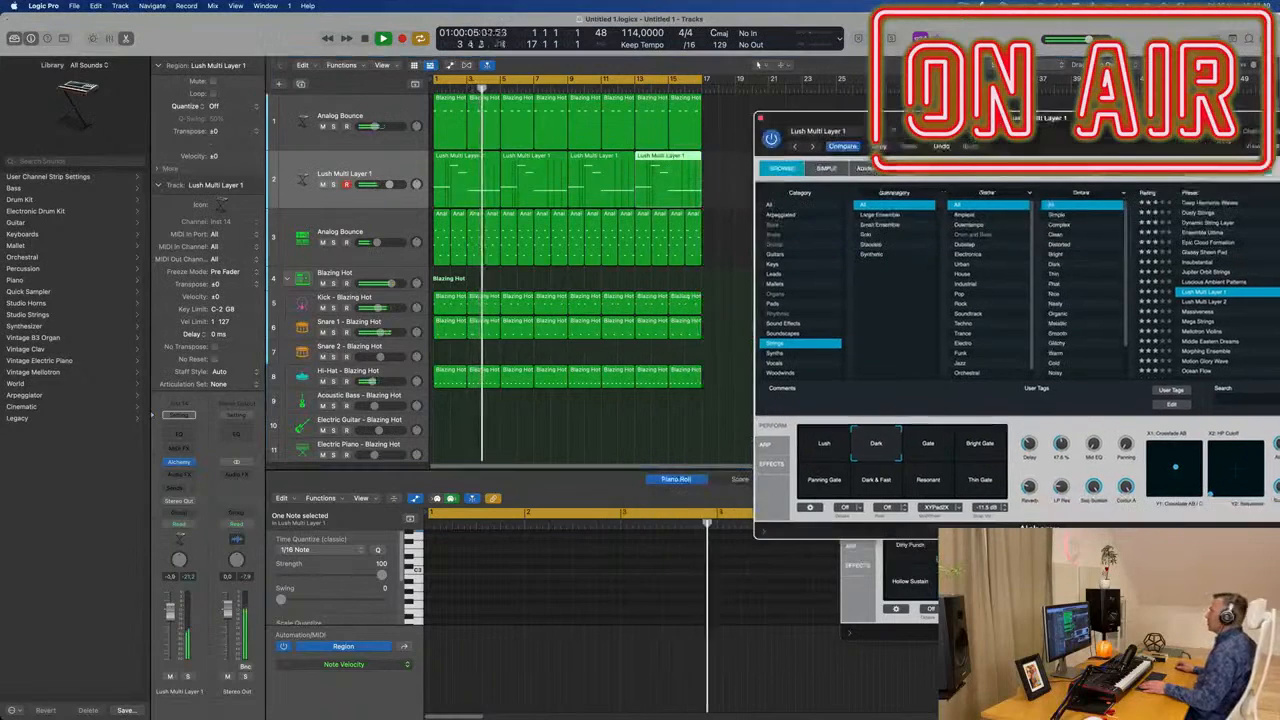
click(1024, 133)
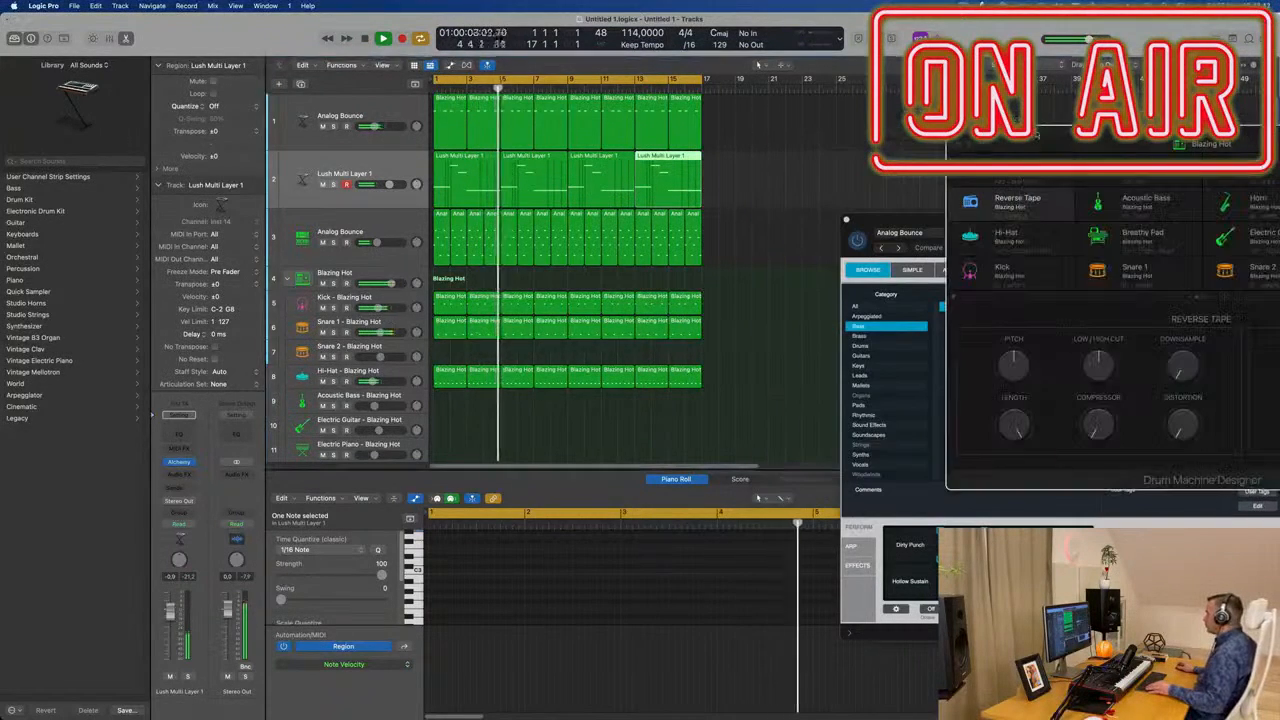
drag(1024, 133, 843, 133)
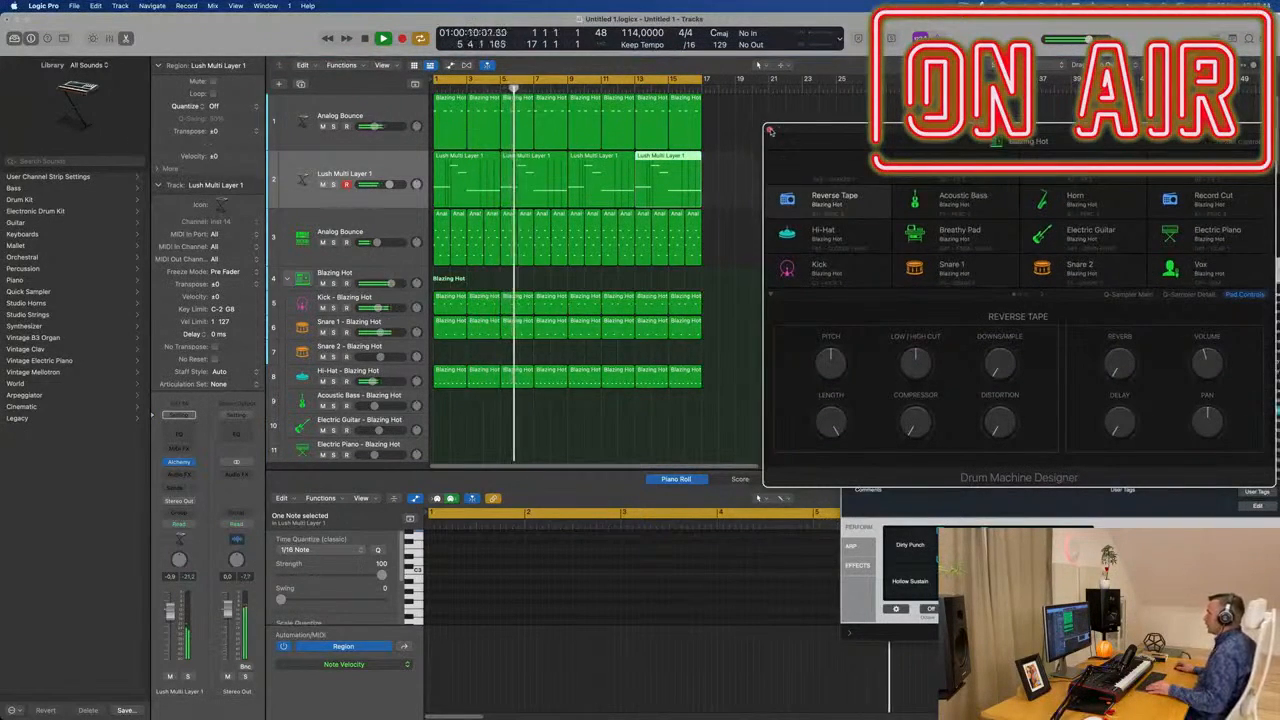
click(769, 131)
- Clear the remaining plug-in windows from the screen, closing SilverVerb on Aux 4 and the Analog Bounce Alchemy
drag(1033, 224, 677, 269)
drag(1197, 245, 804, 237)
click(491, 224)
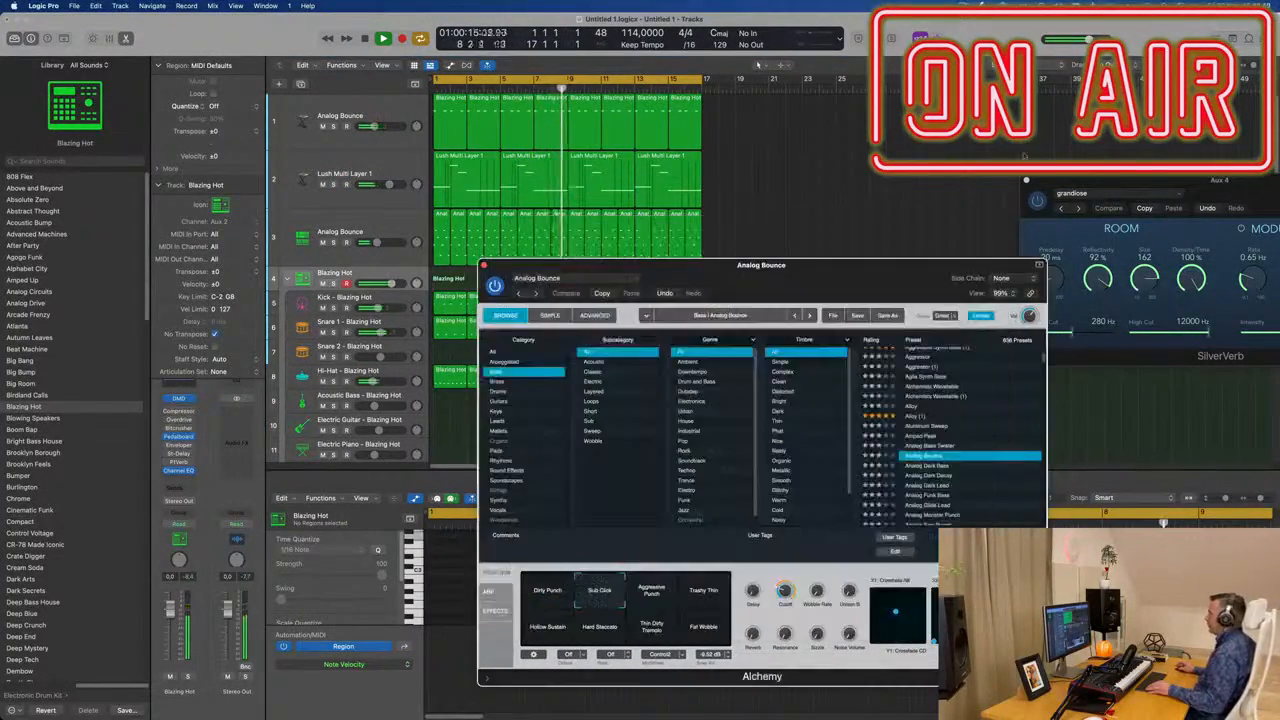
drag(1136, 182, 764, 155)
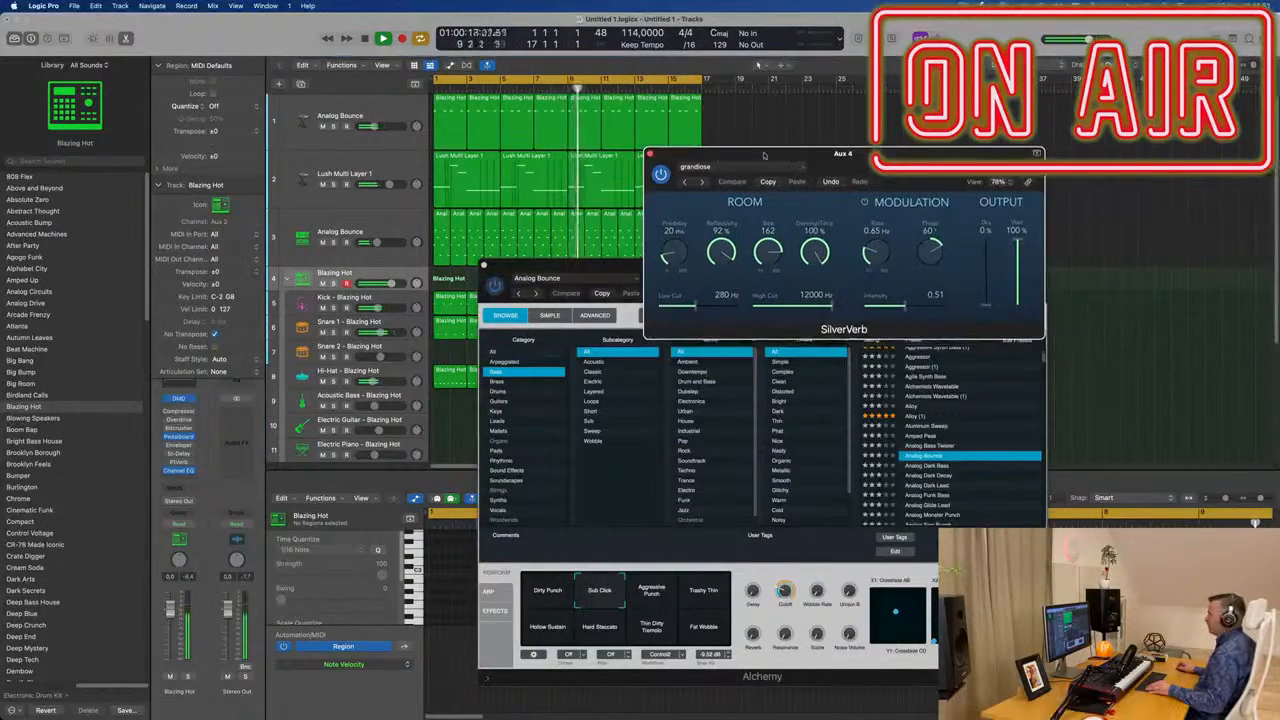
click(648, 153)
drag(560, 268, 714, 96)
scroll(360, 300, down, 5)
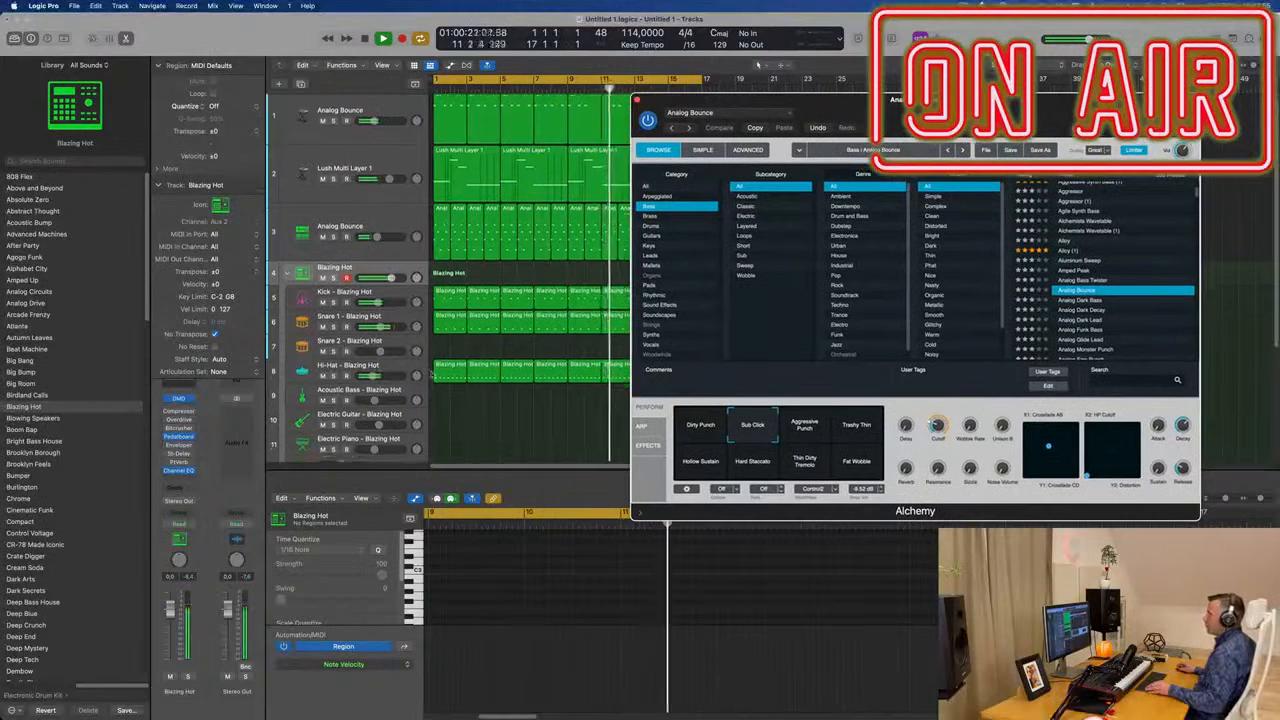
key(super+w)
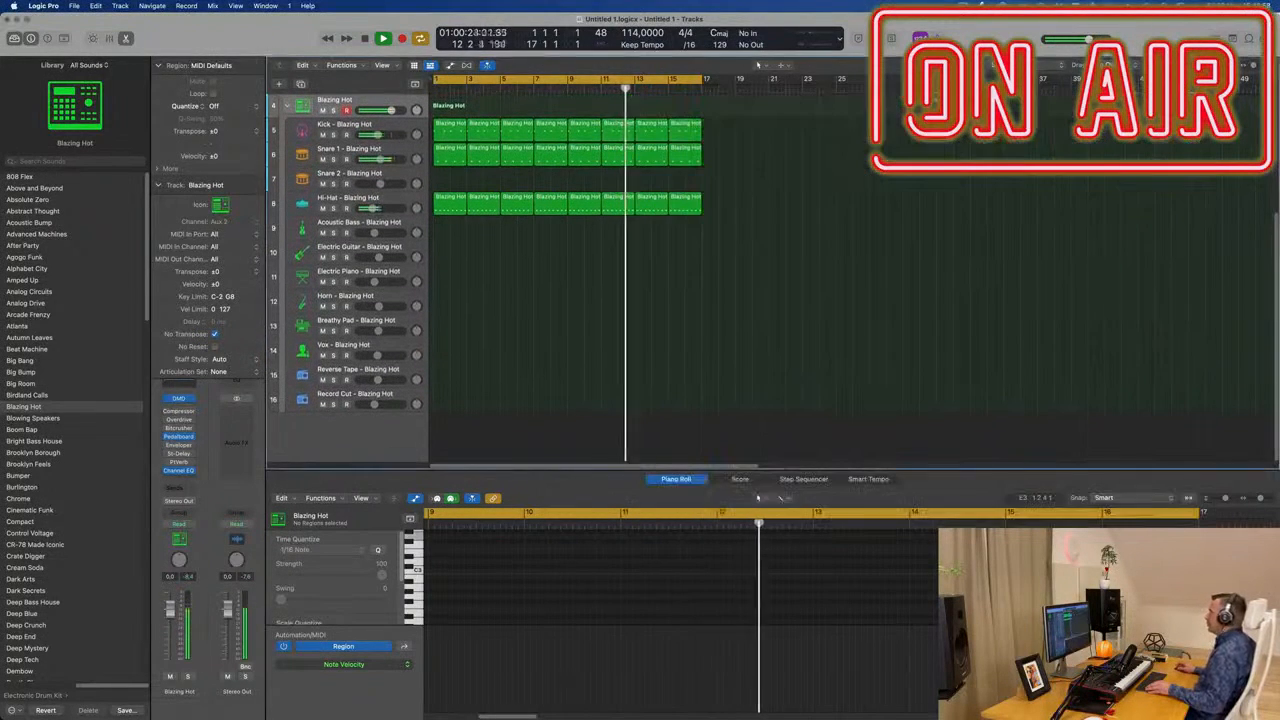
- Open the Apple Loops browser and browse the drum loops as far as the 70s Street Drumset and 80s Pop Beat entries
click(1248, 38)
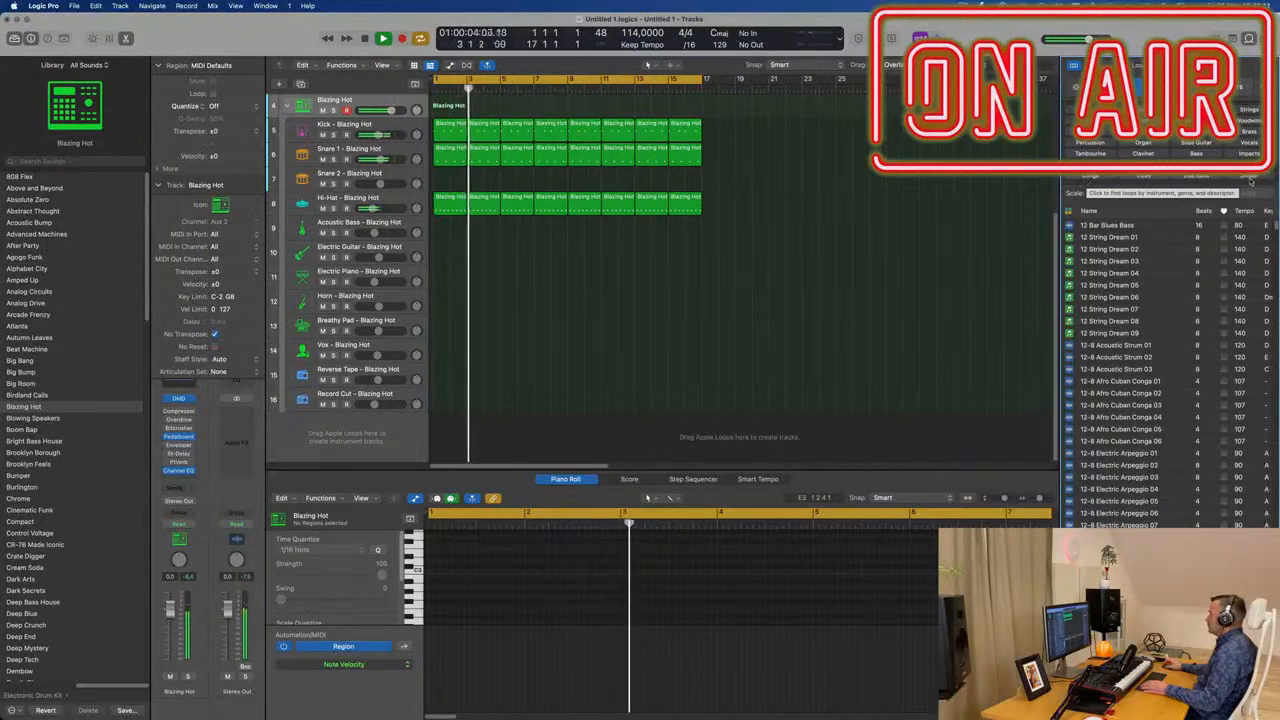
scroll(1160, 375, down, 10)
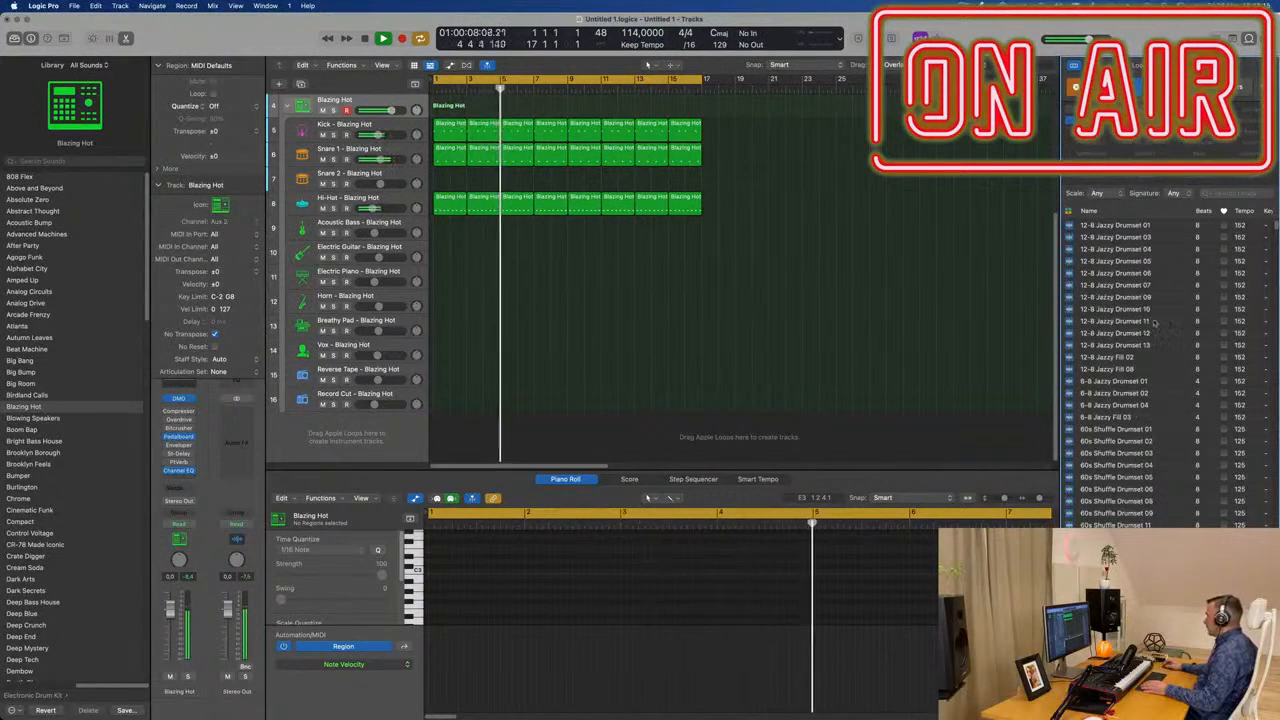
scroll(1137, 416, down, 10)
scroll(1156, 317, down, 5)
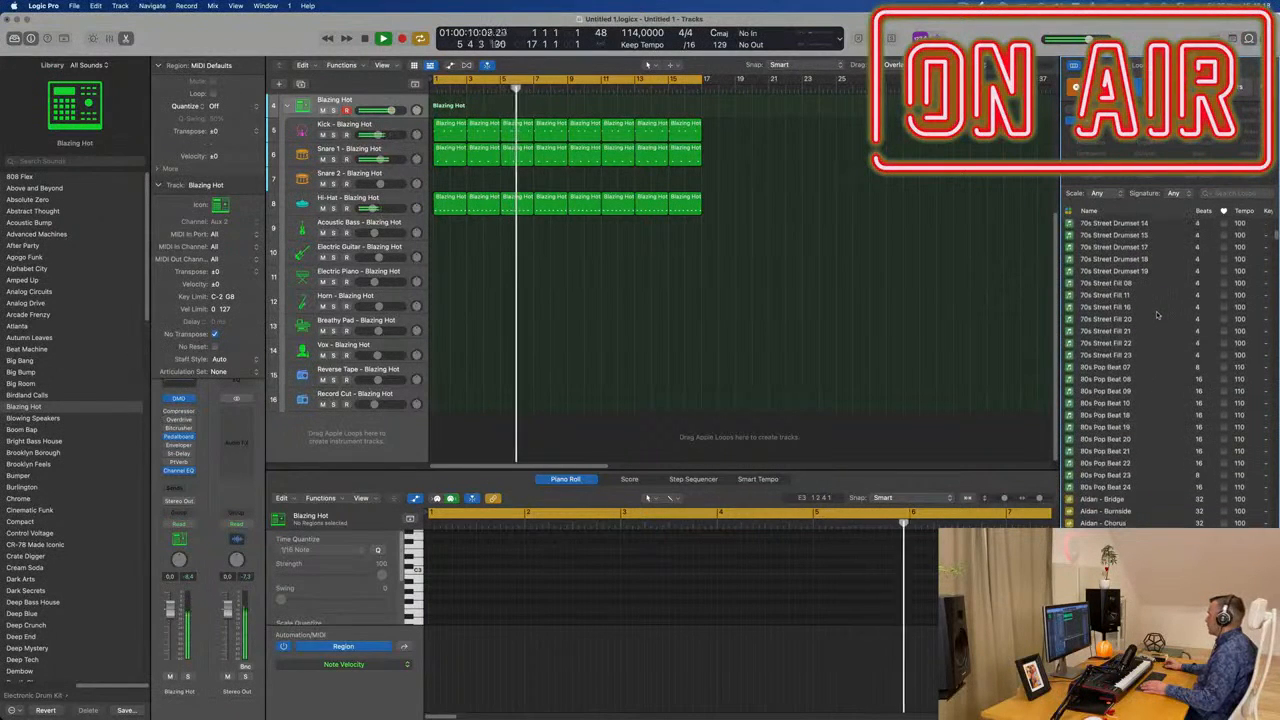
scroll(1159, 316, up, 2)
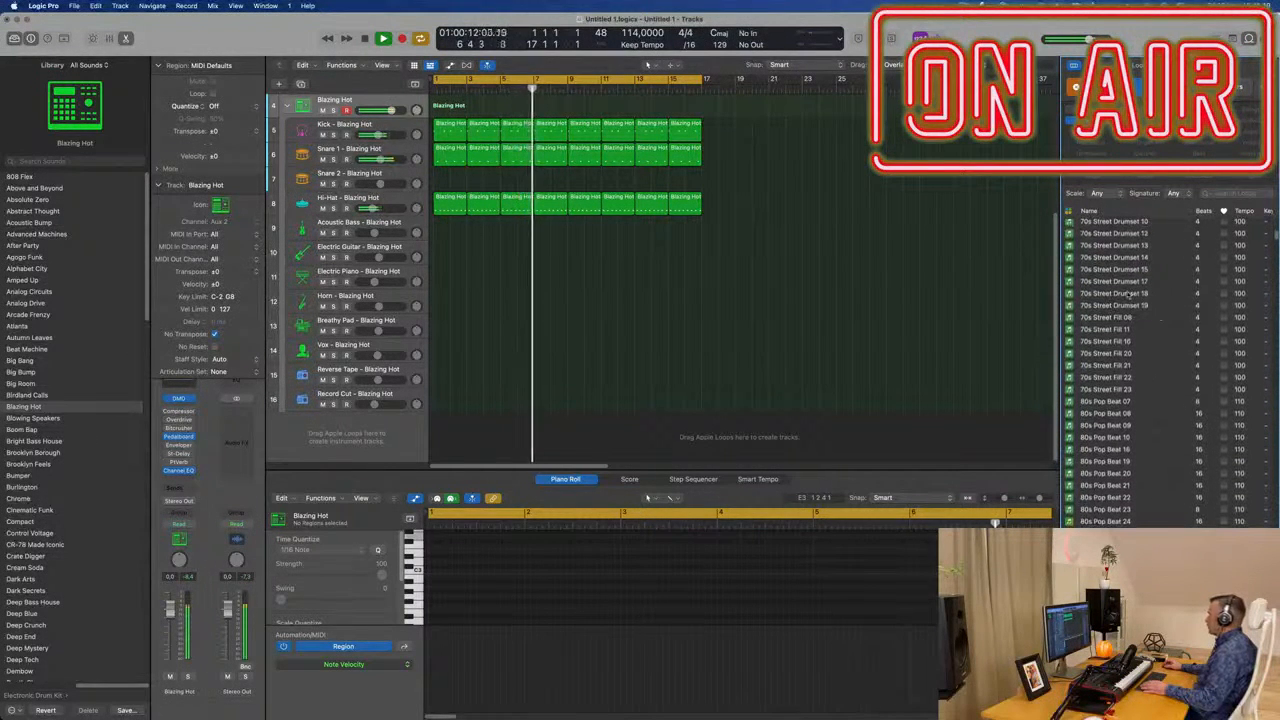
- Audition the 70s Street Drumset 19 and 70s Street Fill 20 loops against the playing beat
click(1128, 293)
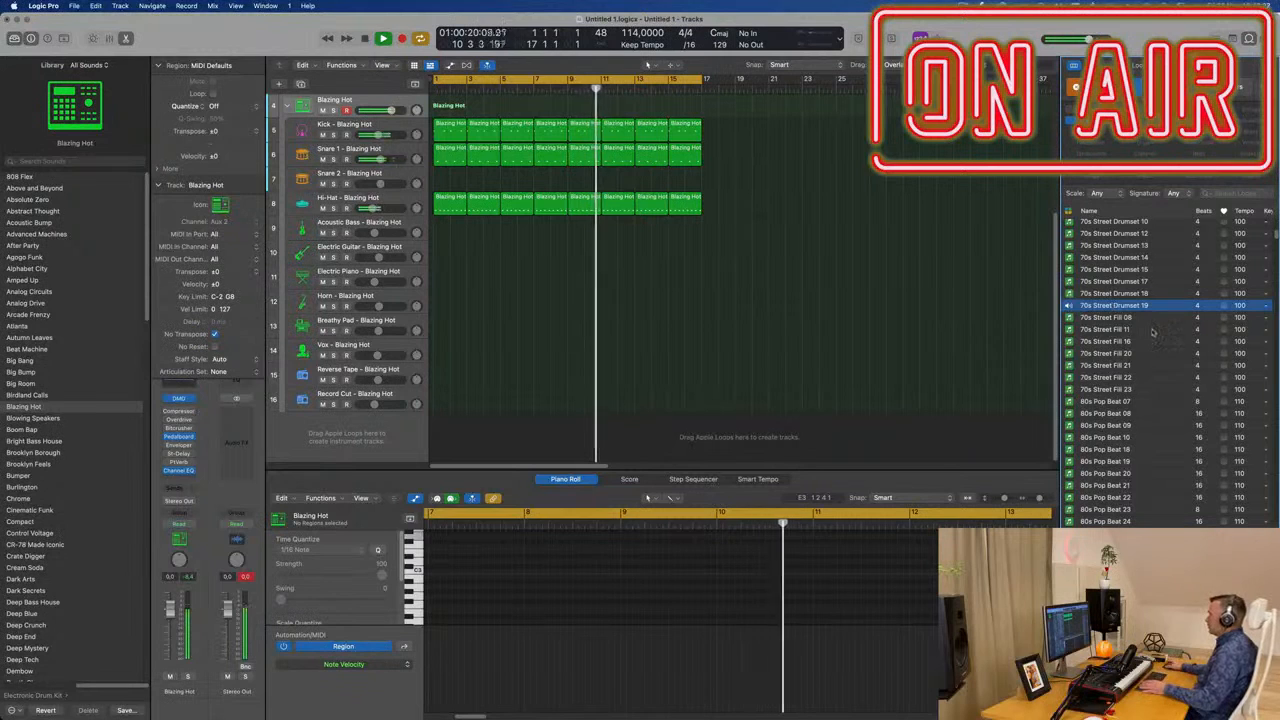
click(1088, 305)
scroll(1165, 376, down, 2)
click(1108, 294)
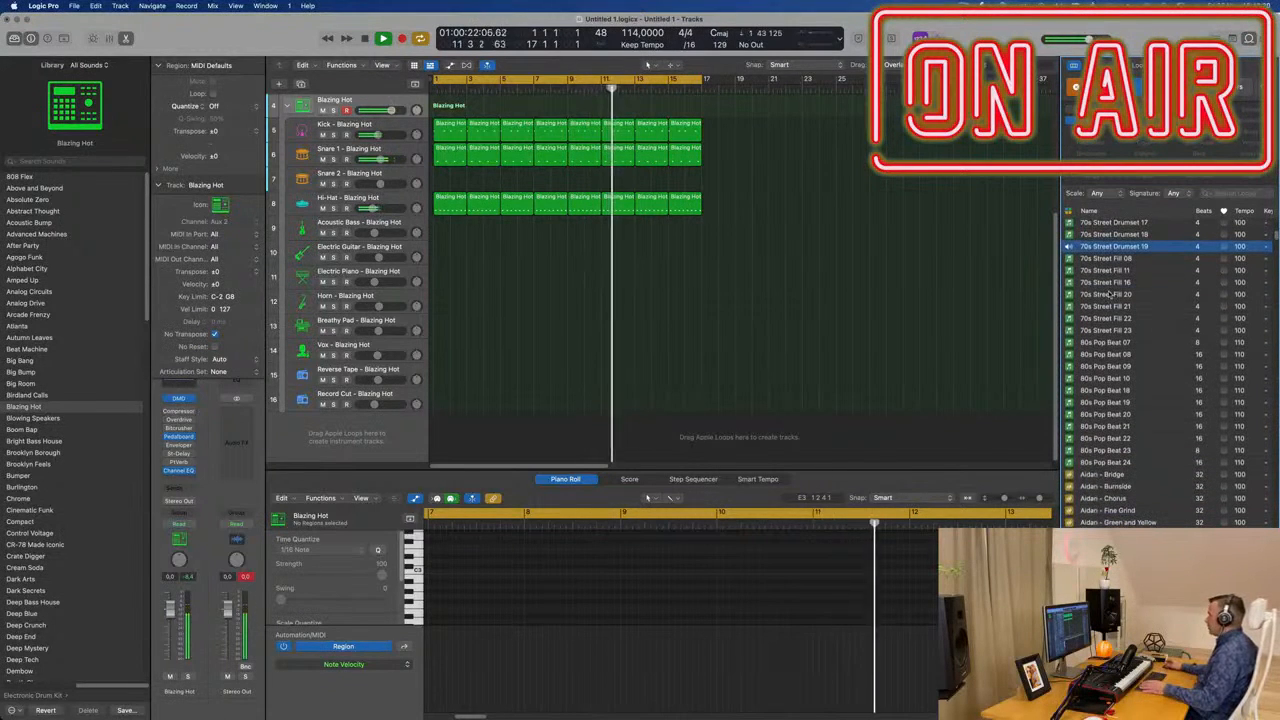
- Audition the Anders drum loops 11th Hour, Black Veil, Bridge, Chorus, Intro and Outro against the playing beat
scroll(1160, 360, down, 2)
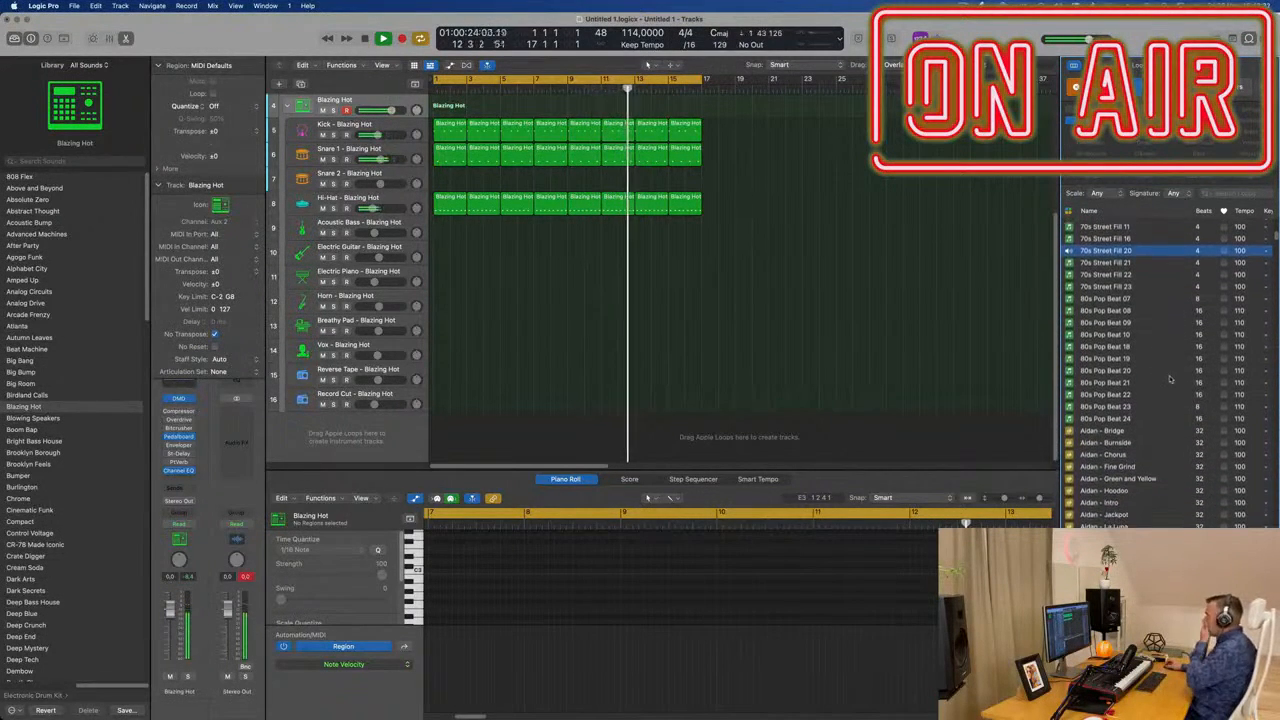
scroll(1172, 388, down, 10)
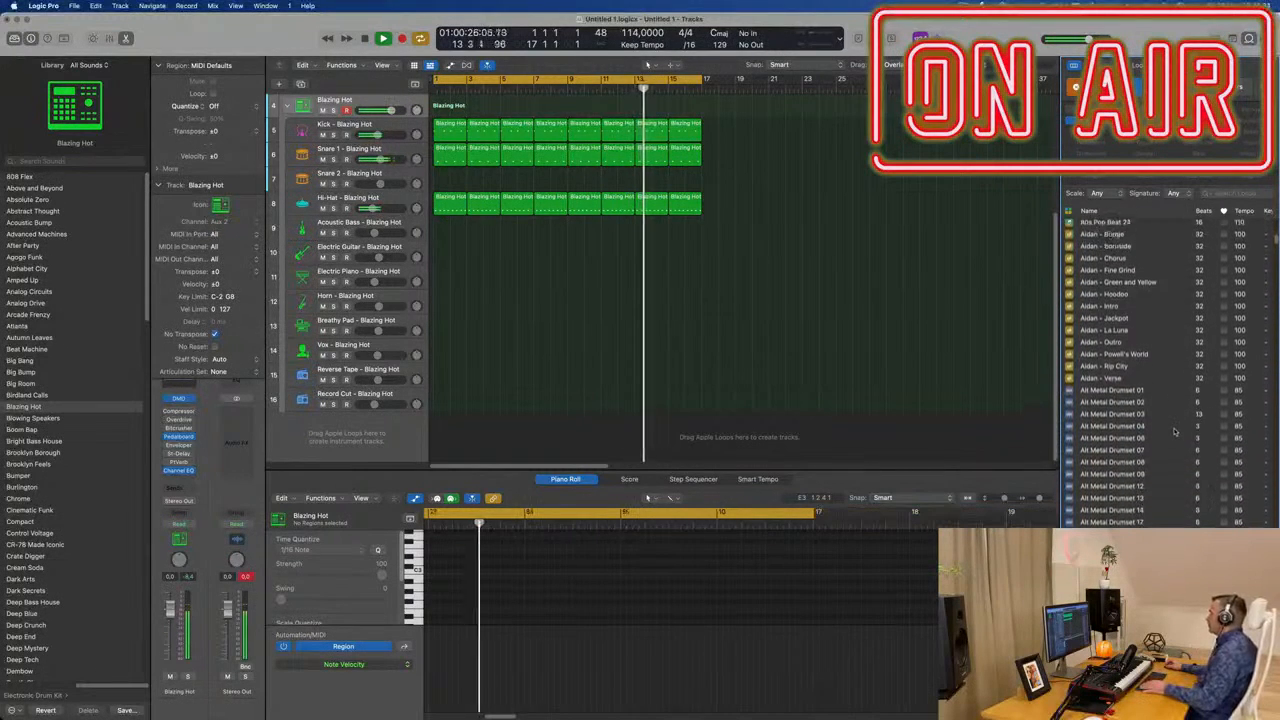
scroll(1173, 430, down, 3)
click(1175, 489)
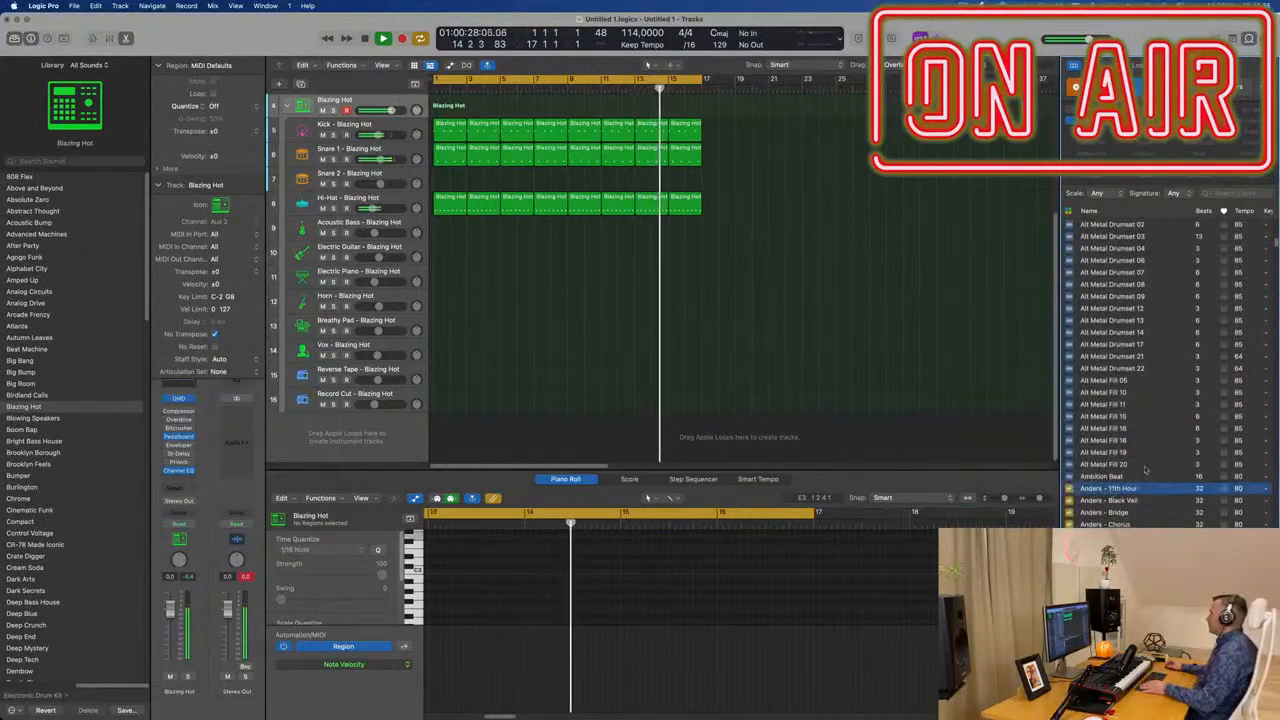
scroll(1177, 426, down, 2)
scroll(1176, 426, down, 5)
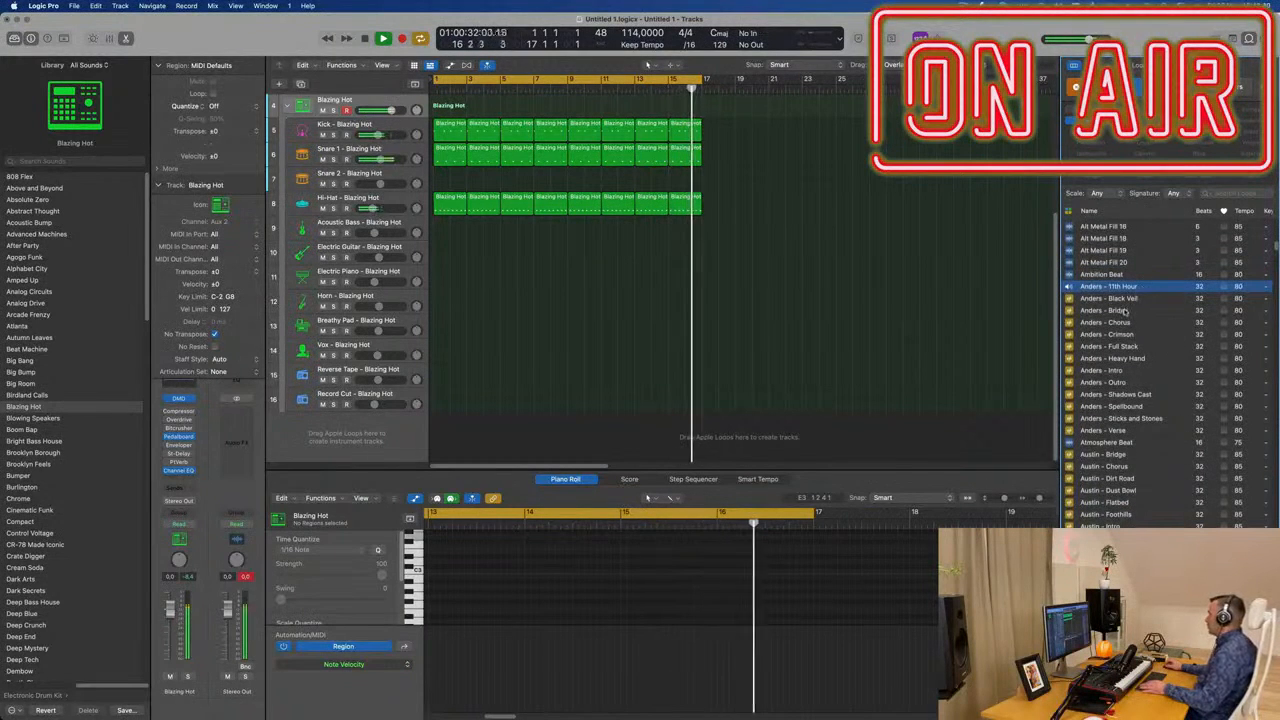
click(1100, 299)
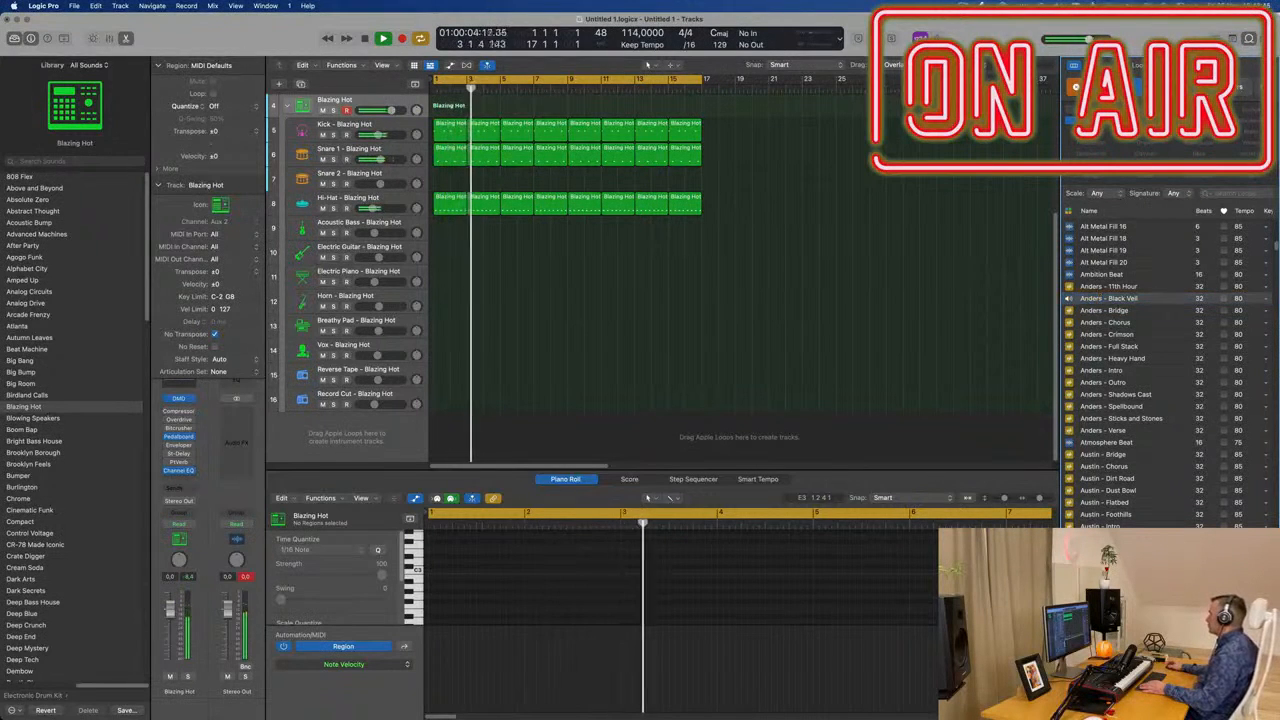
click(1104, 311)
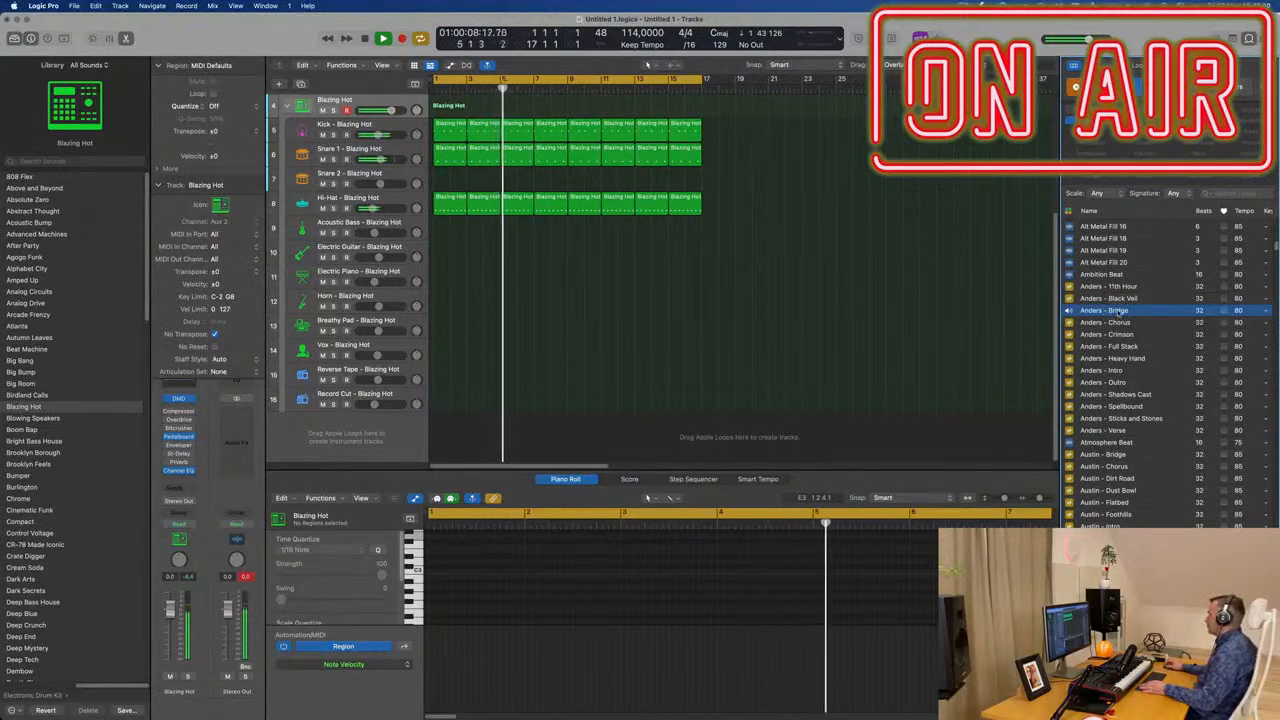
click(1123, 323)
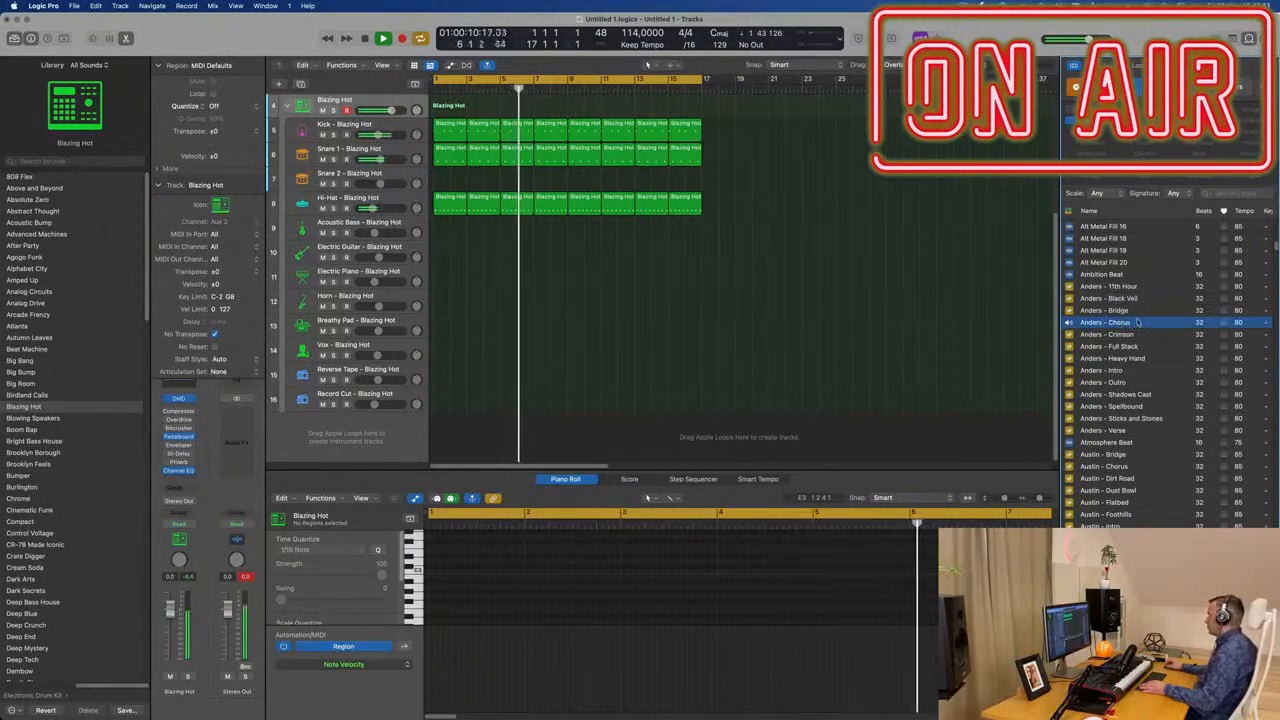
click(1105, 371)
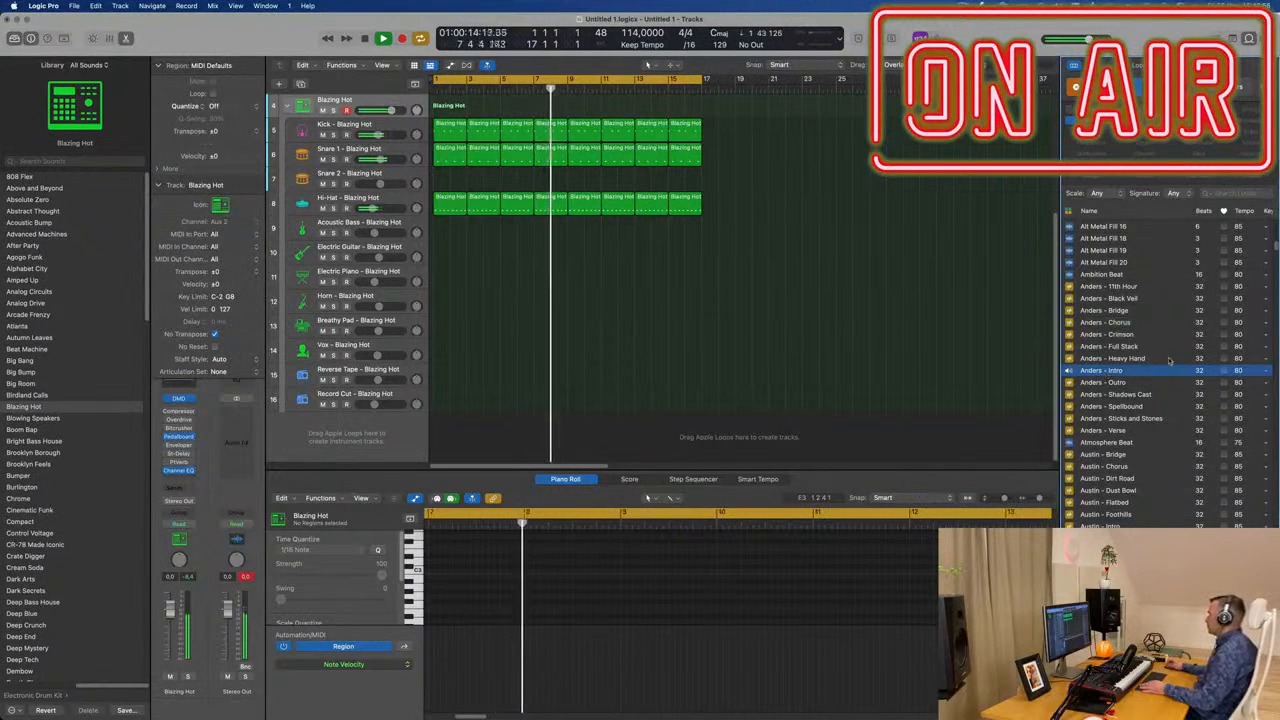
click(1116, 383)
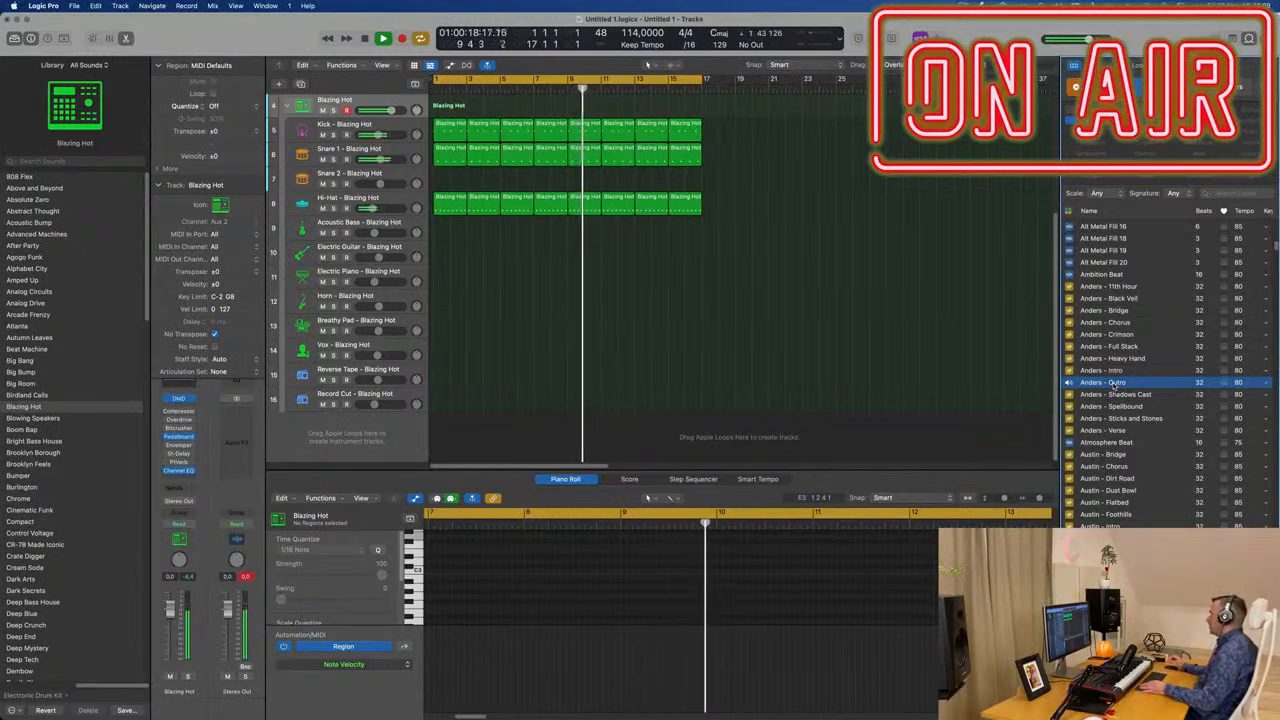
- Audition the Austin drum loops Bridge, Chorus, Flatbed, Foothills and Verse against the playing beat
scroll(1118, 390, down, 2)
click(1122, 401)
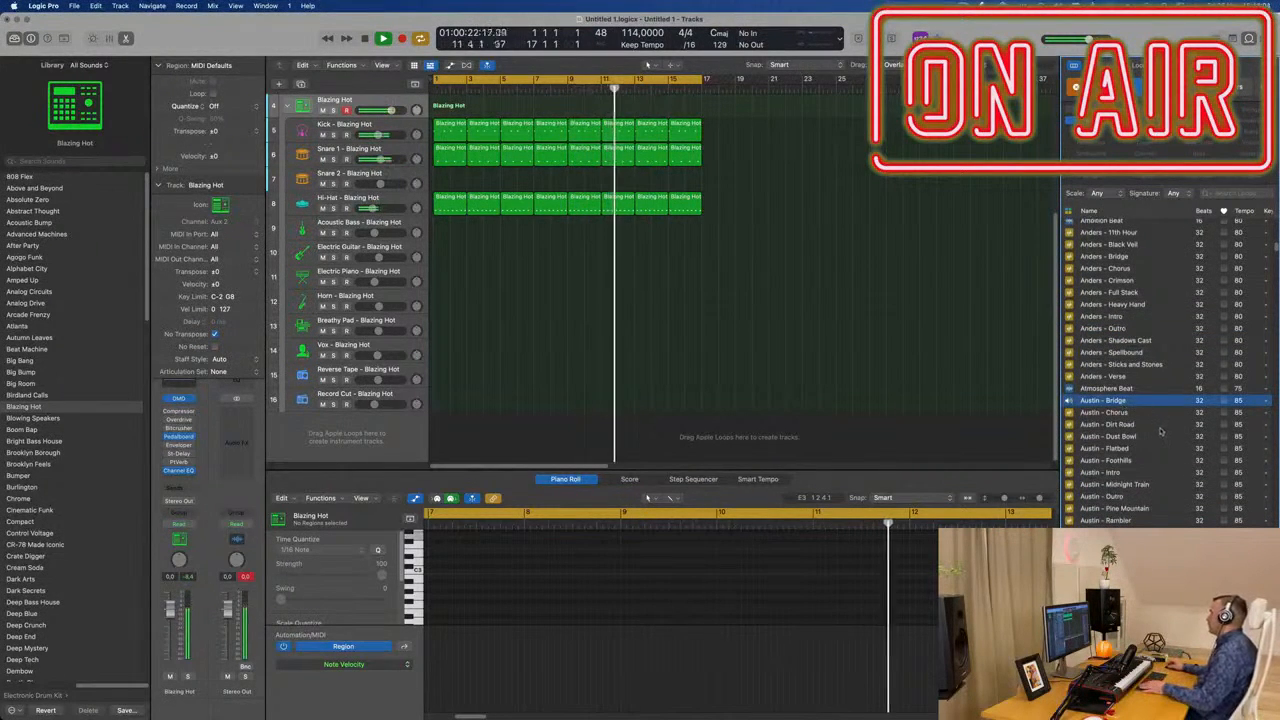
scroll(1160, 431, down, 1)
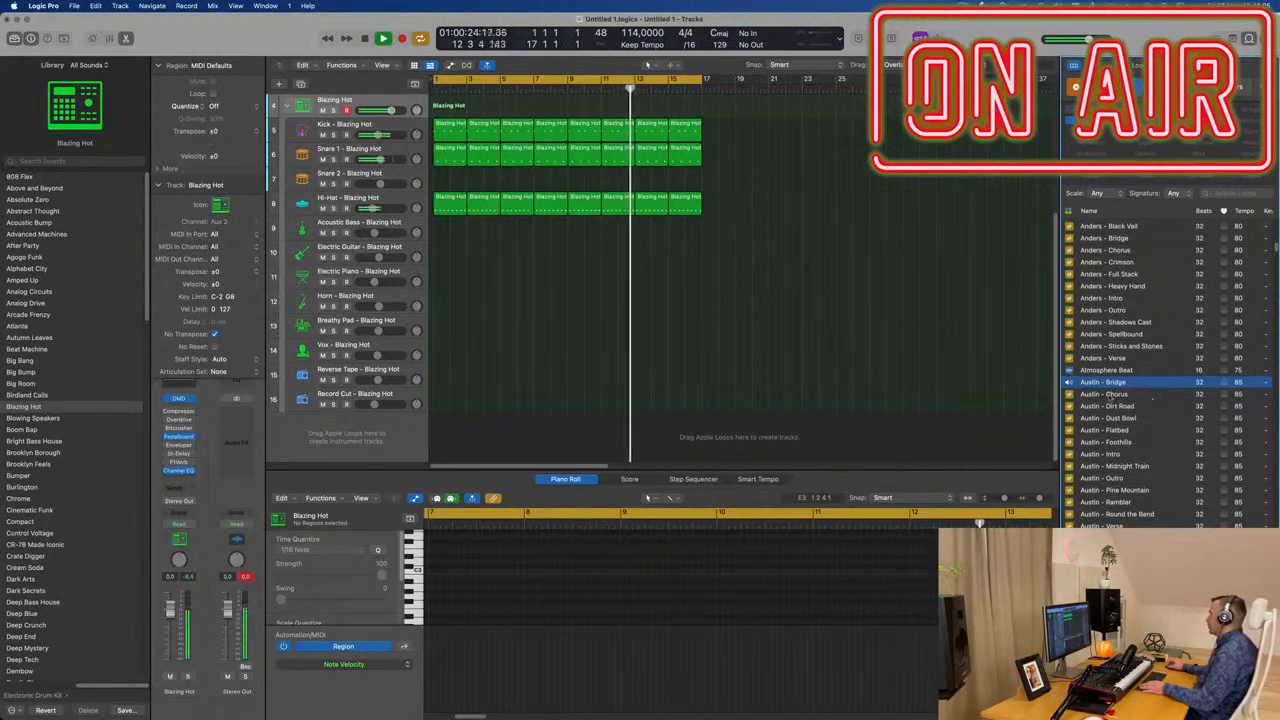
click(1110, 395)
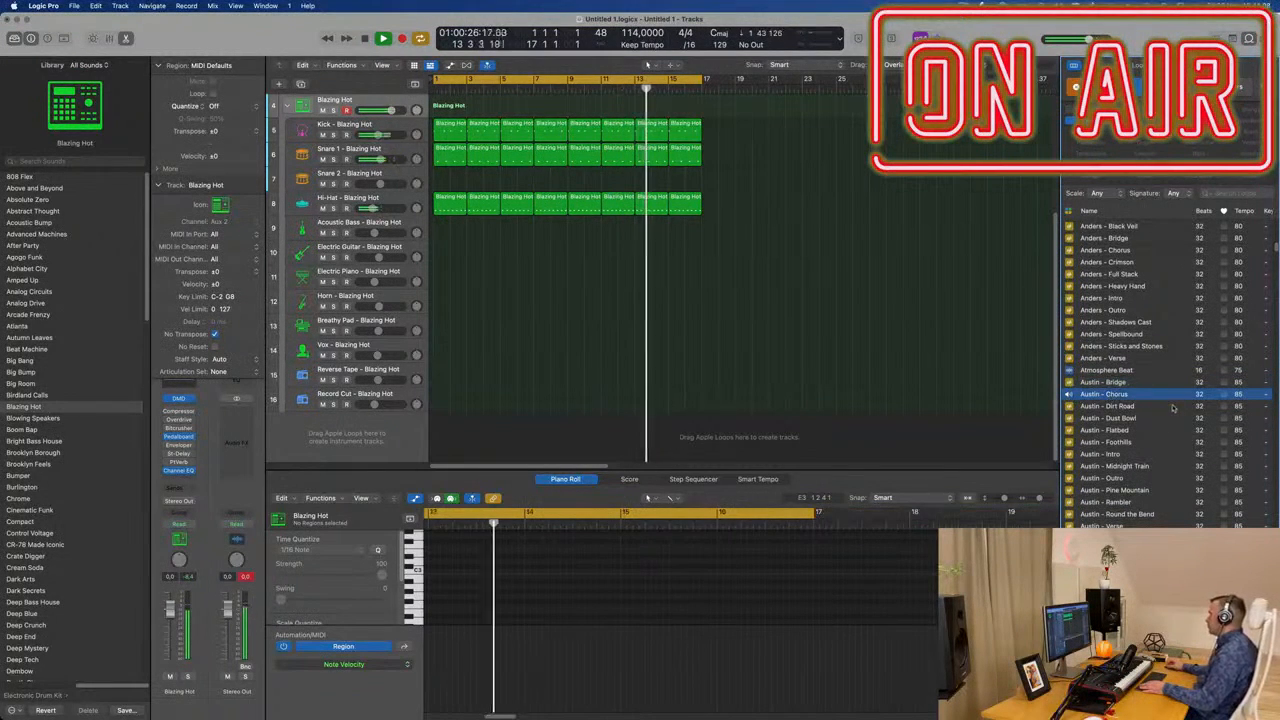
scroll(1150, 400, down, 3)
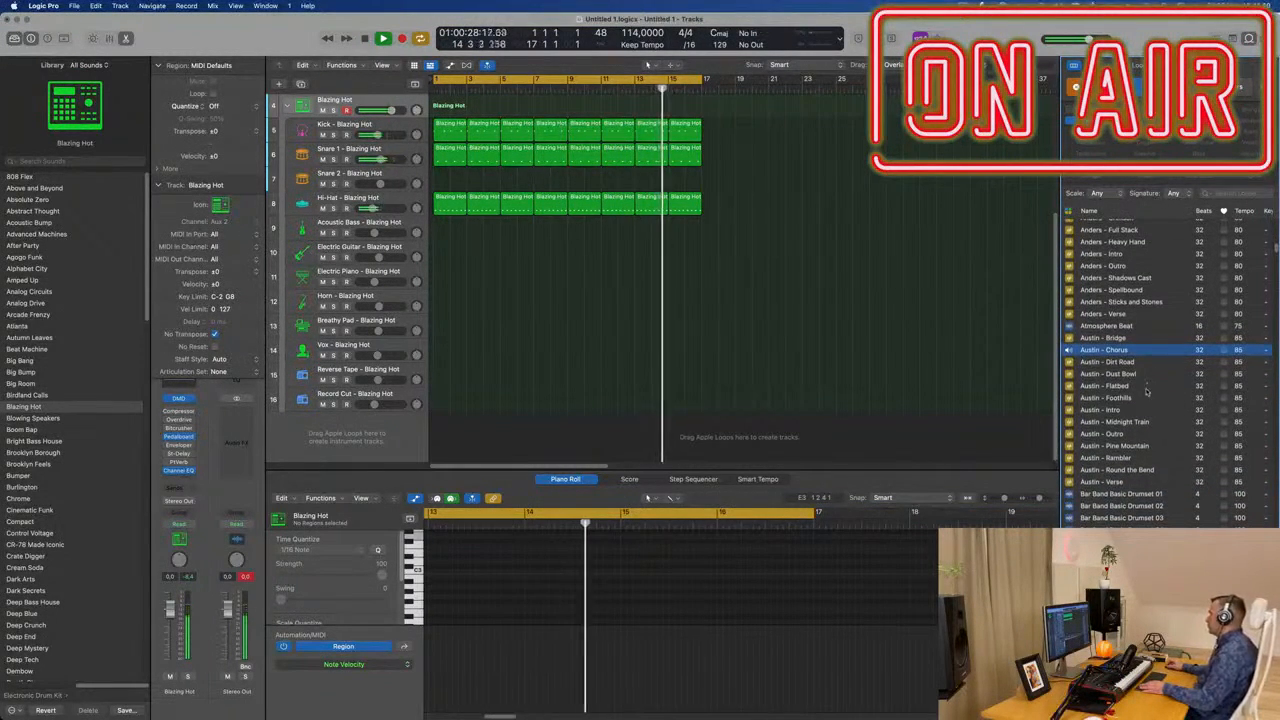
click(1110, 386)
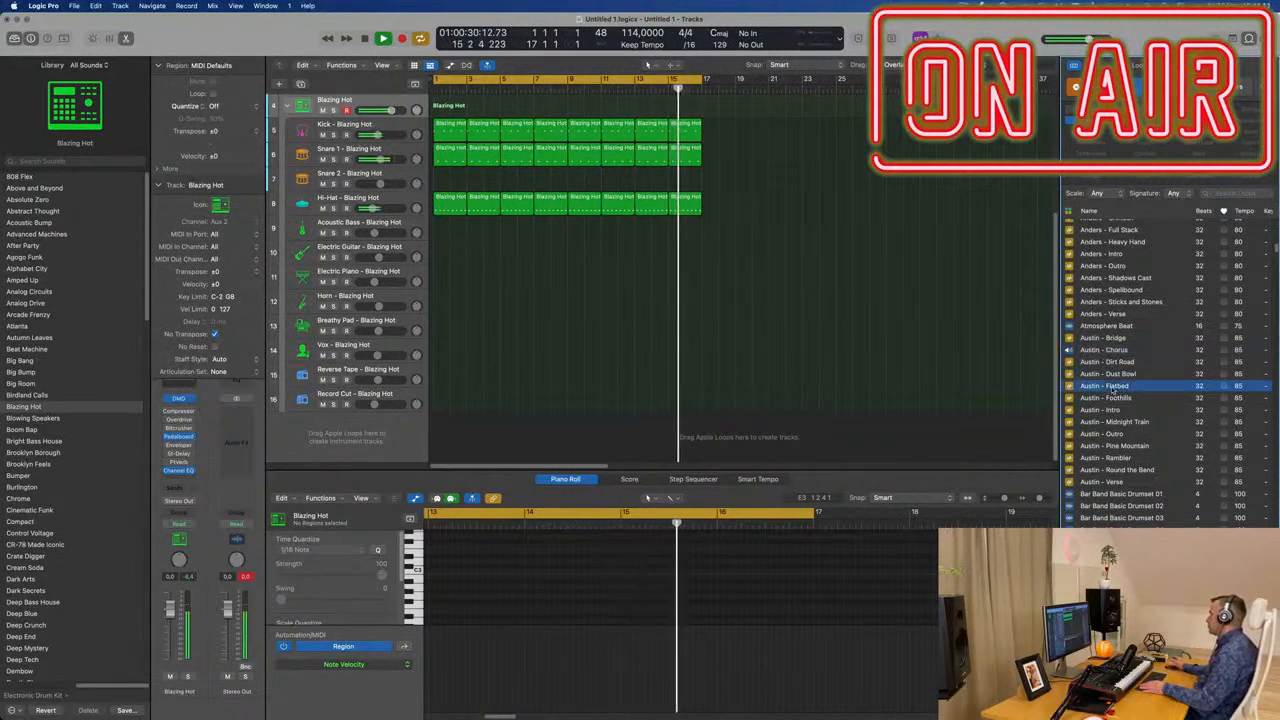
scroll(1152, 393, down, 1)
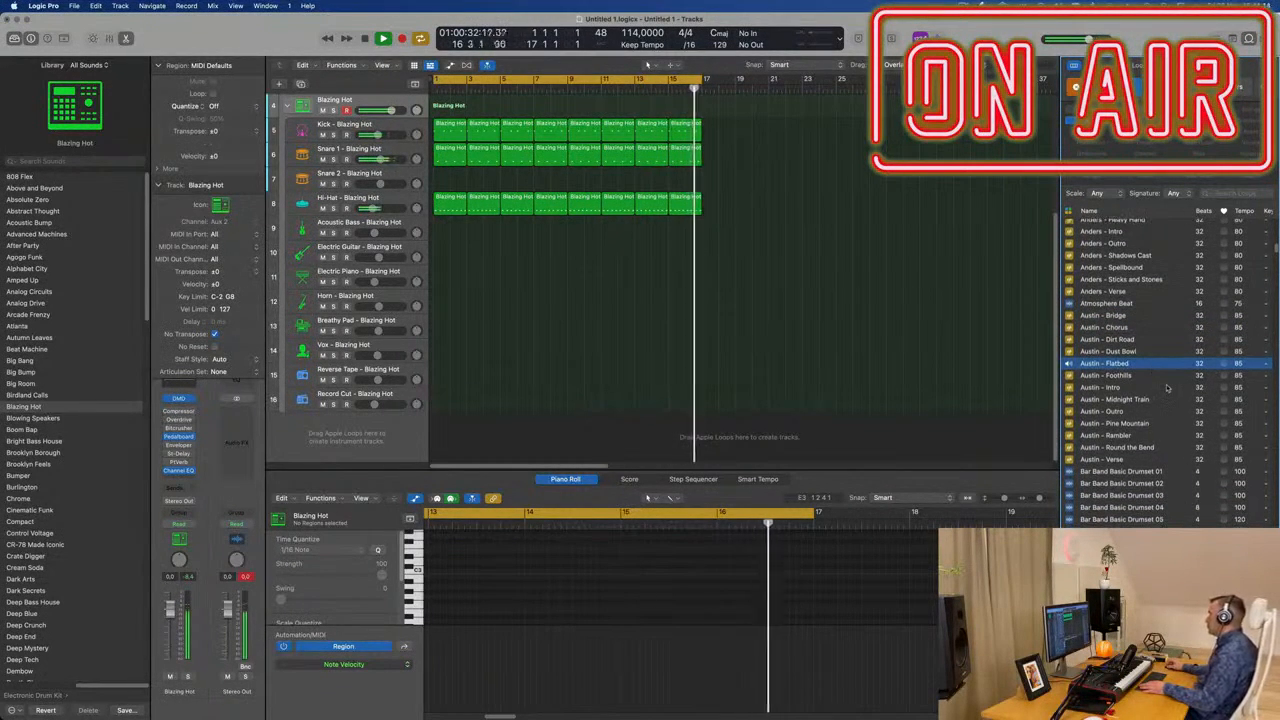
scroll(1140, 385, down, 3)
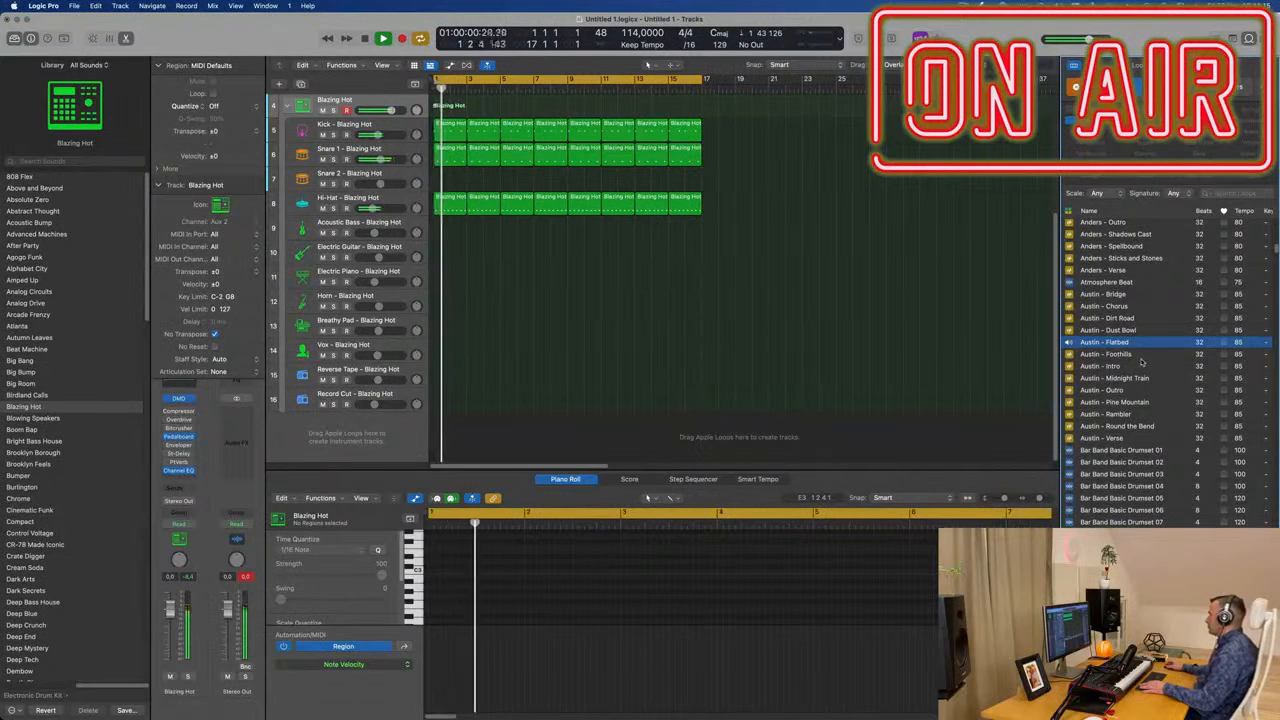
click(1125, 355)
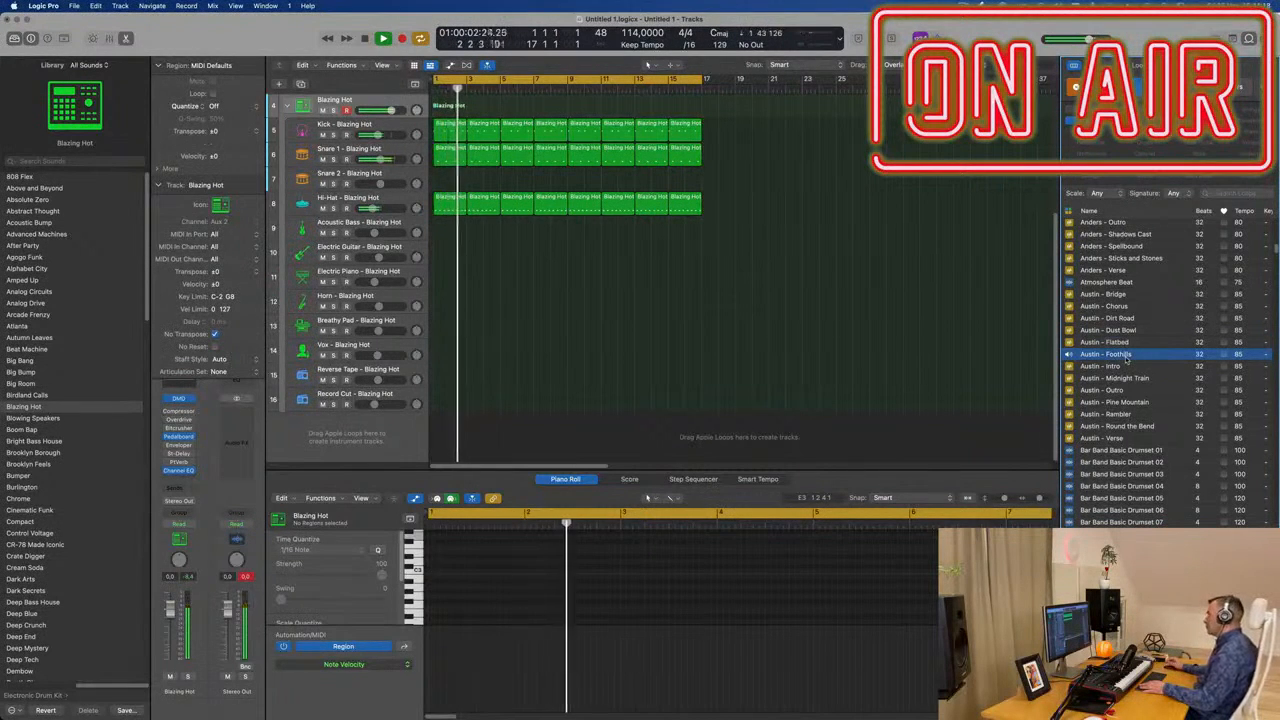
scroll(1160, 378, down, 4)
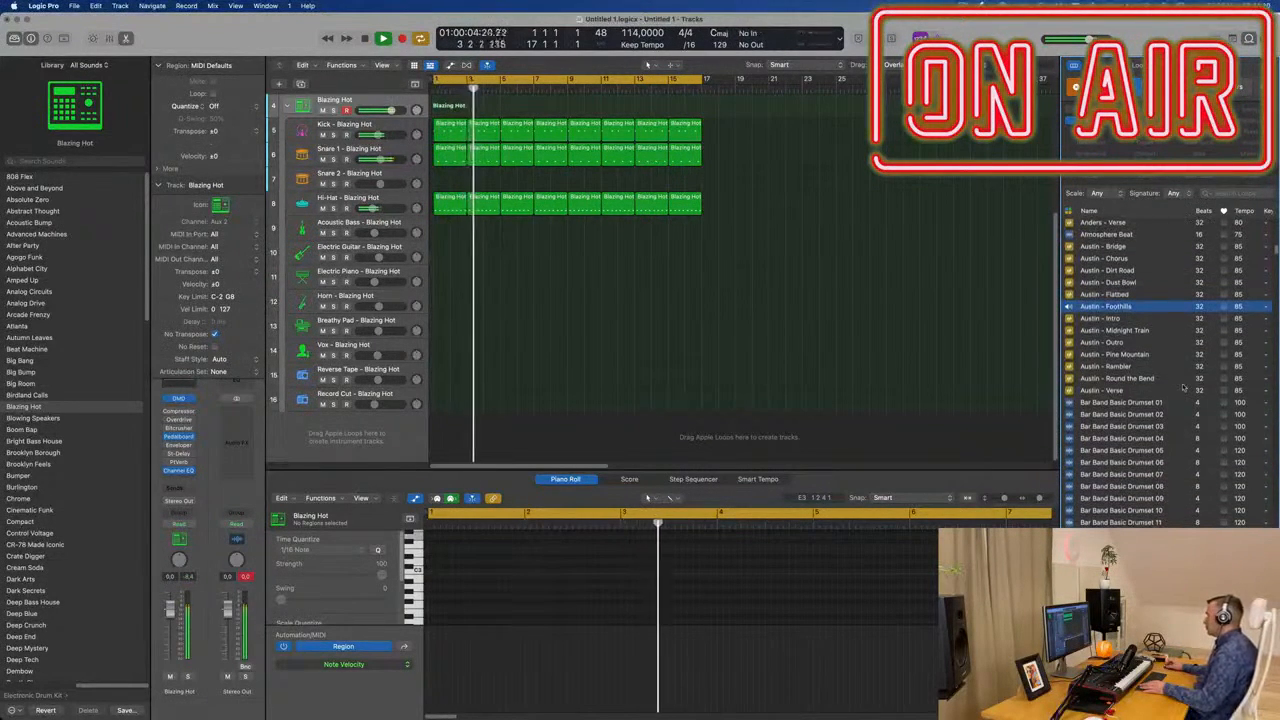
scroll(1140, 378, down, 2)
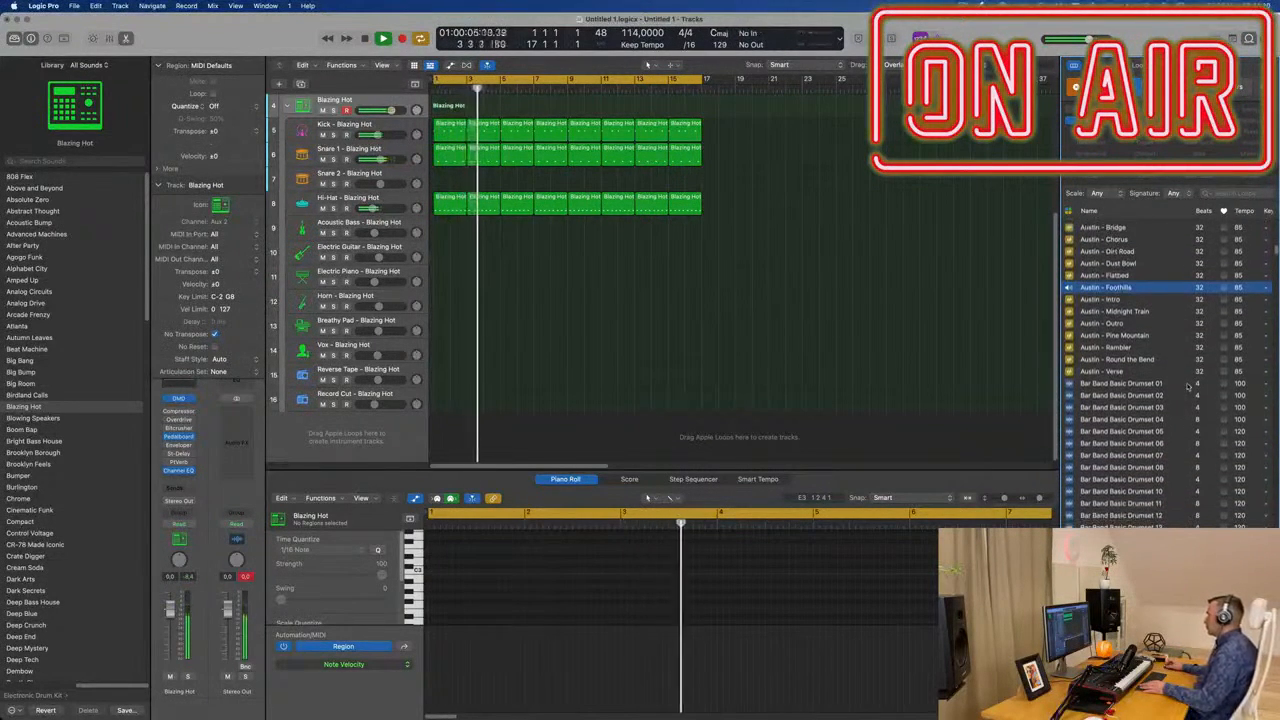
click(1111, 372)
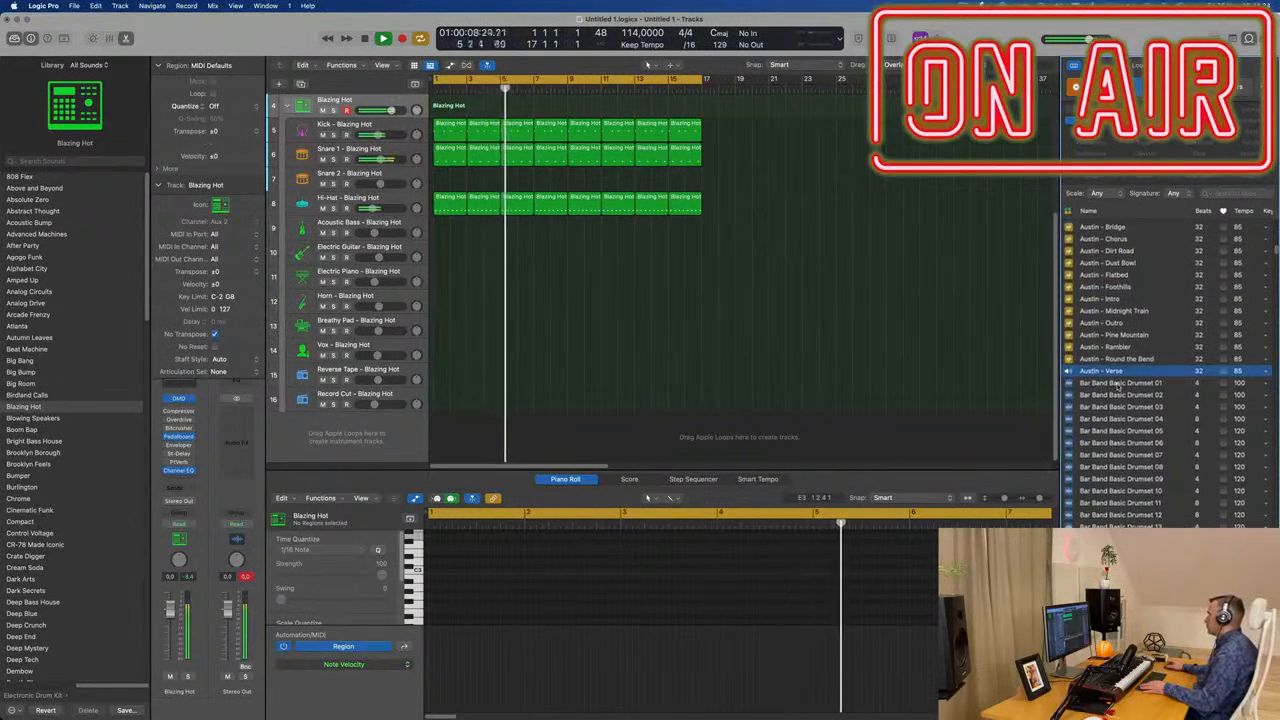
- Audition the Bar Band Basic Drumset 01, Barricade Beat and Bavarian Drums 05 loops against the playing beat
click(1118, 385)
scroll(1162, 410, down, 5)
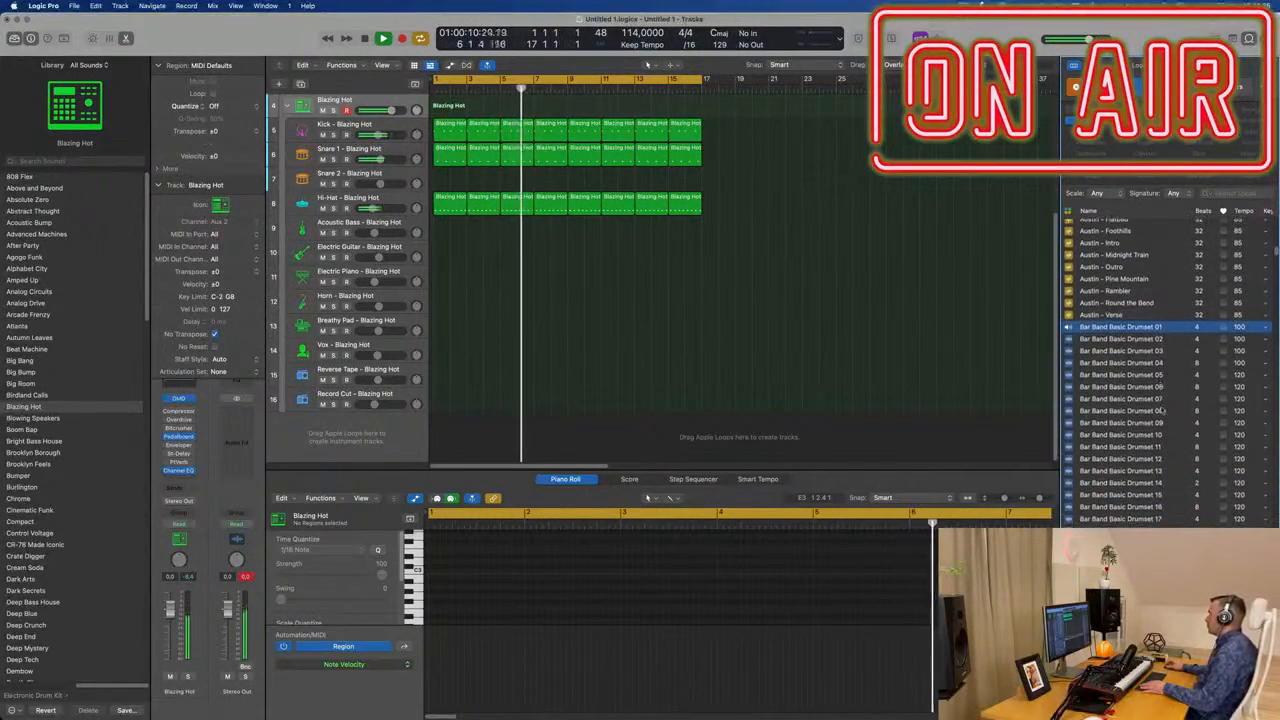
scroll(1165, 410, down, 9)
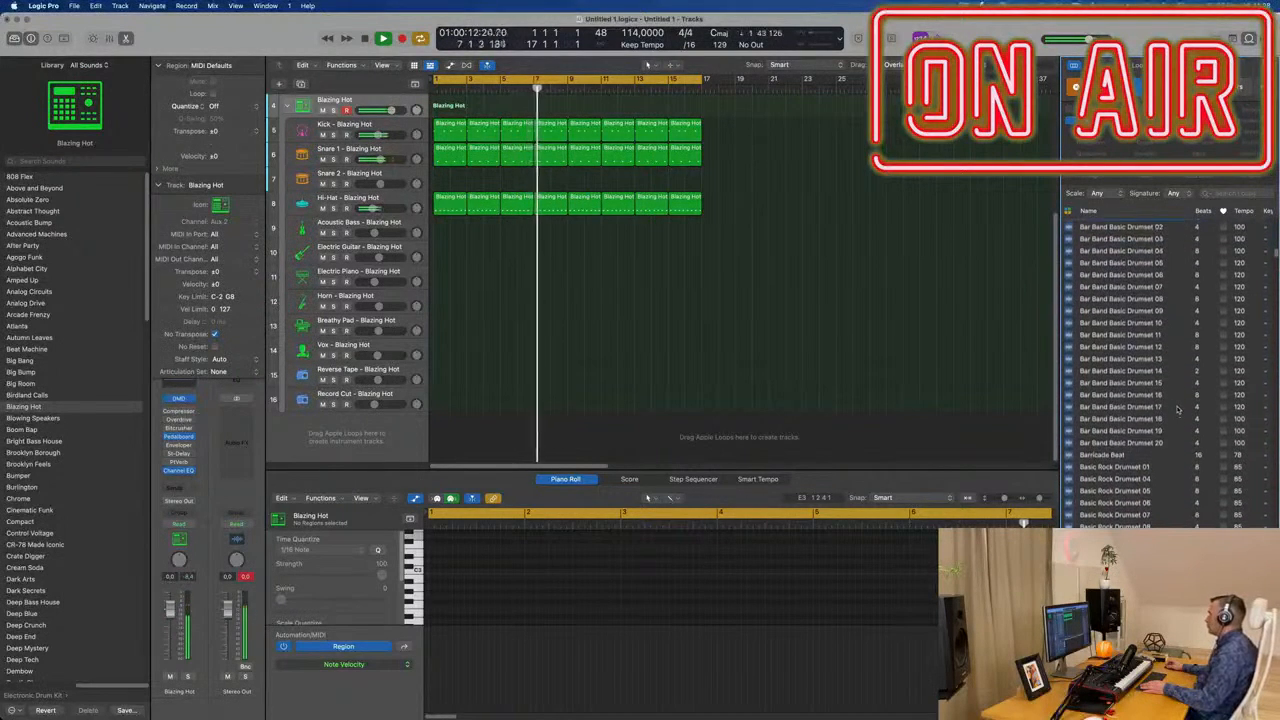
scroll(1178, 409, down, 2)
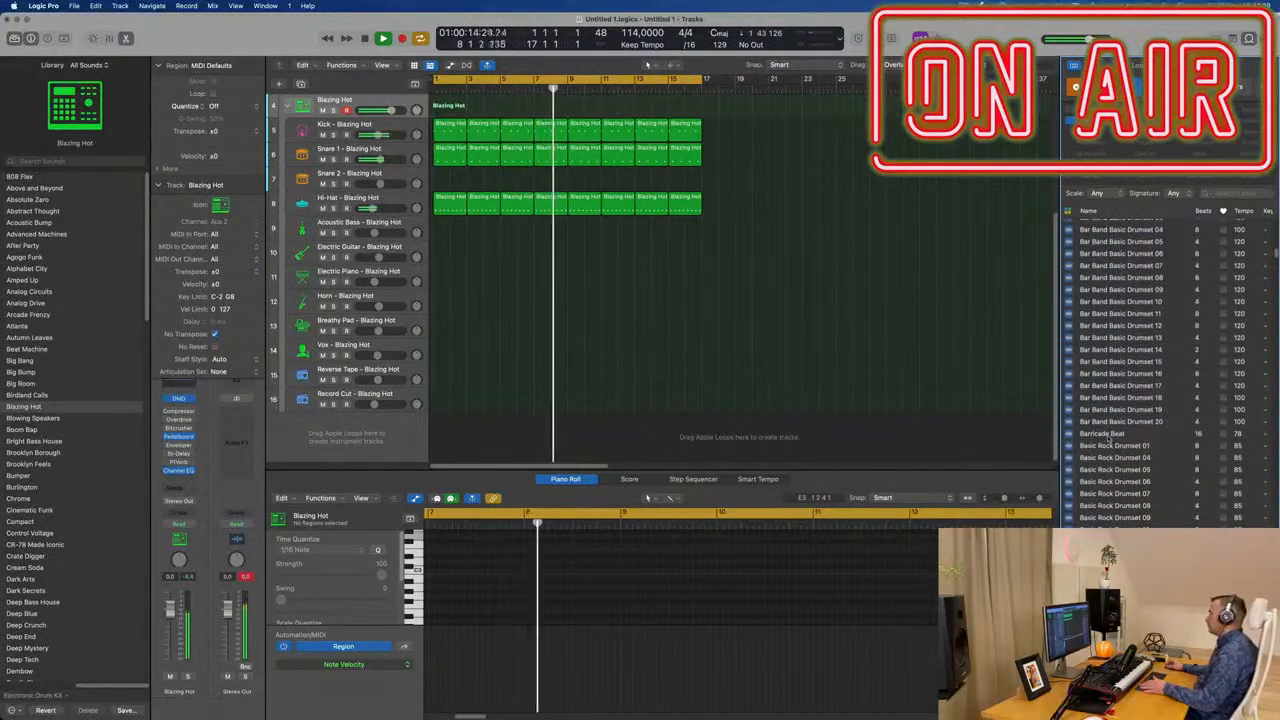
click(1110, 439)
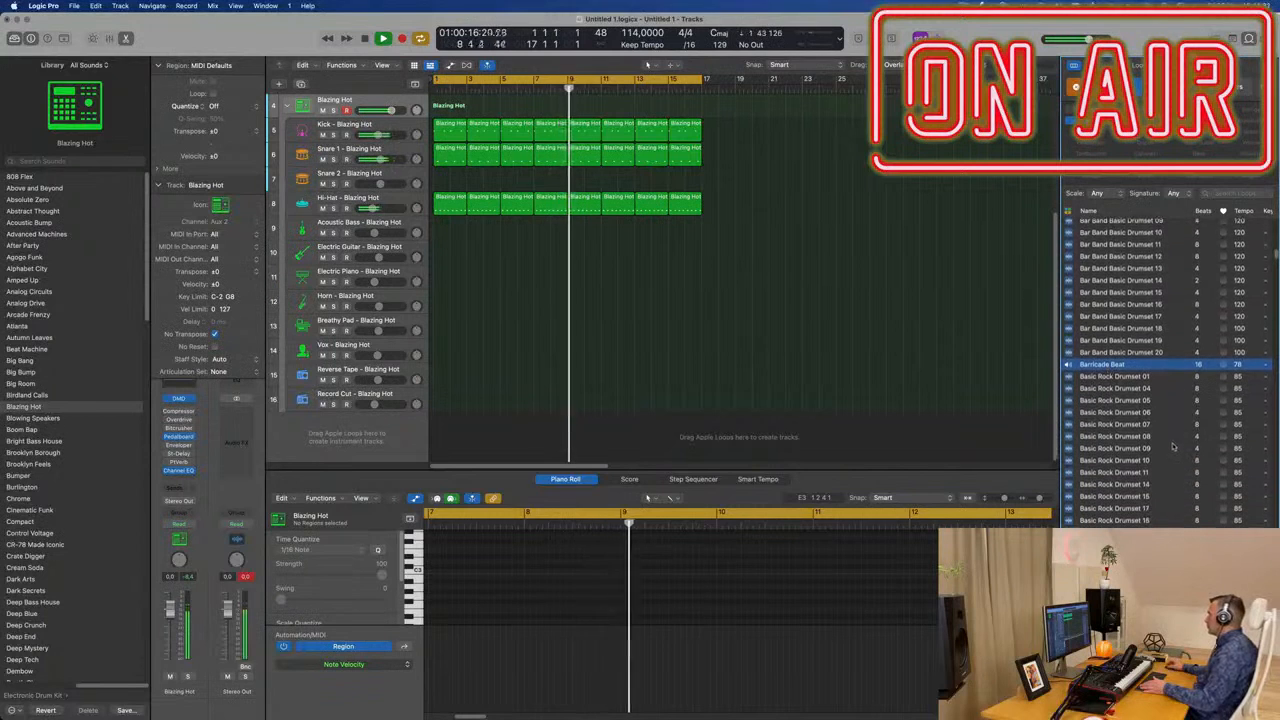
scroll(1175, 448, down, 10)
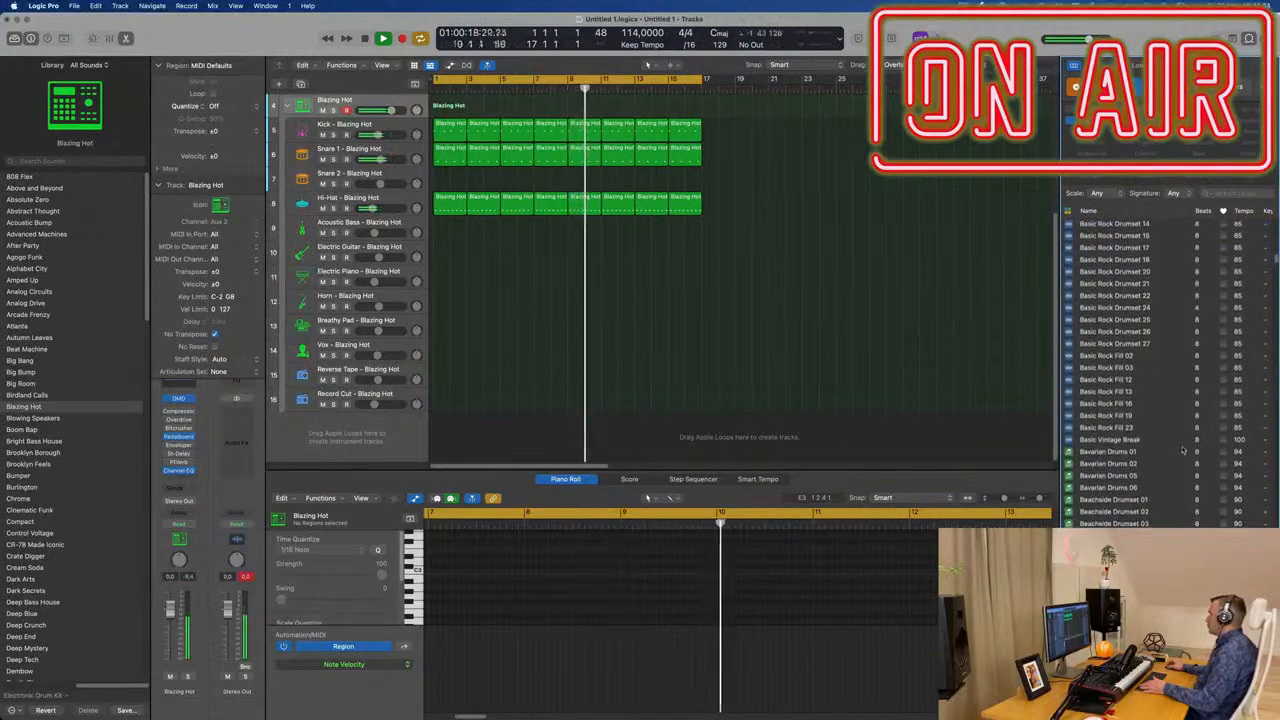
scroll(1181, 448, down, 2)
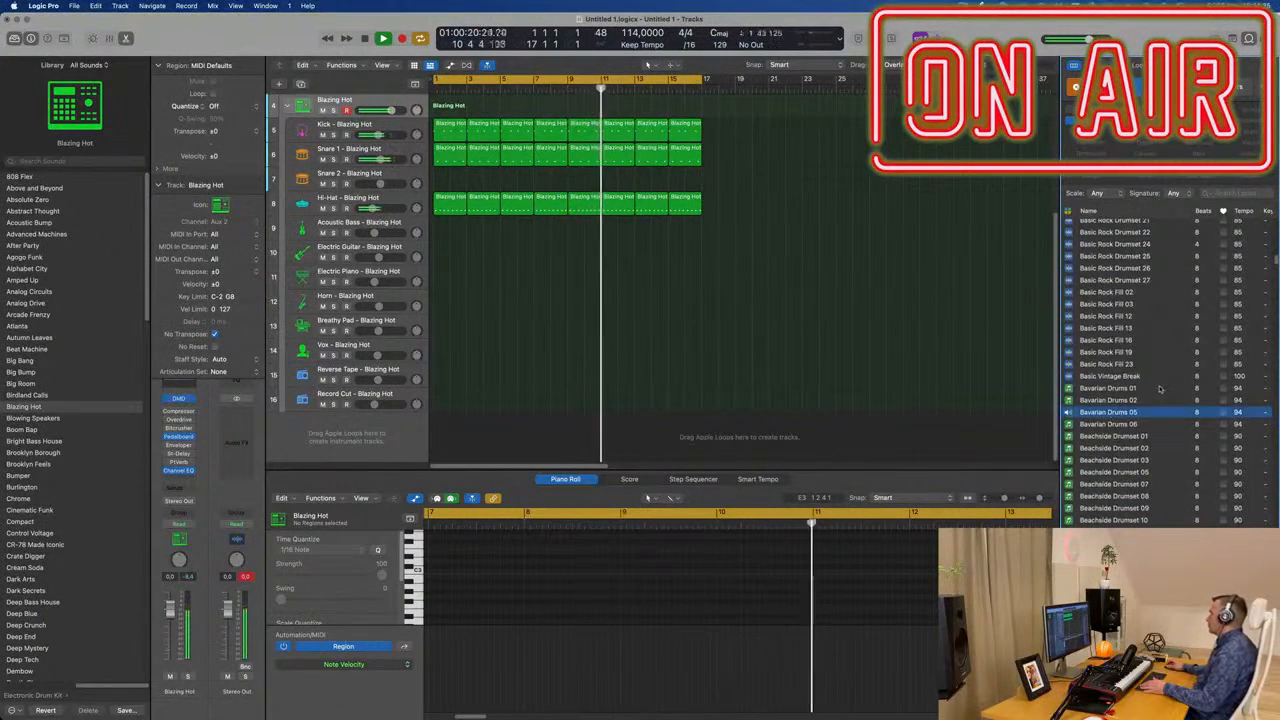
- Browse past the Beachside loops and audition Bebop Drumset 09 and Bedrock Drumset 01 against the beat
scroll(1177, 391, down, 4)
scroll(1177, 391, down, 9)
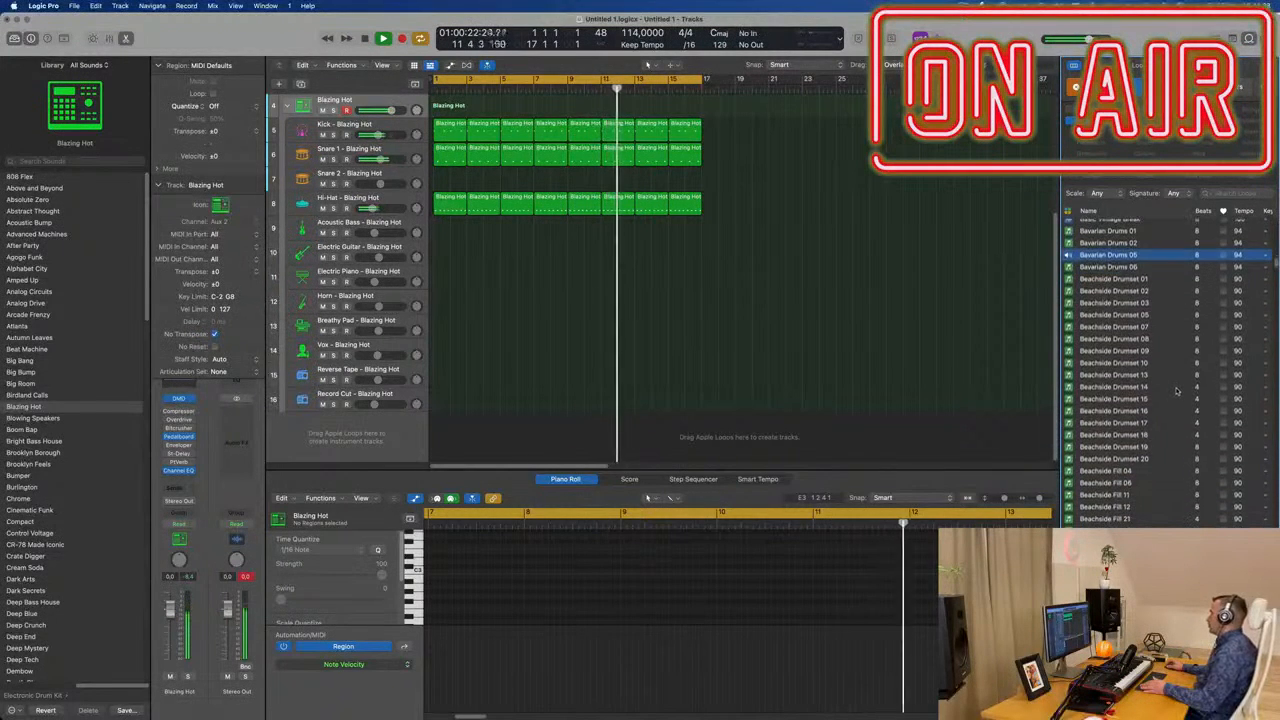
click(1113, 400)
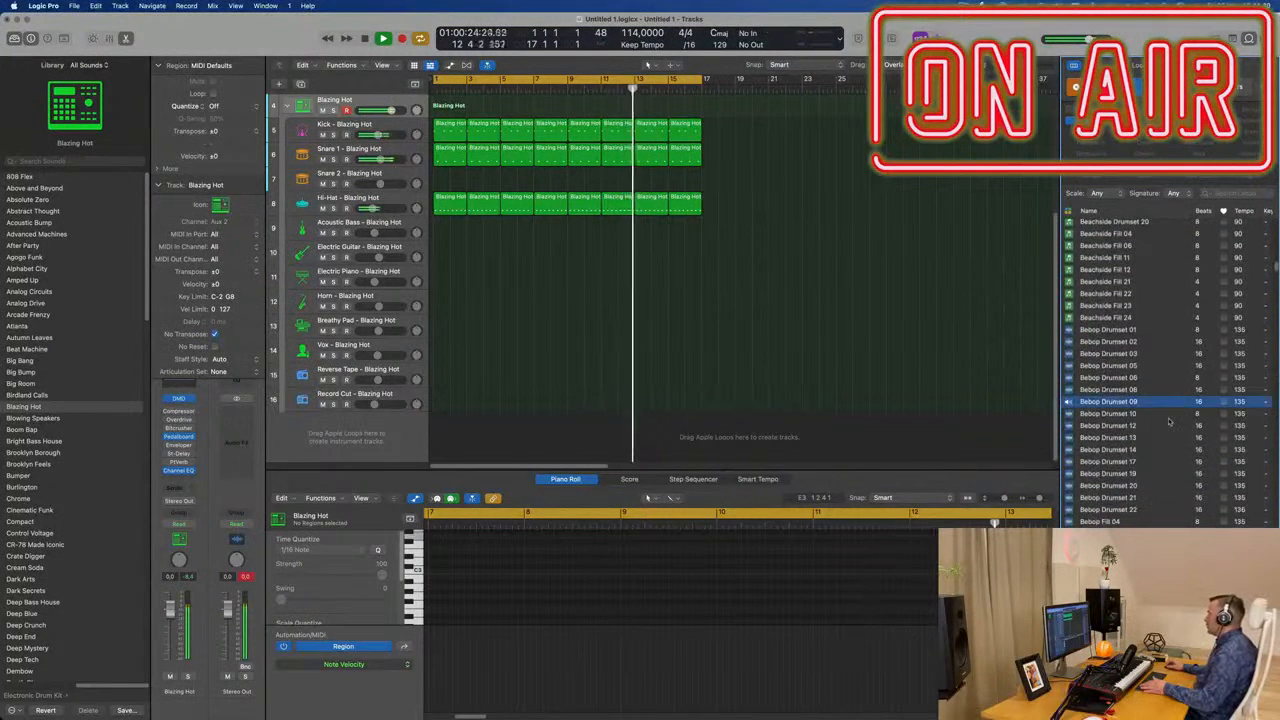
scroll(1169, 421, down, 5)
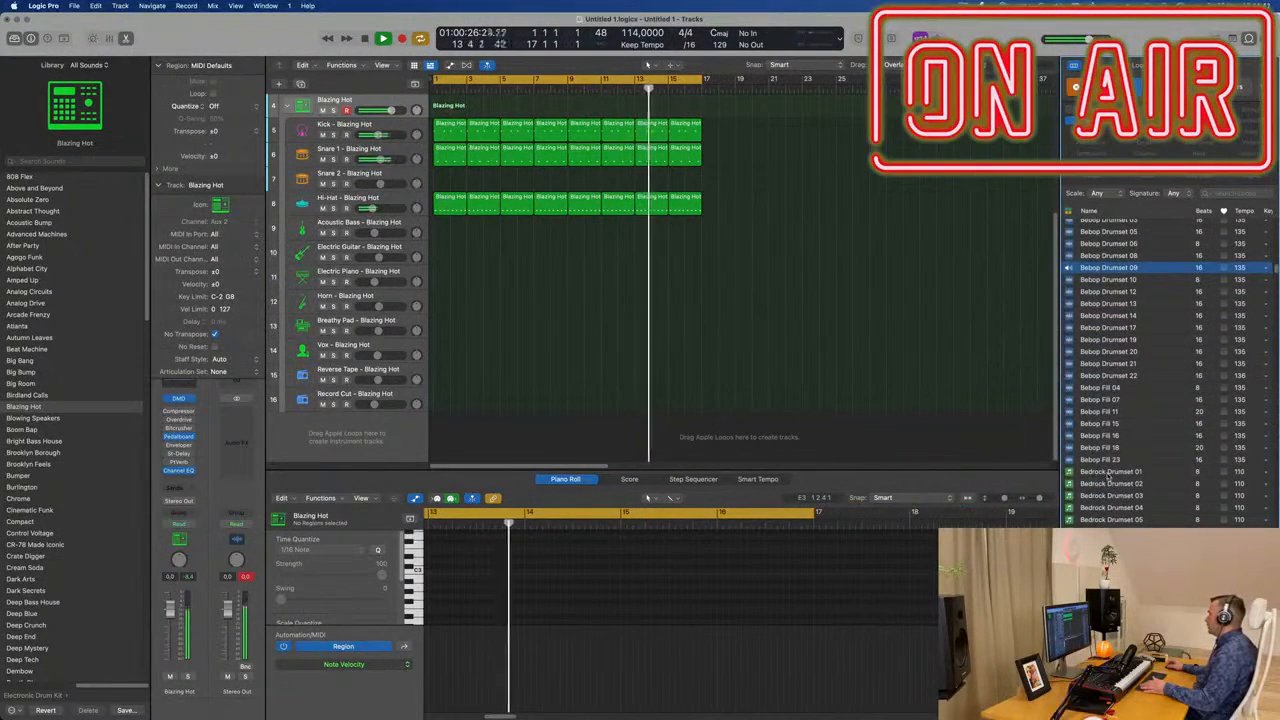
click(1108, 474)
scroll(1160, 470, down, 5)
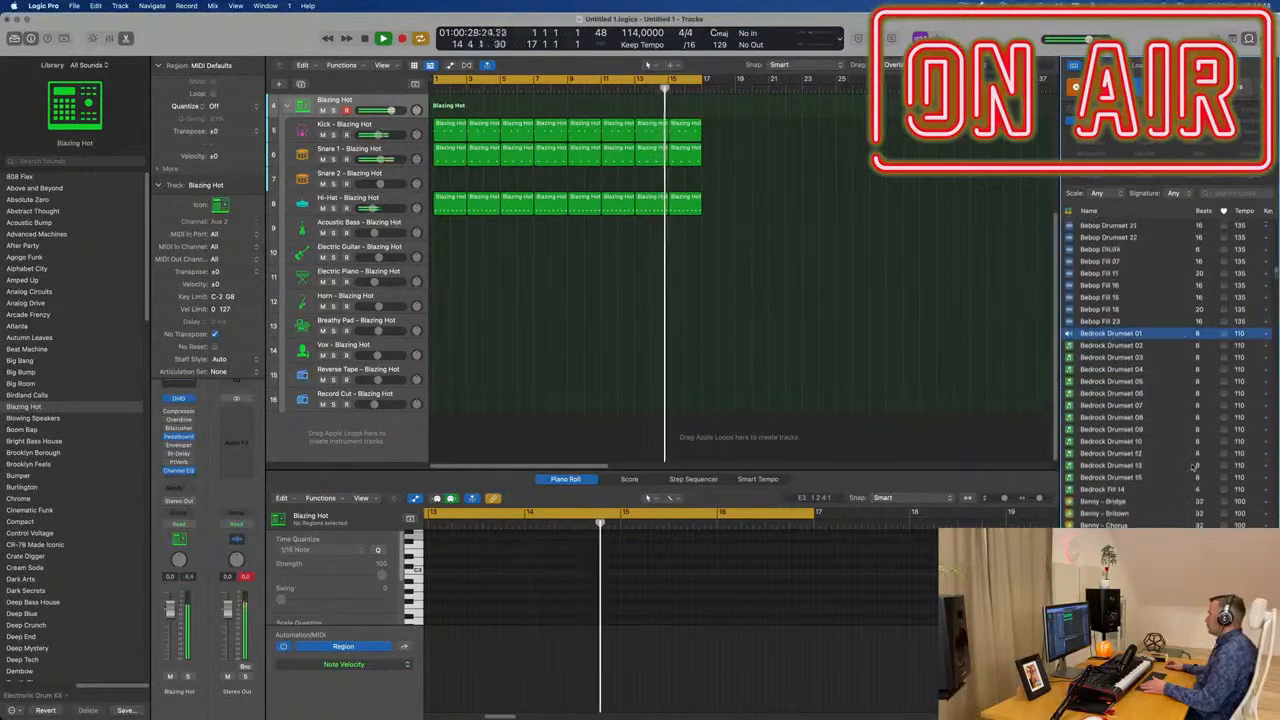
- Audition the Benny drum loops Britown and Funky Bros. against the playing beat
scroll(1193, 466, down, 3)
click(1125, 403)
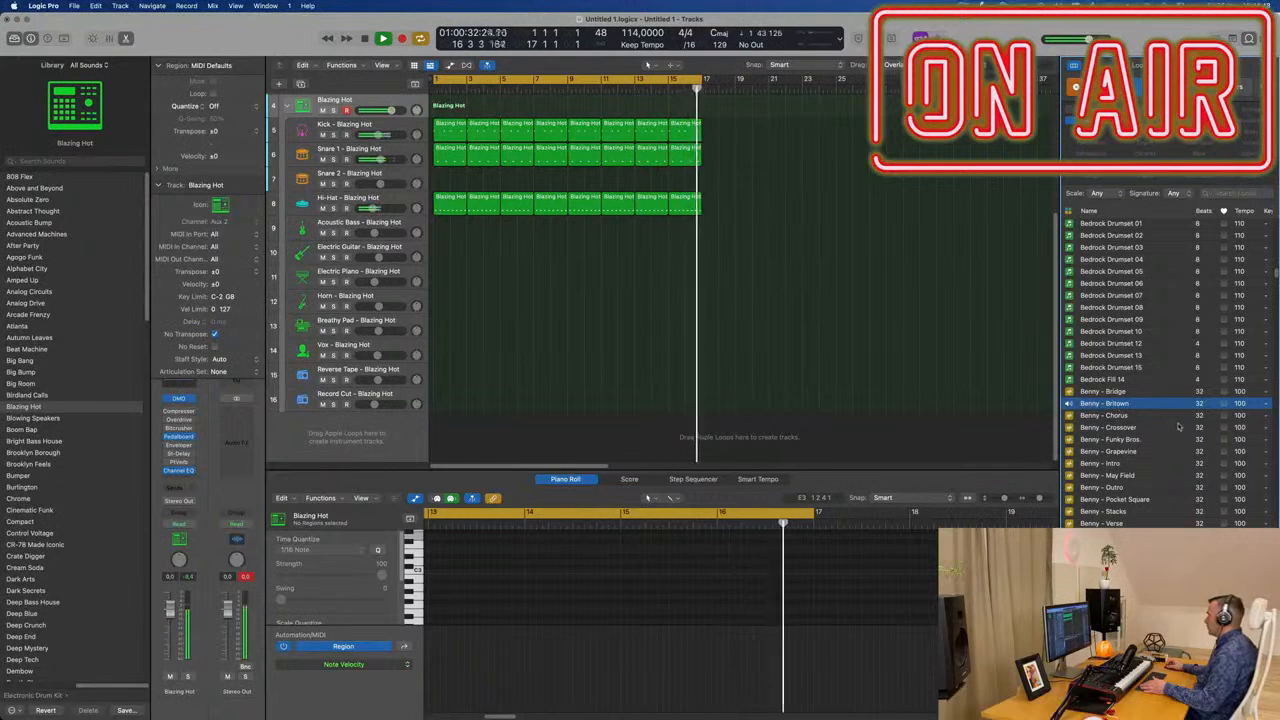
scroll(1165, 430, down, 2)
click(1122, 400)
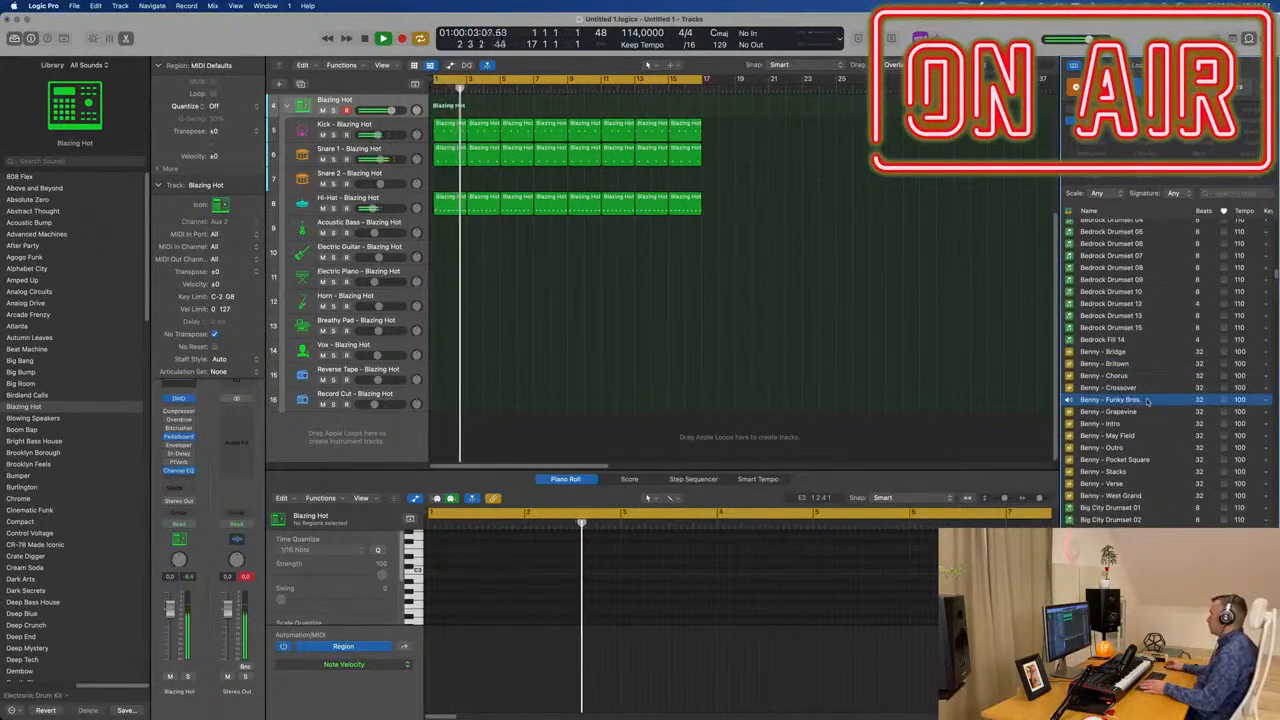
scroll(1160, 408, down, 4)
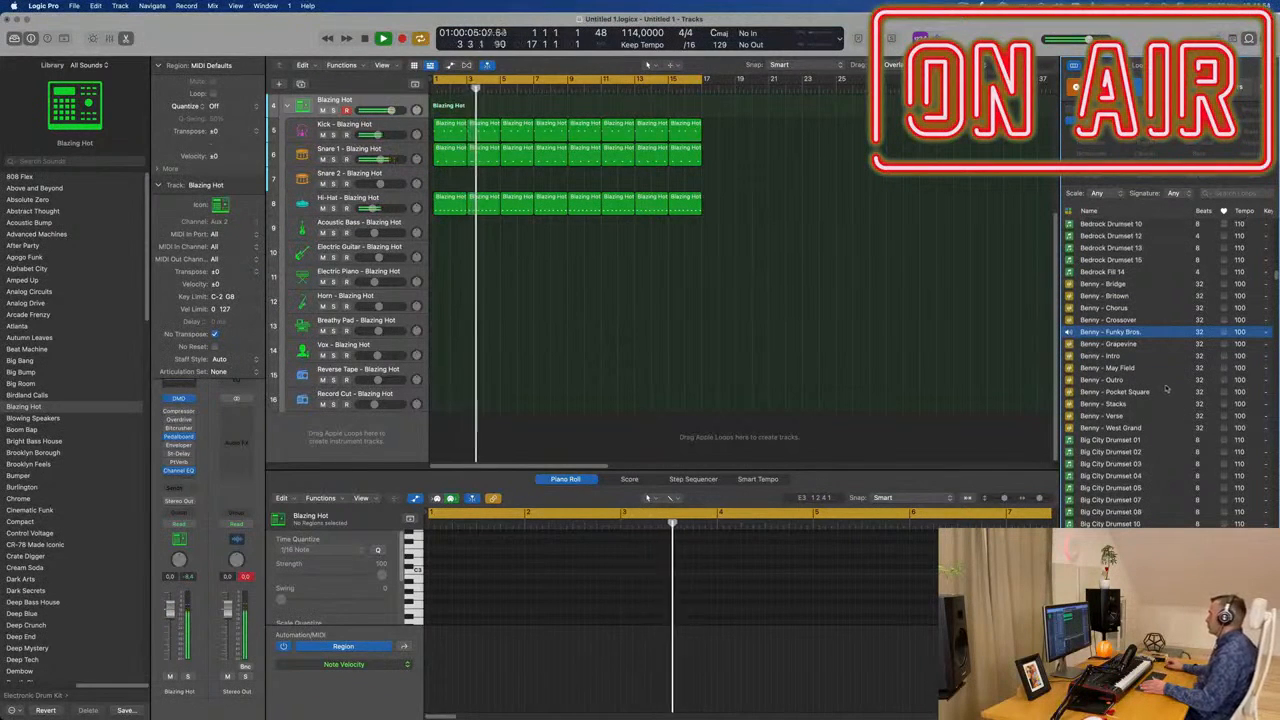
- Add the Benny - Funky Bros. loop on a new track below the kit, align it to bar 1 and play from the start
drag(1112, 331, 476, 440)
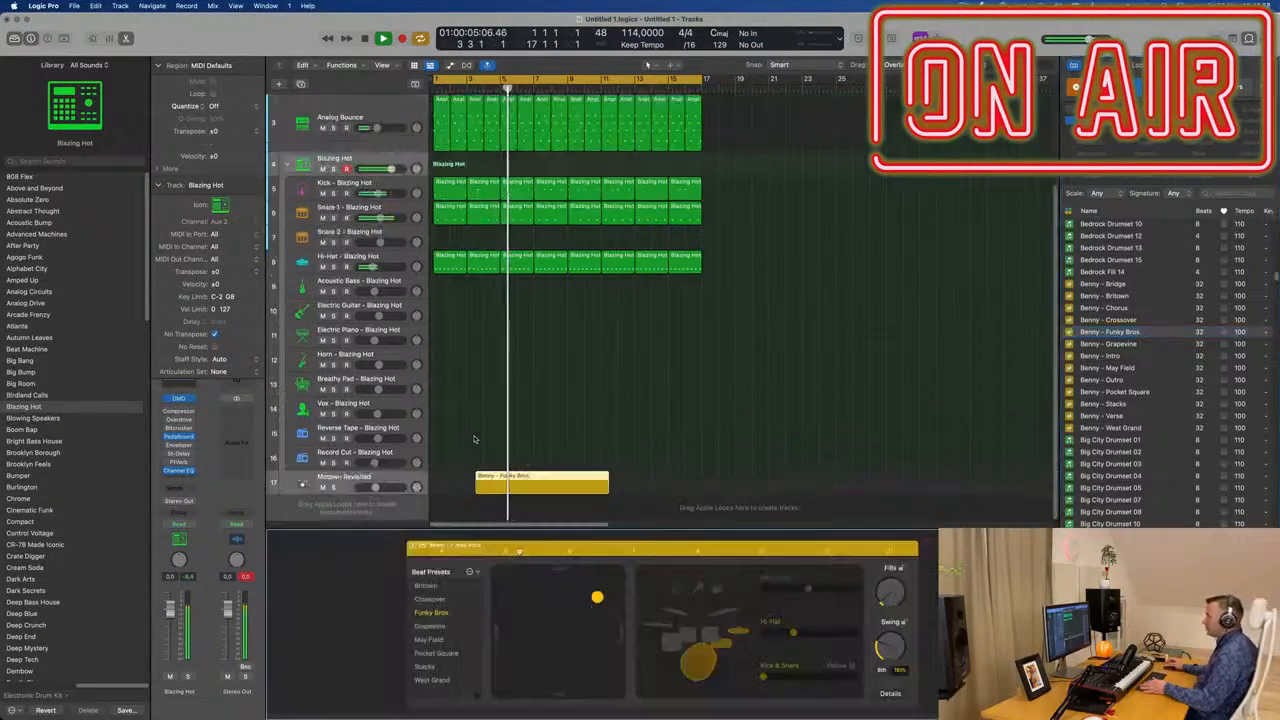
drag(553, 477, 509, 480)
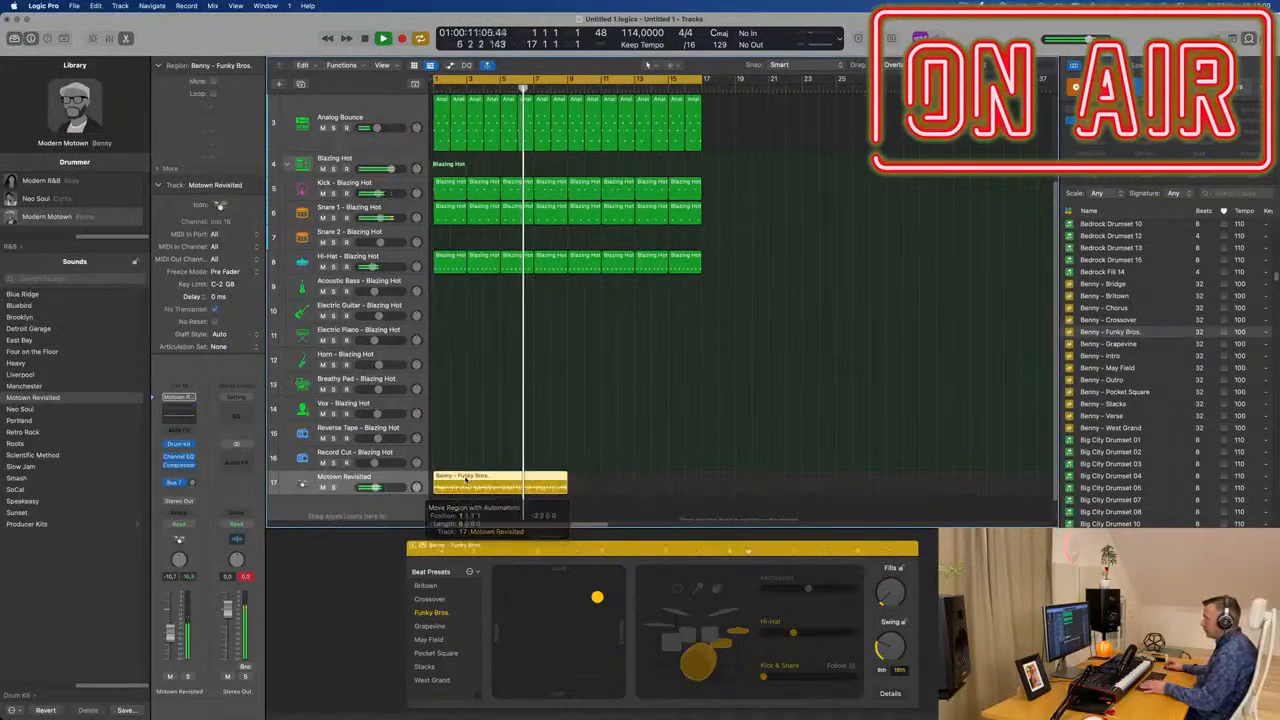
key(Return)
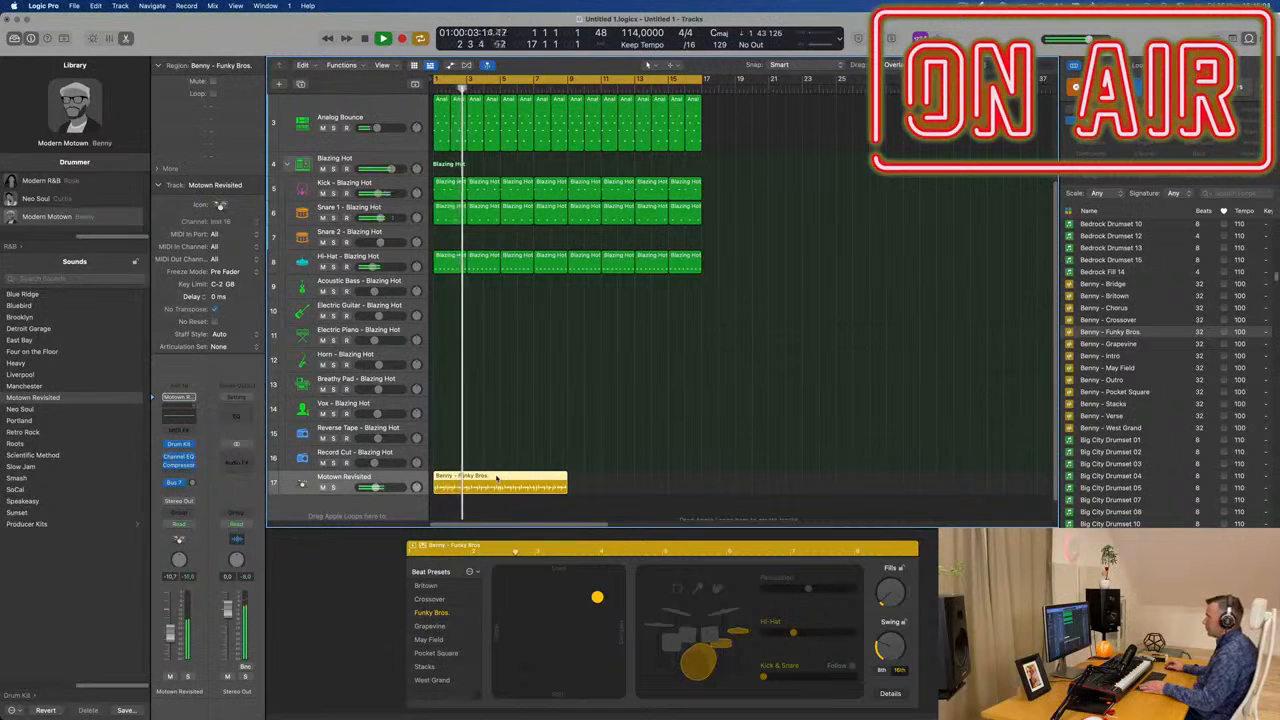
- Repeat the Benny - Funky Bros. region once to fill bars 9 to 16, select both regions and play from the start
click(564, 466)
click(533, 477)
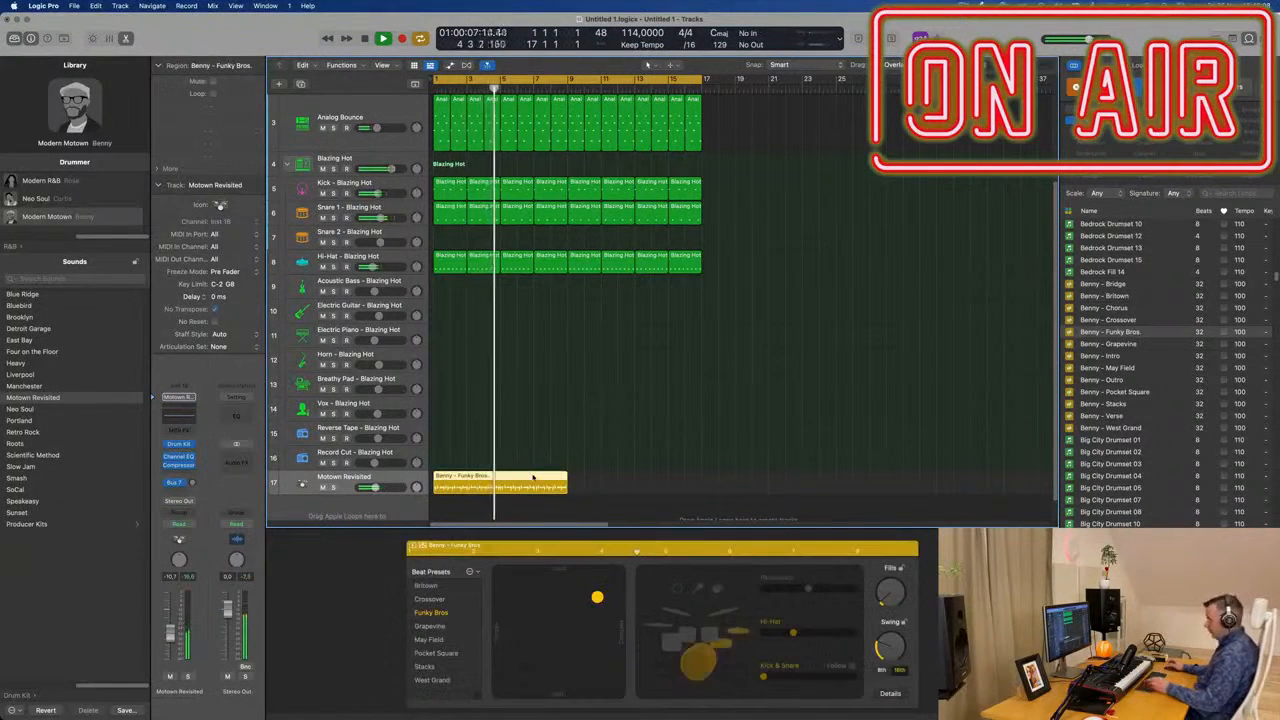
key(super+r)
click(397, 477)
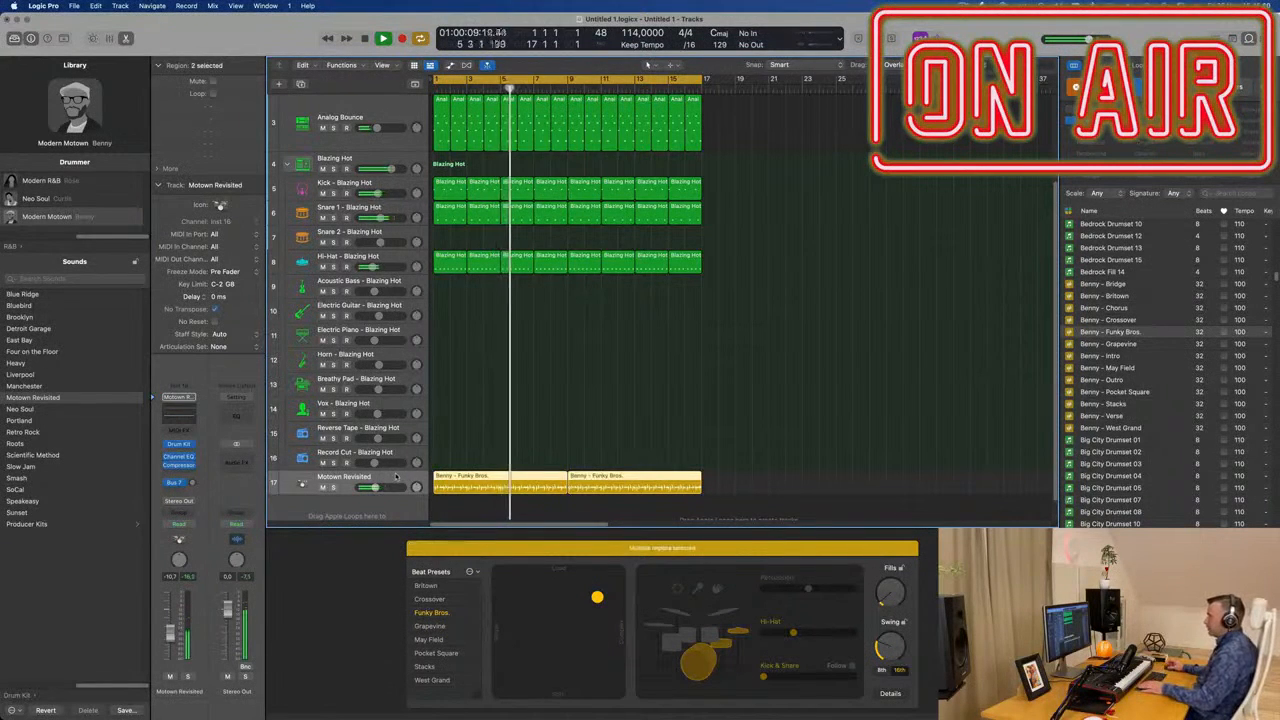
key(Return)
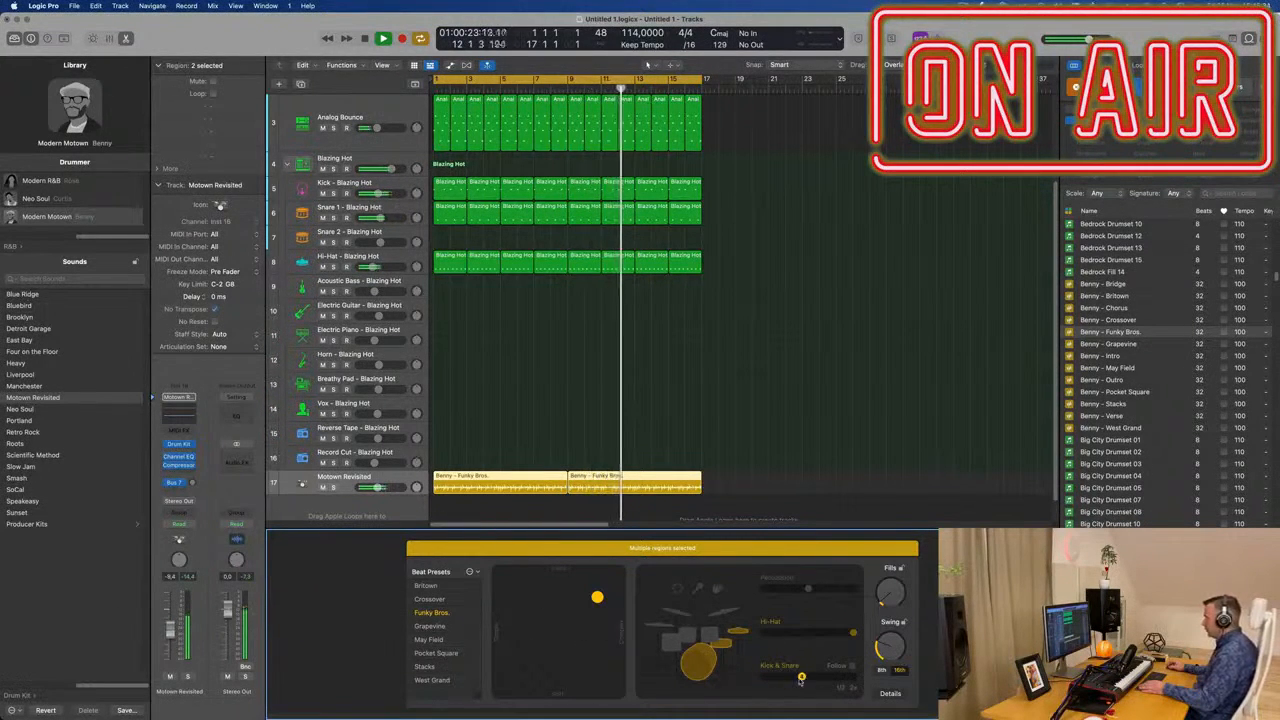
- Try having the drummer's Kick & Snare follow the Analog Bounce track
click(851, 667)
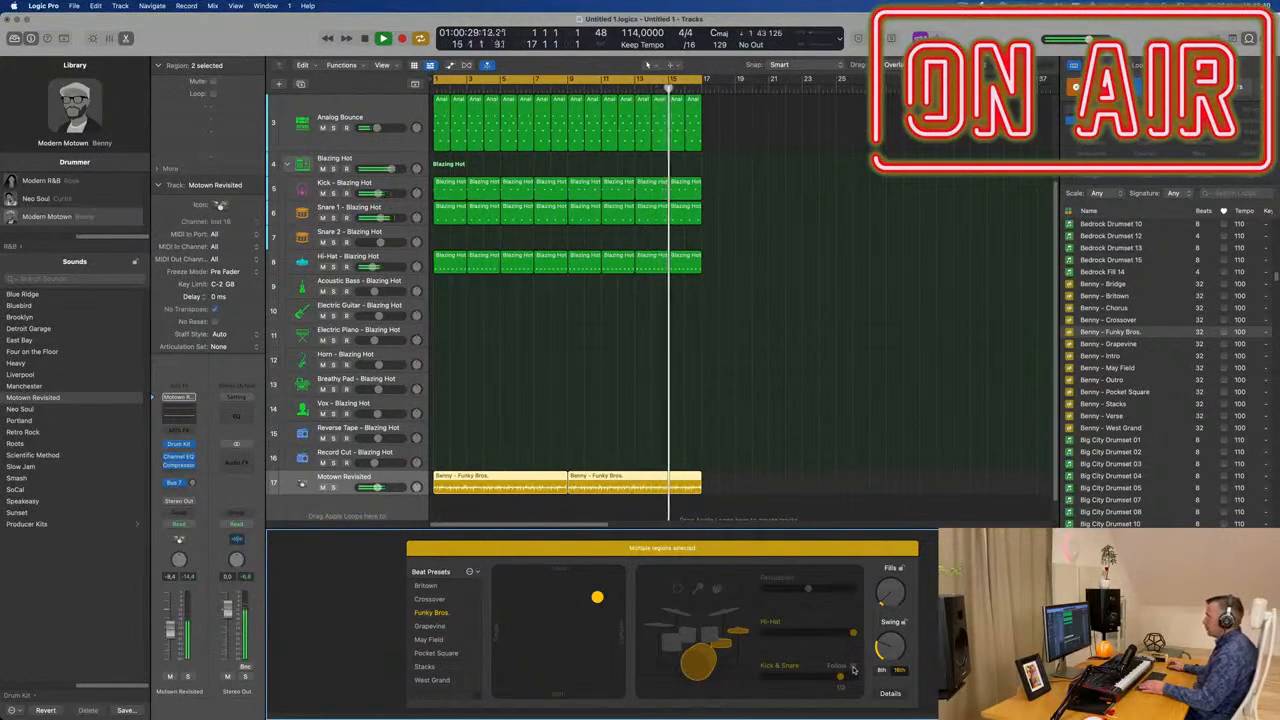
click(851, 667)
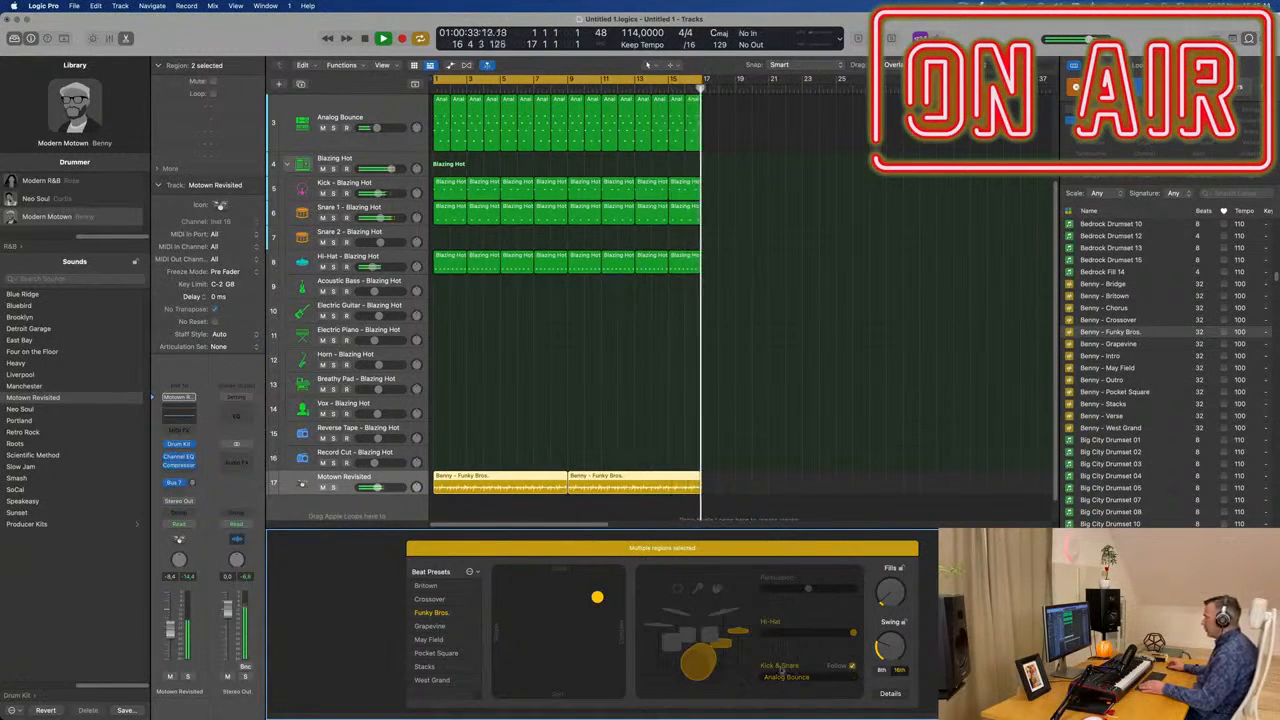
click(827, 681)
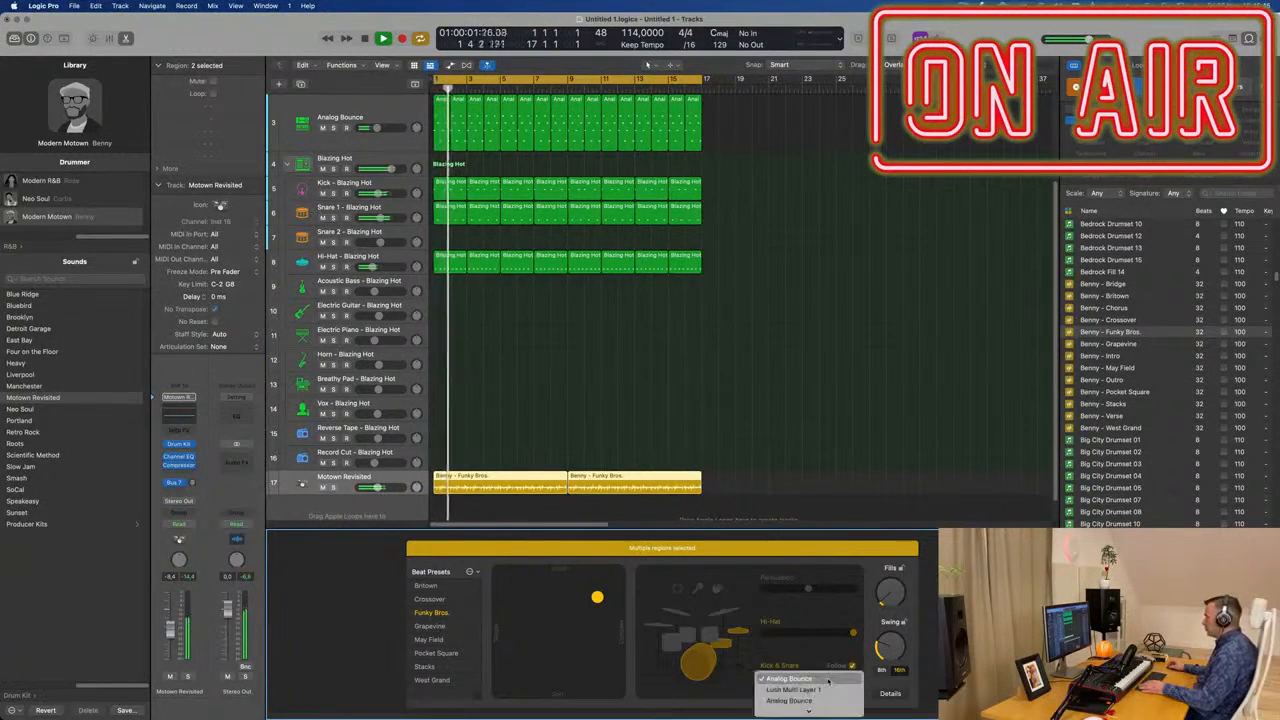
click(827, 661)
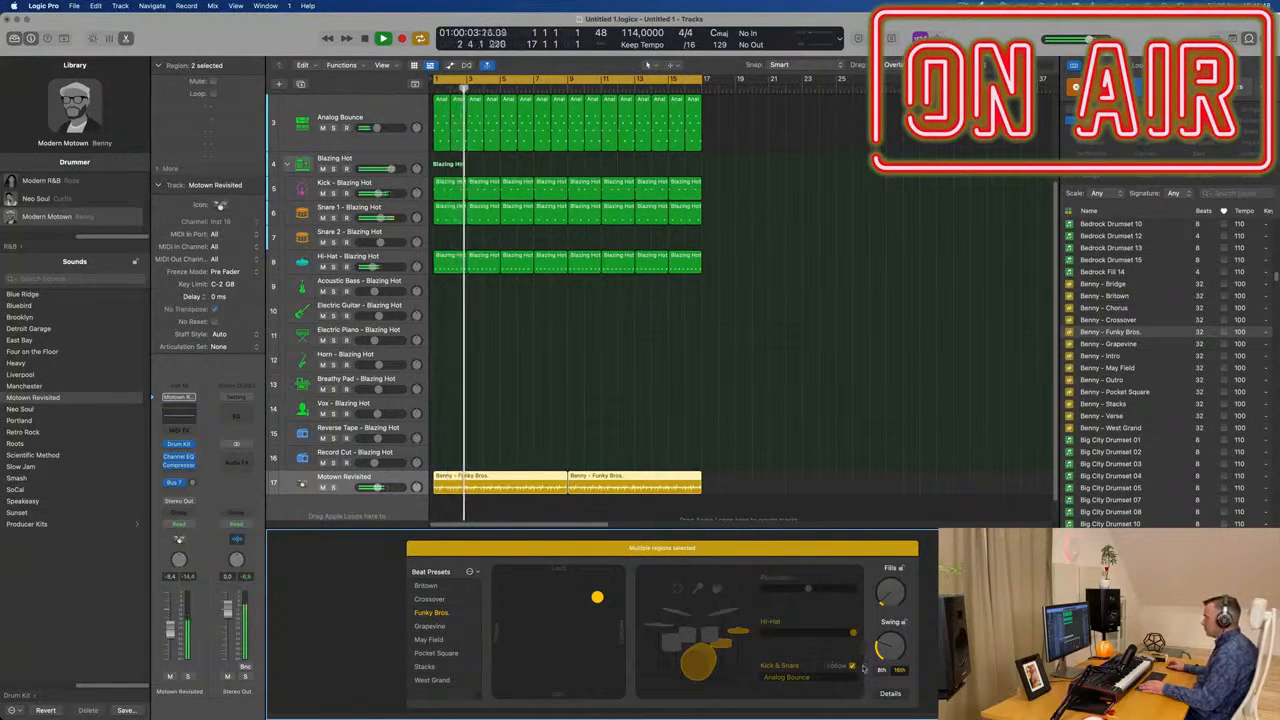
click(852, 666)
- Lower the Kick & Snare variation of both drummer regions to about the middle and raise their Fills amount
drag(840, 677, 814, 677)
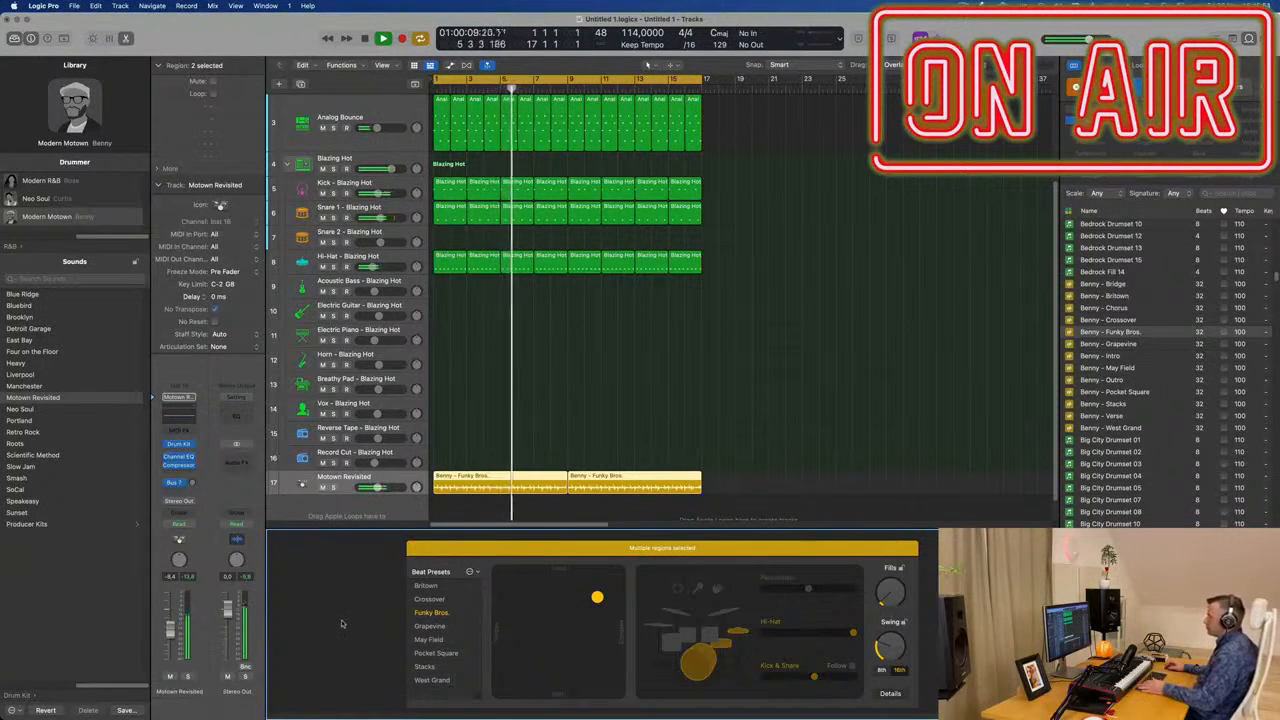
drag(886, 600, 894, 588)
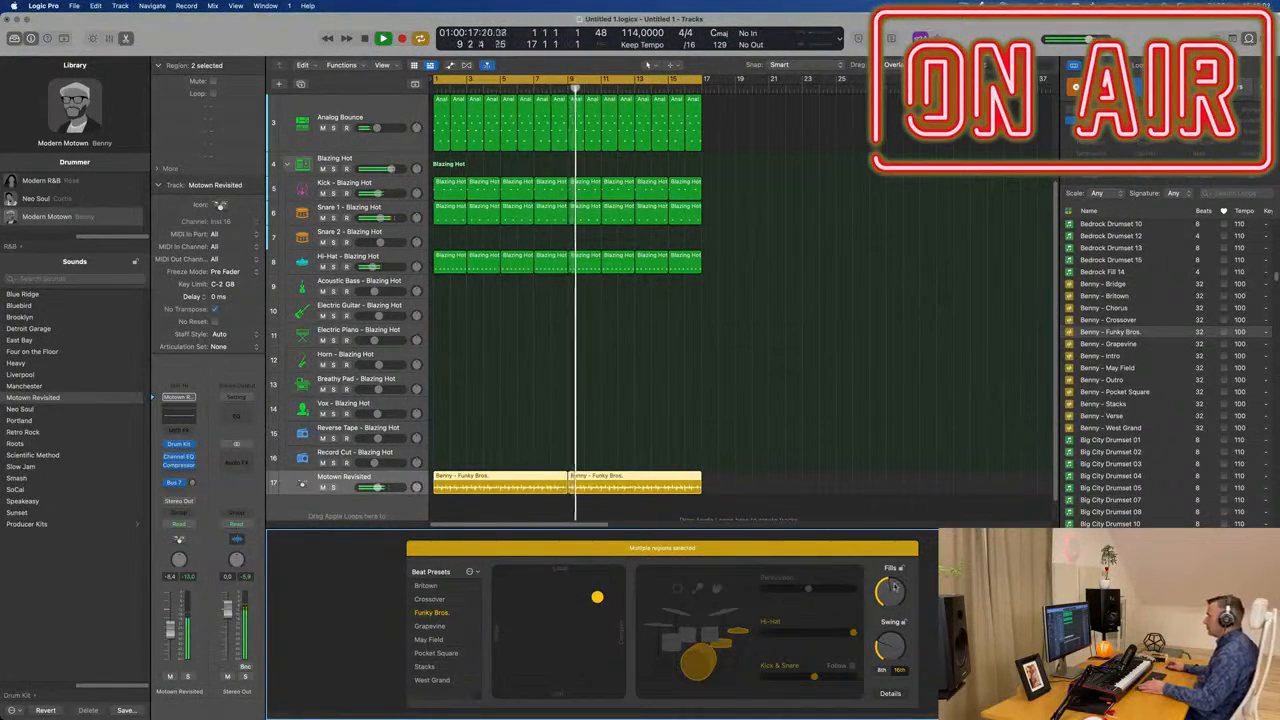
click(893, 370)
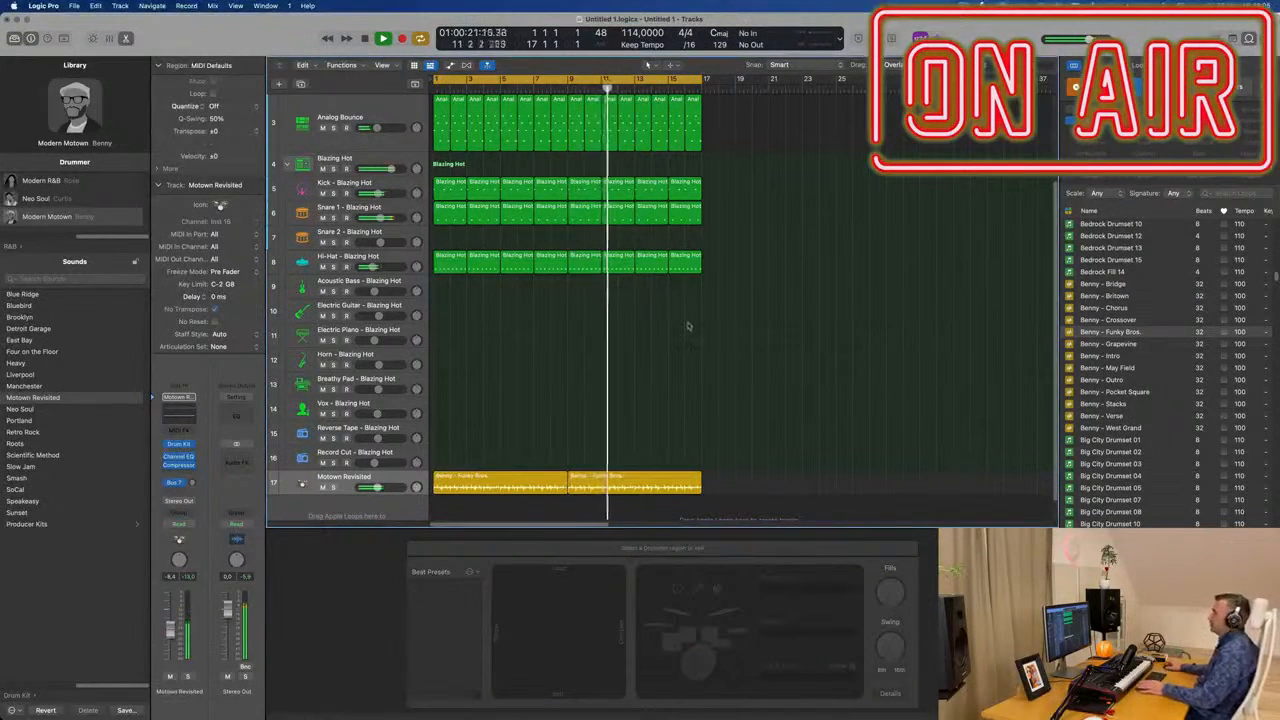
- Check the melodic tracks and create a new track with duplicate settings of the uppermost Analog Bounce track
scroll(894, 370, up, 5)
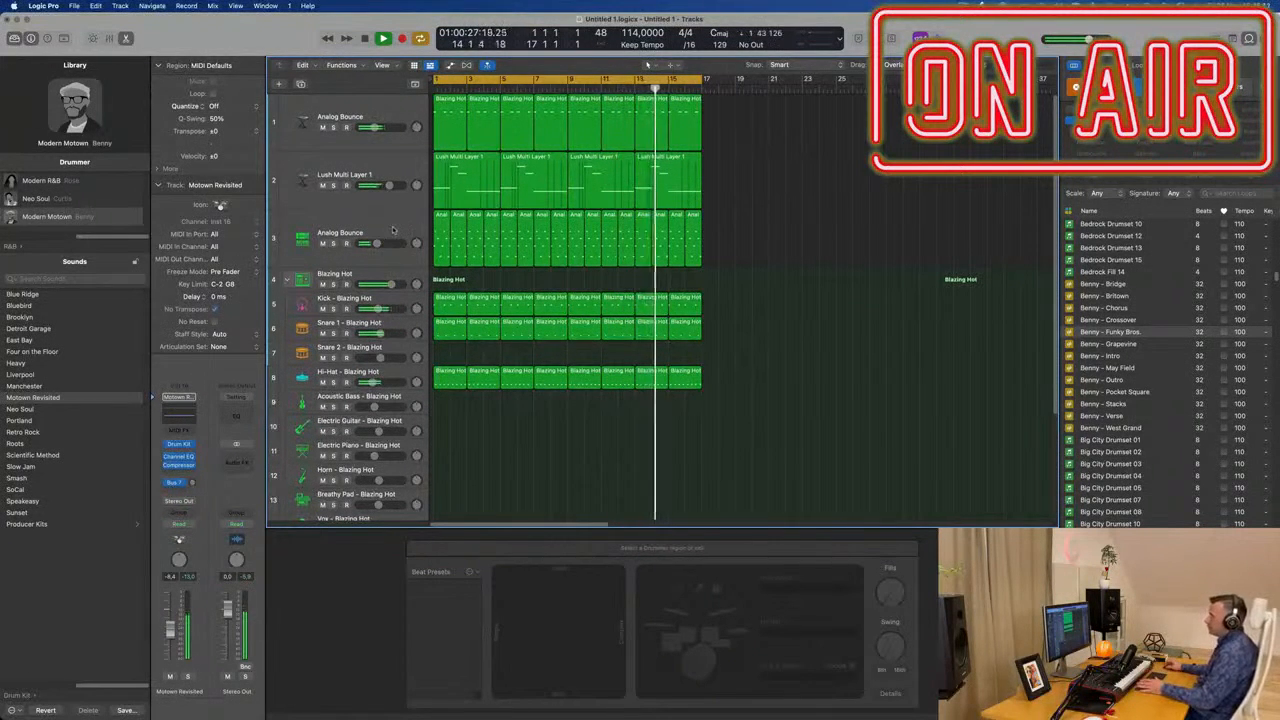
click(427, 219)
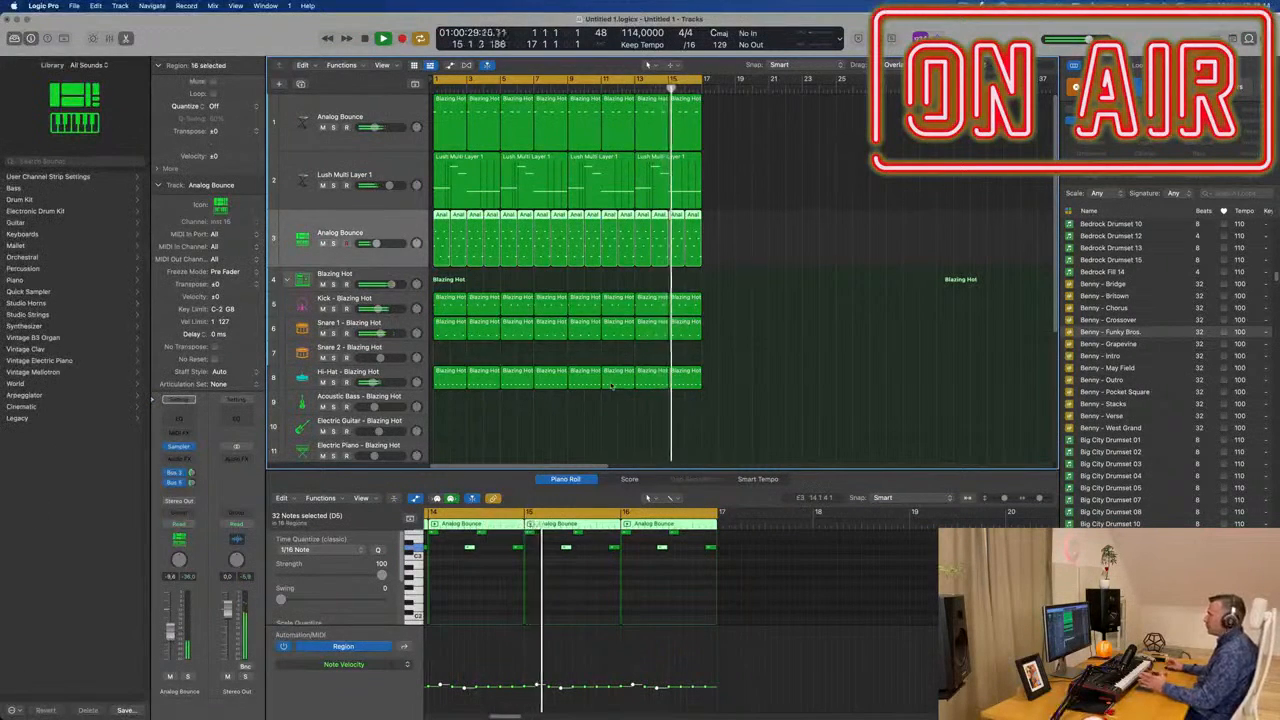
click(403, 181)
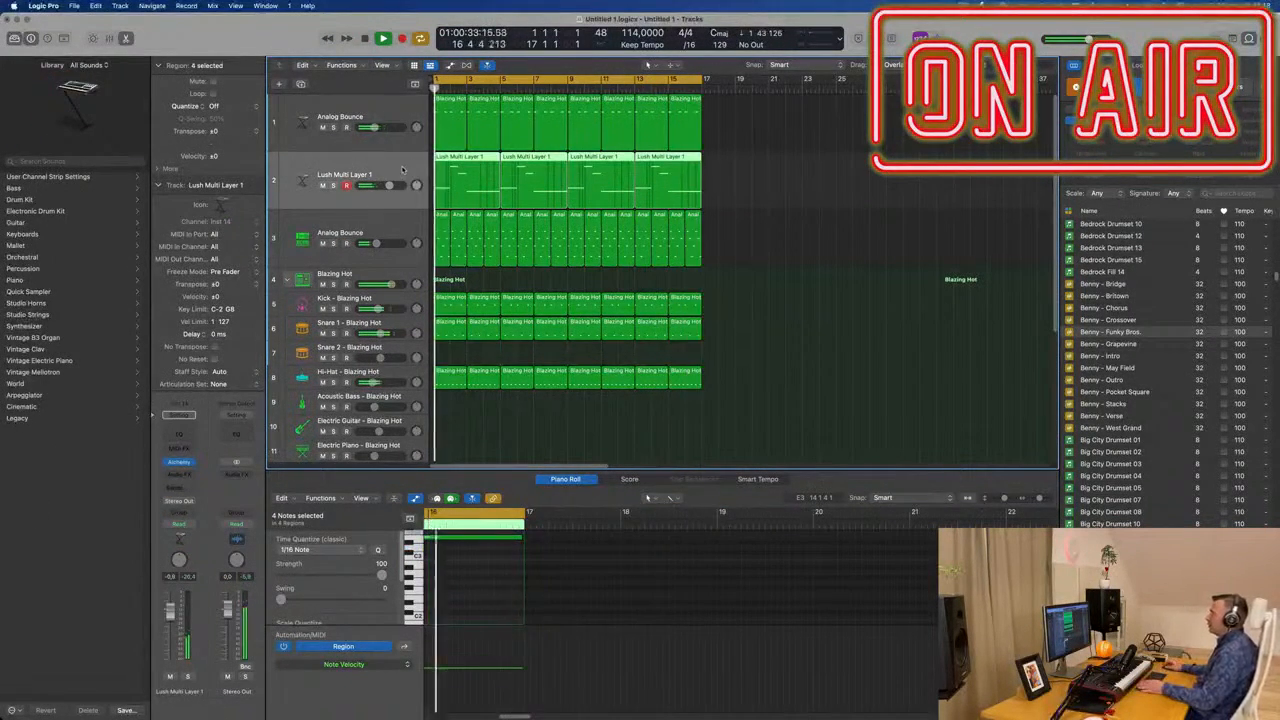
click(378, 222)
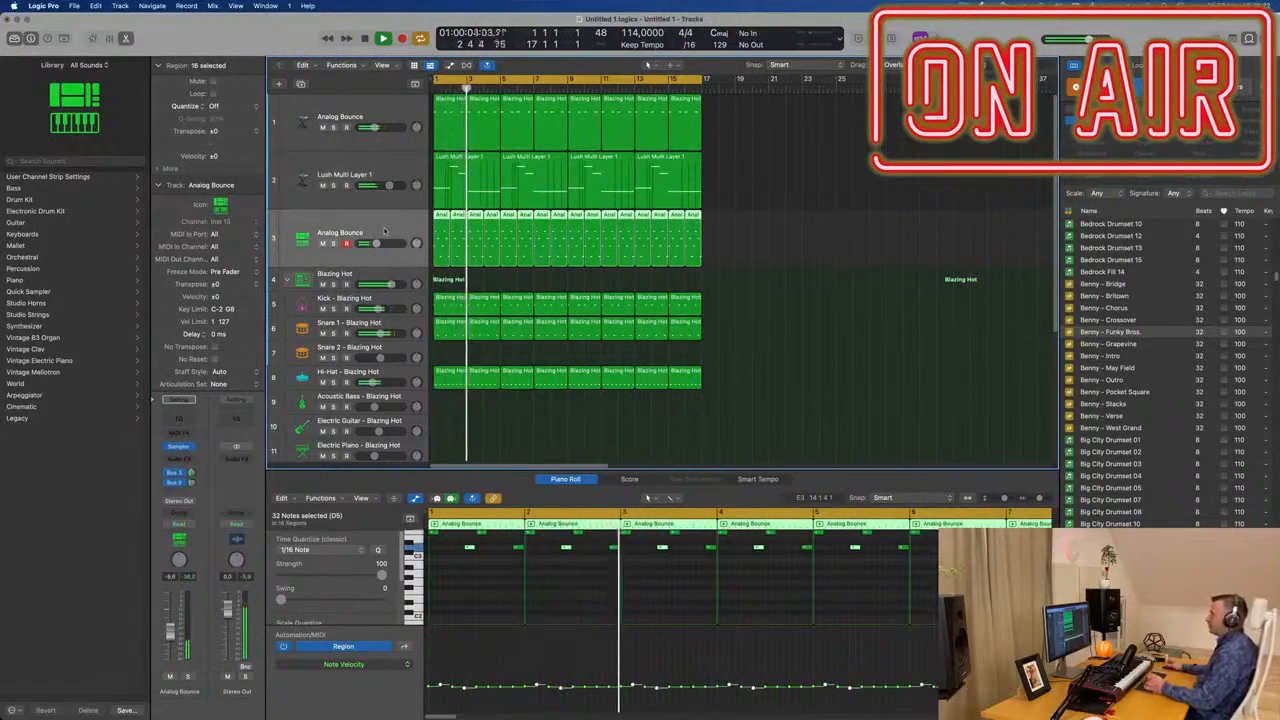
click(380, 147)
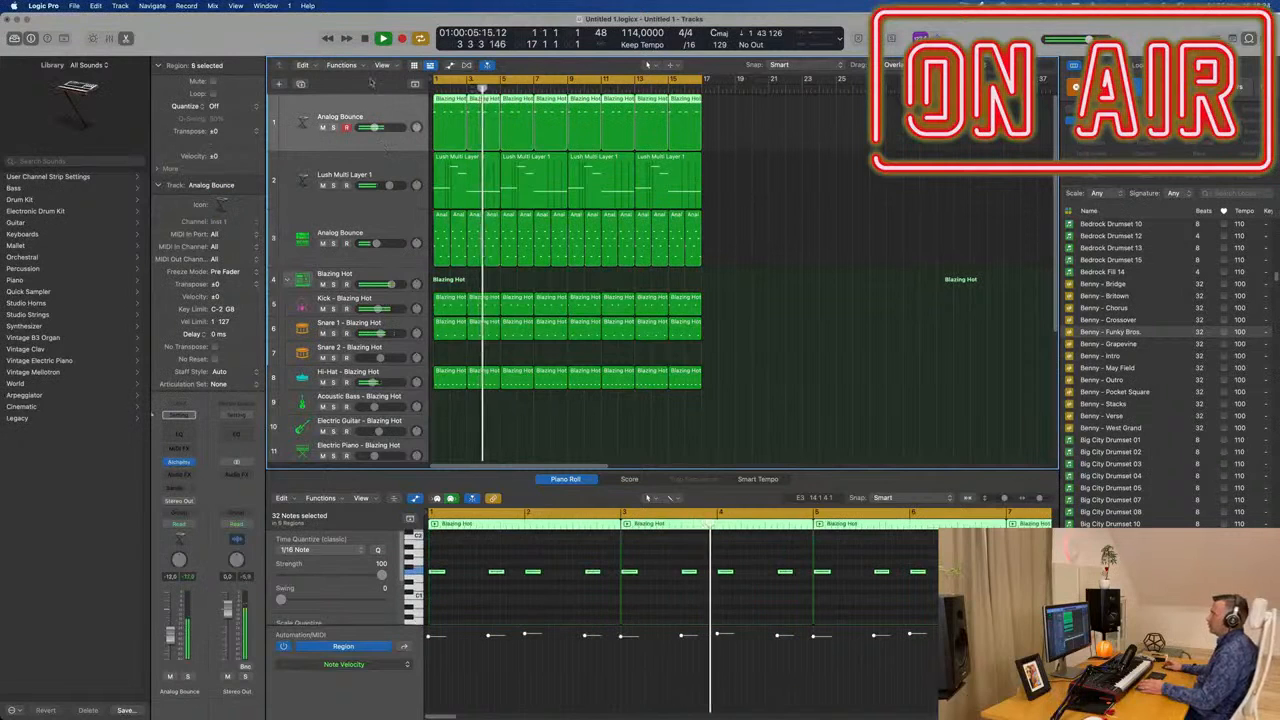
key(super+d)
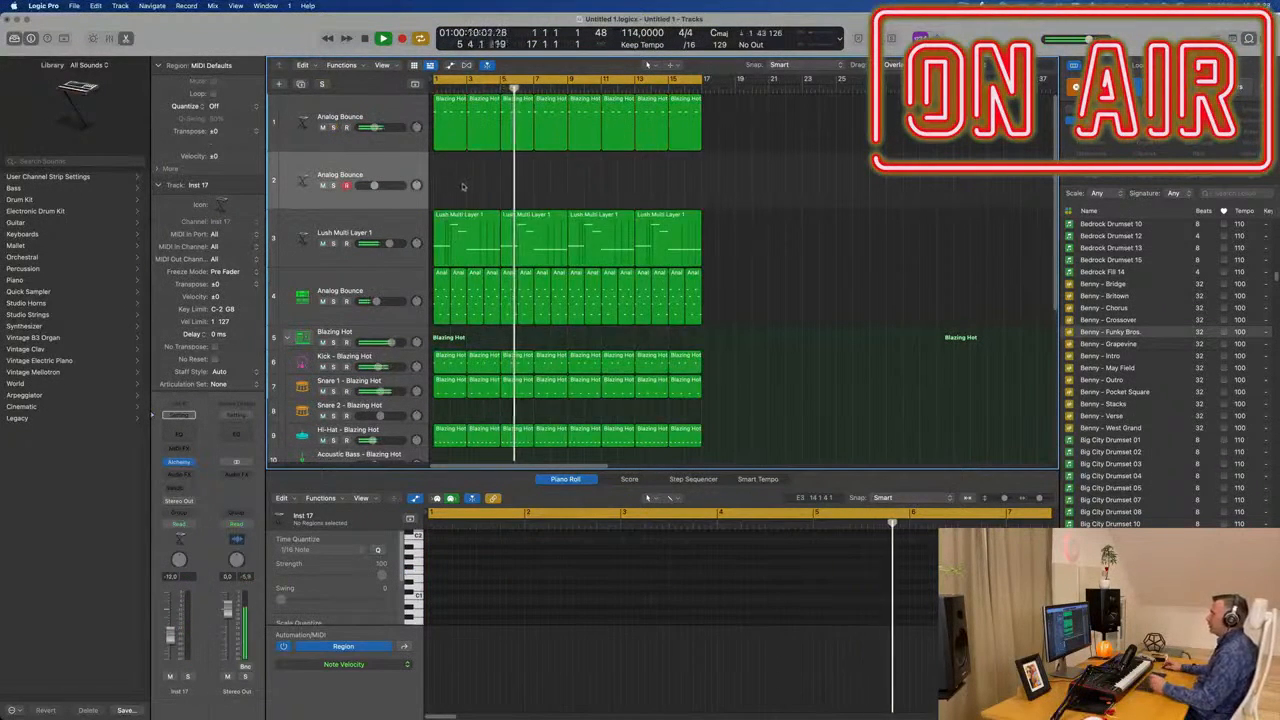
- Move the first Lush Multi Layer 1 region up to the new Analog Bounce track at bar 1
click(475, 233)
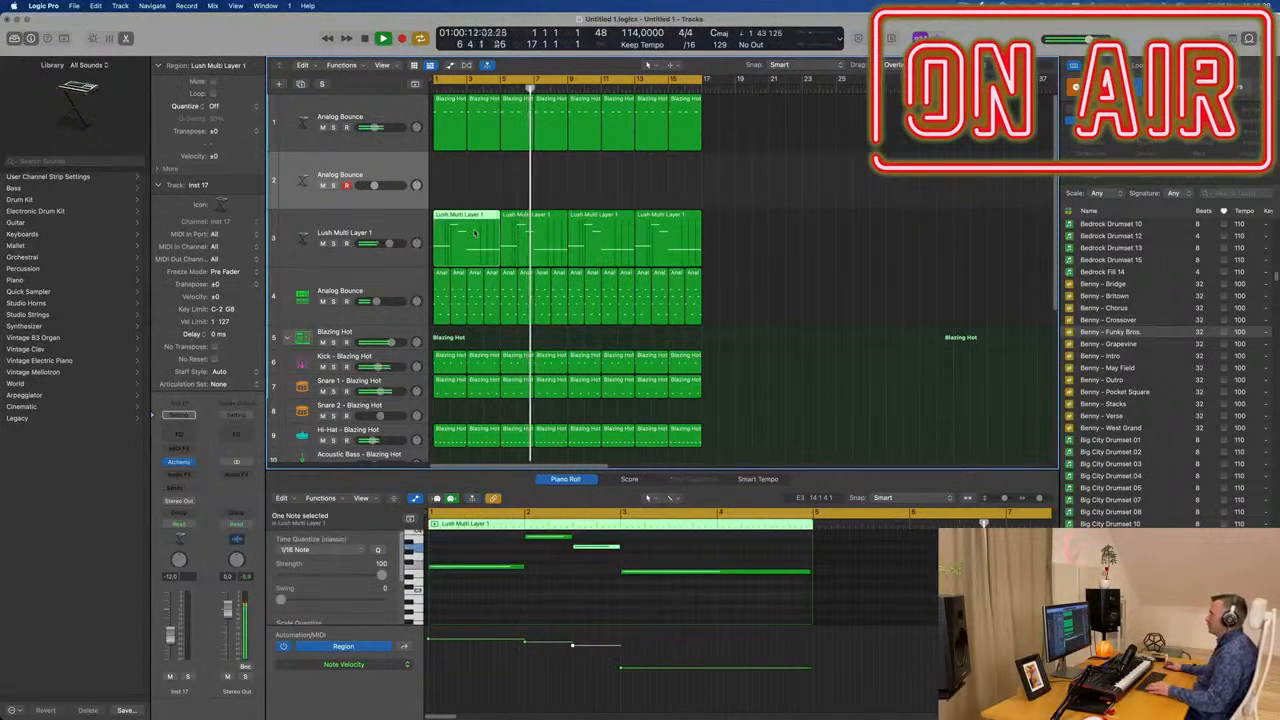
drag(475, 233, 470, 178)
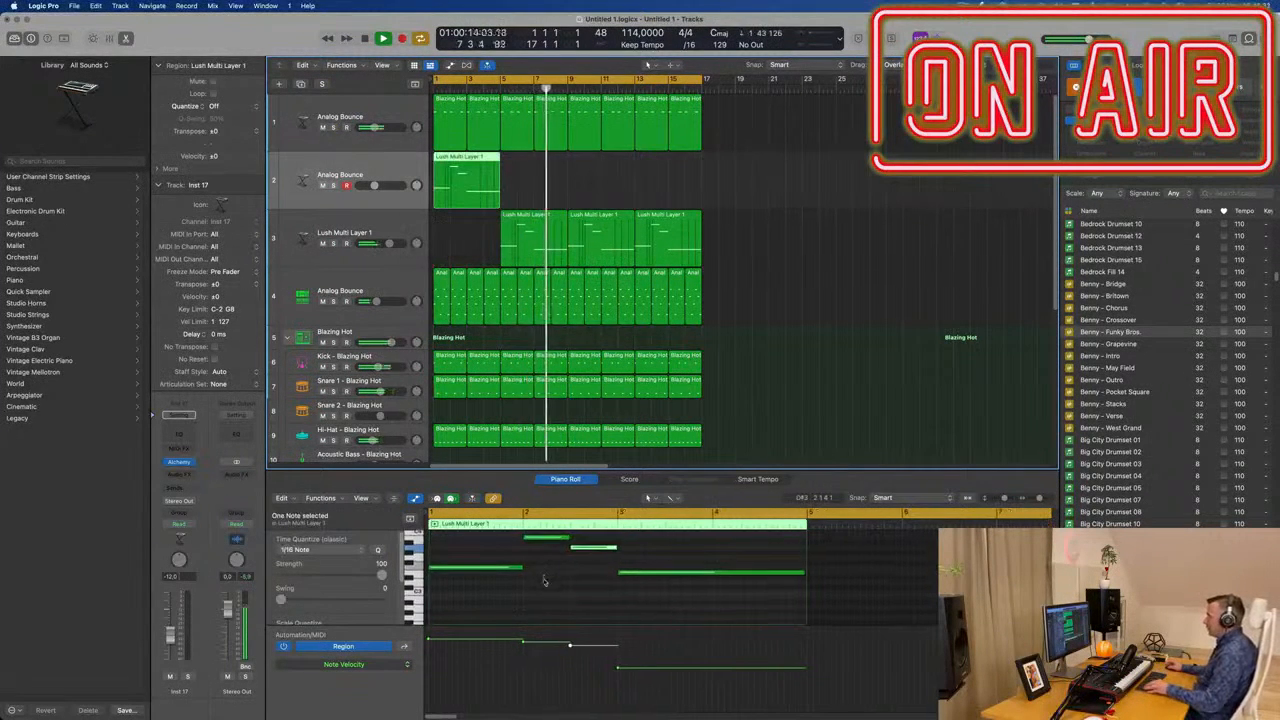
scroll(540, 595, up, 2)
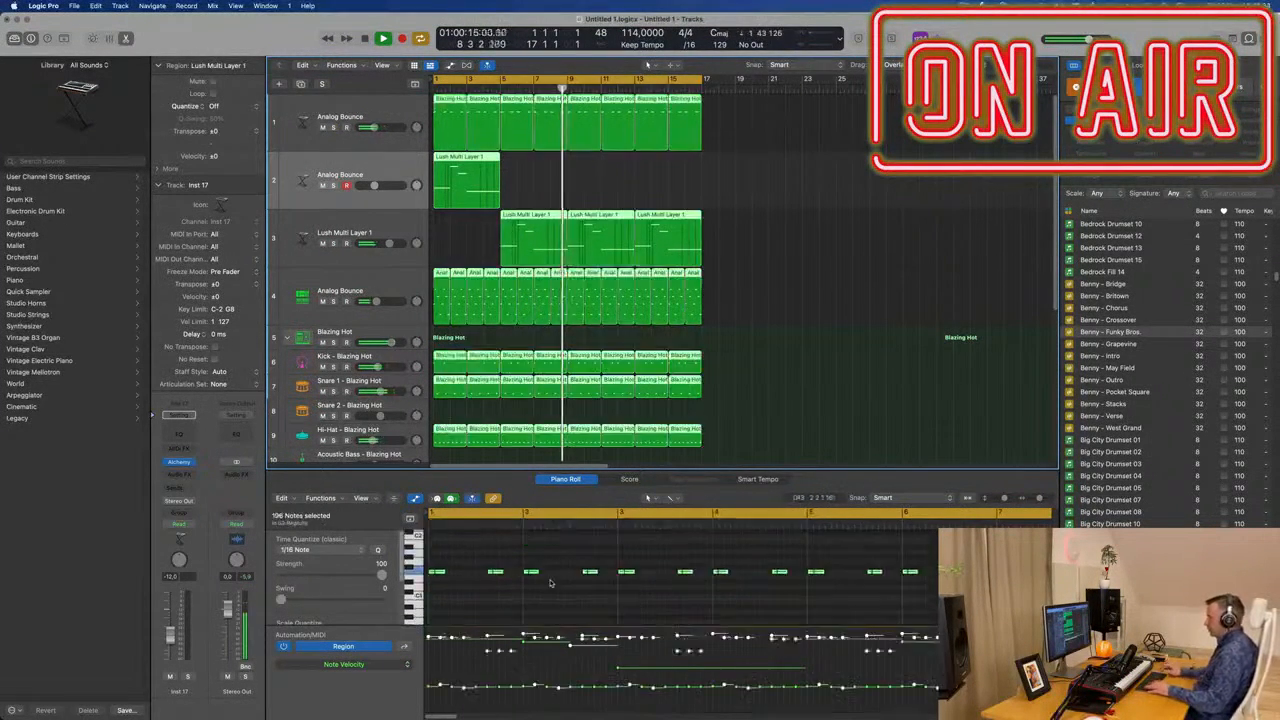
- Copy a Lush Multi Layer 1 region to bar 1 of its own track, keeping the one on the second Analog Bounce track
key(super+a)
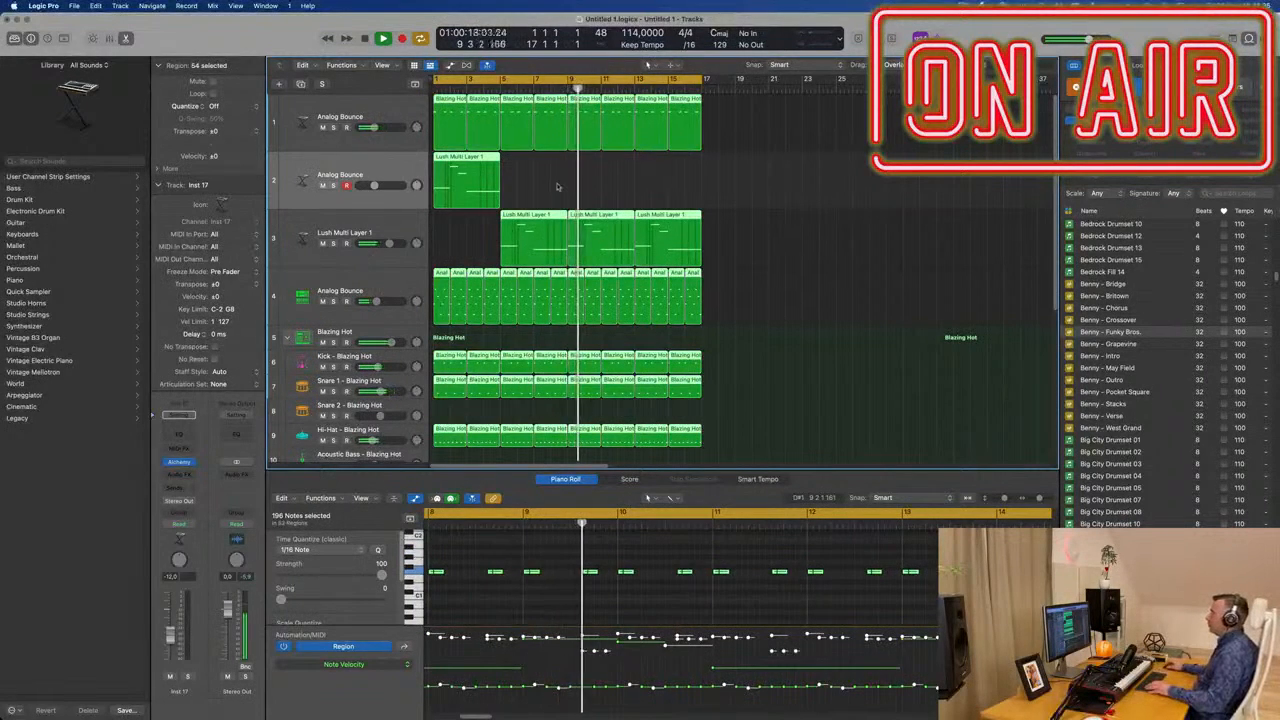
click(778, 326)
click(503, 231)
drag(493, 229, 437, 233)
click(507, 576)
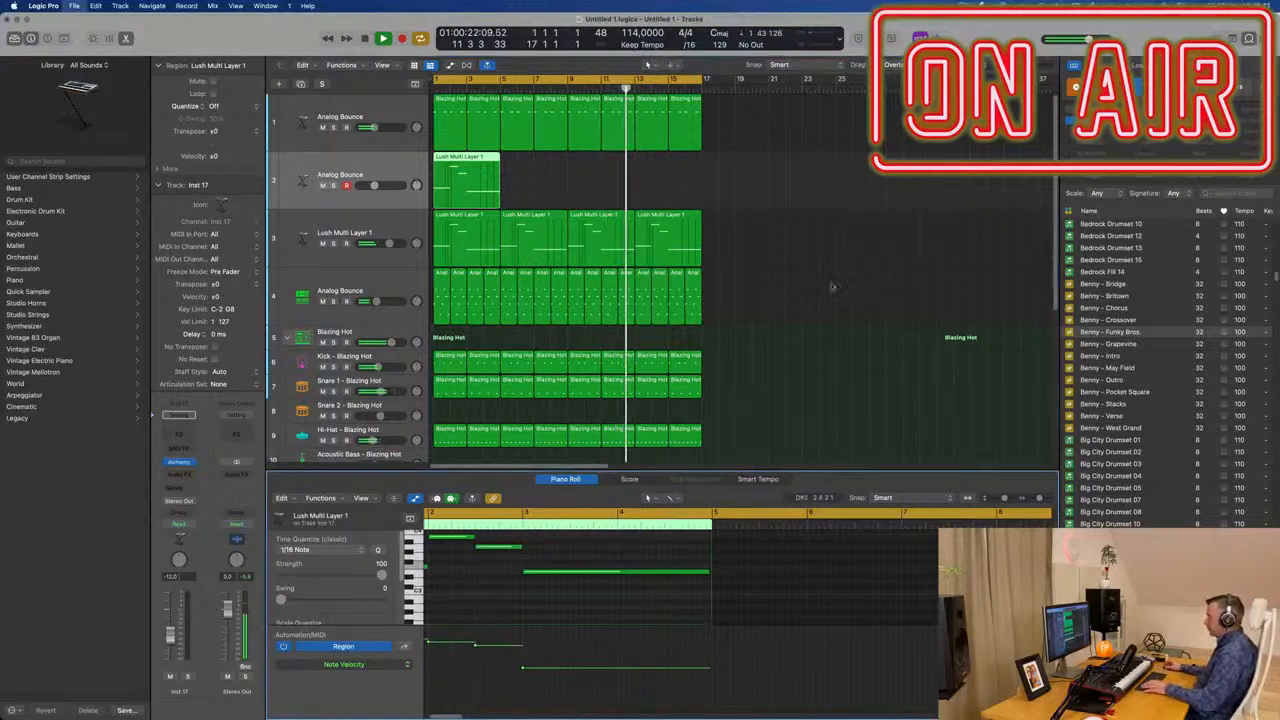
key(super+s)
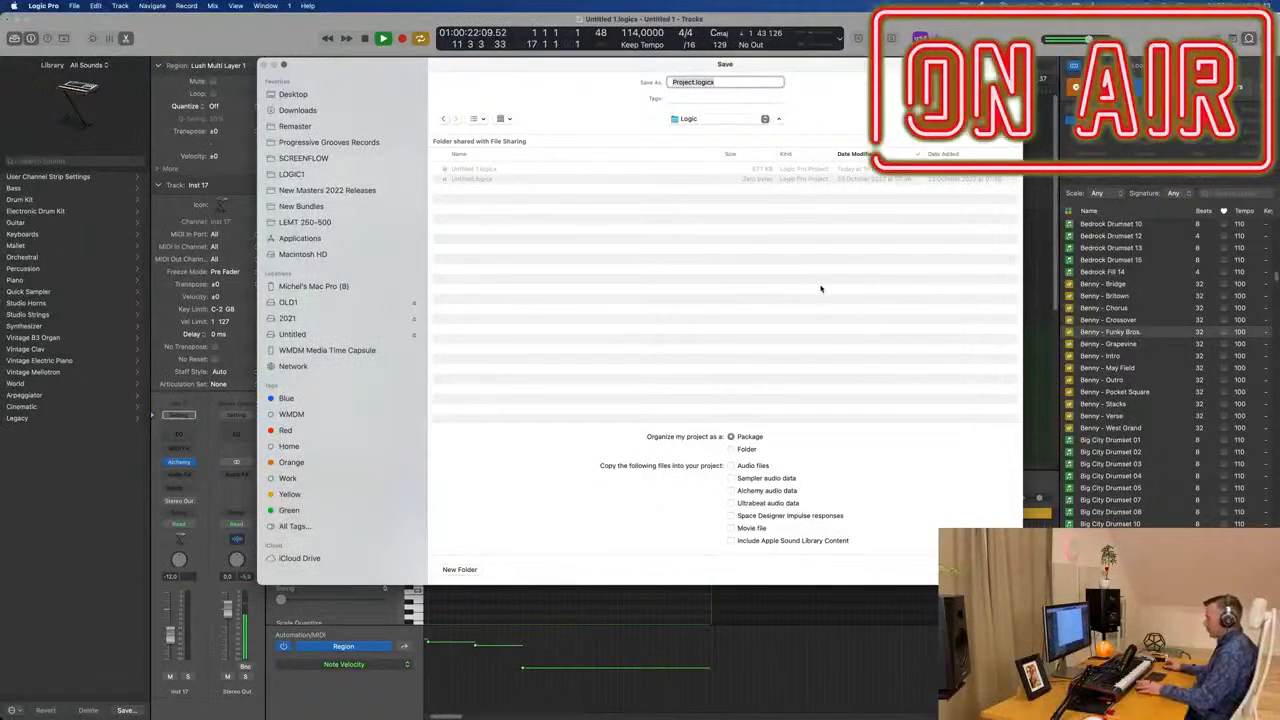
key(Escape)
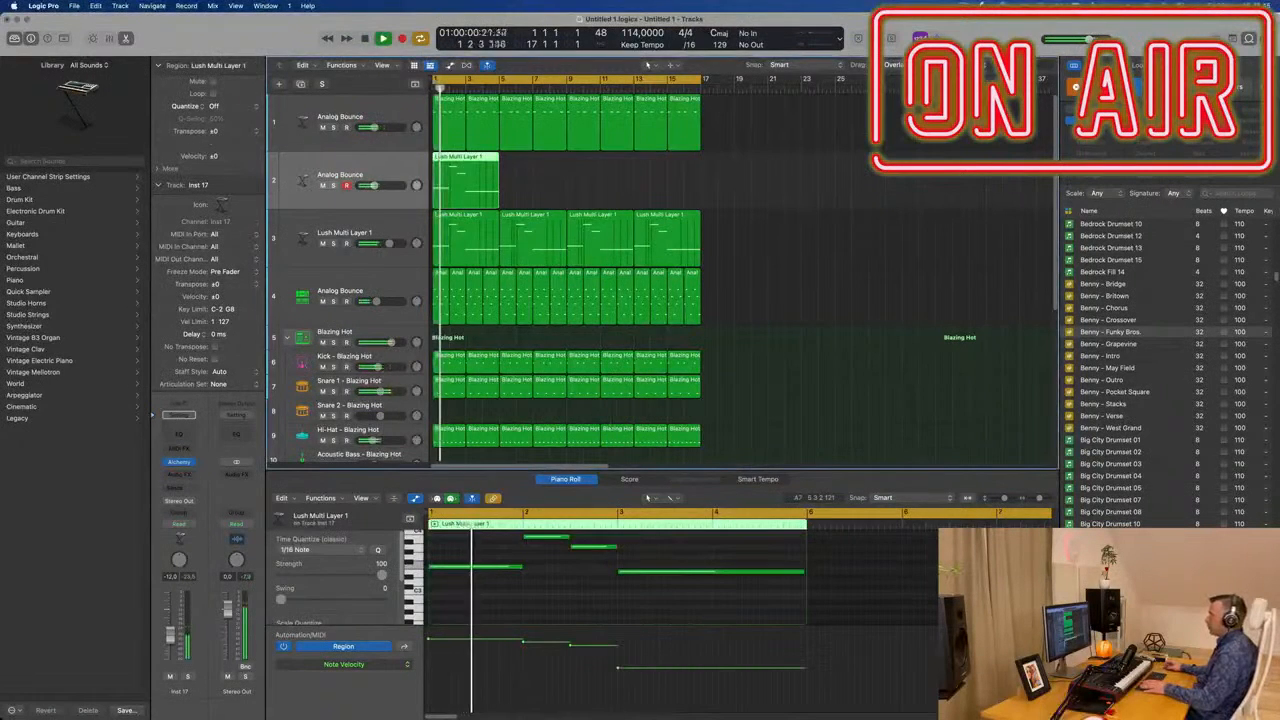
- Transpose all four notes of the Lush Multi Layer 1 region on the second Analog Bounce track and play it from the start
key(space)
key(super+a)
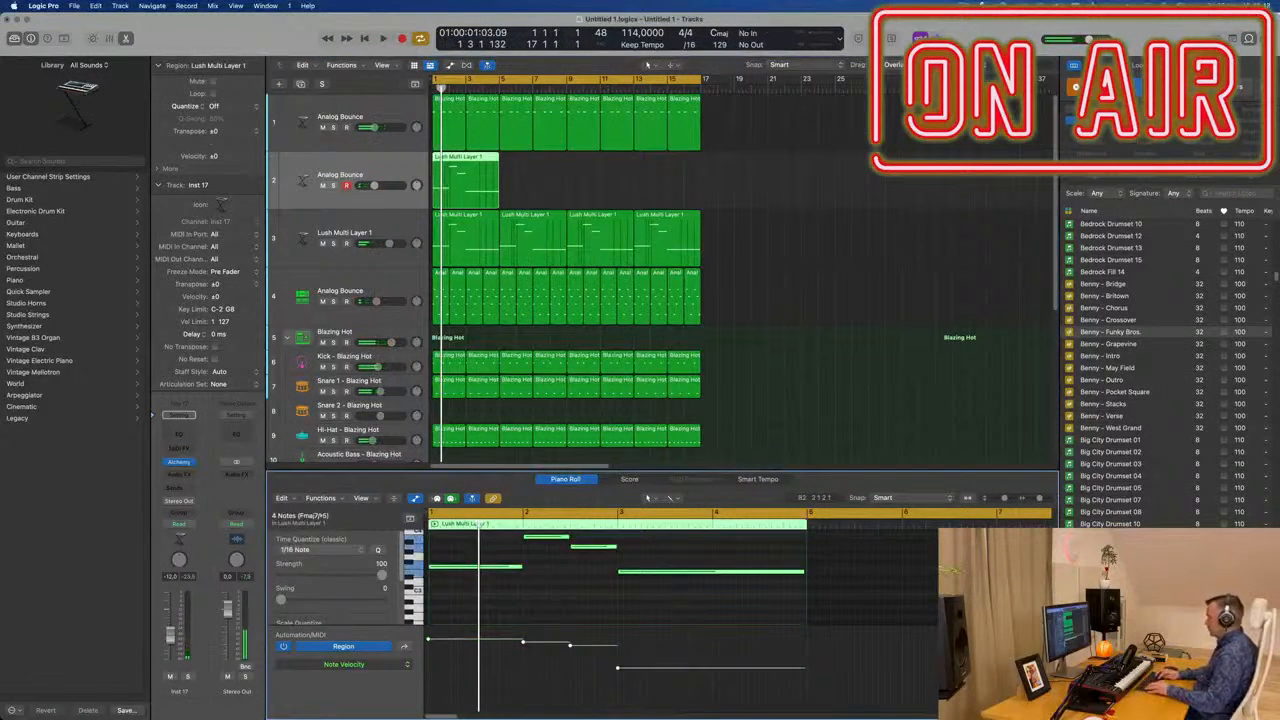
key(Delete)
key(space)
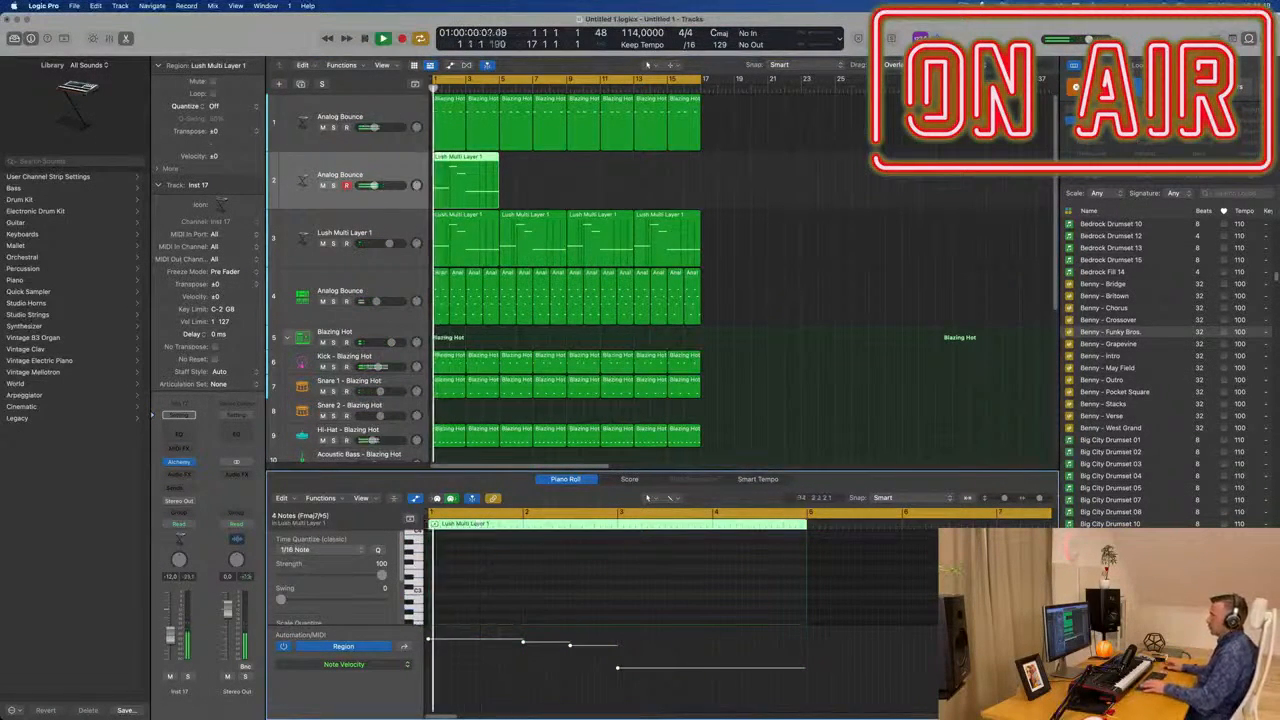
scroll(560, 280, down, 3)
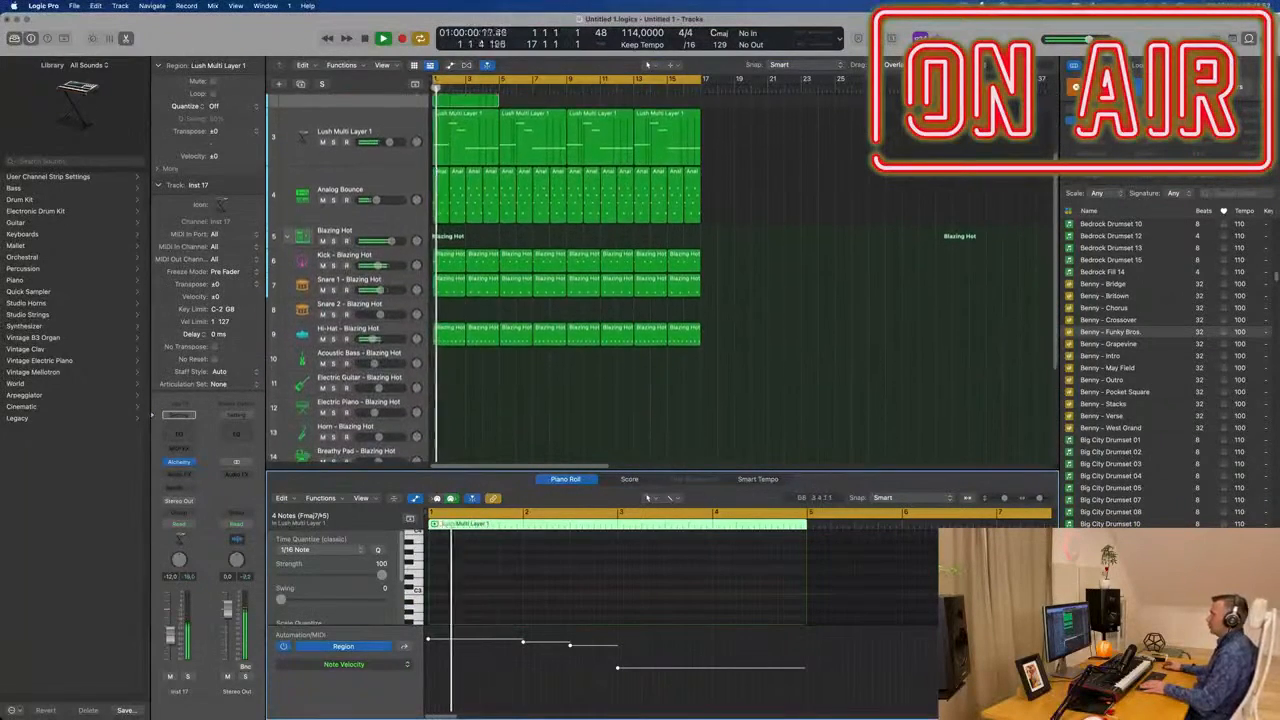
key(Return)
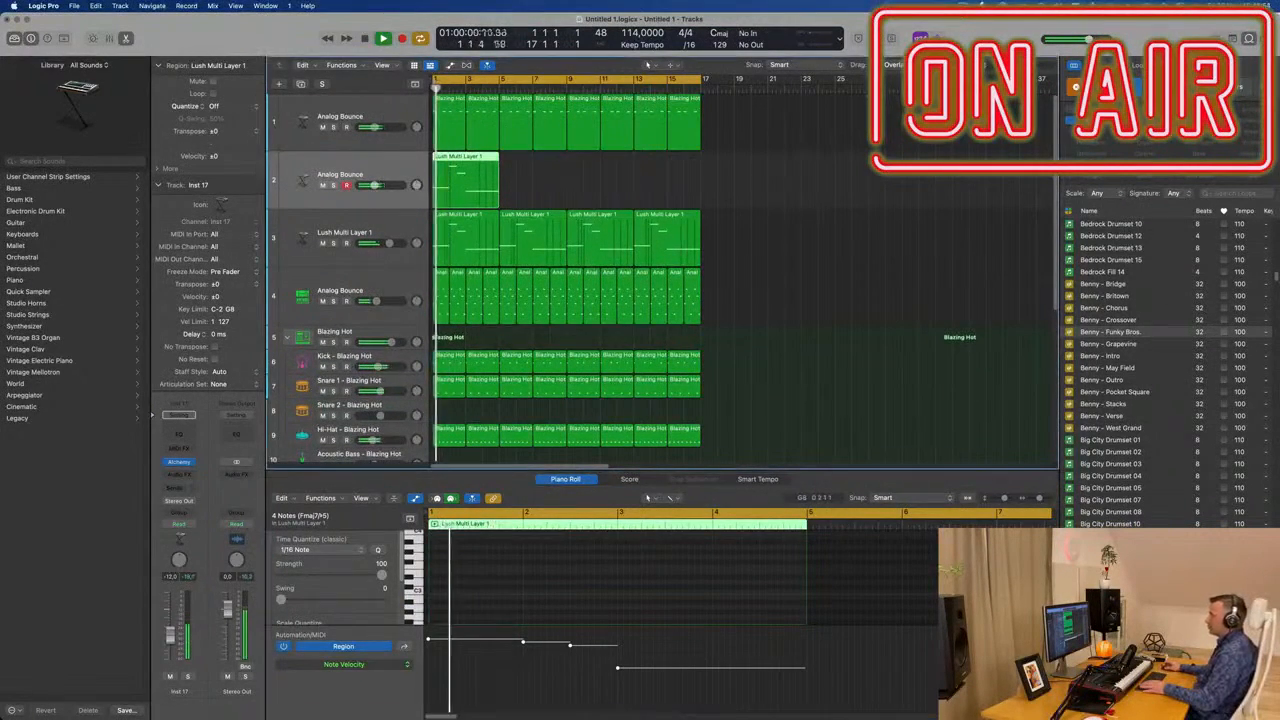
- Add an Arpeggiator MIDI effect with its Factory Default settings to the second Analog Bounce track and listen to it
click(185, 448)
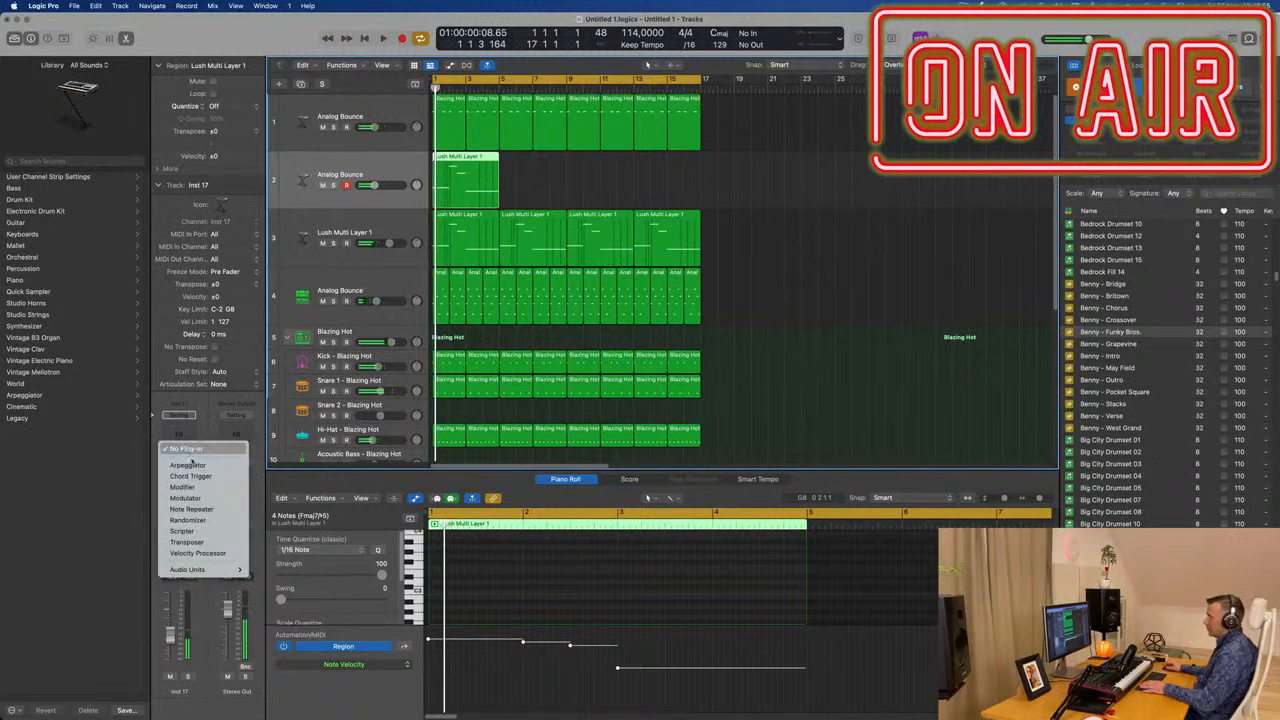
click(199, 466)
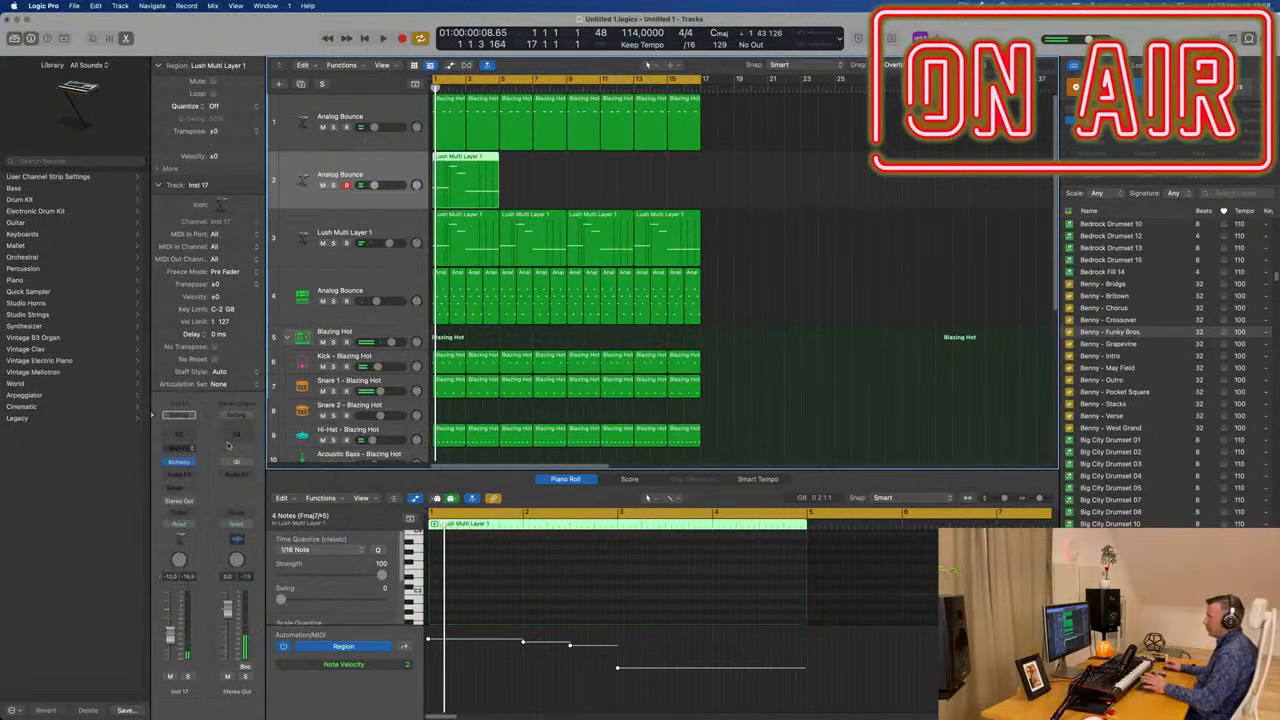
key(space)
drag(661, 151, 946, 214)
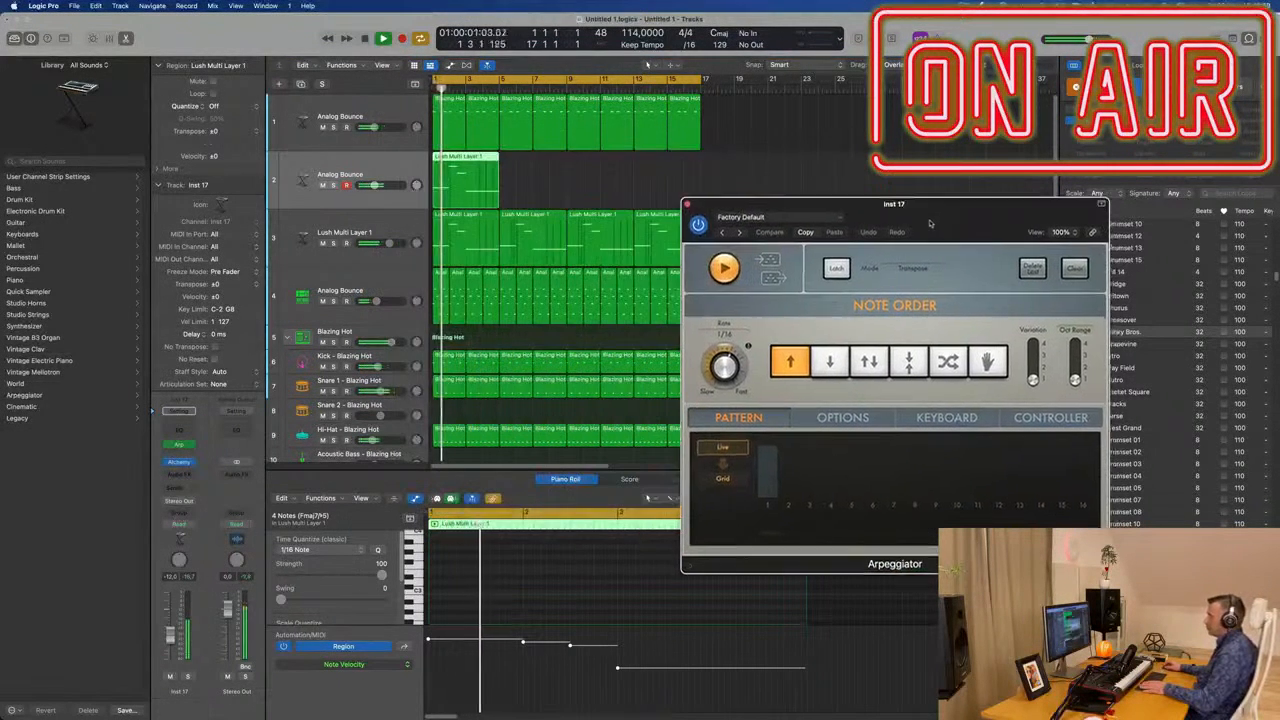
click(686, 205)
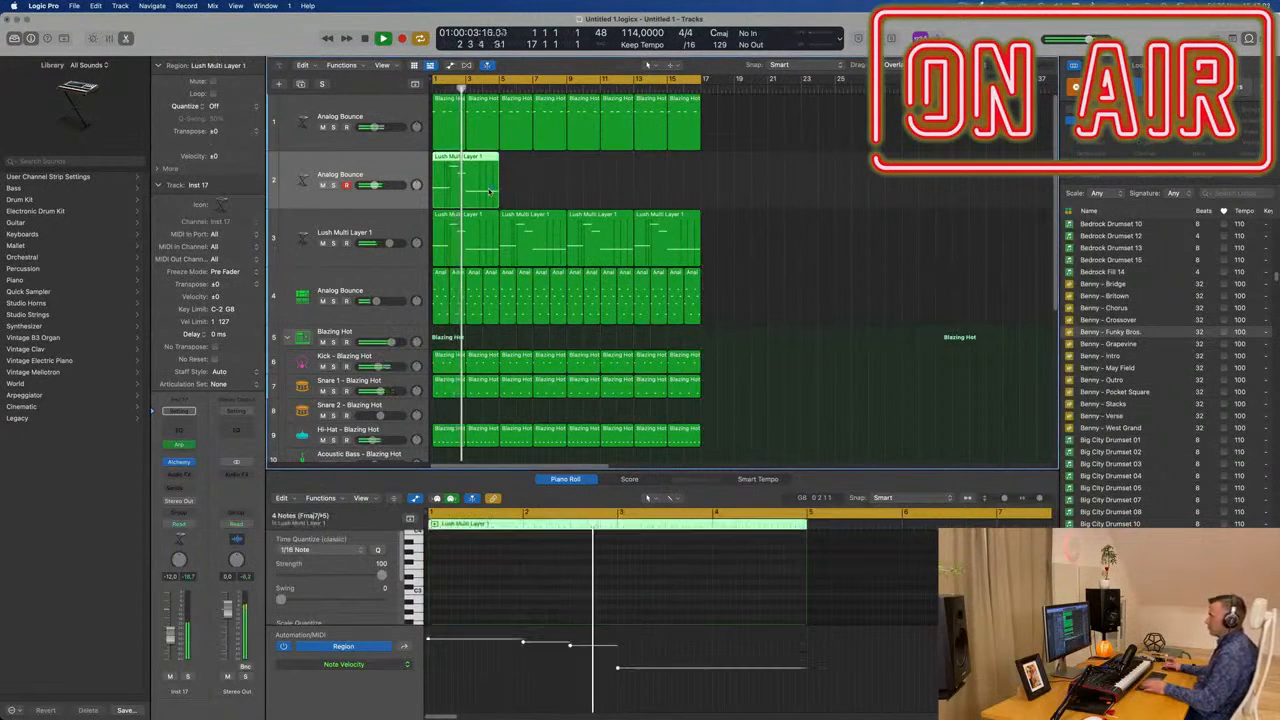
- Repeat the Lush Multi Layer 1 region on the second track three times to fill it up to bar 17, and restart playback
key(super+r)
key(super+r)
key(super+r)
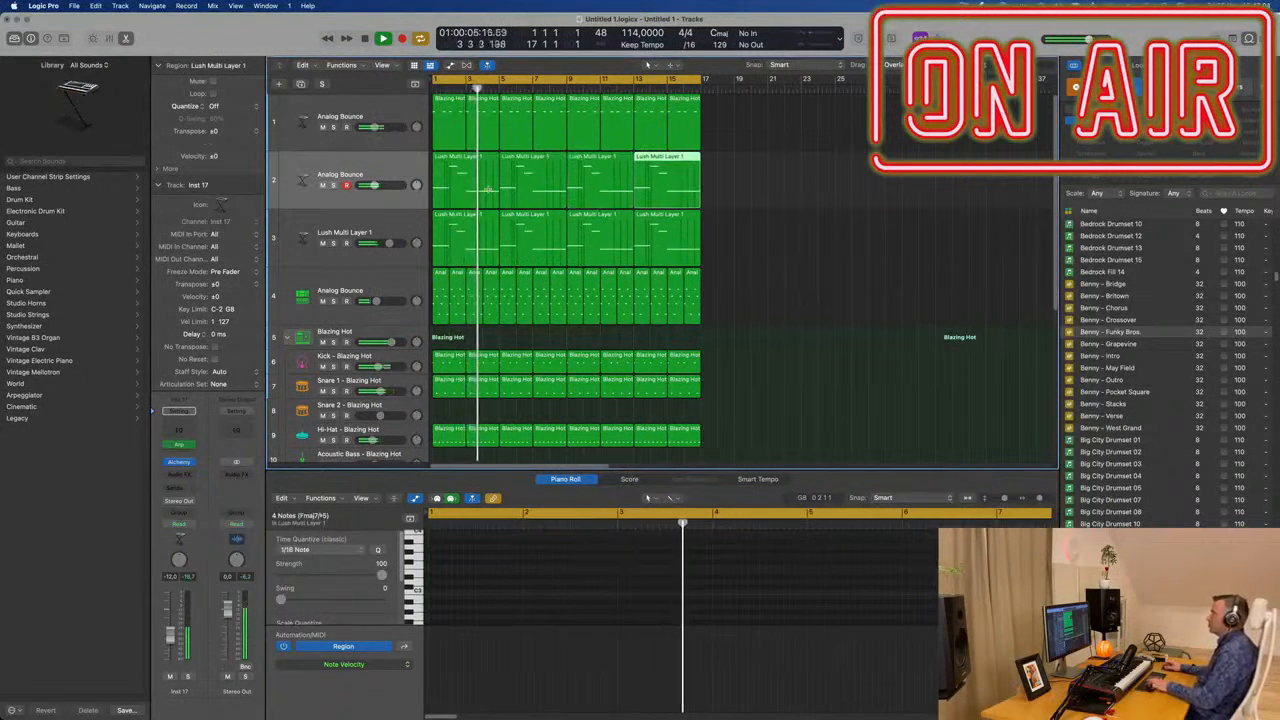
key(space)
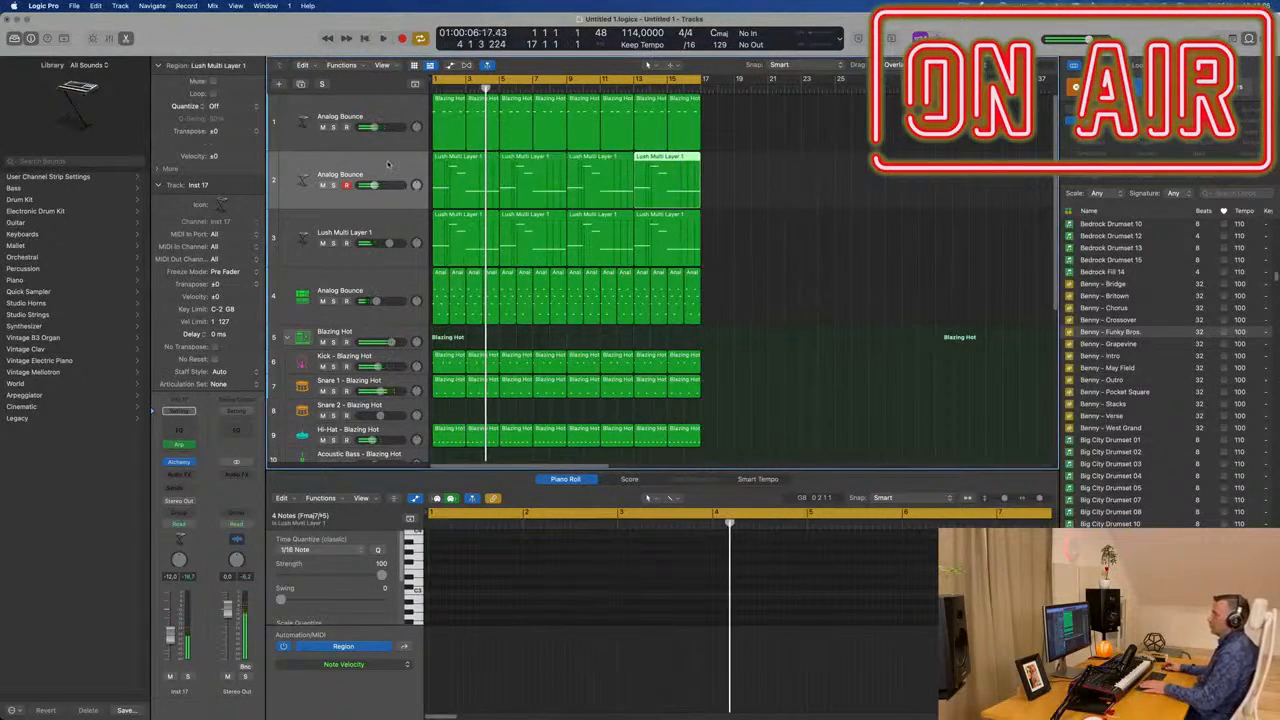
click(388, 164)
key(space)
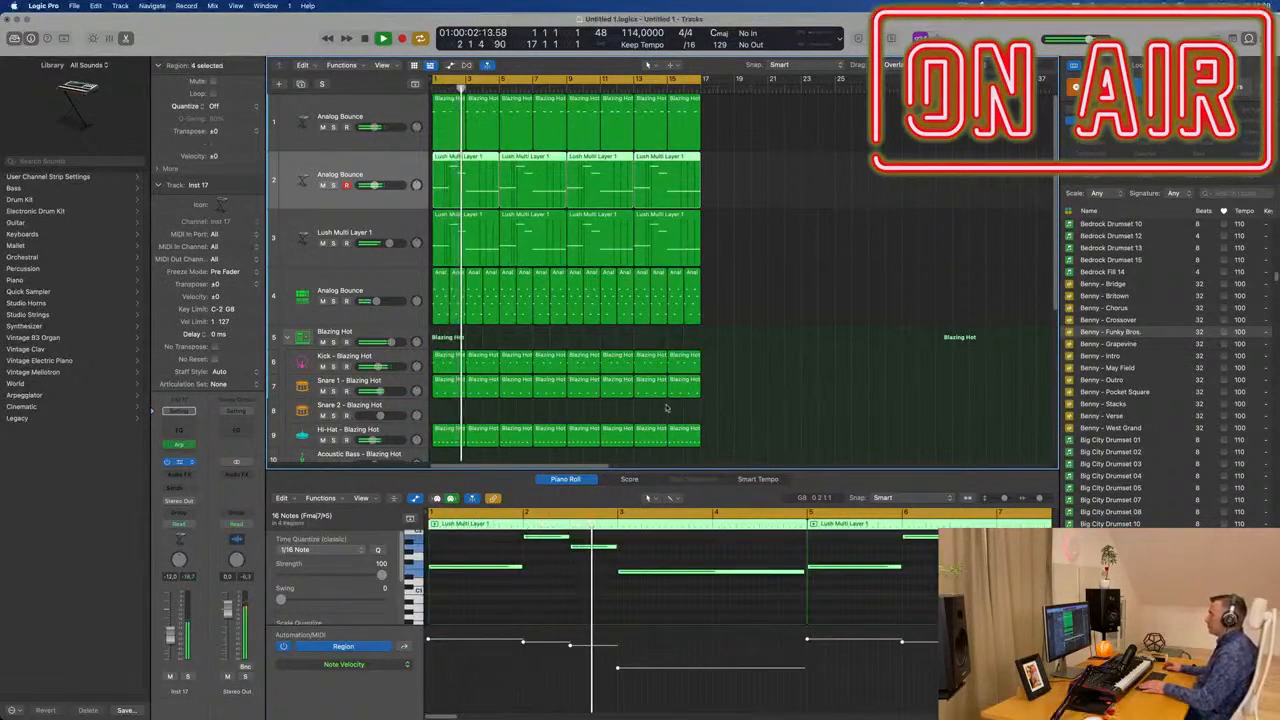
- In the second track's Alchemy synth, audition Aggressive Punch and Dirty Punch, return to Sub Click and adjust the Cutoff
key(v)
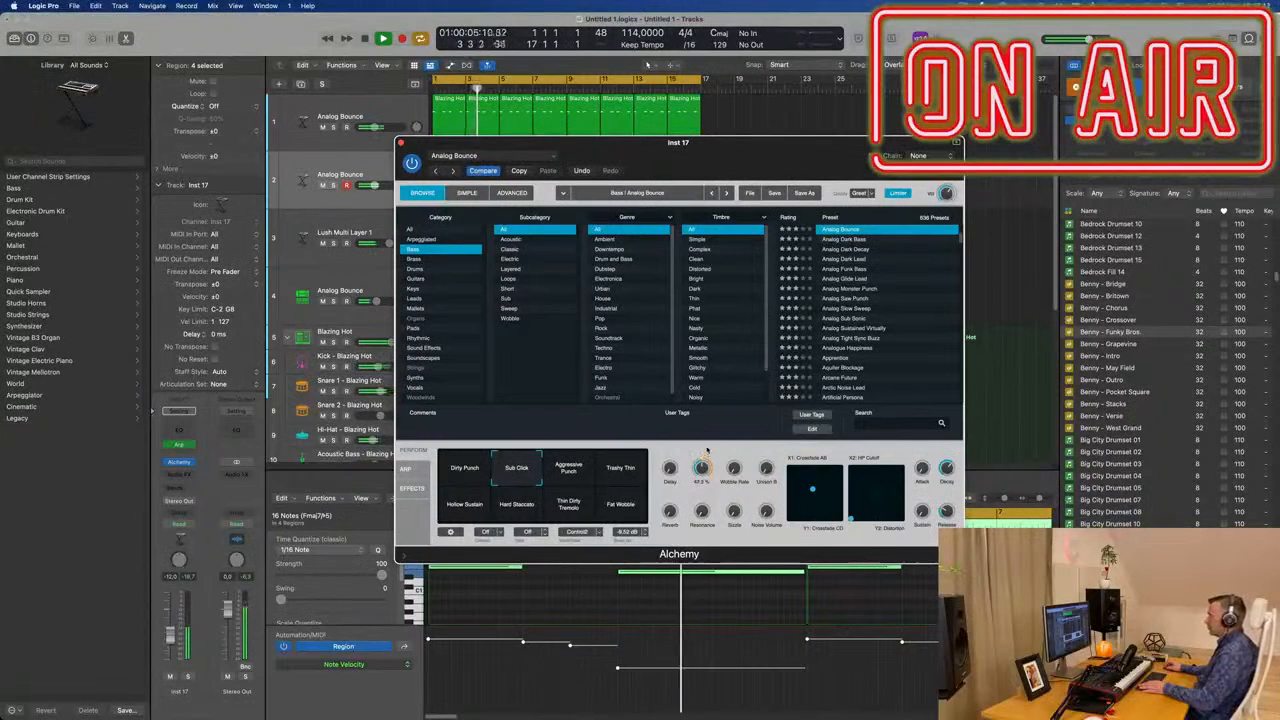
drag(707, 451, 707, 456)
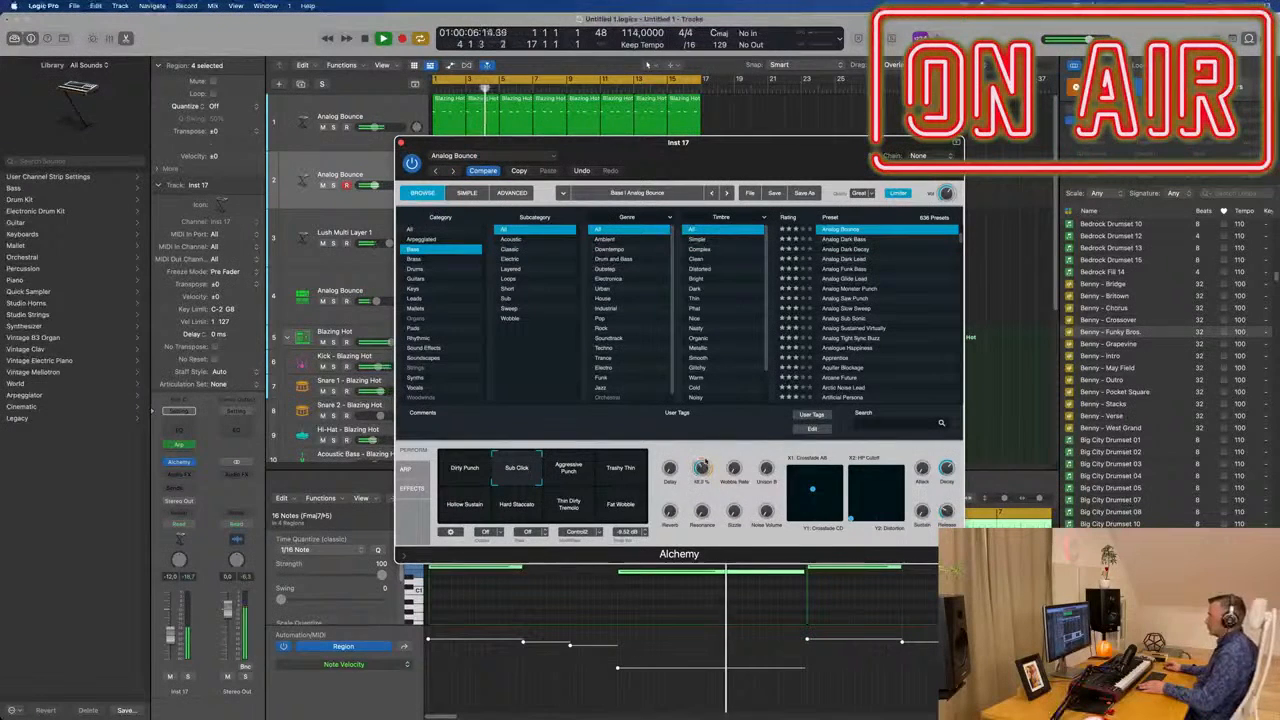
click(560, 476)
click(464, 476)
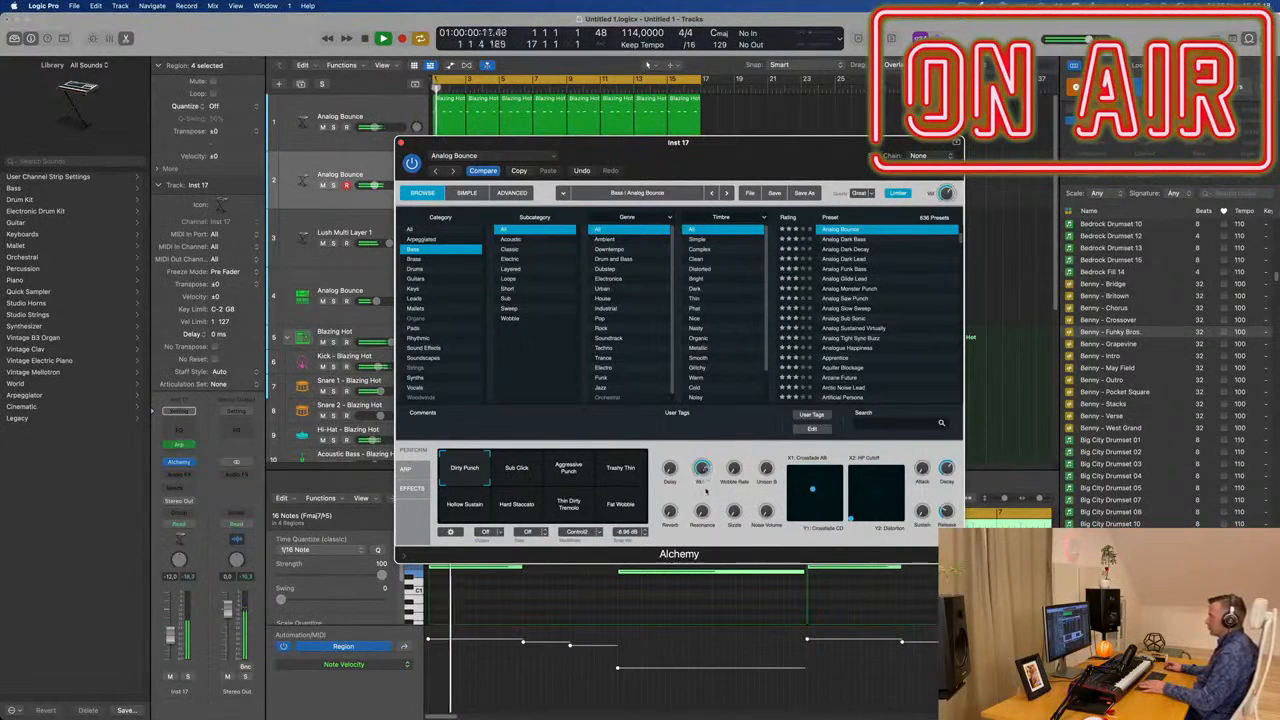
click(529, 479)
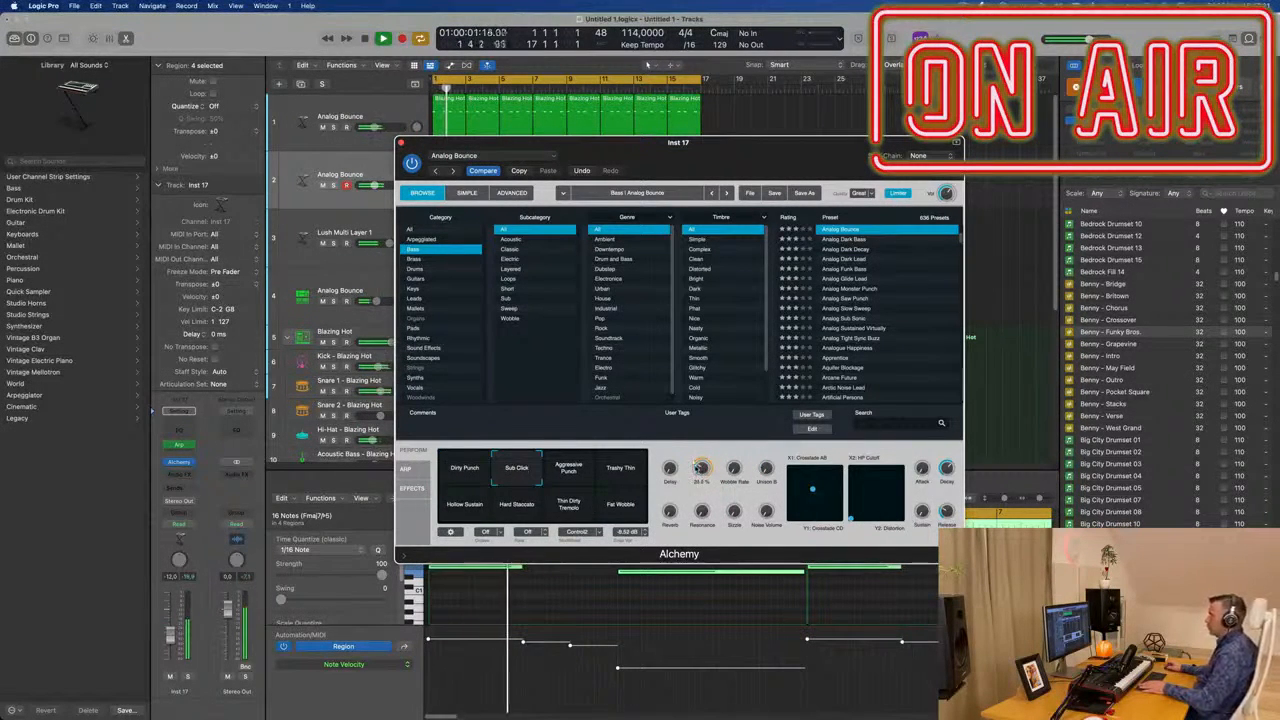
click(419, 112)
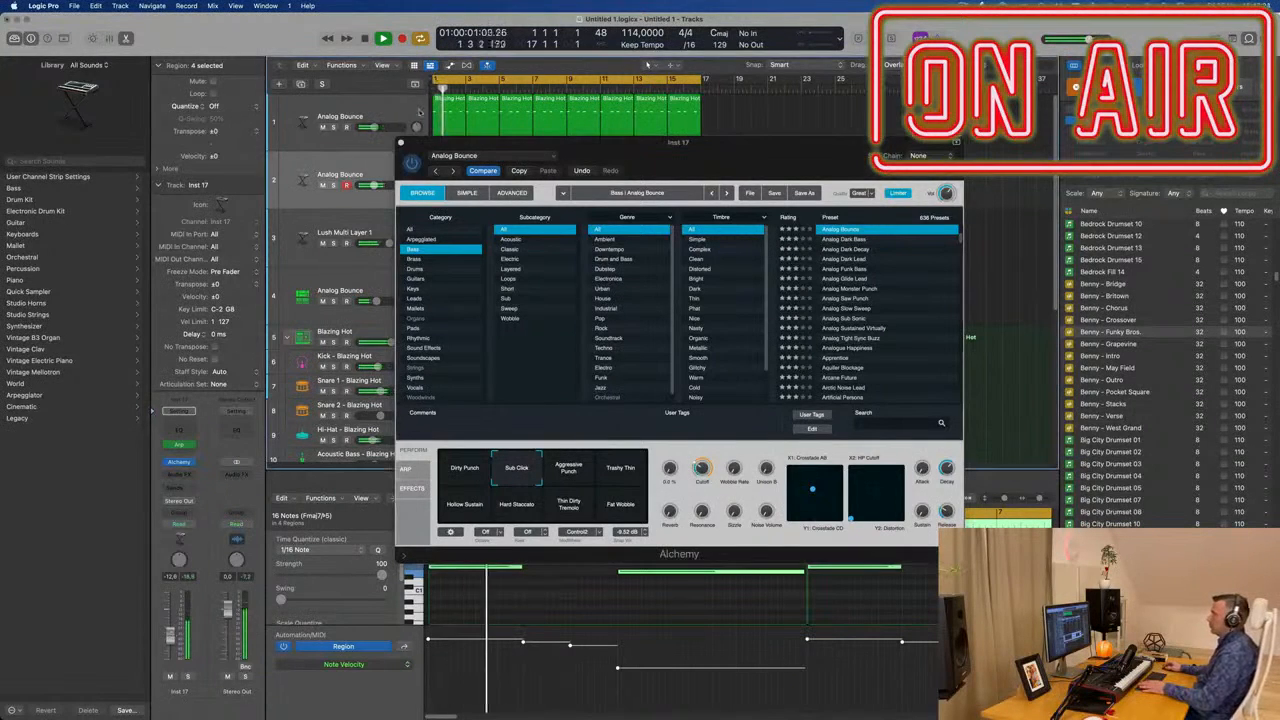
click(401, 144)
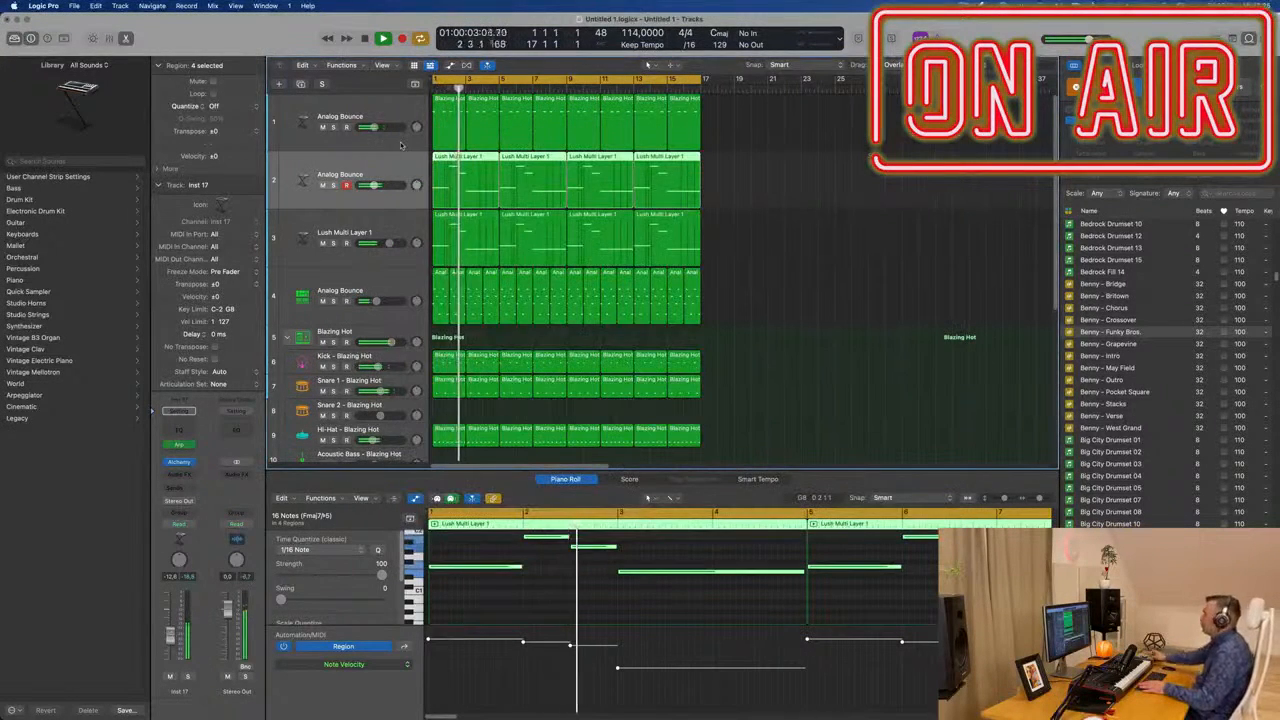
- Repeat all regions of the arrangement three times so the song extends to bar 65
scroll(790, 340, down, 5)
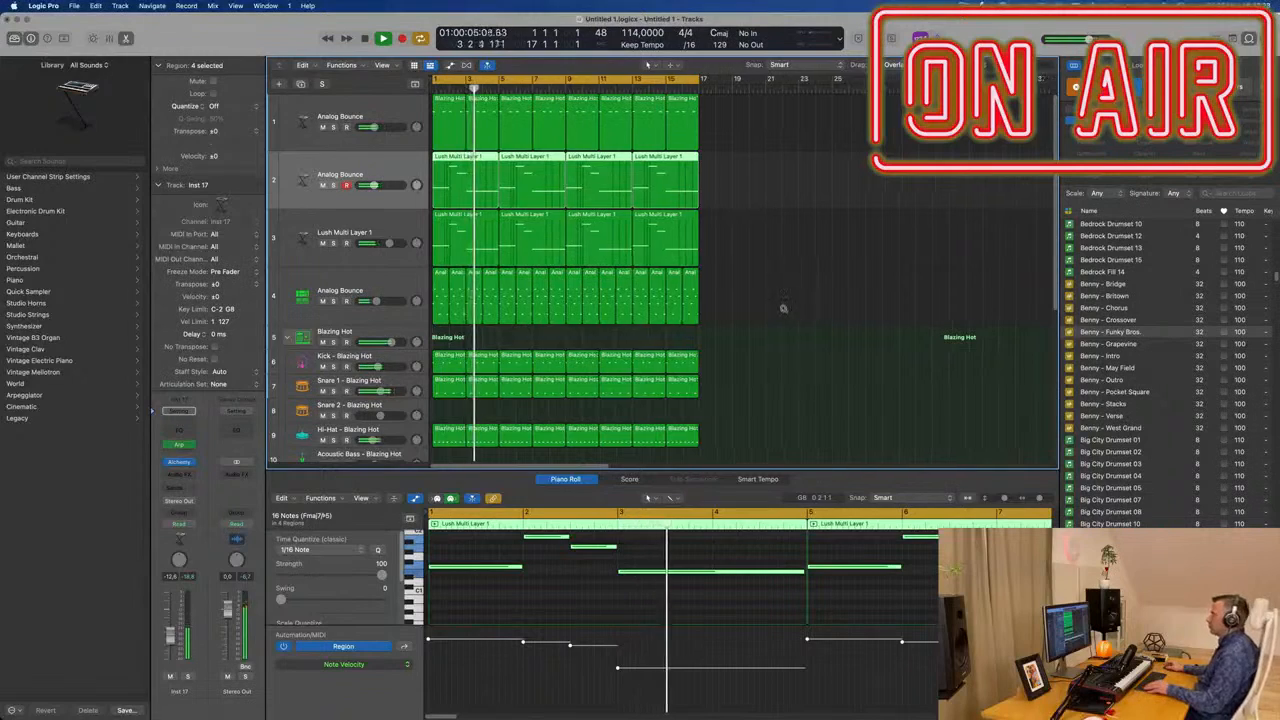
click(766, 290)
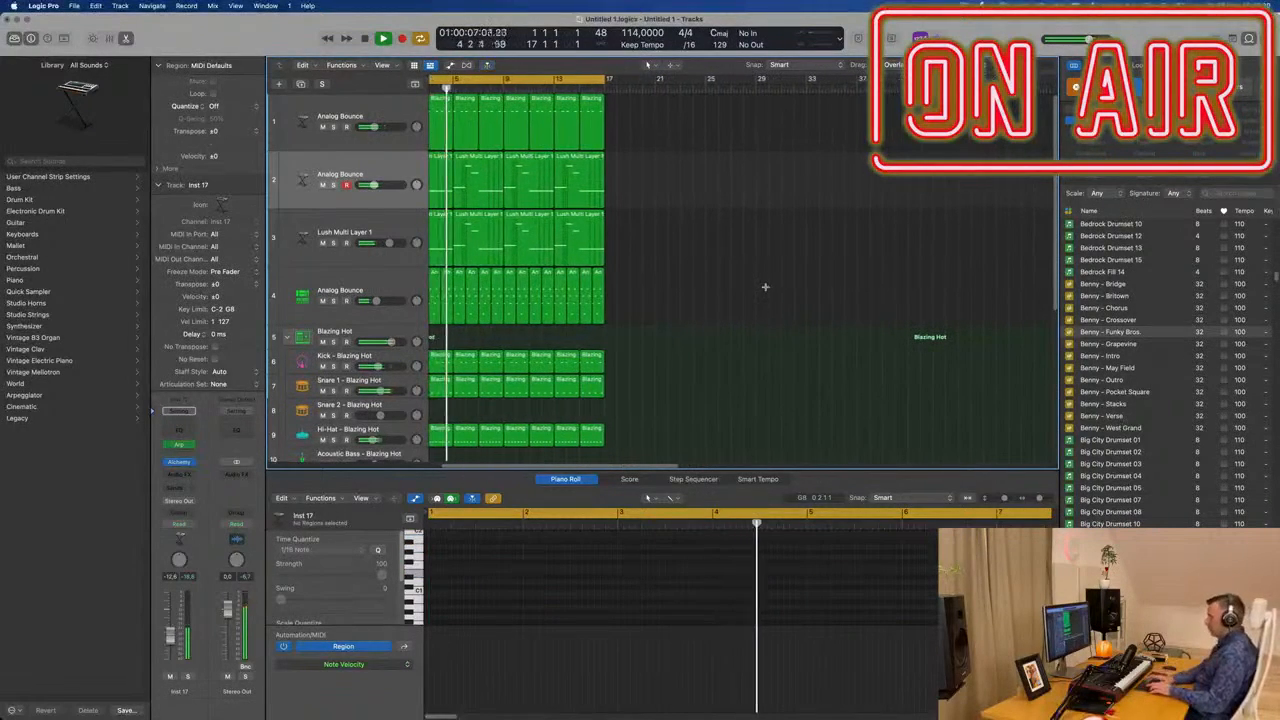
key(super+a)
key(super+r)
key(super+r)
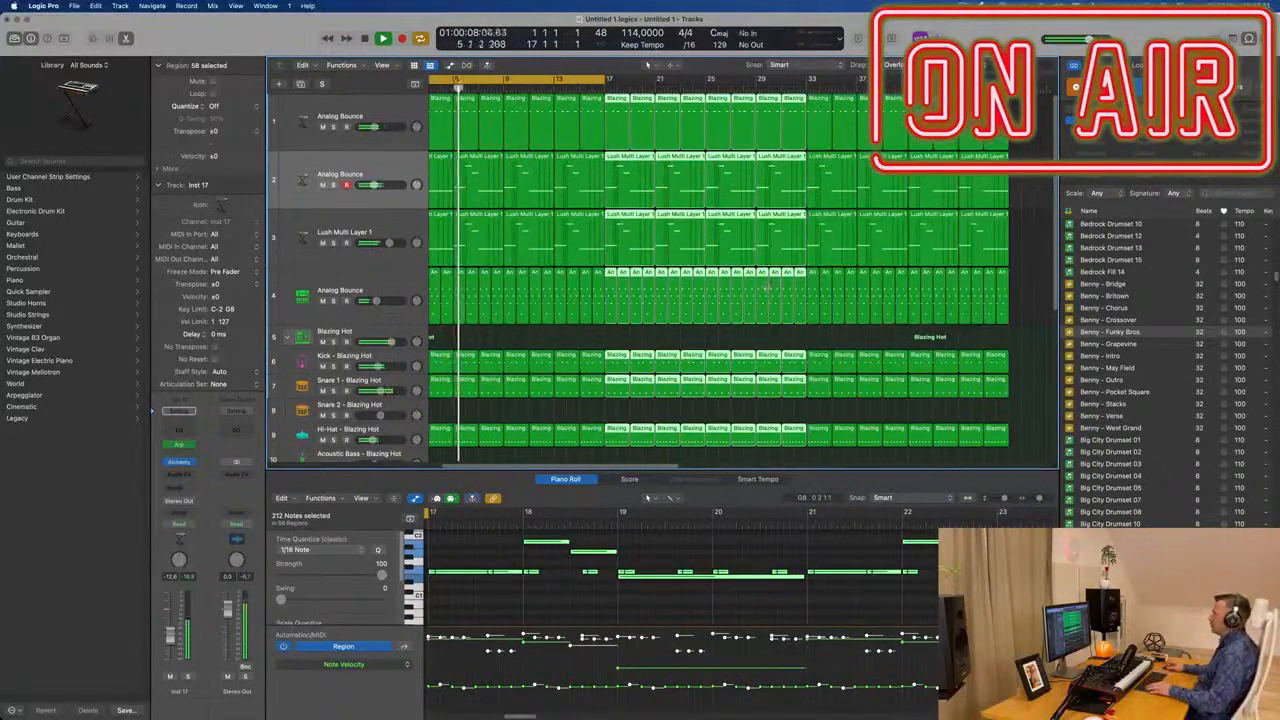
scroll(753, 280, down, 3)
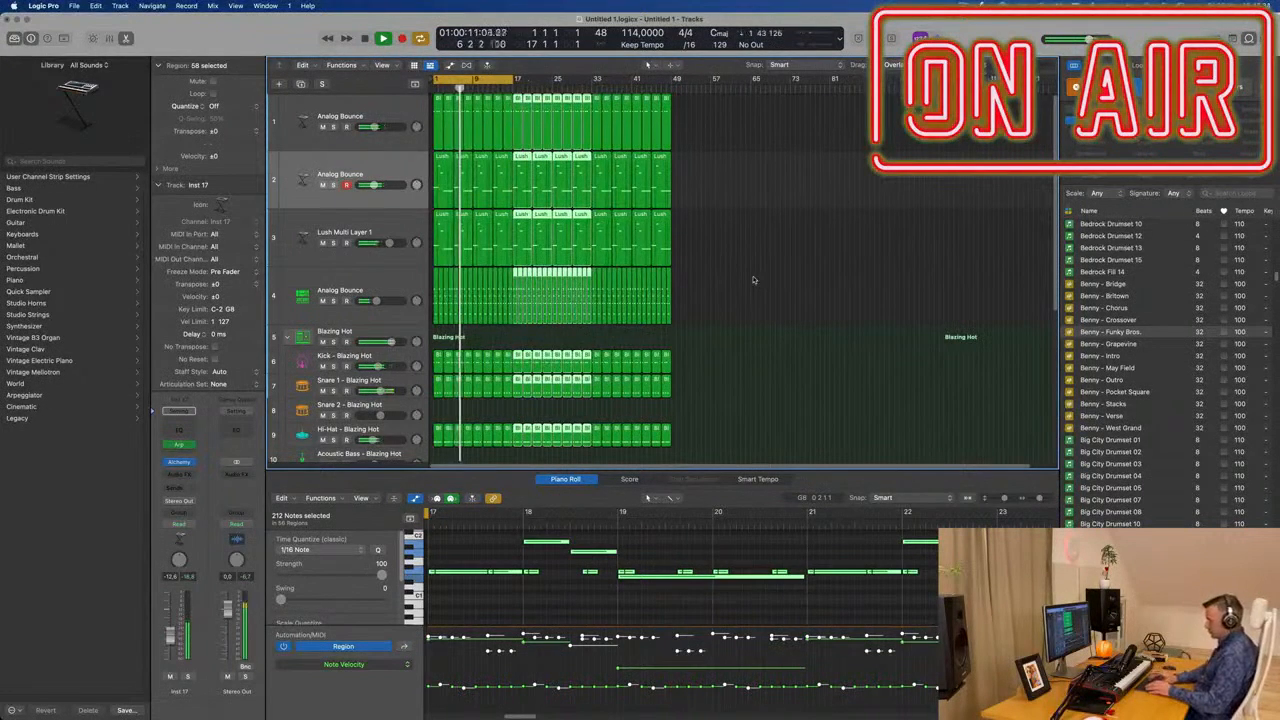
key(super+r)
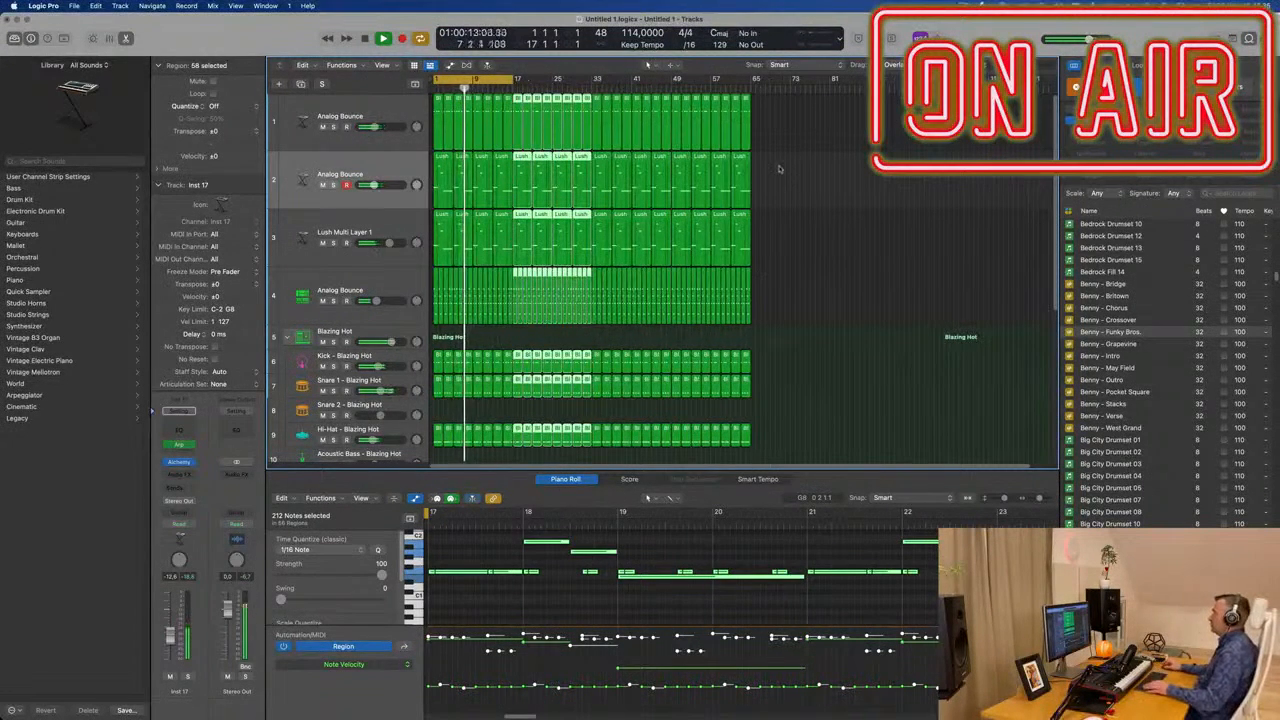
- Extend the cycle range to bar 65 to cover the whole arrangement
drag(518, 79, 754, 102)
click(754, 112)
scroll(830, 233, up, 2)
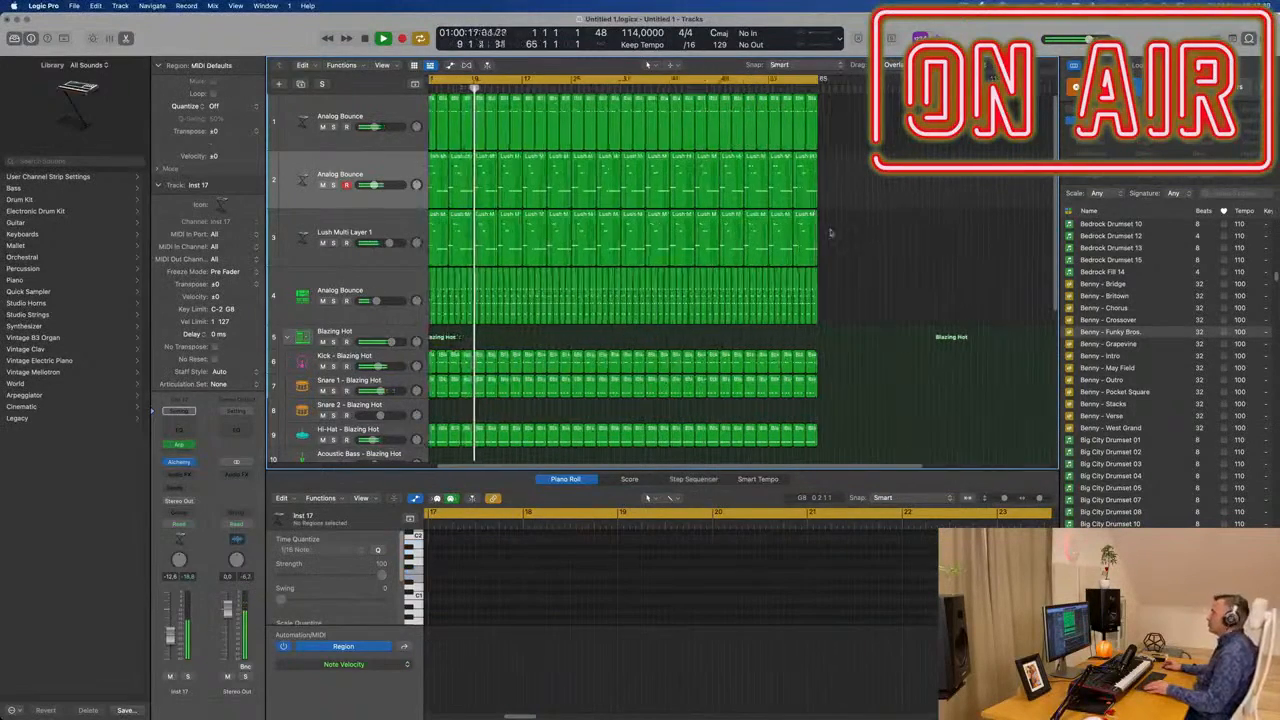
scroll(844, 238, down, 2)
scroll(843, 238, up, 1)
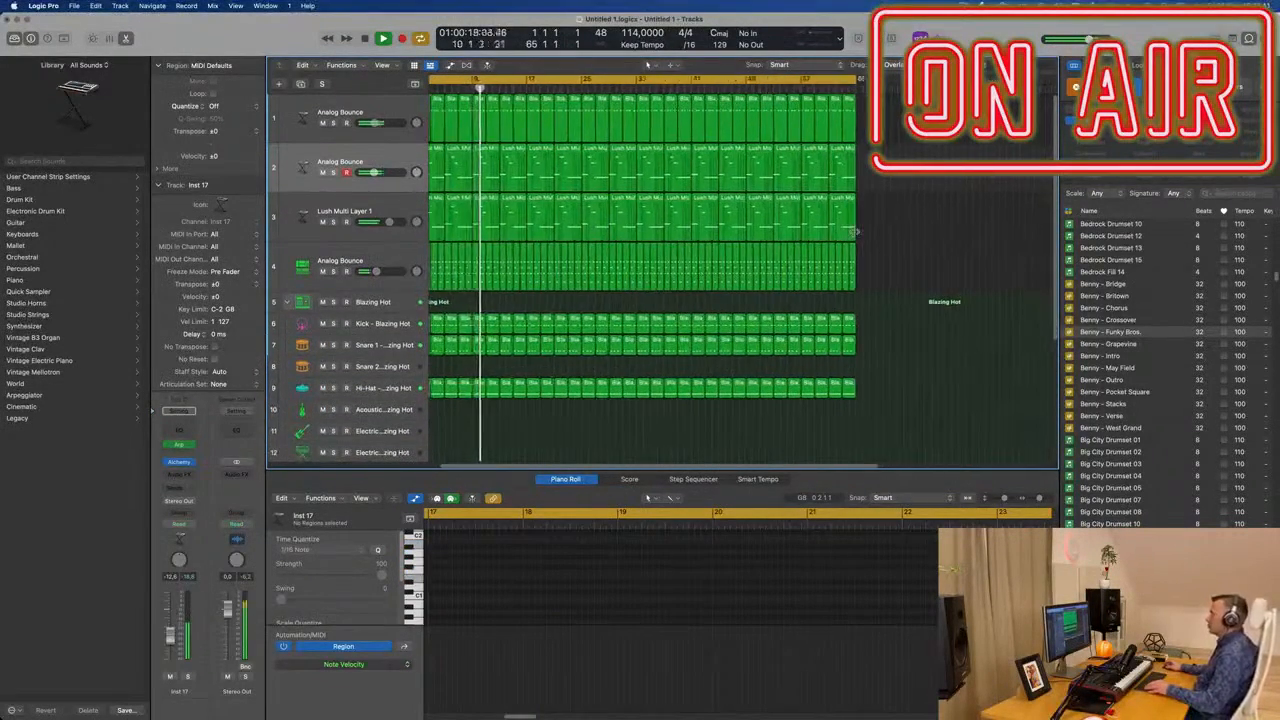
scroll(840, 228, down, 2)
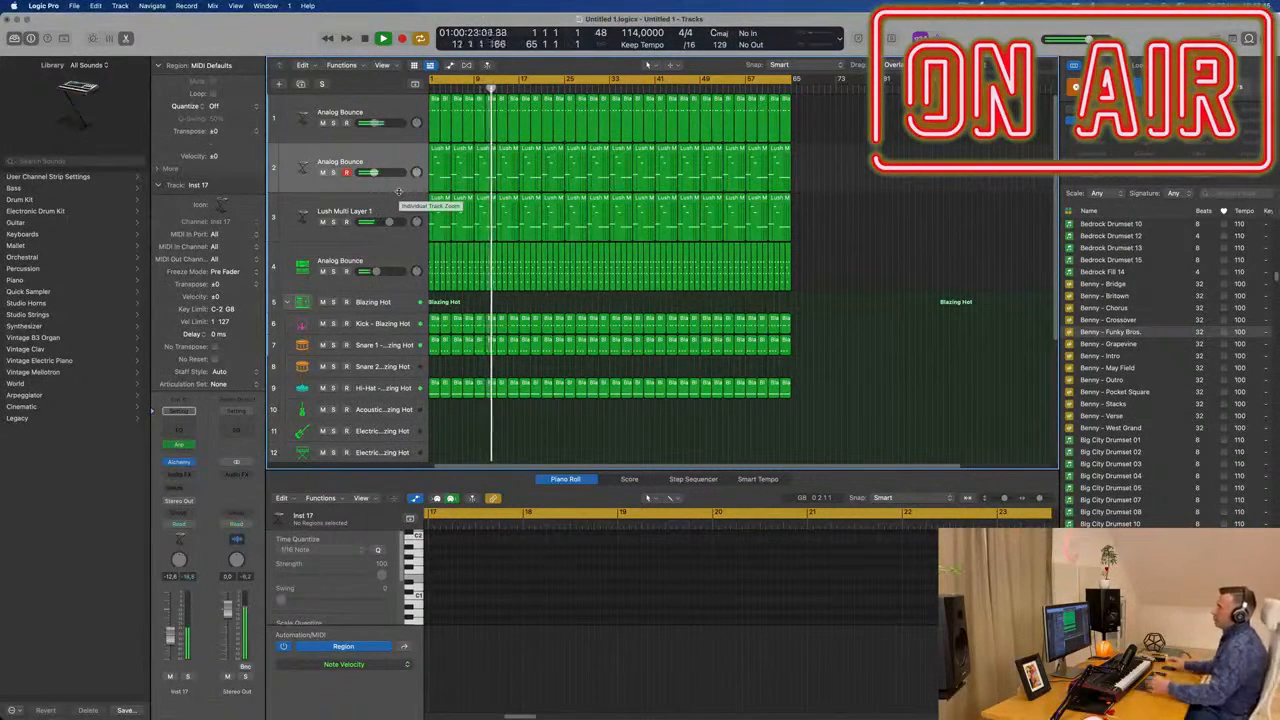
- Audition the Reverse Tape, Record Cut, Breathy Pad and Vox tracks of the Blazing Hot kit and adjust the Vox track's bus send
scroll(397, 190, down, 5)
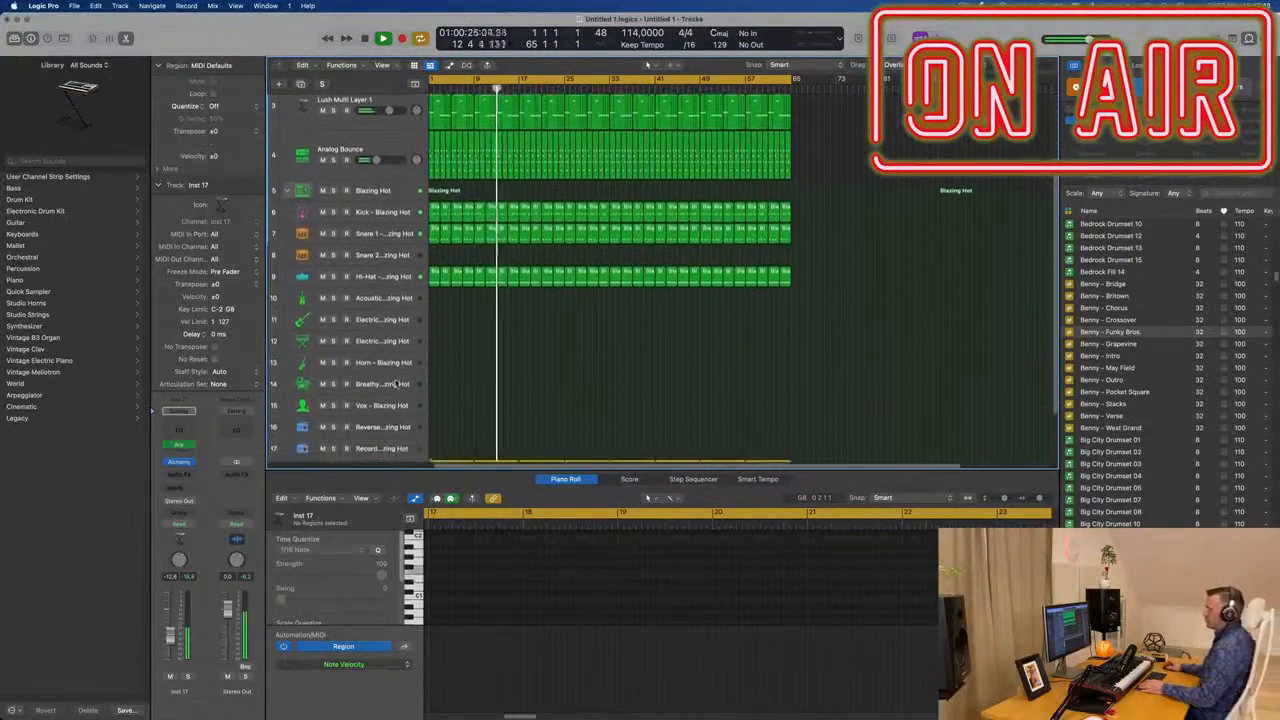
click(416, 410)
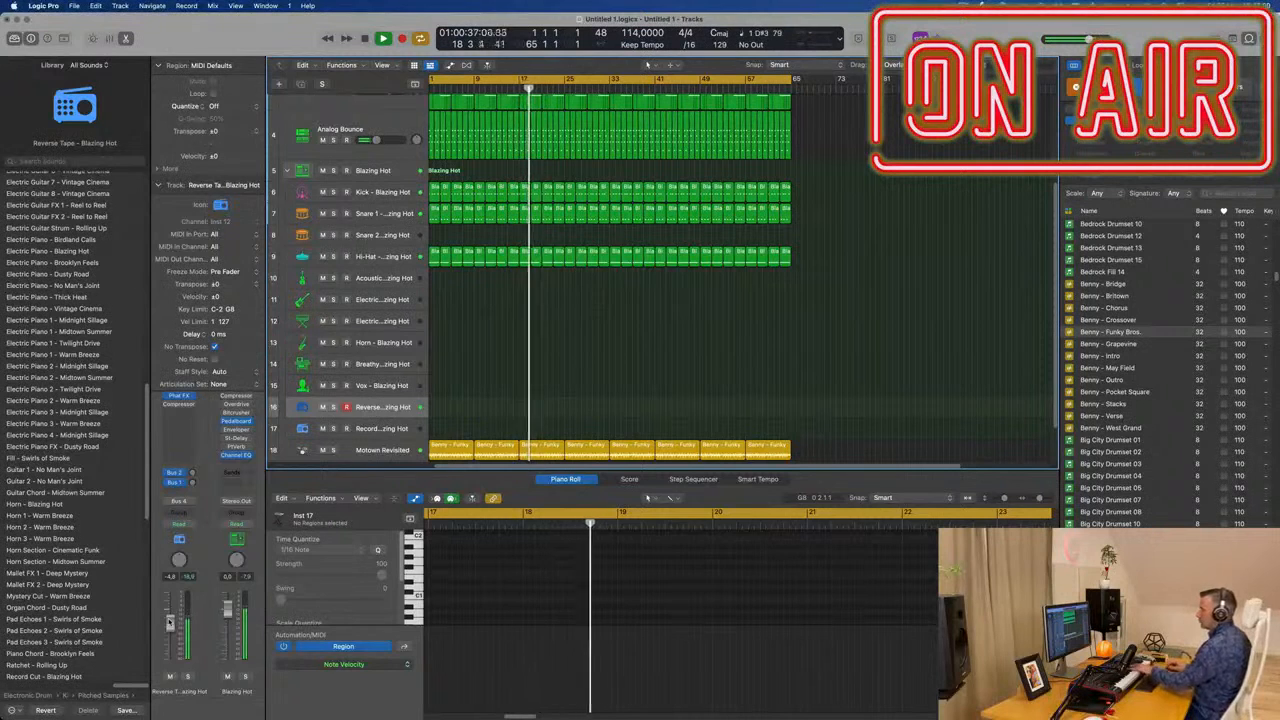
click(390, 430)
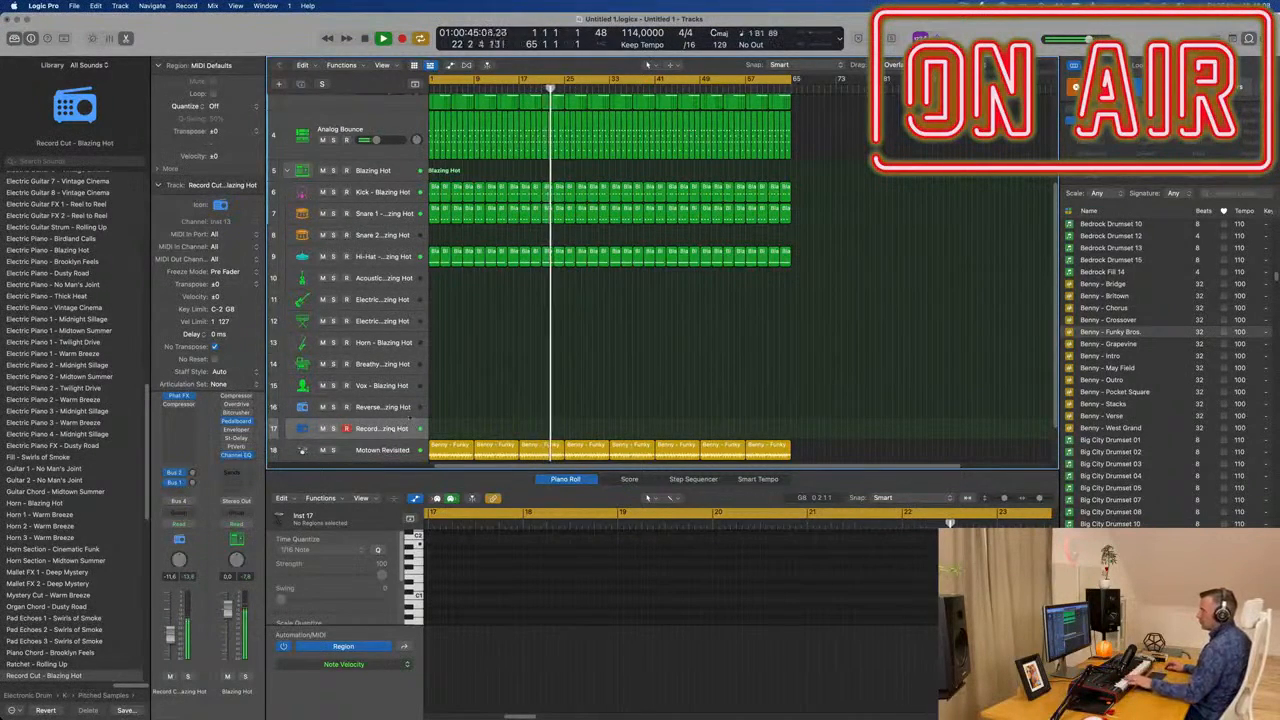
click(385, 365)
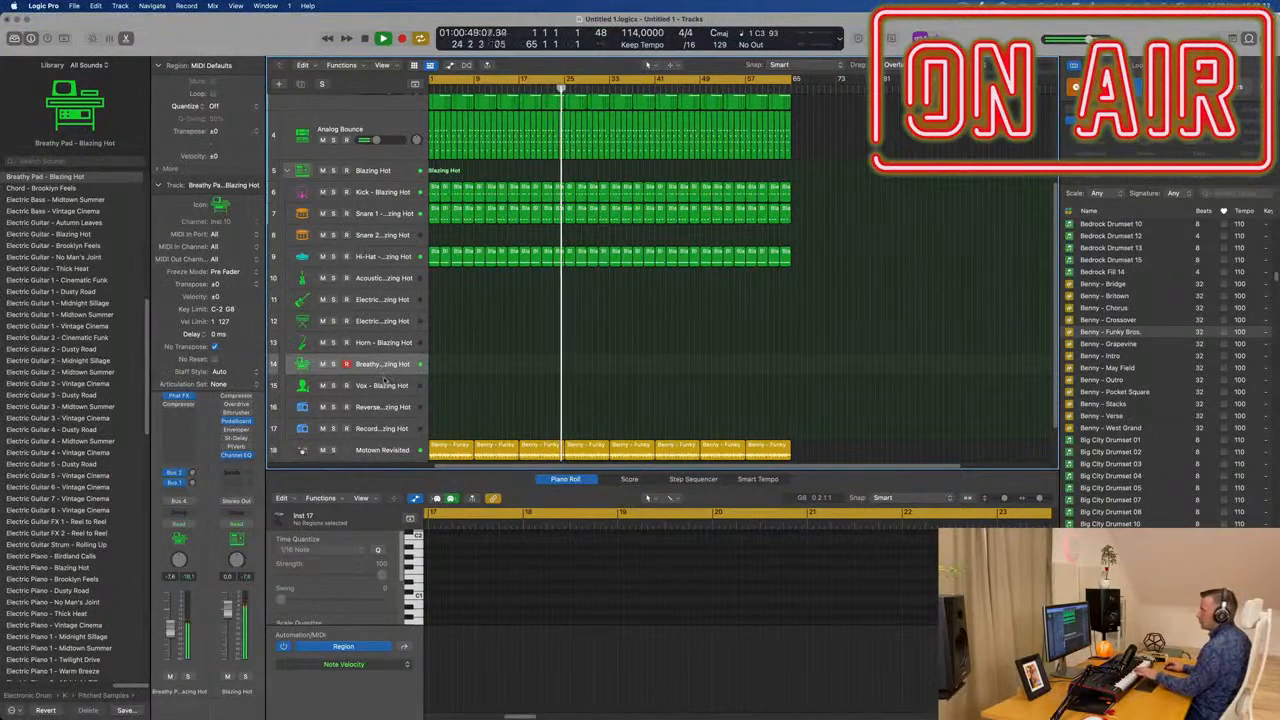
click(383, 385)
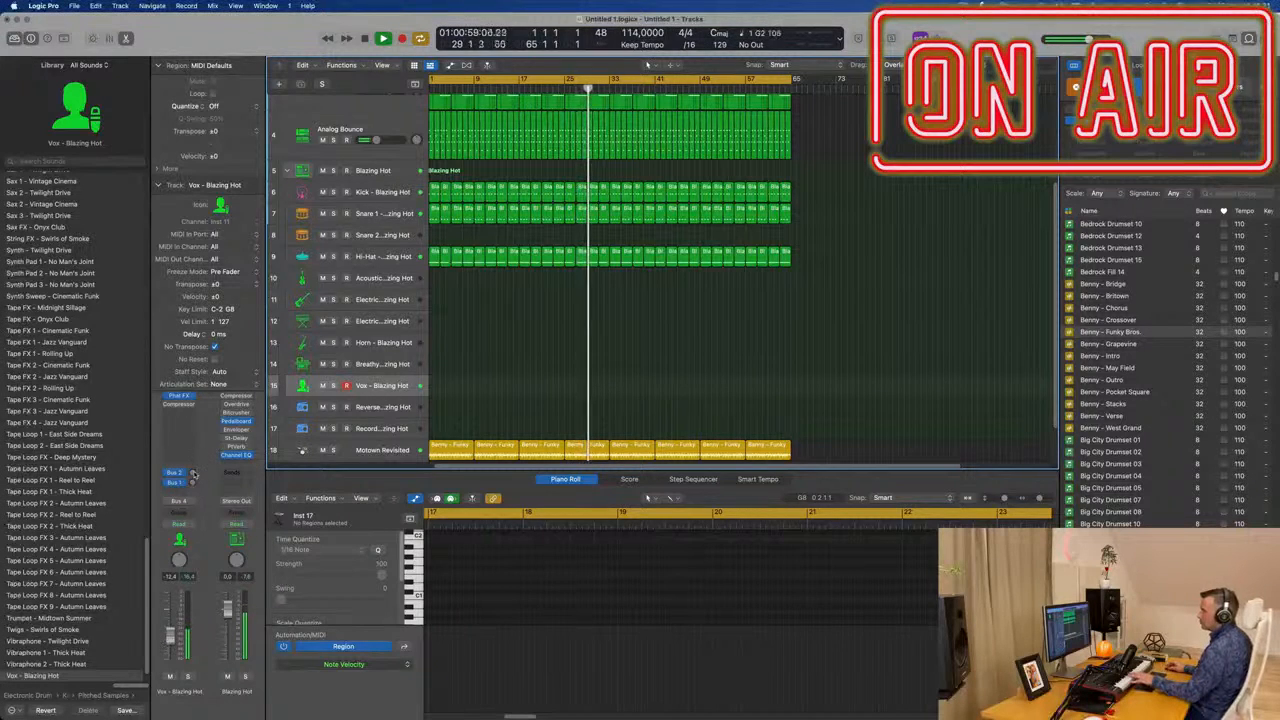
click(193, 474)
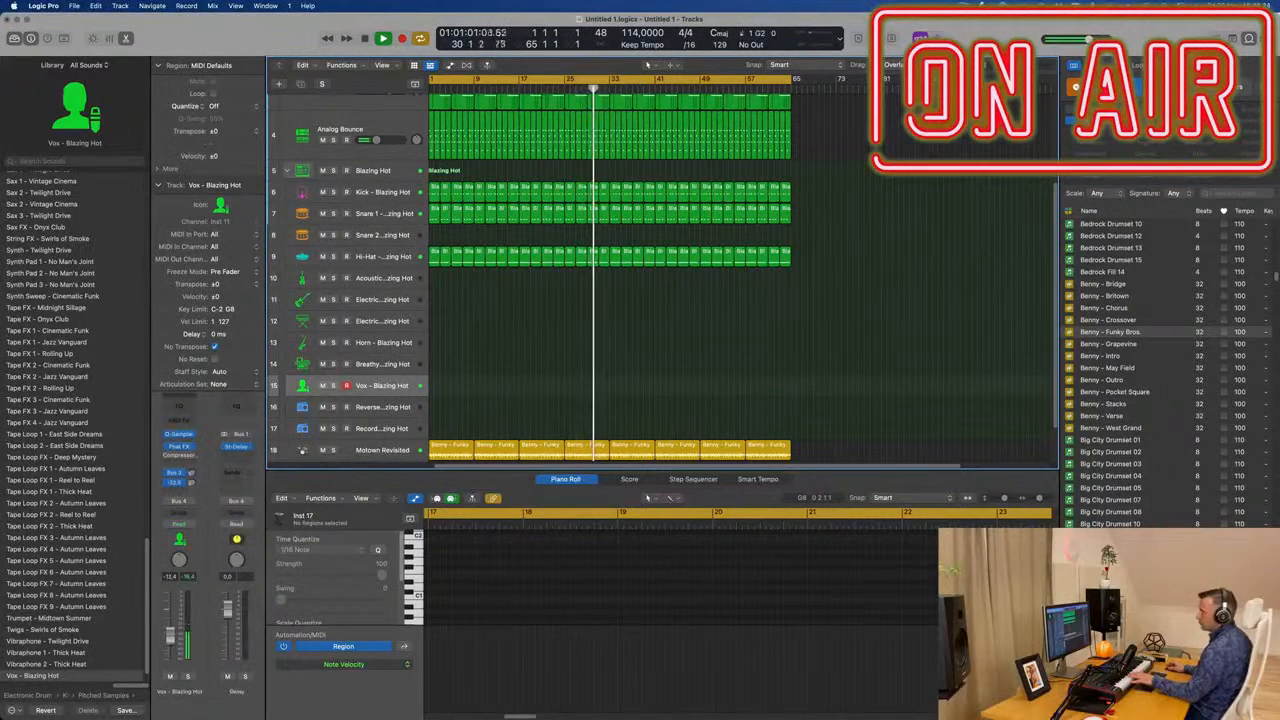
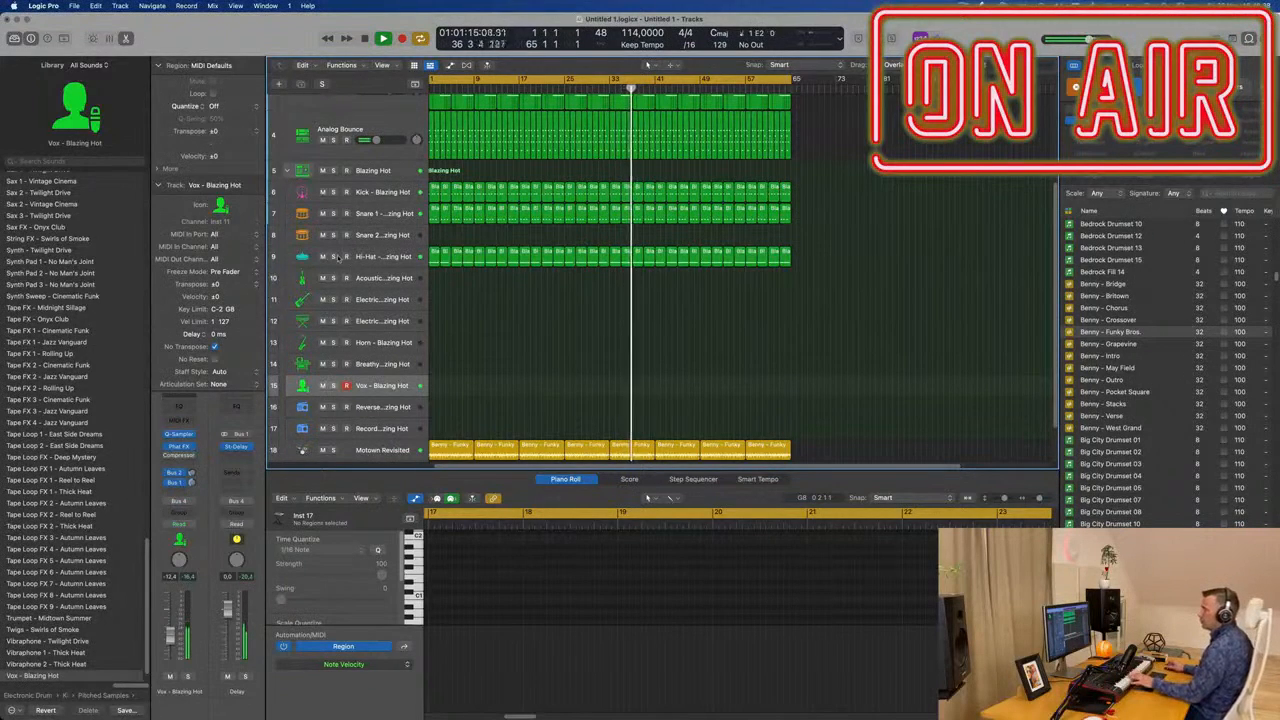
- Collapse the Blazing Hot track stack and raise the volume of the Analog Bounce track directly above it
click(384, 280)
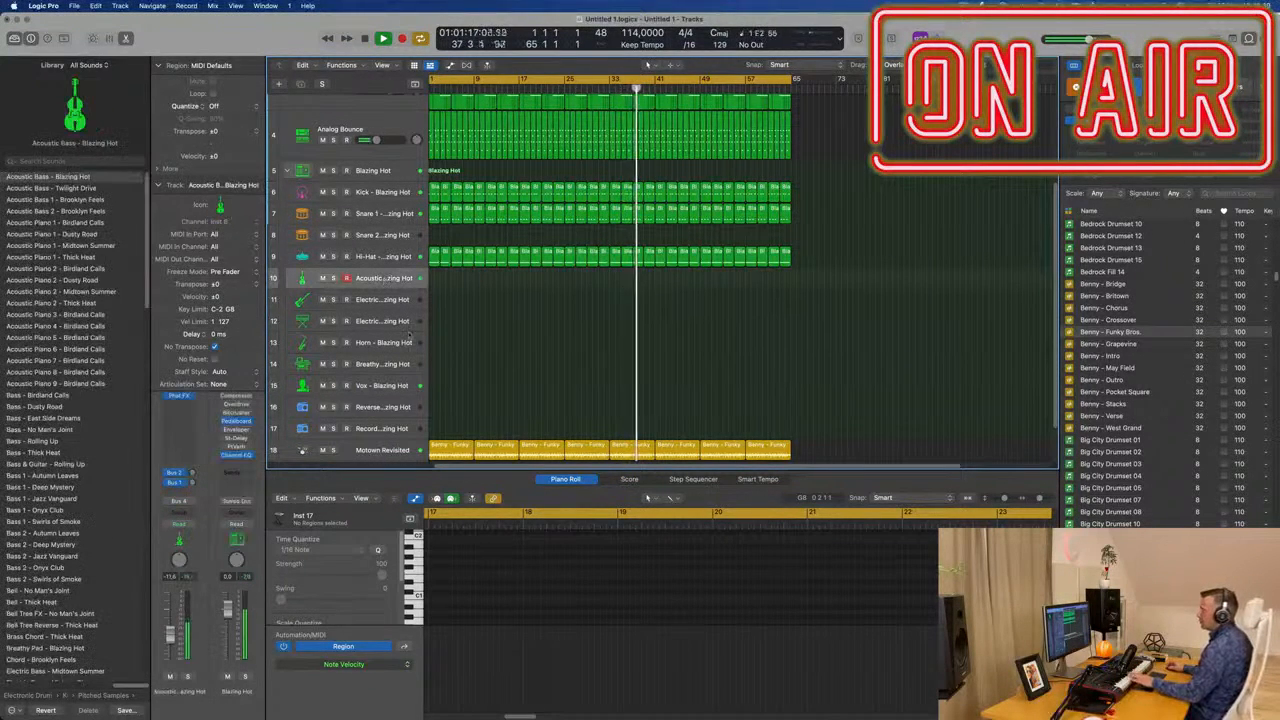
scroll(507, 356, up, 2)
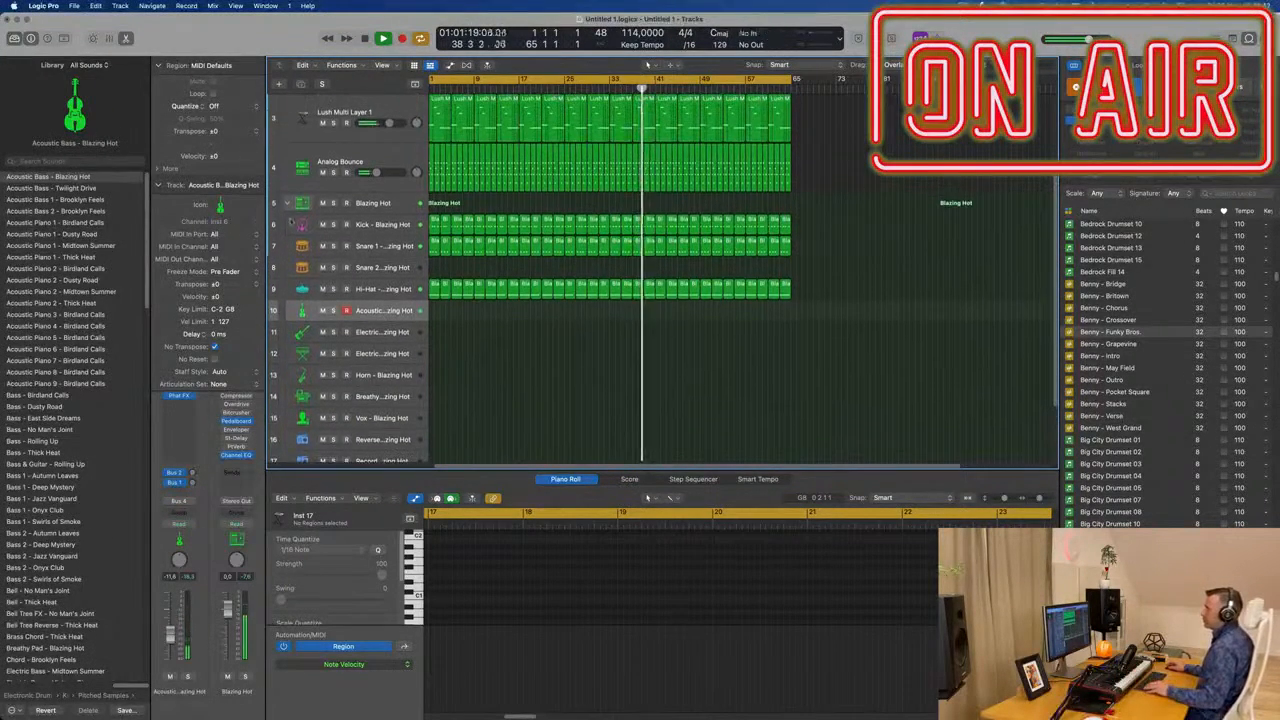
click(288, 205)
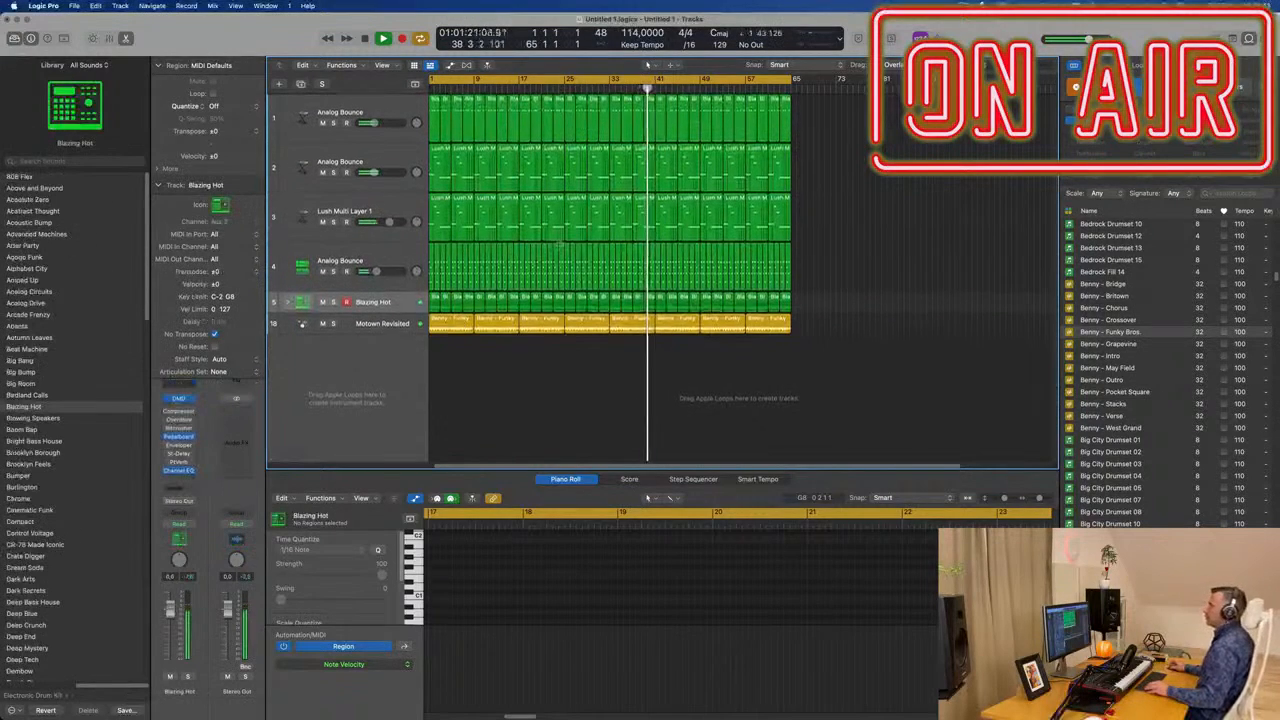
click(398, 251)
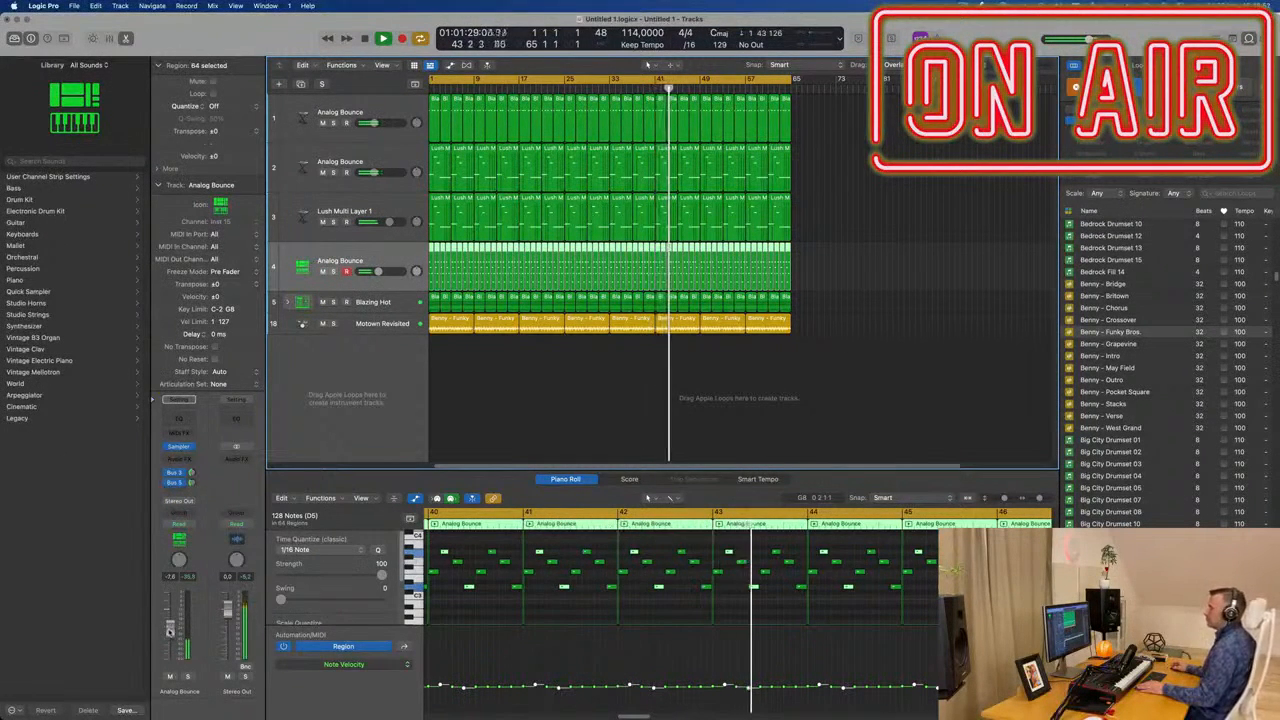
click(393, 210)
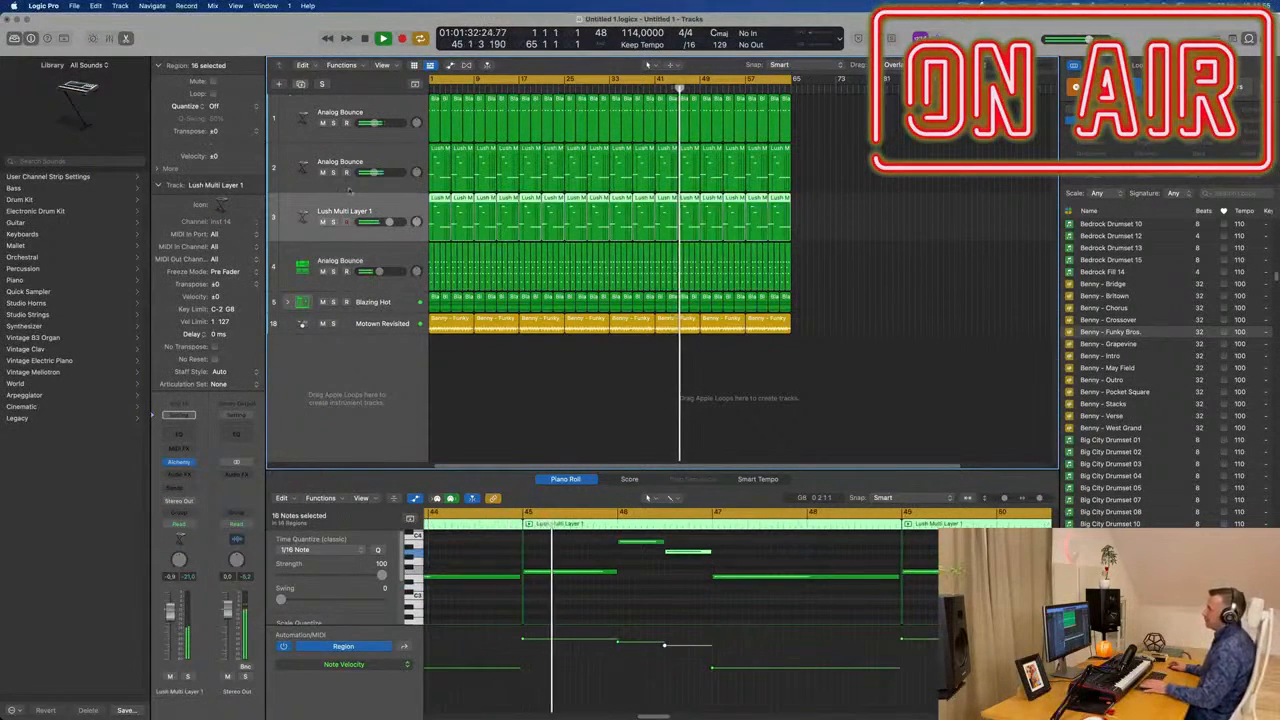
key(super+d)
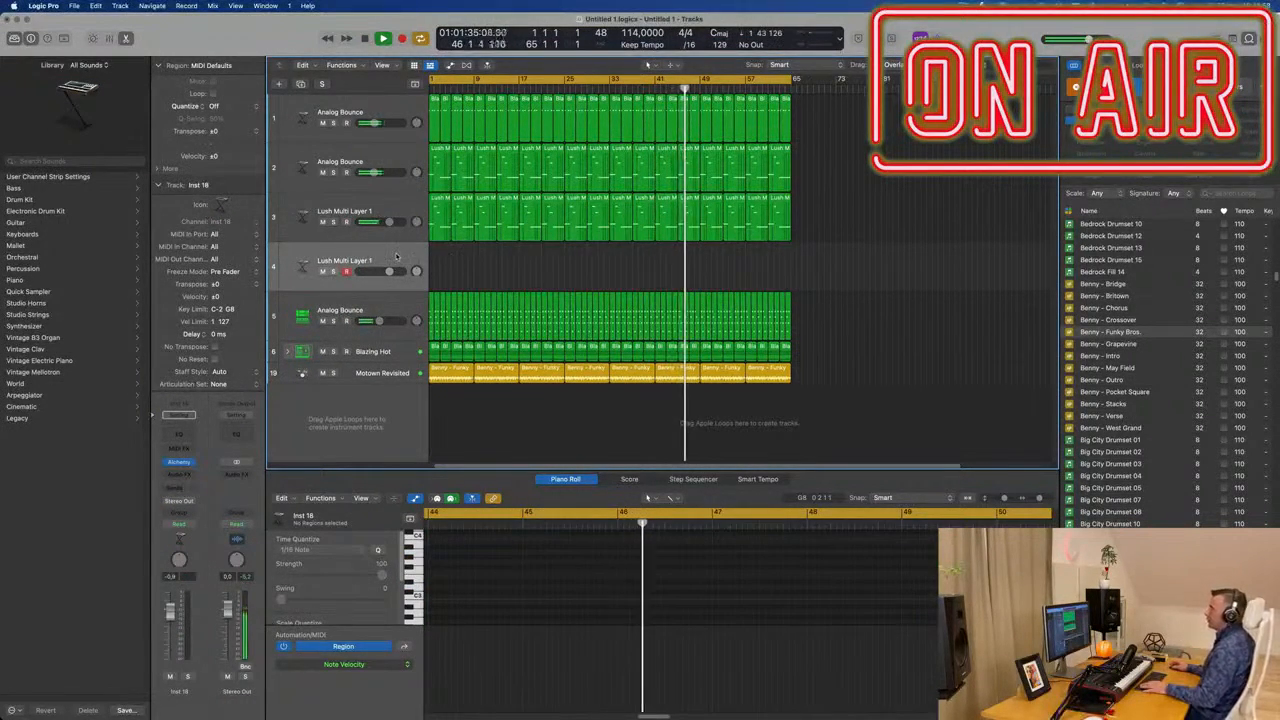
key(super+z)
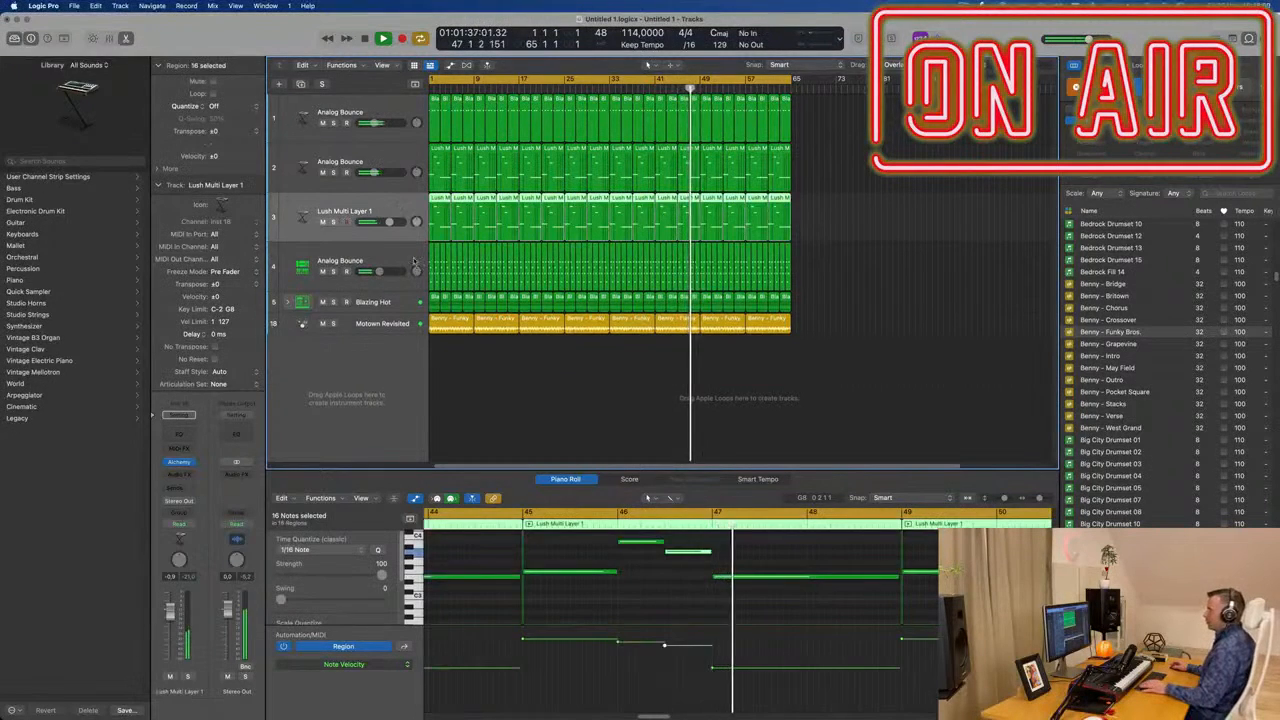
- Duplicate the fourth track, Analog Bounce, and load the processed piano patch Nylon Synth Piano on the new track
click(415, 262)
key(super+d)
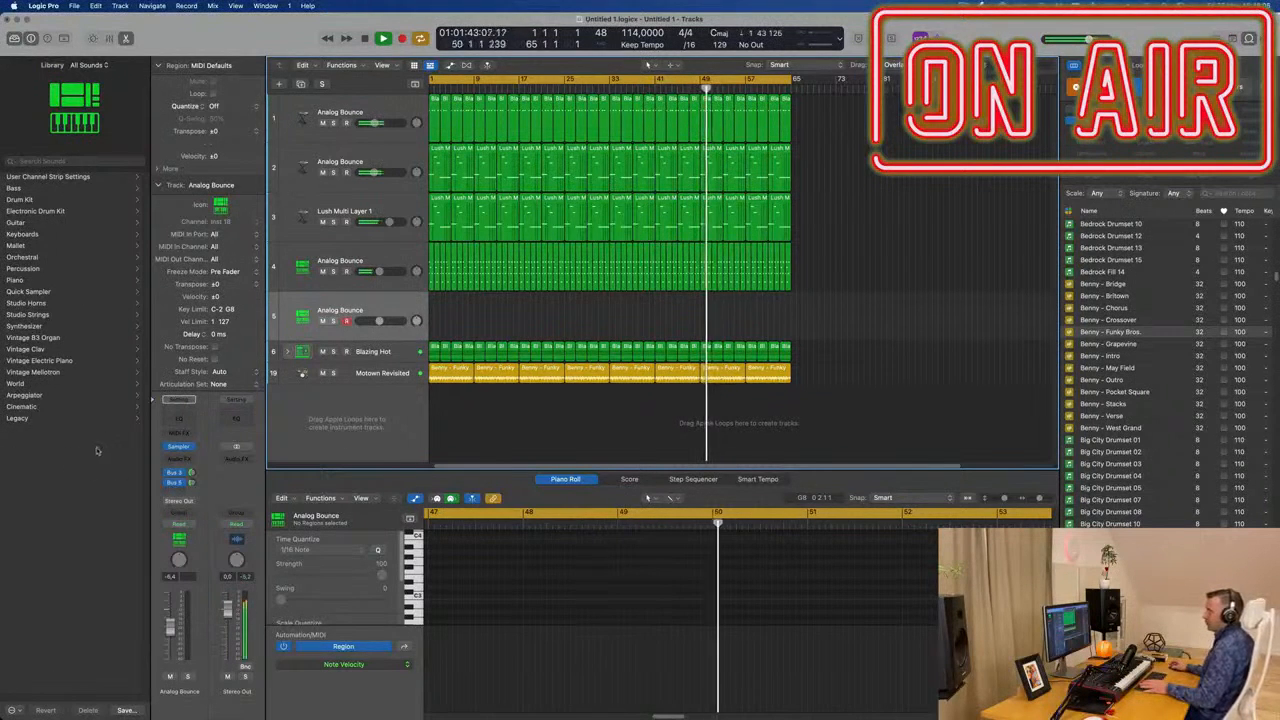
click(17, 280)
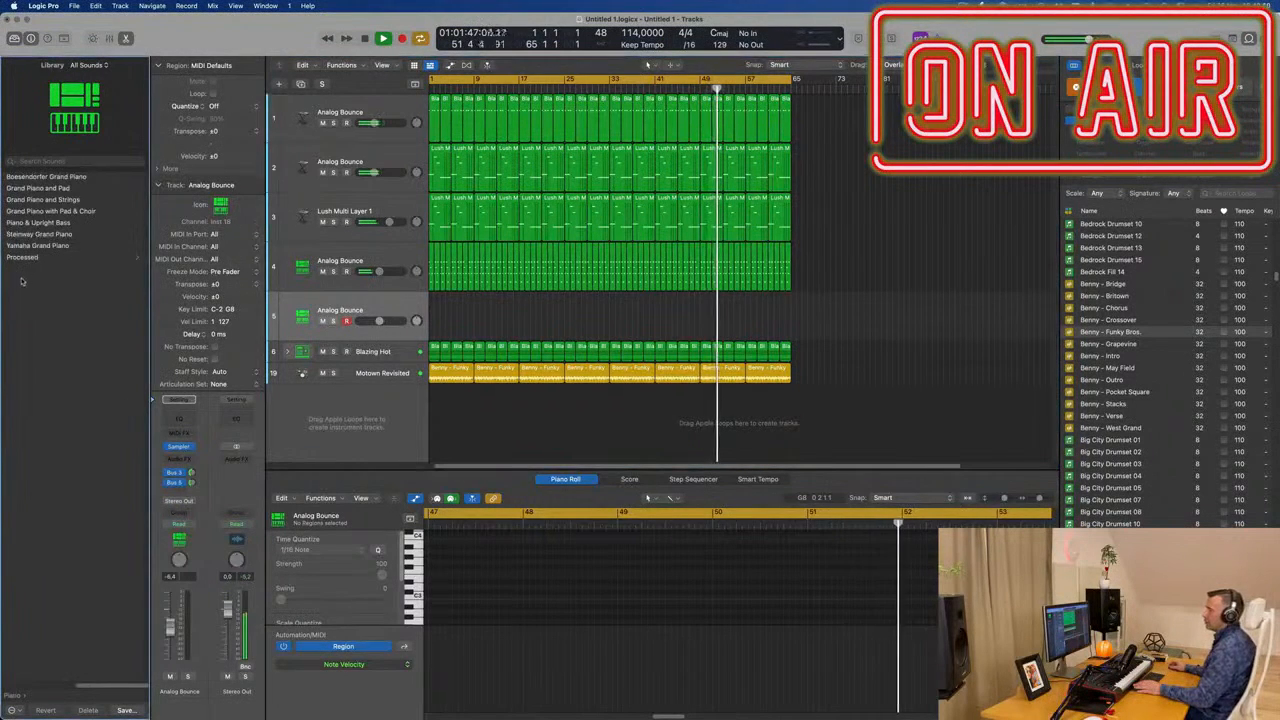
click(47, 257)
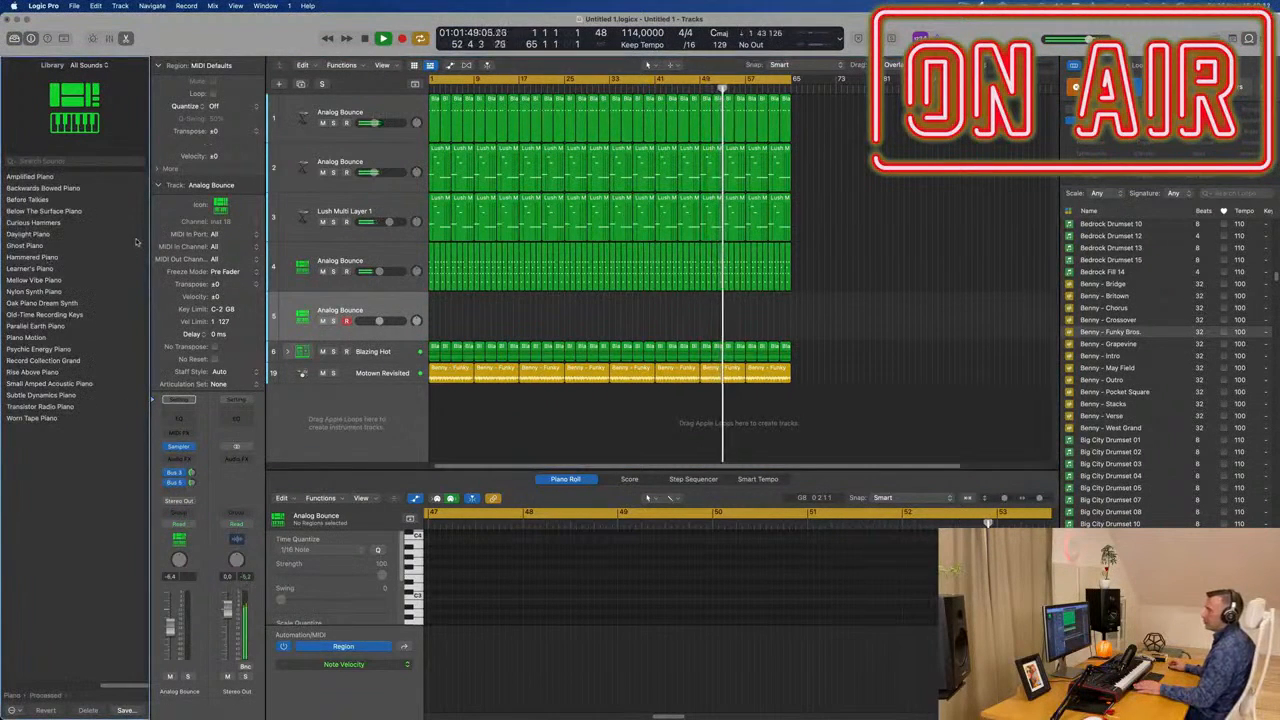
click(38, 291)
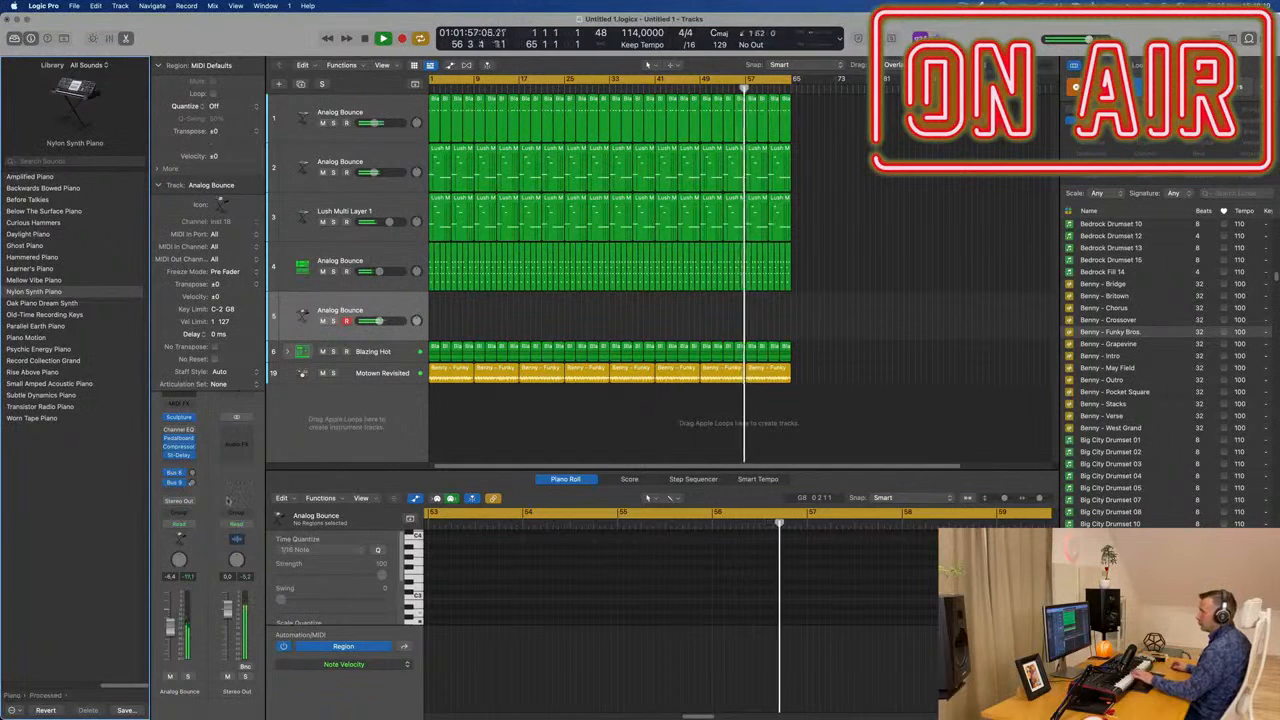
- Add a send to Bus 3 (Aux 4) on the fifth track with the Nylon Synth Piano patch
click(180, 482)
mouse_move(180, 508)
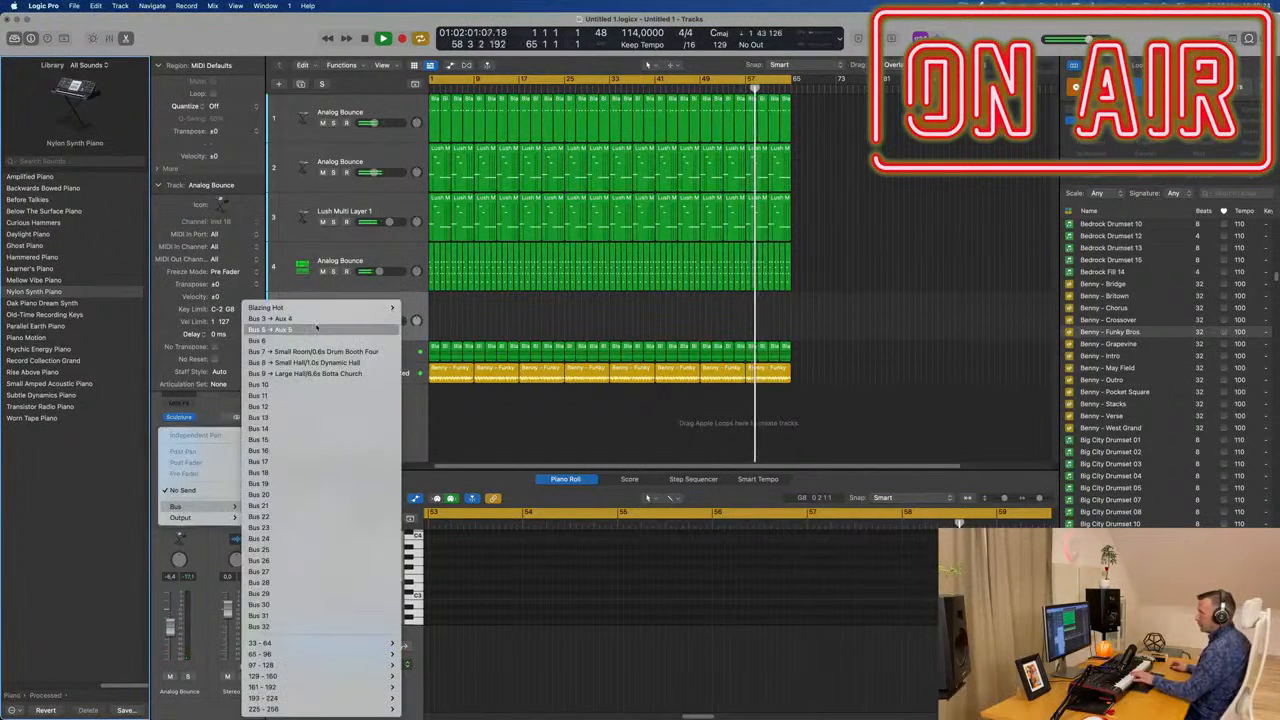
click(275, 318)
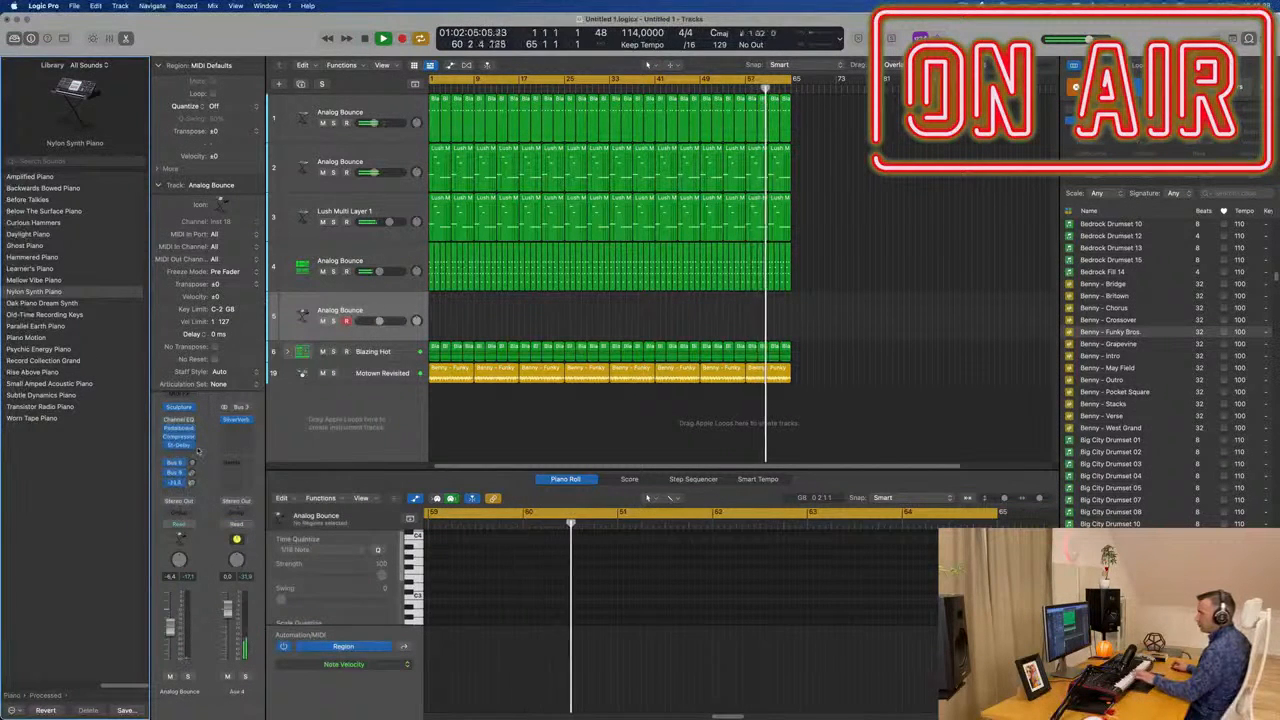
click(560, 430)
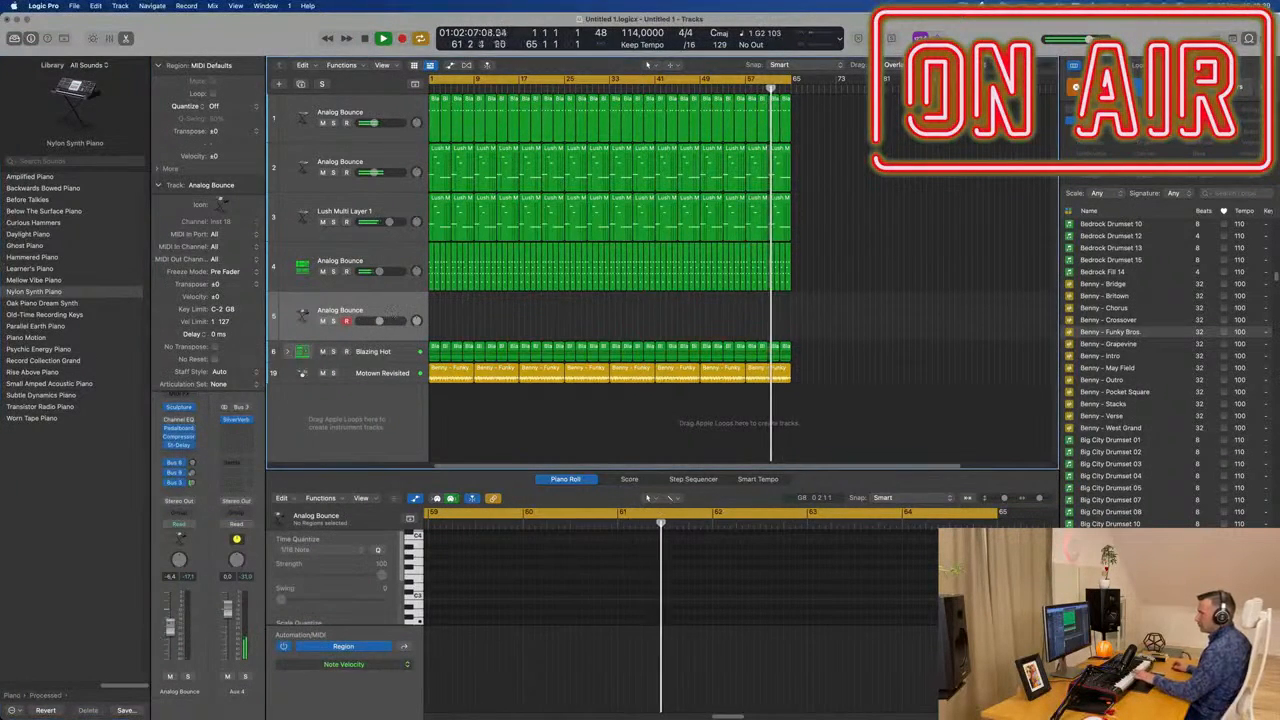
- Load Oak Piano Dream Synth on the fifth track and reroute its send from Bus 7 to Bus 3 (Aux 4)
click(47, 305)
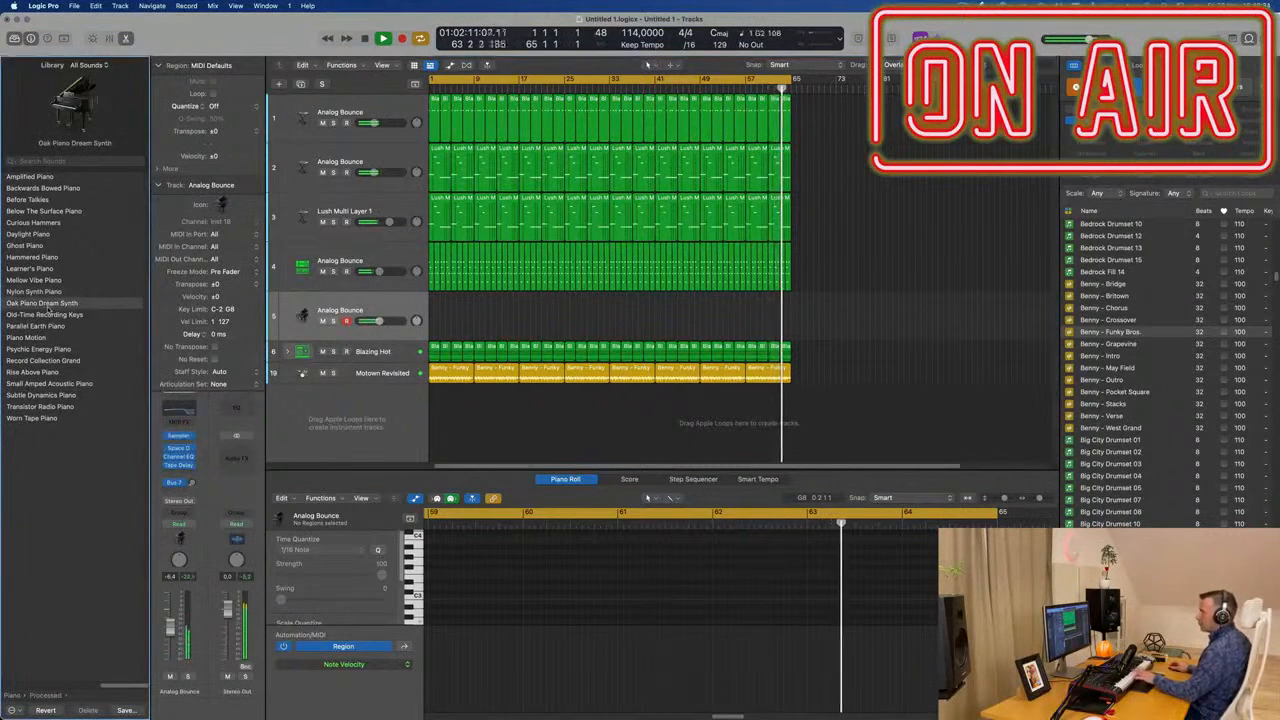
click(190, 483)
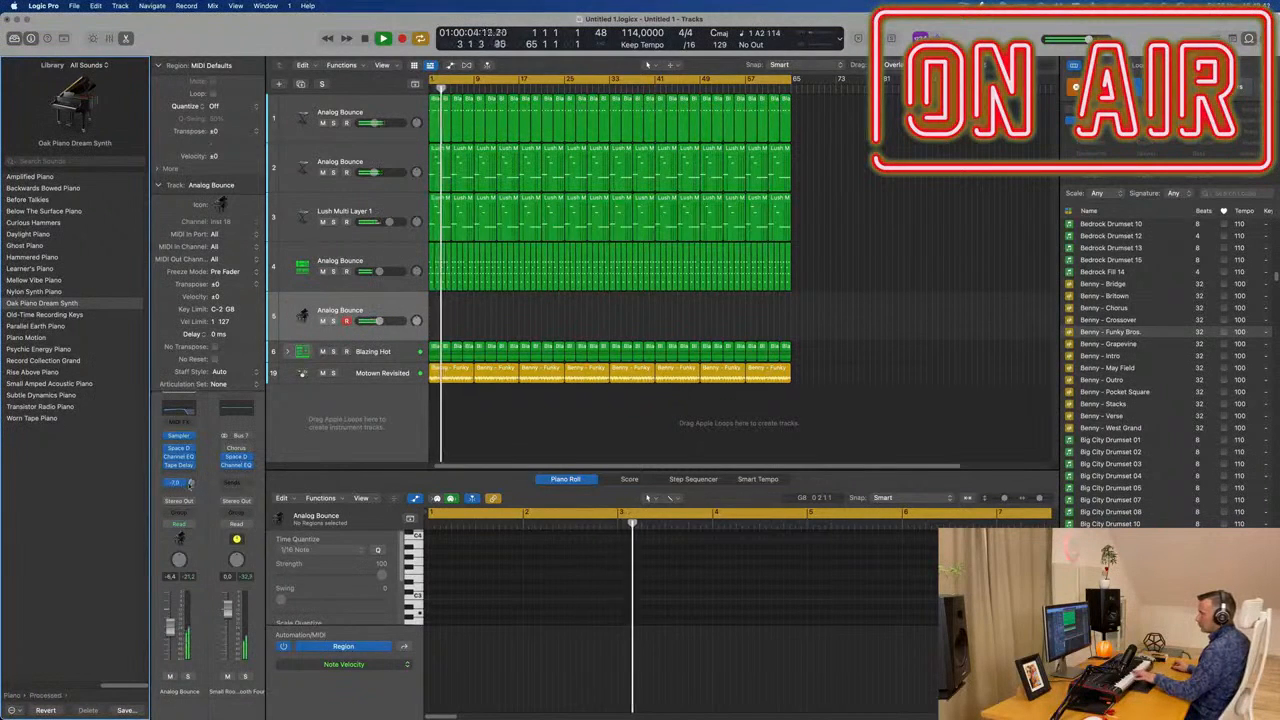
click(185, 481)
mouse_move(190, 571)
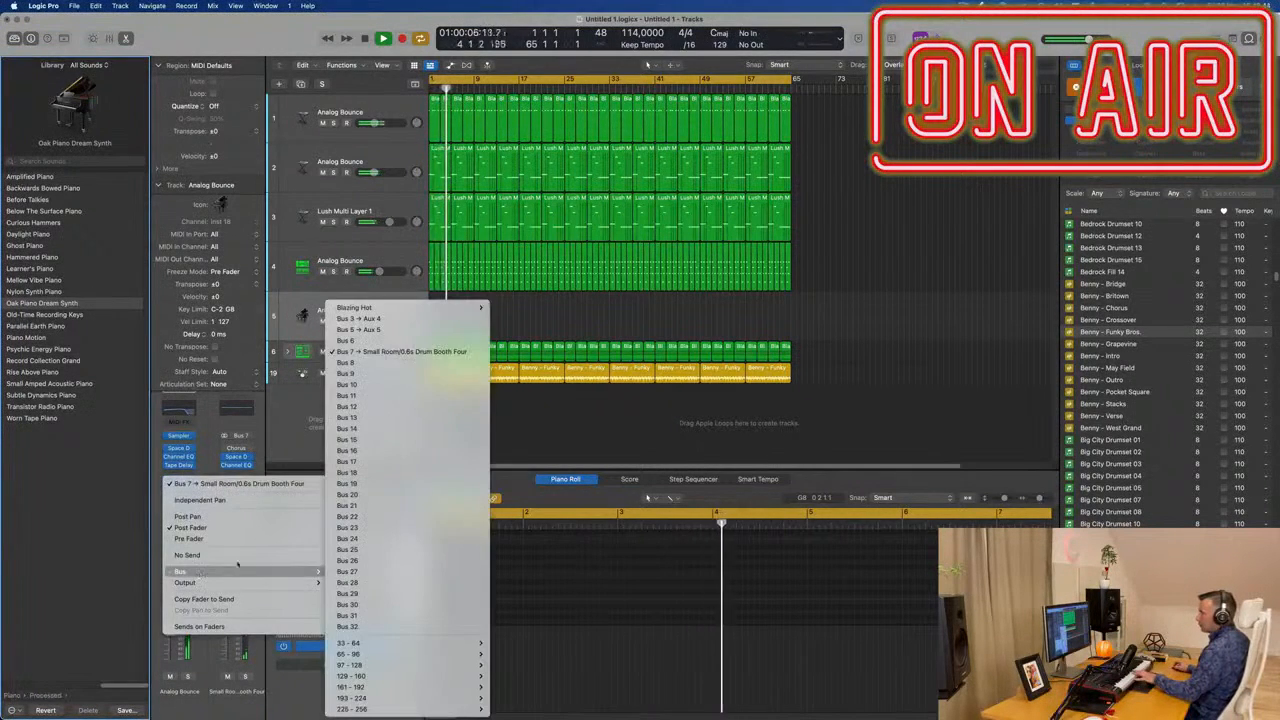
click(370, 329)
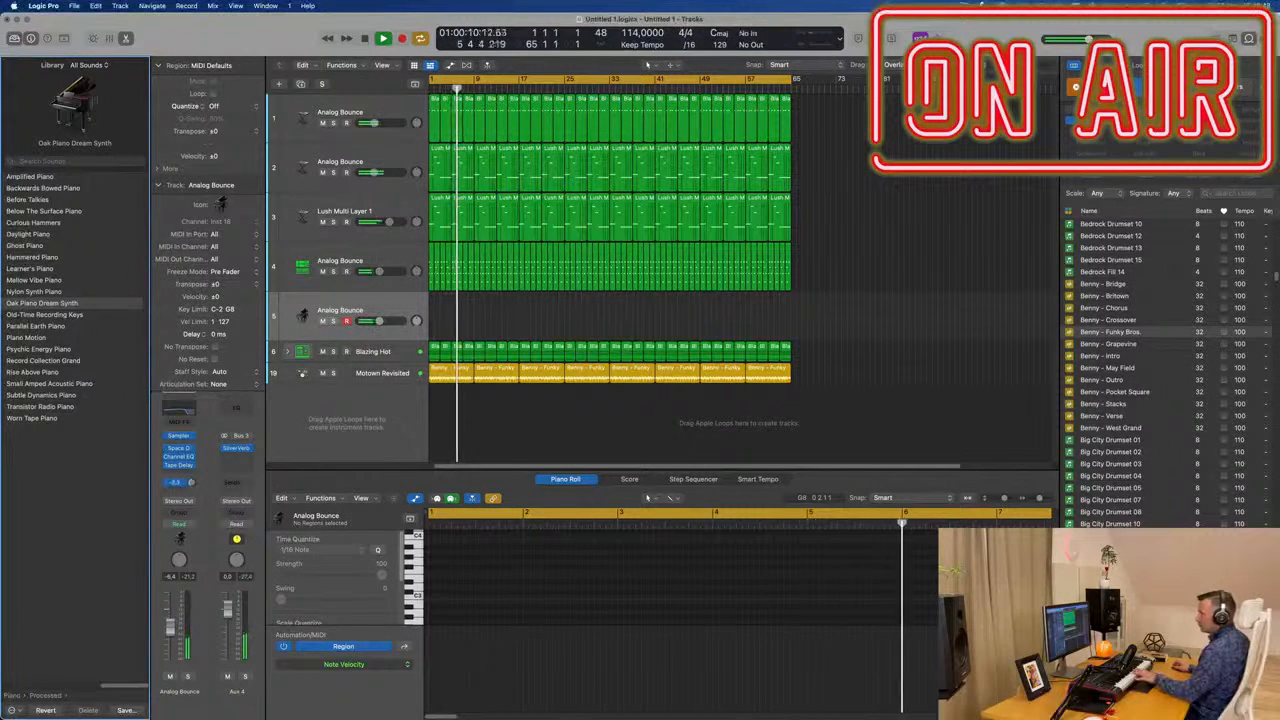
- Add a second send to Bus 5 (Aux 5) on the Oak Piano Dream Synth track and check its Space Designer and Channel EQ effects
click(190, 484)
mouse_move(175, 506)
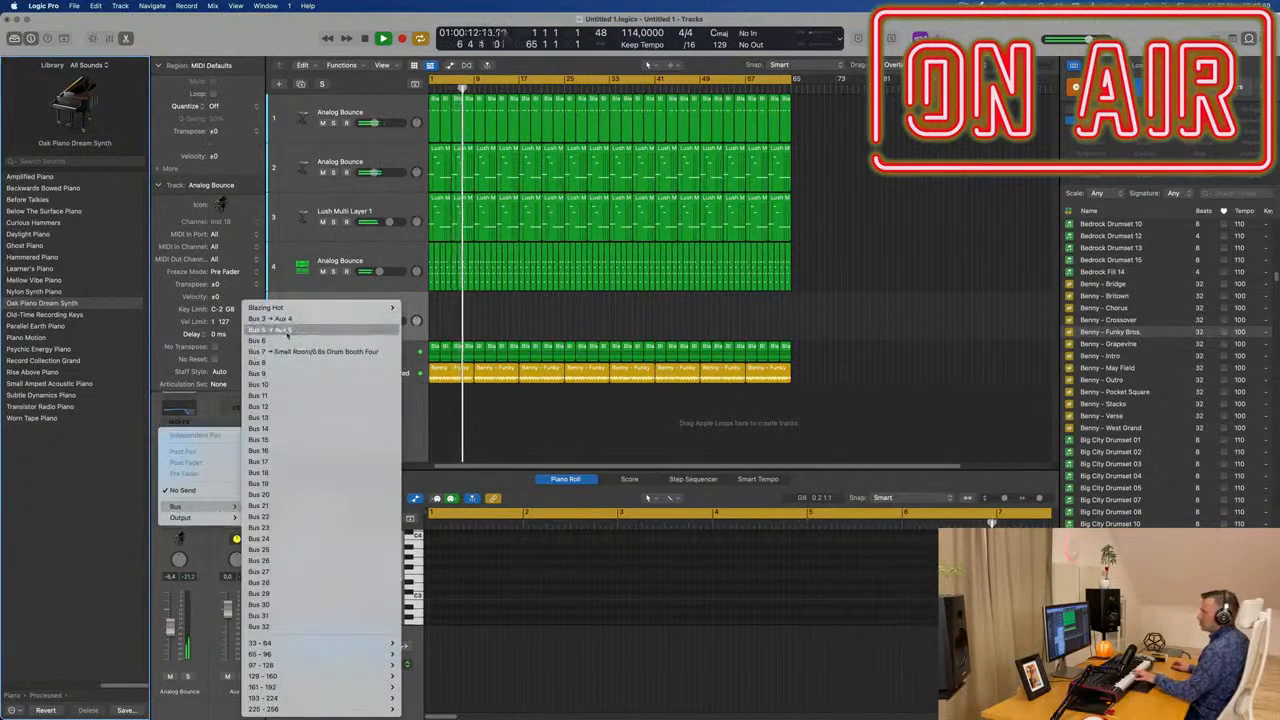
click(290, 330)
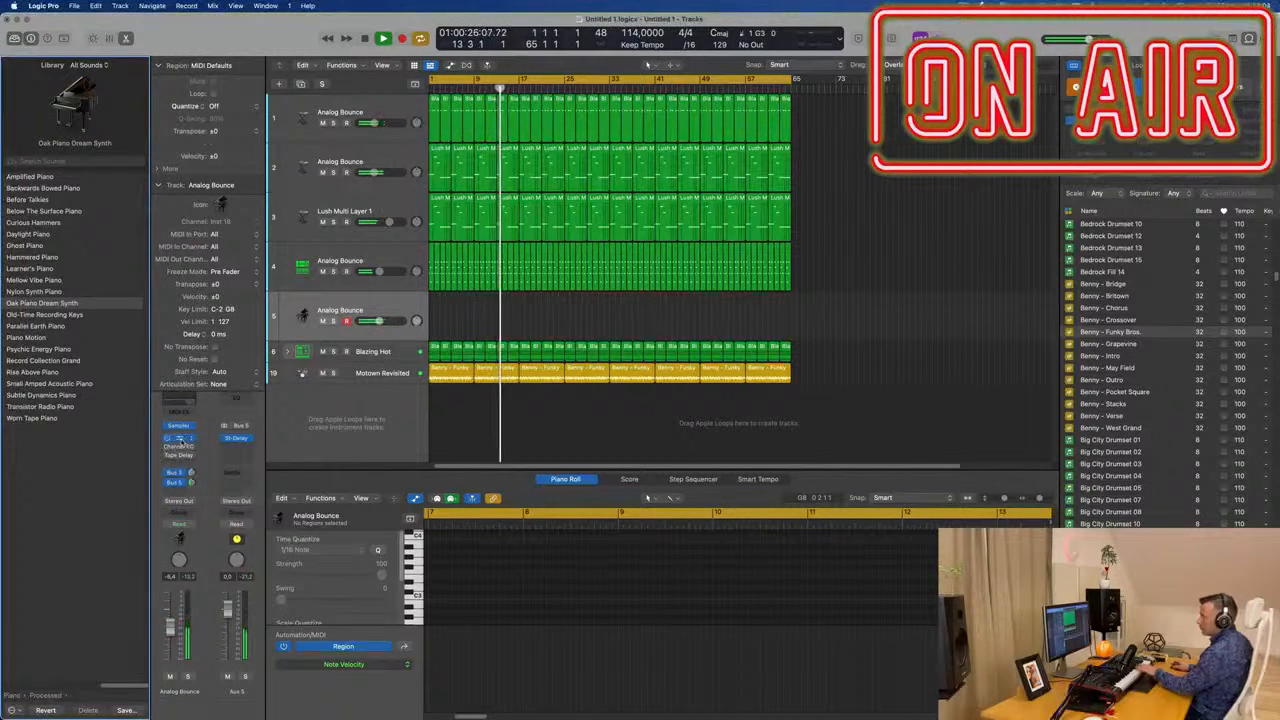
click(179, 438)
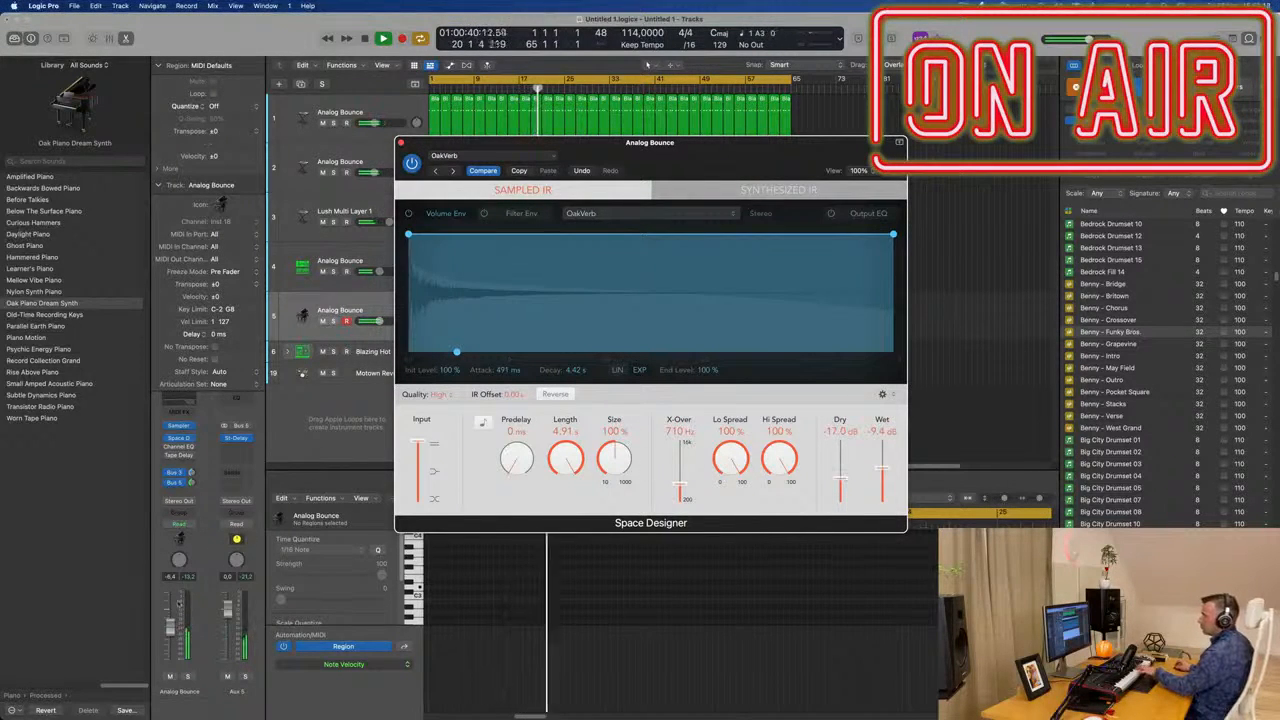
click(170, 447)
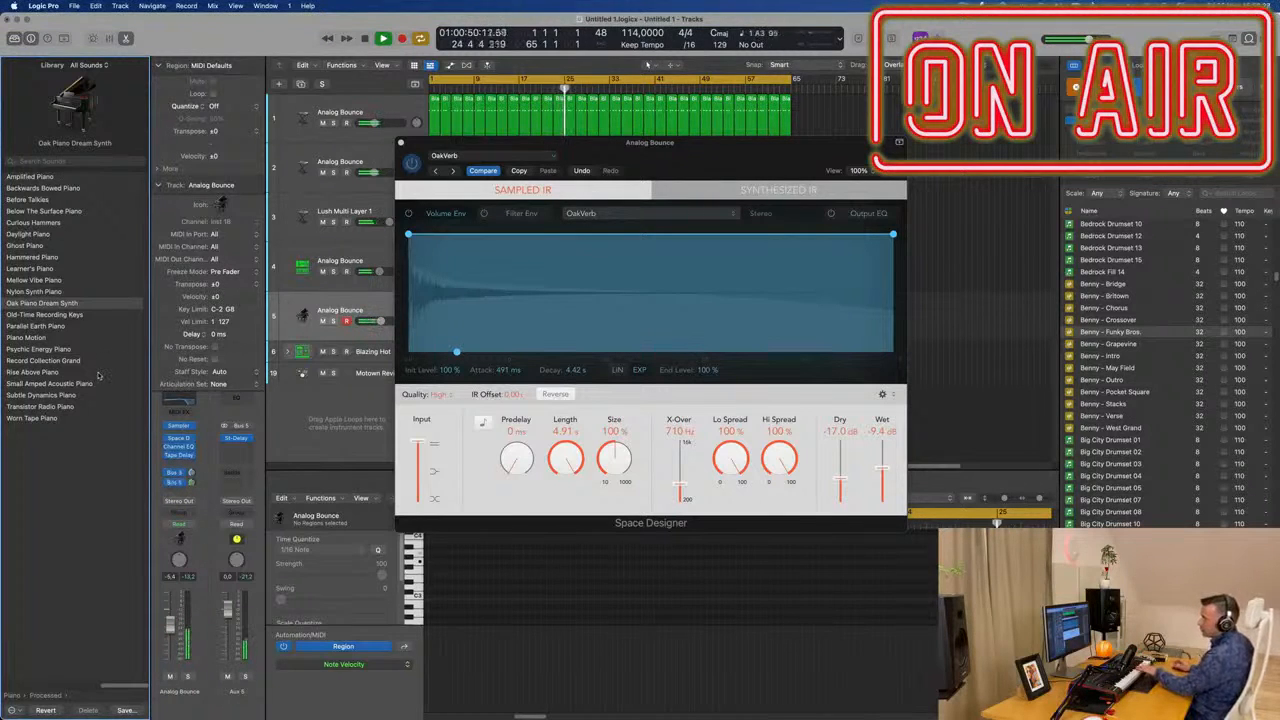
- Audition Old-Time Recording Keys and Parallel Earth Piano, setting the latter's Tape Delay wet output to 100%
click(45, 314)
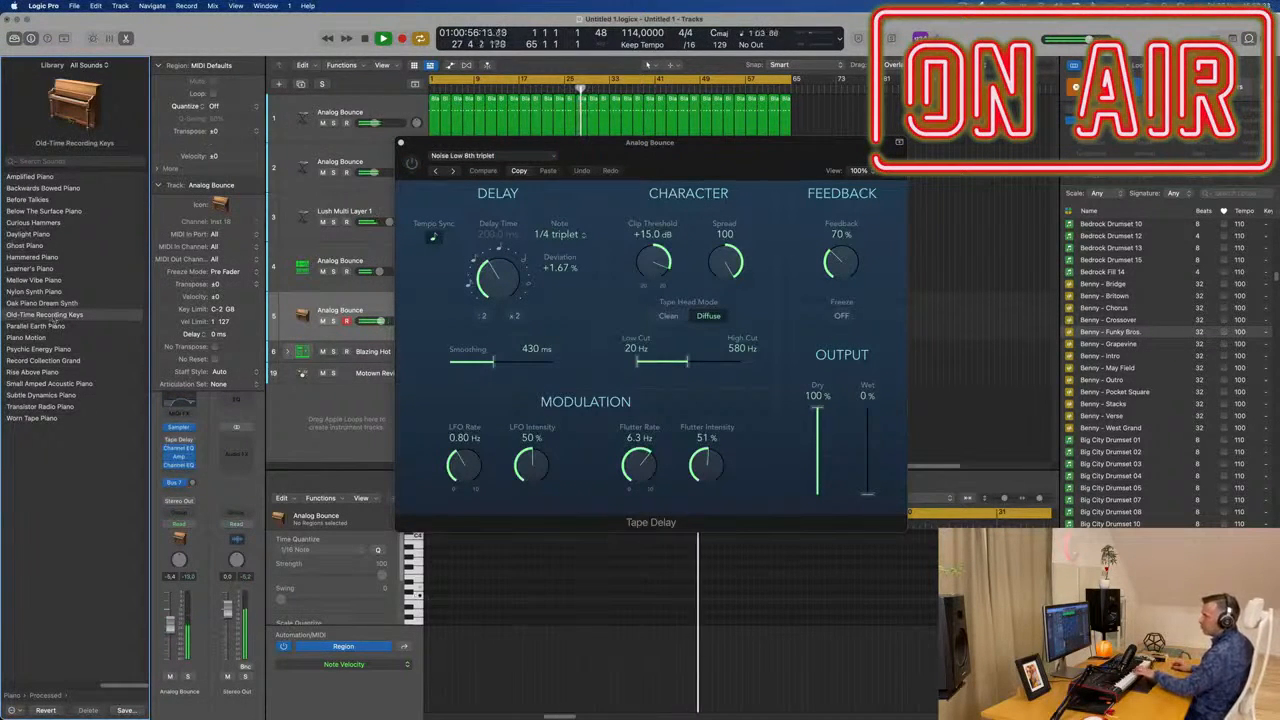
click(45, 326)
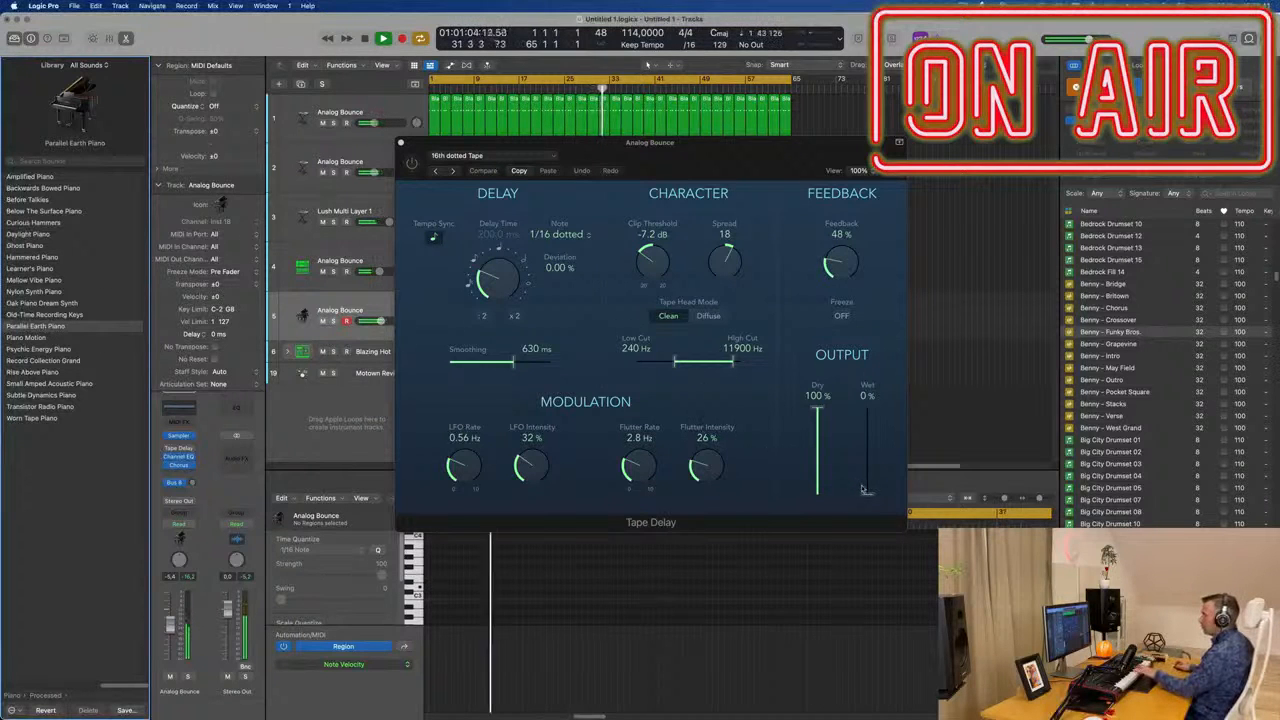
drag(864, 490, 875, 412)
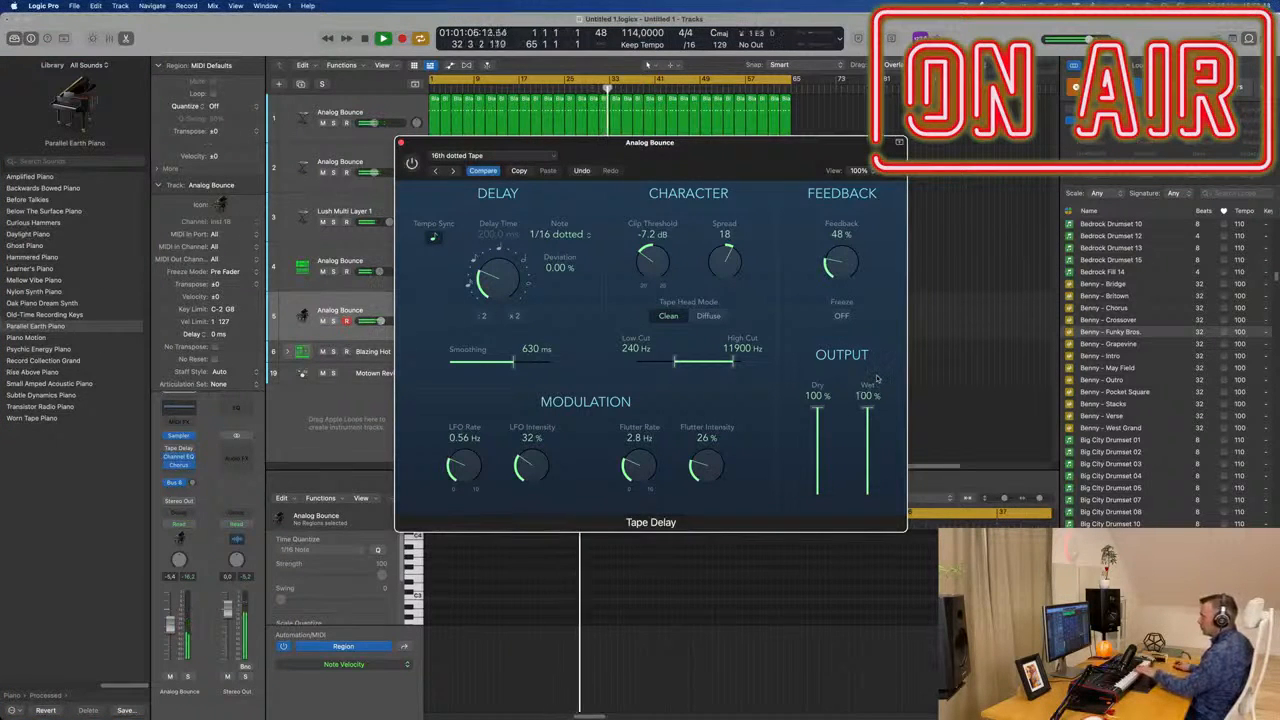
- Audition more processed pianos on the fifth track, from Piano Motion and Worn Tape Piano to Backwards Bowed Piano, Before Talkies and Curious Hammers
click(27, 339)
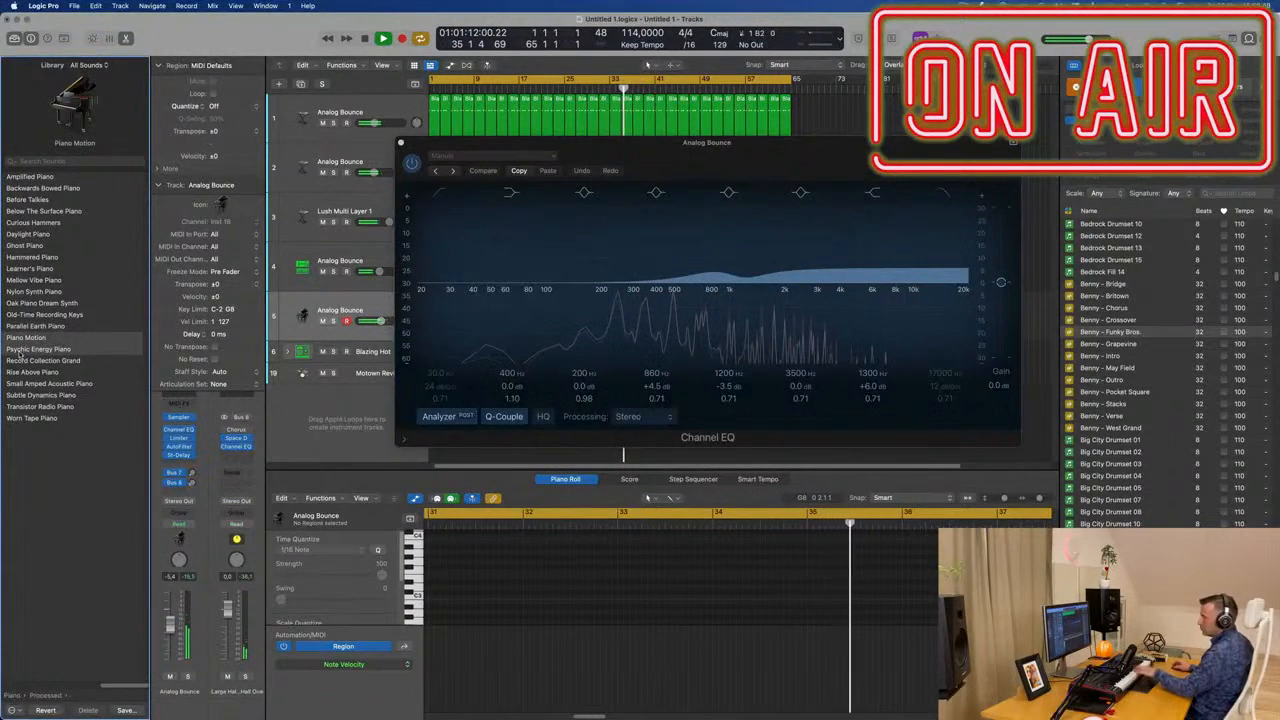
click(22, 349)
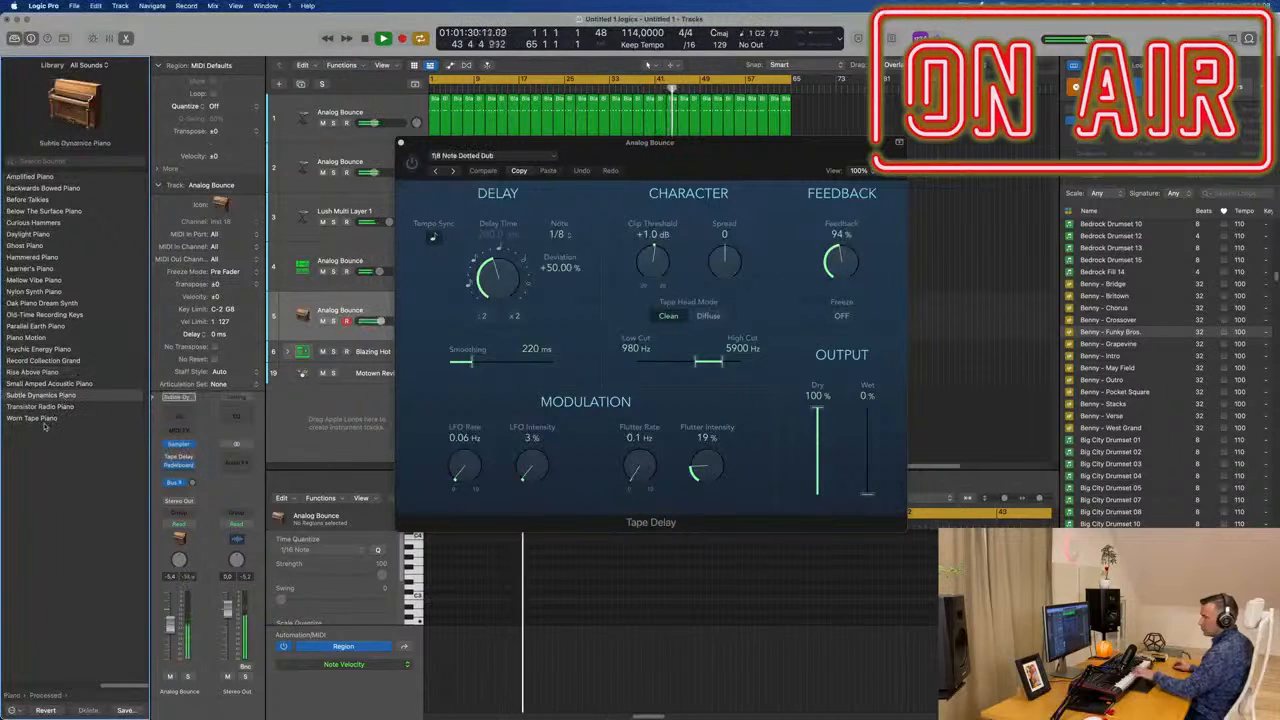
click(45, 419)
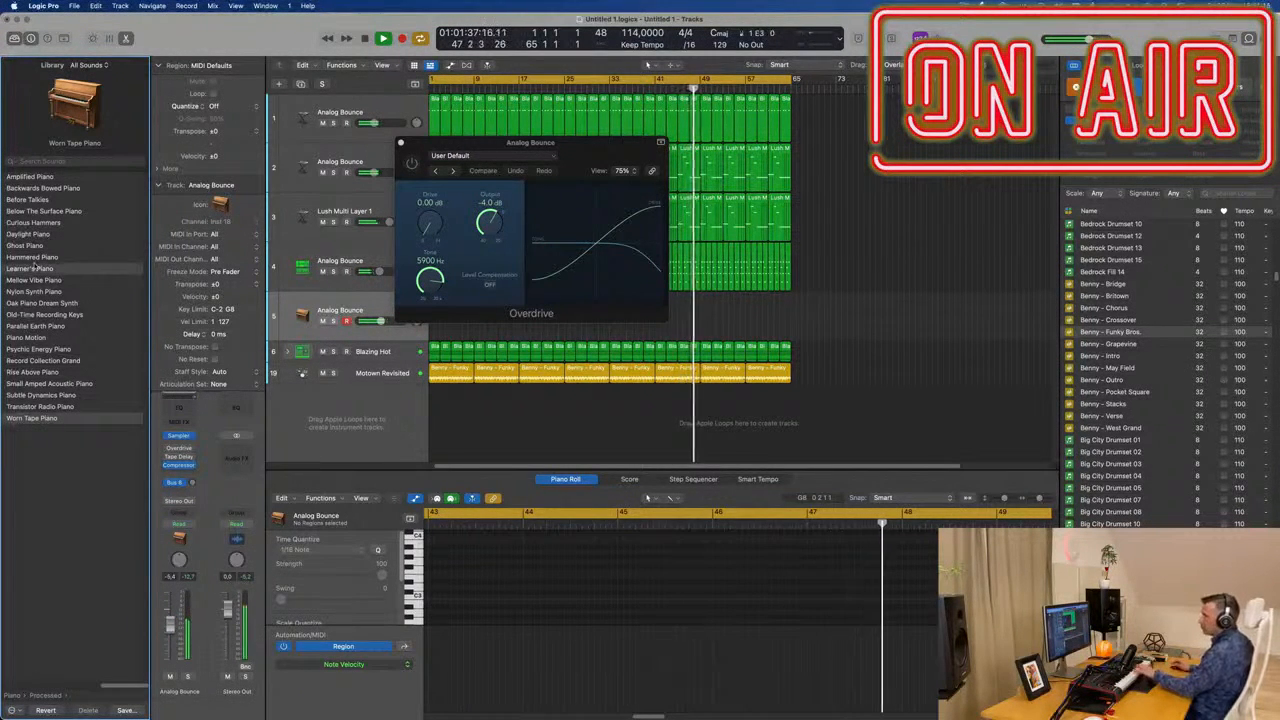
click(35, 268)
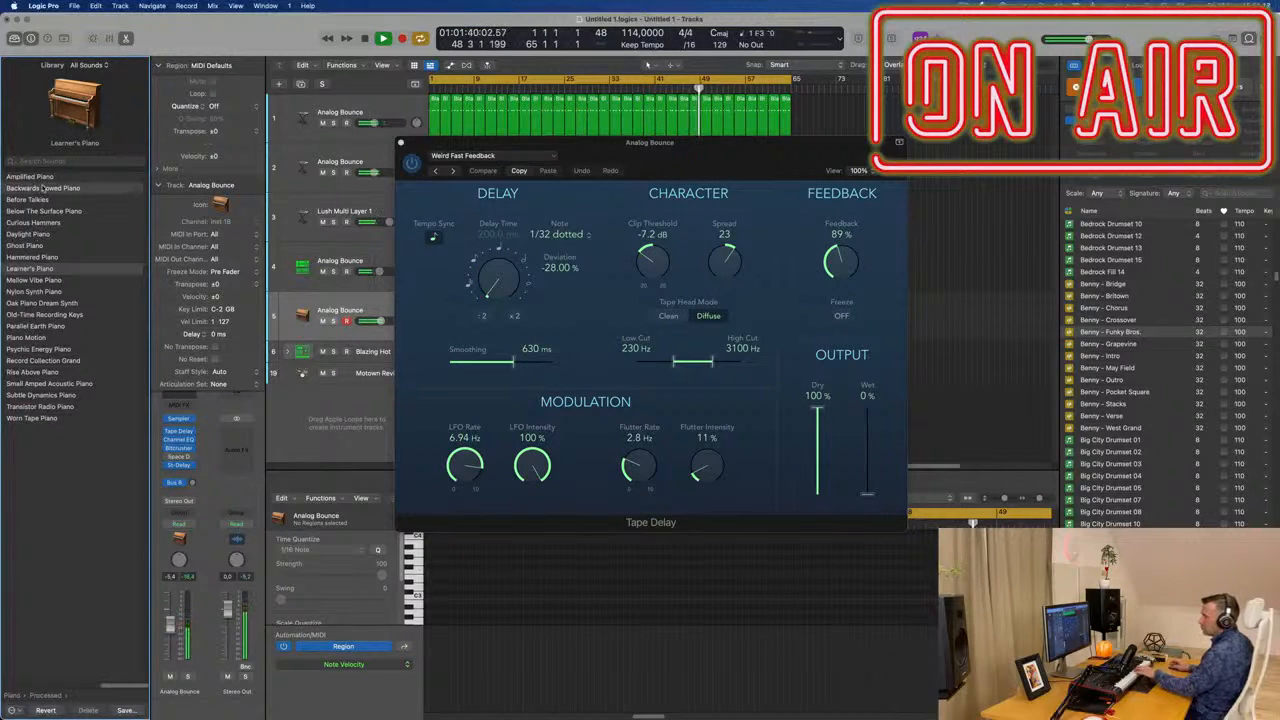
click(42, 188)
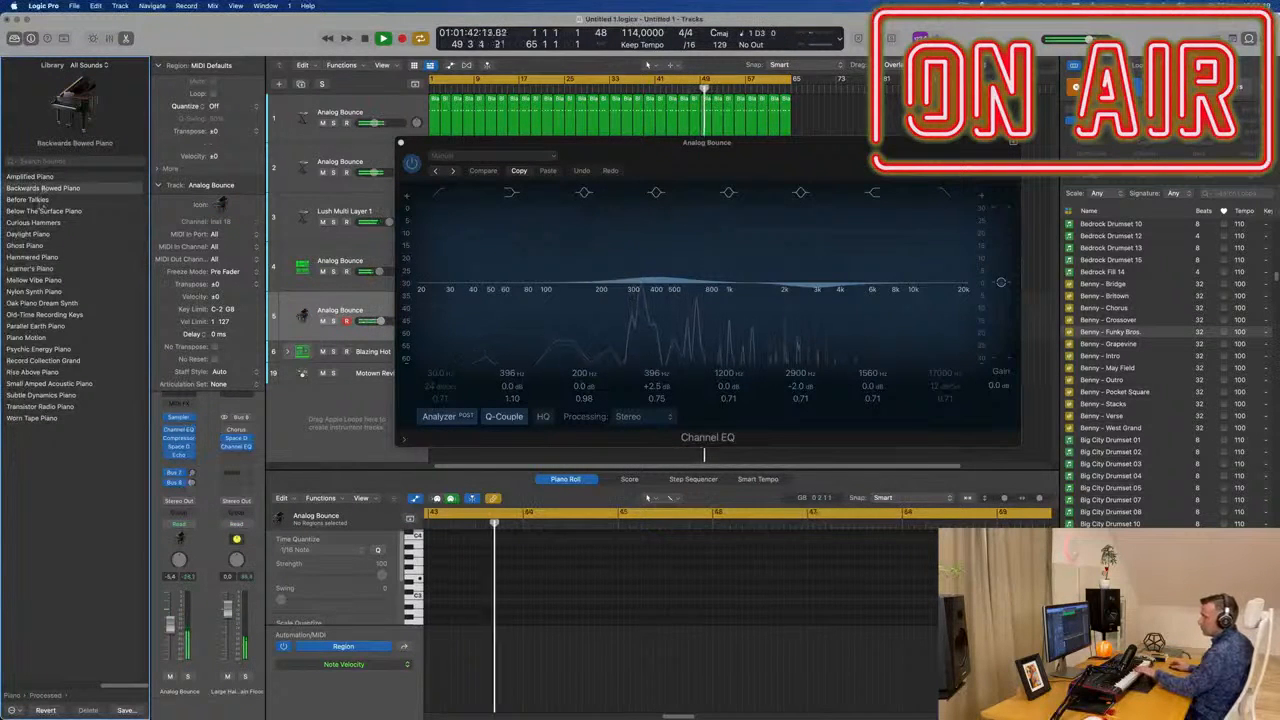
click(40, 199)
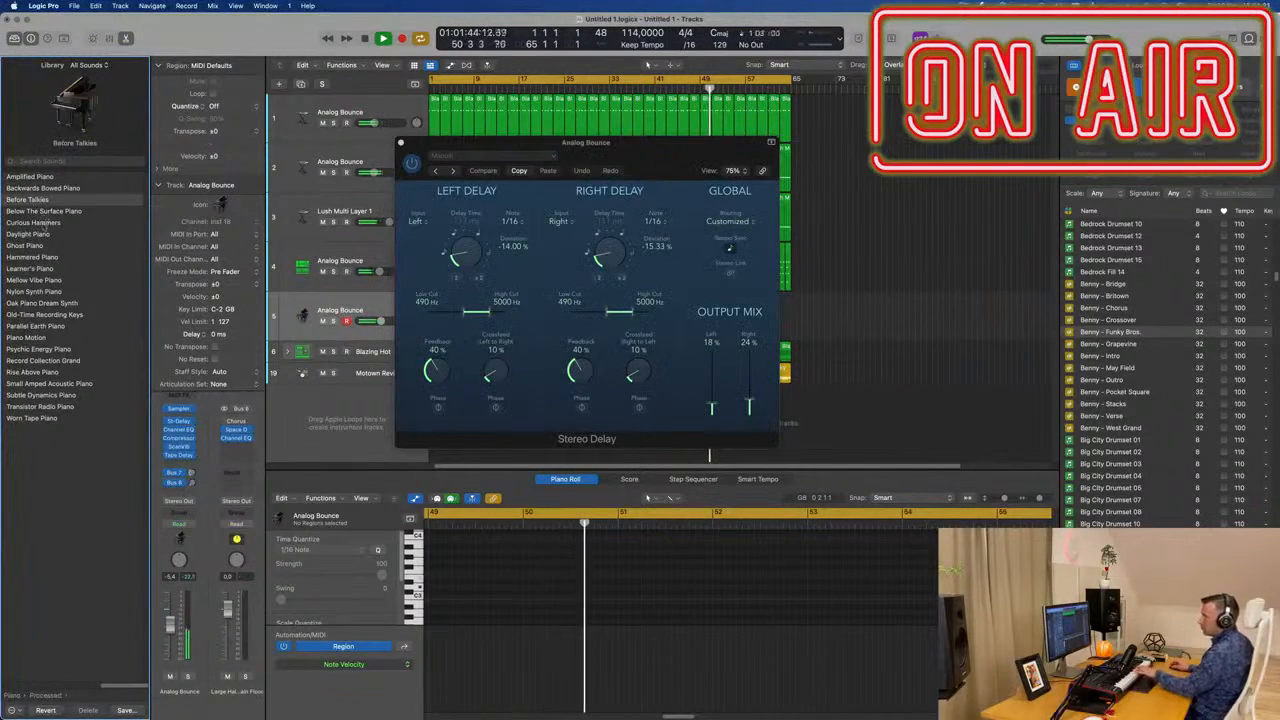
click(40, 222)
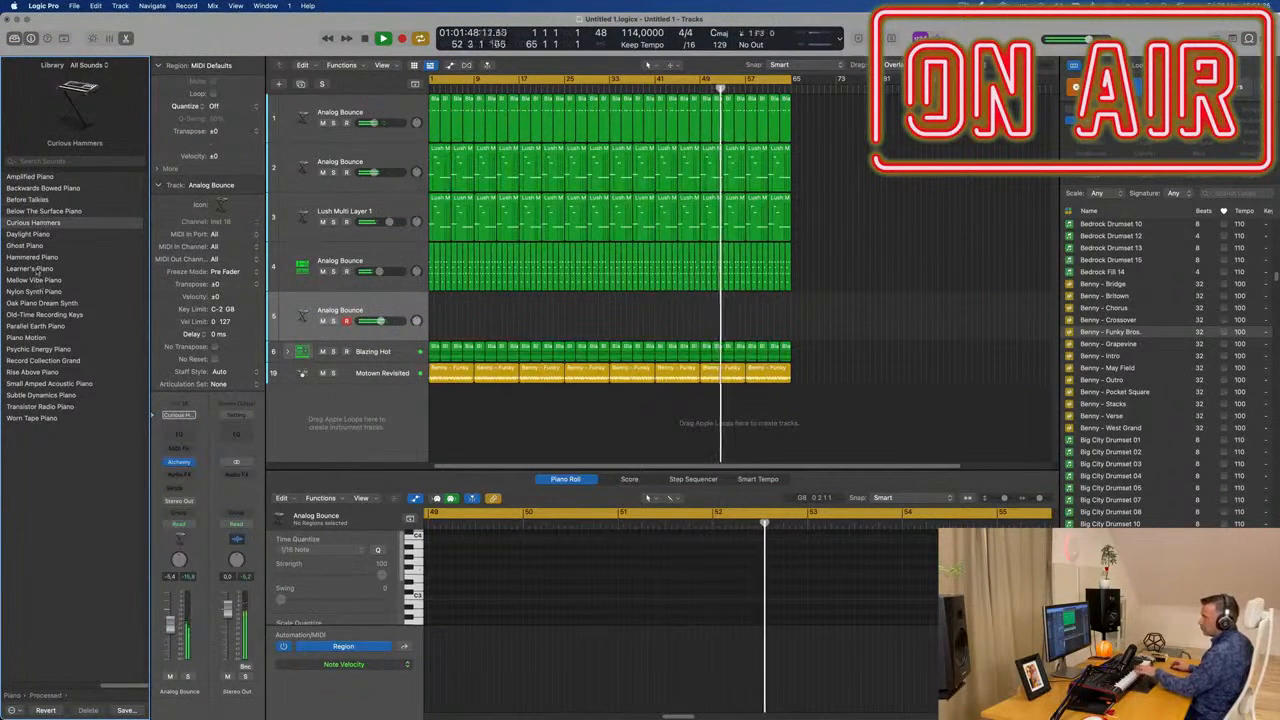
- Try the Cop Show Clav patch from the Vintage Clav sounds on the fifth track
click(38, 697)
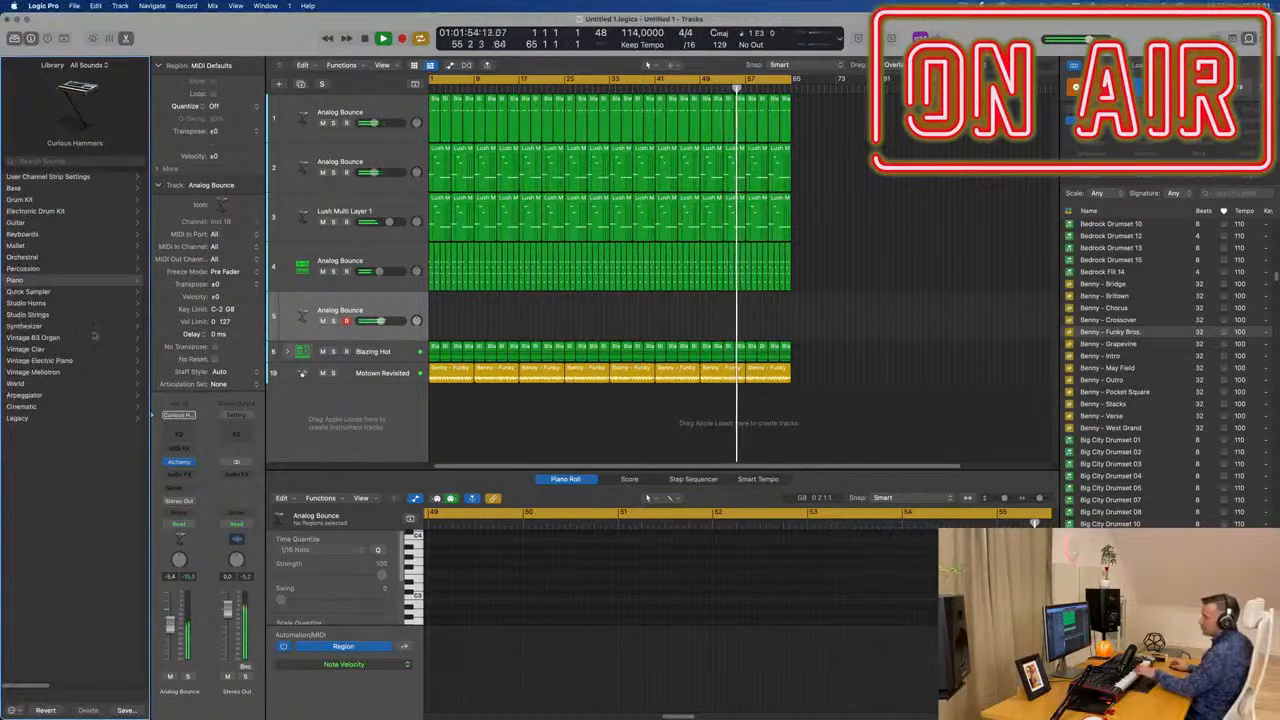
click(40, 349)
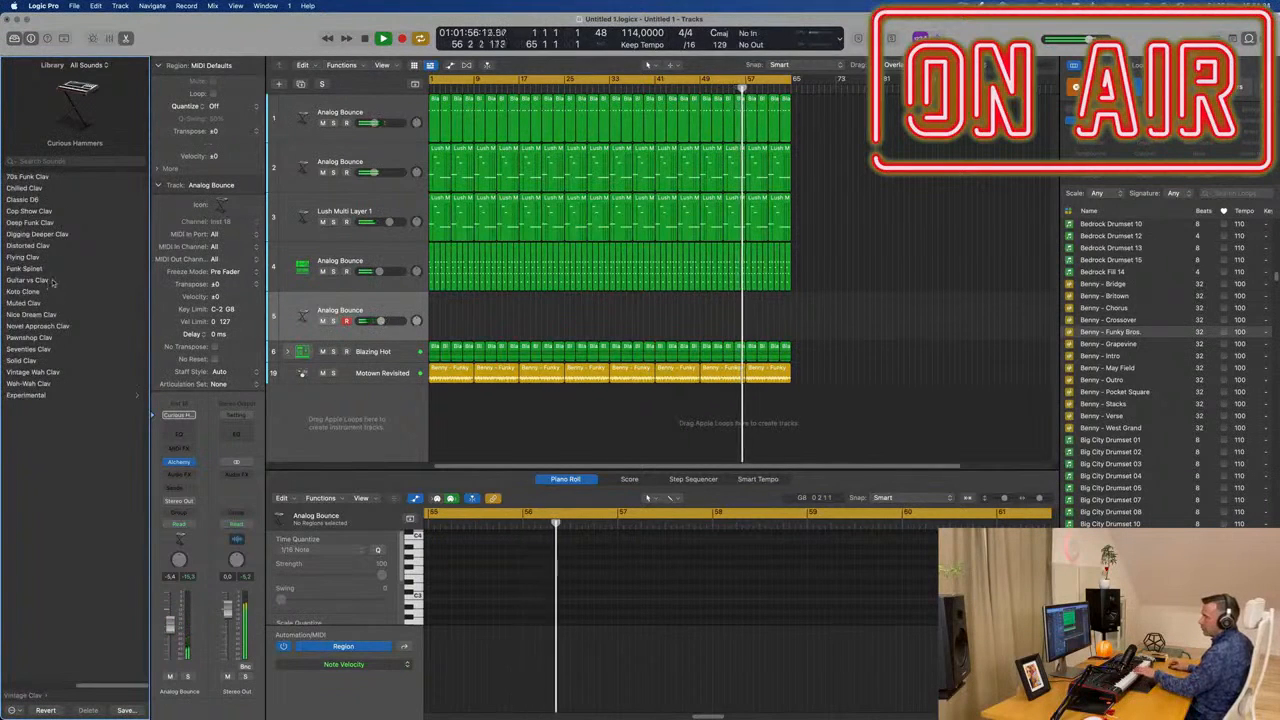
click(35, 212)
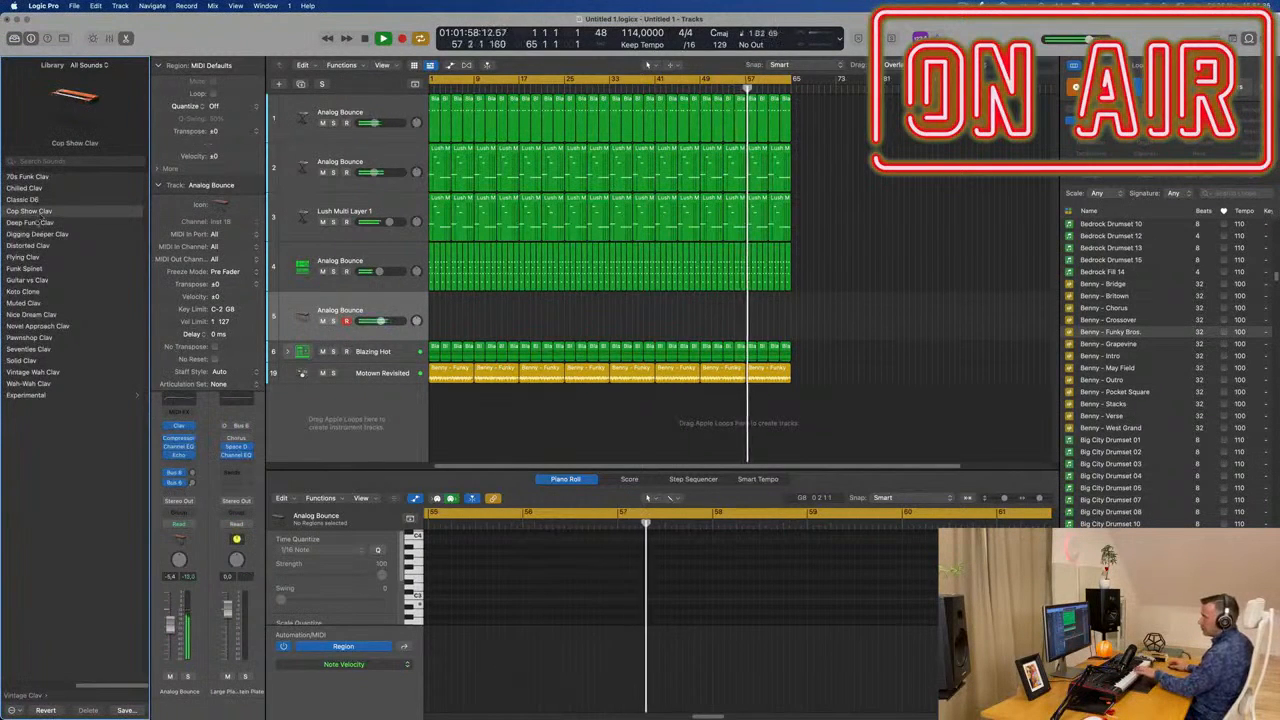
- Audition the Vintage Electric Piano patches Classic Electric Piano, Deluxe Classic and Wide Suitcase on the fifth track
click(18, 697)
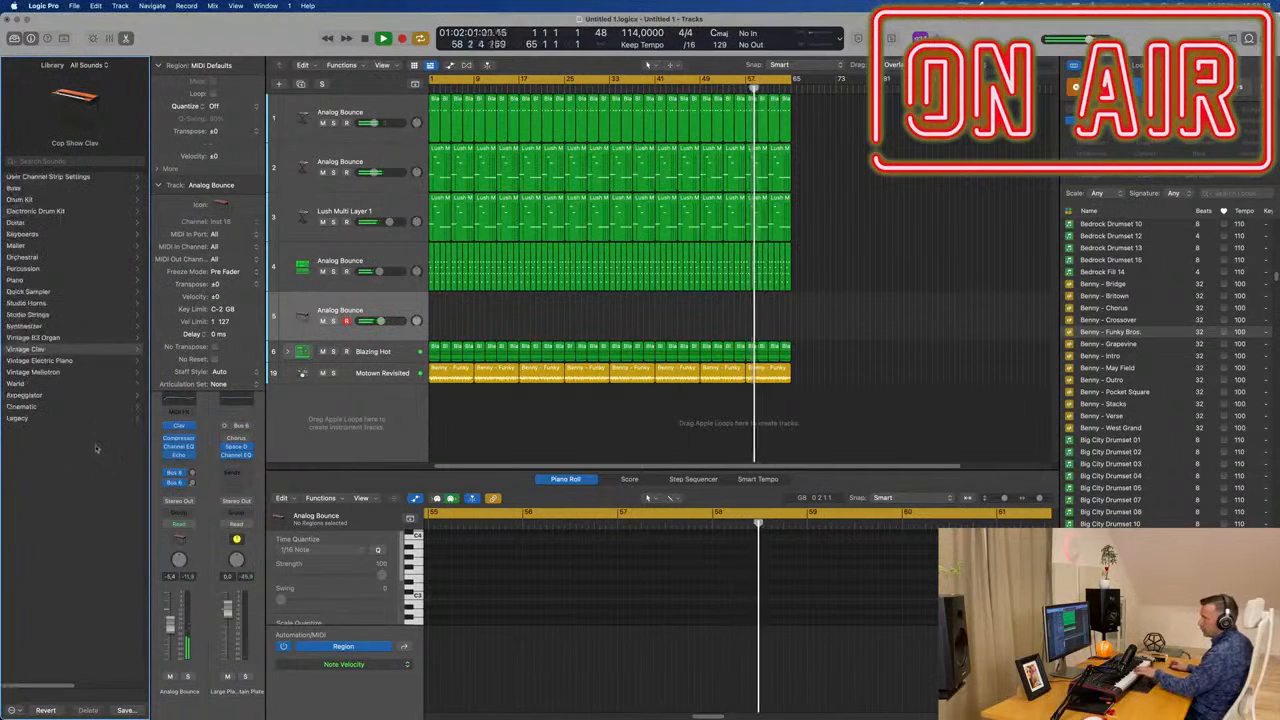
click(42, 361)
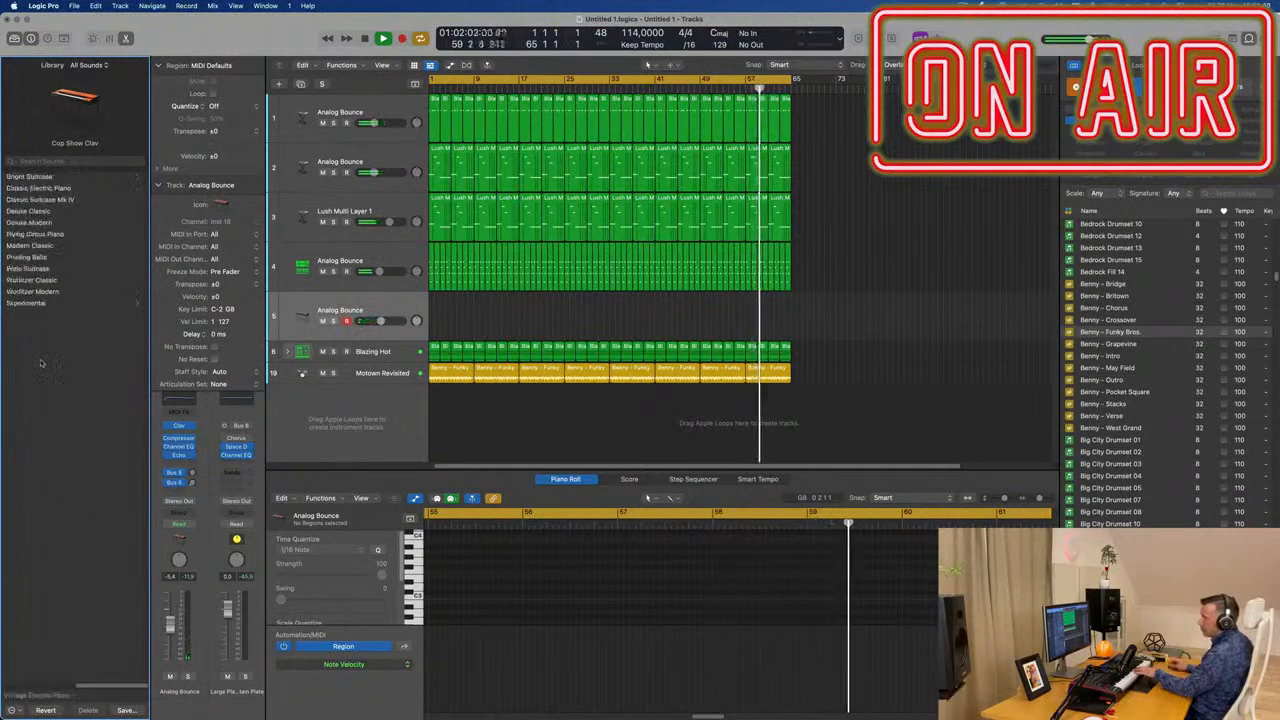
click(42, 189)
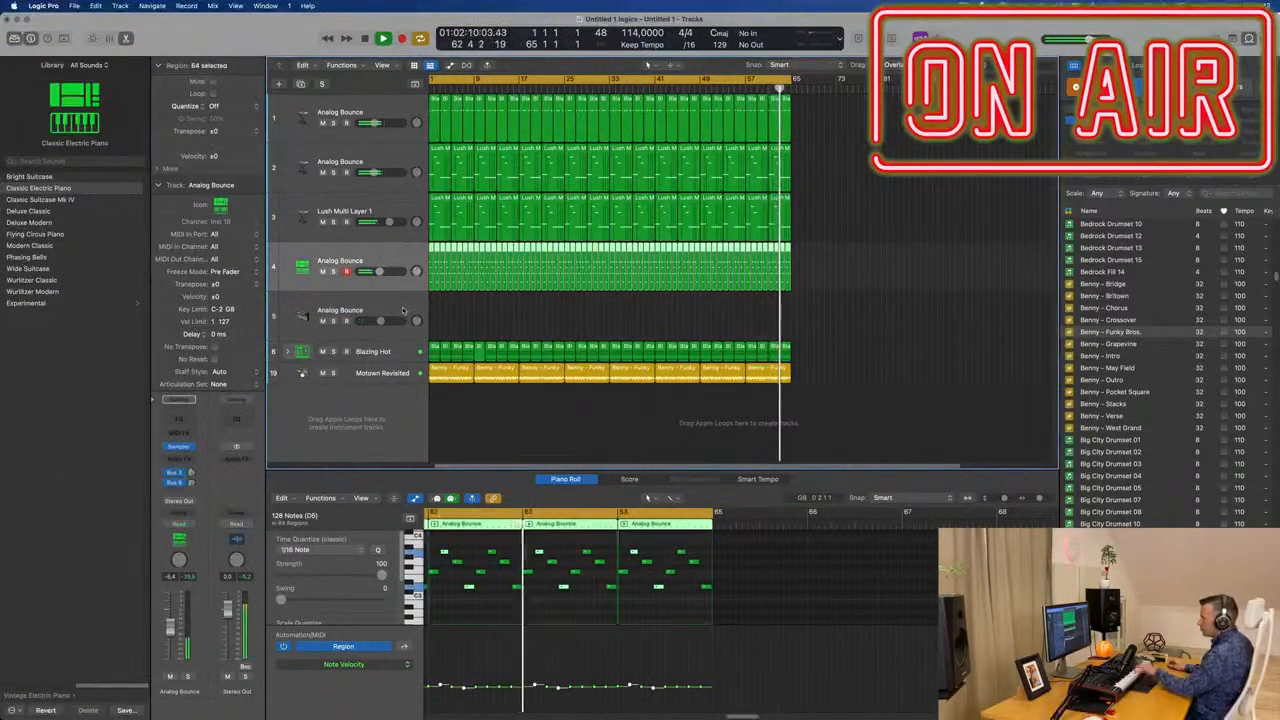
key(Right)
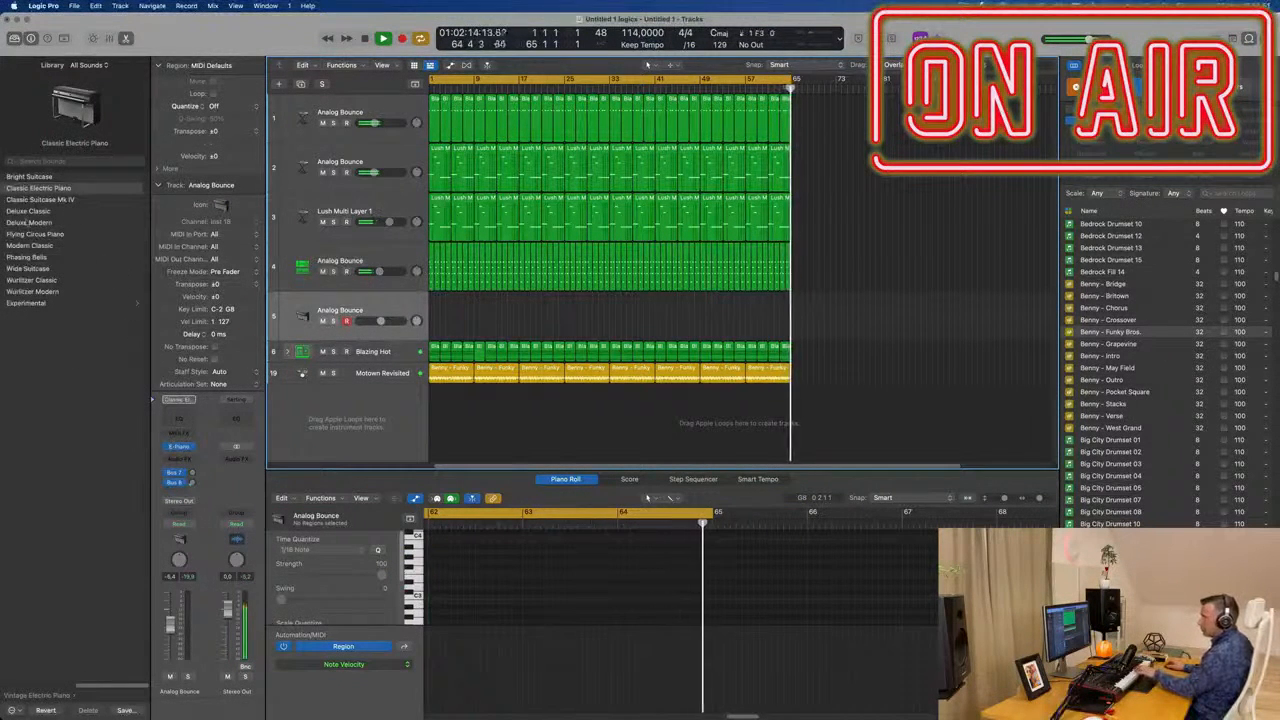
click(31, 212)
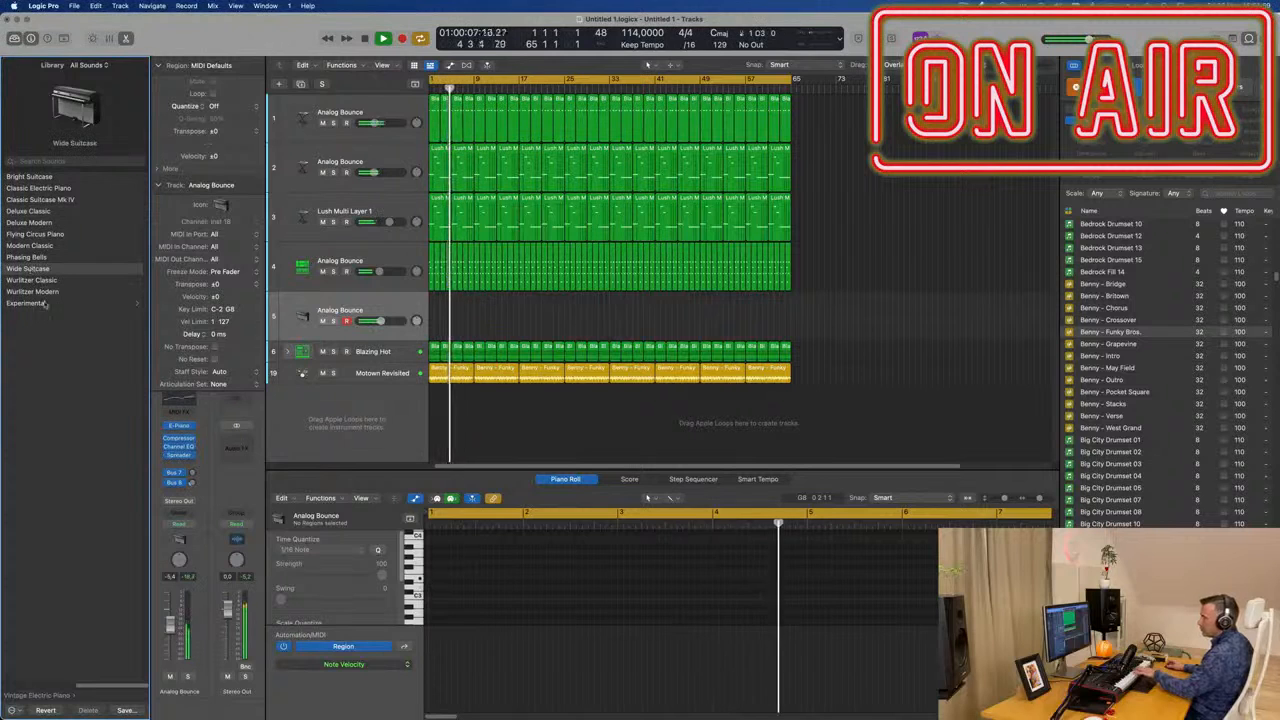
click(30, 268)
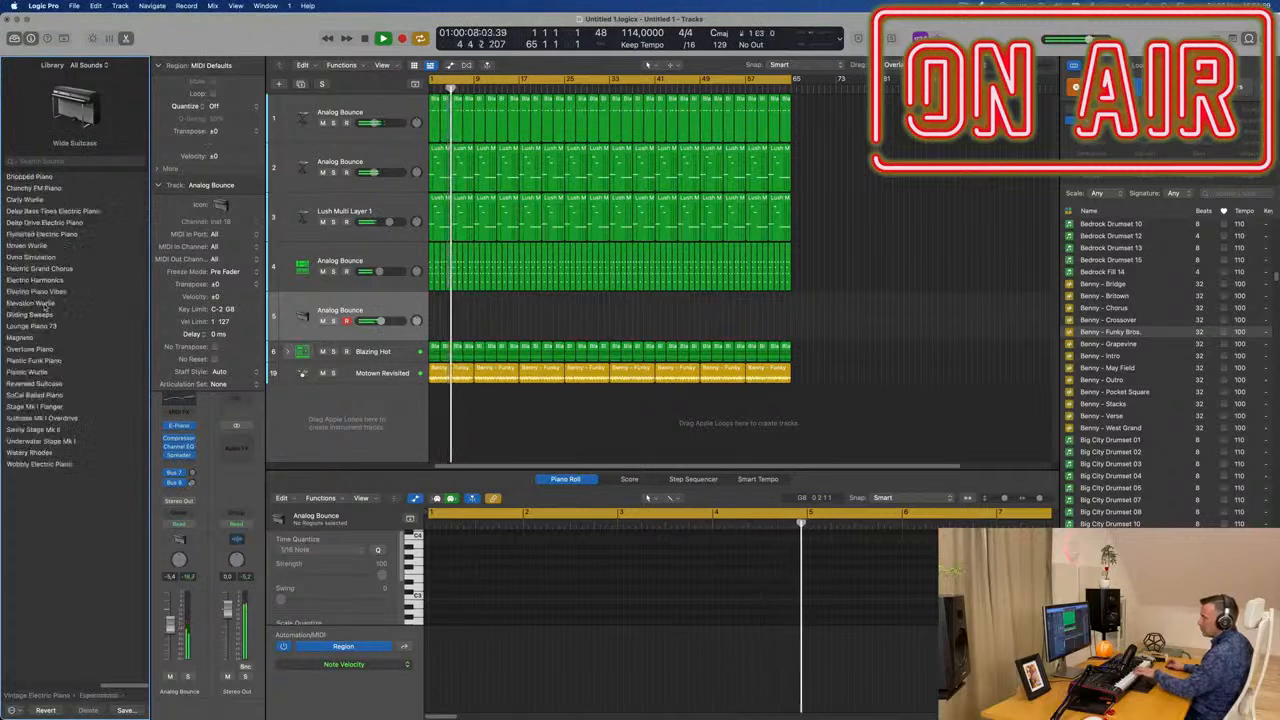
- Try the experimental electric piano Driven Wurlie, load Reversed Suitcase on the fifth track instead and keep that track selected
click(30, 246)
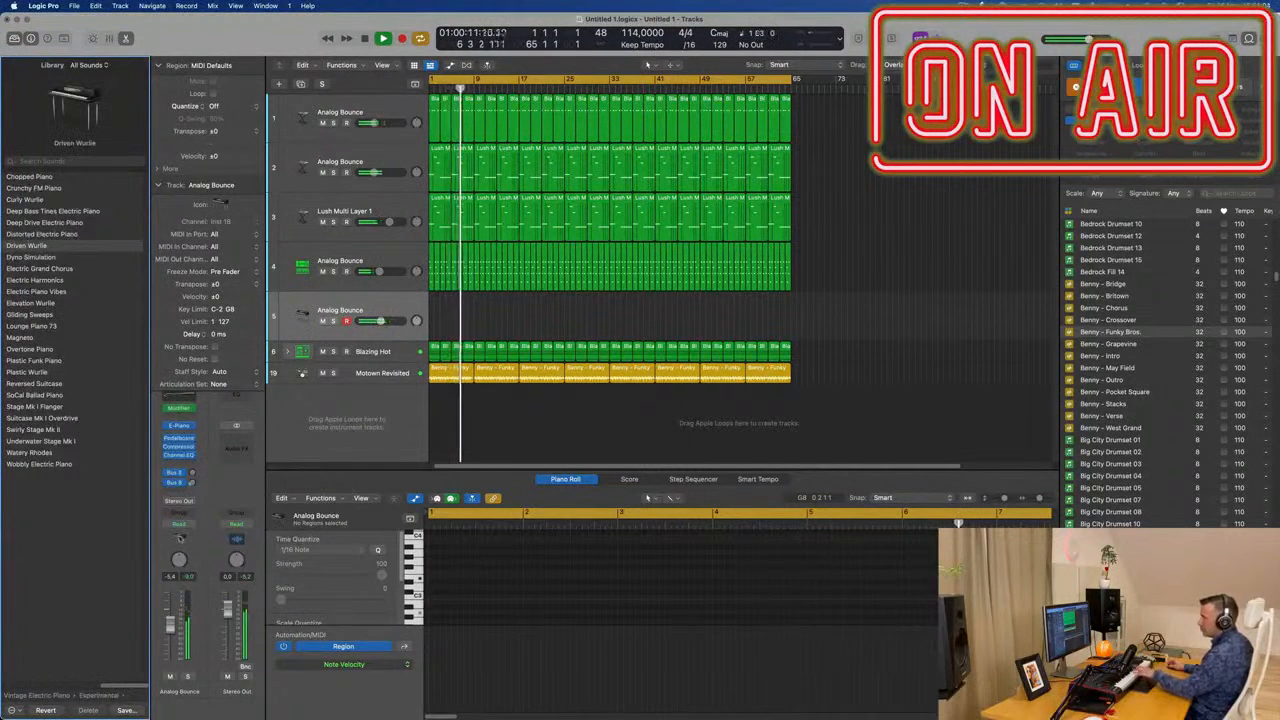
click(40, 384)
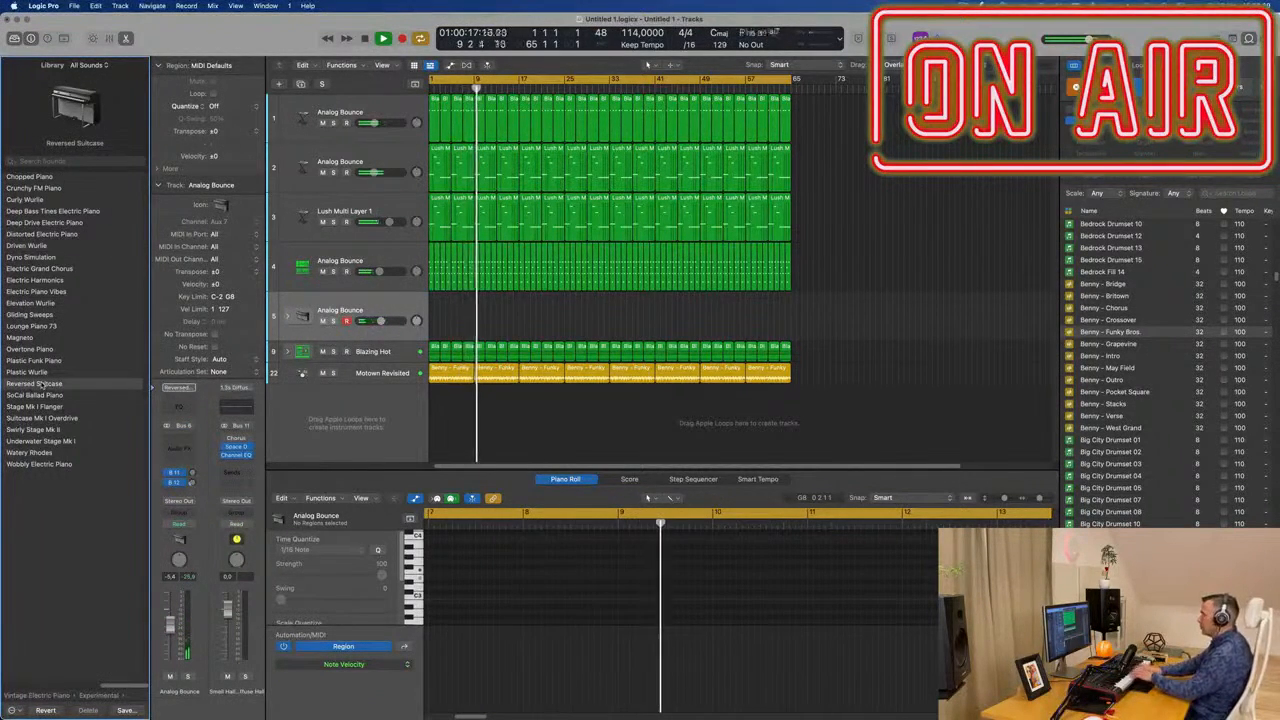
click(396, 259)
click(404, 318)
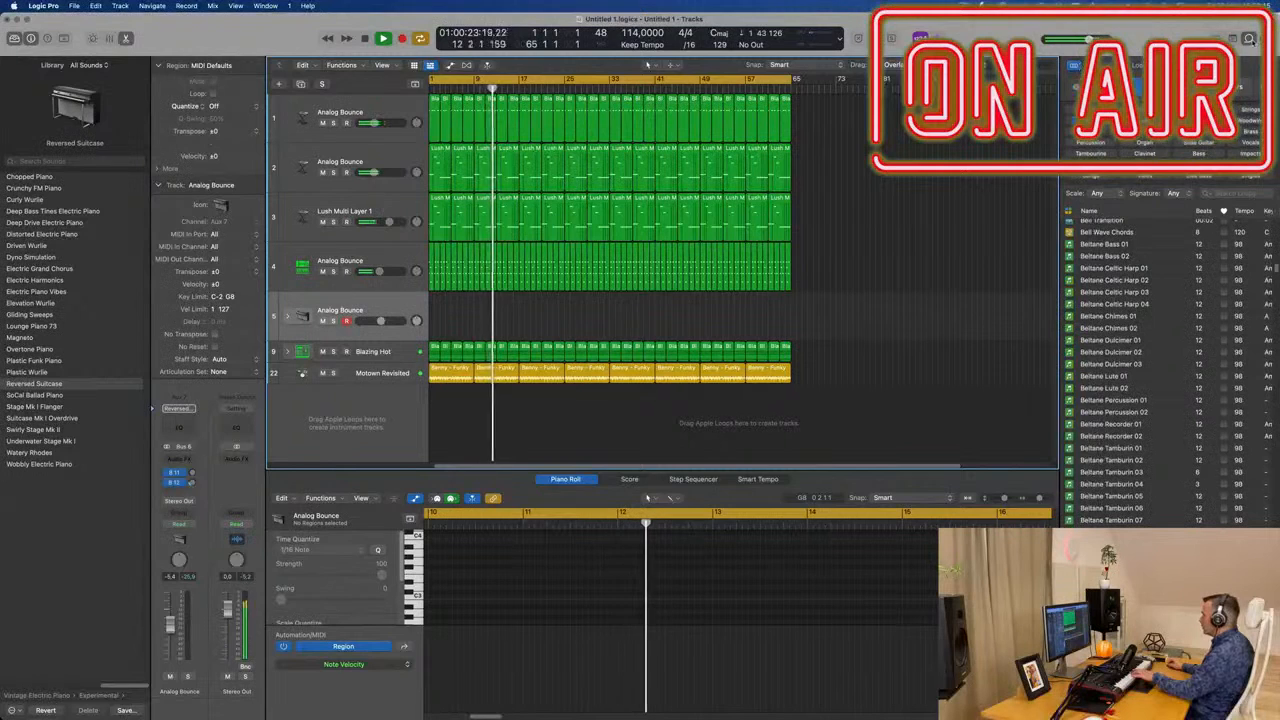
- Hide the loop browser, expand the fifth track's stack and select its Reversed Suitcase subtrack
key(o)
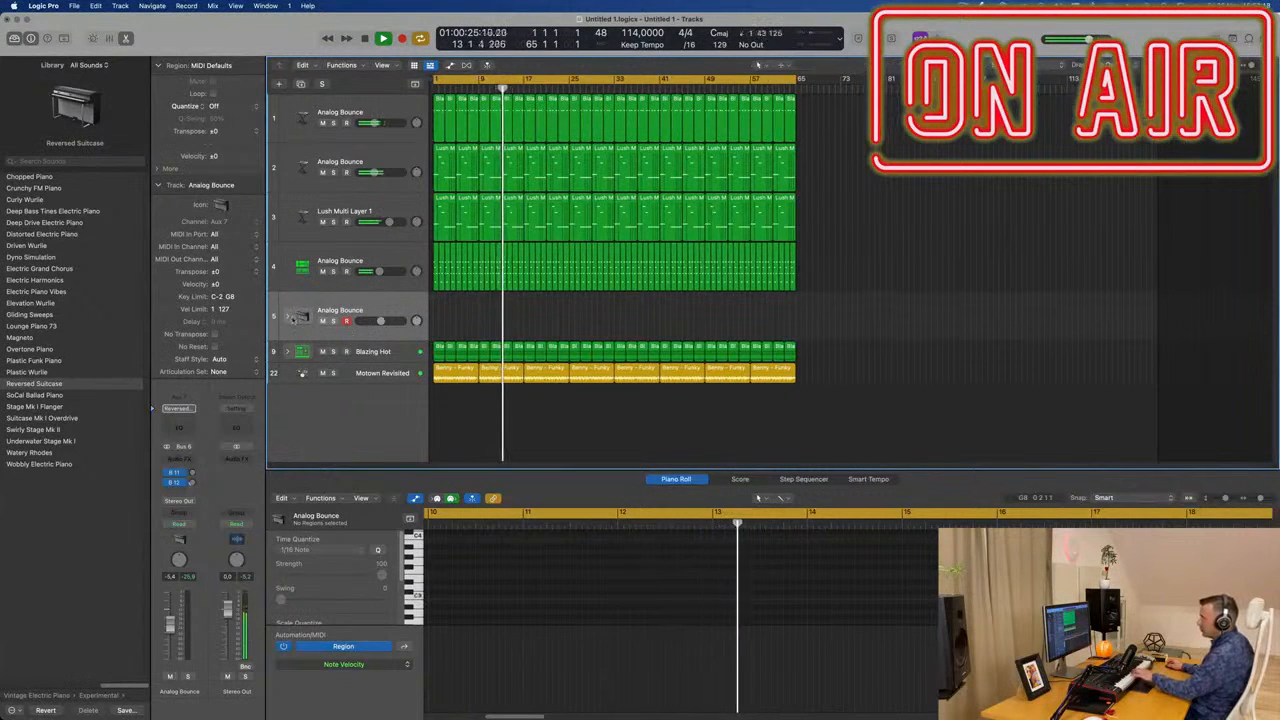
click(289, 317)
click(378, 357)
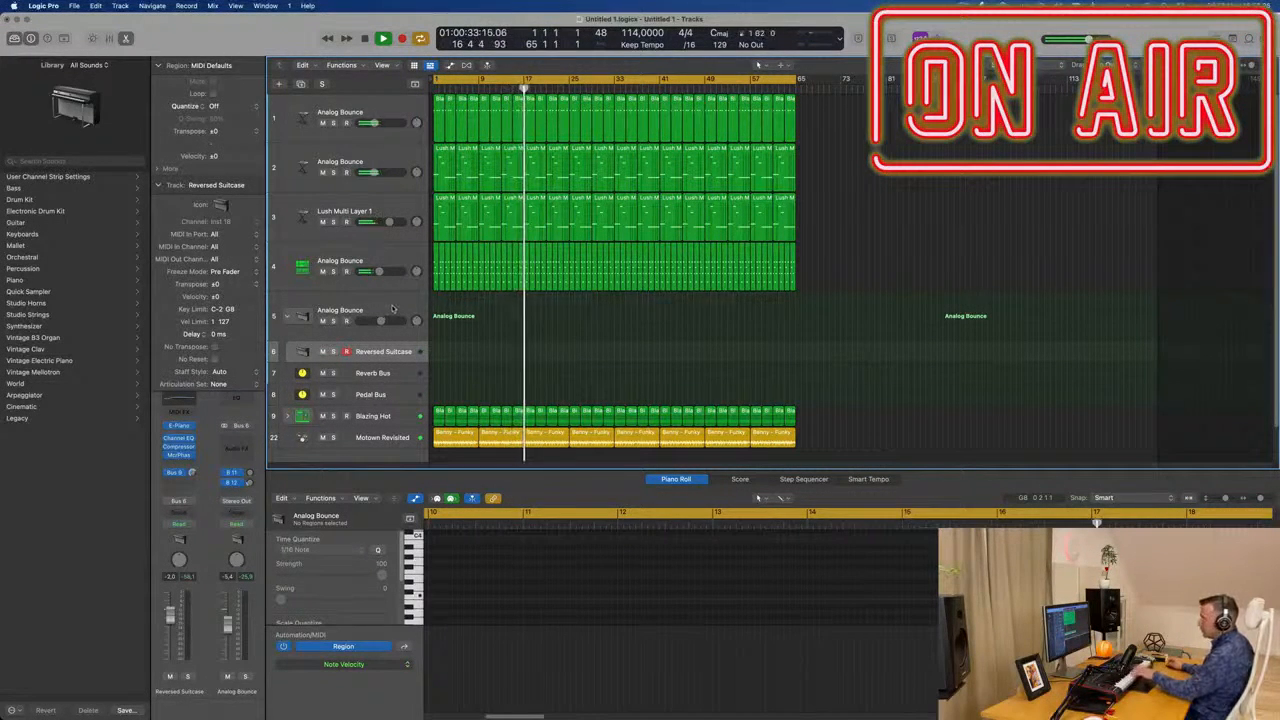
- Try the Suitcase Mk I Overdrive patch on the fifth track and delete that track with its stack
click(393, 309)
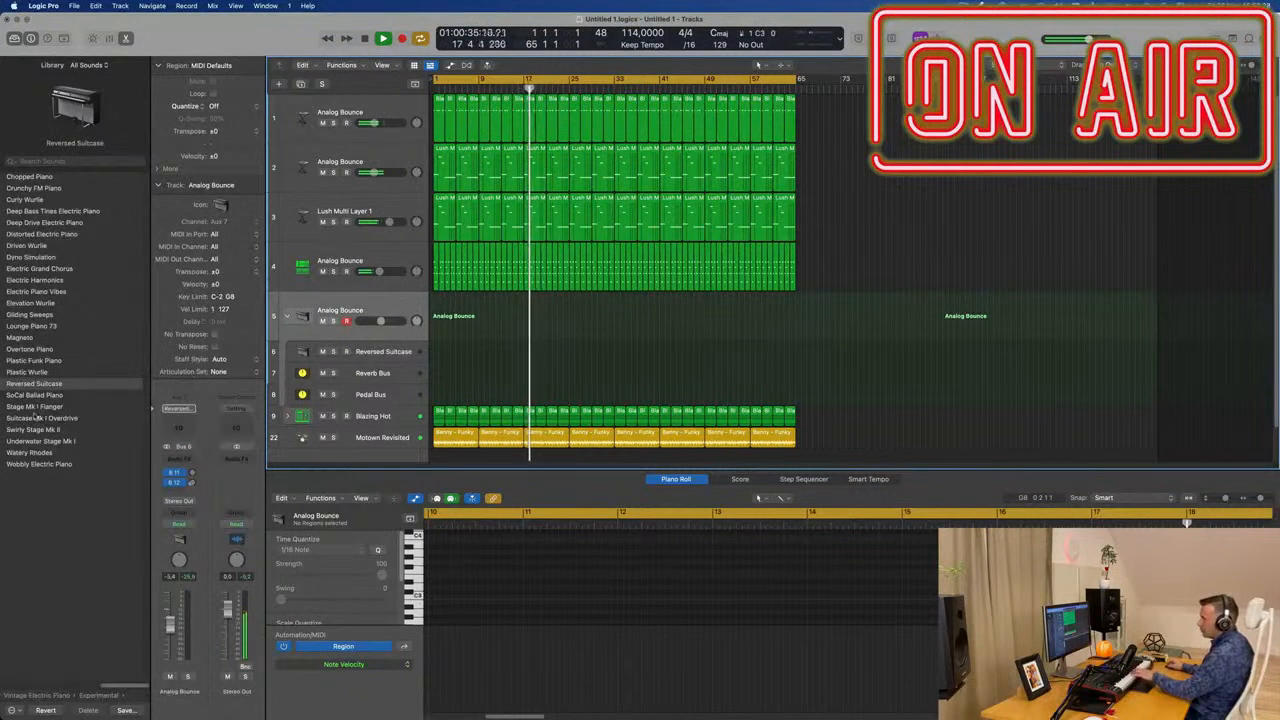
click(37, 418)
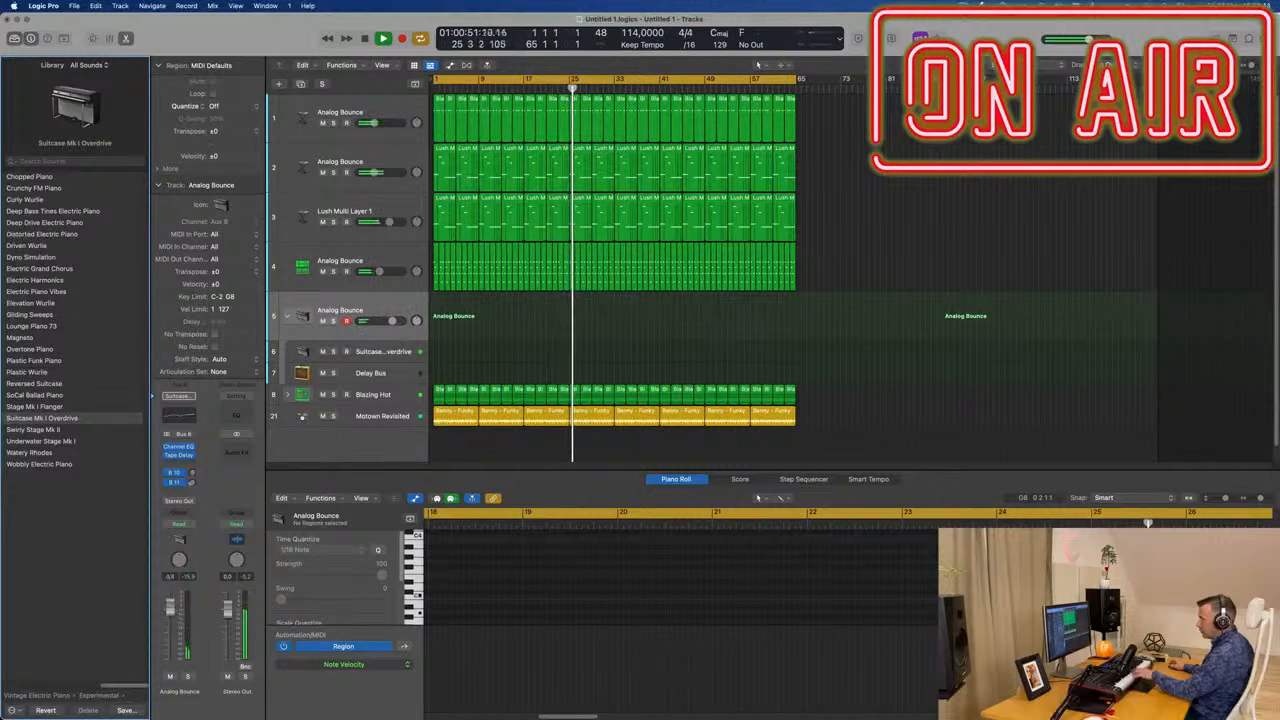
click(400, 301)
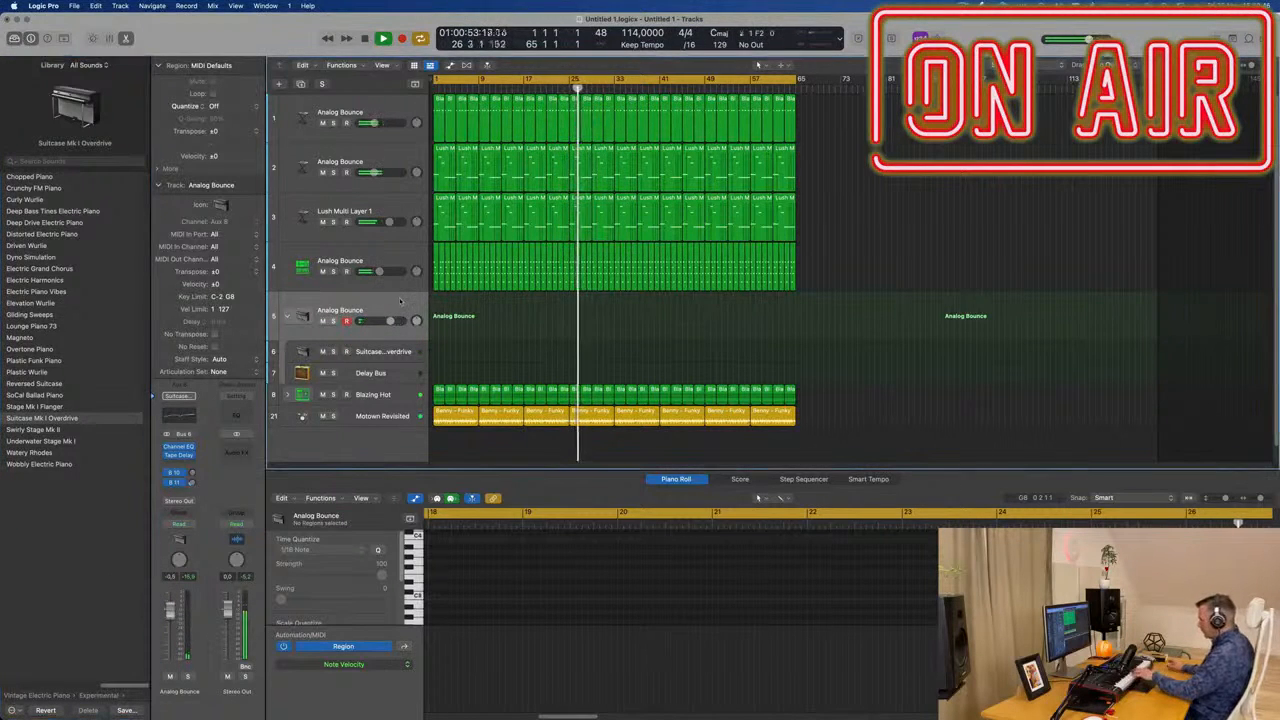
key(super+BackSpace)
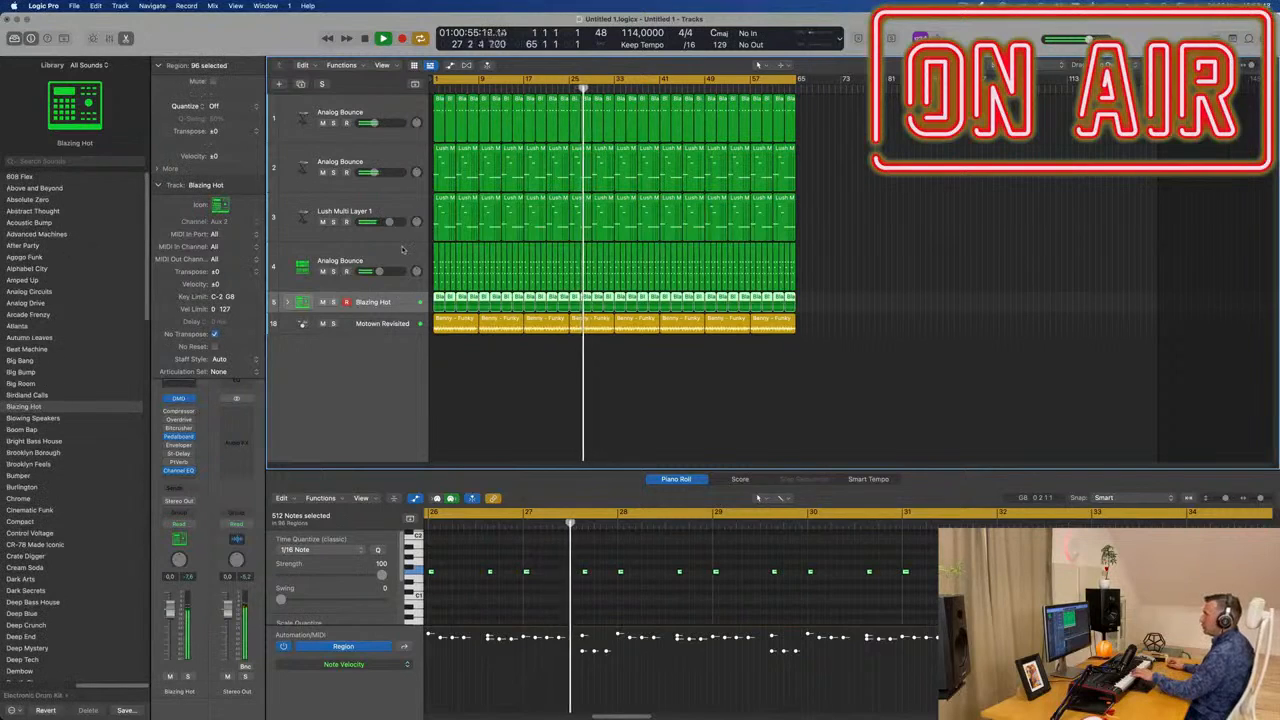
- Duplicate the first Analog Bounce track as a new empty track with the same Alchemy instrument
click(402, 249)
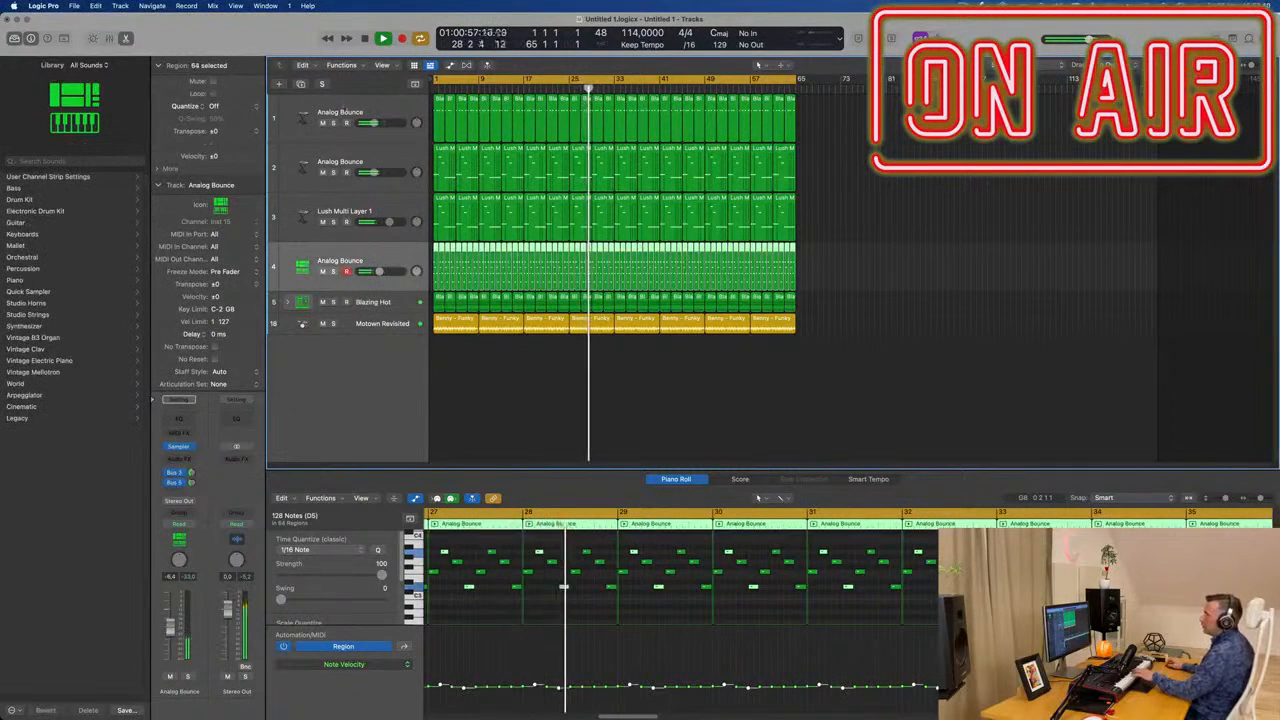
click(380, 130)
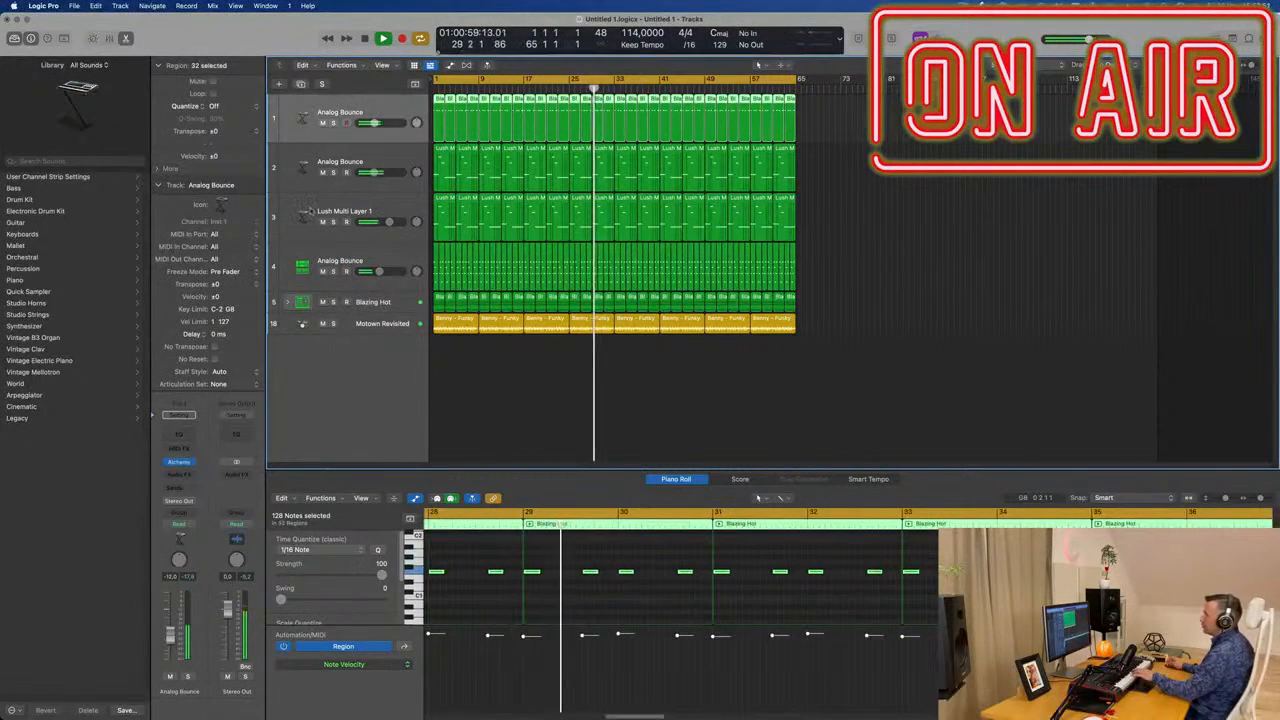
key(super+d)
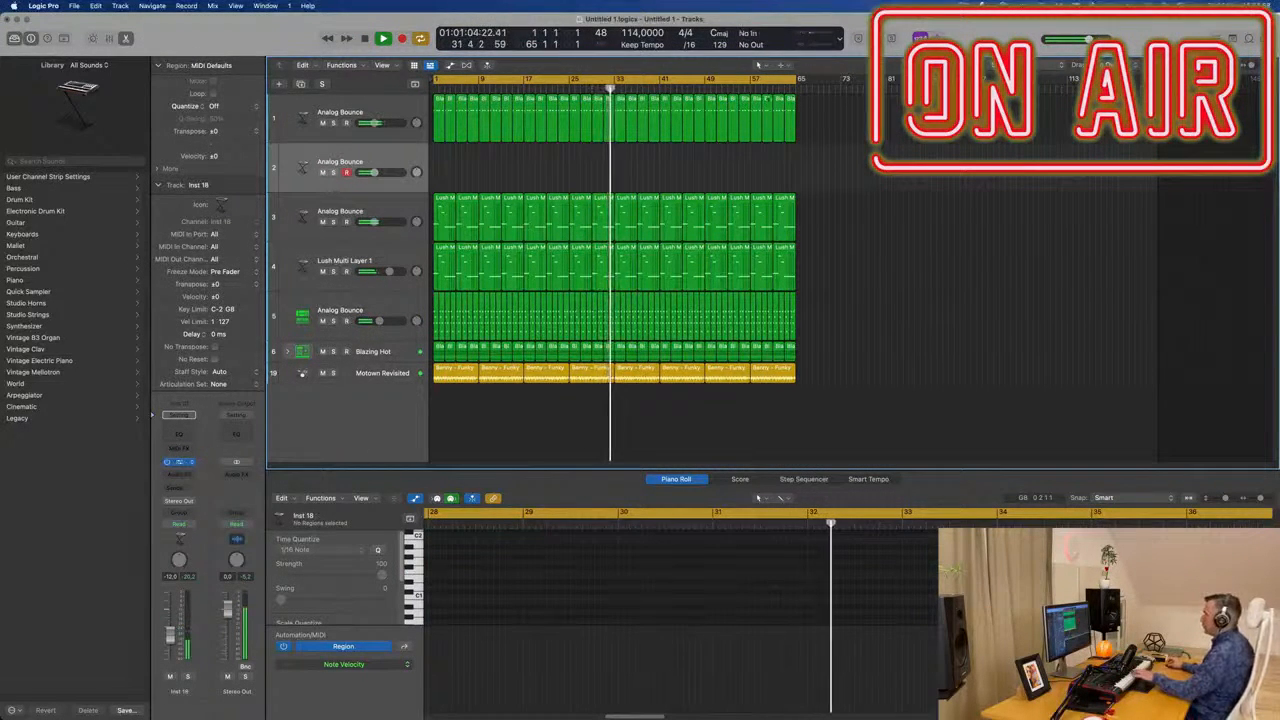
- Load the Keys preset Curious Hammers in Alchemy on the new second track and move the instrument window aside
click(179, 461)
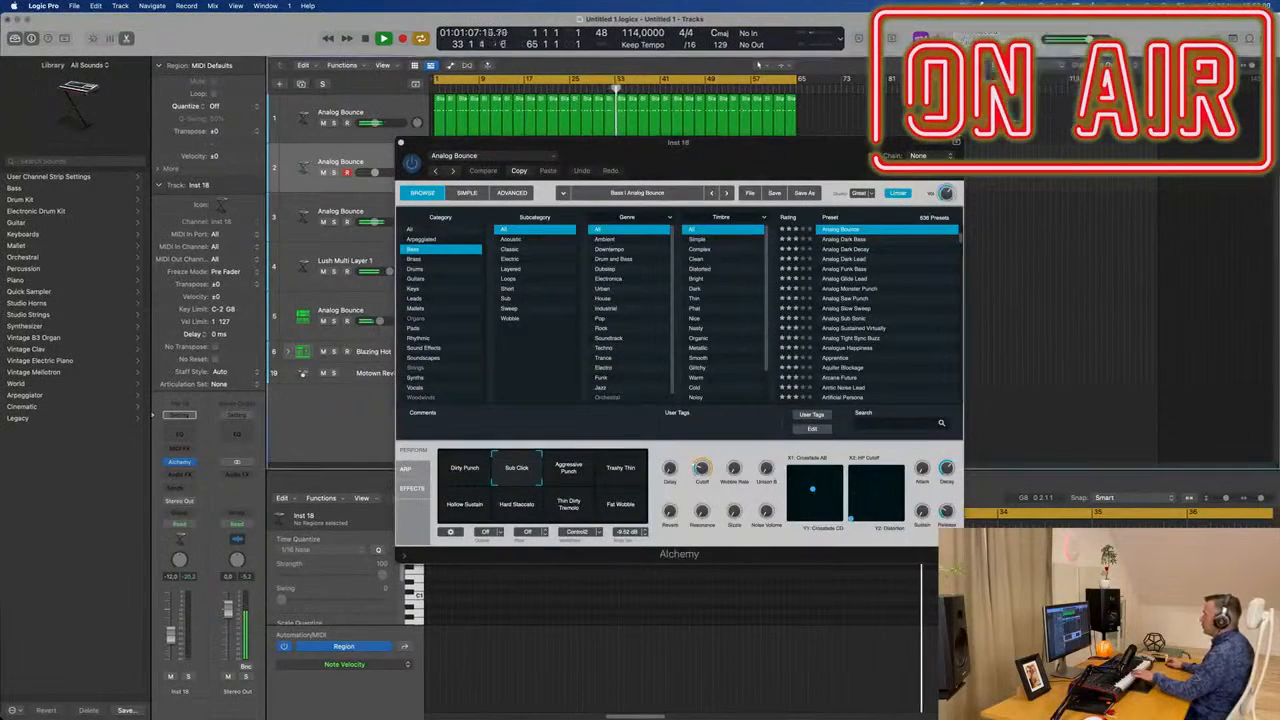
drag(779, 155, 677, 207)
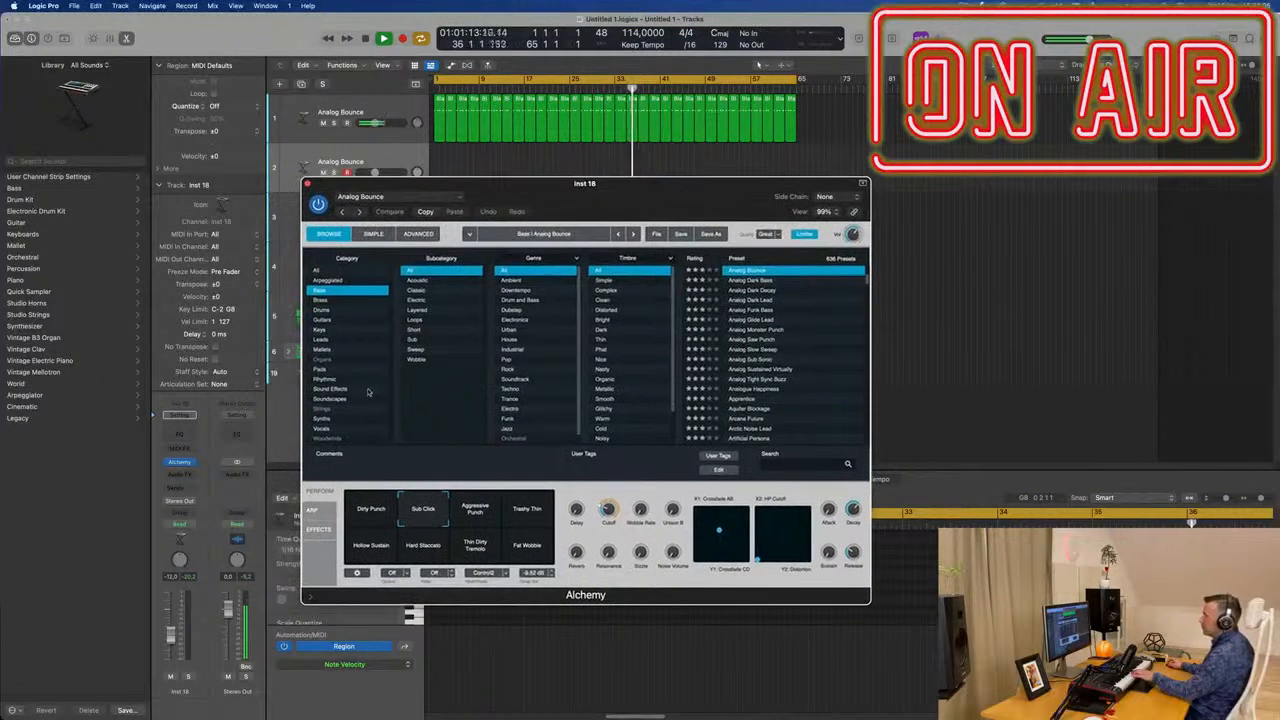
click(328, 331)
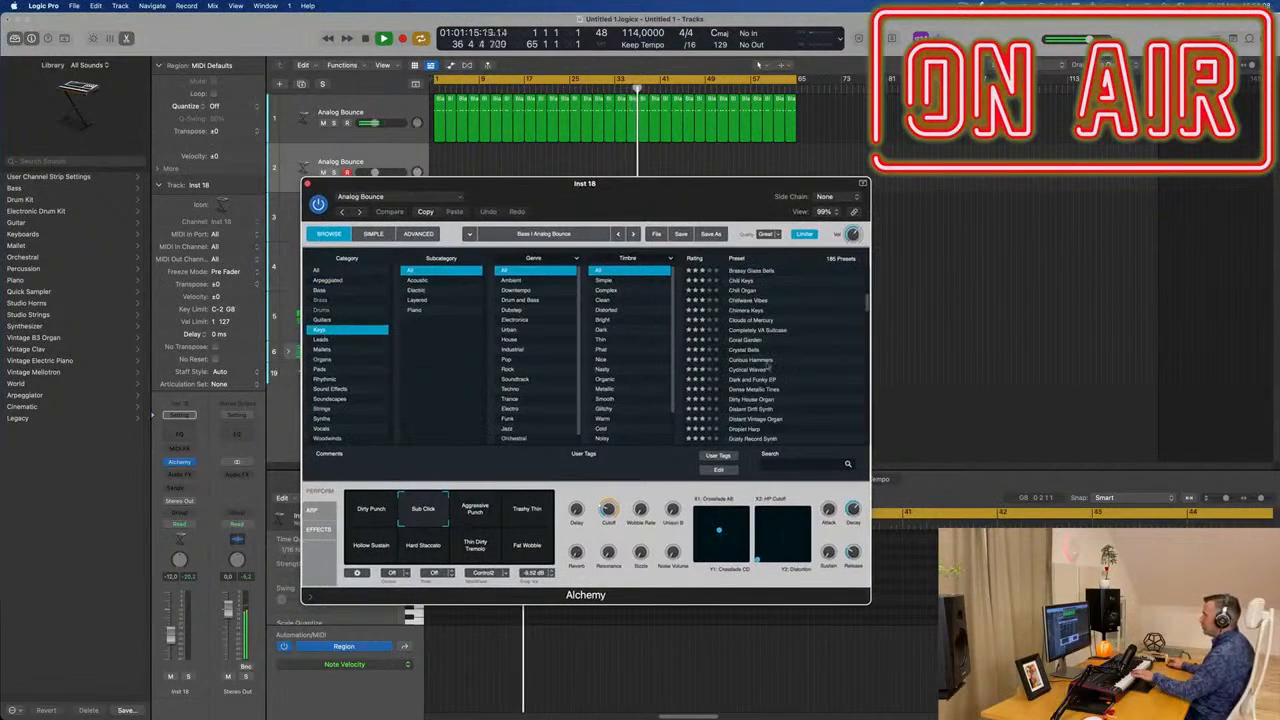
click(757, 362)
drag(662, 198, 807, 215)
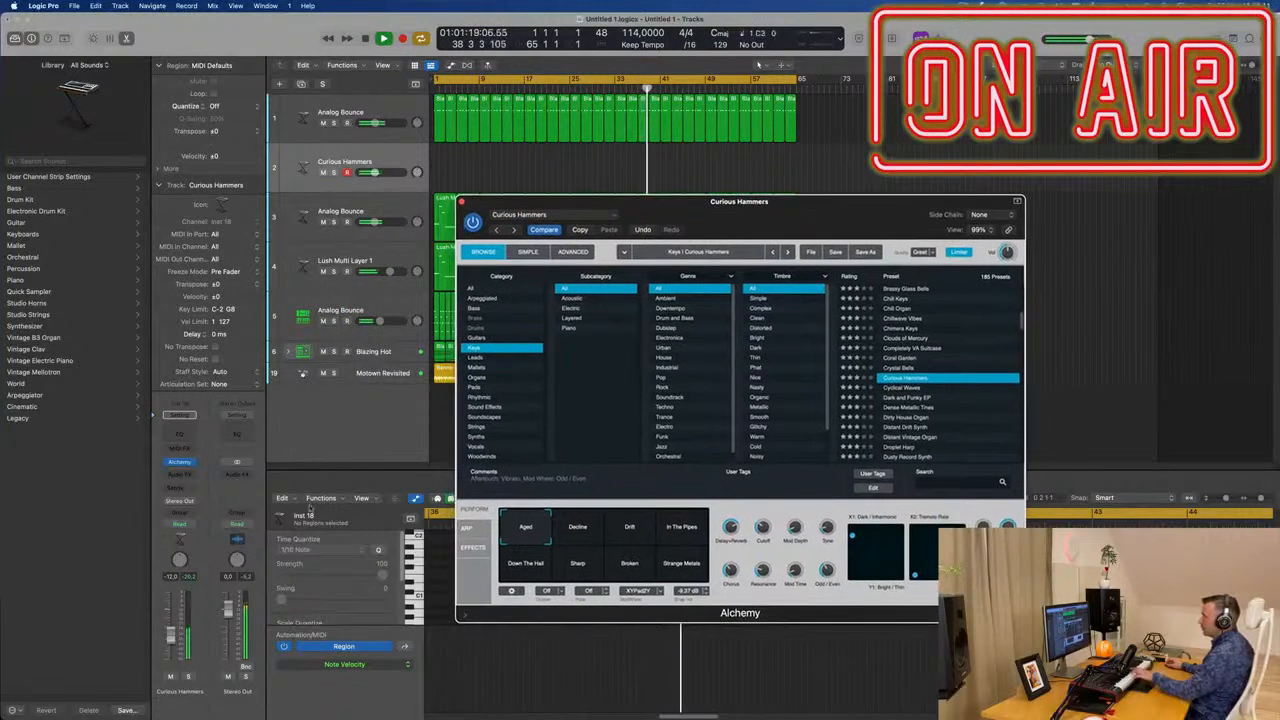
- Add sends to Bus 3 and Bus 5 on the Curious Hammers channel and adjust the Bus 3 send level
click(186, 492)
mouse_move(180, 504)
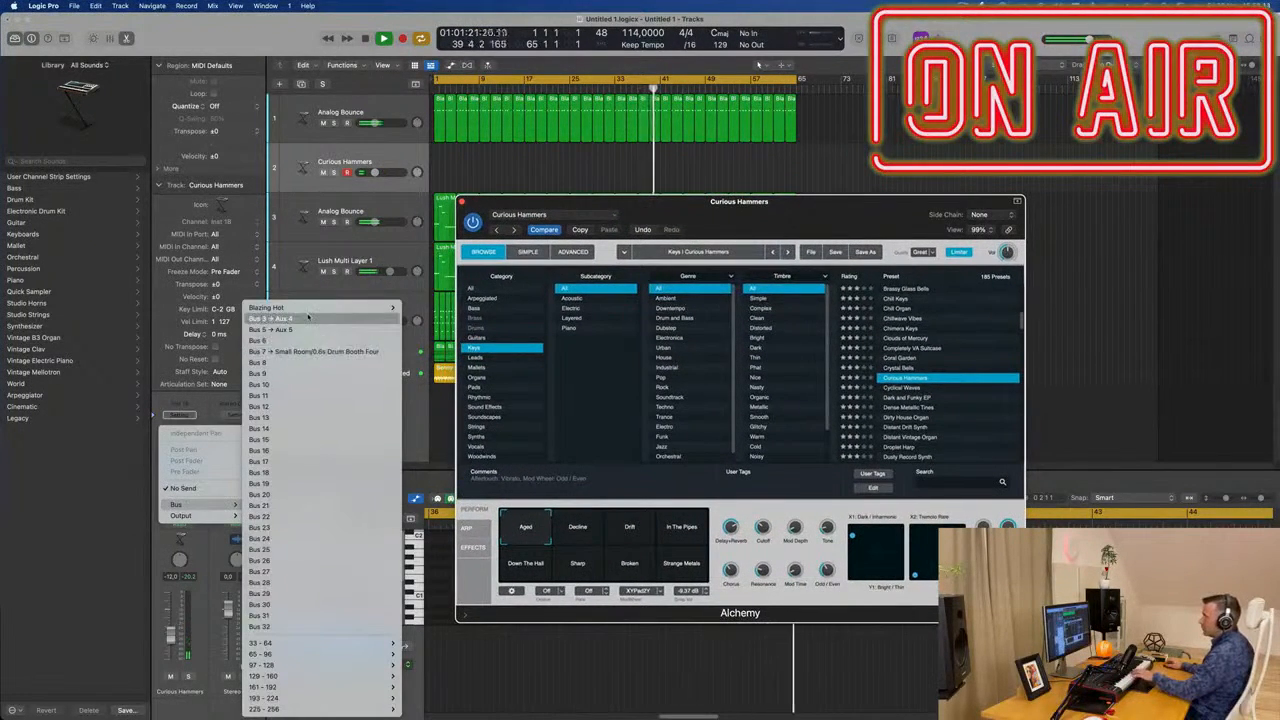
click(308, 317)
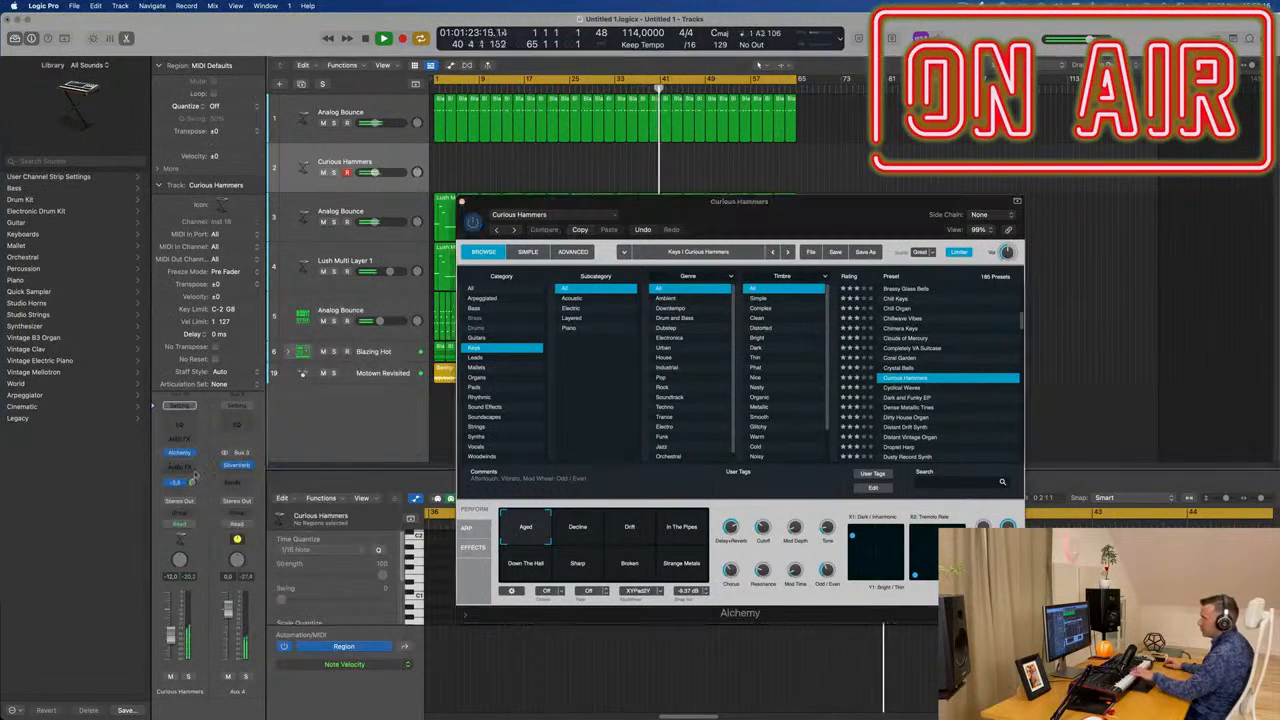
click(191, 482)
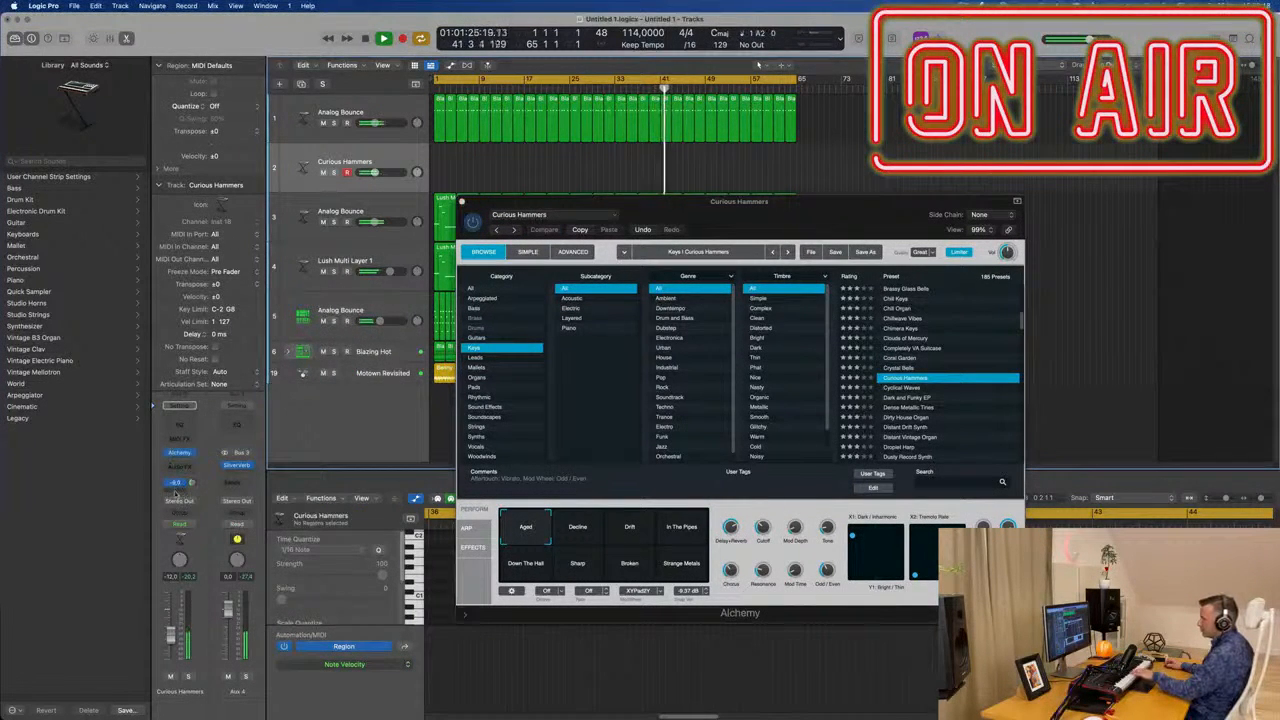
click(175, 493)
mouse_move(178, 506)
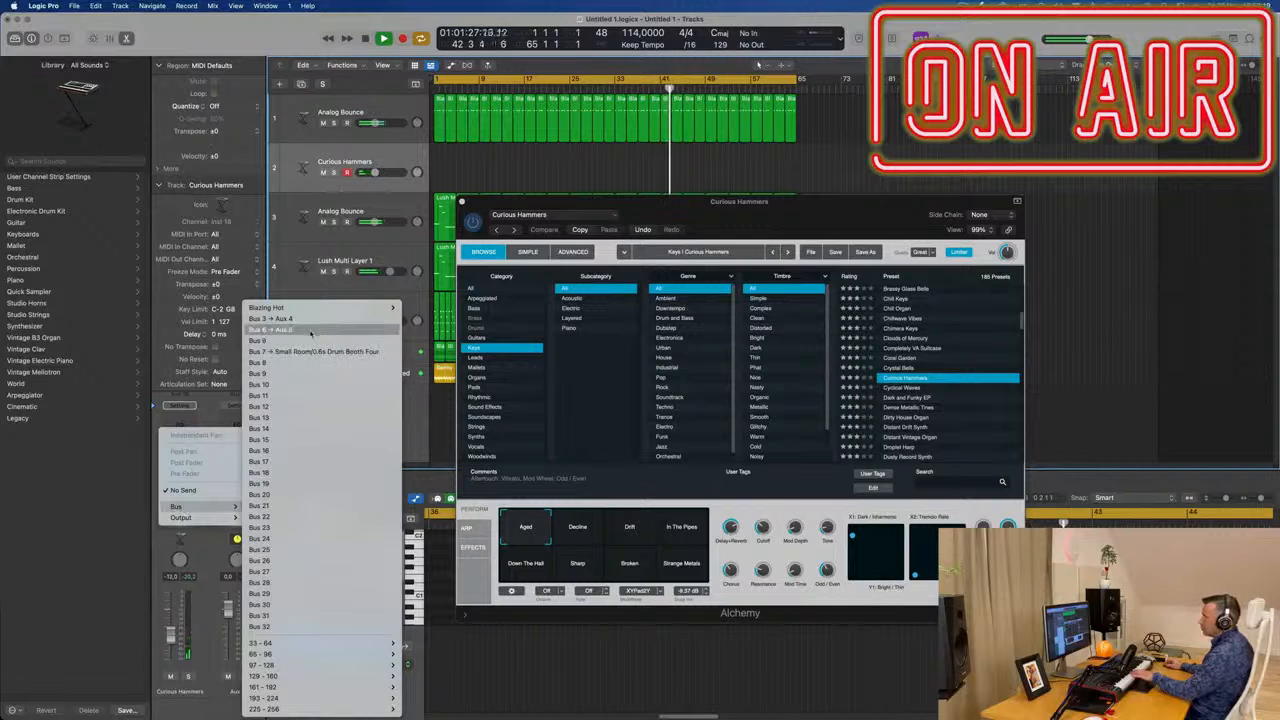
click(312, 331)
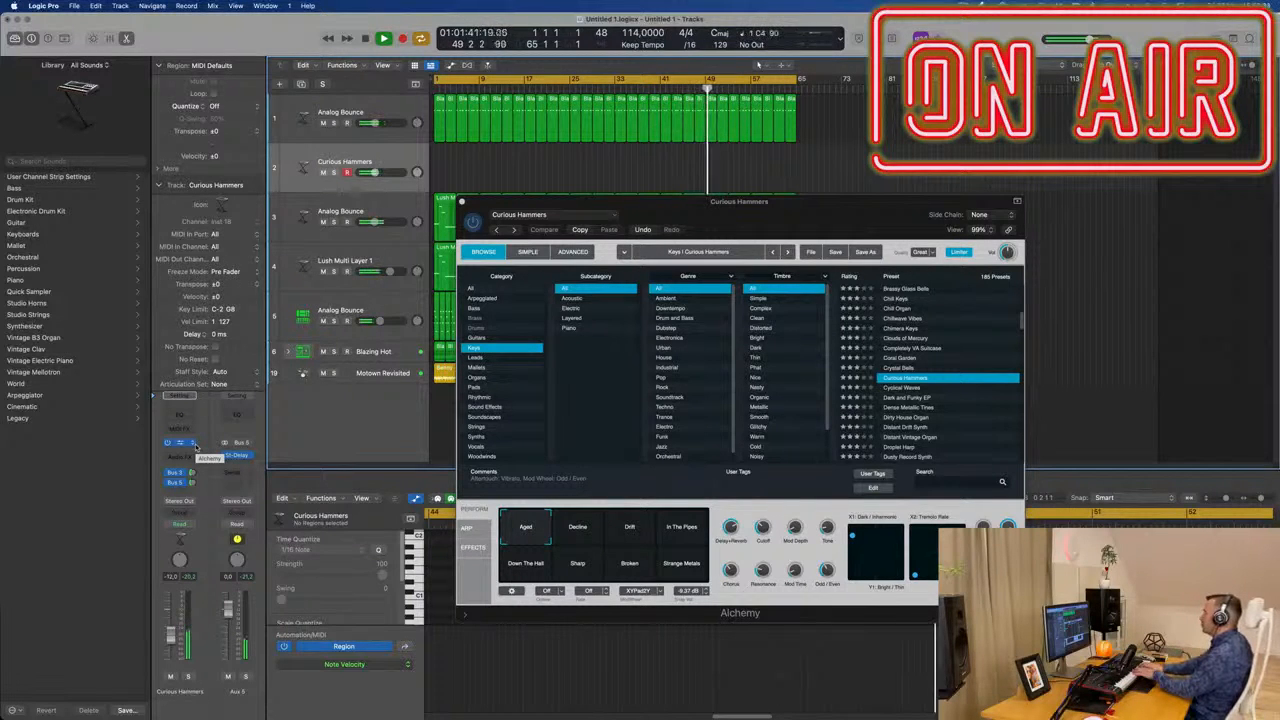
- Choose the Decline variation in Alchemy and record a short melody on the Curious Hammers track near the end of the arrangement
click(580, 533)
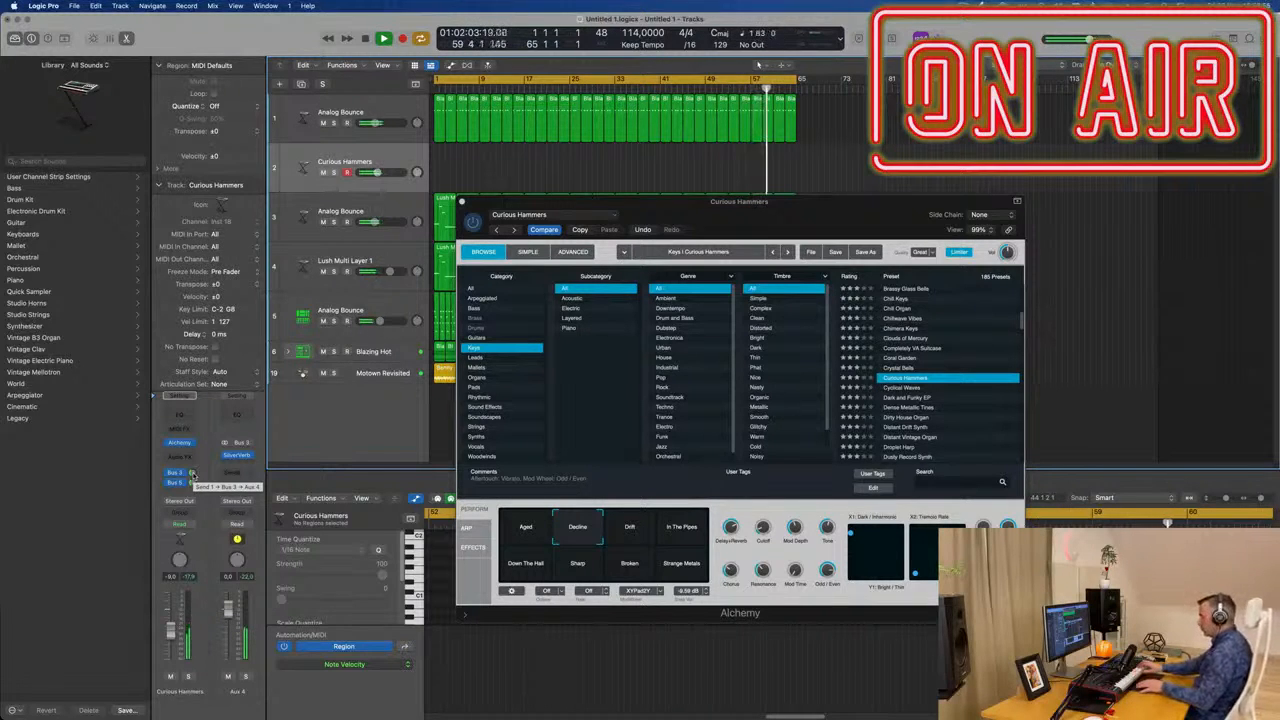
key(r)
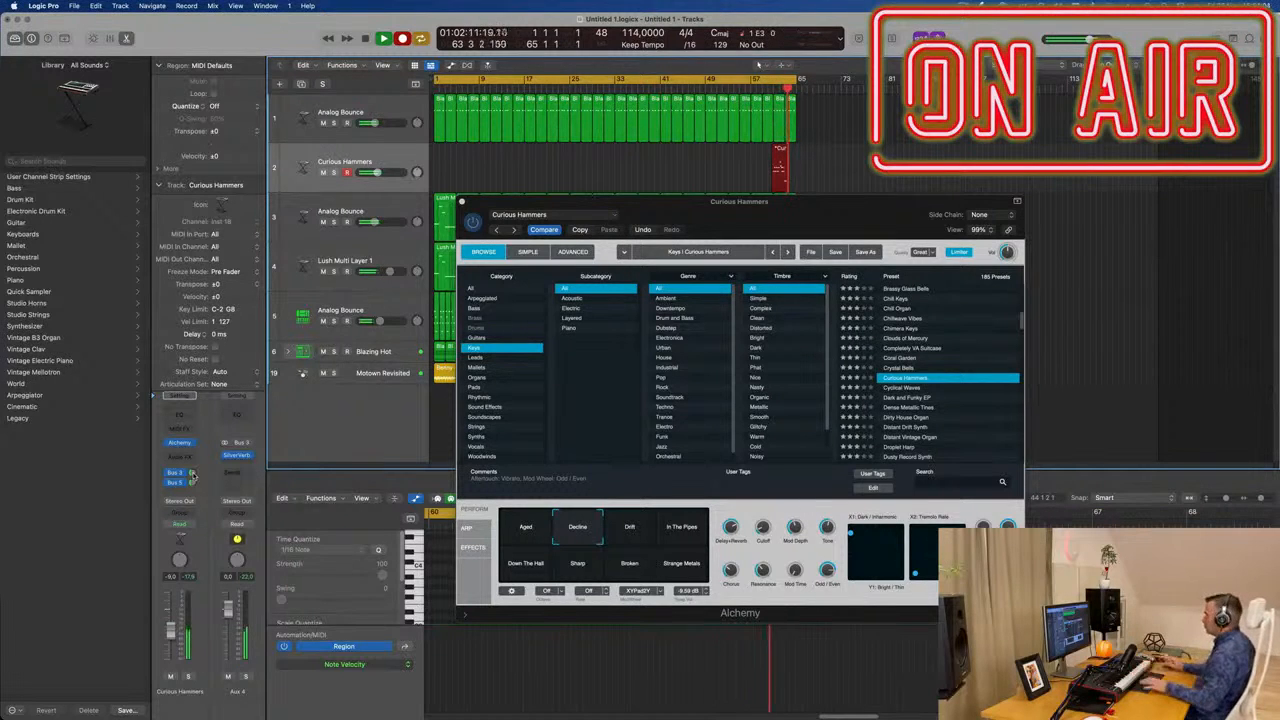
key(space)
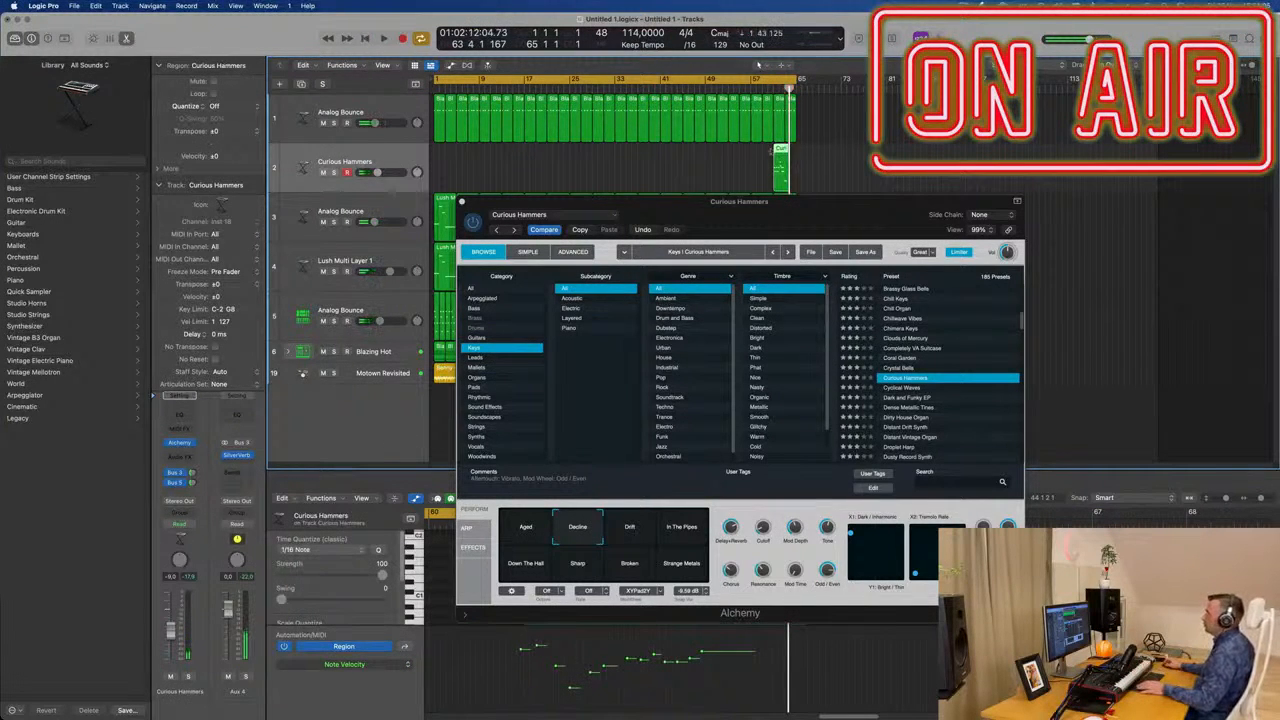
- Move the recorded Curious Hammers region to bar 1, clear the Alchemy window off the arrangement and play from the start
drag(778, 152, 468, 180)
drag(540, 204, 1004, 161)
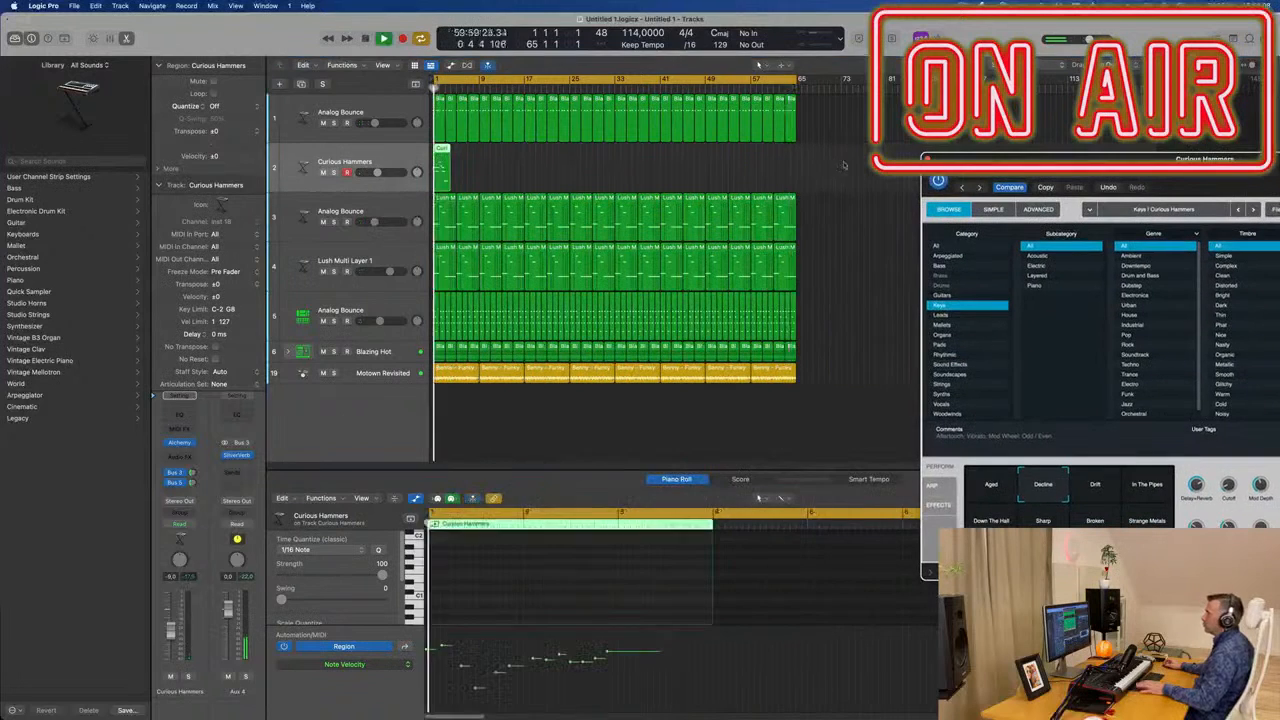
key(space)
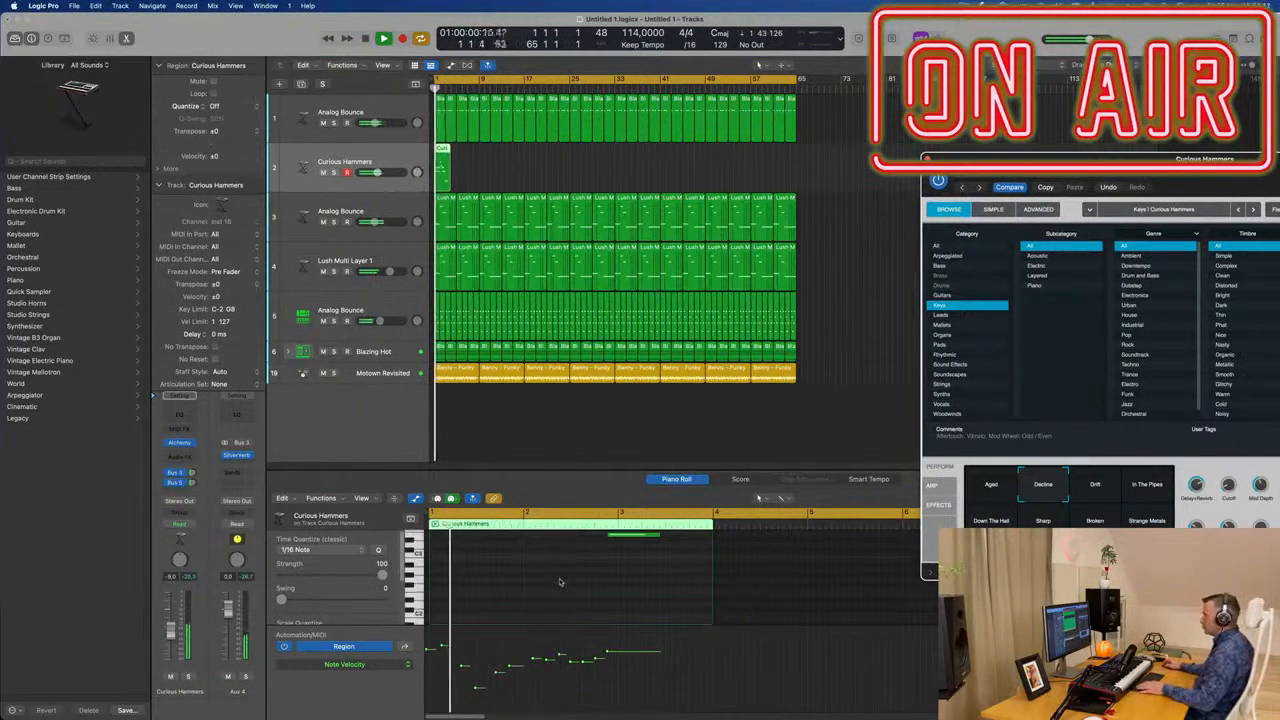
- Shorten the long last note of the Curious Hammers region and select all of its notes
scroll(647, 571, up, 3)
drag(659, 583, 617, 586)
key(super+a)
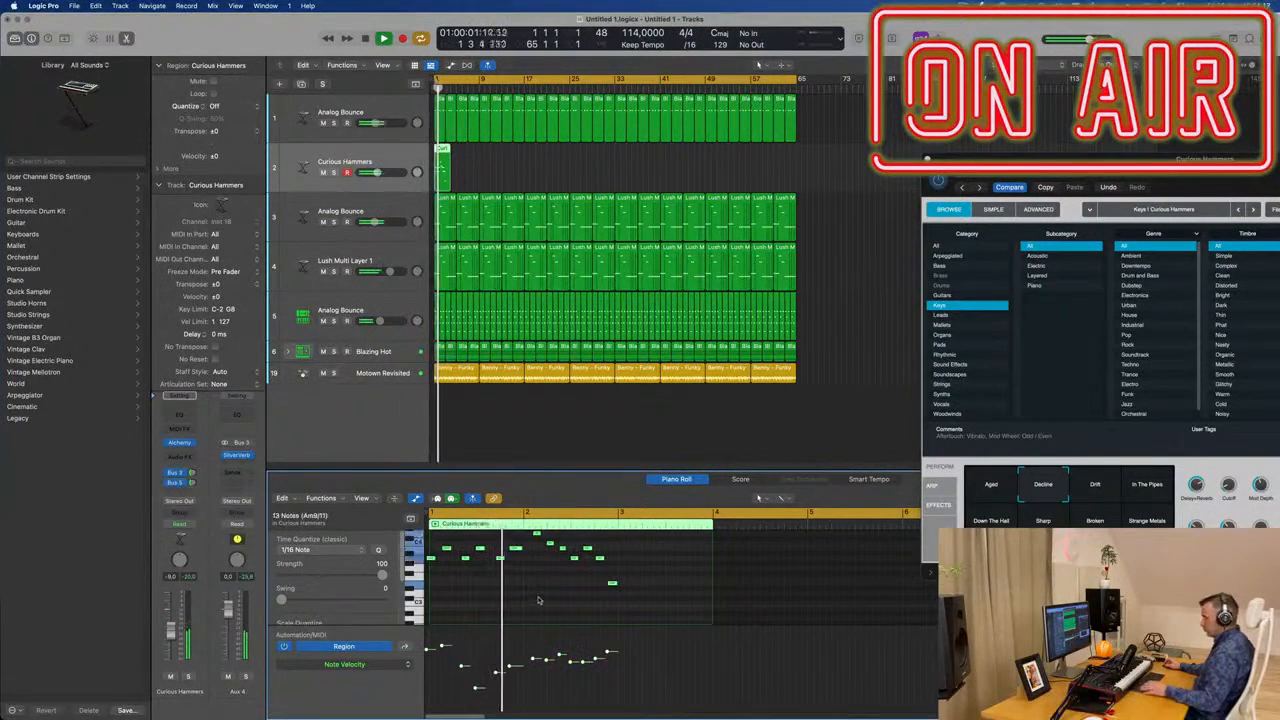
scroll(521, 601, up, 3)
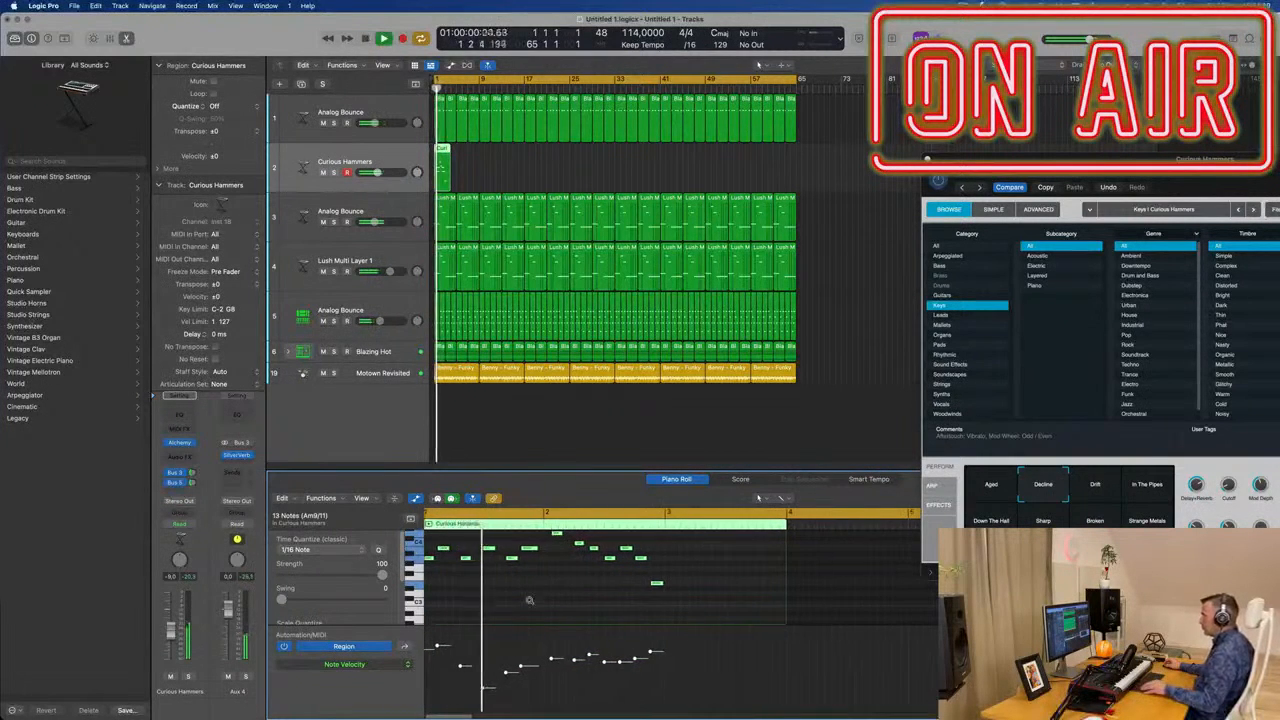
scroll(515, 610, up, 3)
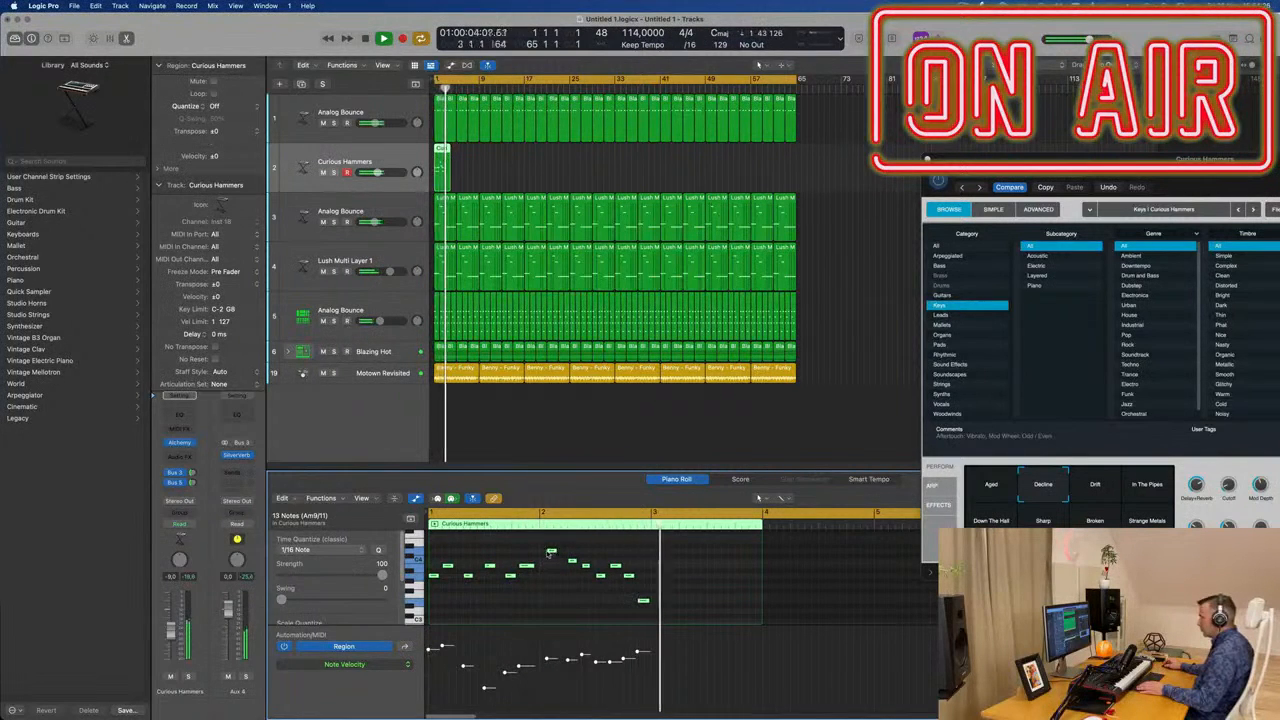
- Shift the highest note near bar 2 and the third note of the melody slightly earlier, checking the timing by playback
drag(551, 551, 540, 552)
key(super+z)
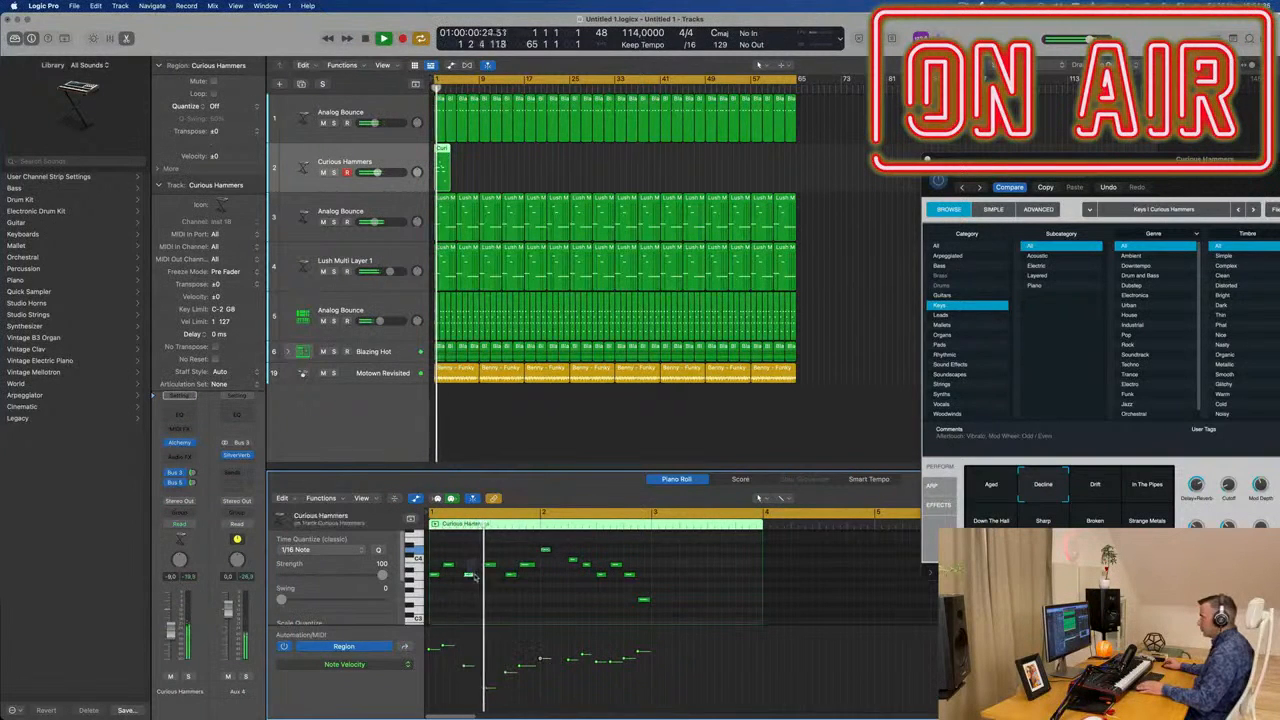
click(470, 576)
key(space)
key(space)
key(space)
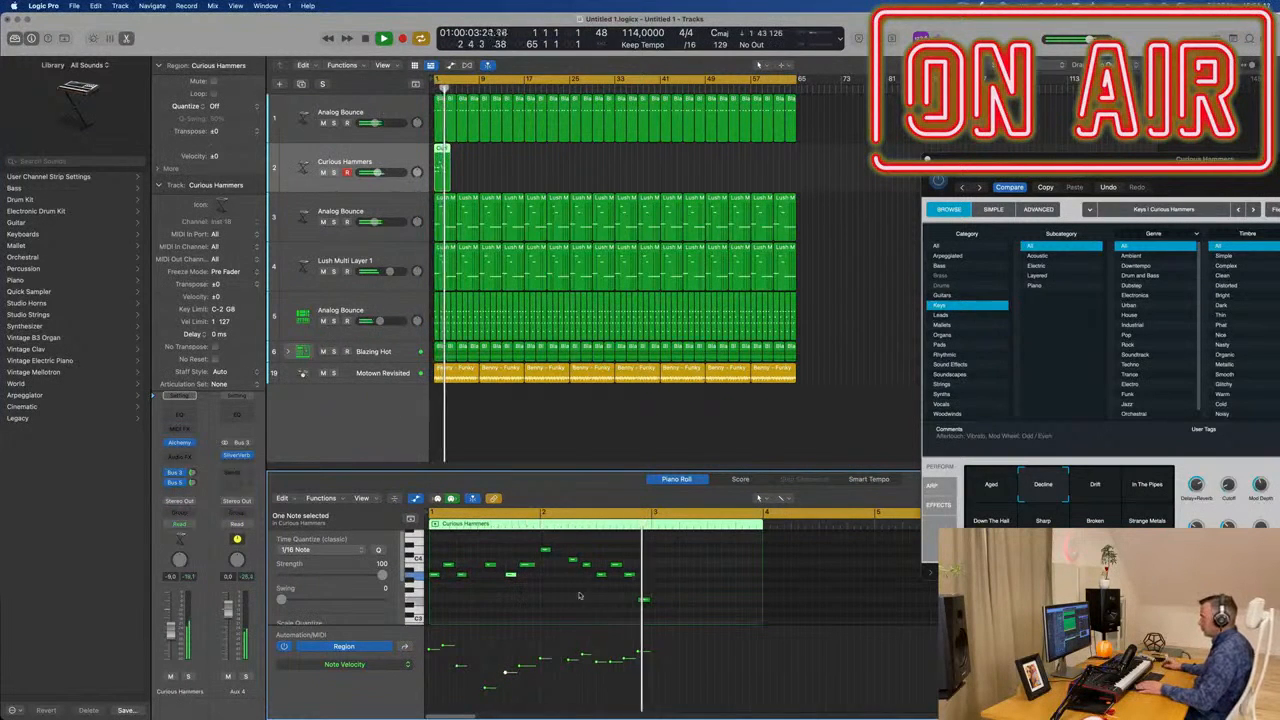
key(space)
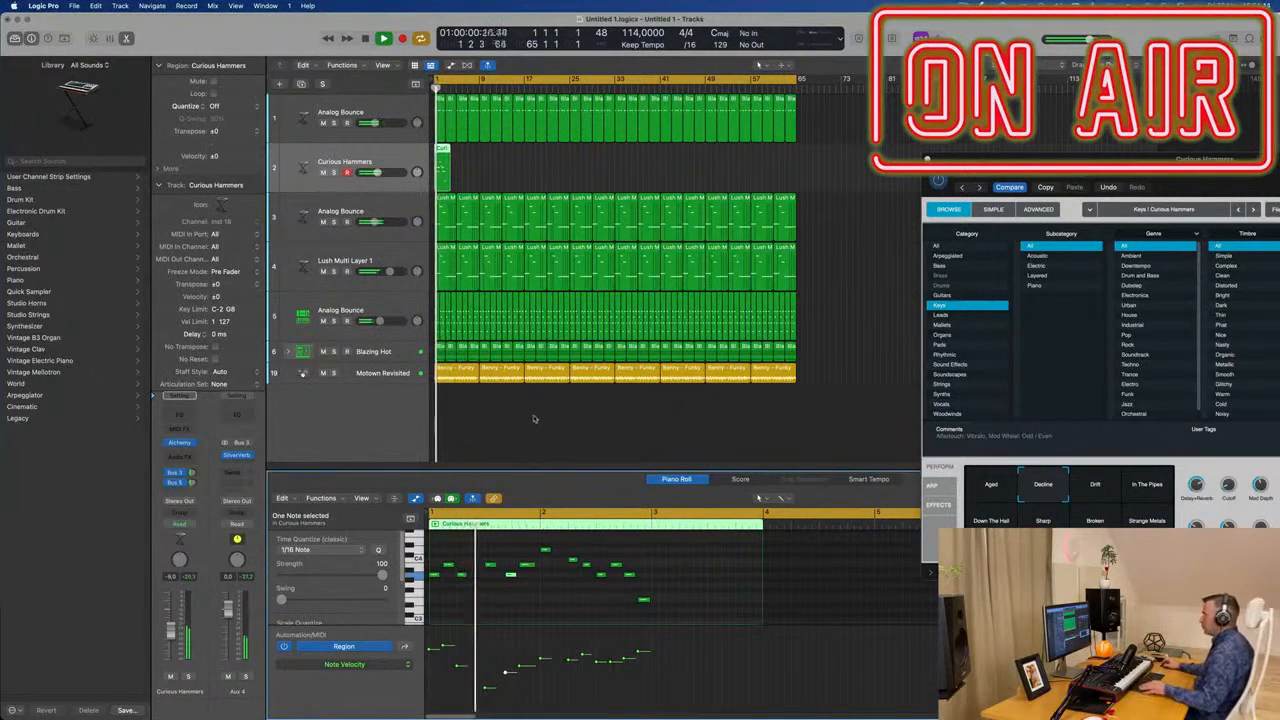
- Raise the velocity of the melody's quiet fourth note and play the region from the start
scroll(476, 684, up, 4)
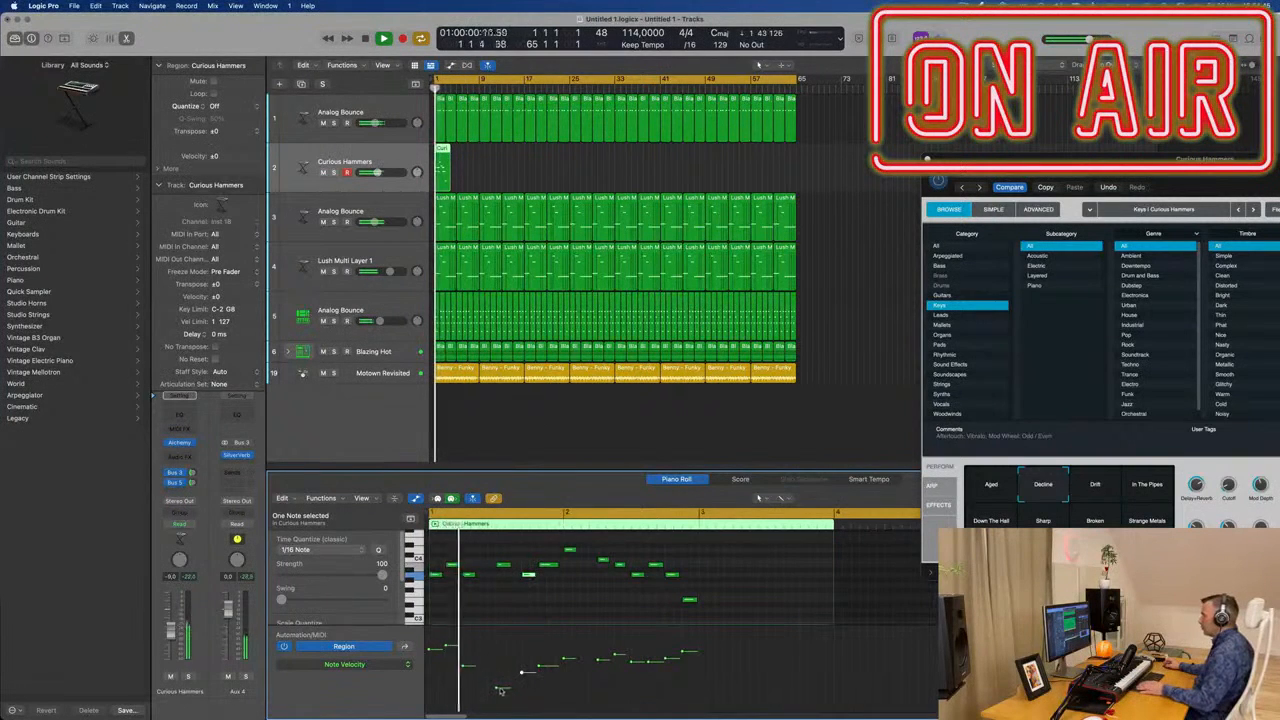
shift+click(498, 682)
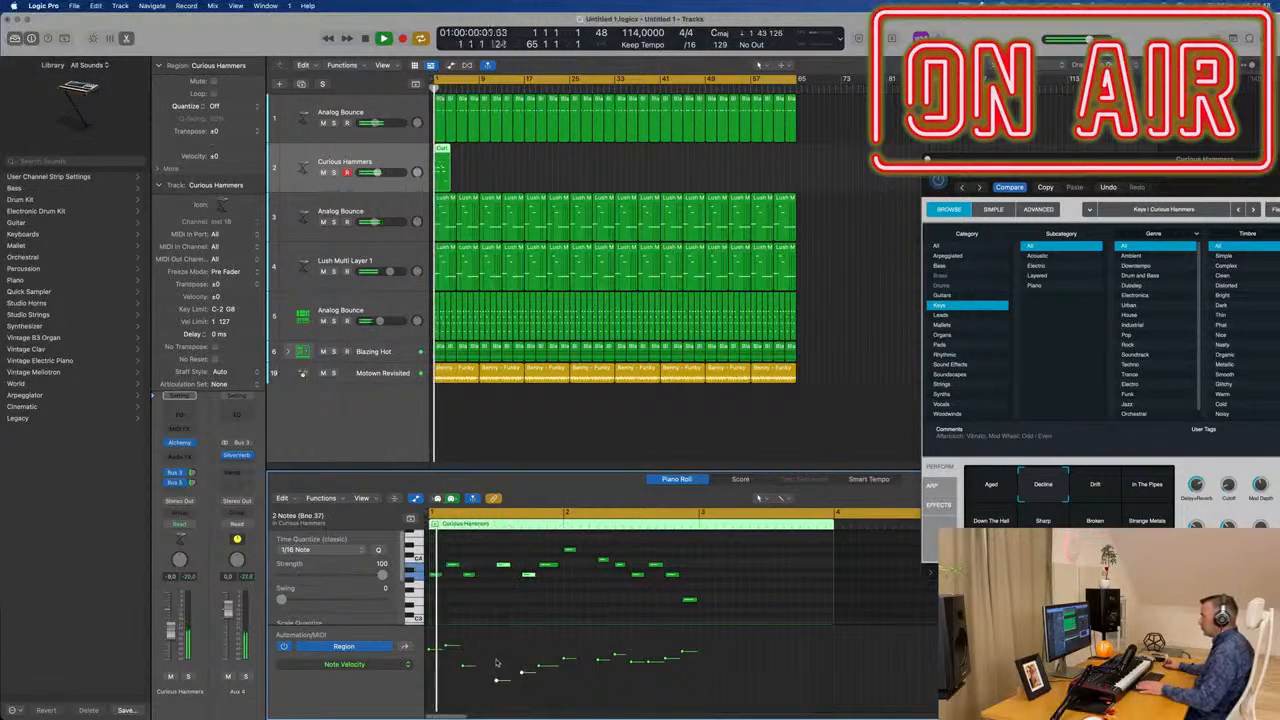
drag(503, 681, 503, 659)
key(space)
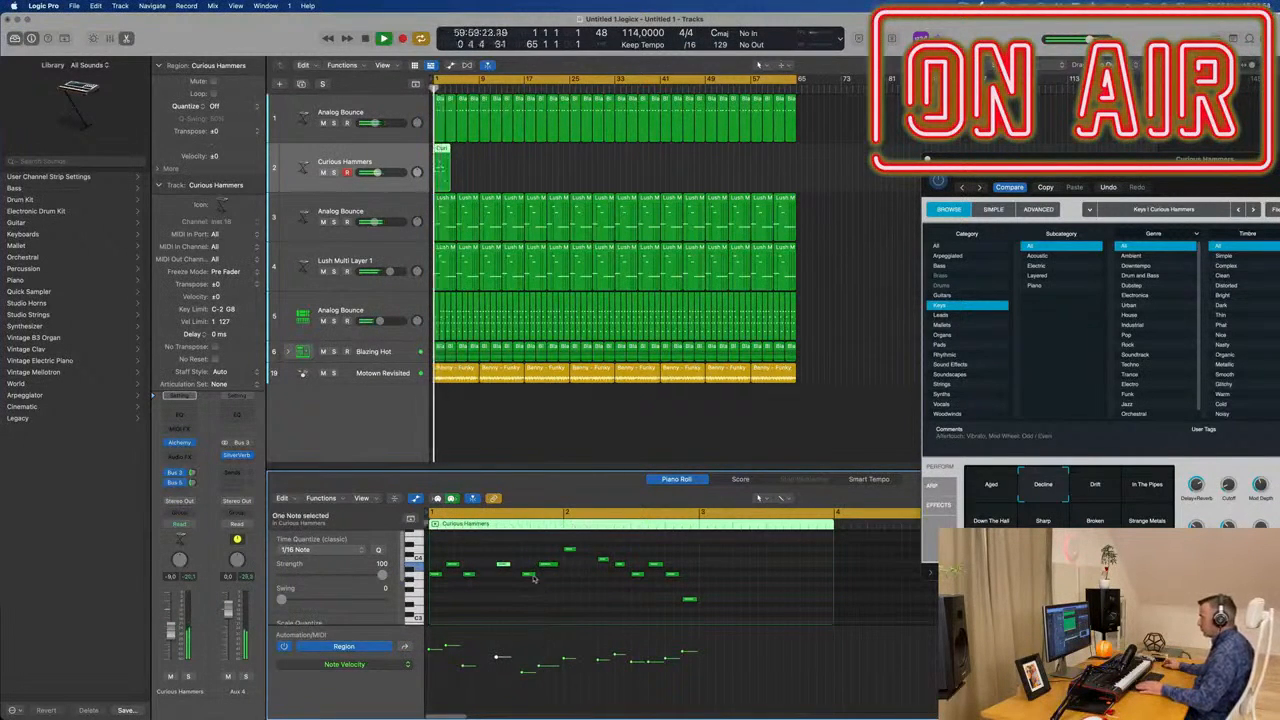
- Move the melody's fifth note slightly earlier and raise the velocities of the fifth and sixth notes
drag(529, 575, 520, 575)
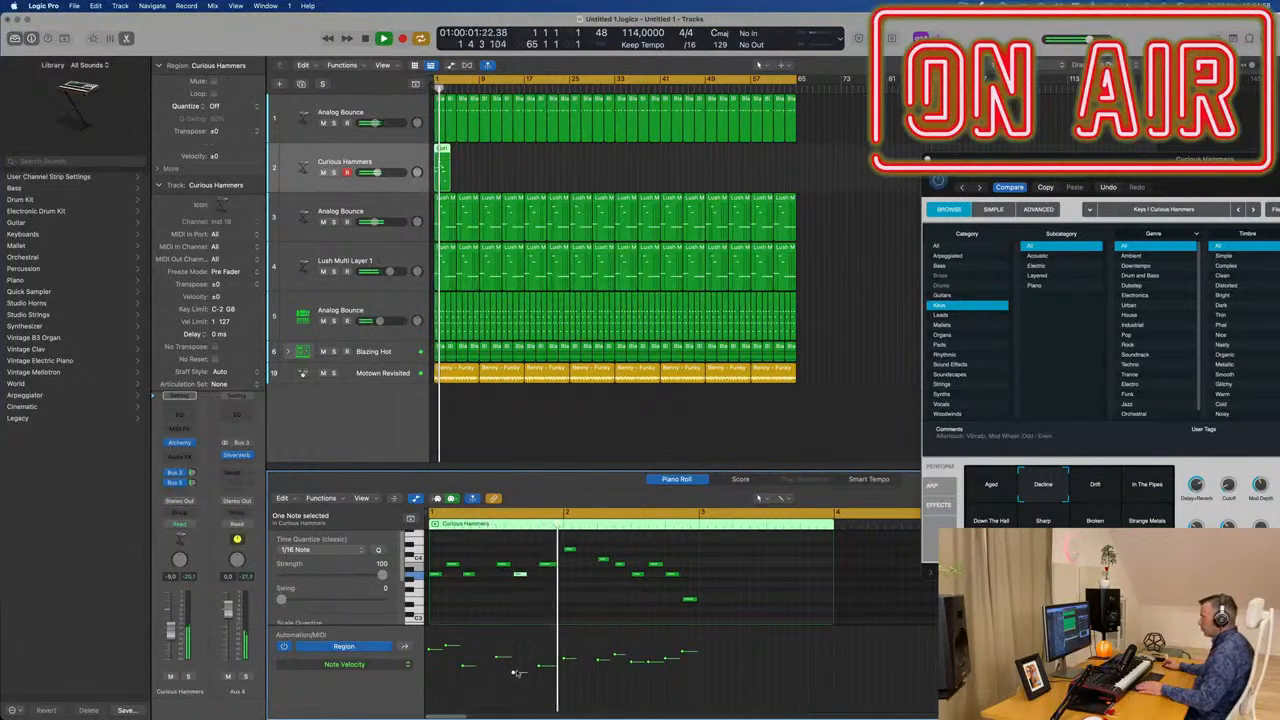
mouse_move(518, 660)
drag(518, 660, 518, 648)
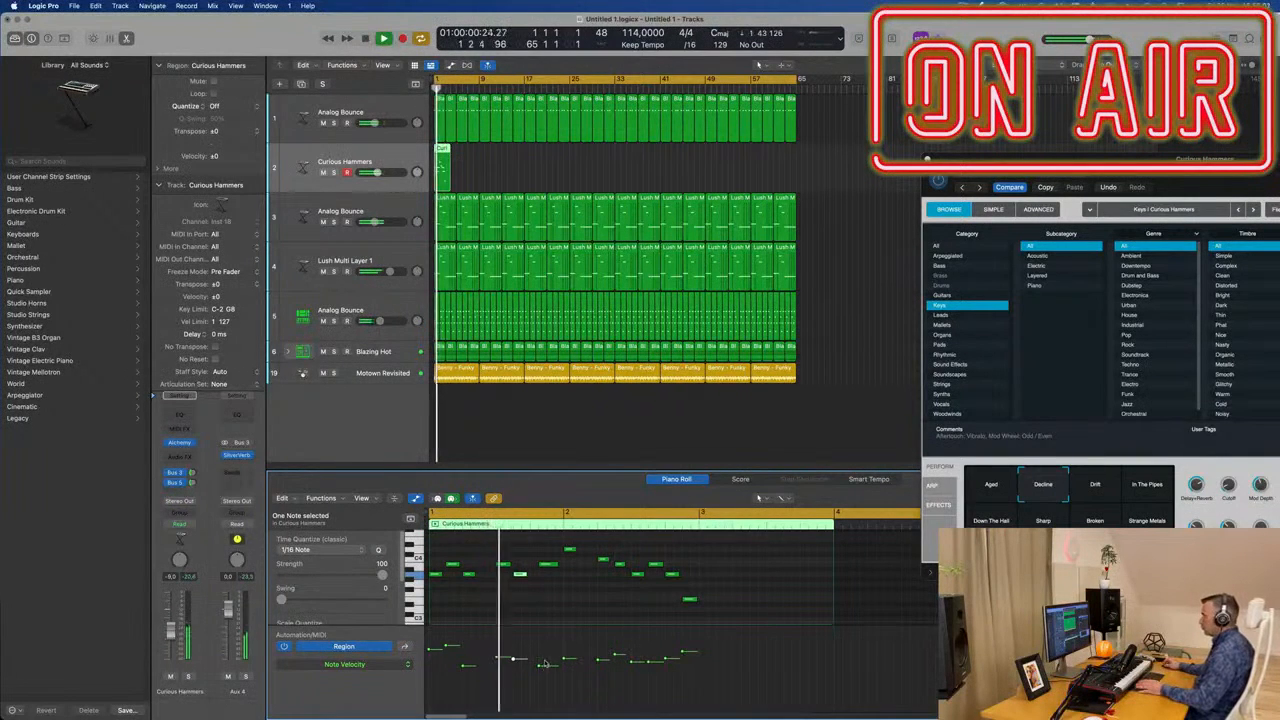
drag(544, 664, 544, 655)
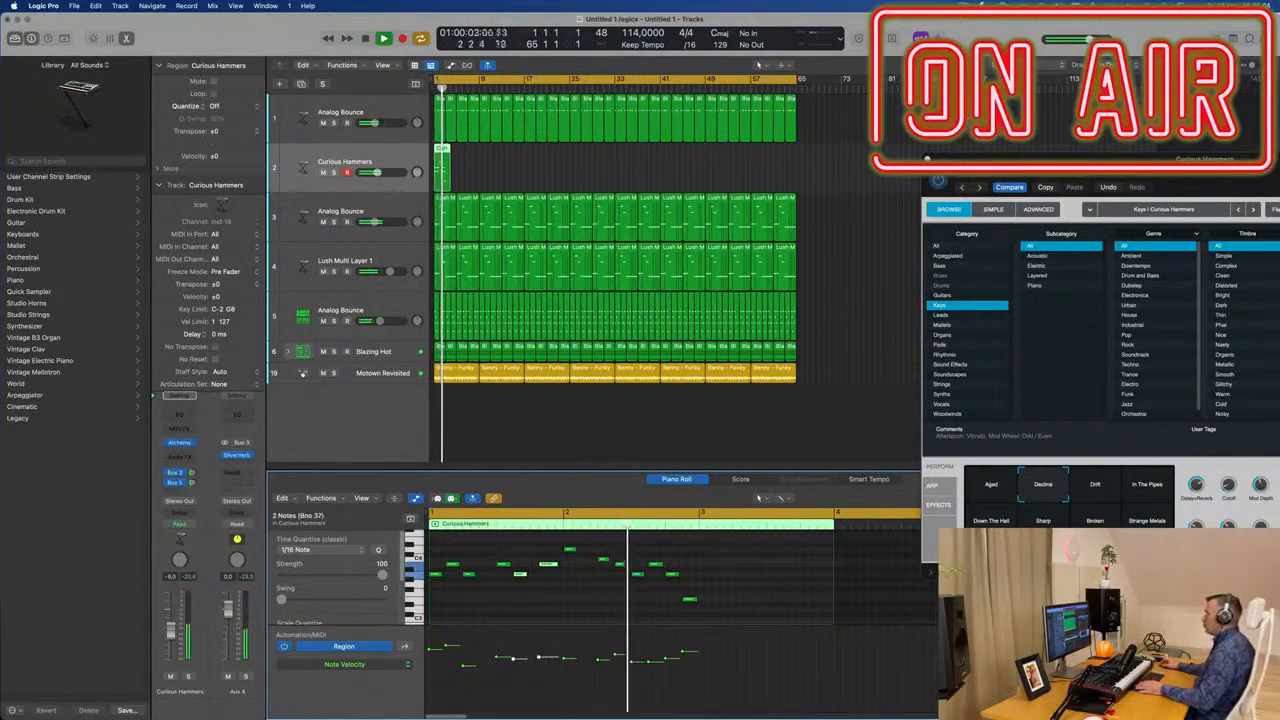
- Delete the back-to-back Curious Hammers copies, keeping only the first region, then try to place it at bar 5 and undo the move
key(Return)
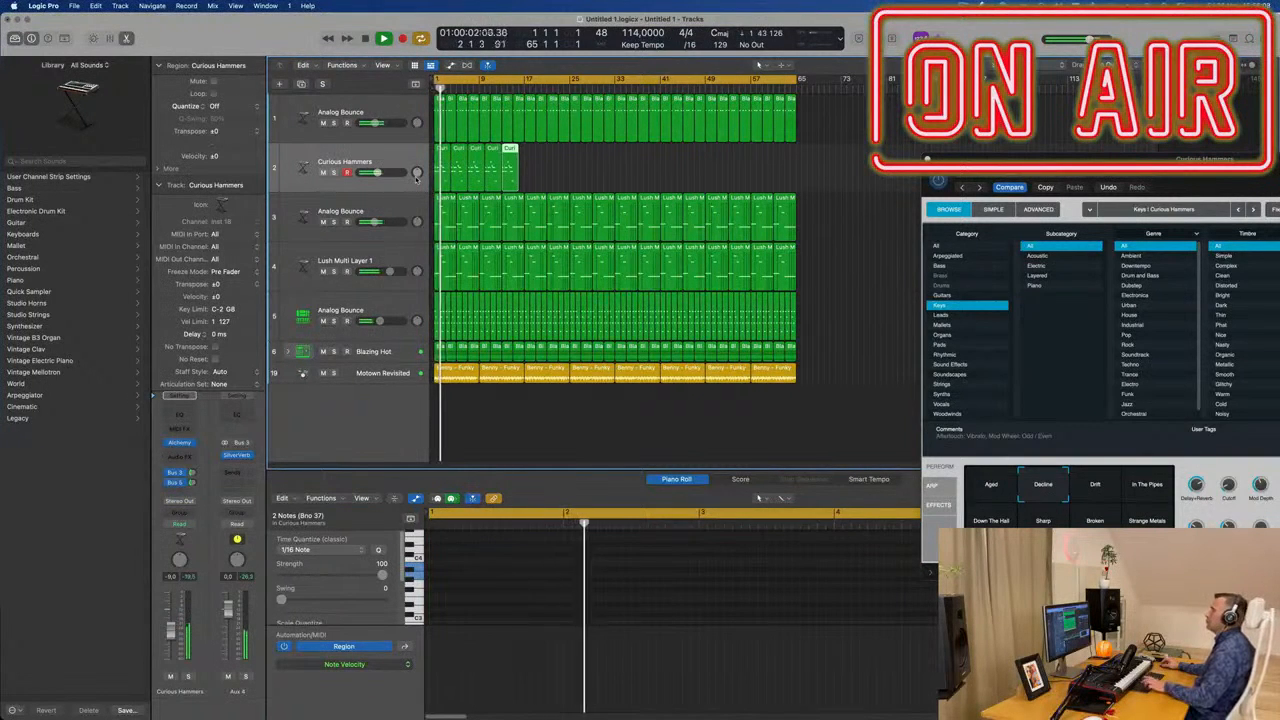
drag(564, 167, 457, 181)
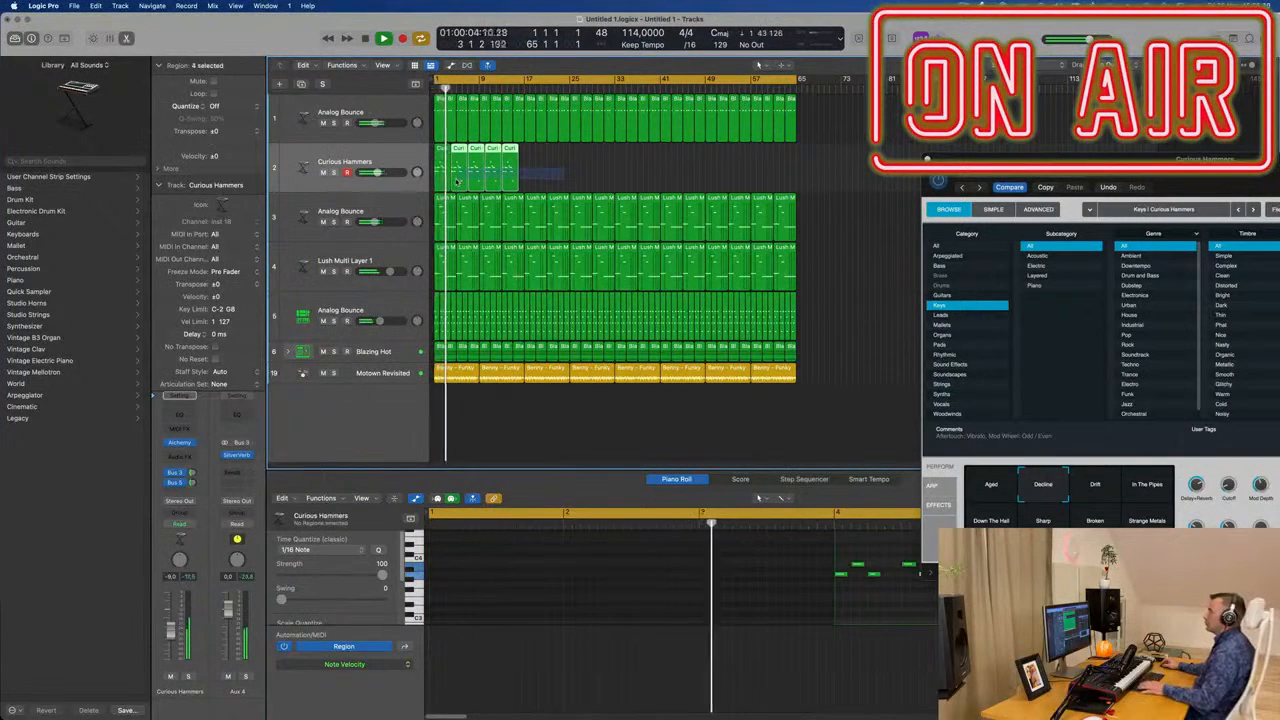
key(Delete)
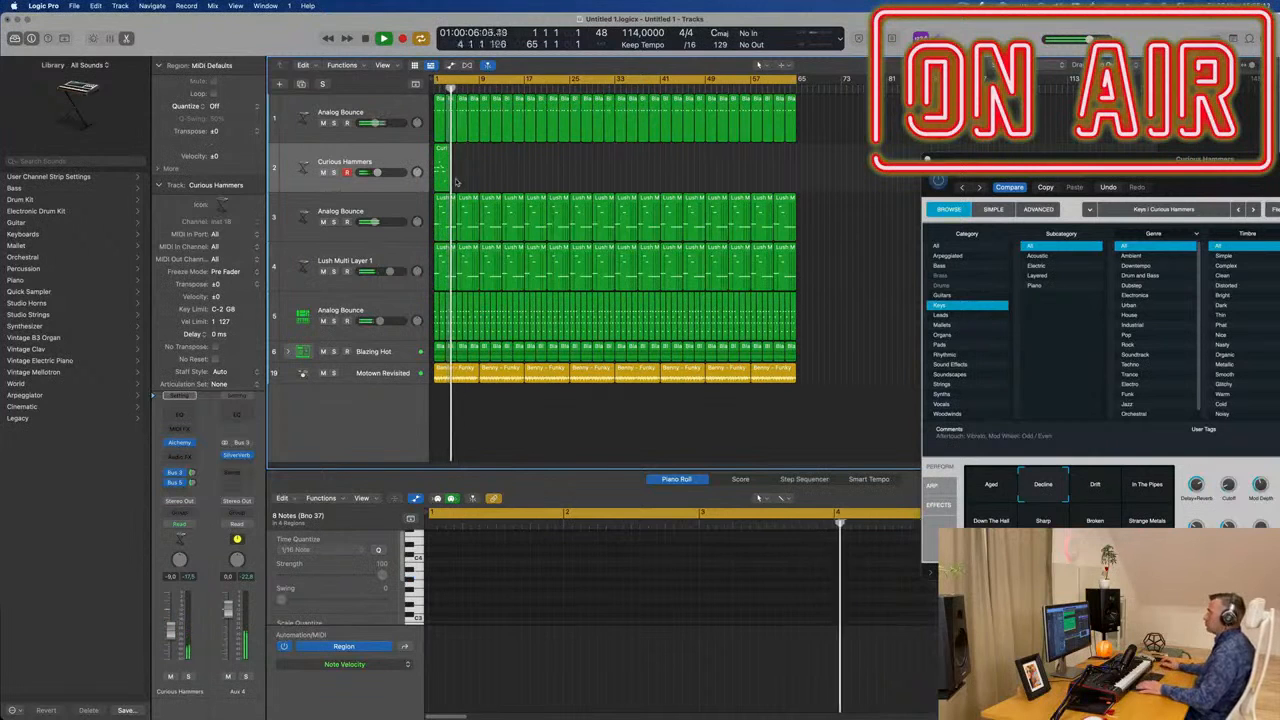
click(442, 158)
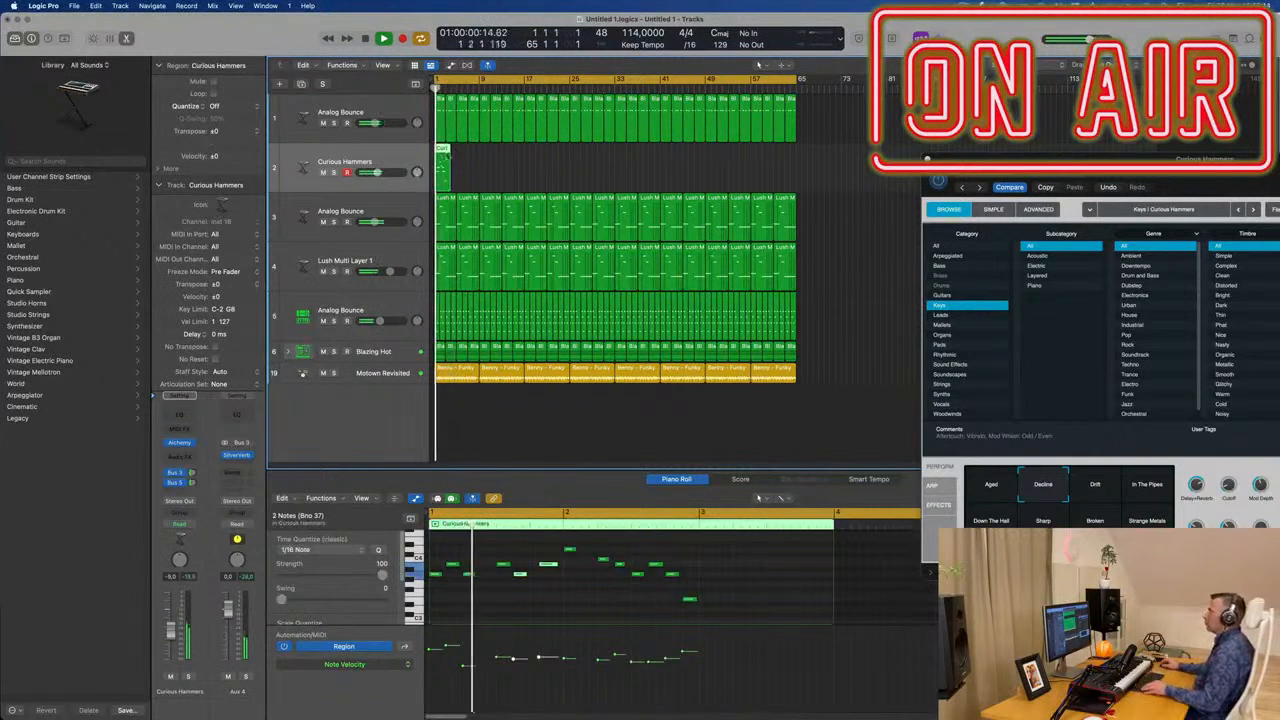
drag(442, 158, 466, 160)
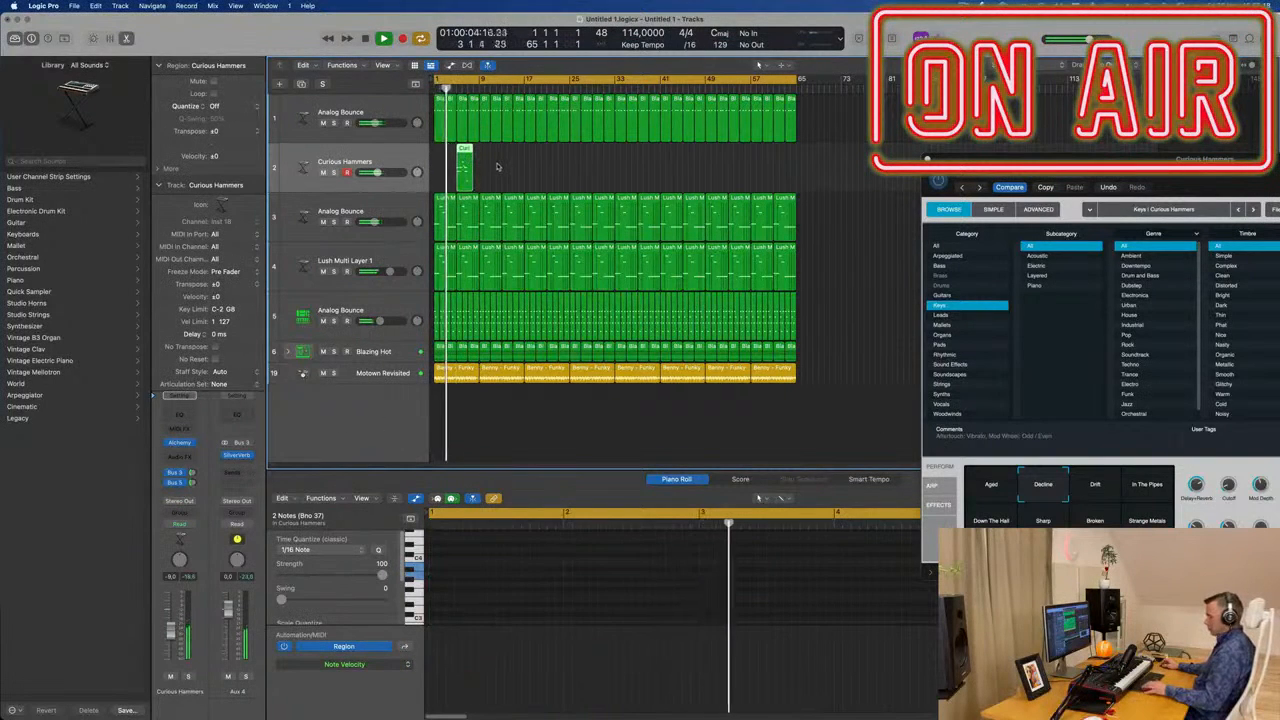
key(super+z)
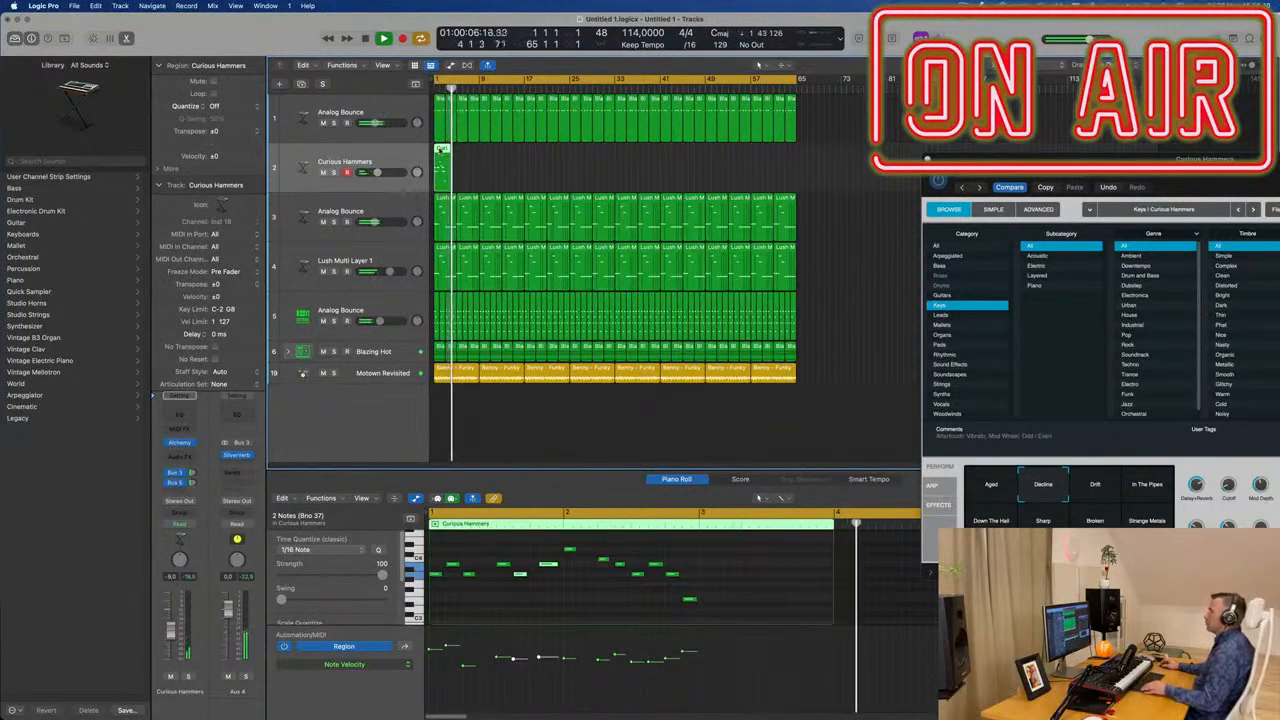
- Copy the Curious Hammers region to bar 9 and repeat the pair at bars 17 and 25
drag(442, 150, 487, 150)
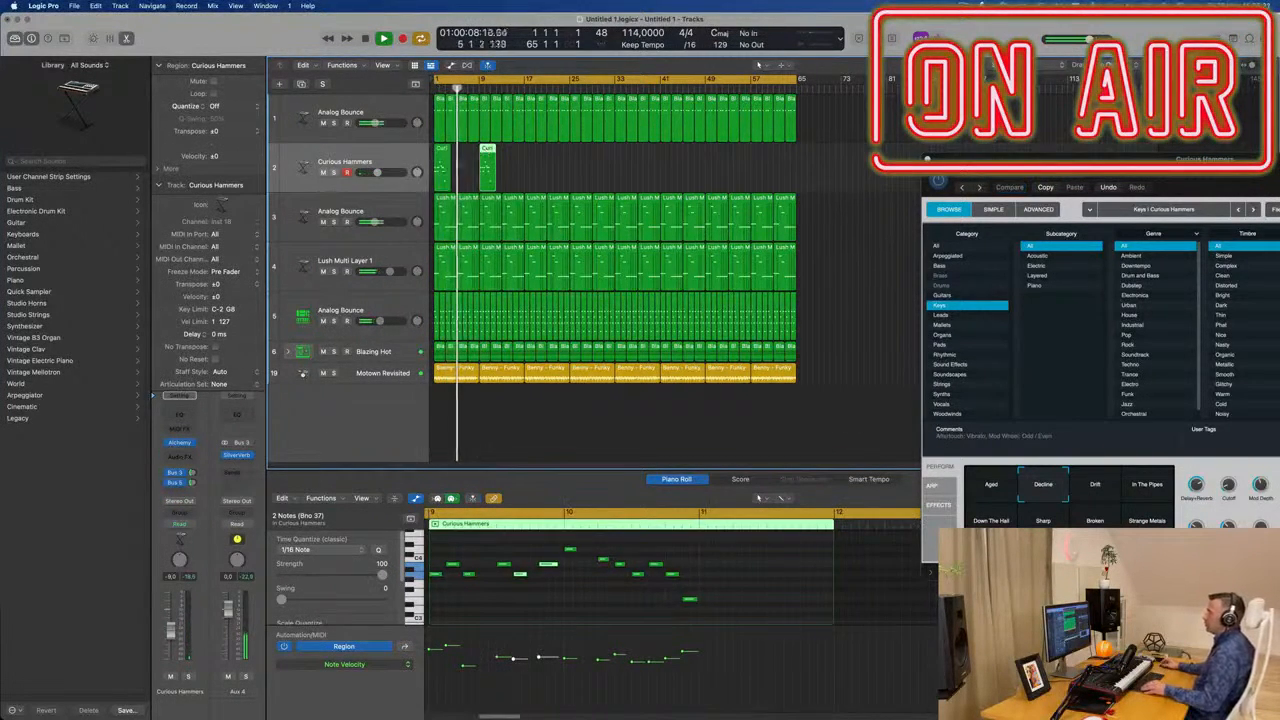
key(super+Right)
key(Return)
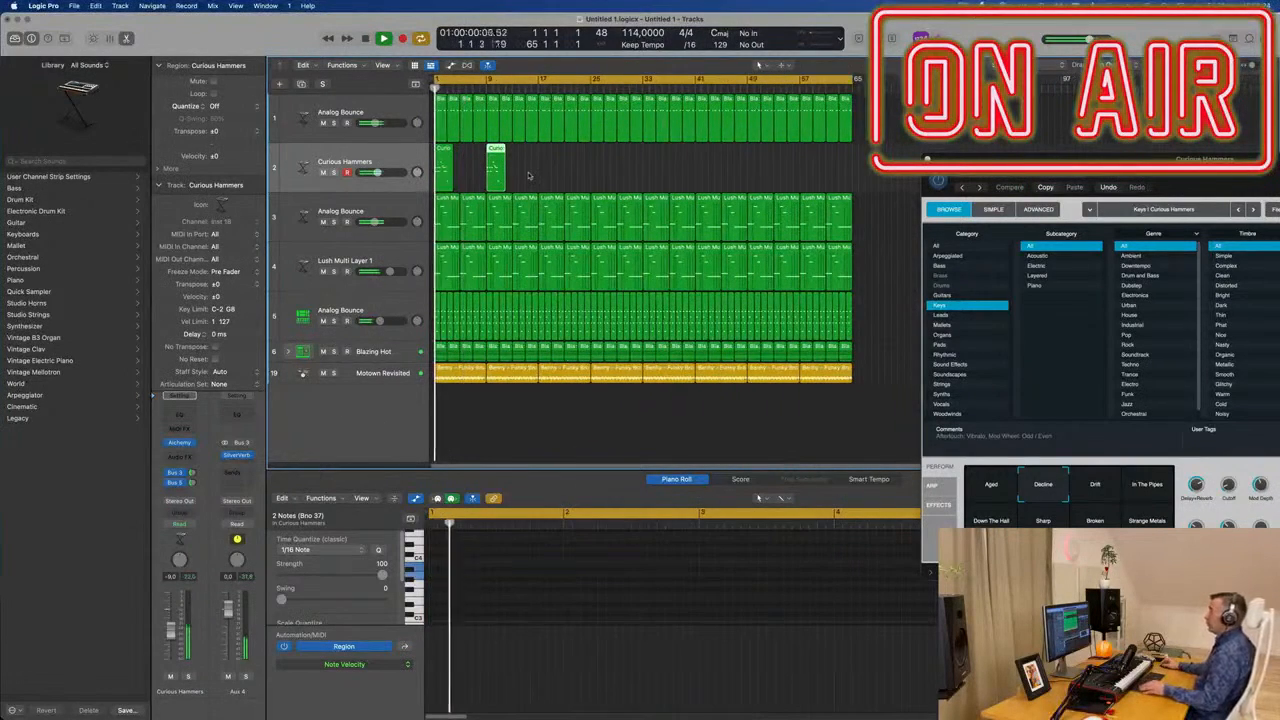
key(shift+s)
key(super+r)
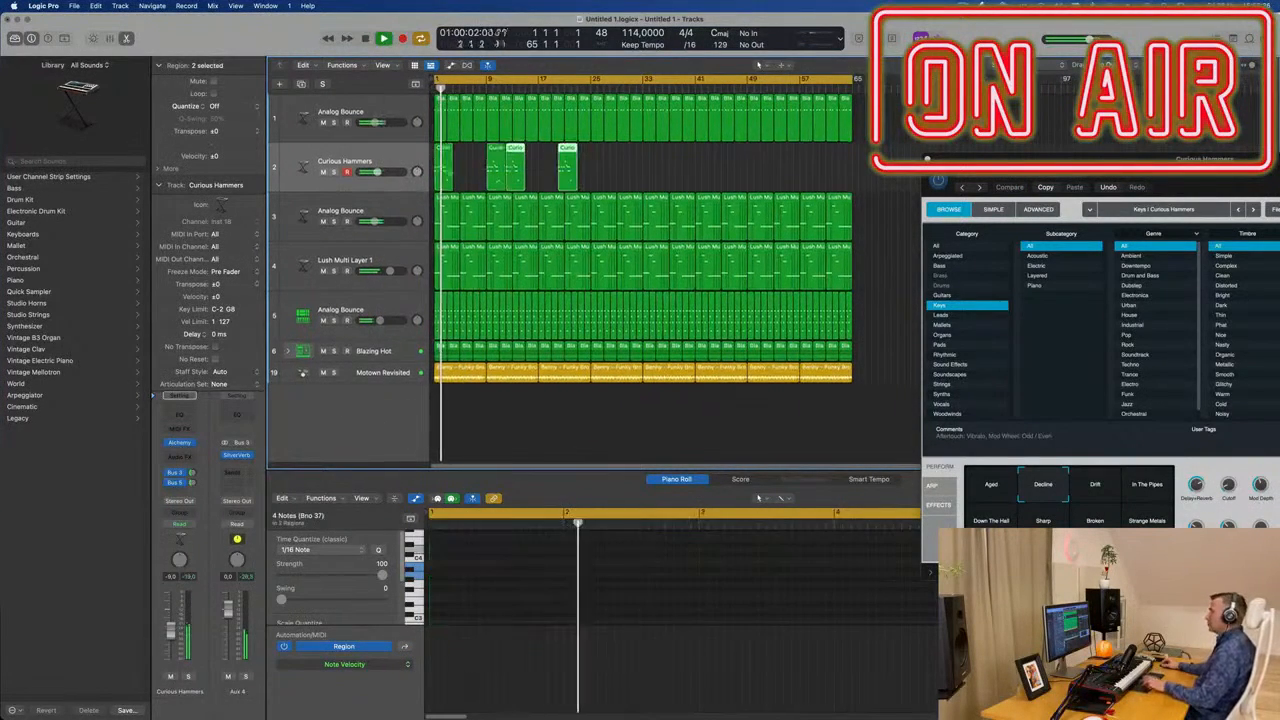
drag(517, 152, 551, 153)
click(637, 158)
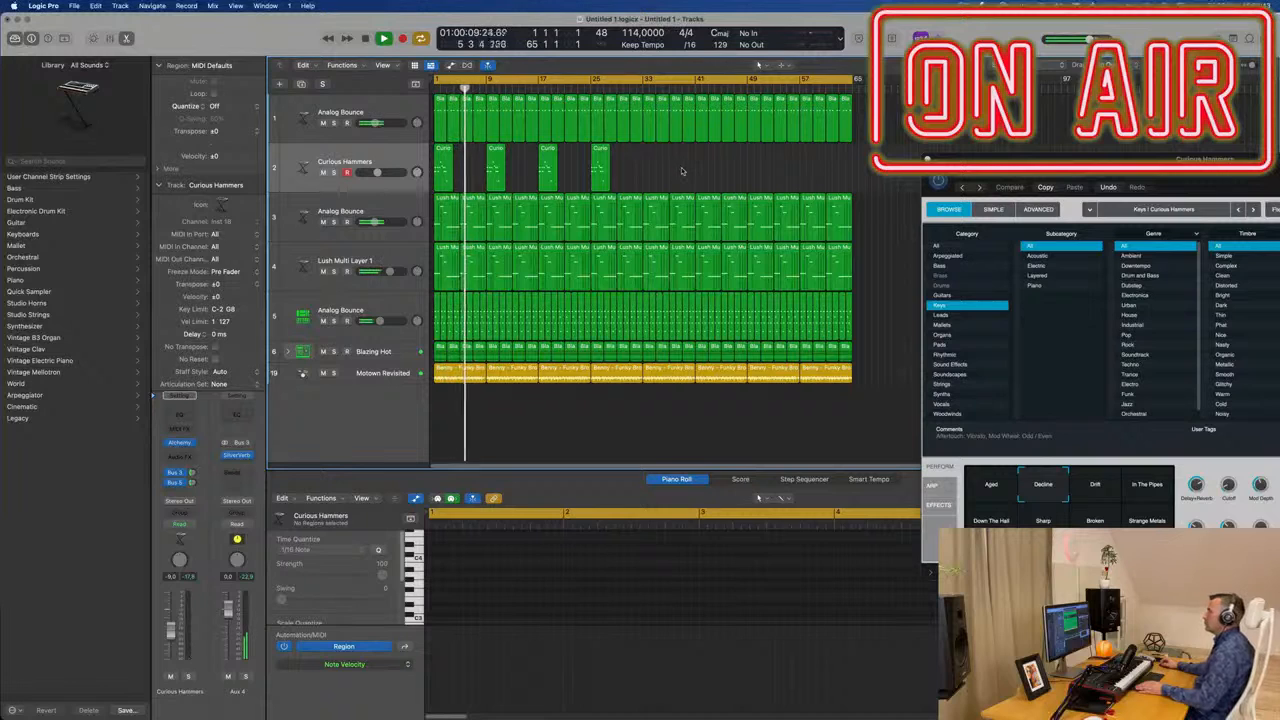
- Move the bar 9 Curious Hammers copy to bar 5 and remove the copies at bars 17 and 25
scroll(682, 171, up, 3)
drag(554, 153, 493, 160)
key(Return)
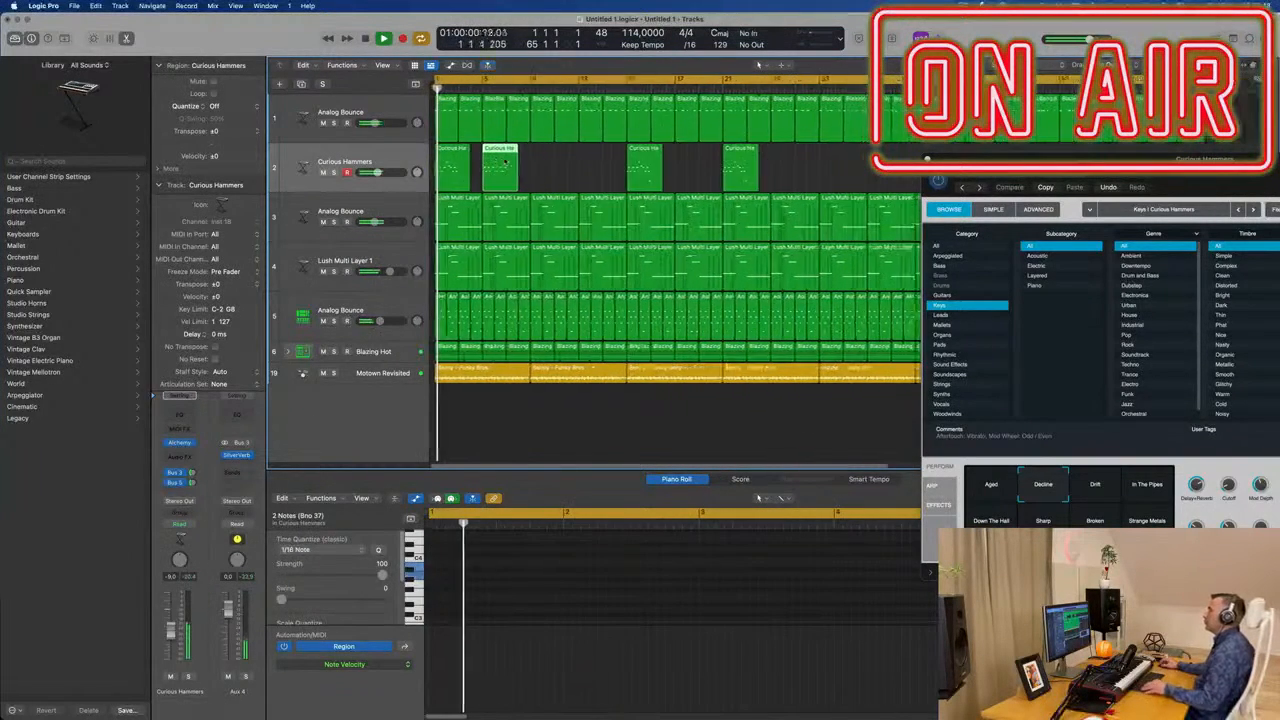
click(561, 170)
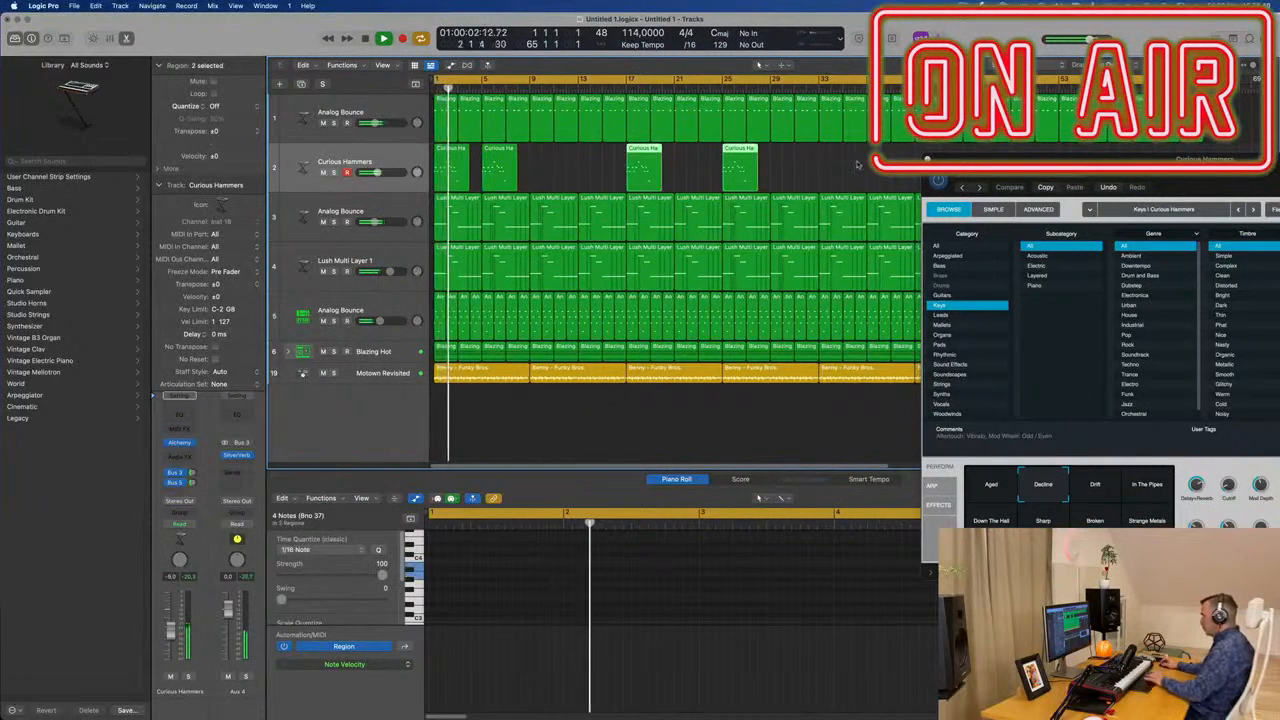
key(super+z)
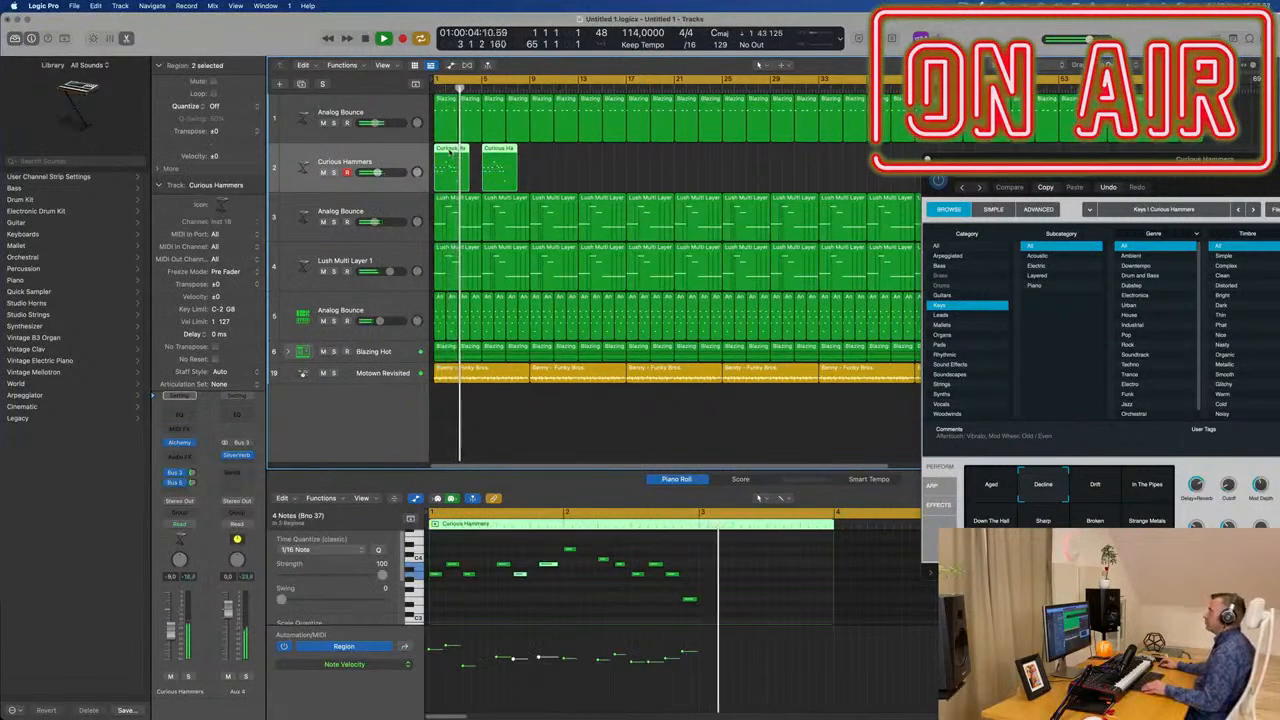
- Duplicate the two Curious Hammers regions so a copy starts every four bars up to bar 29
drag(450, 152, 545, 160)
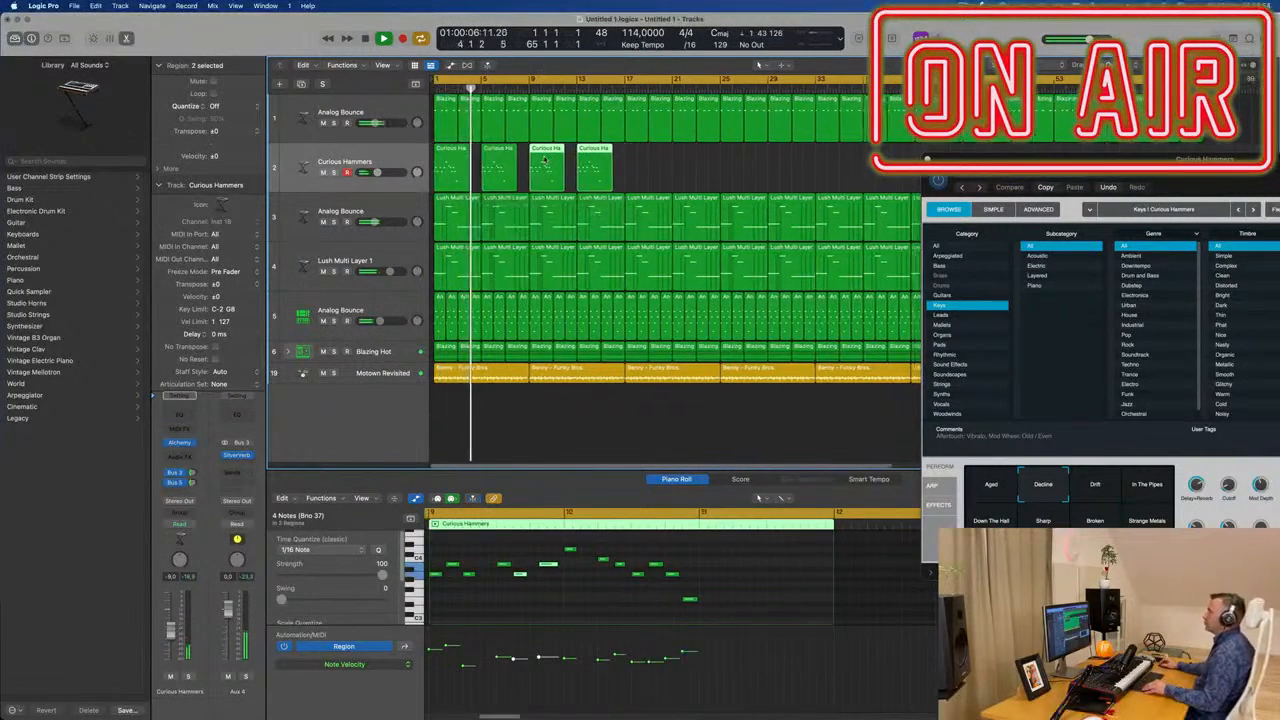
key(super+Left)
key(super+a)
drag(446, 154, 597, 155)
key(super+Left)
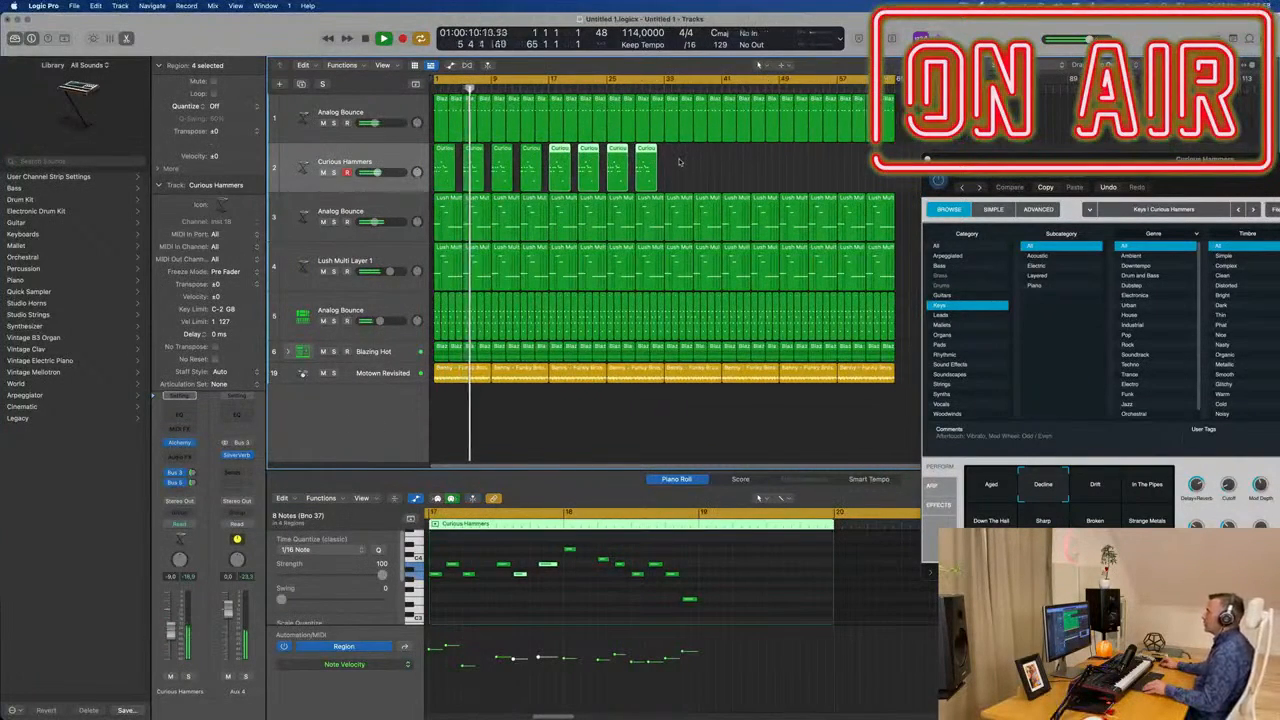
key(Return)
key(super+Right)
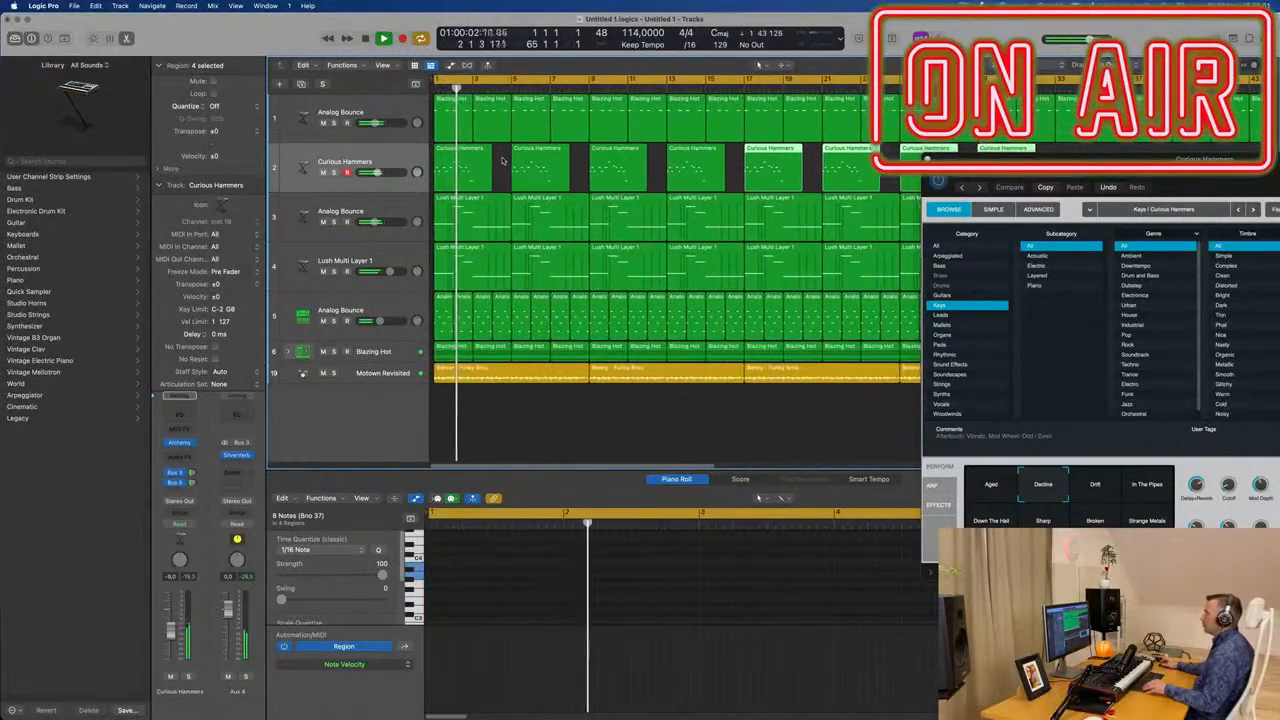
- In the first Curious Hammers region, shift the melody's sixth note slightly later to position 1 4 3 1
click(468, 168)
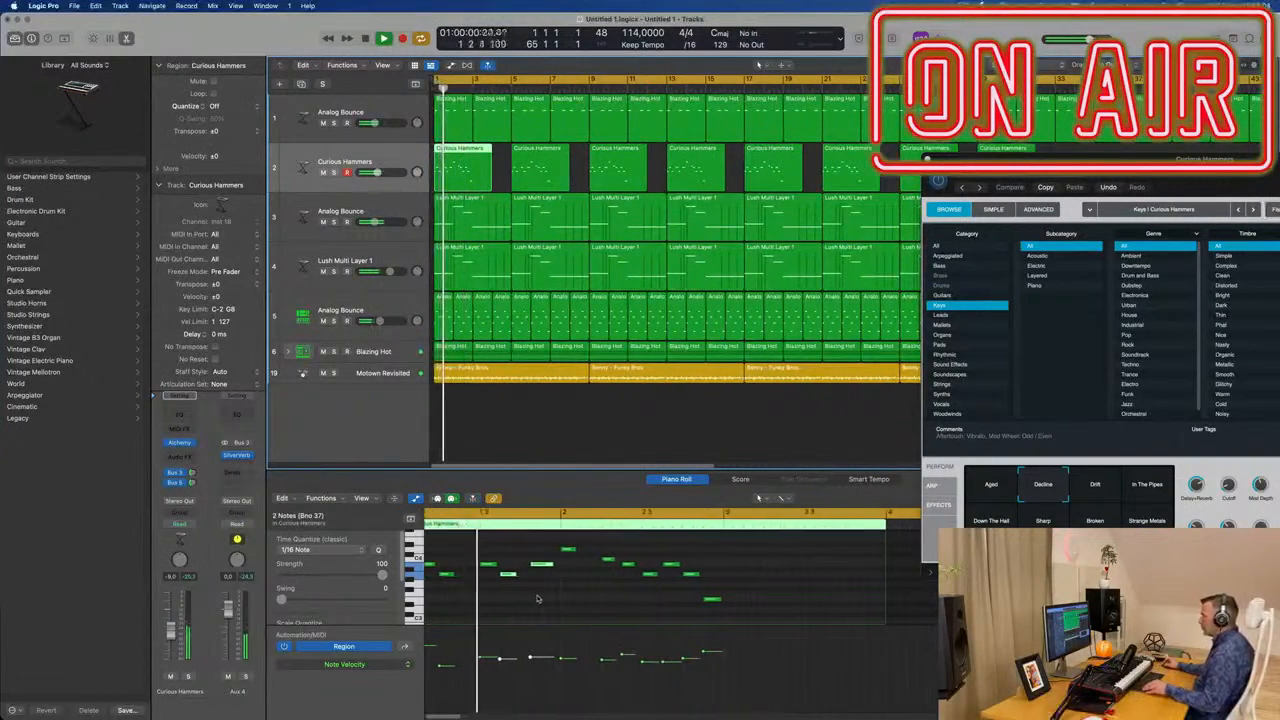
key(super+Right)
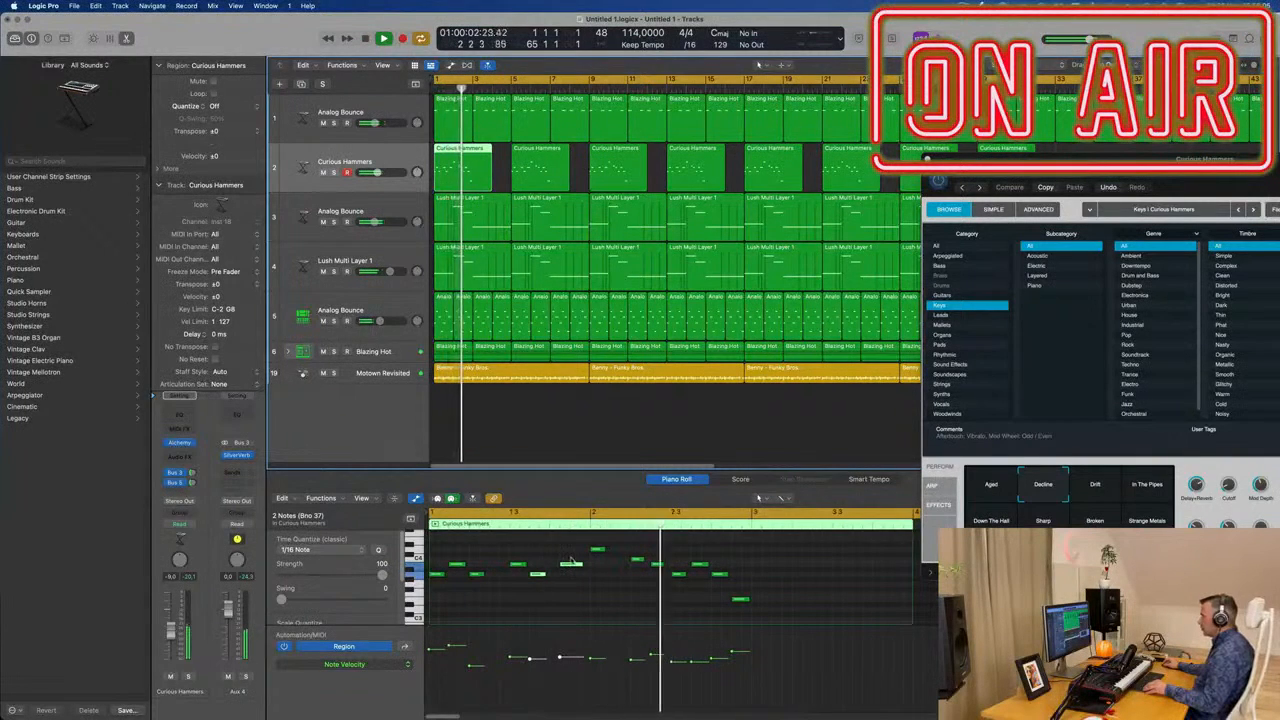
click(571, 565)
drag(562, 565, 572, 565)
key(super+Left)
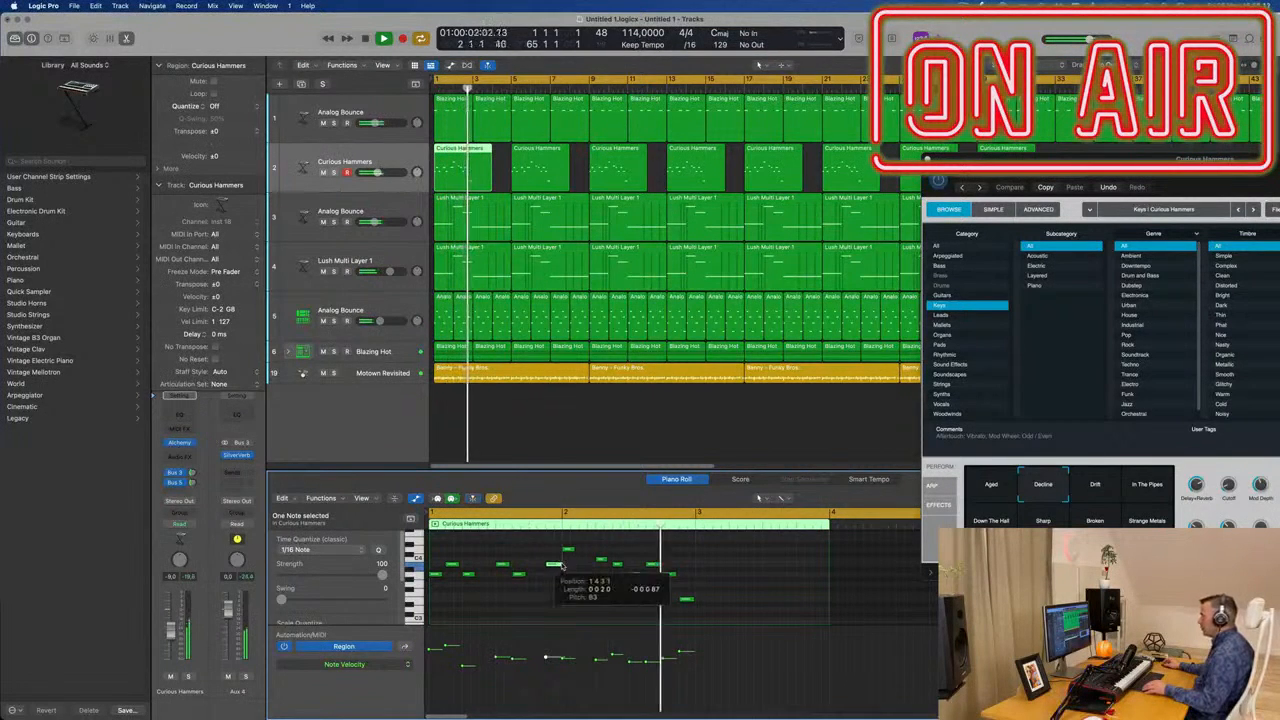
key(super+Left)
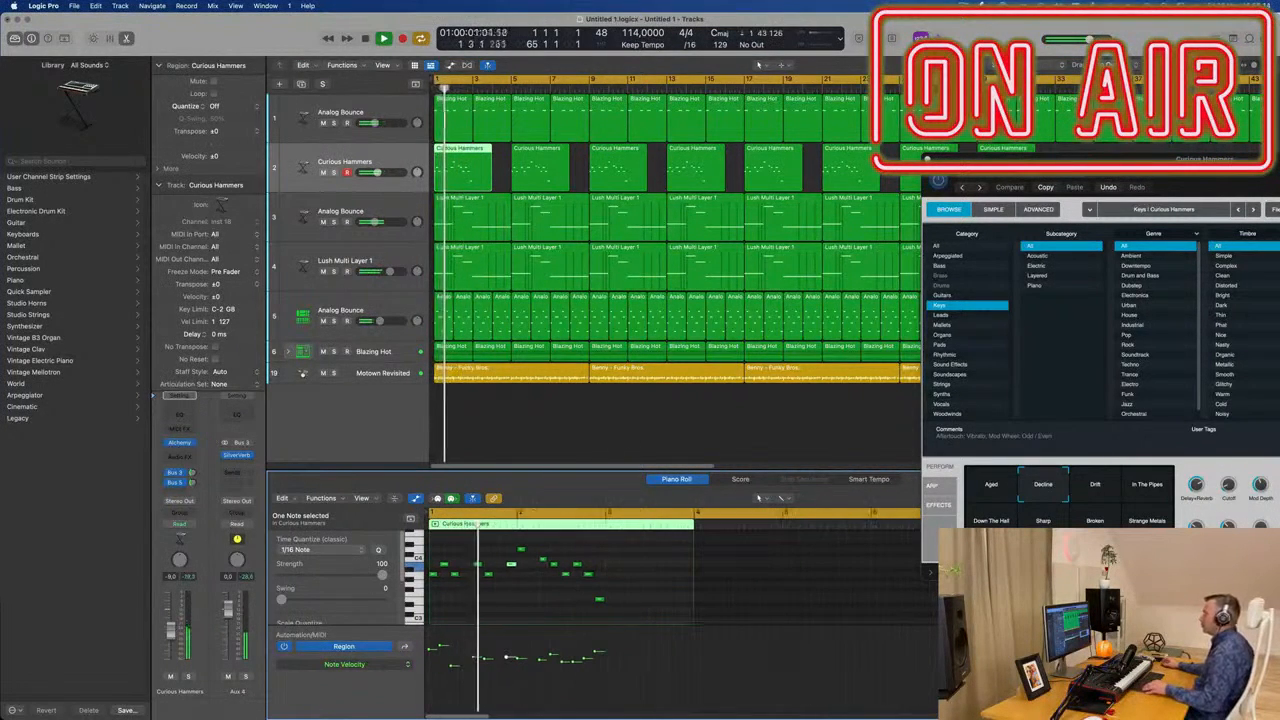
- Replace the old Curious Hammers copies with copies of the edited first region every four bars up to bar 65
click(472, 176)
key(shift+f)
key(super+Left)
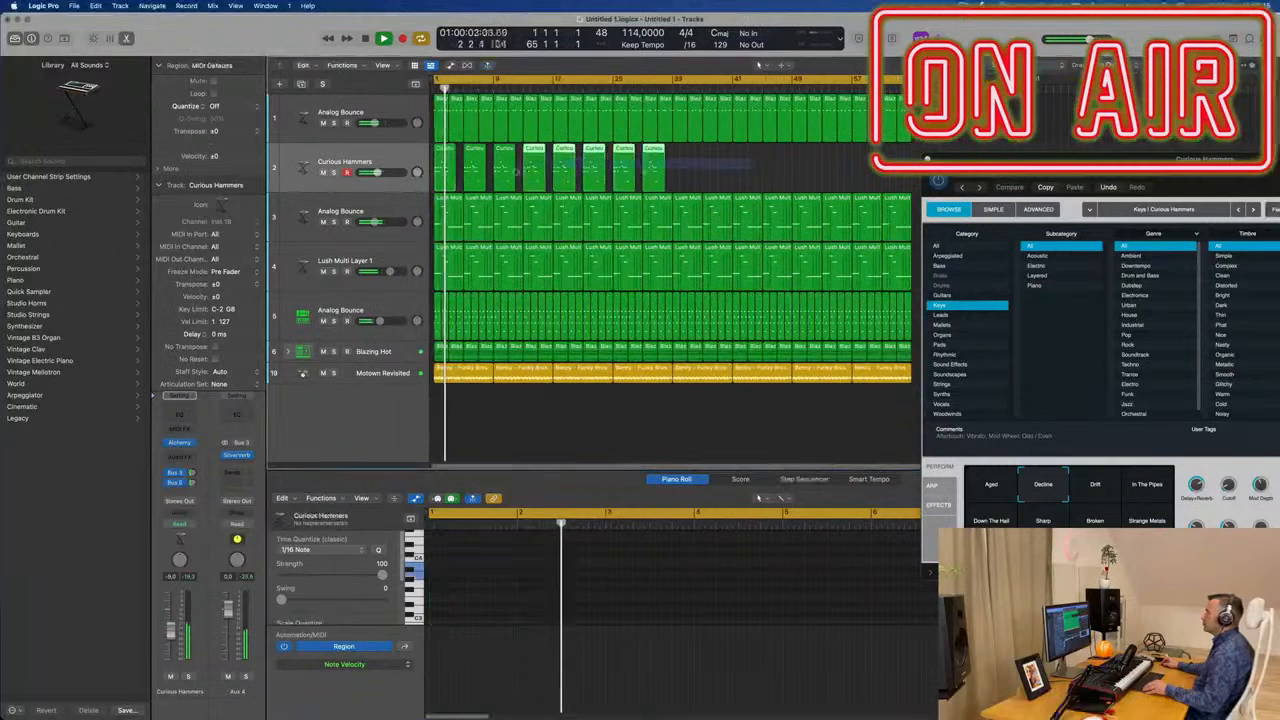
key(Delete)
click(446, 150)
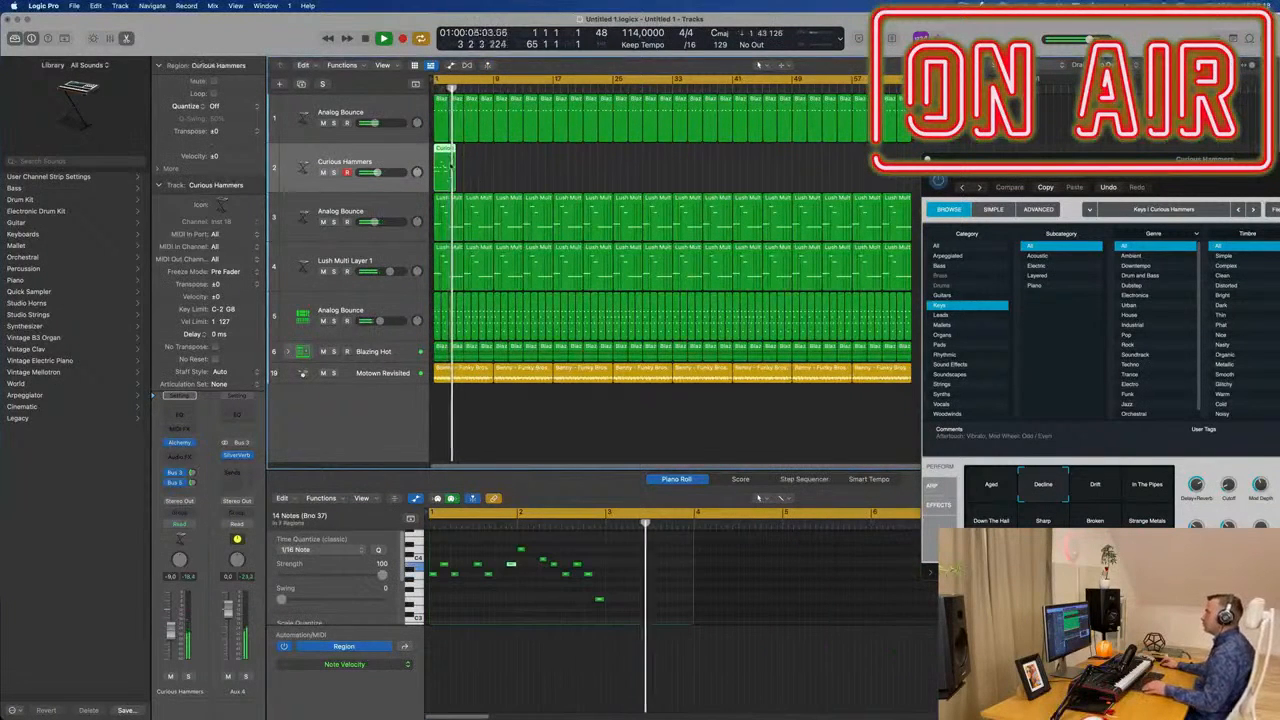
drag(446, 150, 565, 154)
shift+click(445, 165)
drag(723, 168, 693, 160)
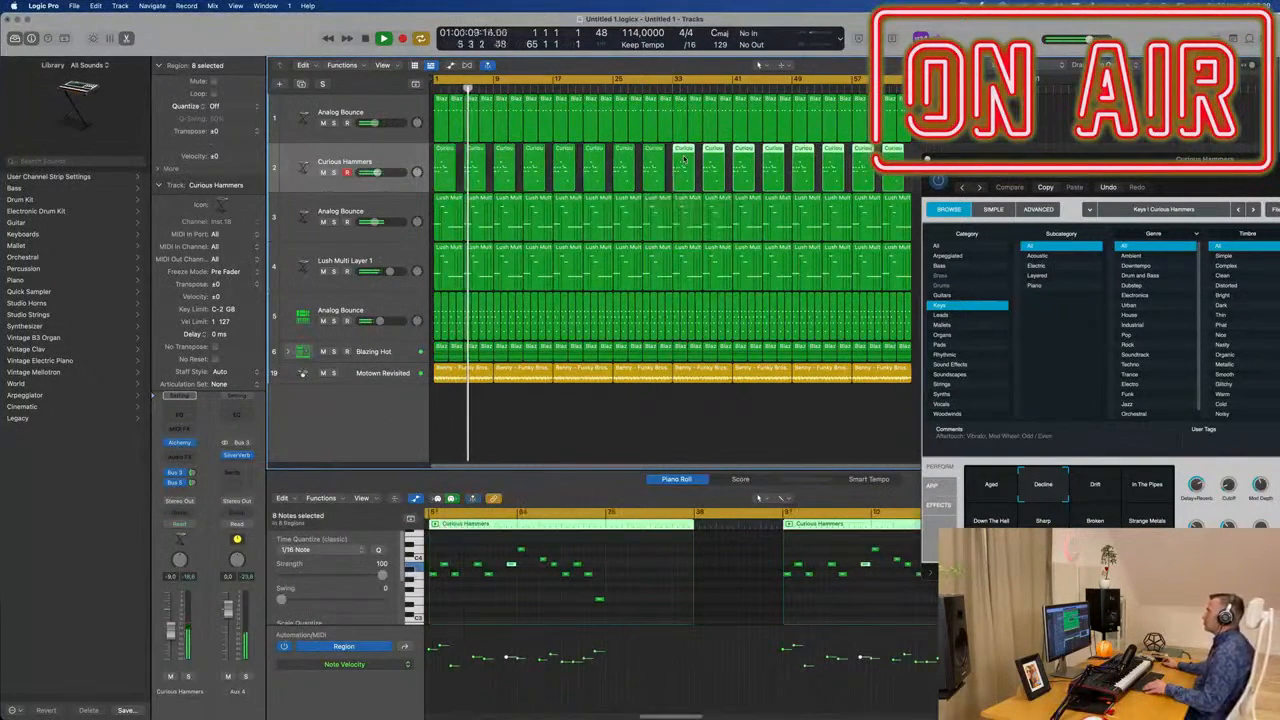
- Add a Channel EQ to the third track, Analog Bounce (Inst 17), and slightly boost its 75 Hz low-shelf band
key(super+Up)
click(593, 418)
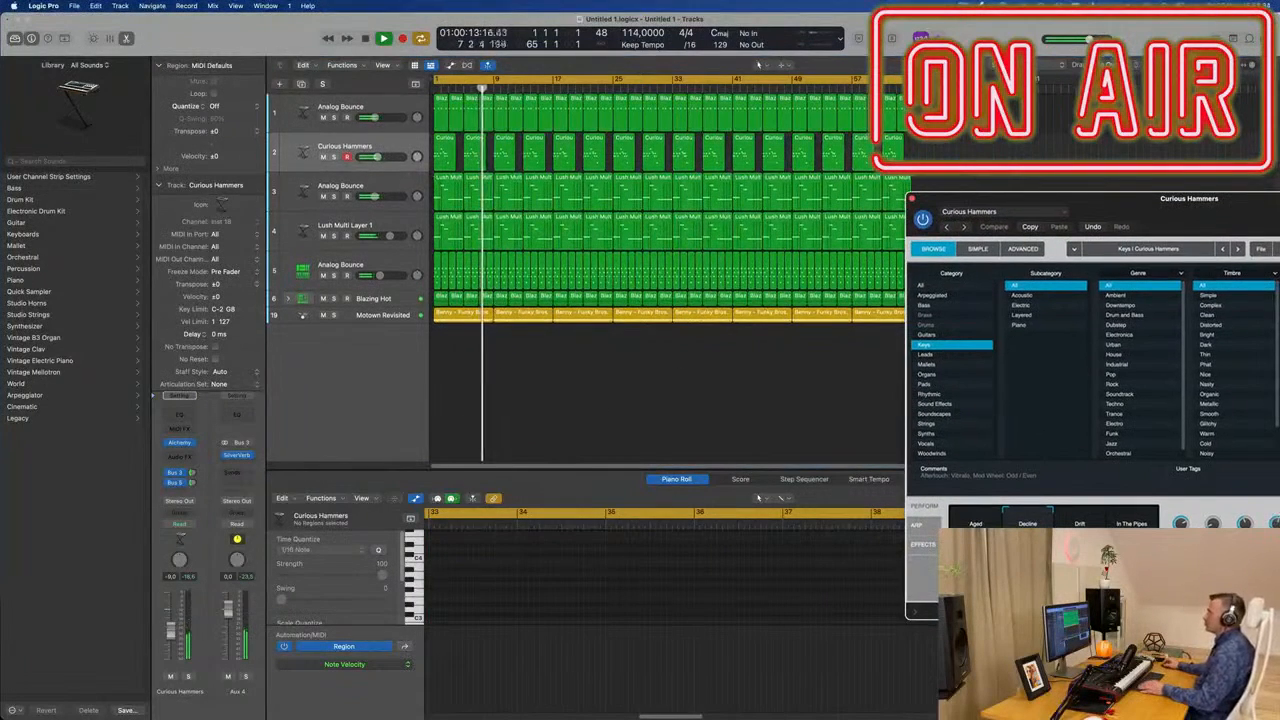
click(413, 192)
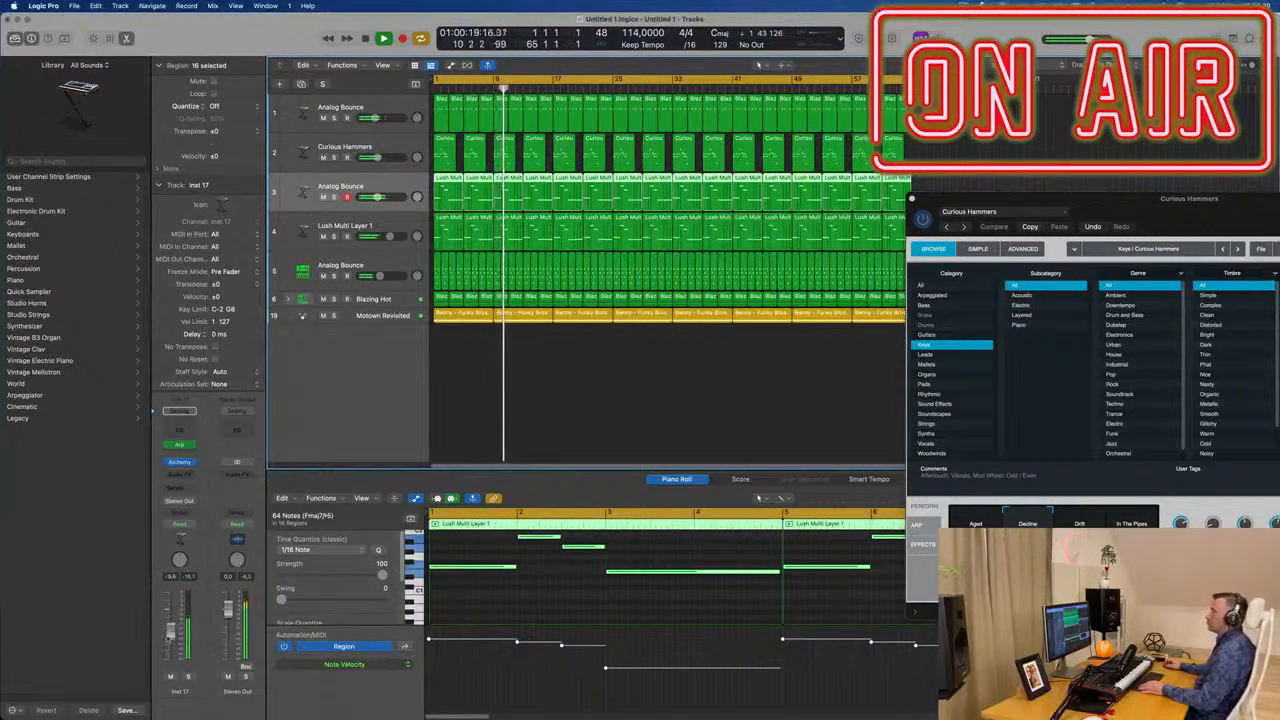
click(180, 410)
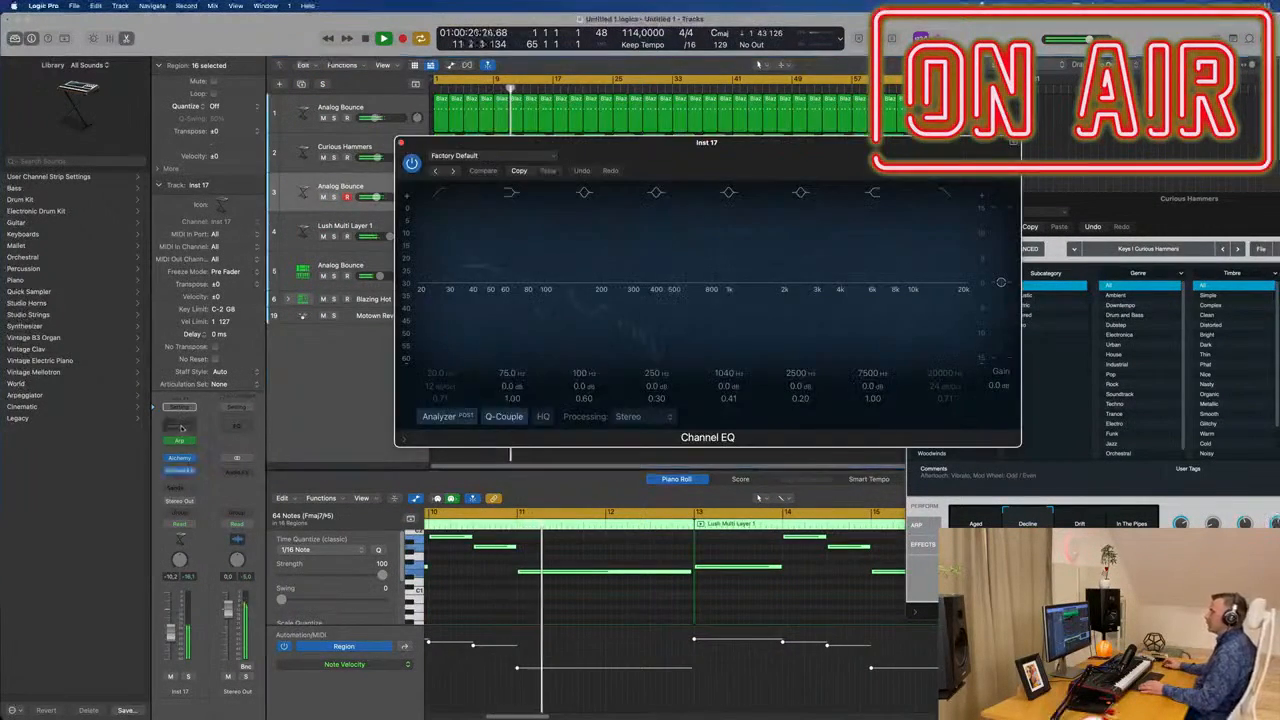
drag(512, 289, 523, 277)
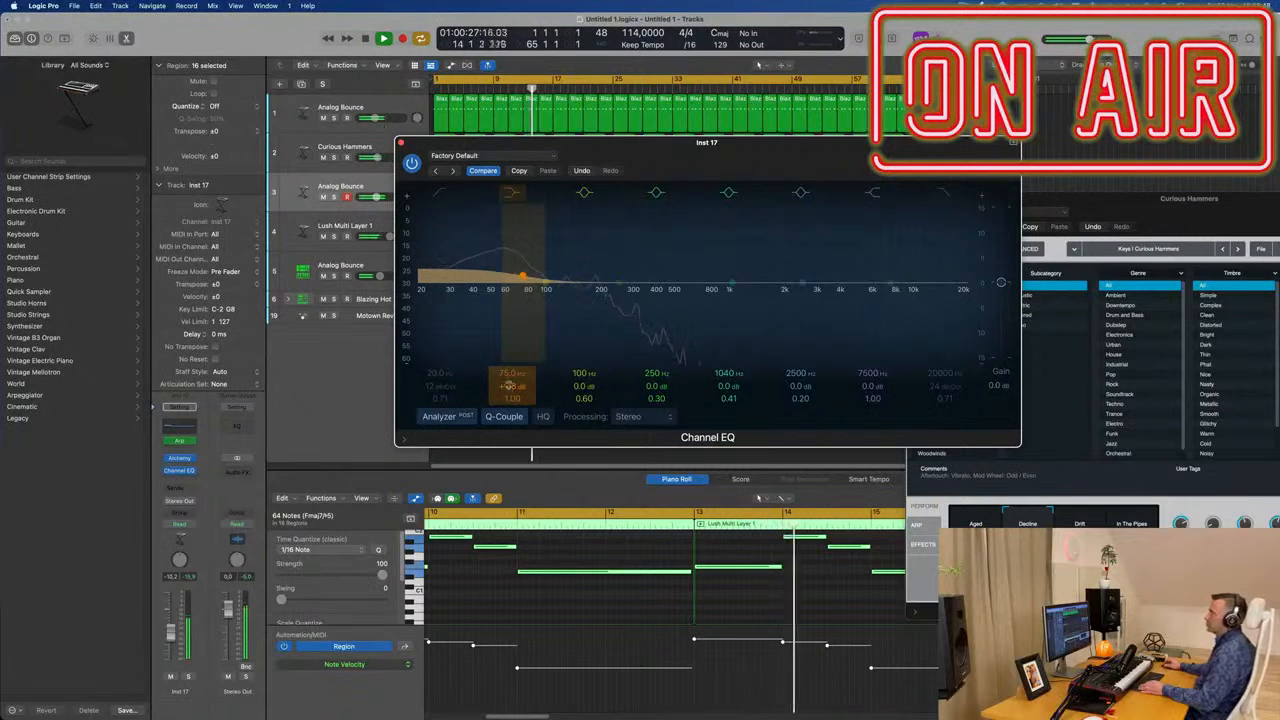
click(401, 143)
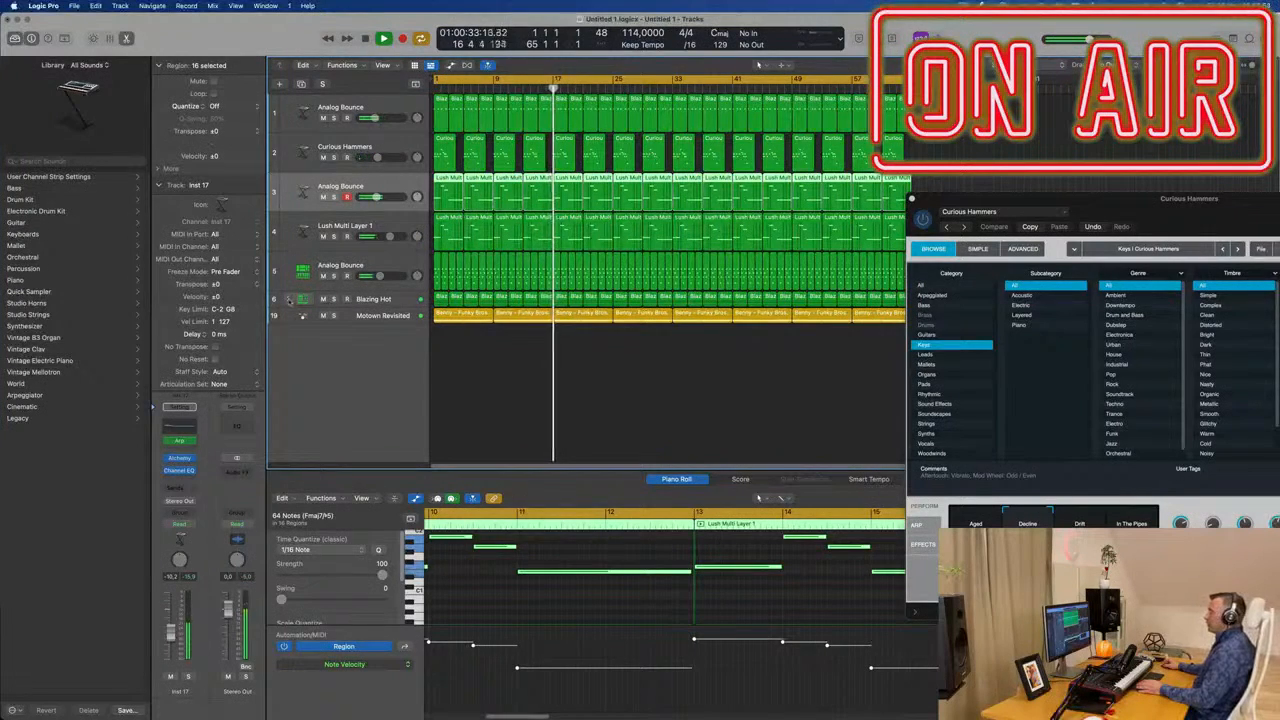
- Expand the Blazing Hot drum stack and duplicate the stack's main track as a new empty track
click(288, 299)
click(400, 318)
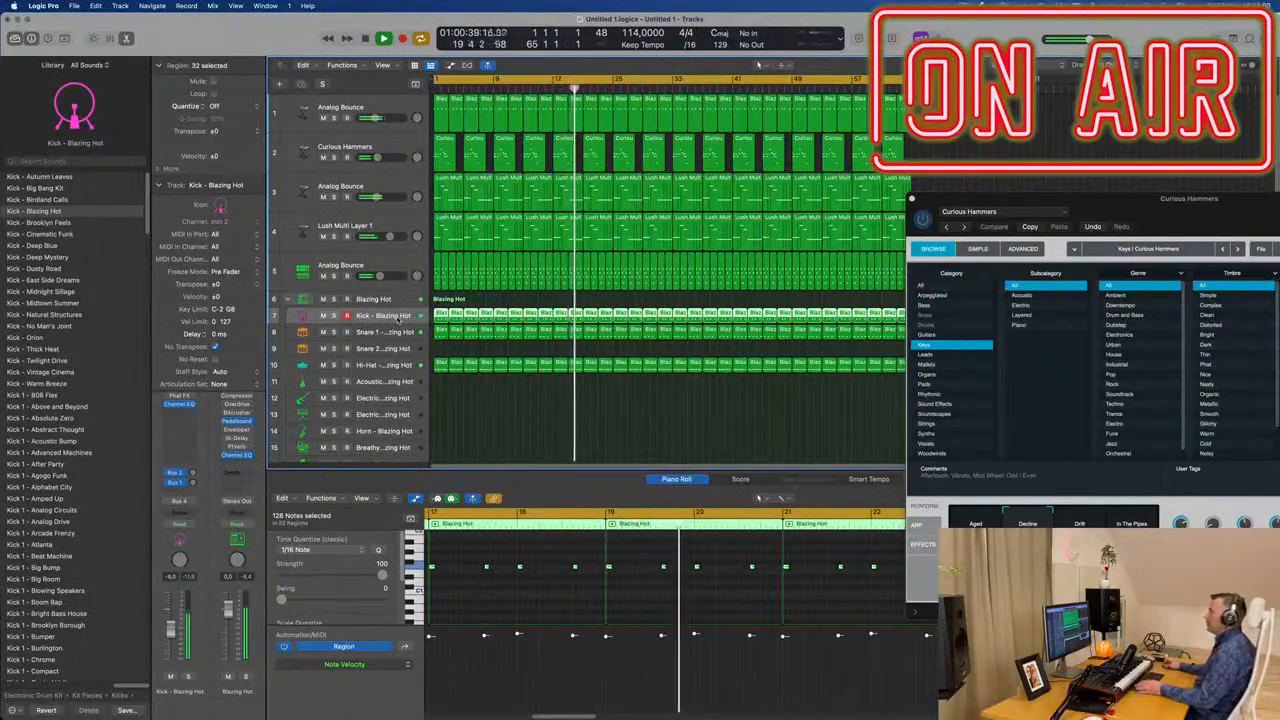
click(380, 300)
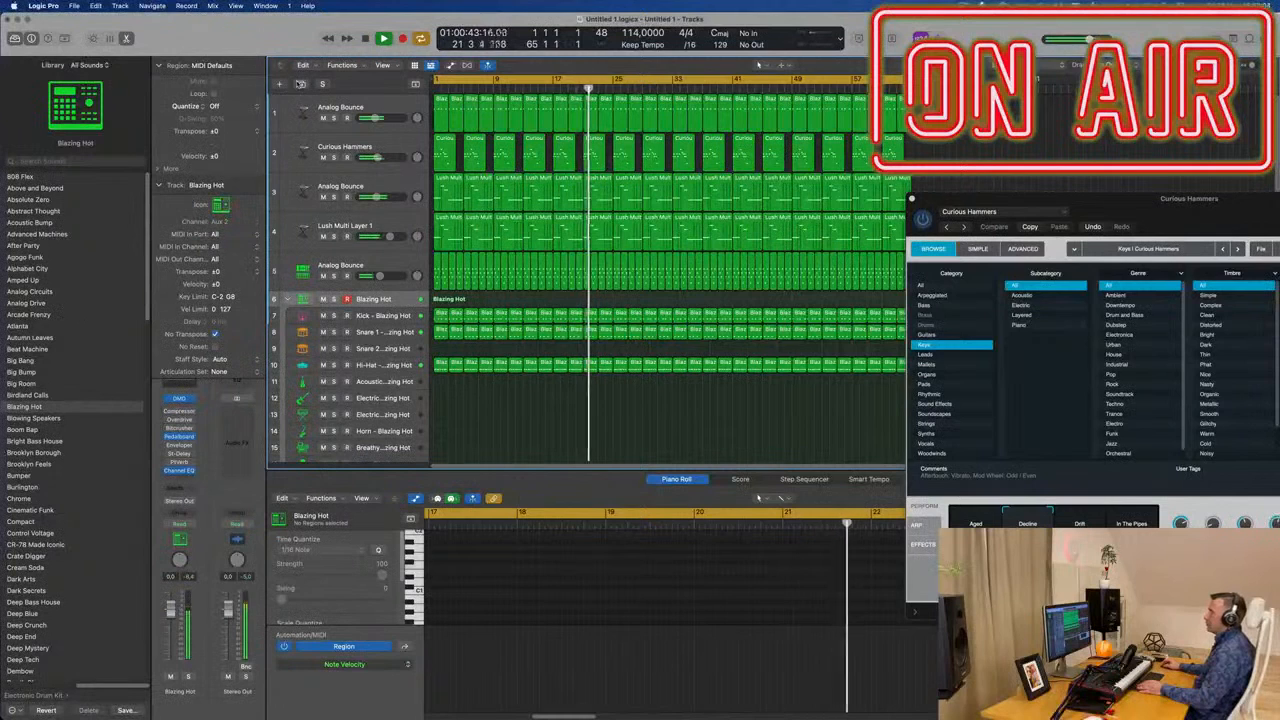
key(super+d)
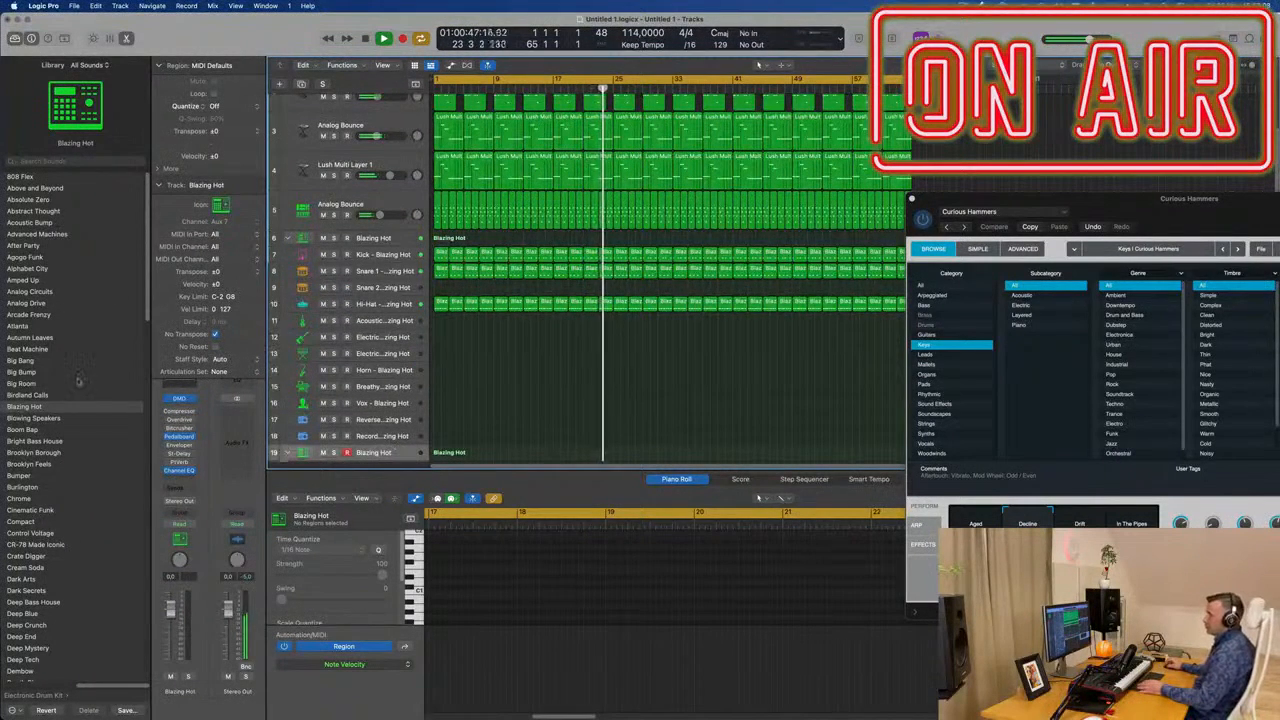
- Load the Deep End drum kit on the duplicated track and copy the first Kick region onto it at bar 1
scroll(80, 400, down, 3)
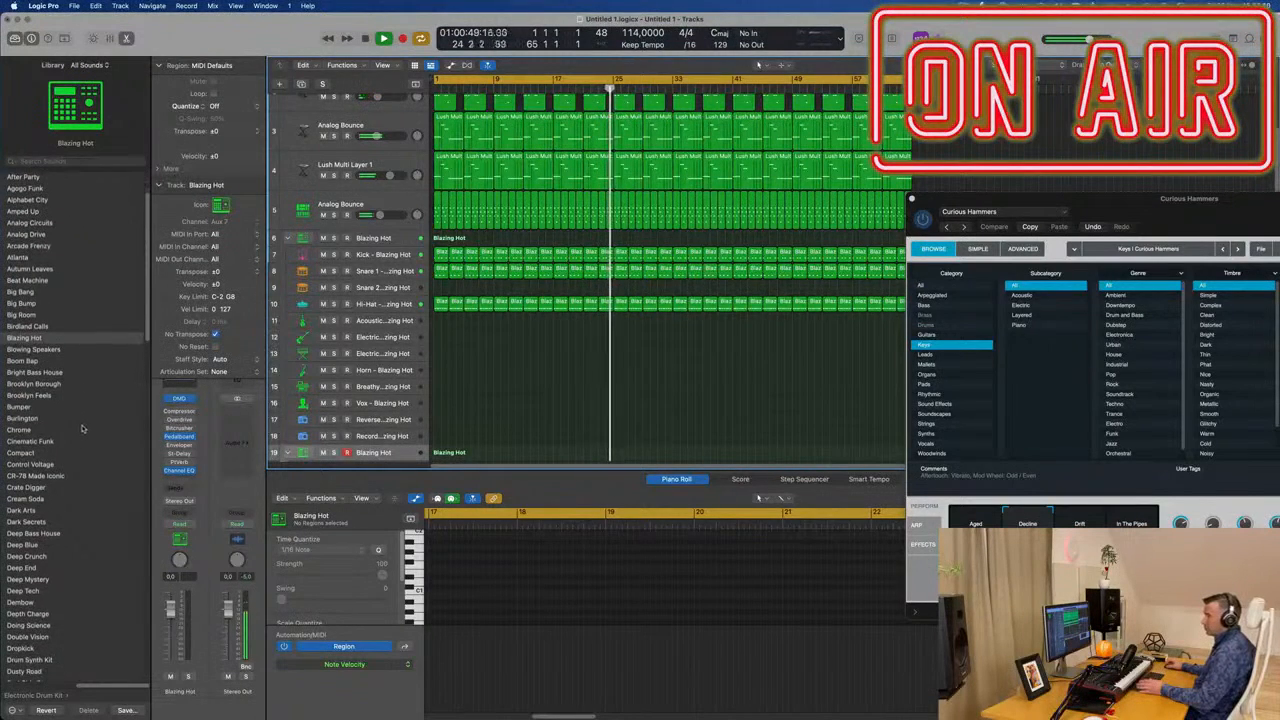
scroll(85, 428, down, 4)
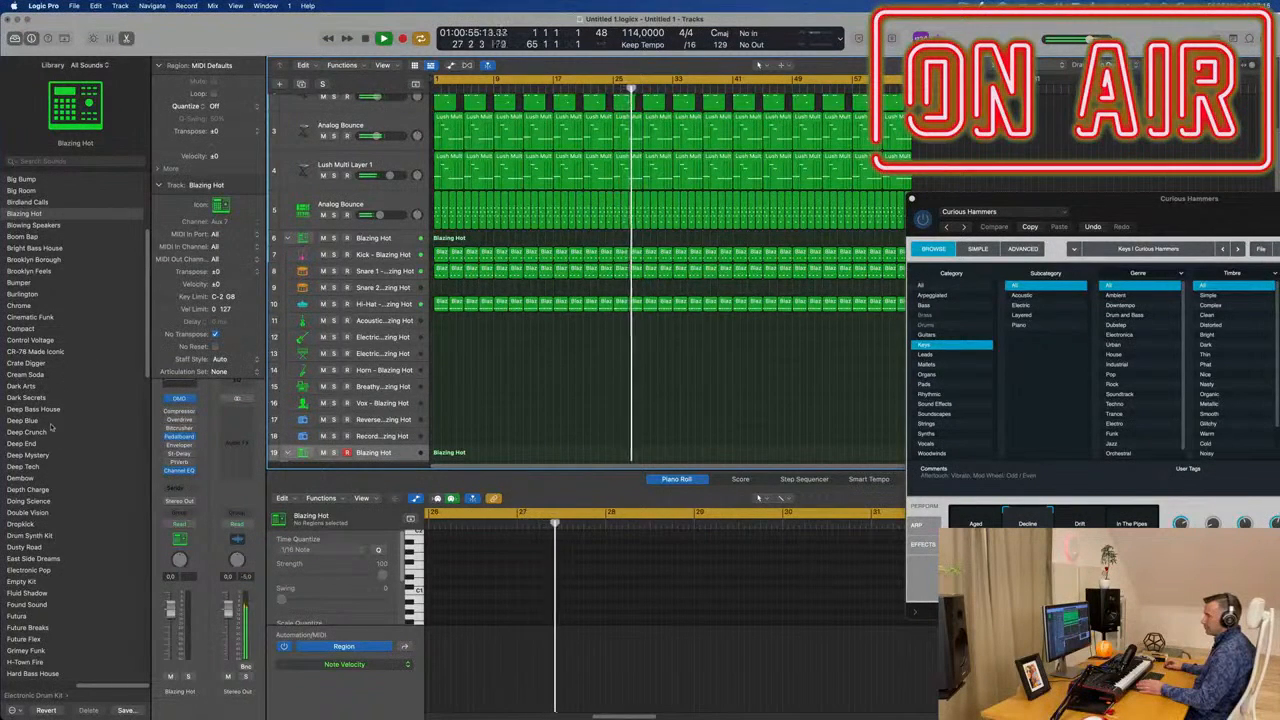
click(22, 443)
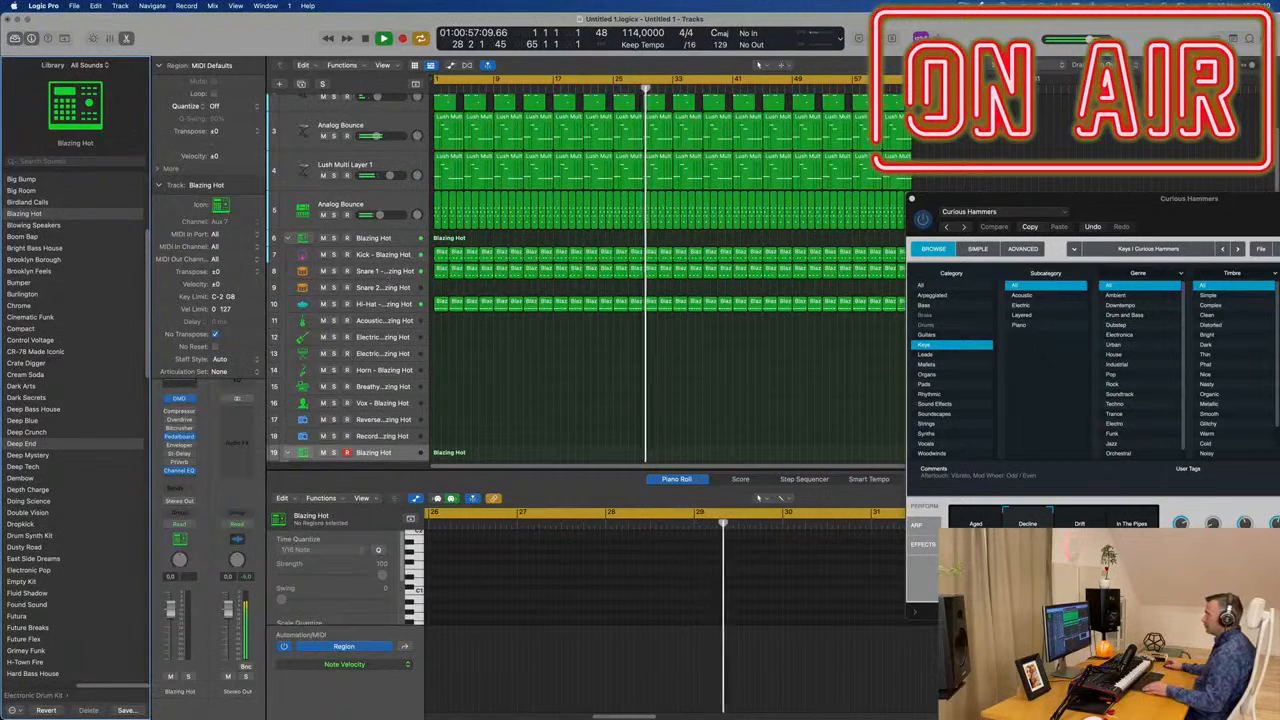
click(439, 252)
drag(439, 252, 440, 452)
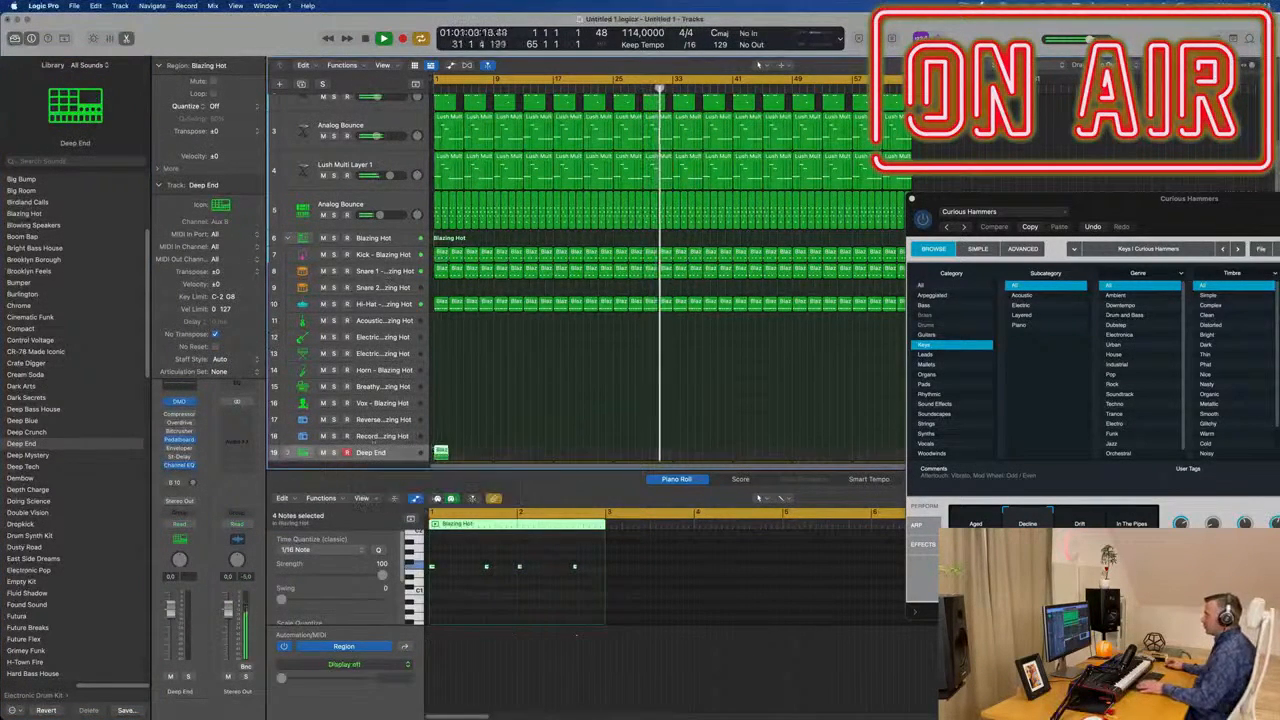
- Expand the Deep End drum stack and move the copied kick region from its main track onto Kick 1 at bar 1
scroll(608, 342, down, 2)
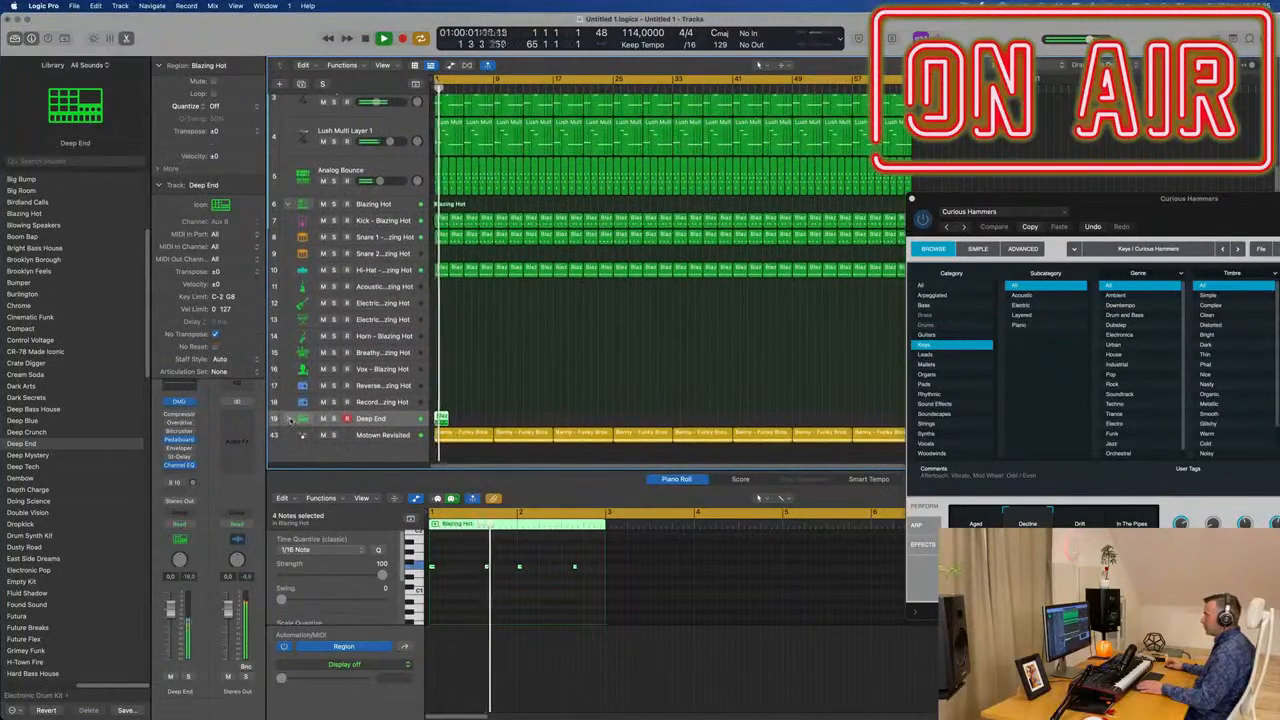
key(space)
scroll(608, 342, down, 5)
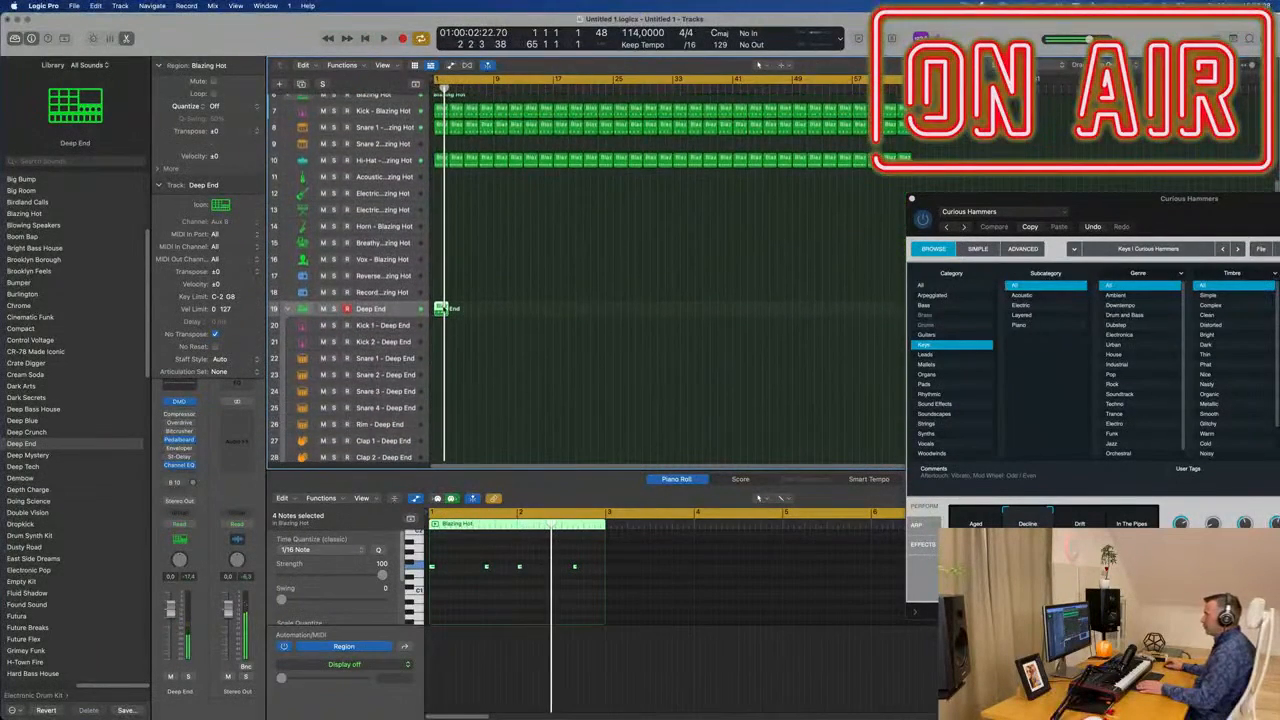
drag(441, 310, 464, 325)
key(space)
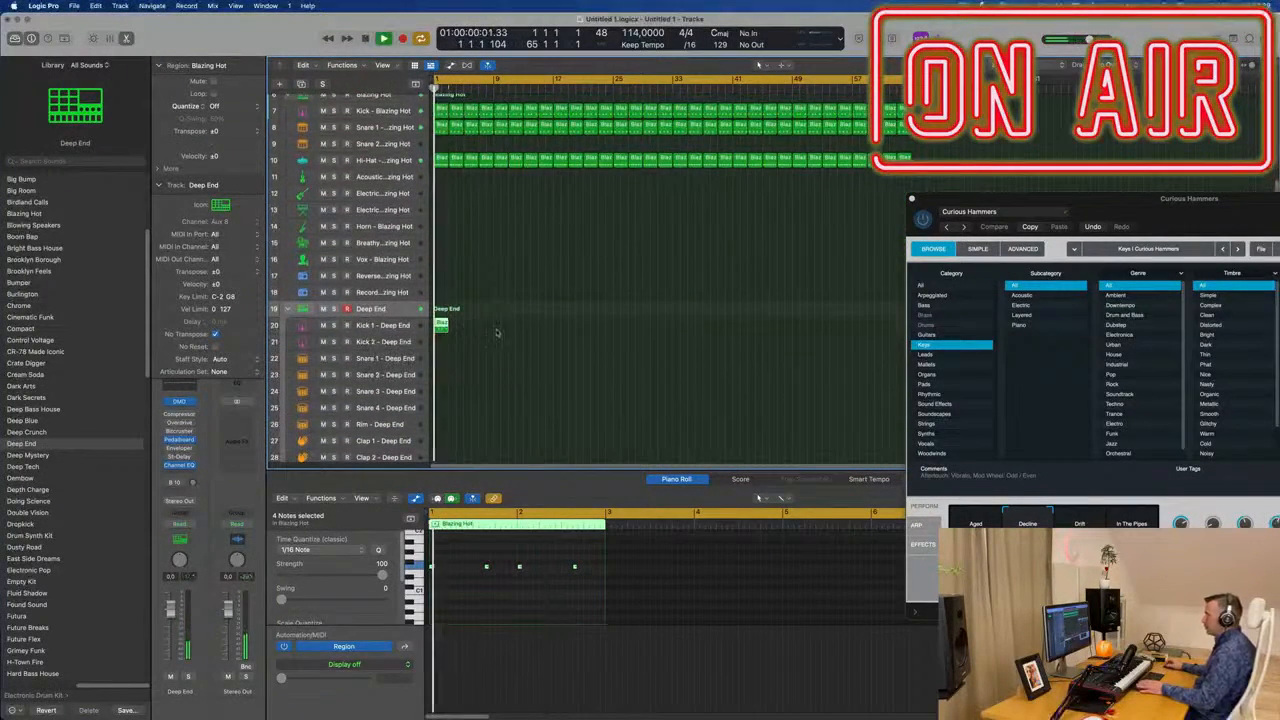
click(406, 327)
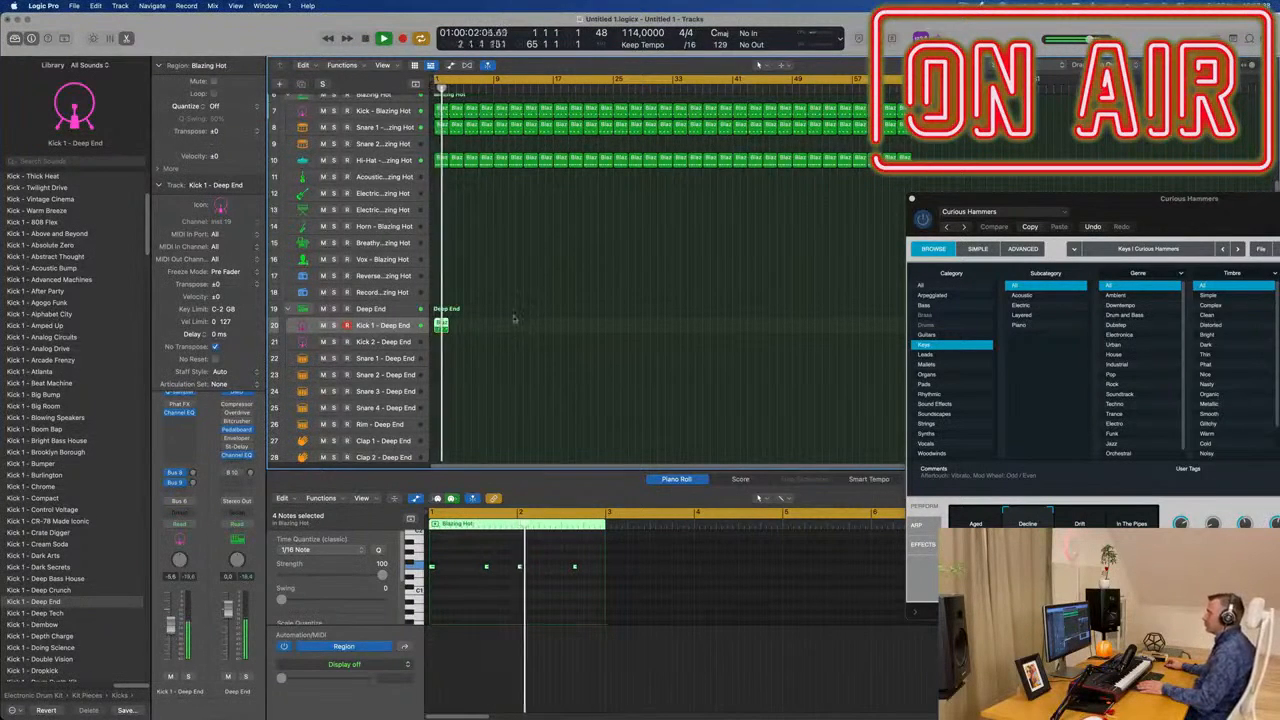
- Repeat the kick region back to back along the Kick 1 - Deep End track up to bar 31
click(486, 330)
drag(445, 326, 456, 326)
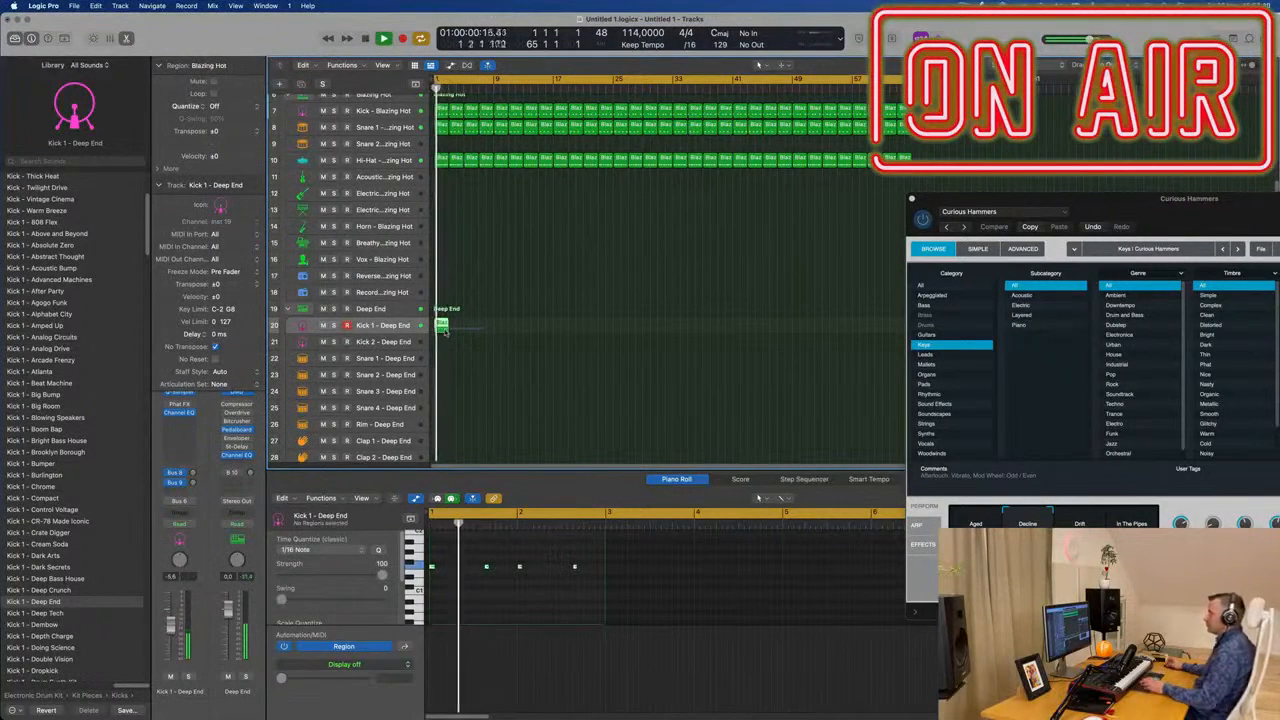
key(super+r)
key(super+r)
key(super+r)
key(super+r)
key(super+r)
key(super+r)
key(super+r)
key(super+r)
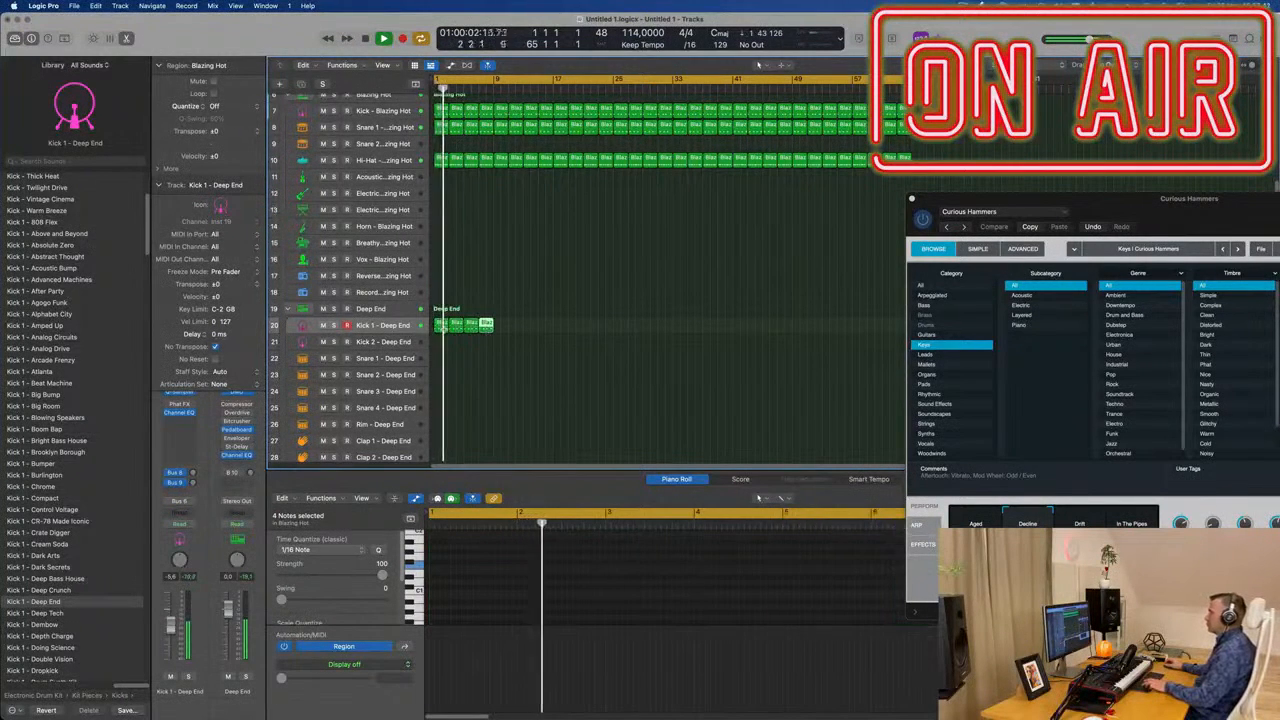
key(super+r)
key(super+r)
key(super+r)
key(super+r)
key(super+r)
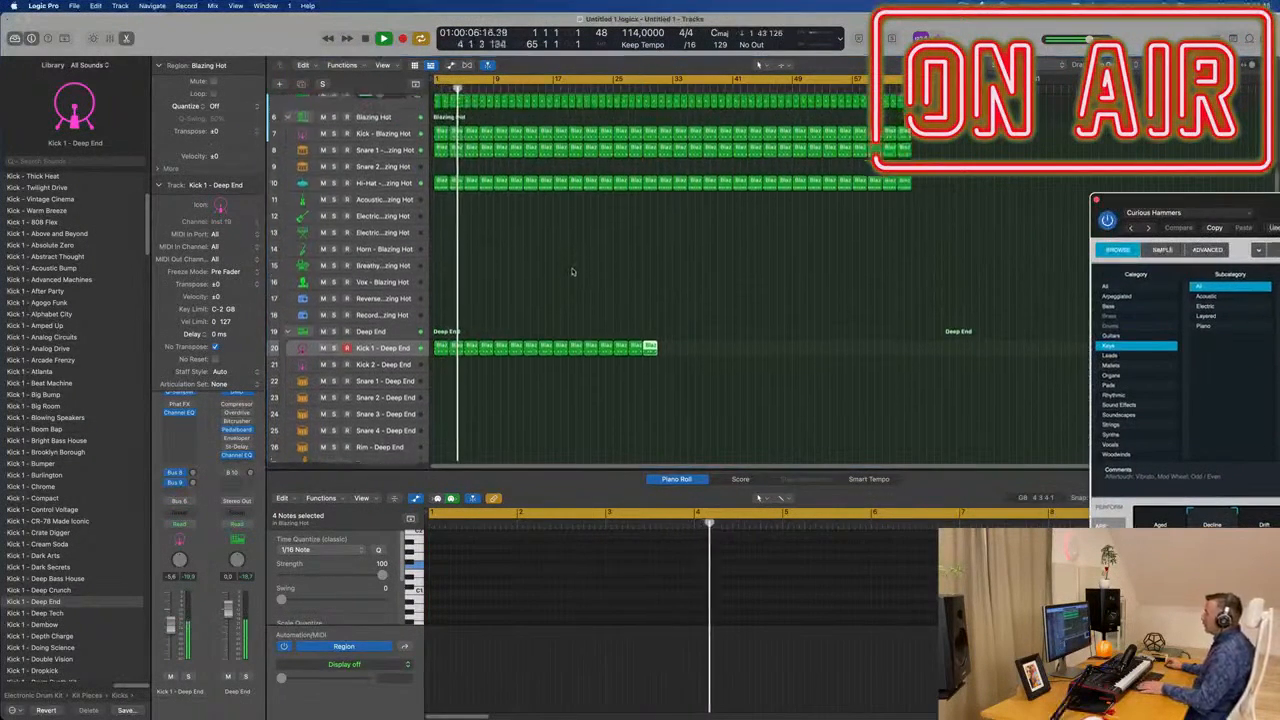
- Clear the kick regions from the Kick 1 - Deep End track and copy the first Lush Multi Layer 1 region onto it at bar 1
scroll(572, 269, down, 2)
scroll(572, 271, down, 2)
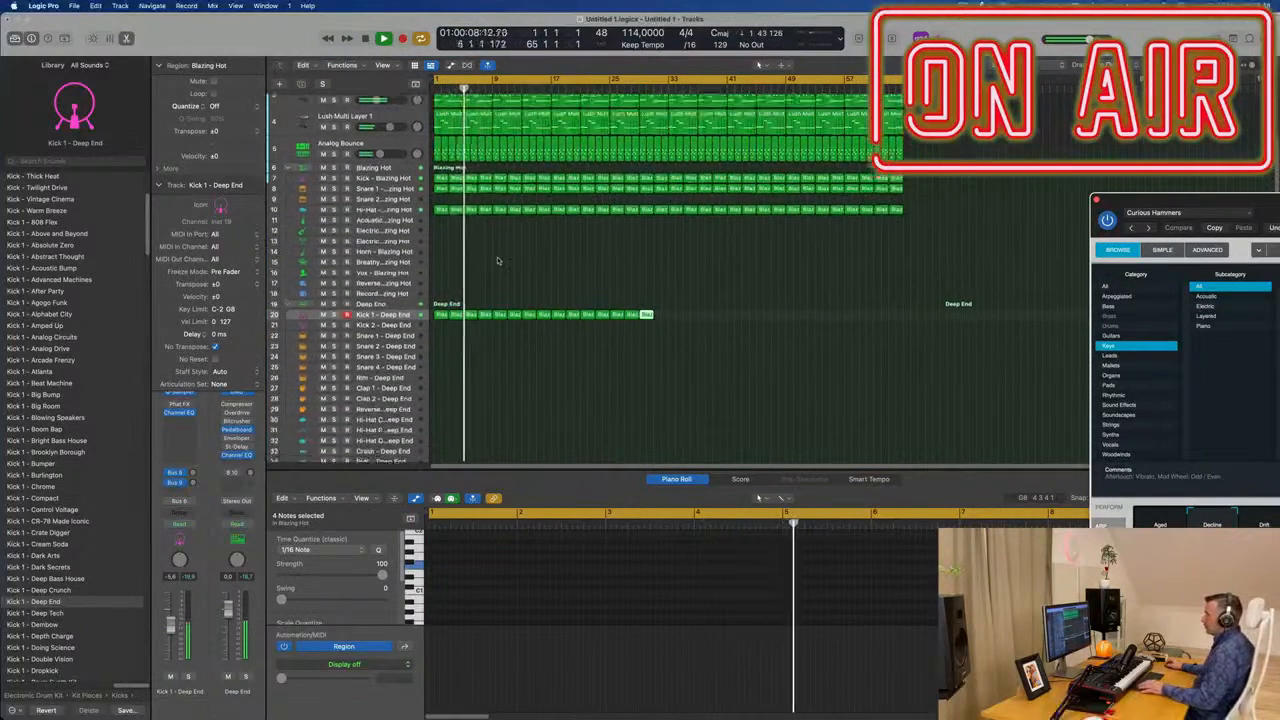
click(453, 137)
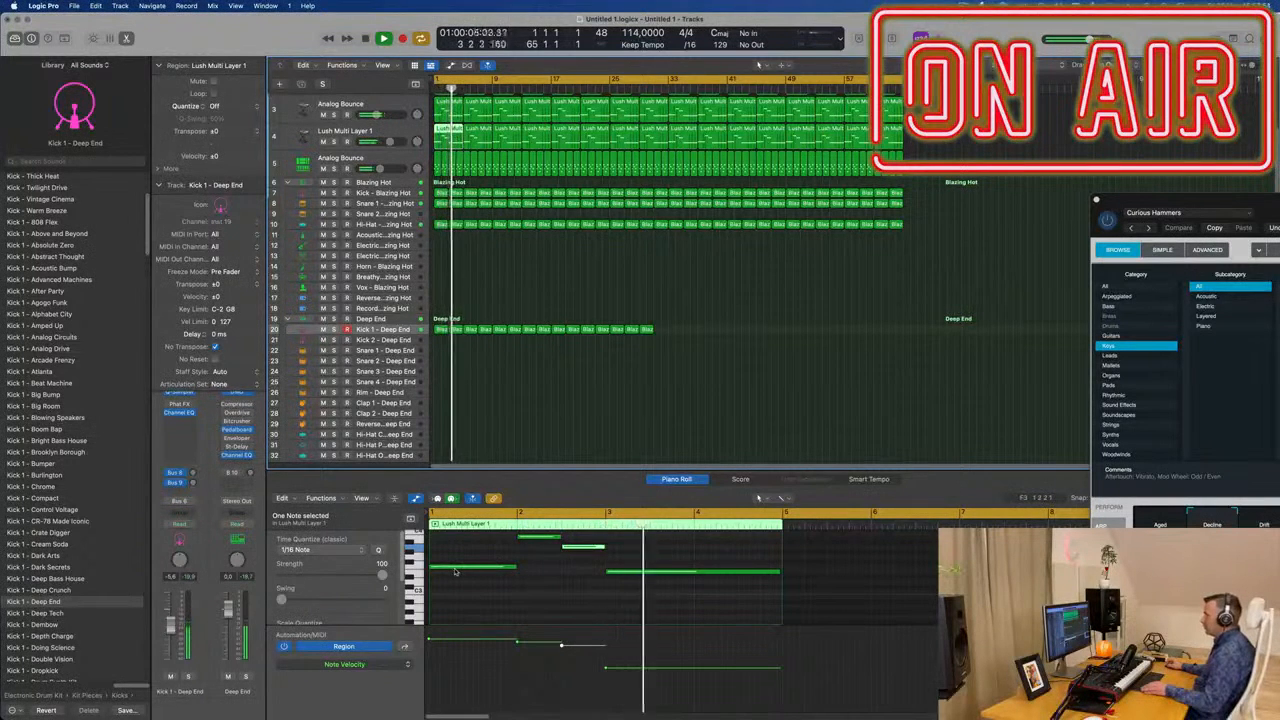
click(476, 358)
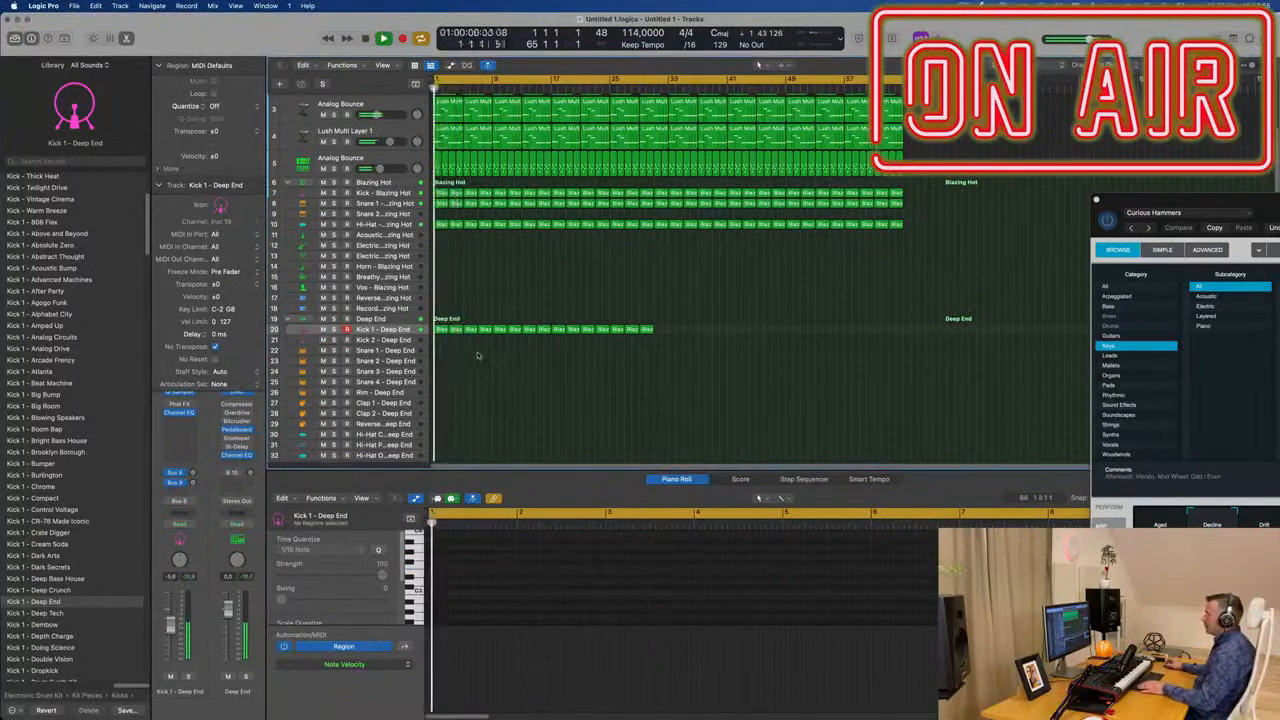
click(470, 130)
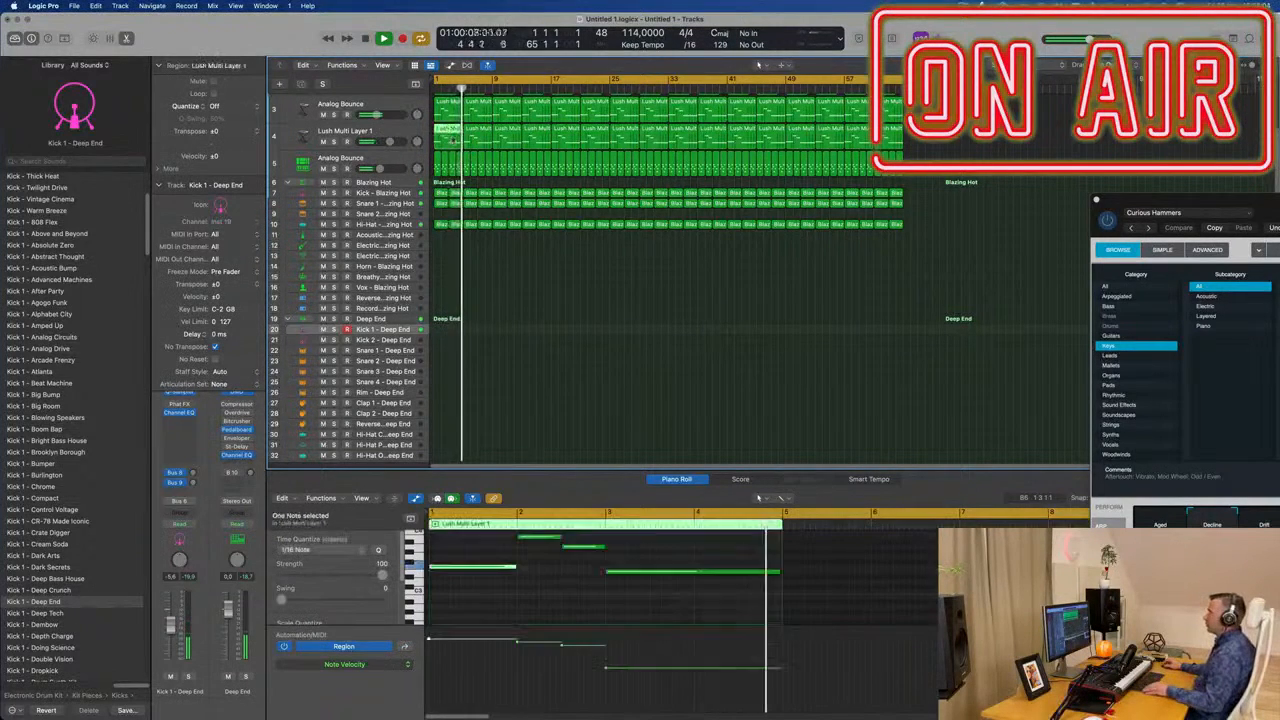
drag(450, 132, 450, 340)
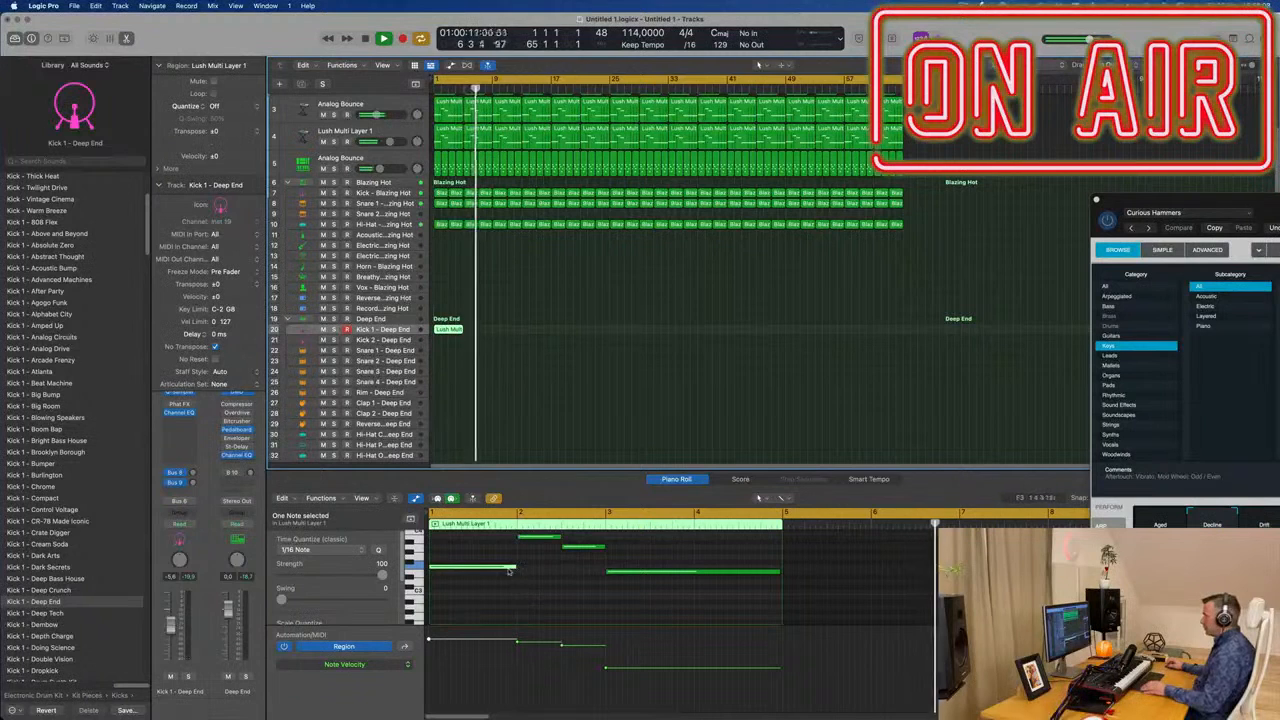
- Shorten the first note of the copied Lush Multi Layer 1 region to a short hit and duplicate it just after beat 3 of bar 1
drag(513, 567, 438, 574)
click(465, 586)
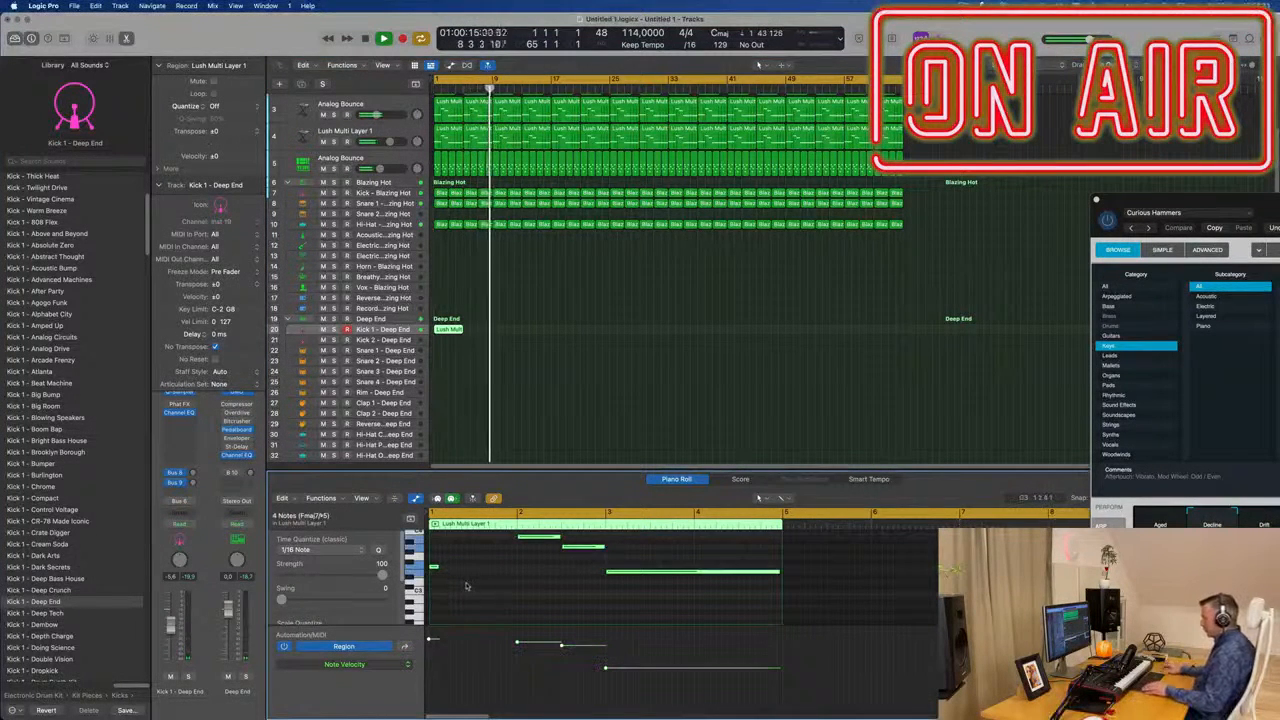
click(465, 586)
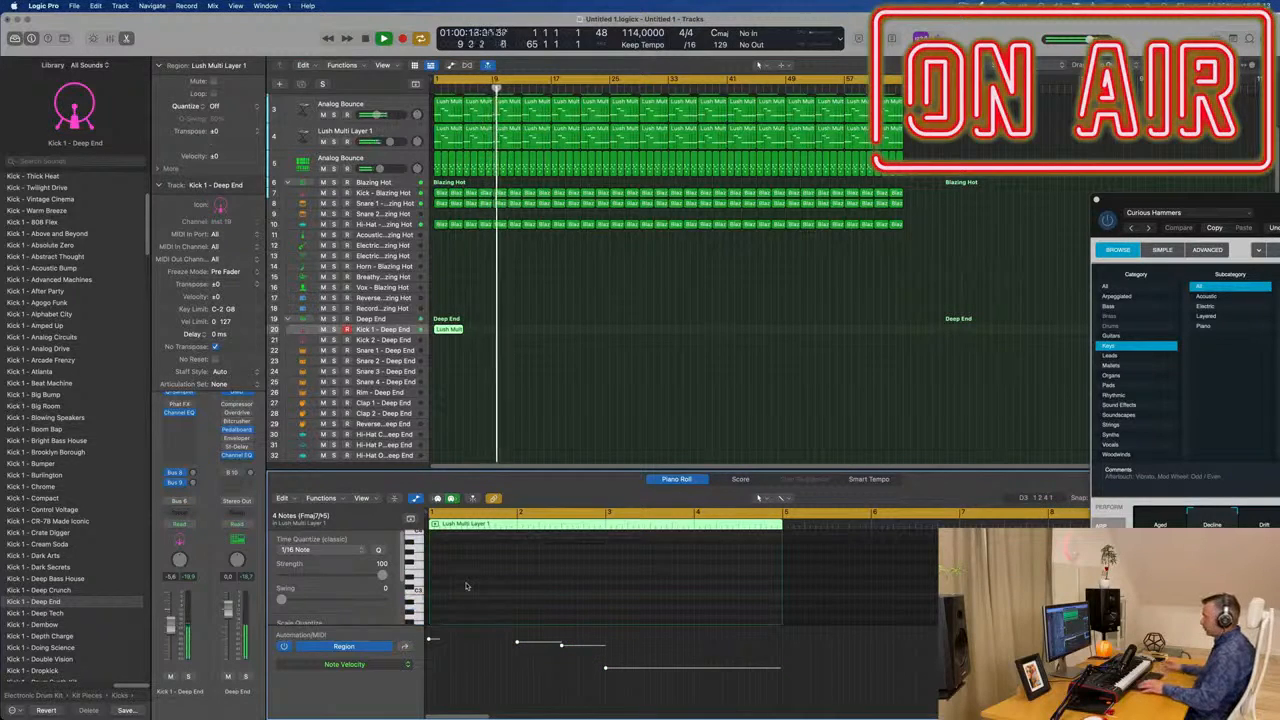
key(Return)
click(453, 322)
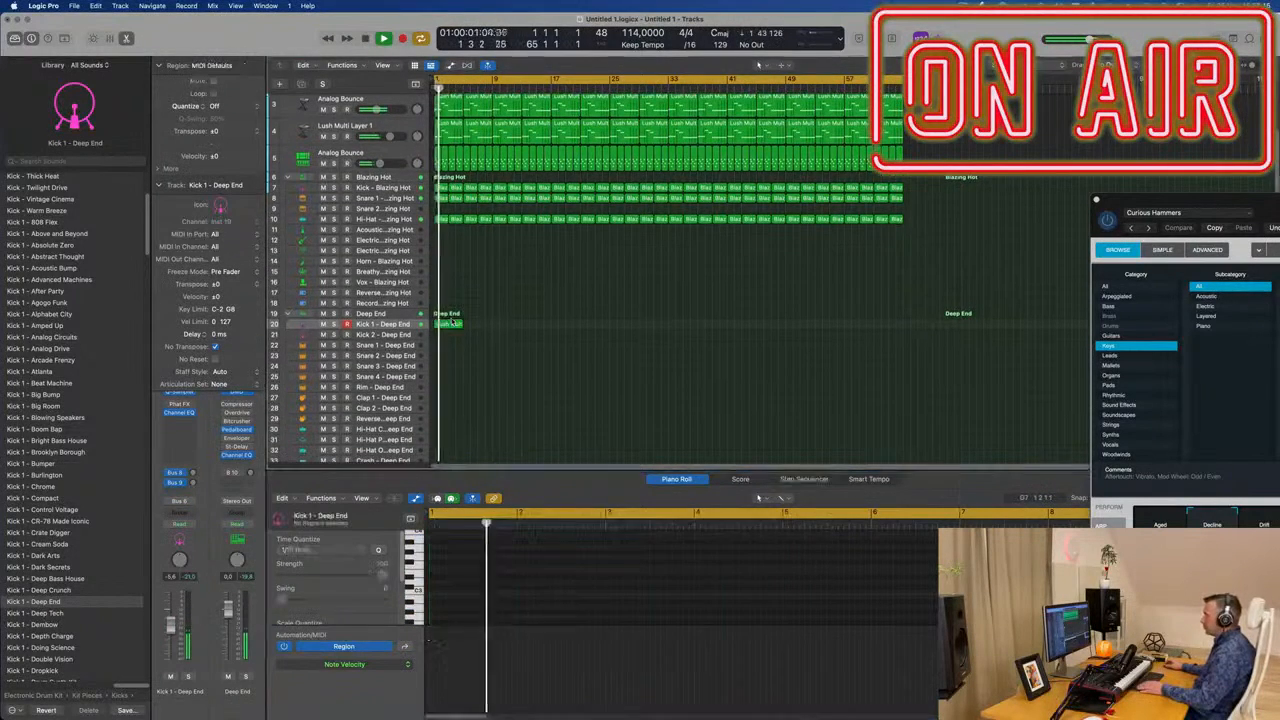
click(452, 323)
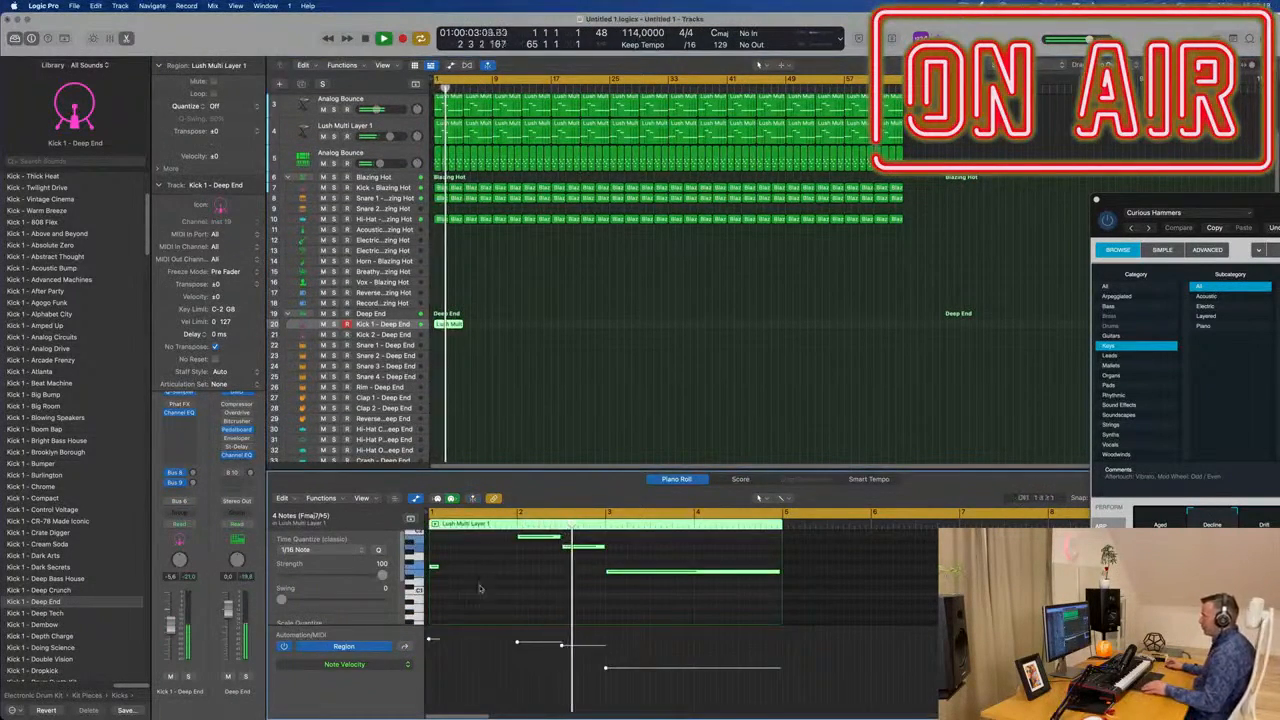
scroll(479, 588, up, 3)
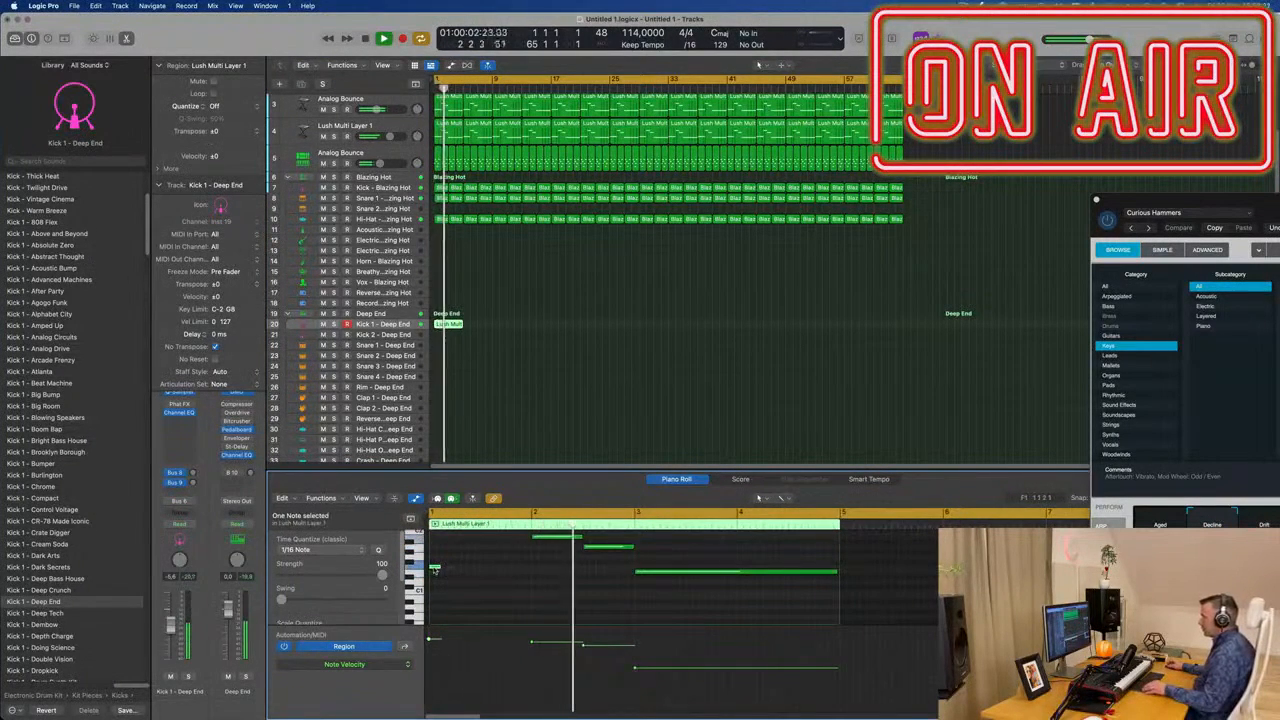
mouse_move(435, 567)
mouse_down()
mouse_move(501, 570)
mouse_move(437, 571)
mouse_up()
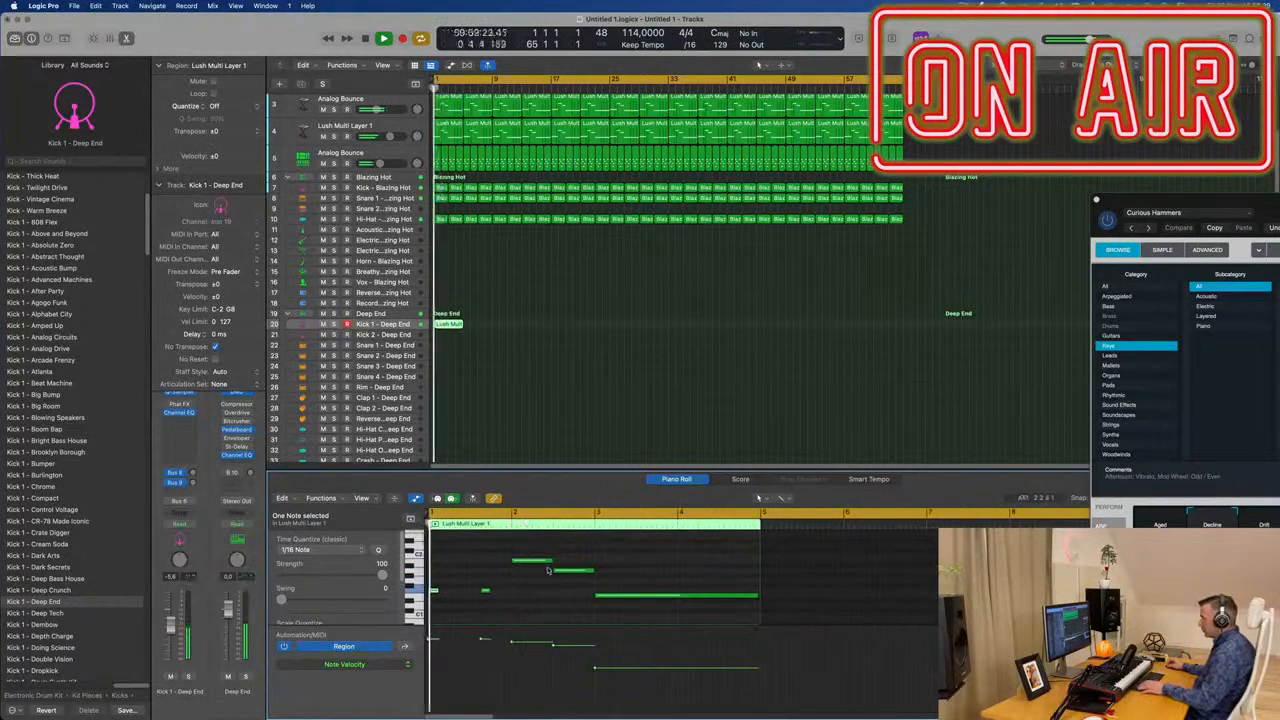
- Shorten both bar 2 notes and the long E1 note at bar 3 to short hits, placing the second bar 2 note slightly later
mouse_move(548, 563)
mouse_down()
mouse_move(518, 562)
mouse_move(530, 577)
mouse_up()
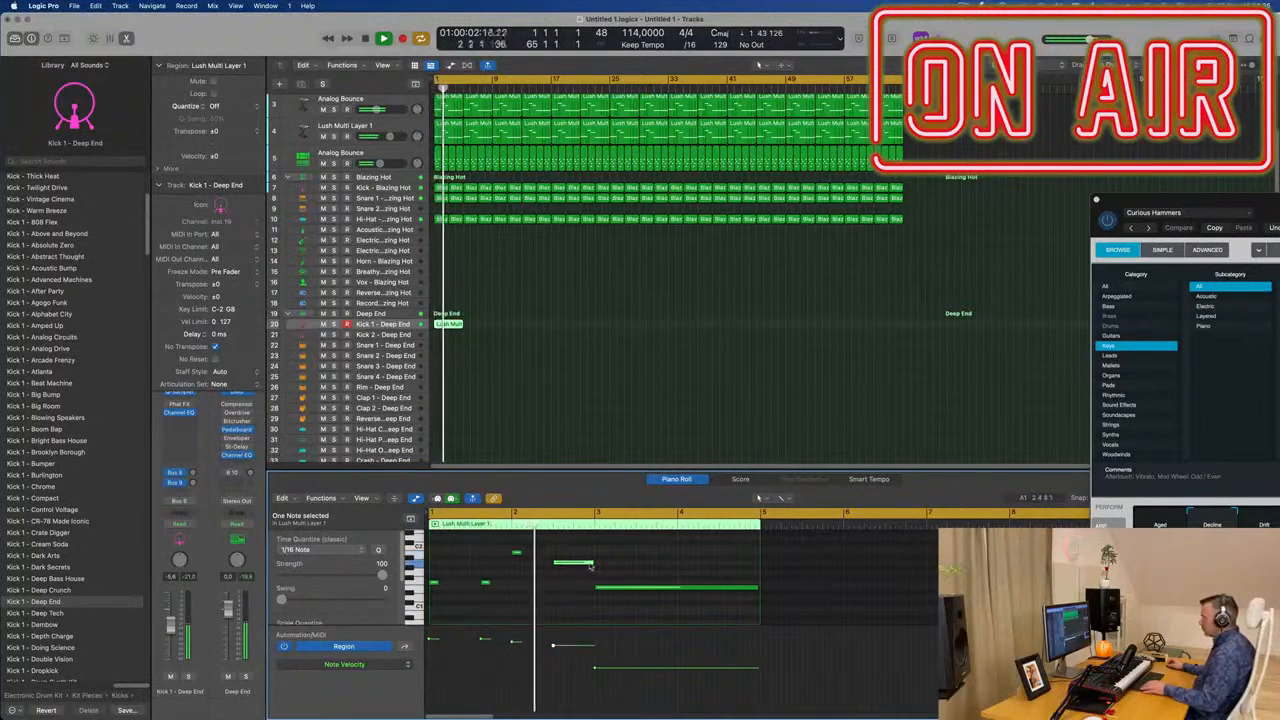
drag(591, 566, 564, 566)
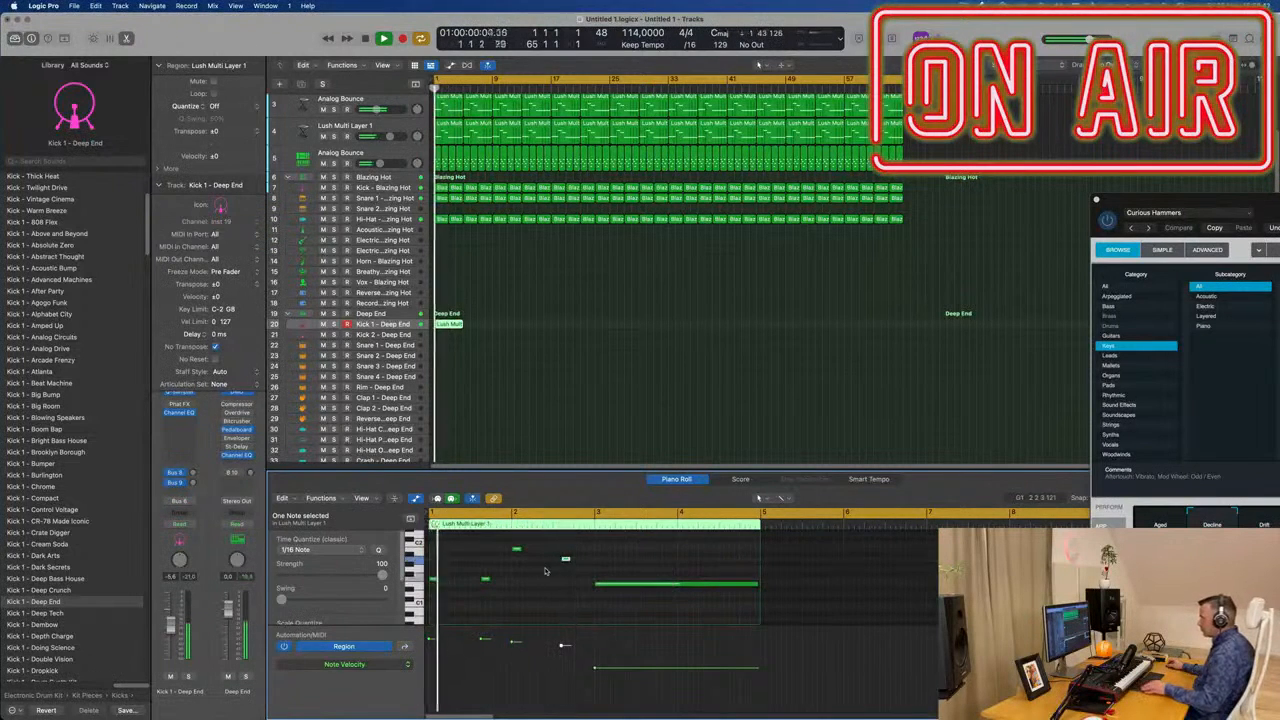
key(super+Left)
click(618, 585)
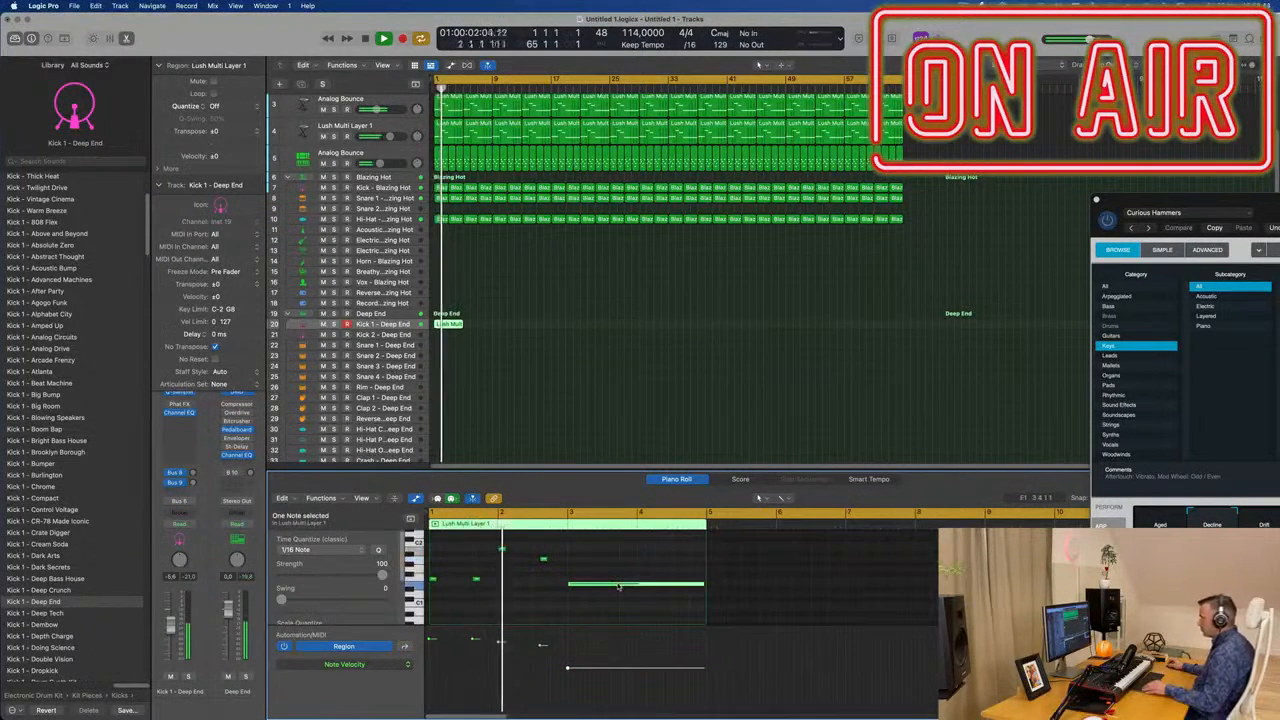
key(super+Left)
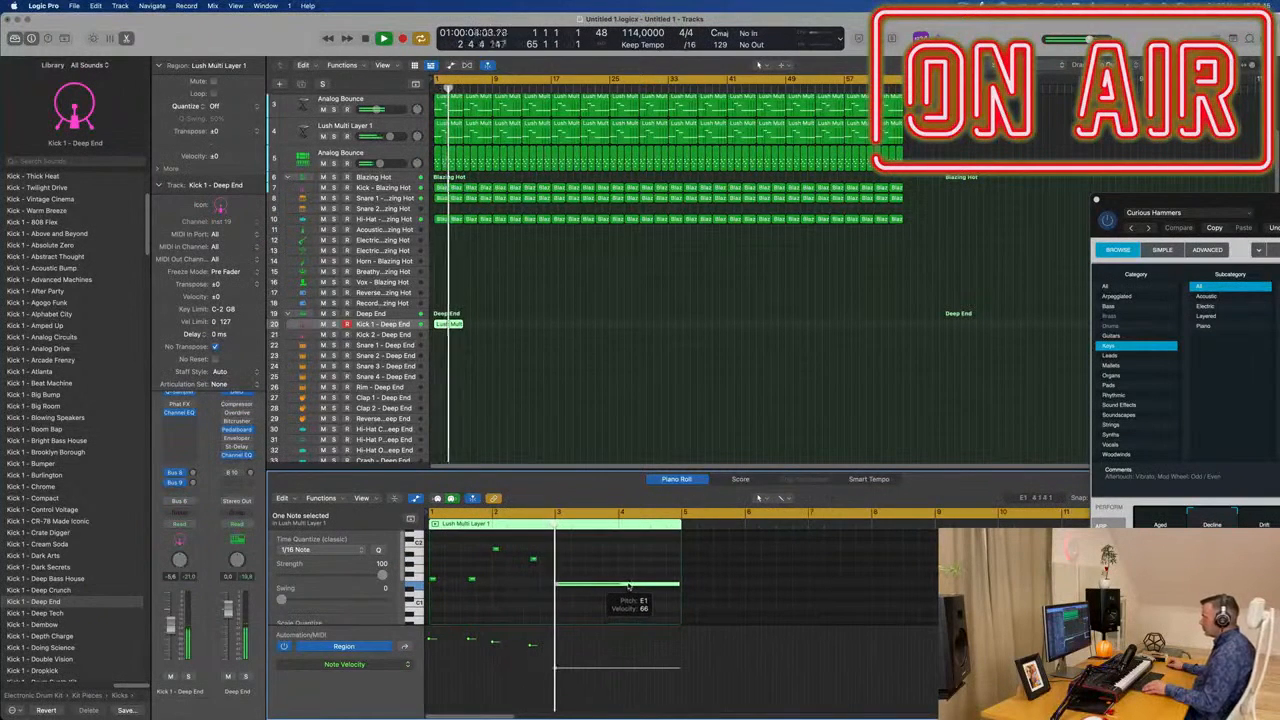
drag(677, 583, 559, 586)
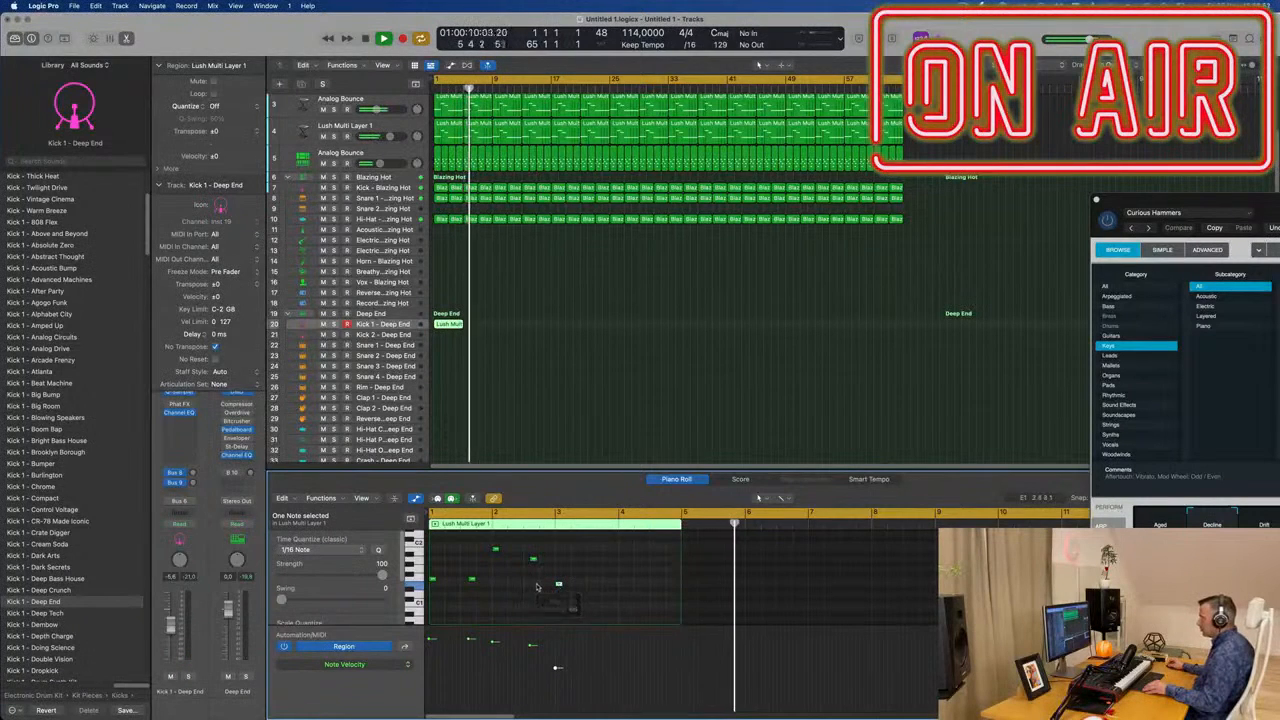
- Duplicate the short E1 note just after beat 3 of bar 3, and copy the resulting pair into bar 4
key(super+Right)
key(super+Right)
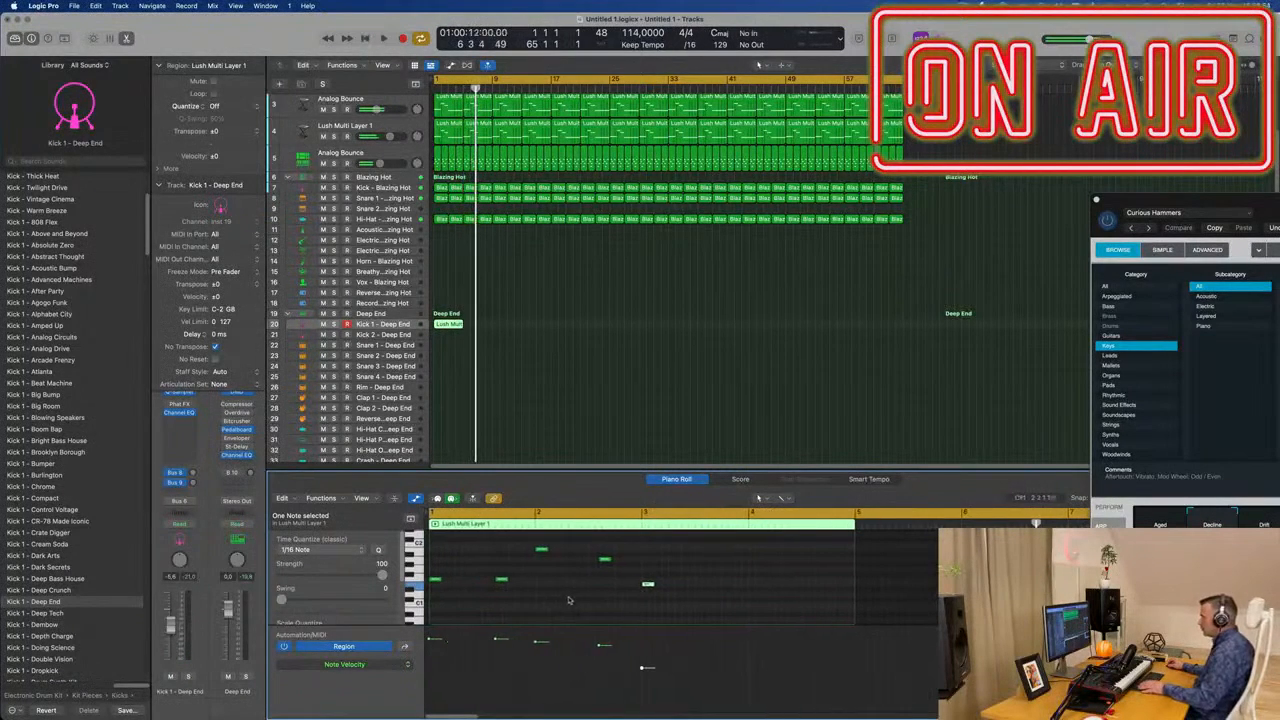
drag(665, 594, 743, 594)
drag(649, 589, 760, 594)
key(space)
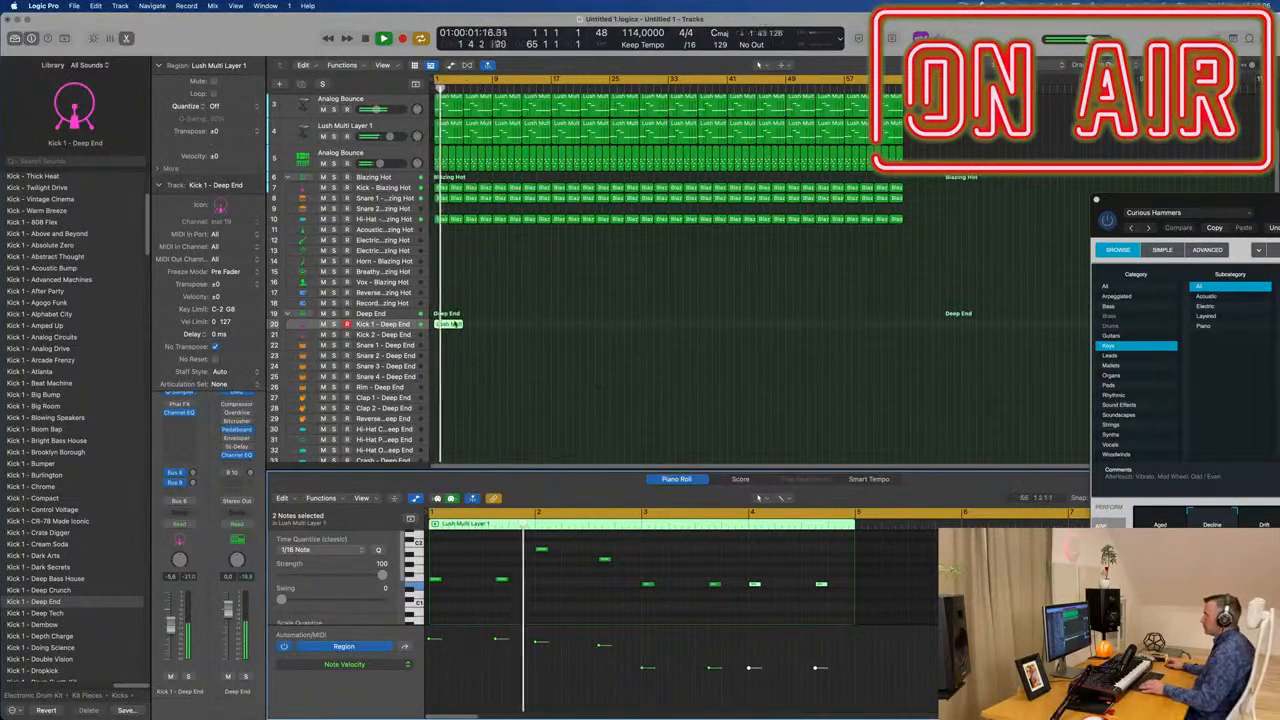
- Lengthen all eight notes in the Kick 1 region together to about one beat each
key(super+a)
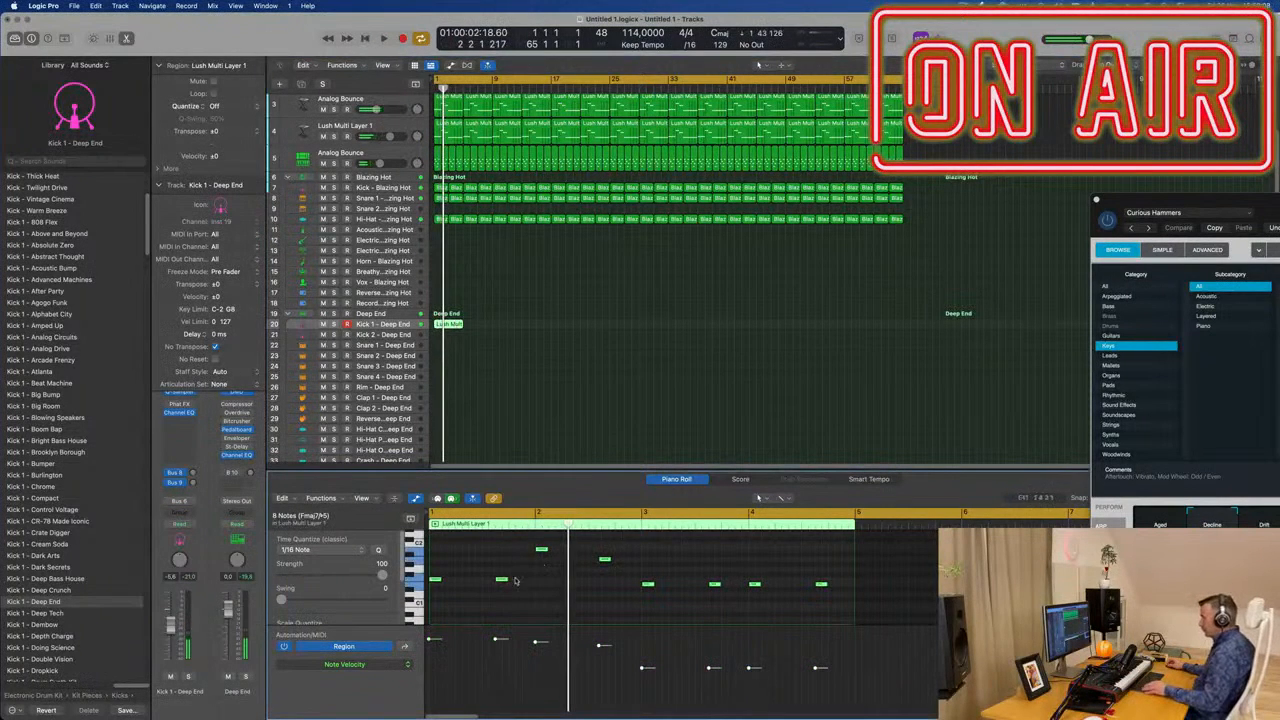
drag(507, 585, 514, 585)
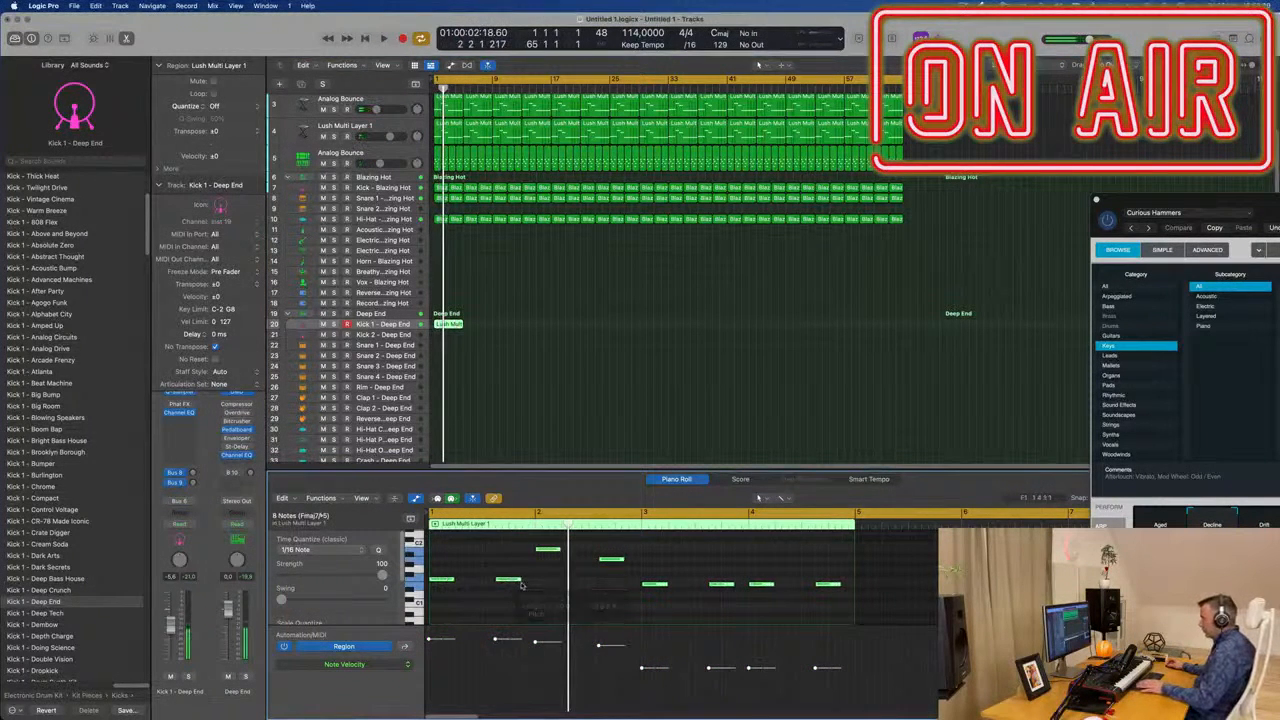
key(space)
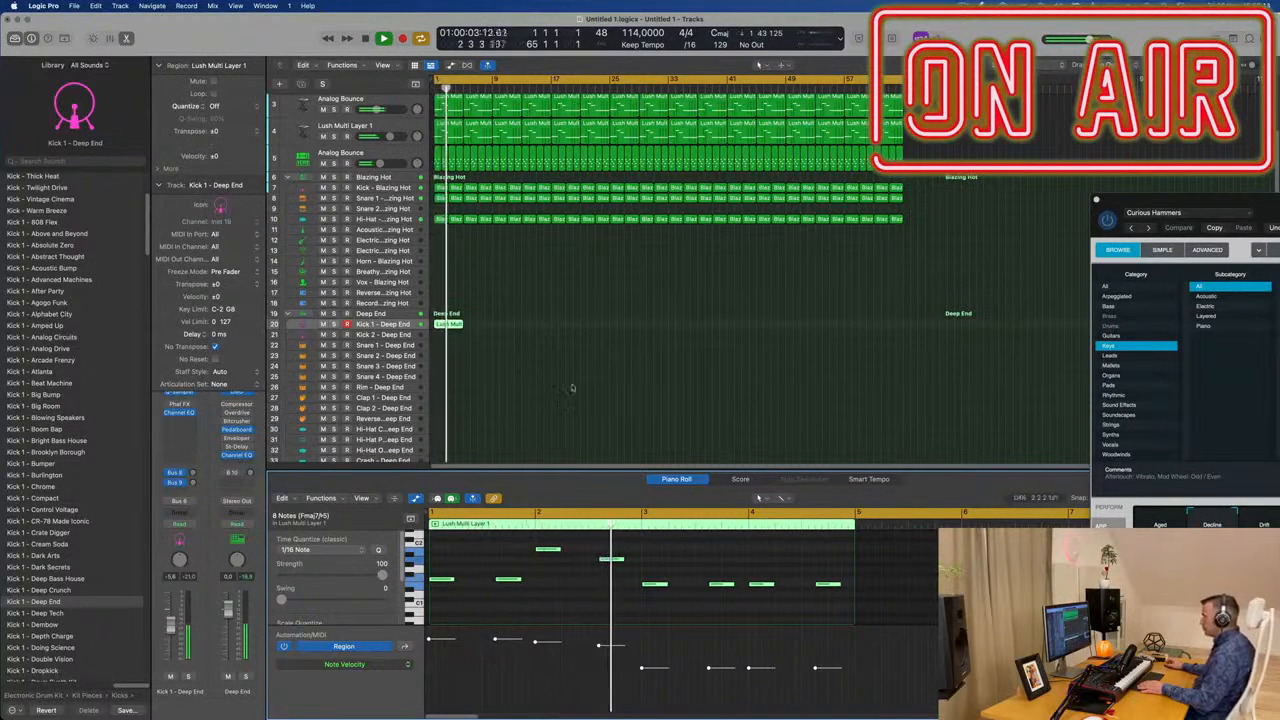
- Show the floating event position display and reposition the A1 note in bar 2 to 2 3 3 1
scroll(640, 548, up, 2)
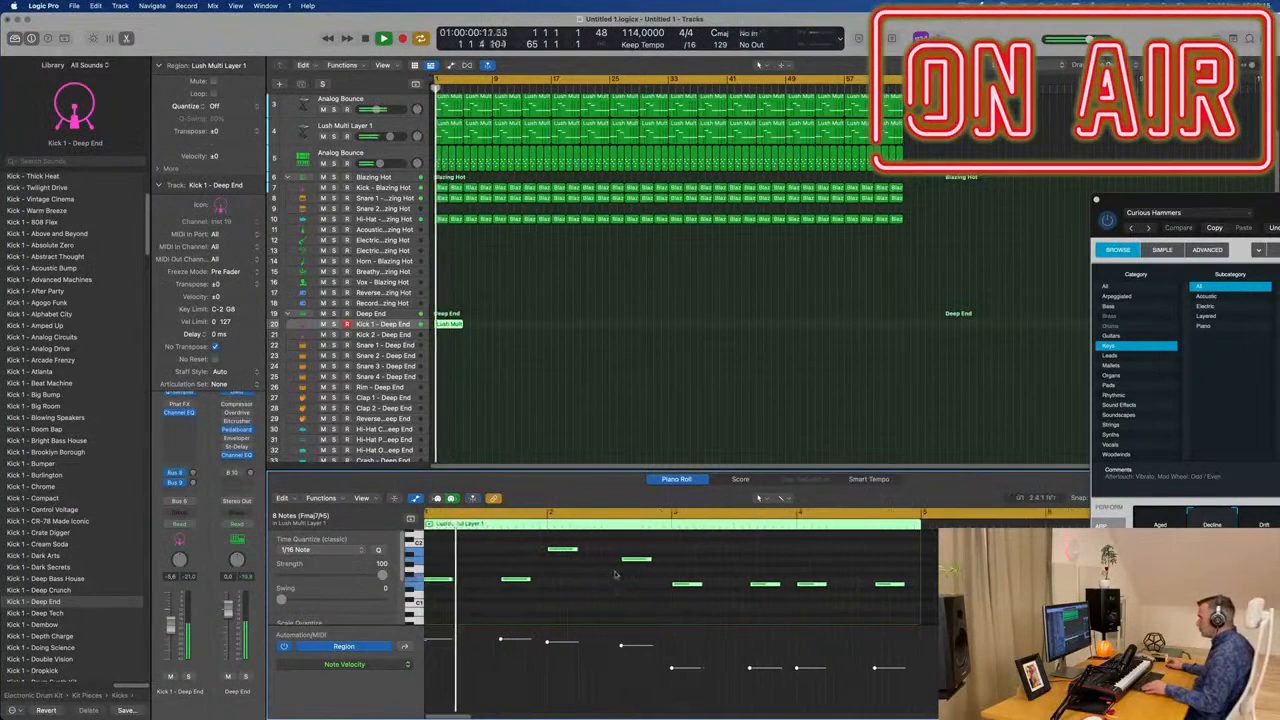
click(636, 559)
key(alt+Right)
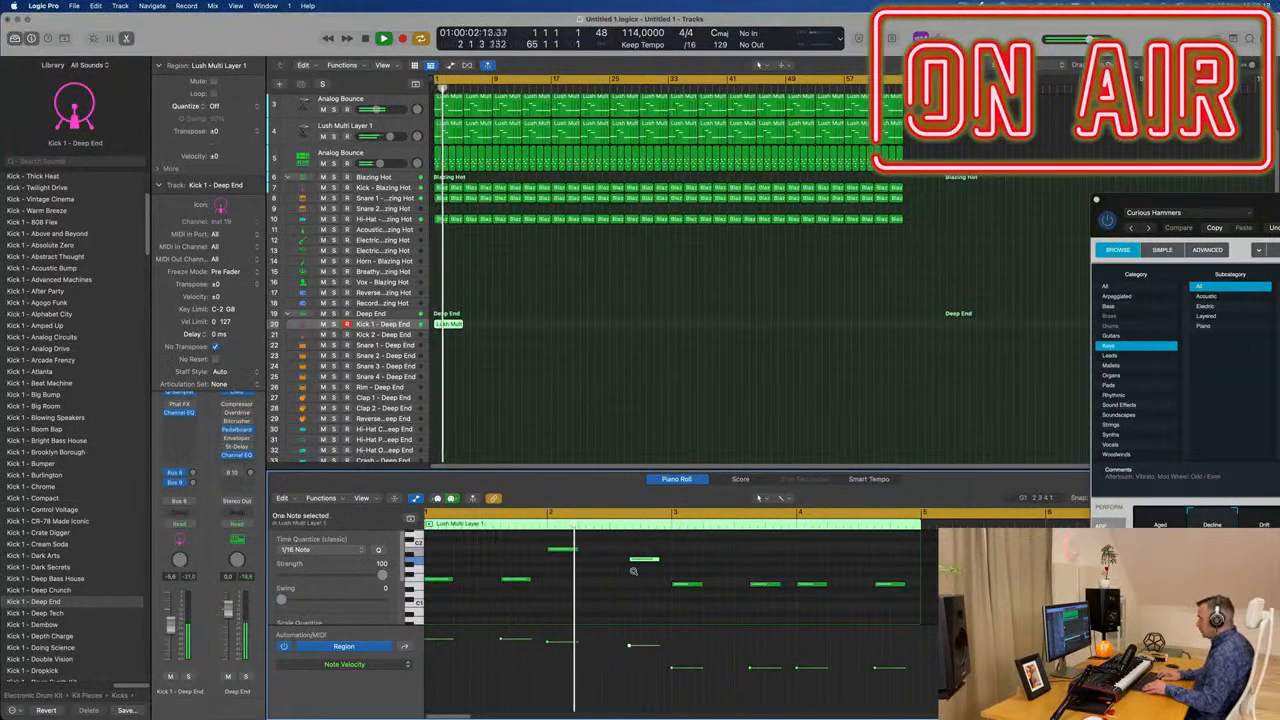
key(super+a)
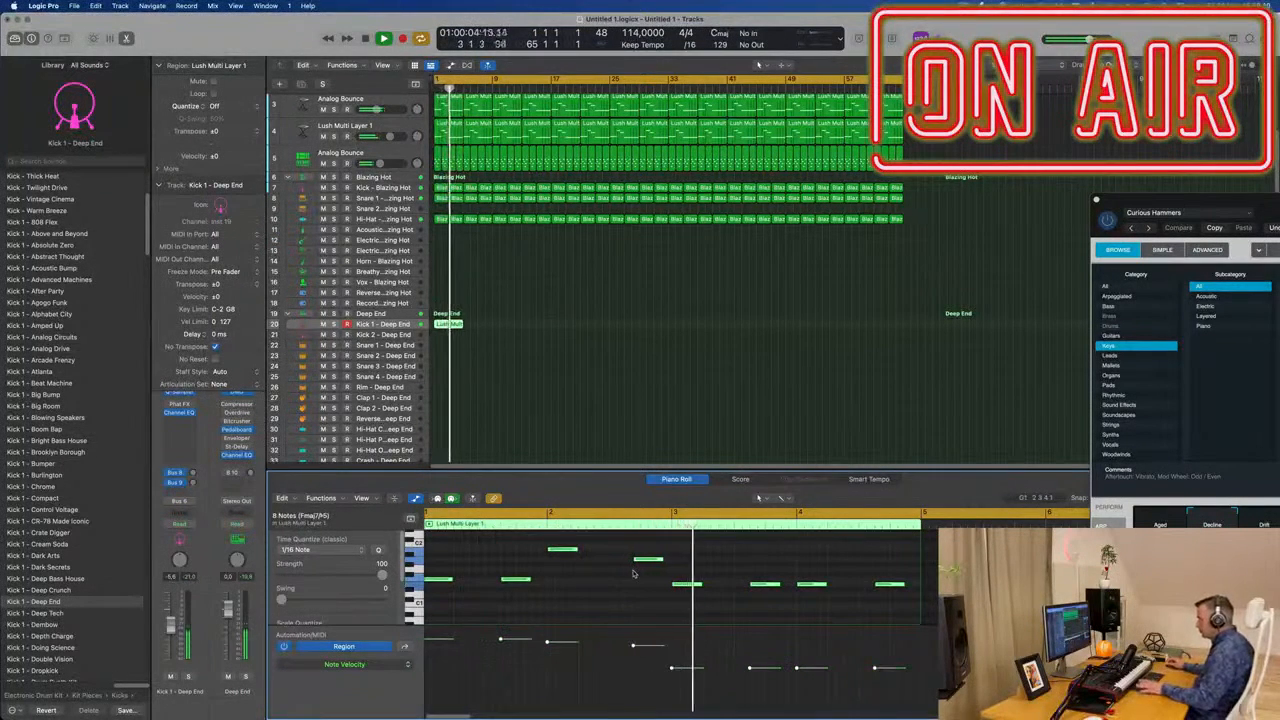
key(Return)
key(super+0)
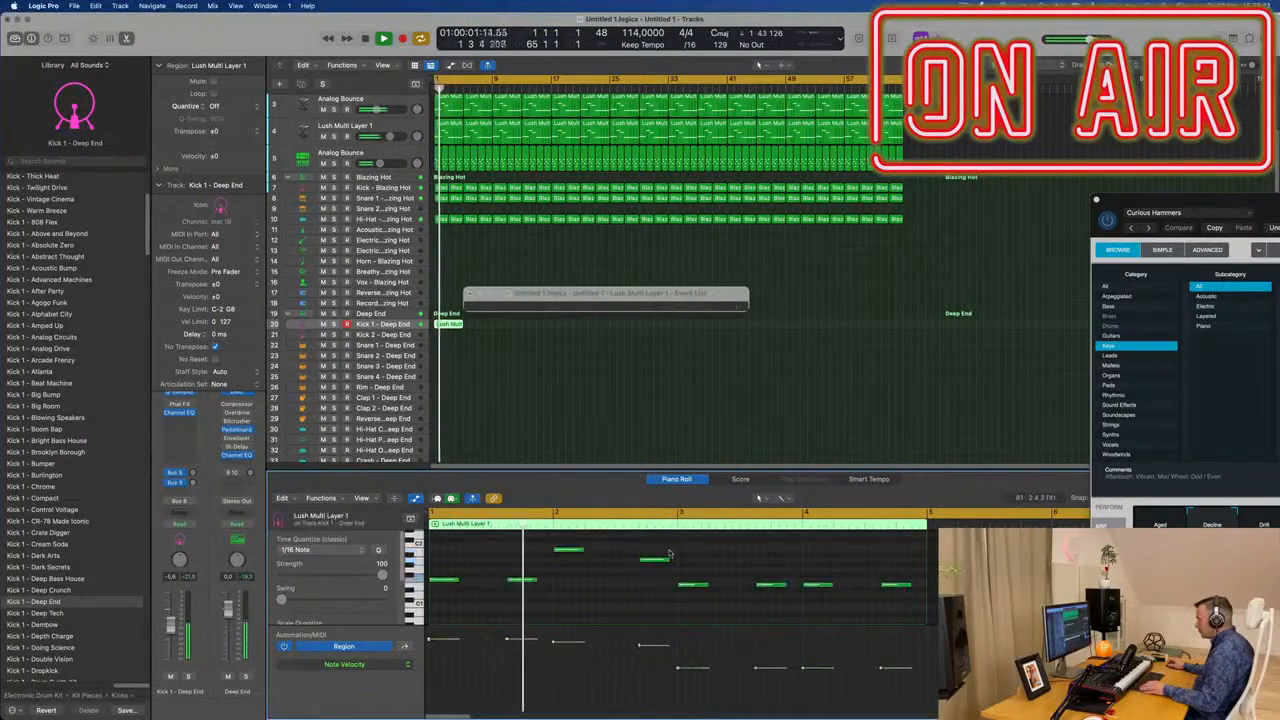
click(655, 561)
drag(655, 561, 647, 561)
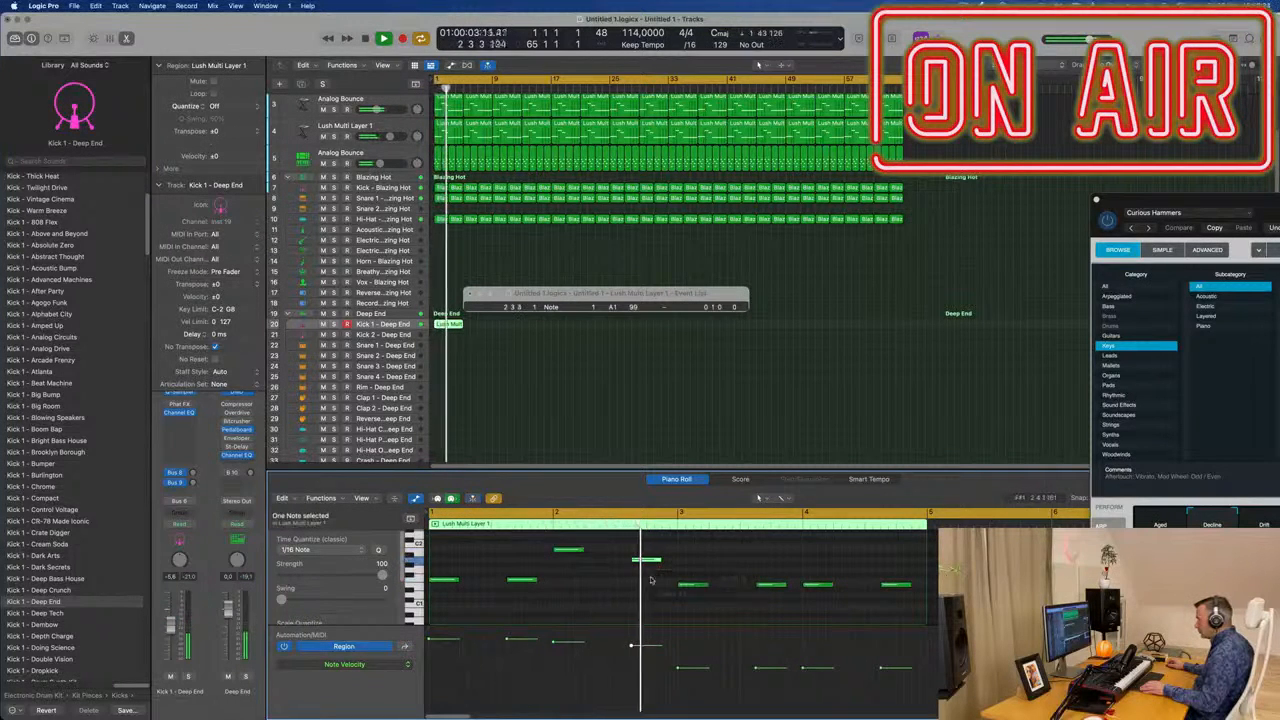
key(super+Left)
key(Return)
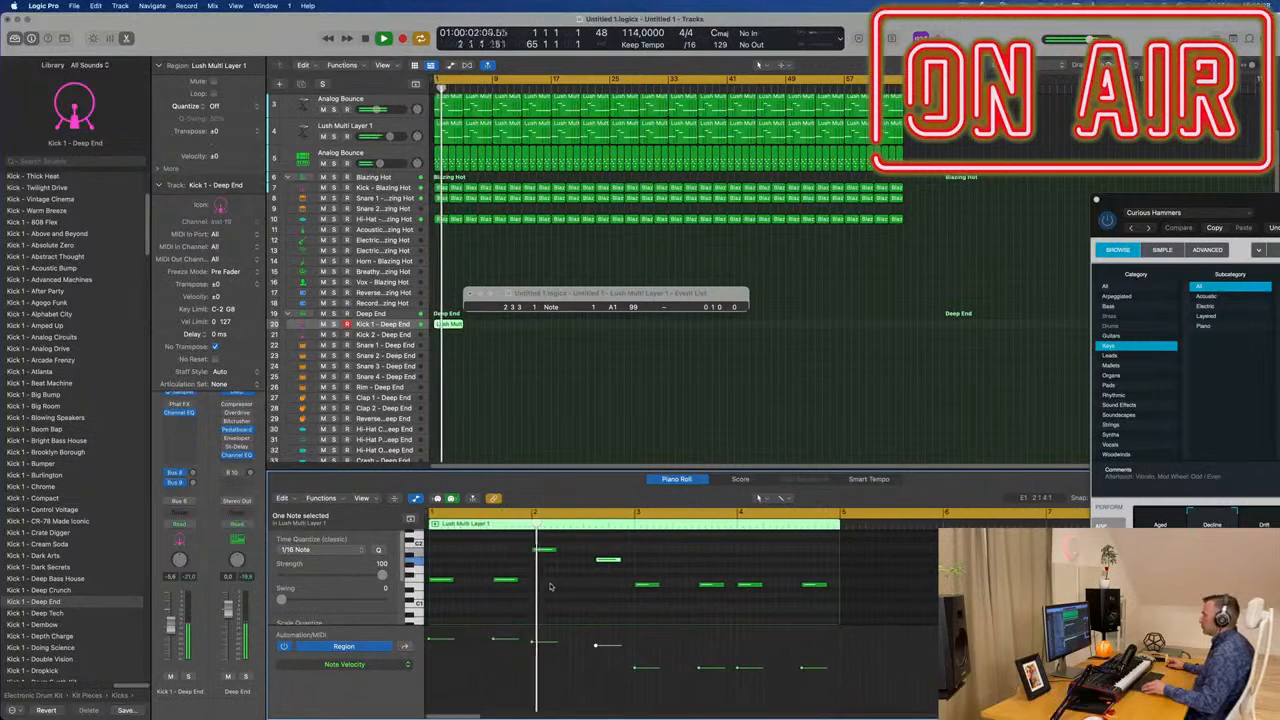
key(super+Left)
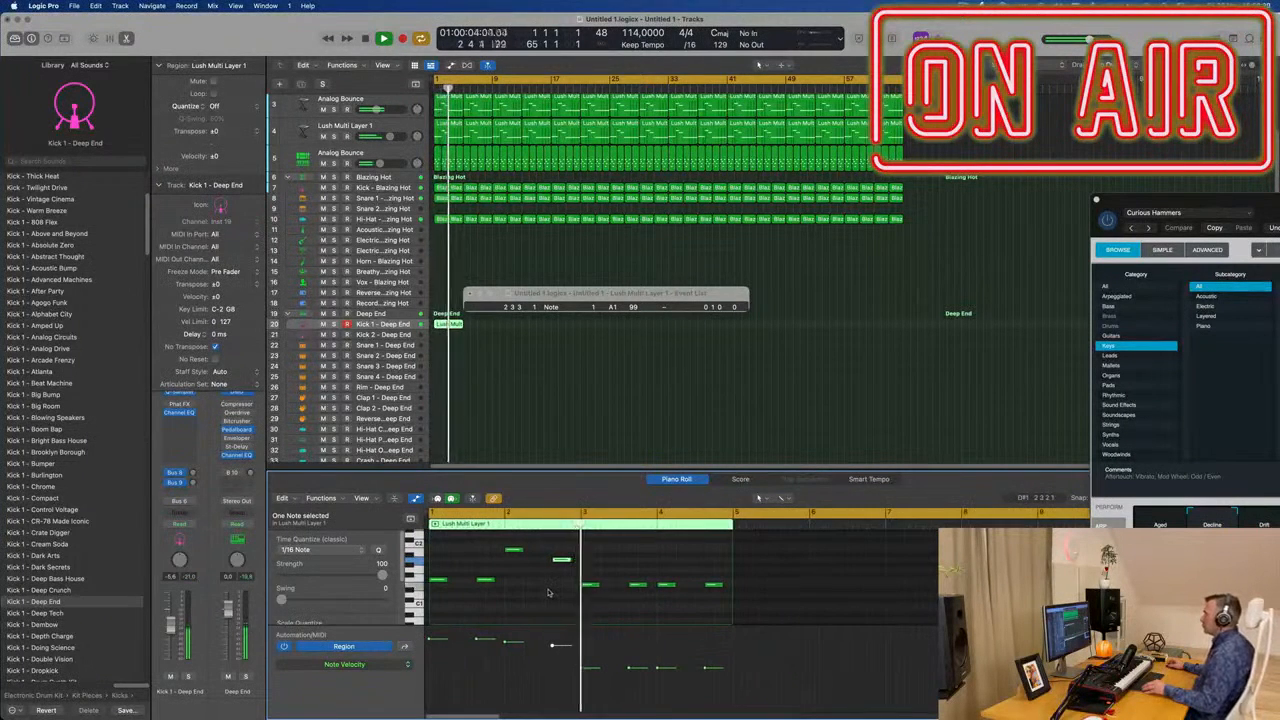
- Repeat the Kick 1 - Deep End region back to back through bar 64, matching the length of the other tracks
key(super+Right)
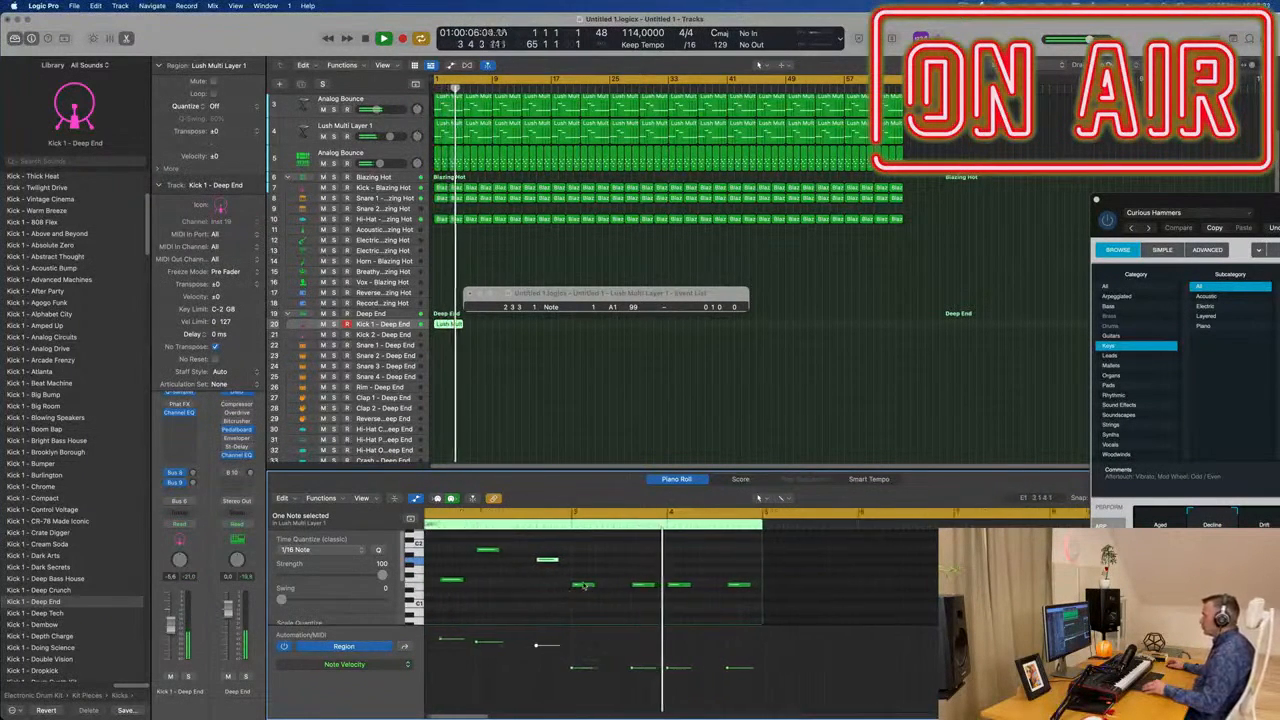
key(super+Left)
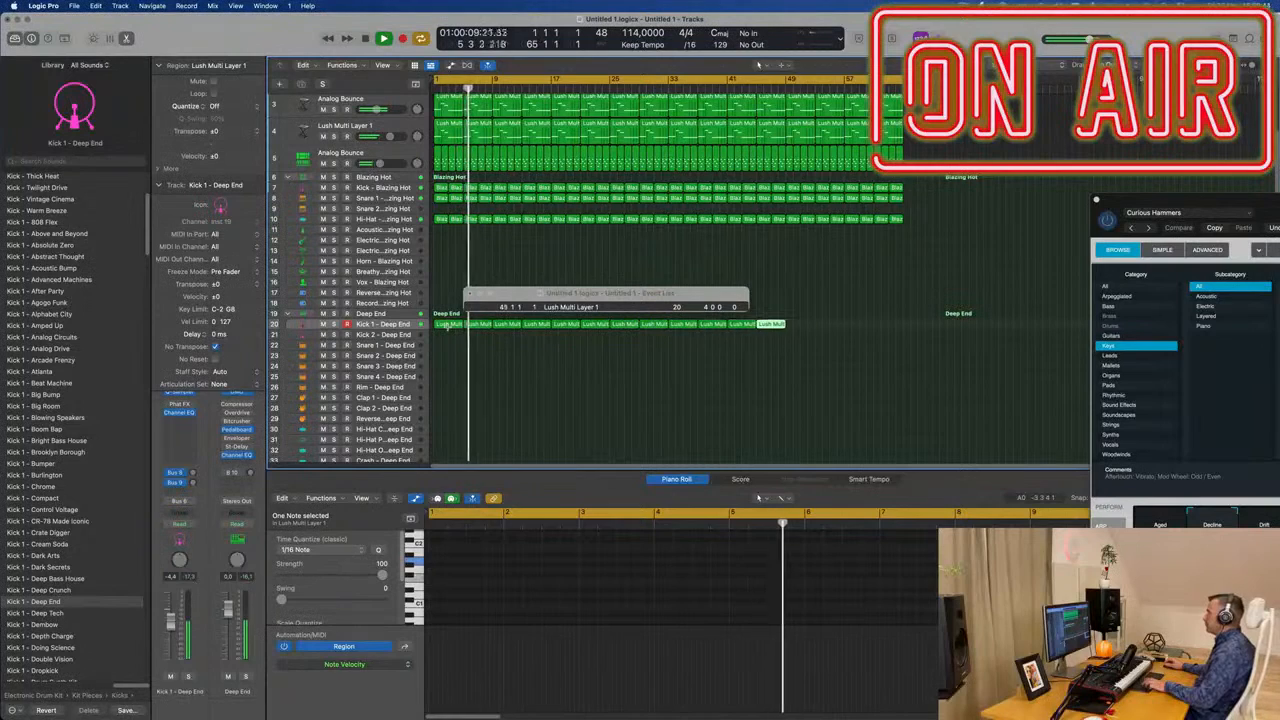
click(497, 281)
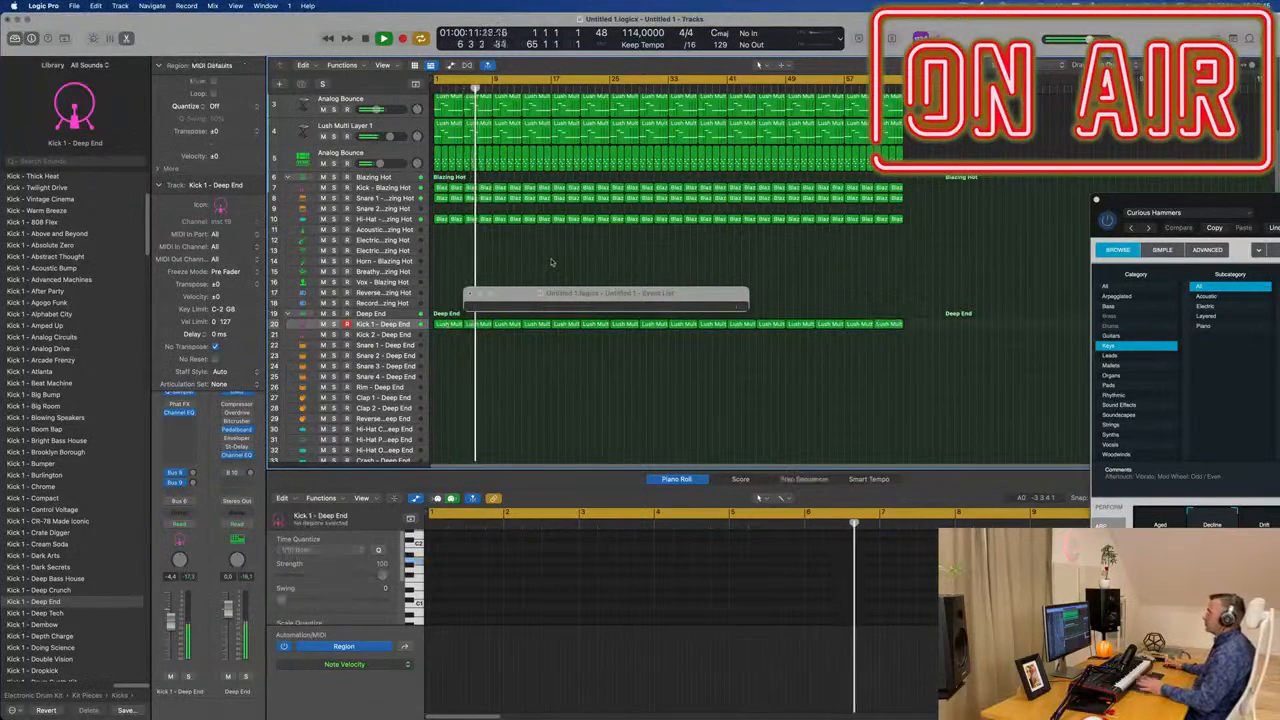
- Duplicate the Lush Multi Layer 1 track and copy its first region onto the new track at bar 1
scroll(480, 330, up, 2)
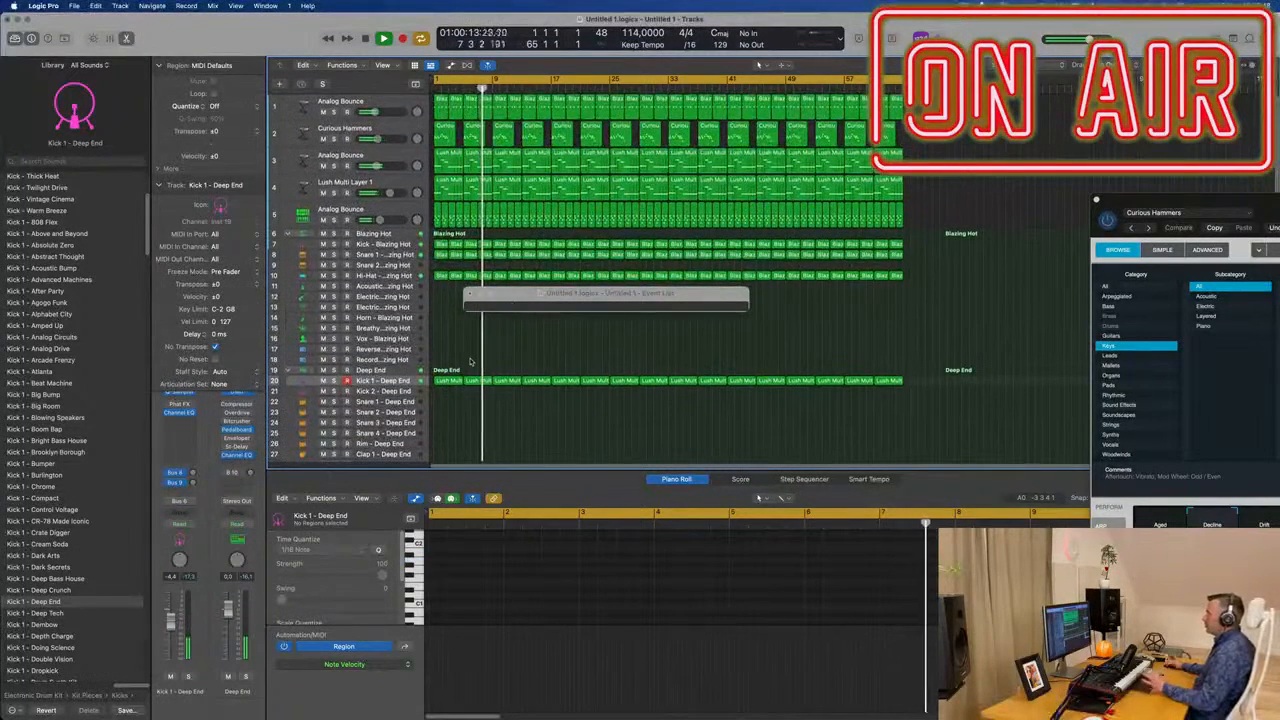
scroll(480, 365, up, 1)
scroll(480, 300, down, 1)
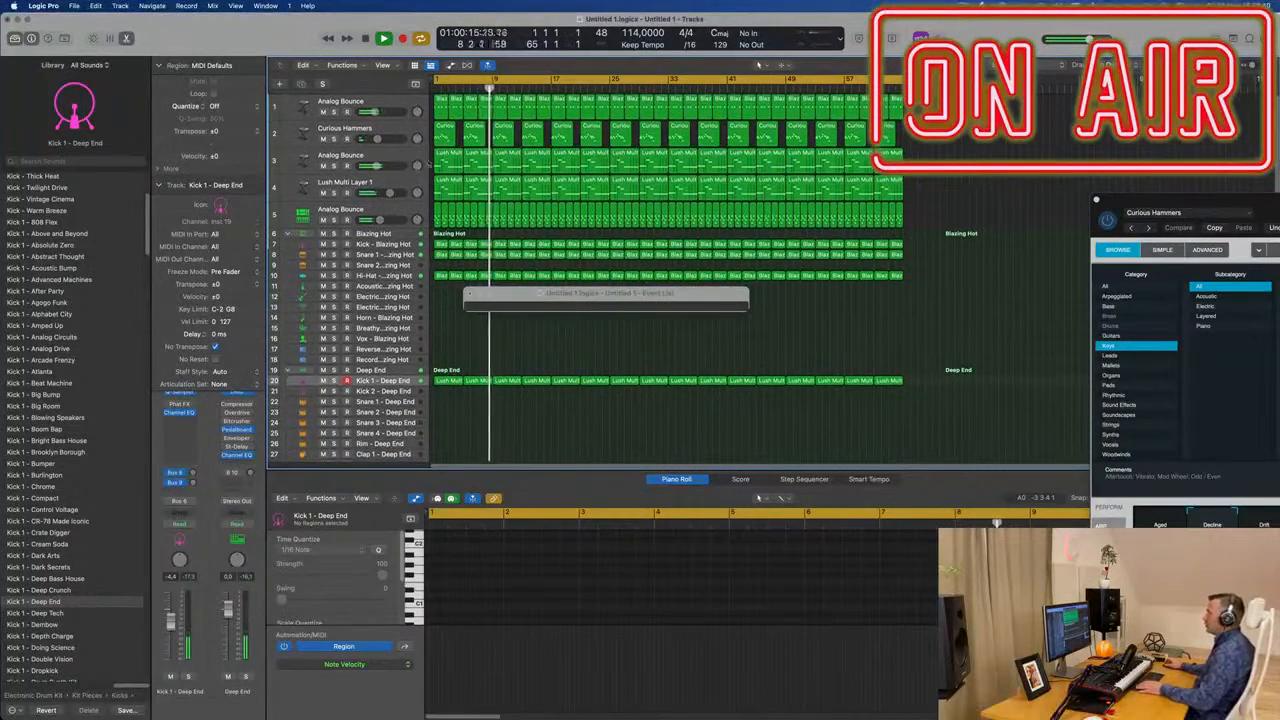
click(450, 178)
key(Return)
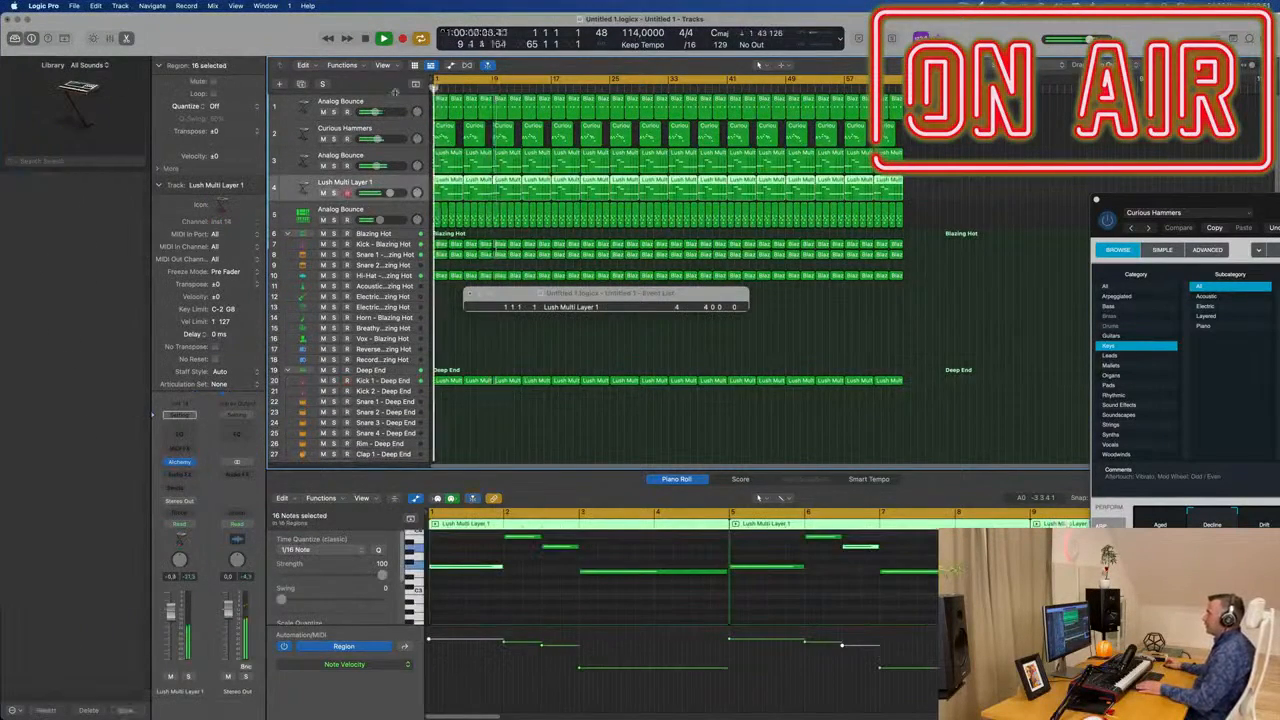
key(super+d)
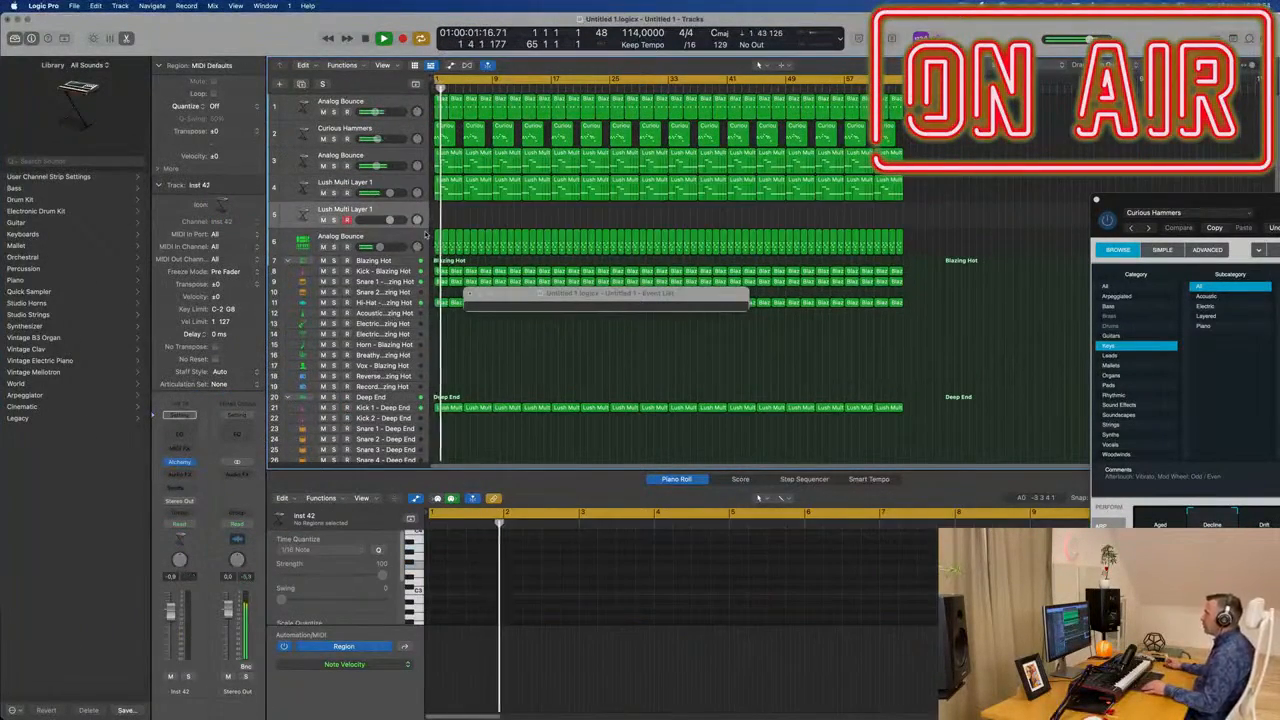
drag(448, 183, 452, 216)
key(space)
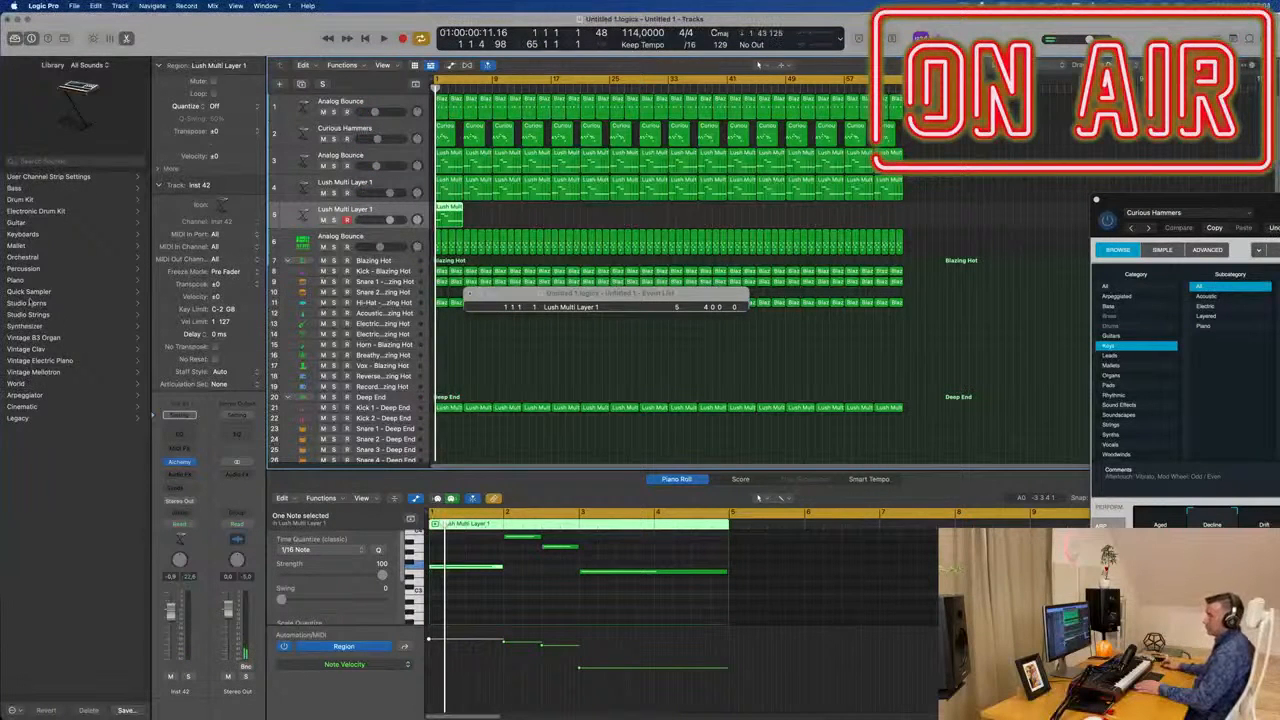
- Load the orchestral brass patch French Horn Solo on the duplicated track and play it with the arrangement
click(19, 259)
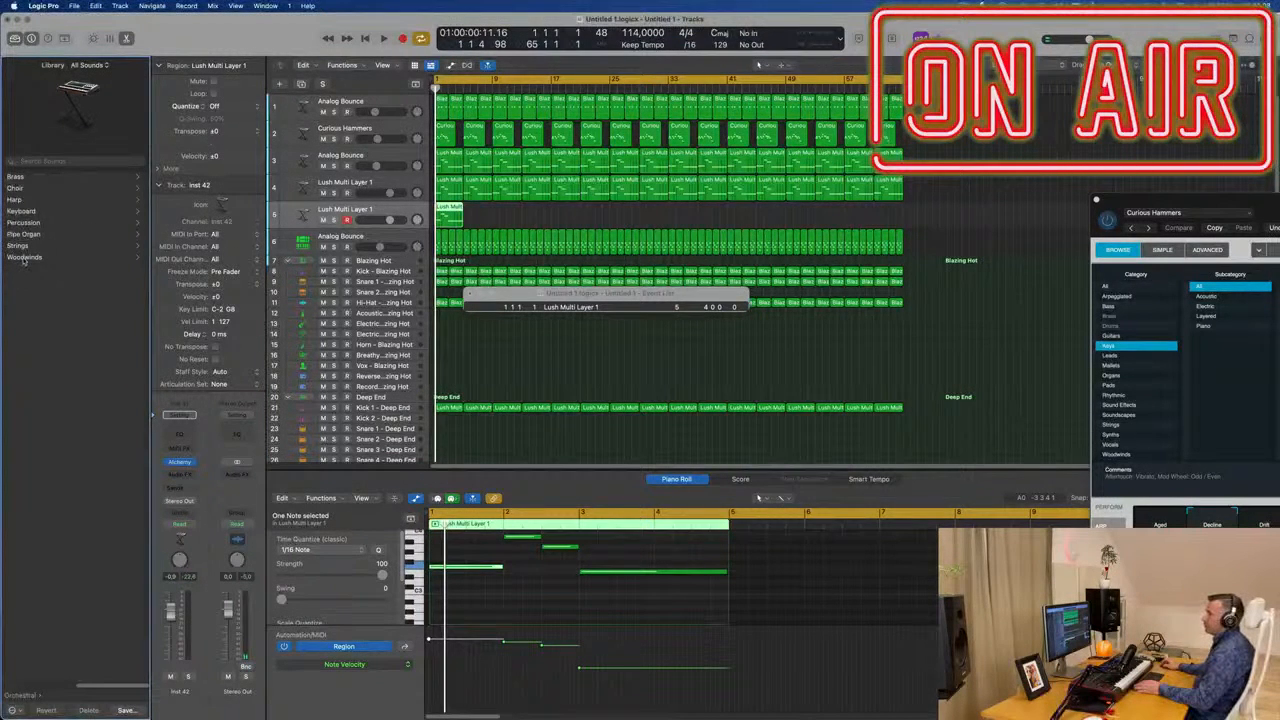
click(19, 177)
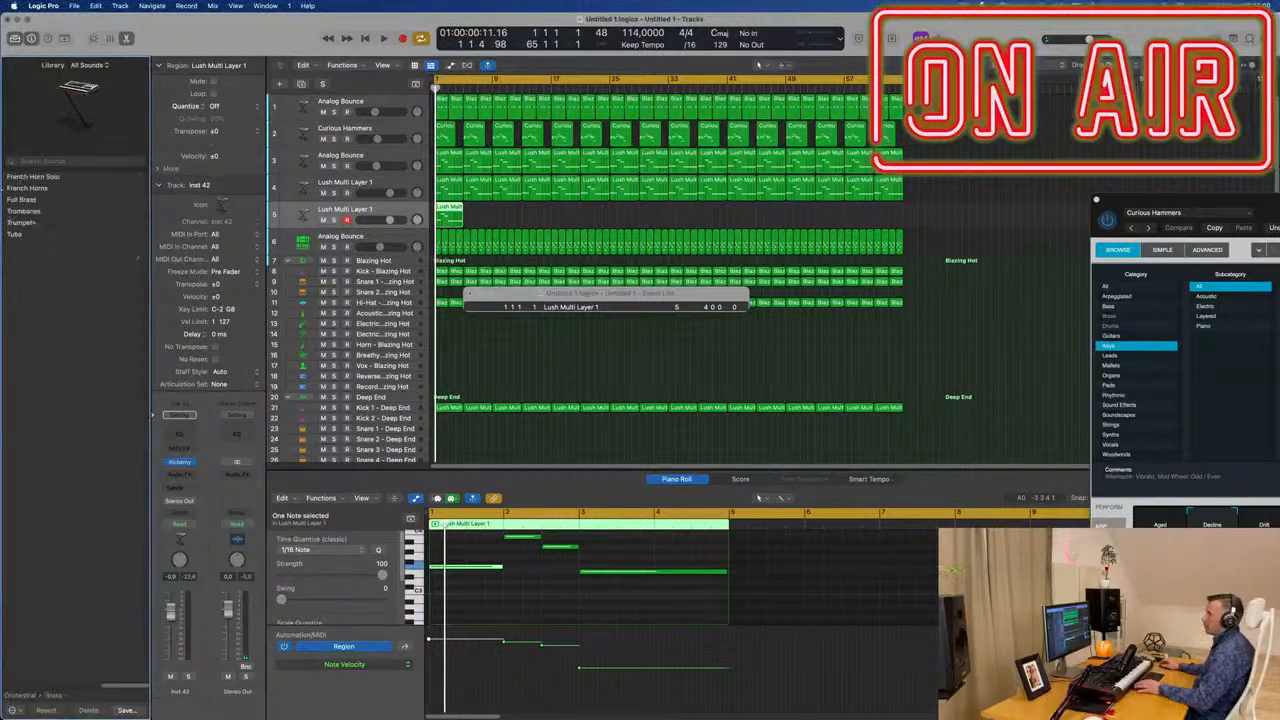
click(35, 177)
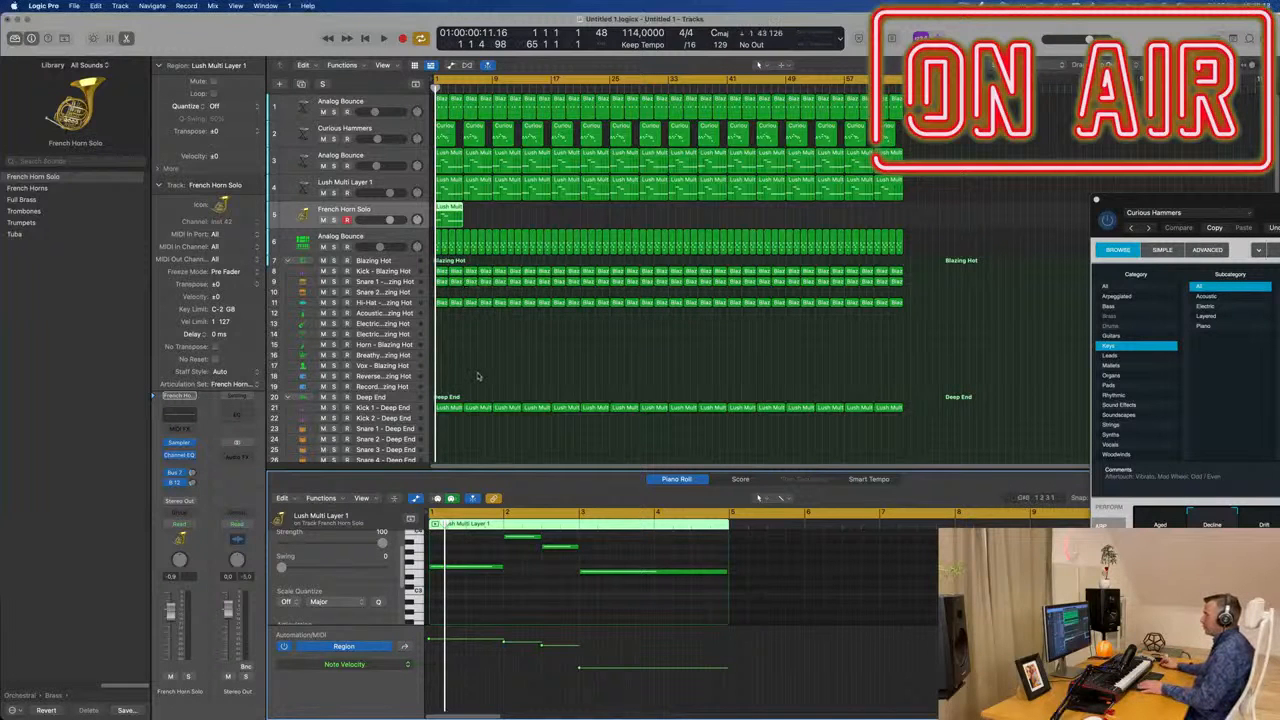
key(space)
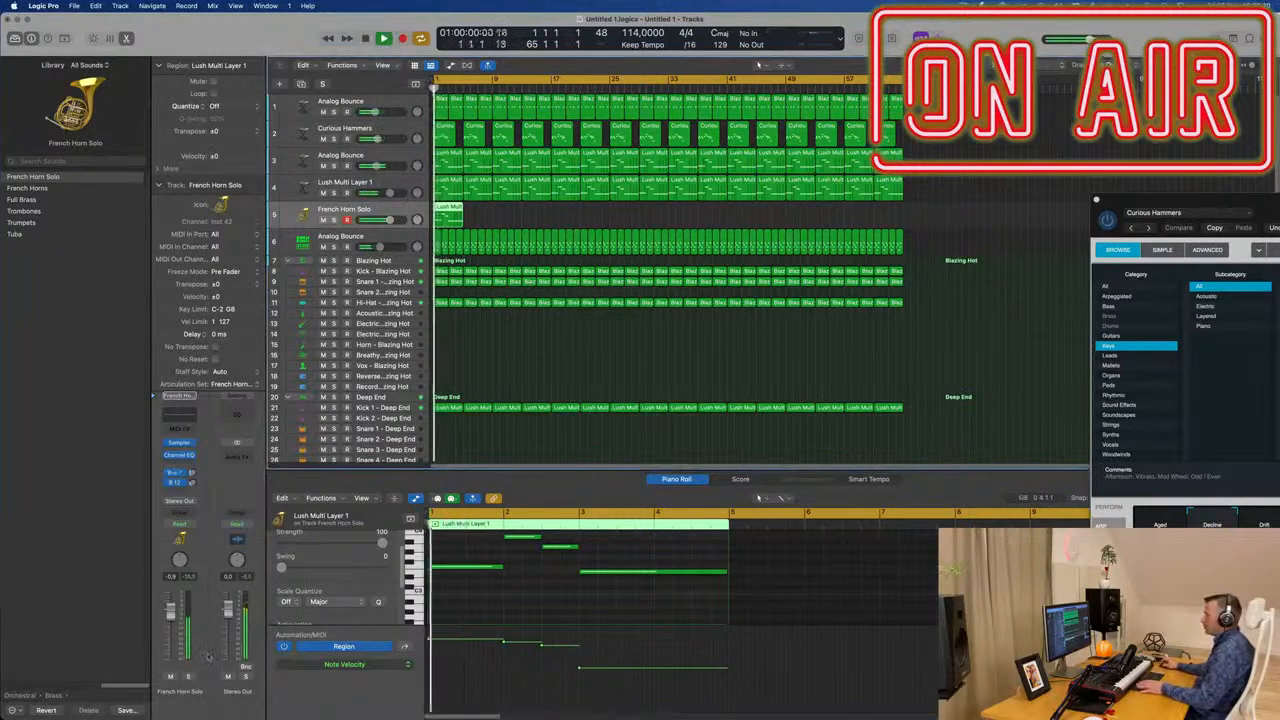
key(space)
- Try the French horn region's four notes an octave higher and lower the track's volume while playing
key(super+a)
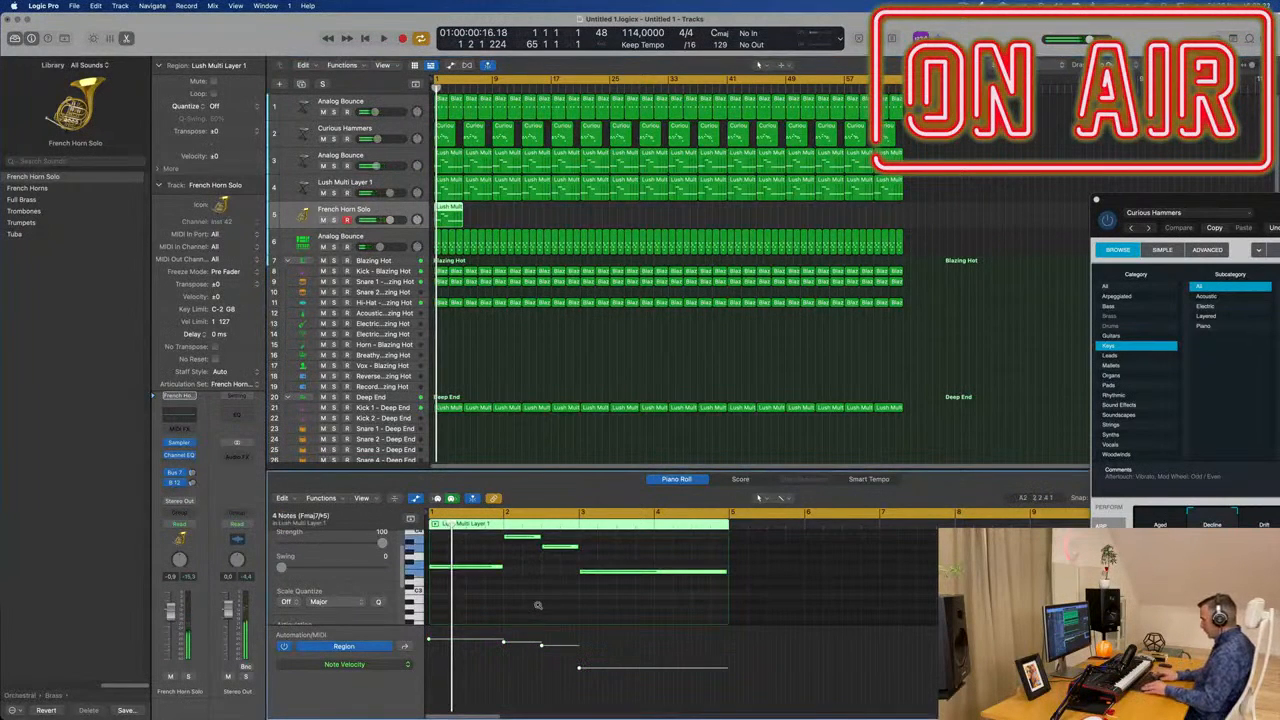
key(BackSpace)
key(space)
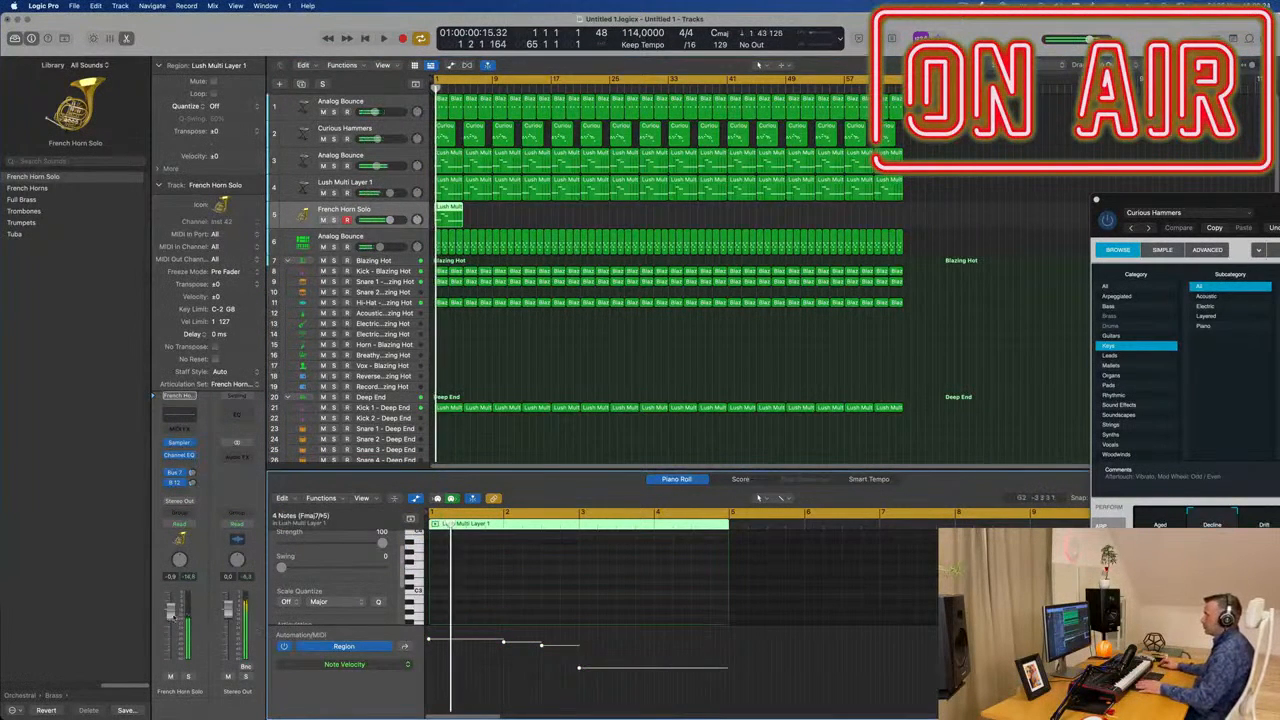
key(space)
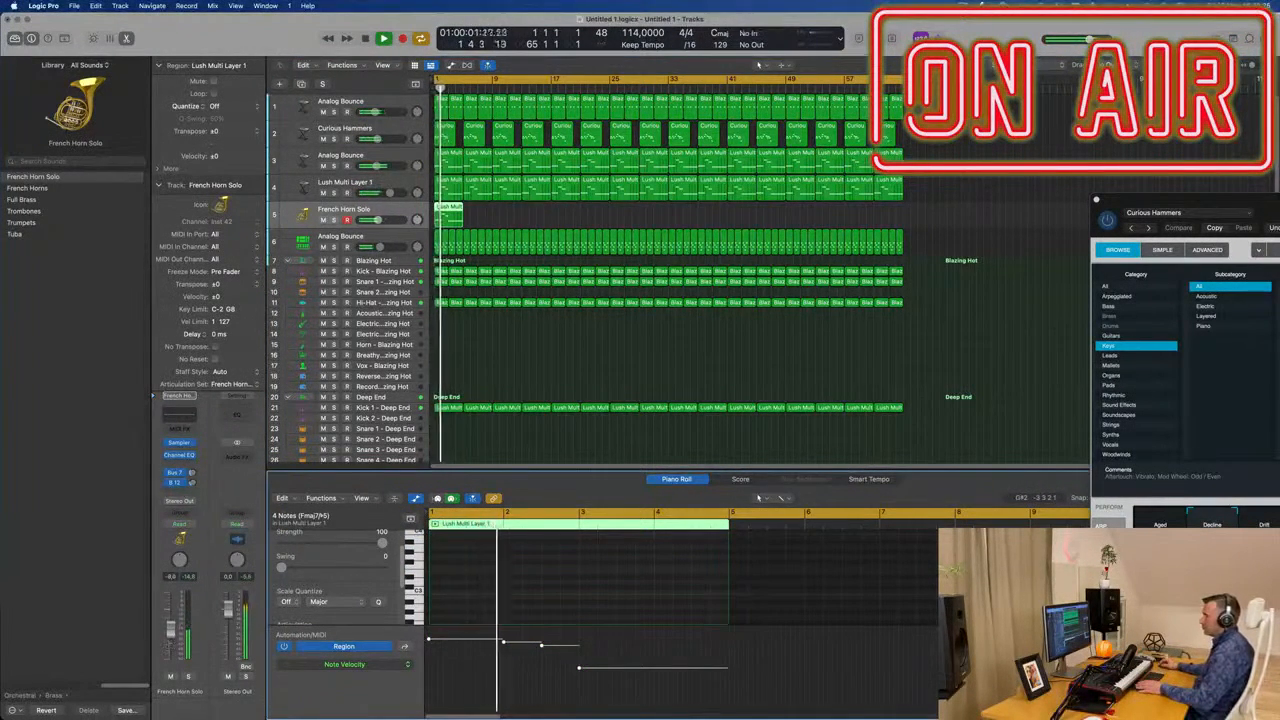
key(super+z)
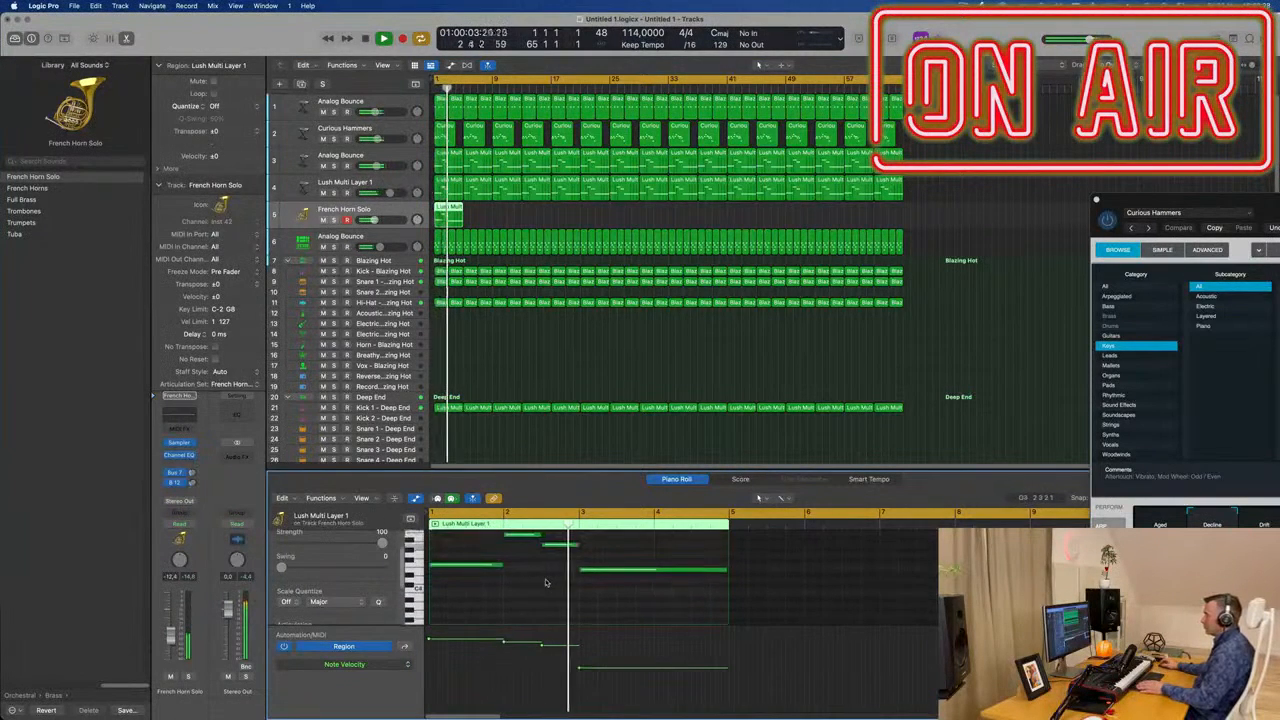
- Try the French horn region's four notes in lower octaves, playing the song from the start to compare
key(super+a)
key(shift+alt+Down)
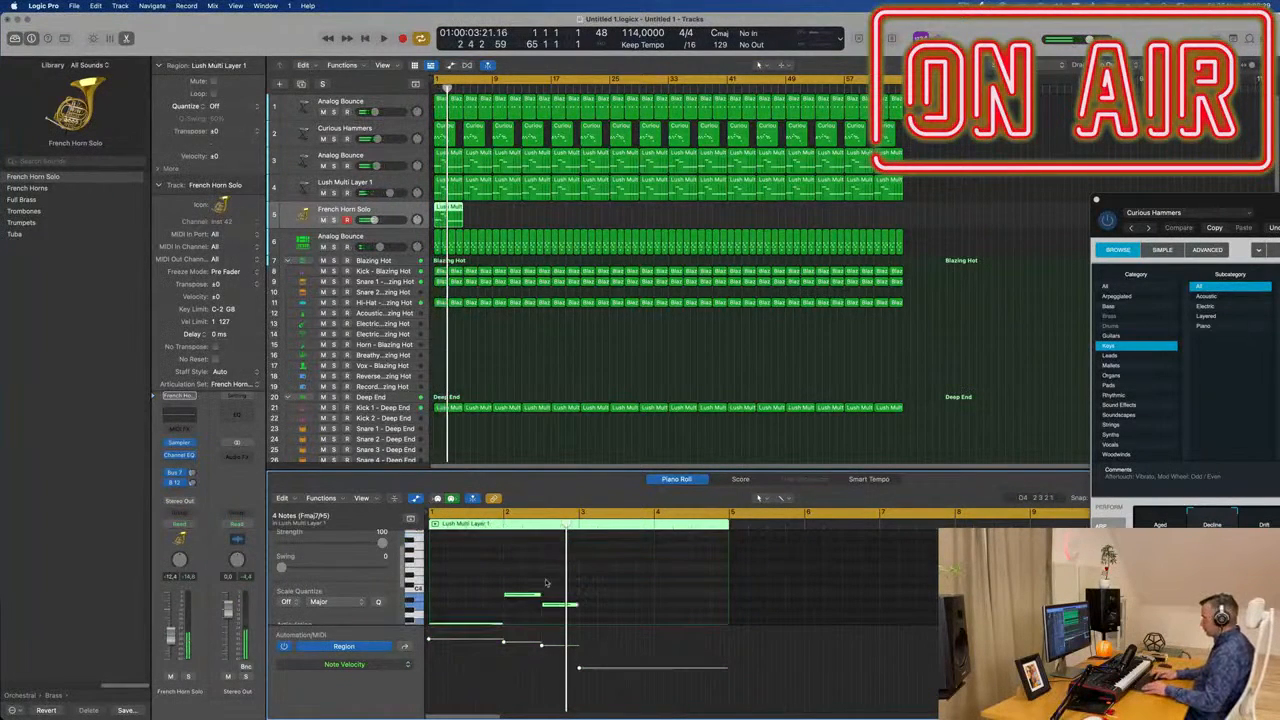
key(Return)
key(space)
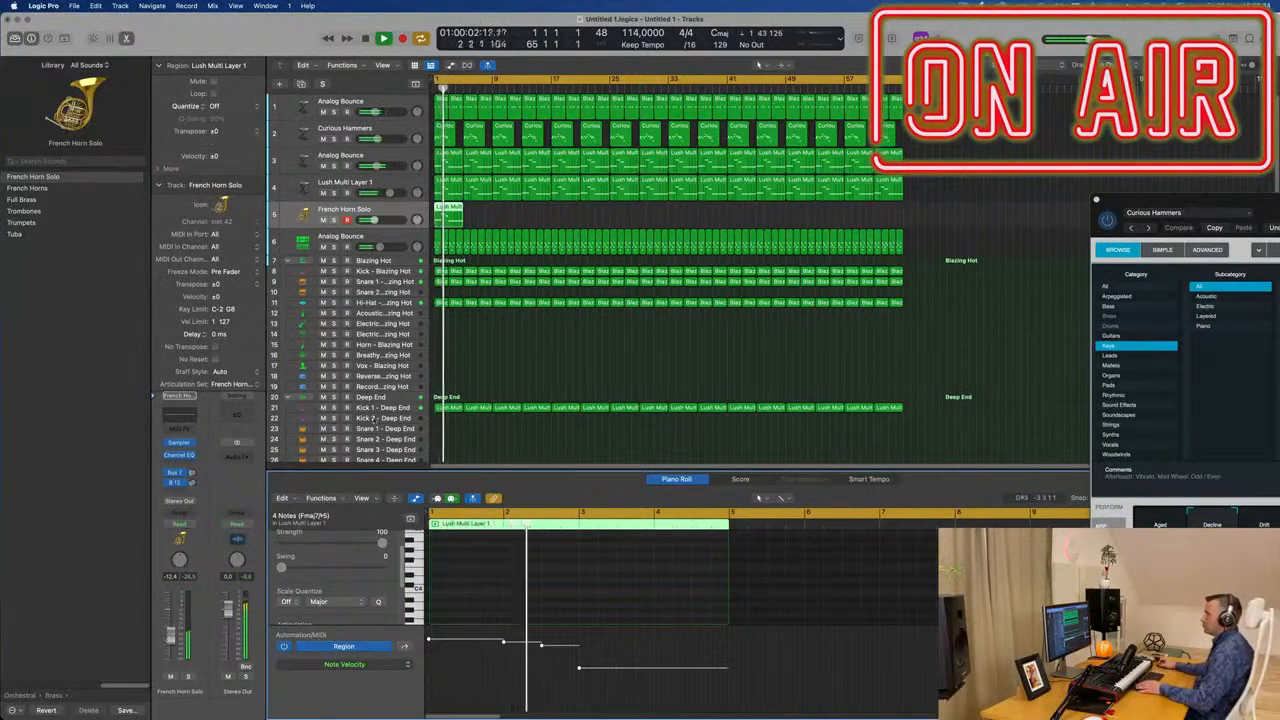
key(space)
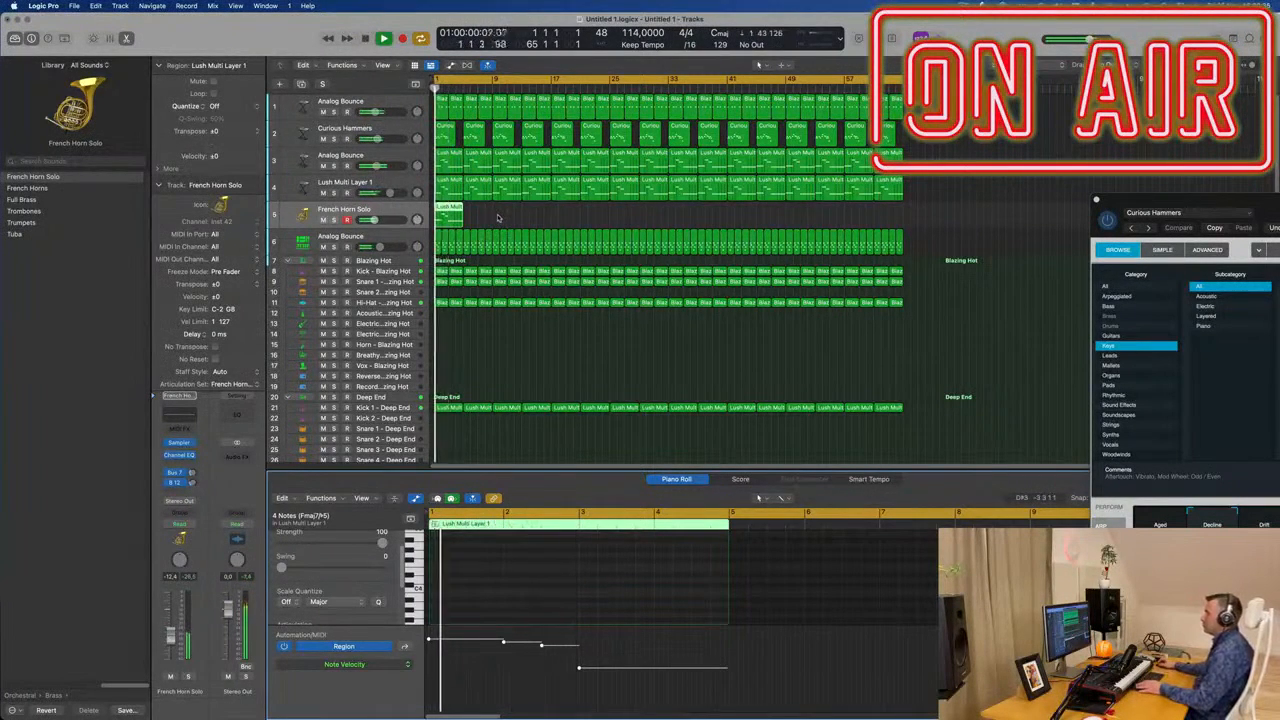
scroll(531, 570, down, 5)
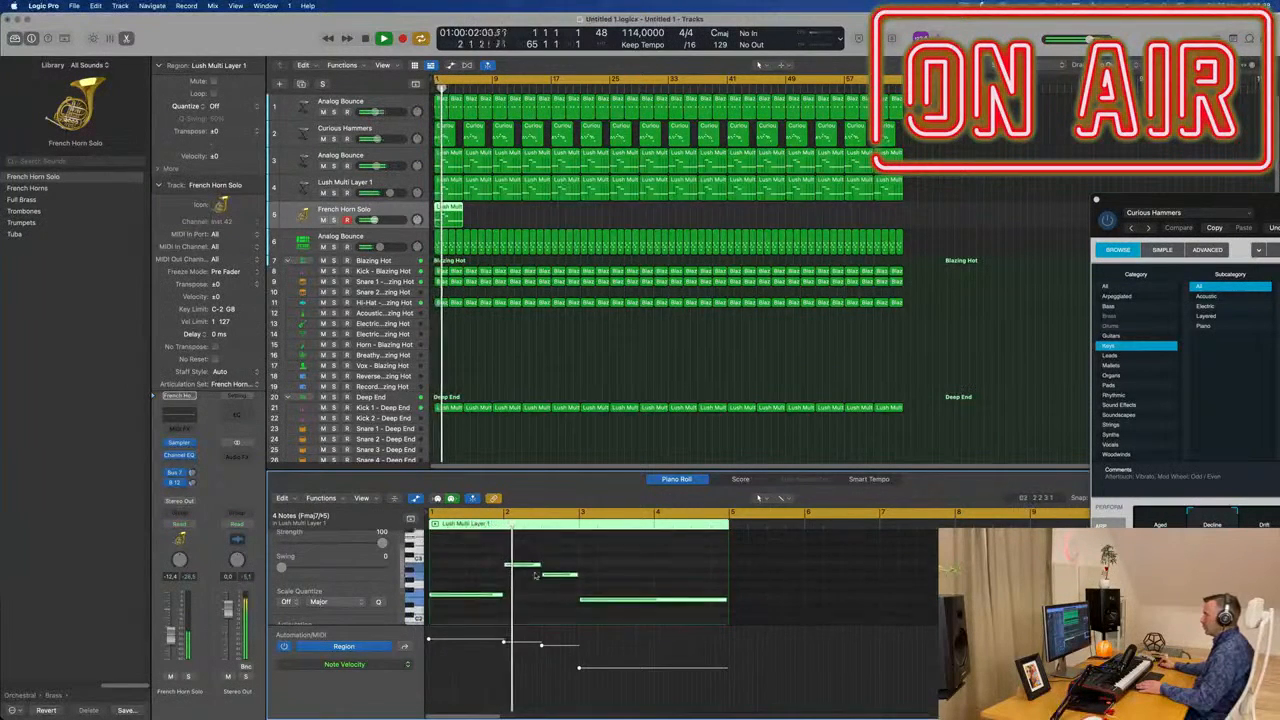
key(super+a)
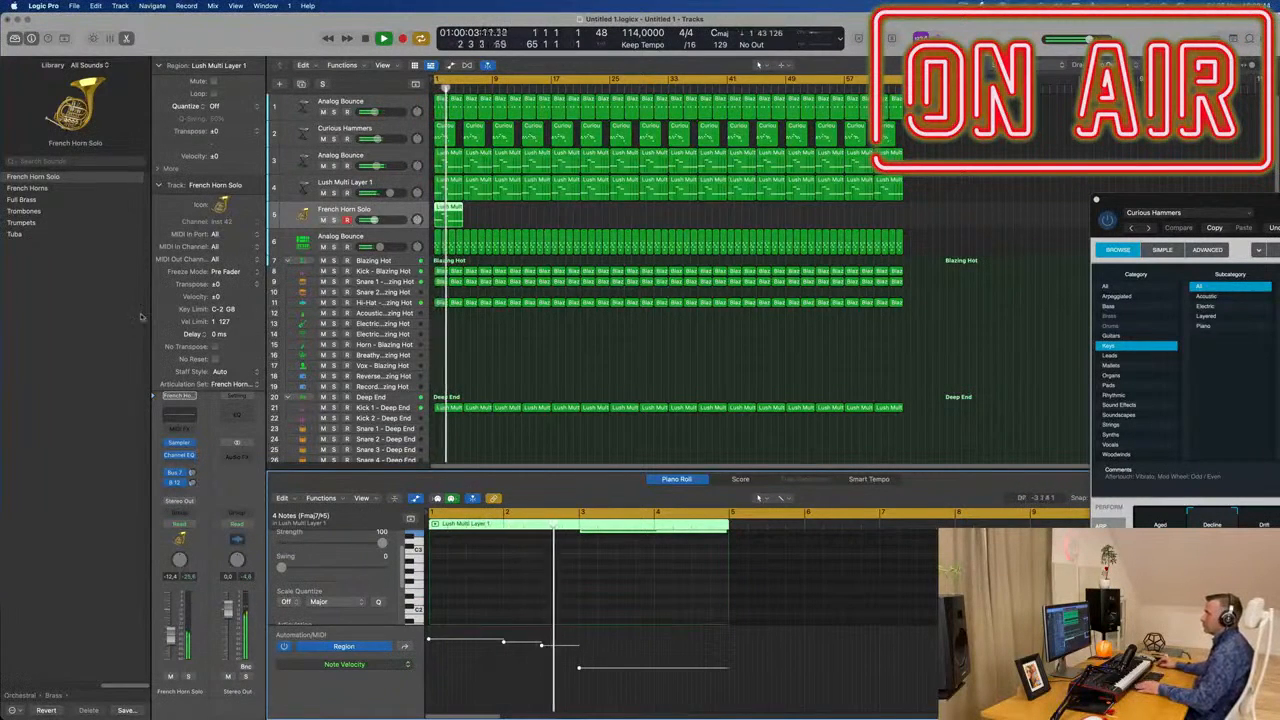
- Change the French horn track to the Full Brass patch, lower its volume to about -16.8 dB and play from the start
click(22, 200)
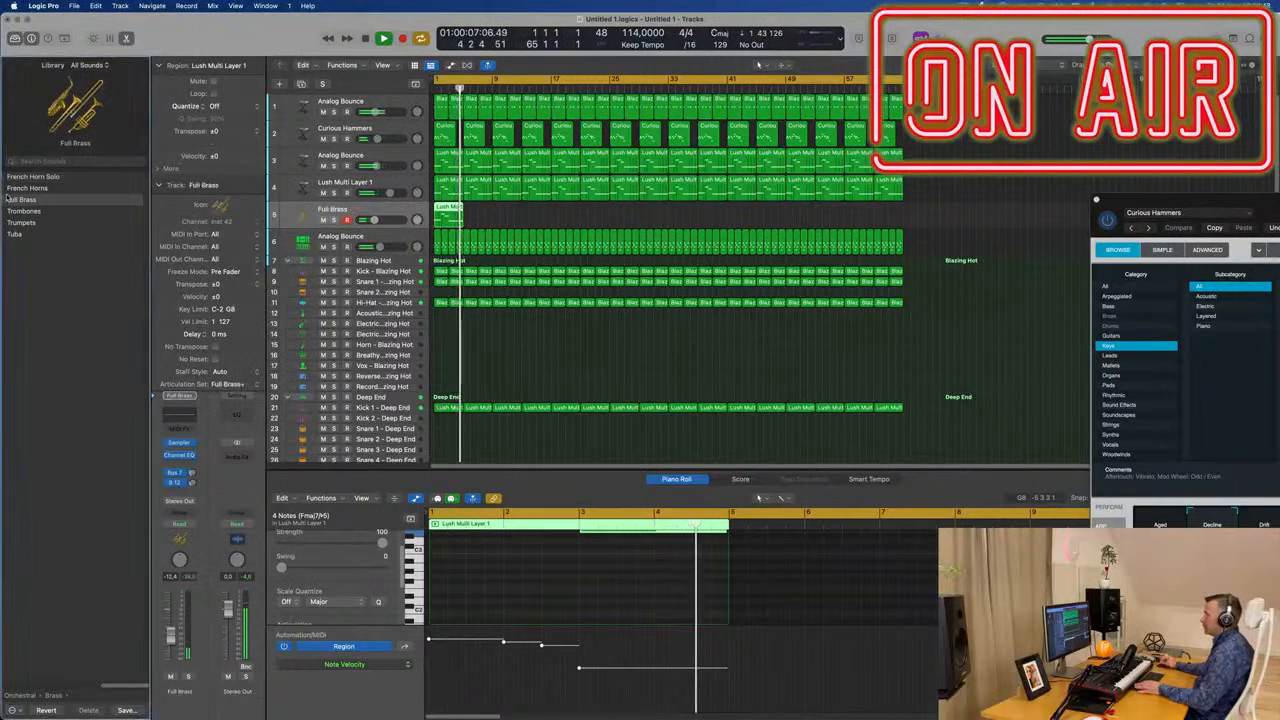
key(Return)
key(space)
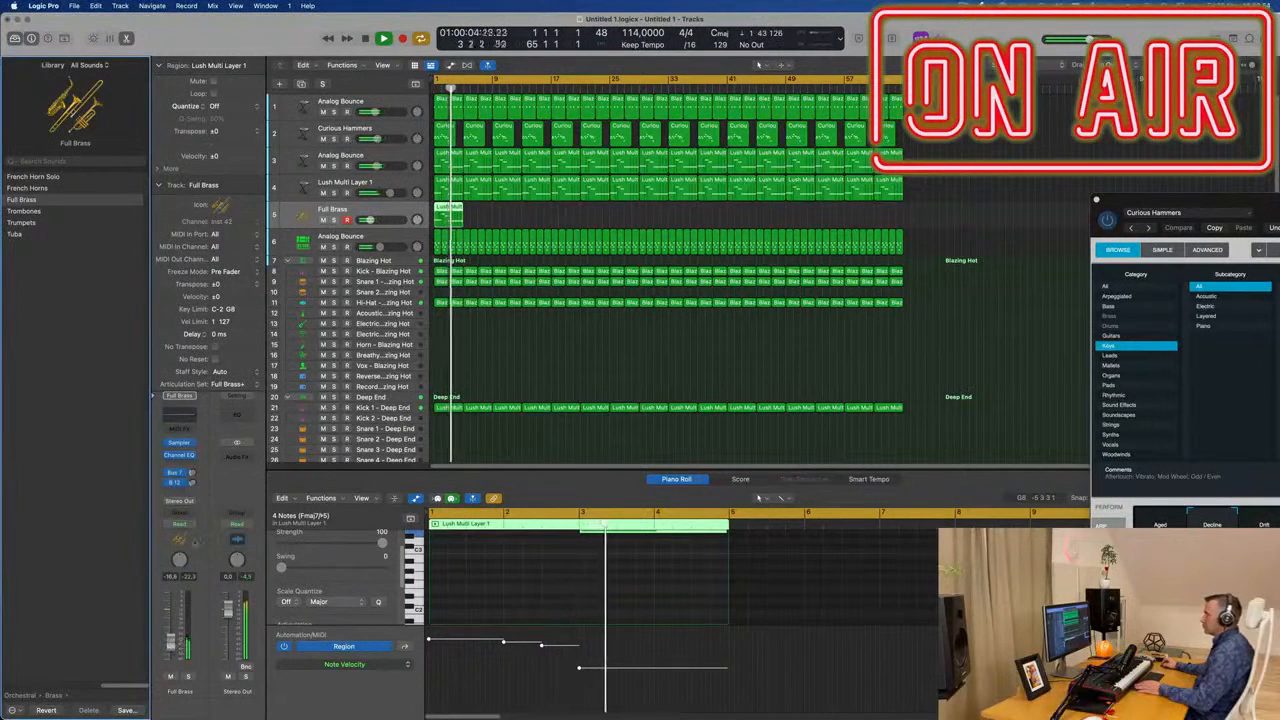
key(Return)
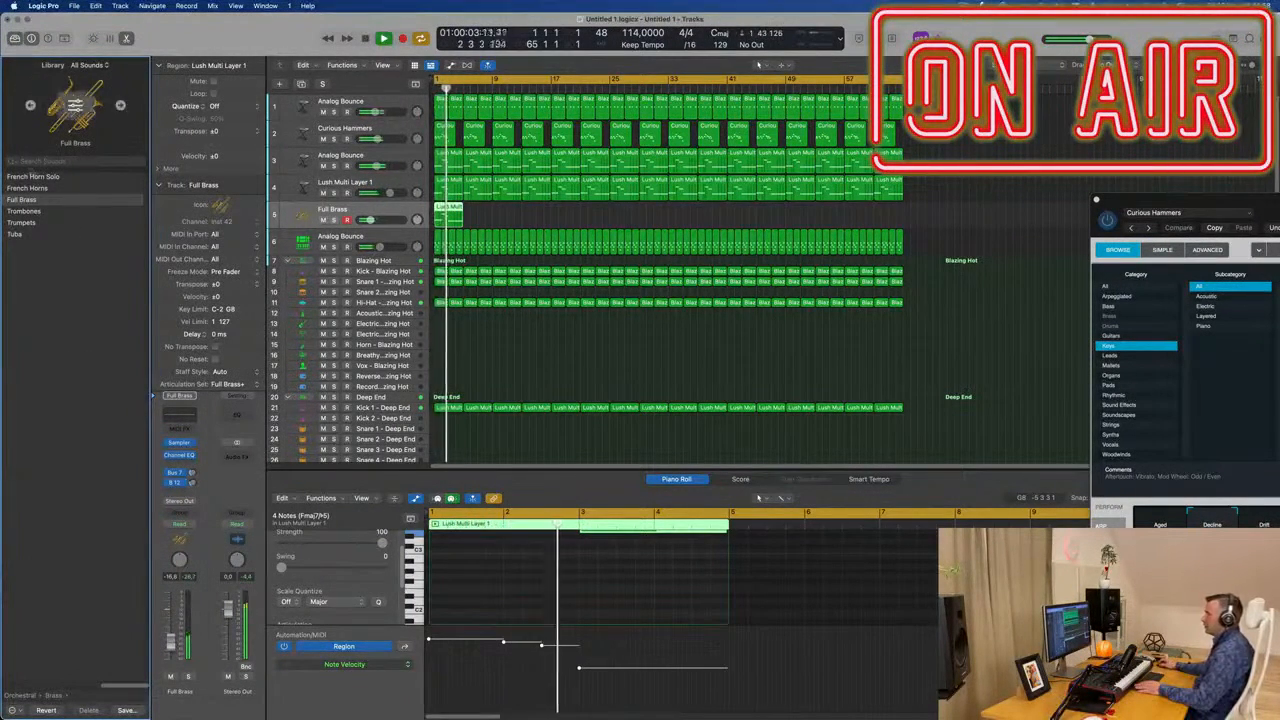
- Replace the Full Brass patch with Full Strings from the orchestral strings sounds
click(30, 104)
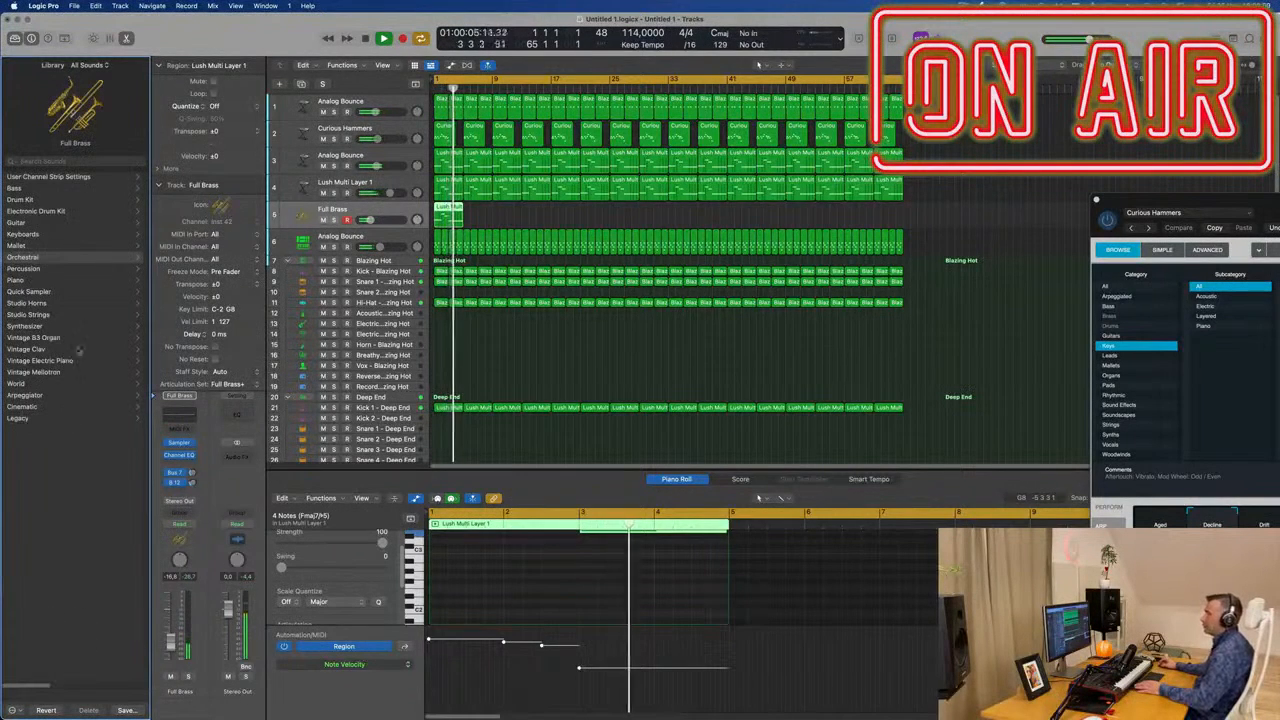
click(24, 257)
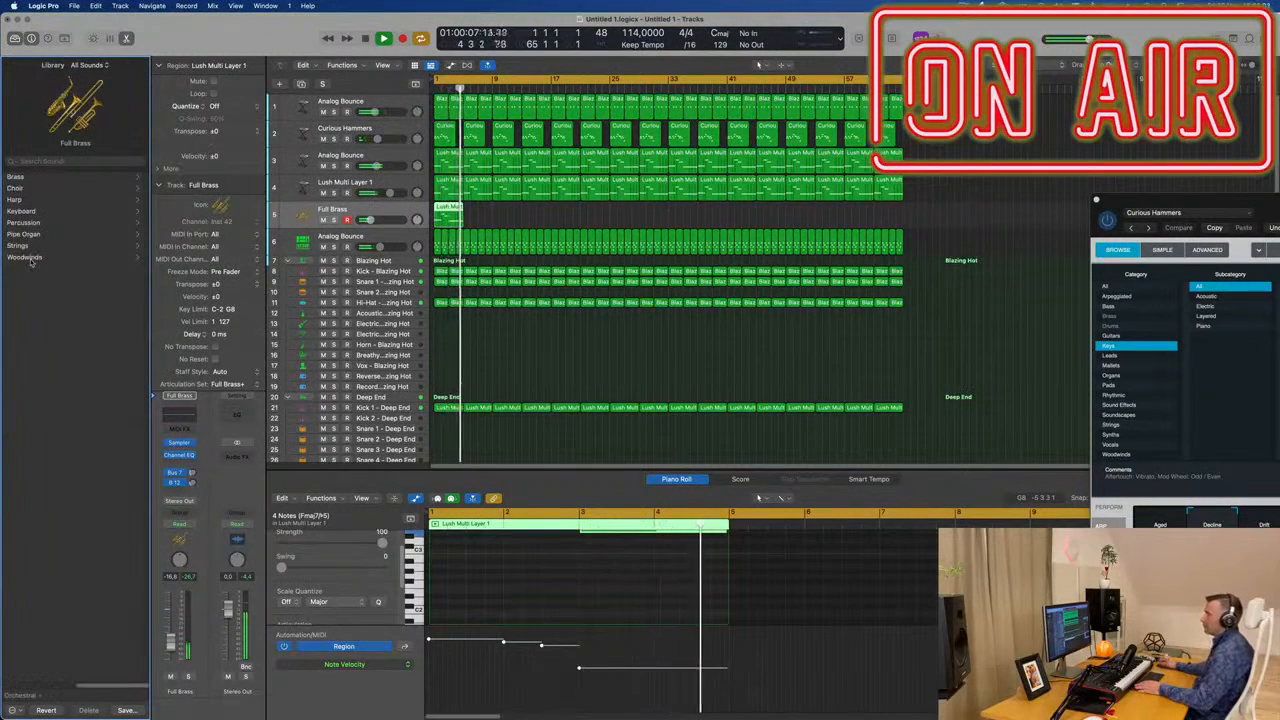
click(20, 245)
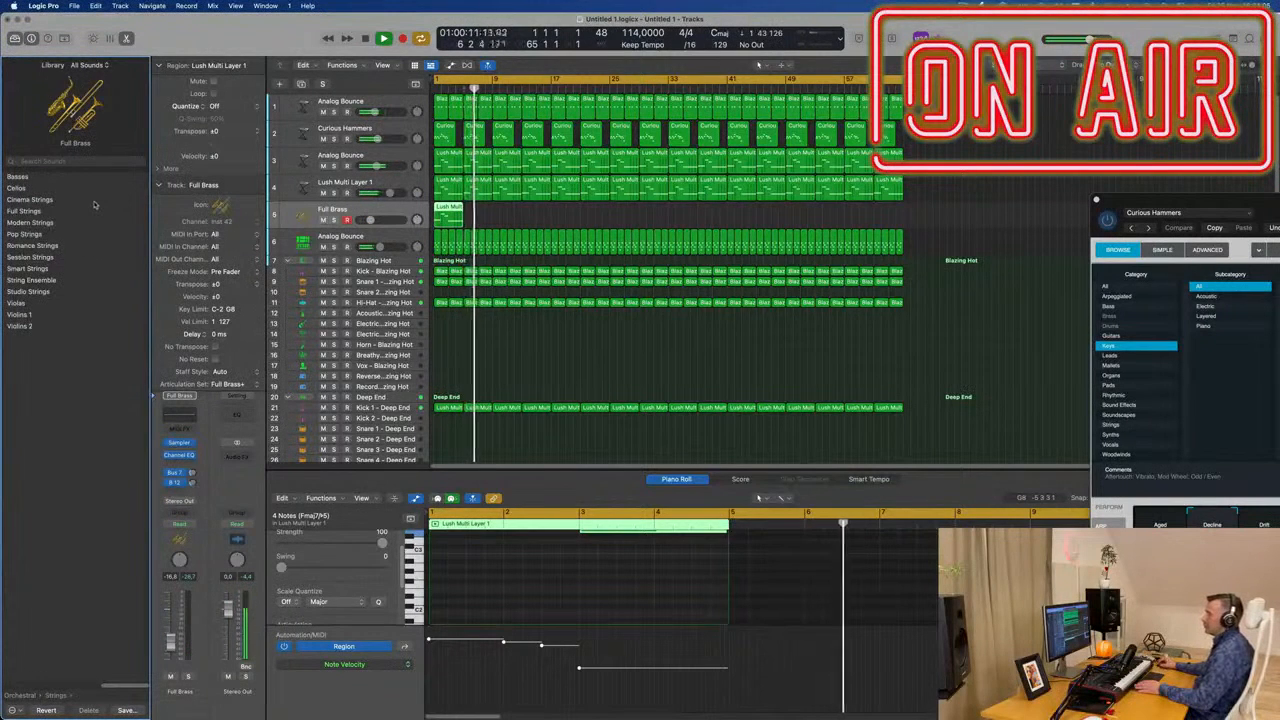
click(24, 211)
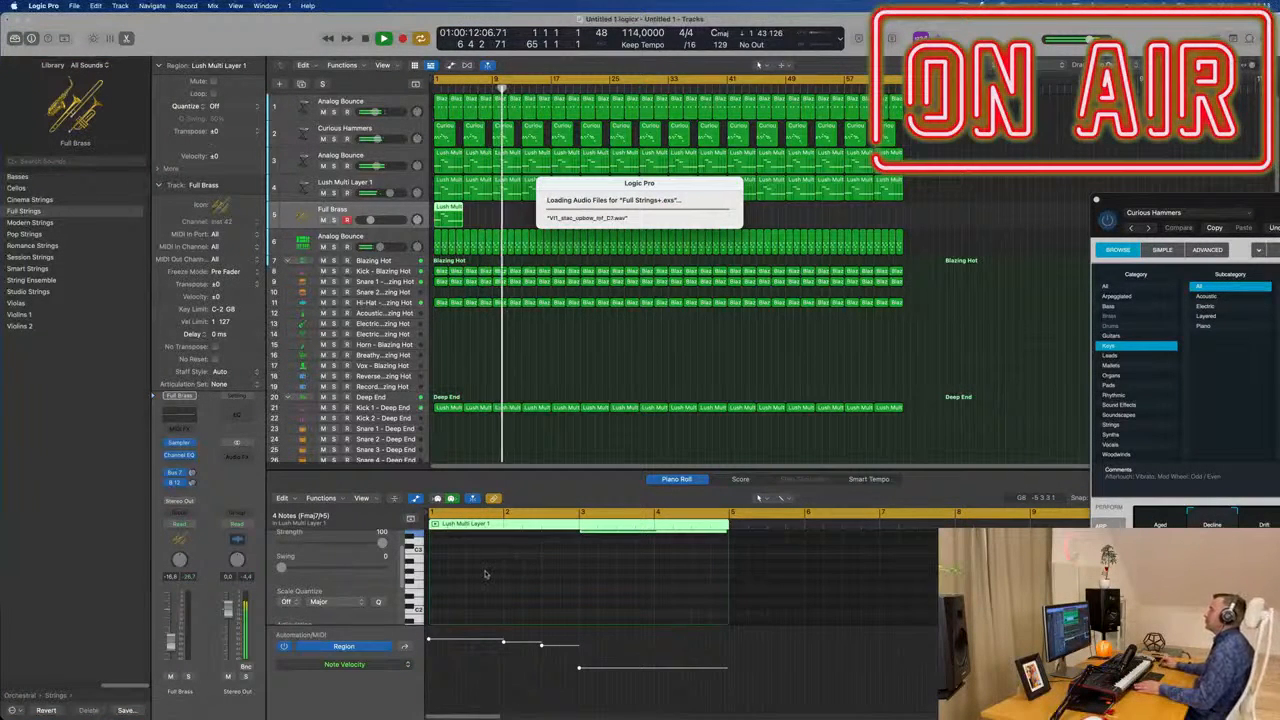
- Transpose the Full Strings region's notes up to the octave above C3 and repeat the region through bar 64
key(Return)
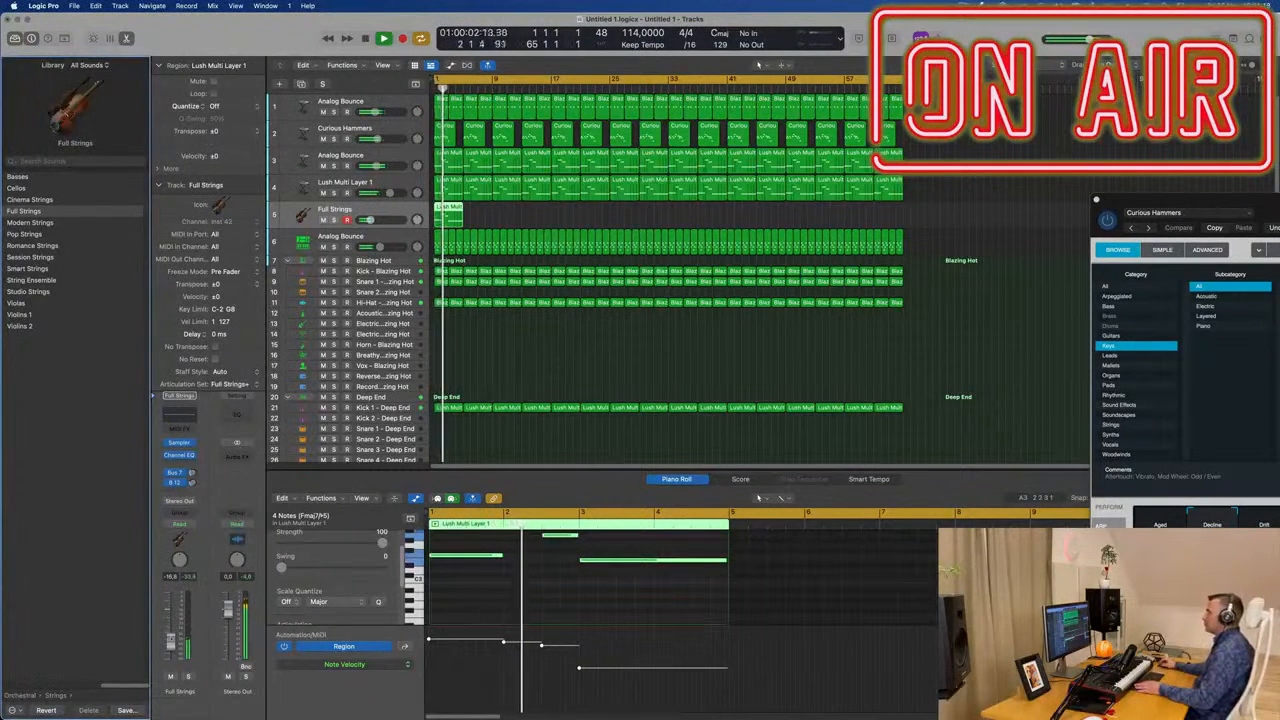
click(549, 591)
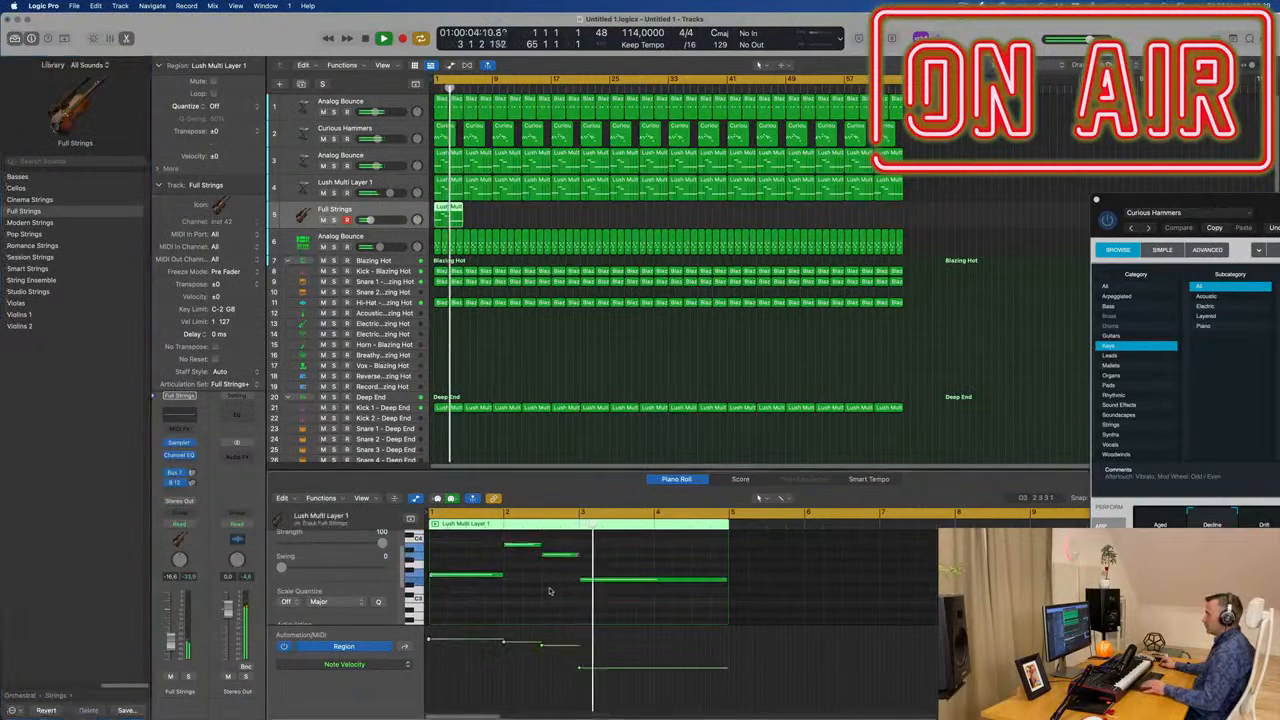
key(space)
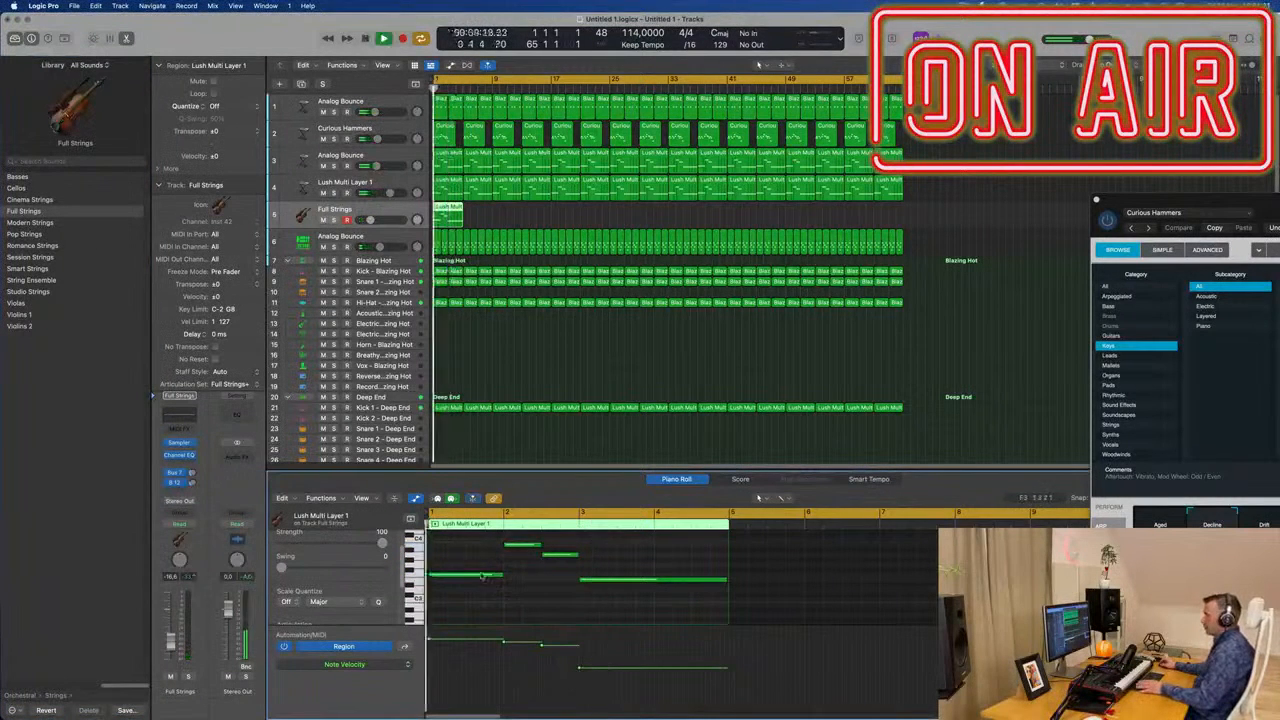
drag(457, 217, 903, 214)
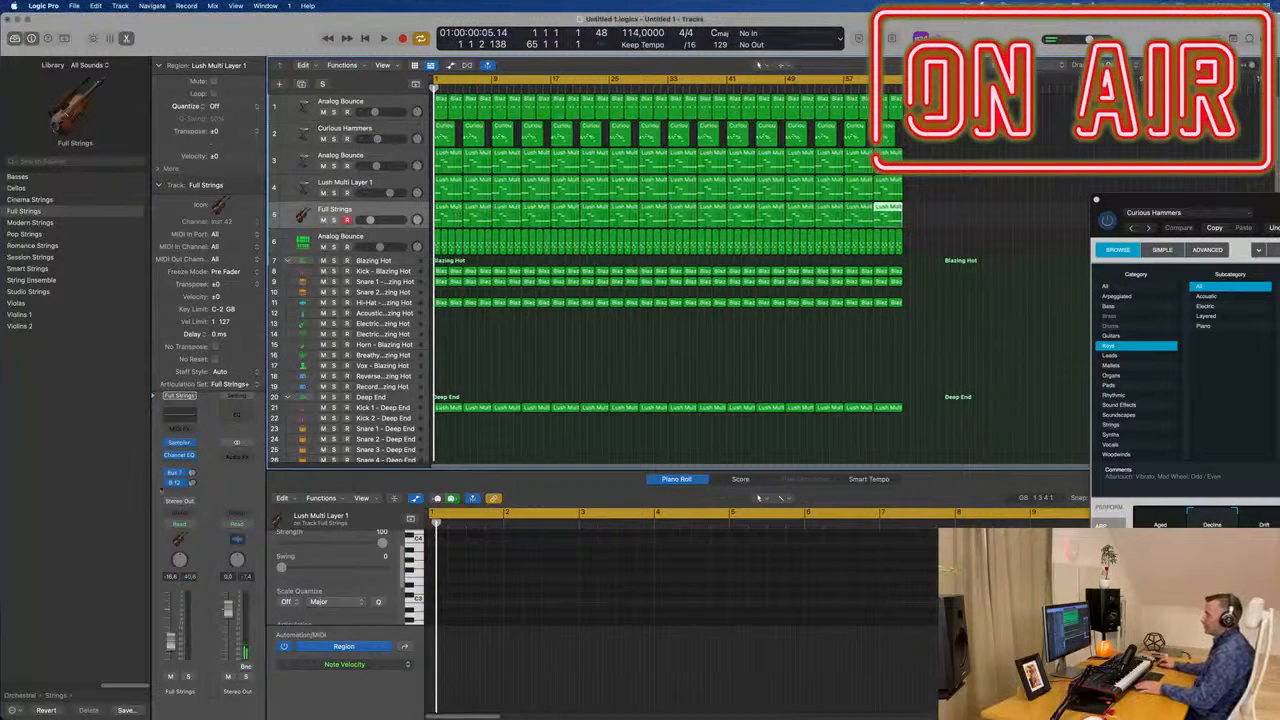
- Insert the Chord Trigger MIDI effect on the Full Strings track and move its window clear of the upper tracks
click(187, 430)
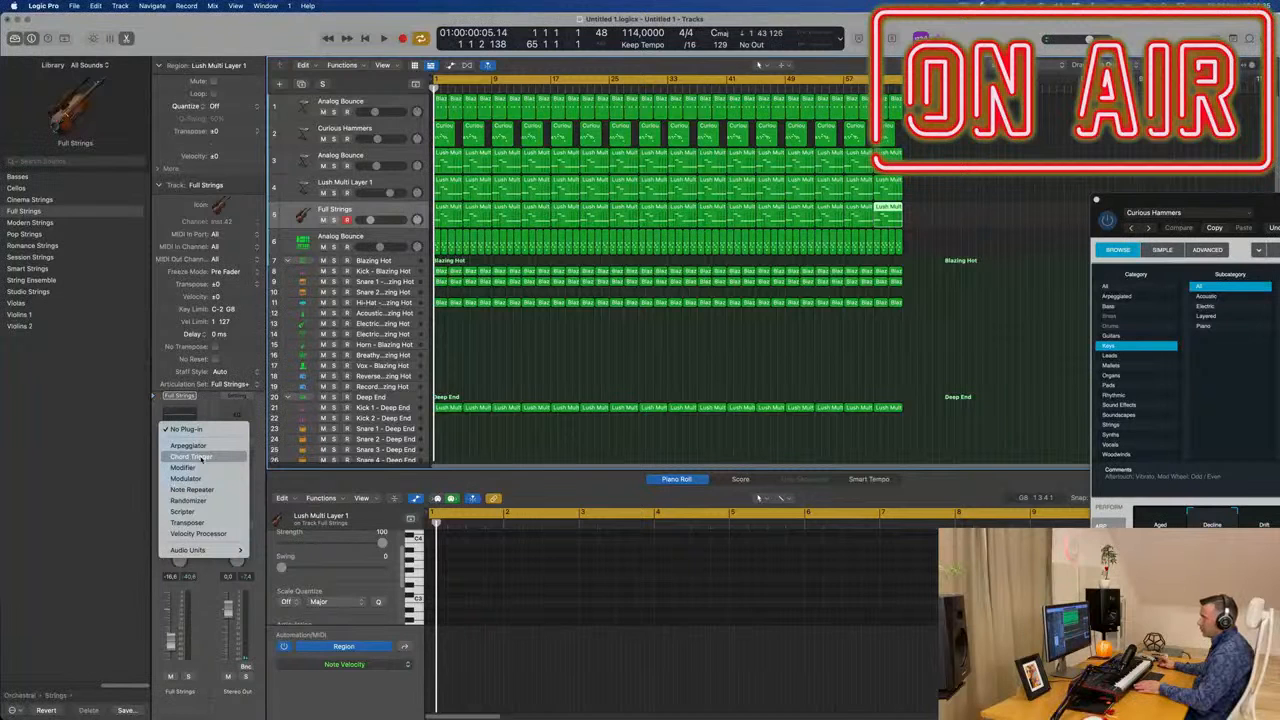
click(200, 457)
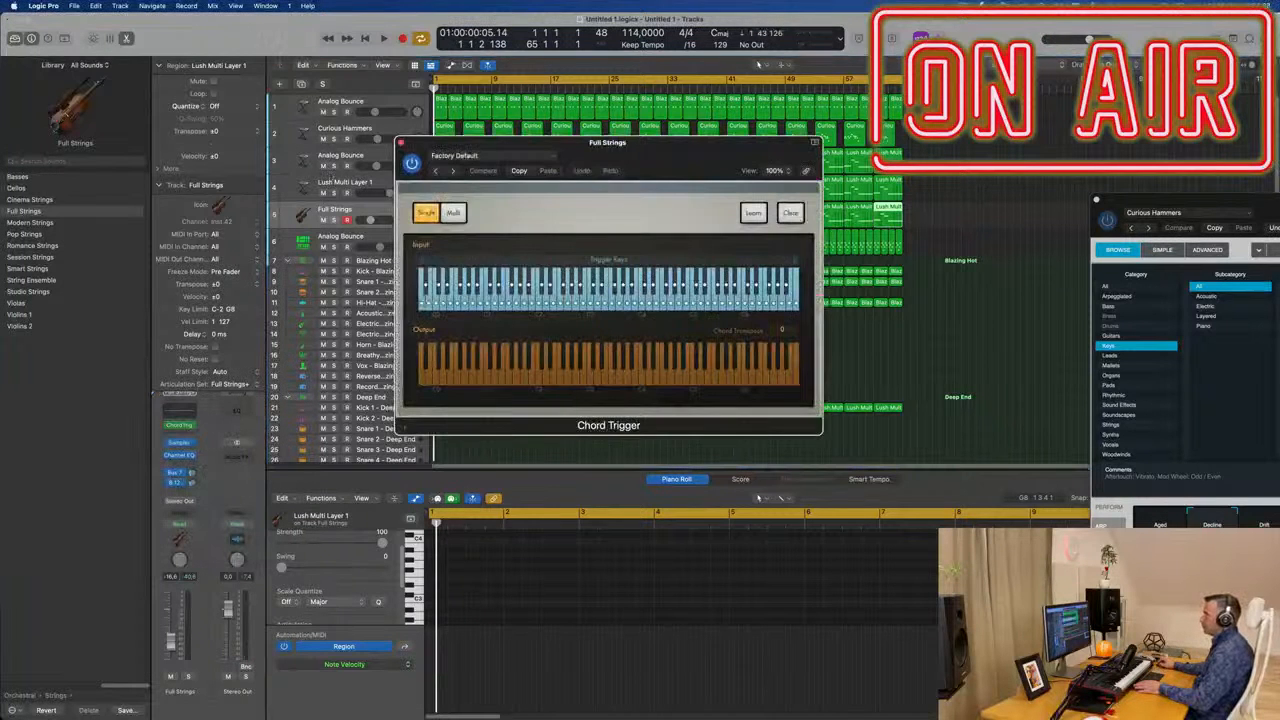
key(space)
drag(655, 152, 724, 233)
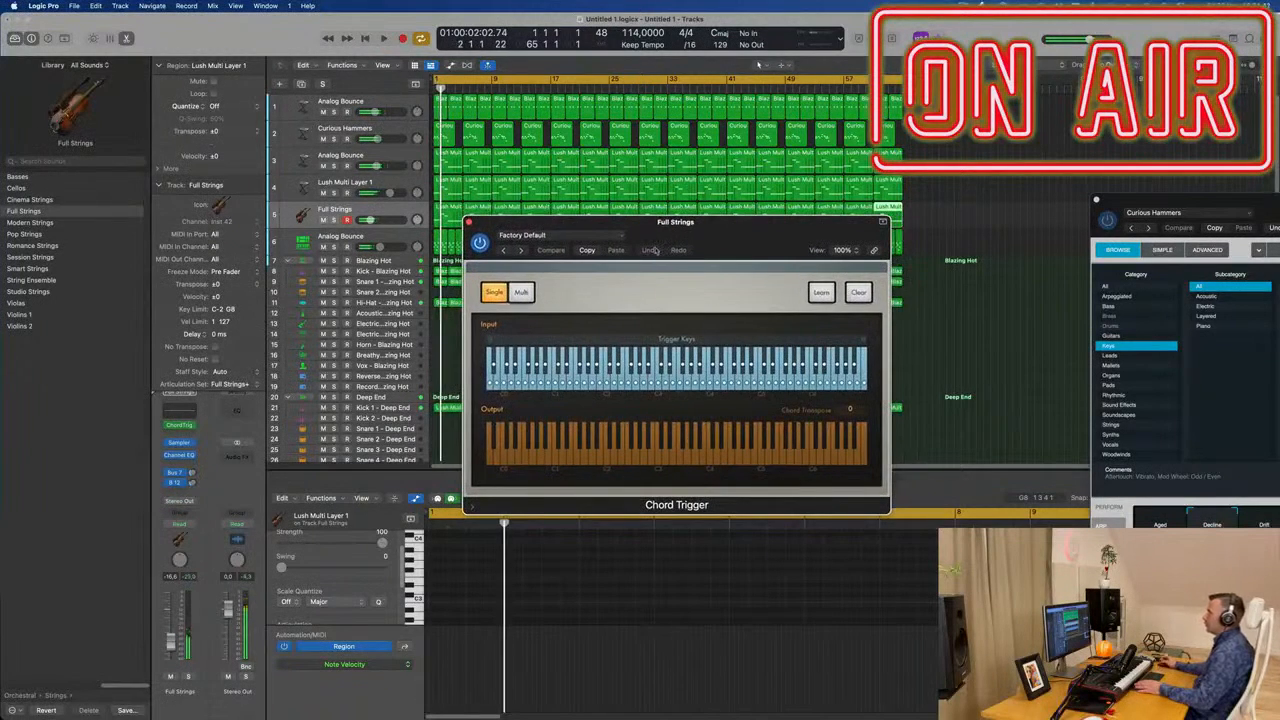
- Play the Full Strings track with Chord Trigger's Factory Default chords, stop playback and reposition the plug-in window
key(space)
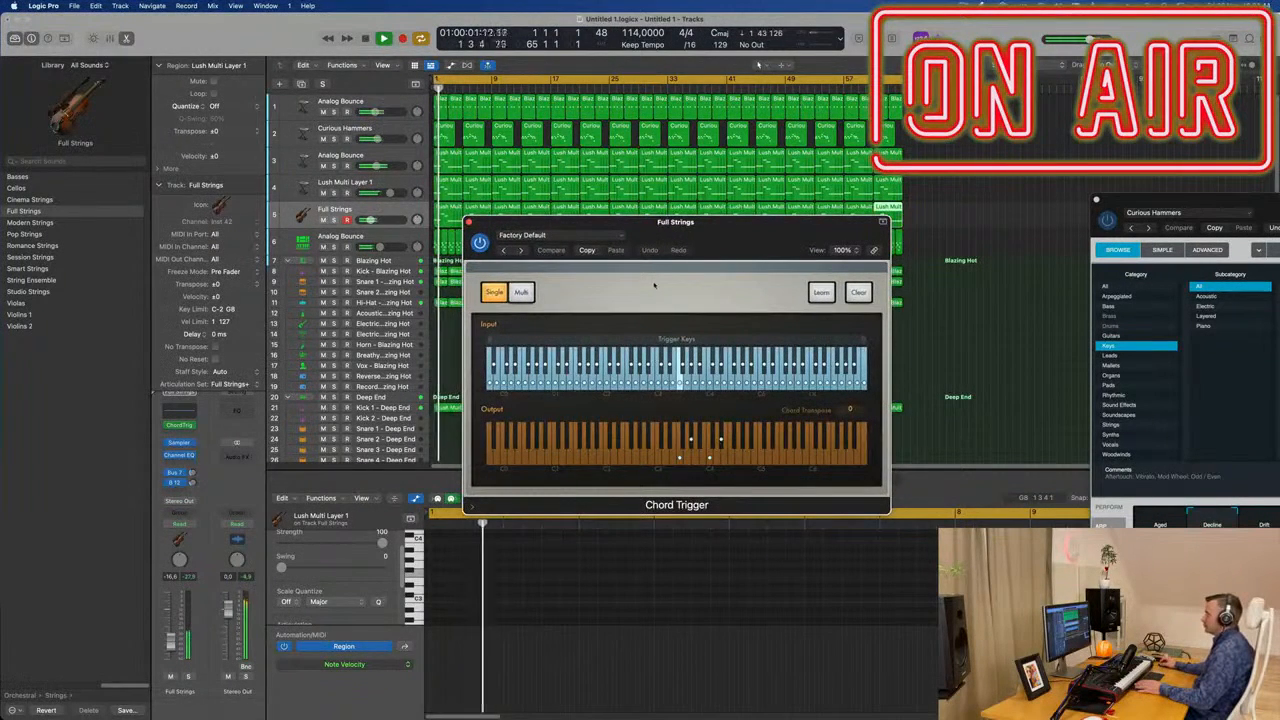
drag(754, 231, 719, 226)
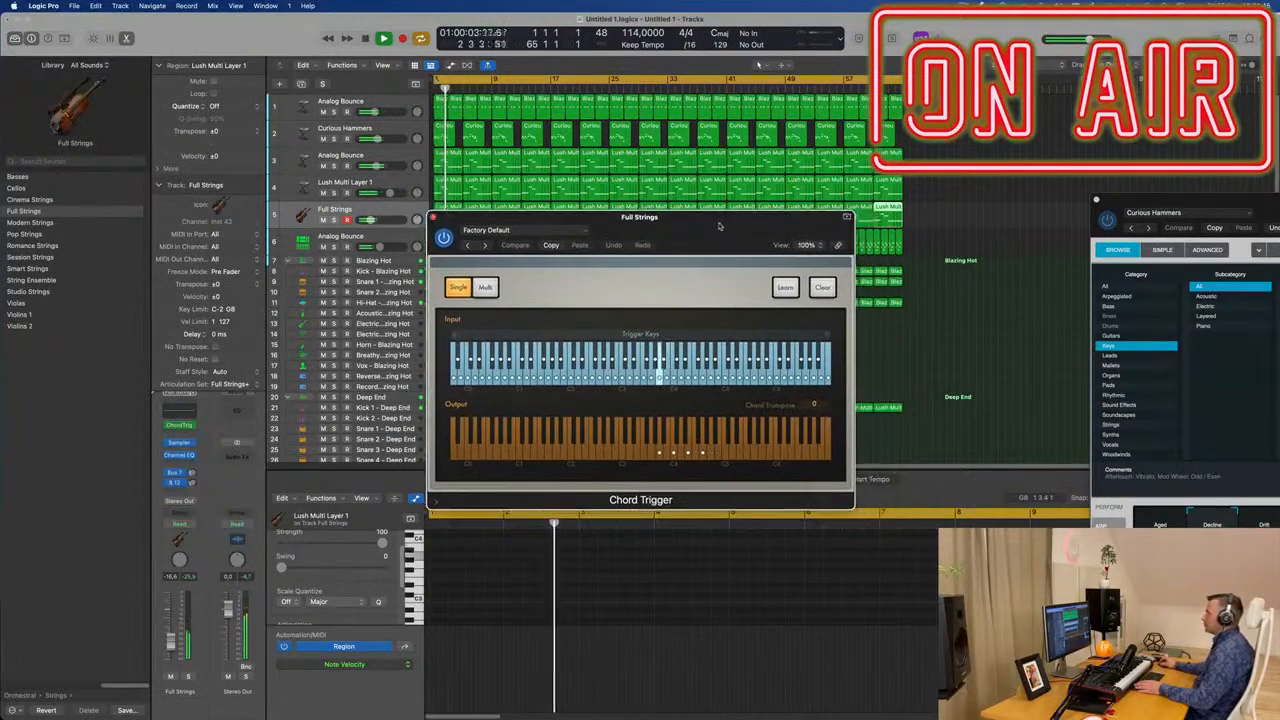
key(space)
drag(618, 226, 655, 226)
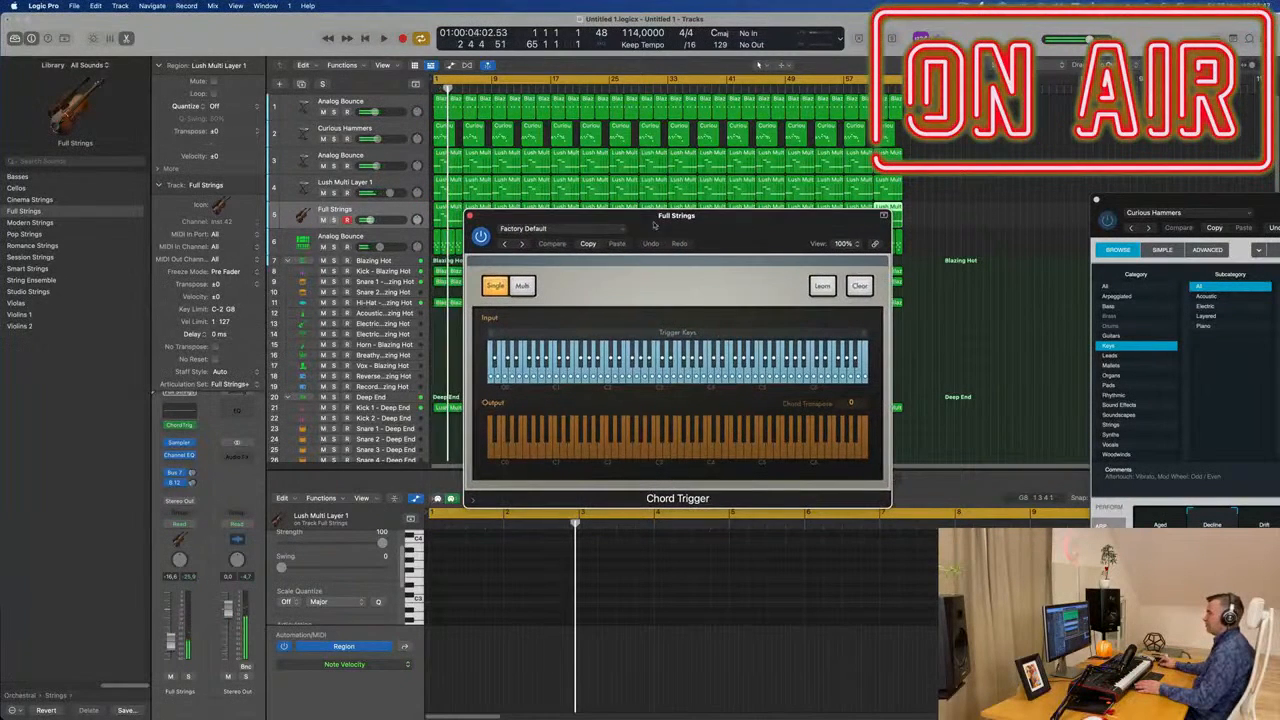
- Load the Major 7th setting from Chord Trigger's single-chord extended harmonies and audition it from the start of the song
click(576, 229)
mouse_move(620, 442)
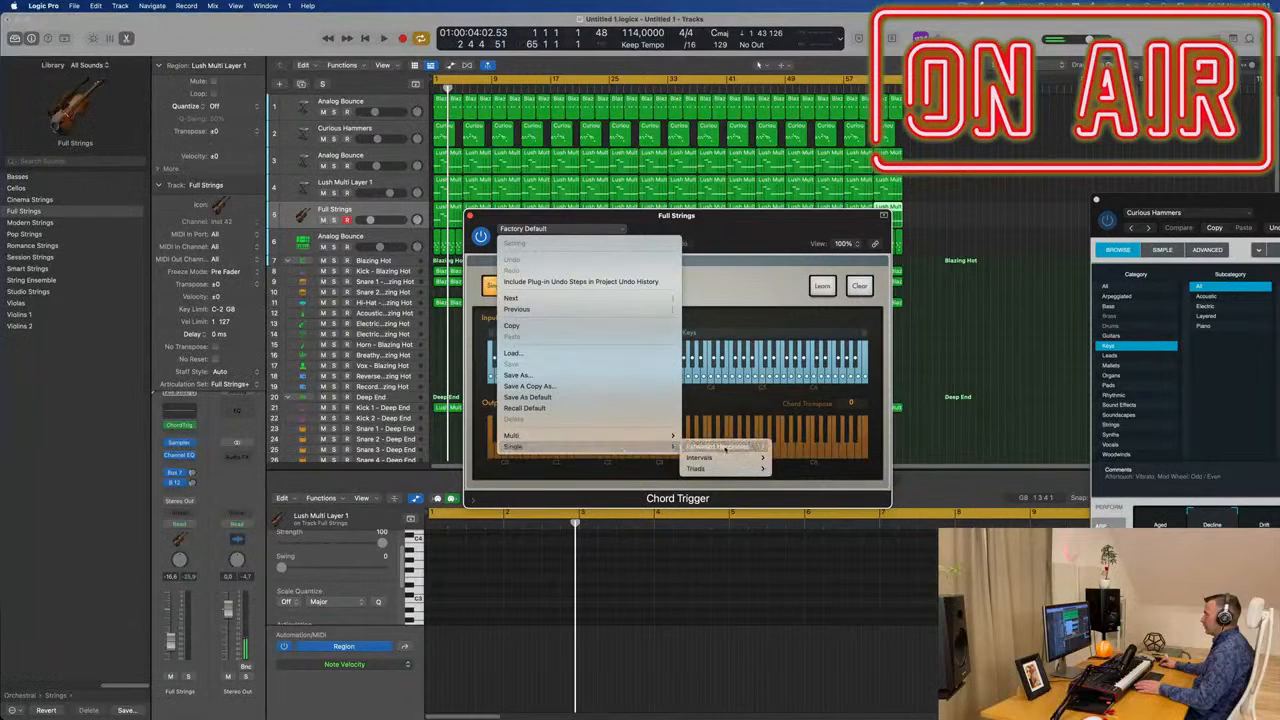
mouse_move(731, 448)
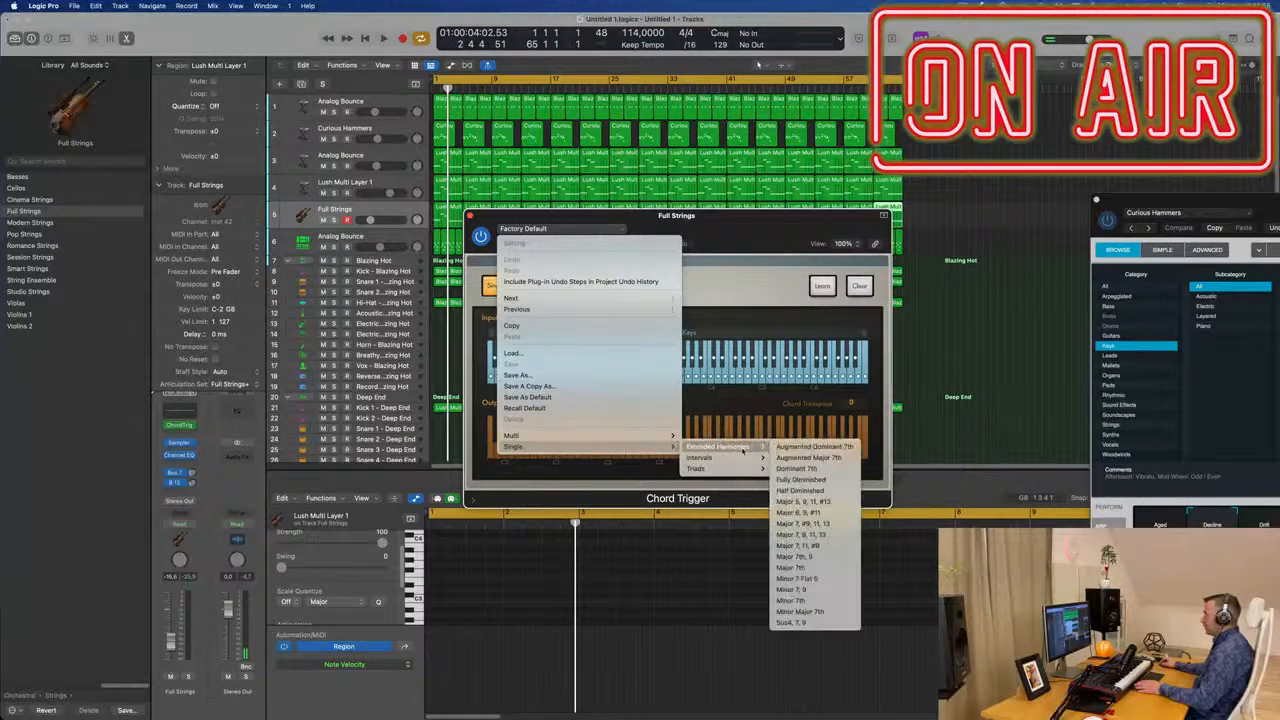
mouse_move(580, 441)
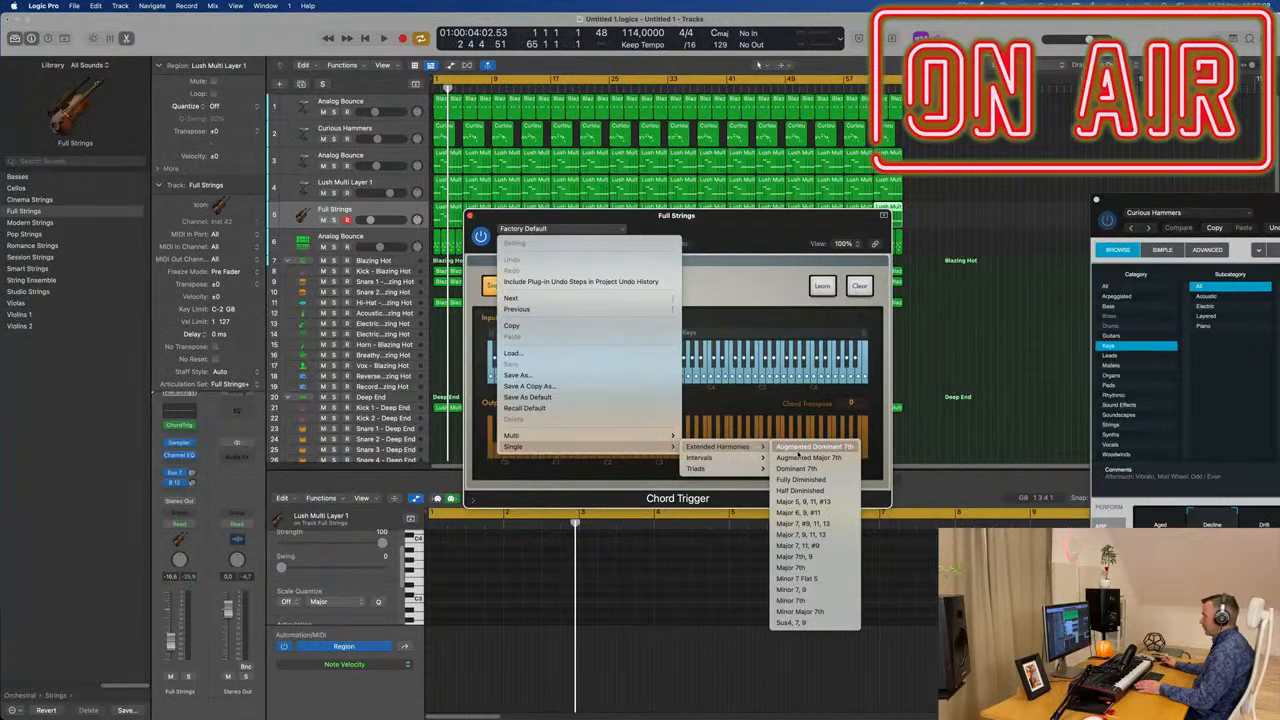
click(792, 567)
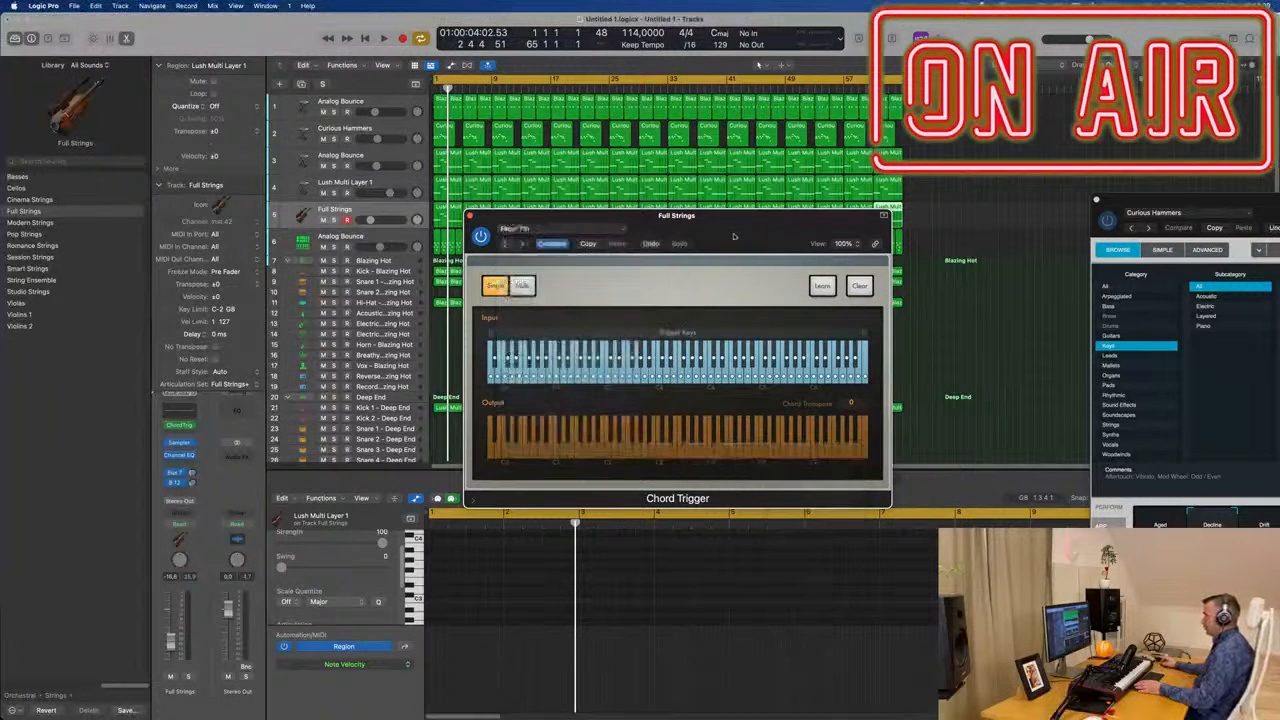
drag(735, 236, 943, 190)
key(space)
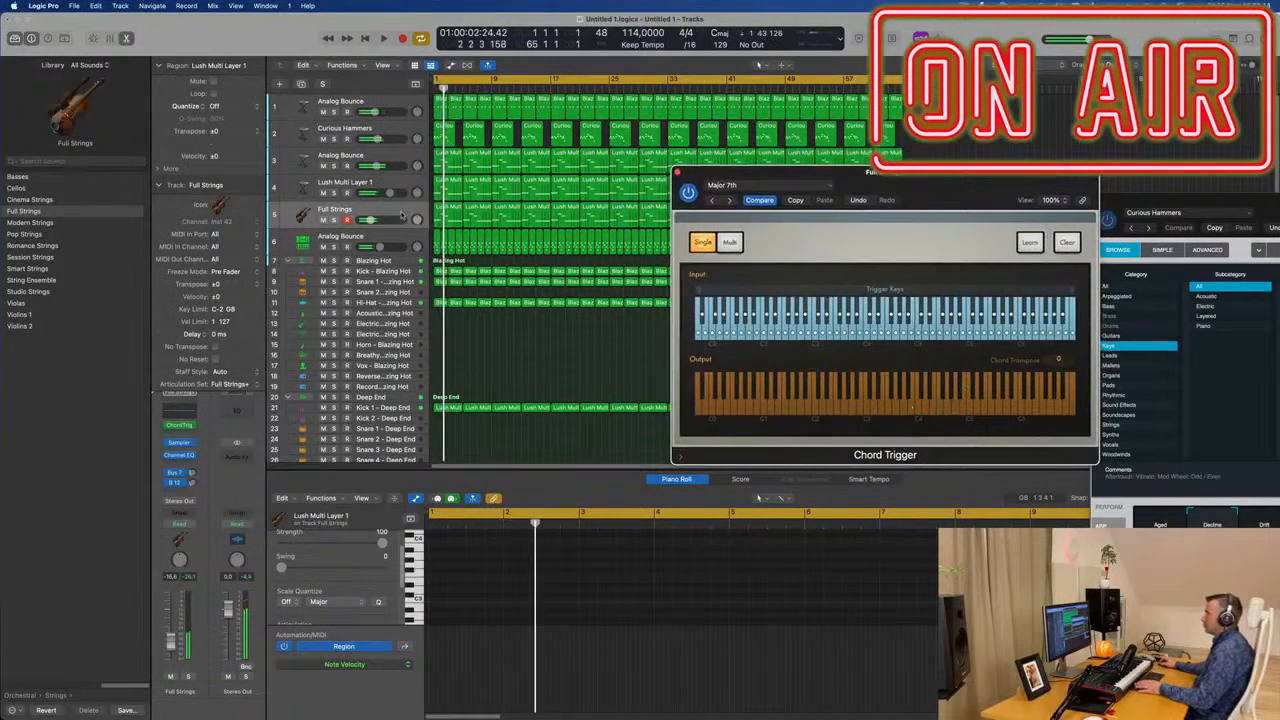
key(space)
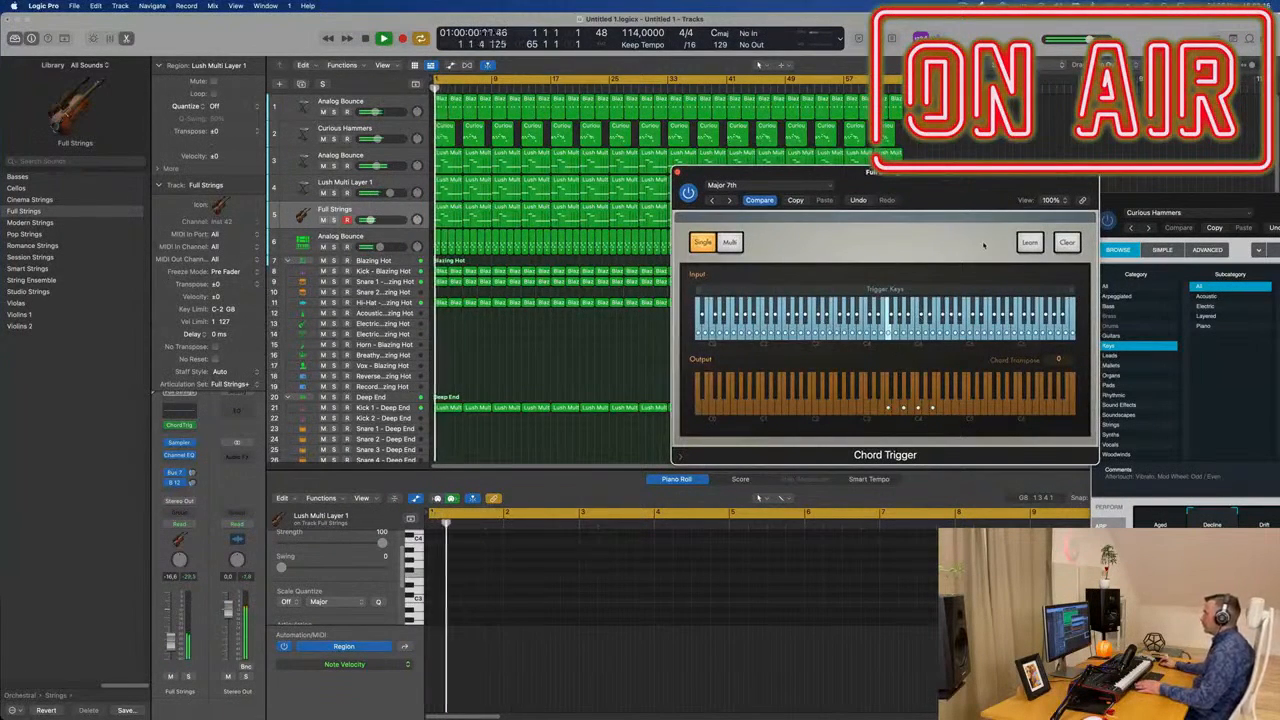
- Try Chord Trigger's Multi mode with the trigger key range shifted over the played notes, and return to Single mode
click(1029, 242)
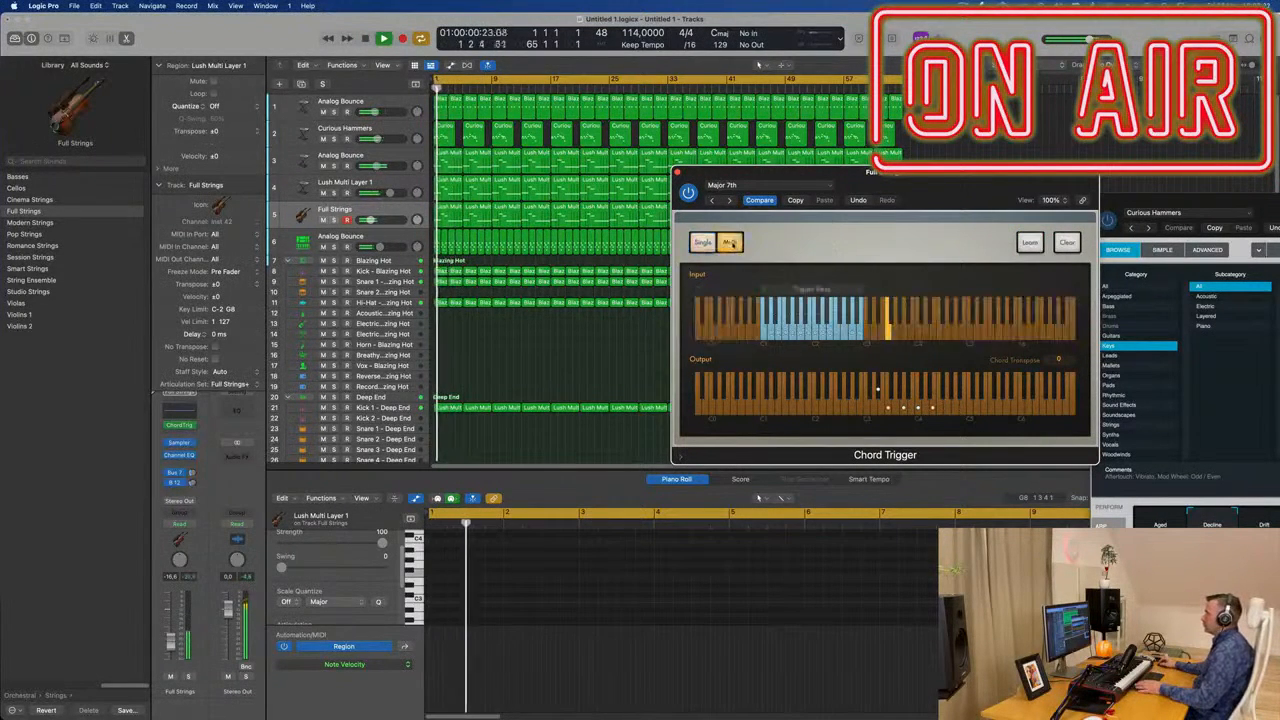
key(space)
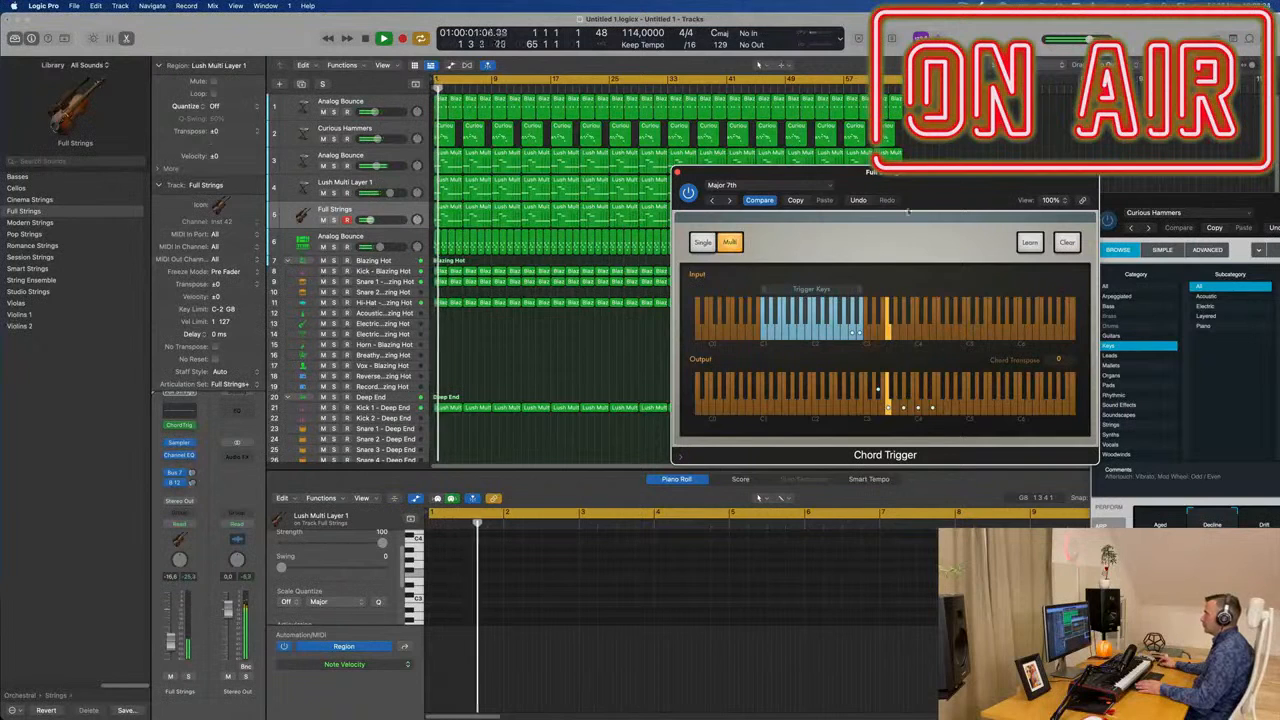
drag(943, 188, 800, 186)
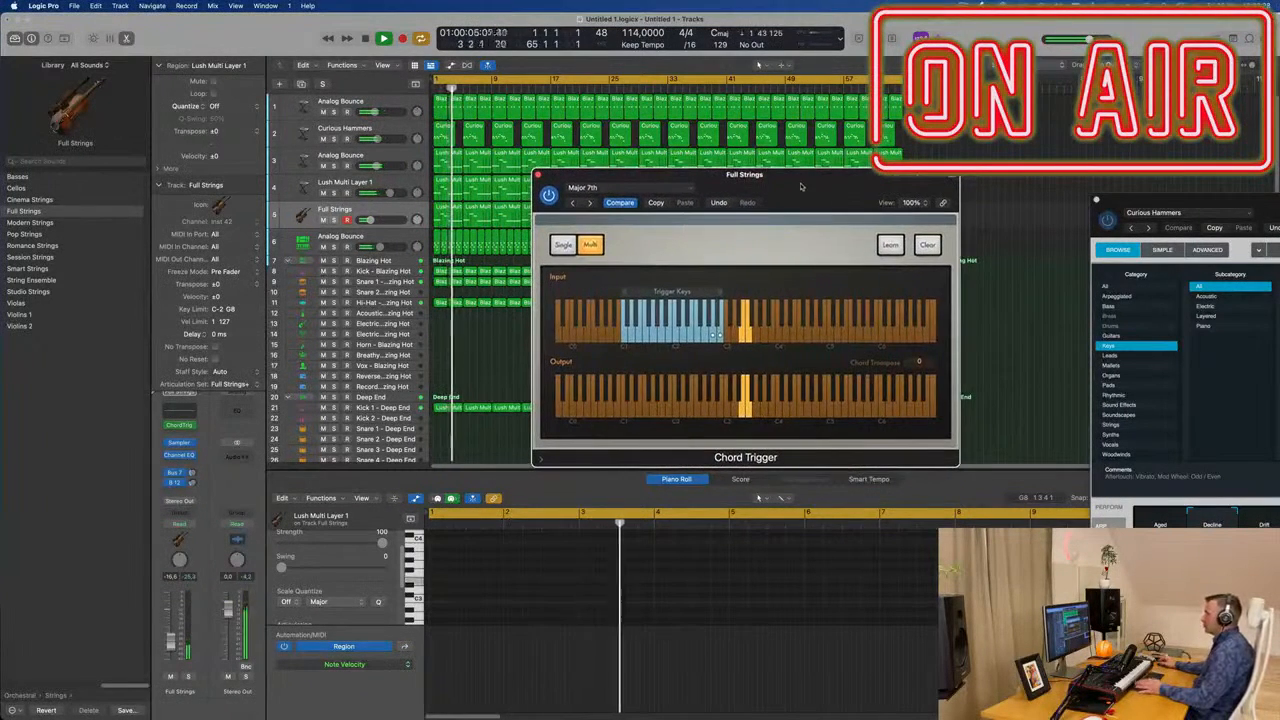
drag(693, 292, 768, 292)
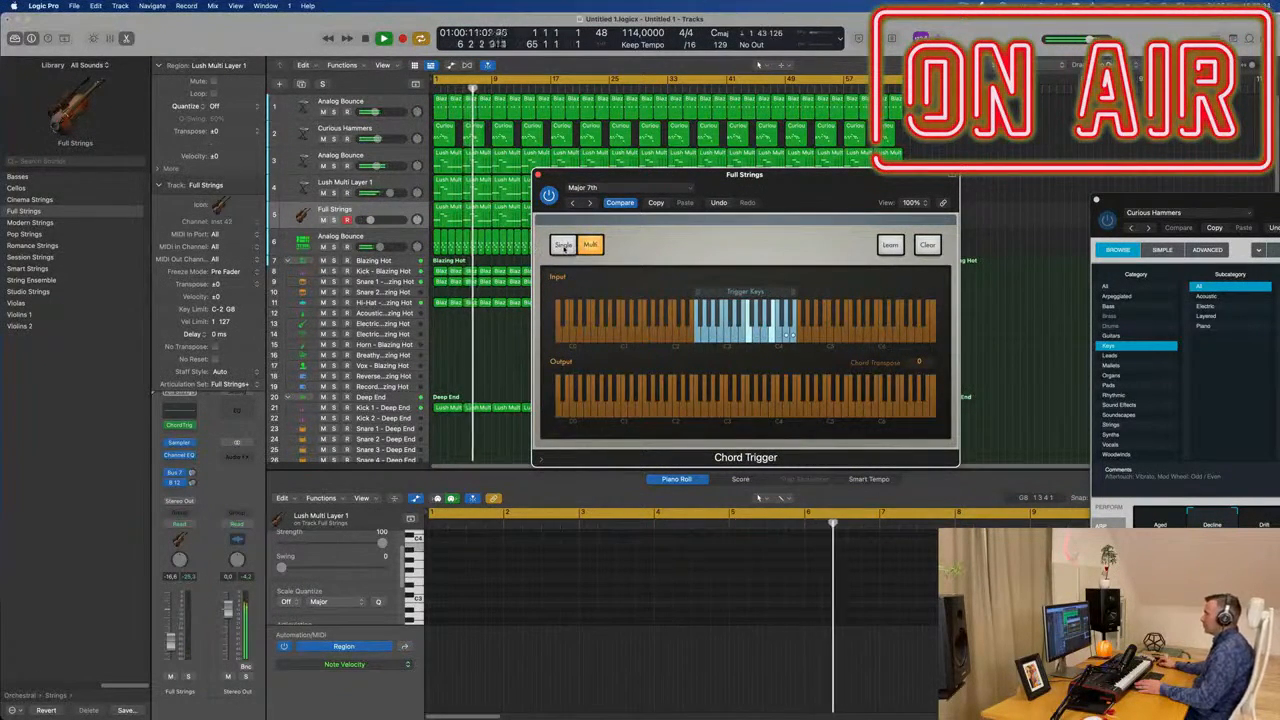
key(Return)
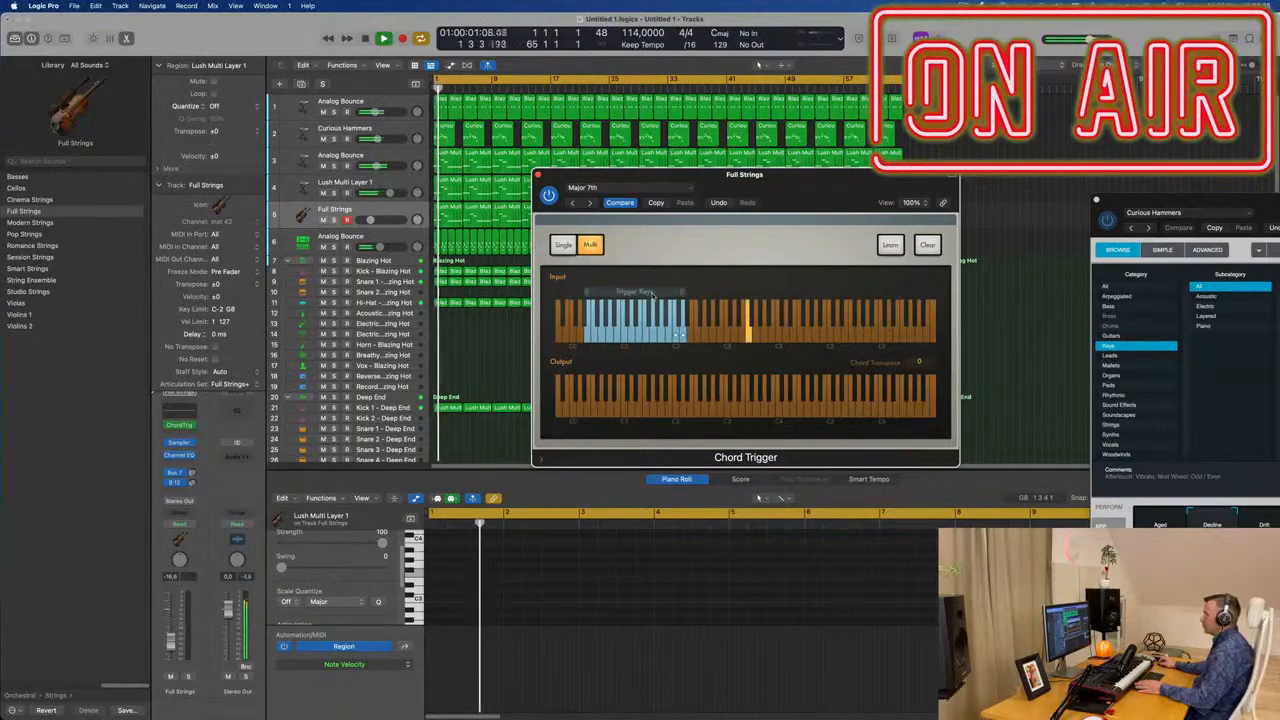
click(564, 245)
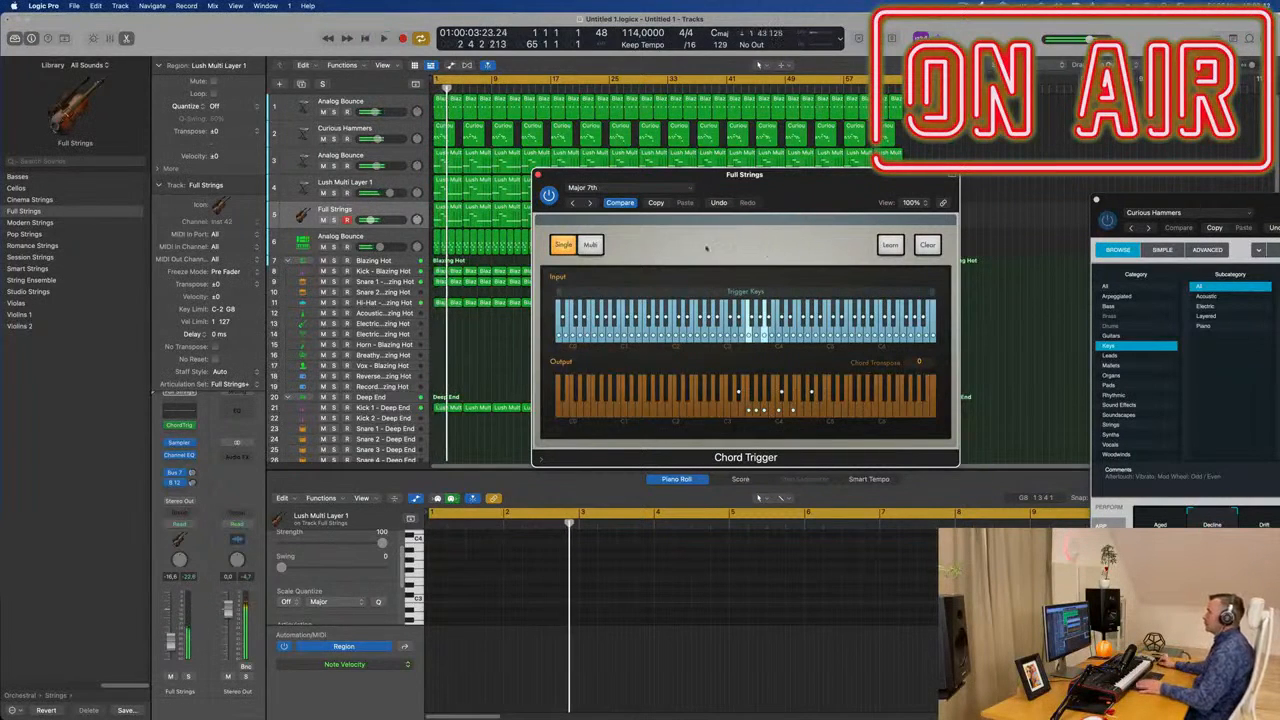
- Audition the Fully Diminished extended harmony and the settings following it, up to Major 7, #9, 11, 13
click(644, 191)
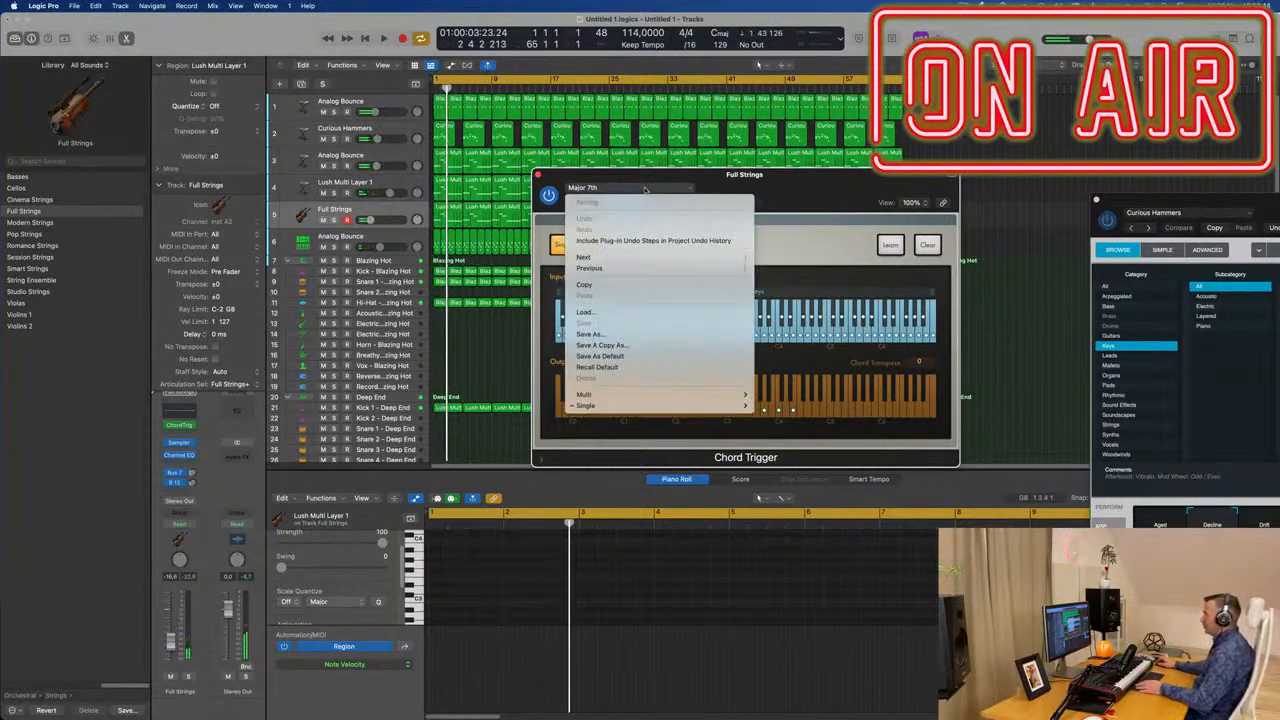
mouse_move(650, 405)
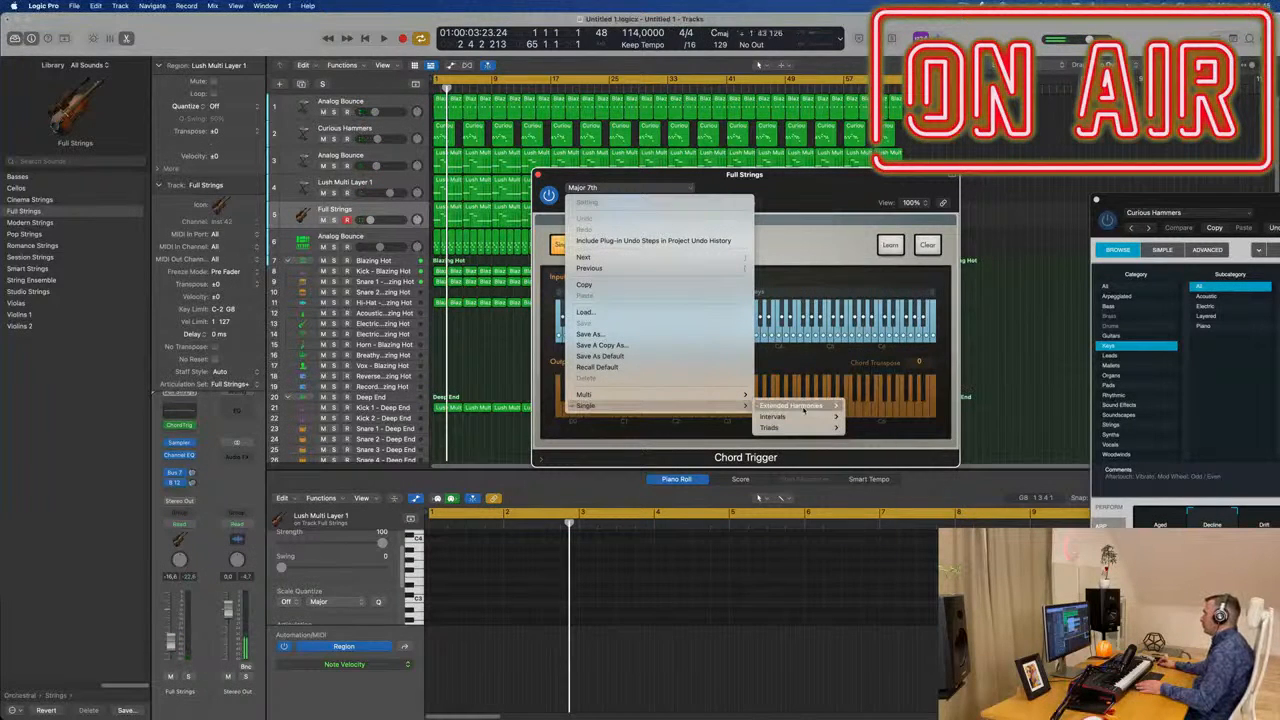
mouse_move(795, 405)
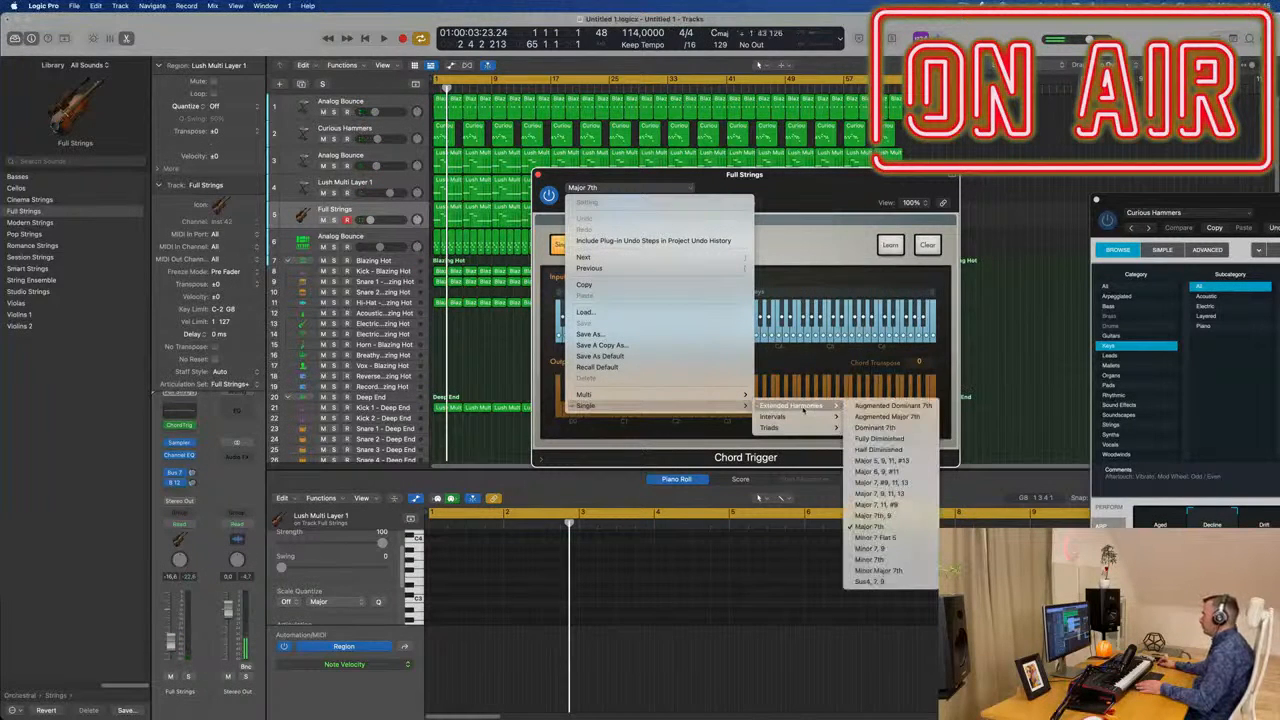
click(877, 438)
key(space)
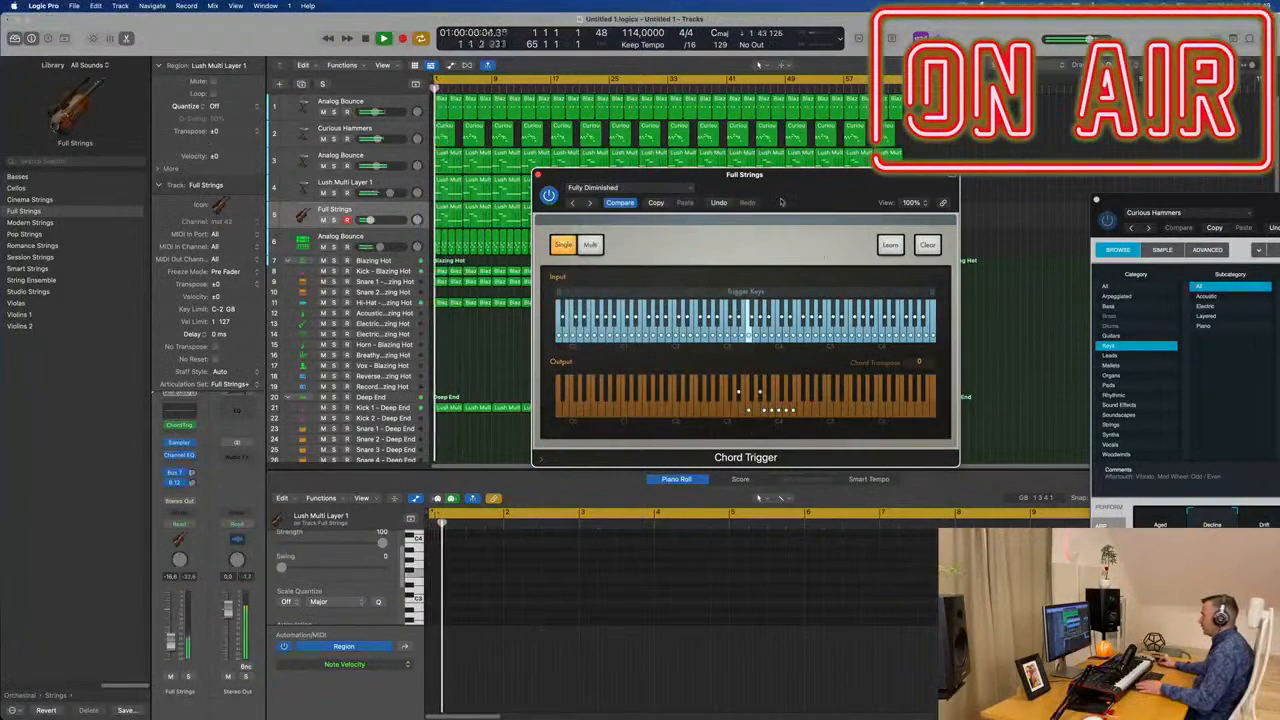
mouse_move(796, 188)
mouse_down()
mouse_move(829, 190)
mouse_move(767, 192)
mouse_move(781, 194)
mouse_up()
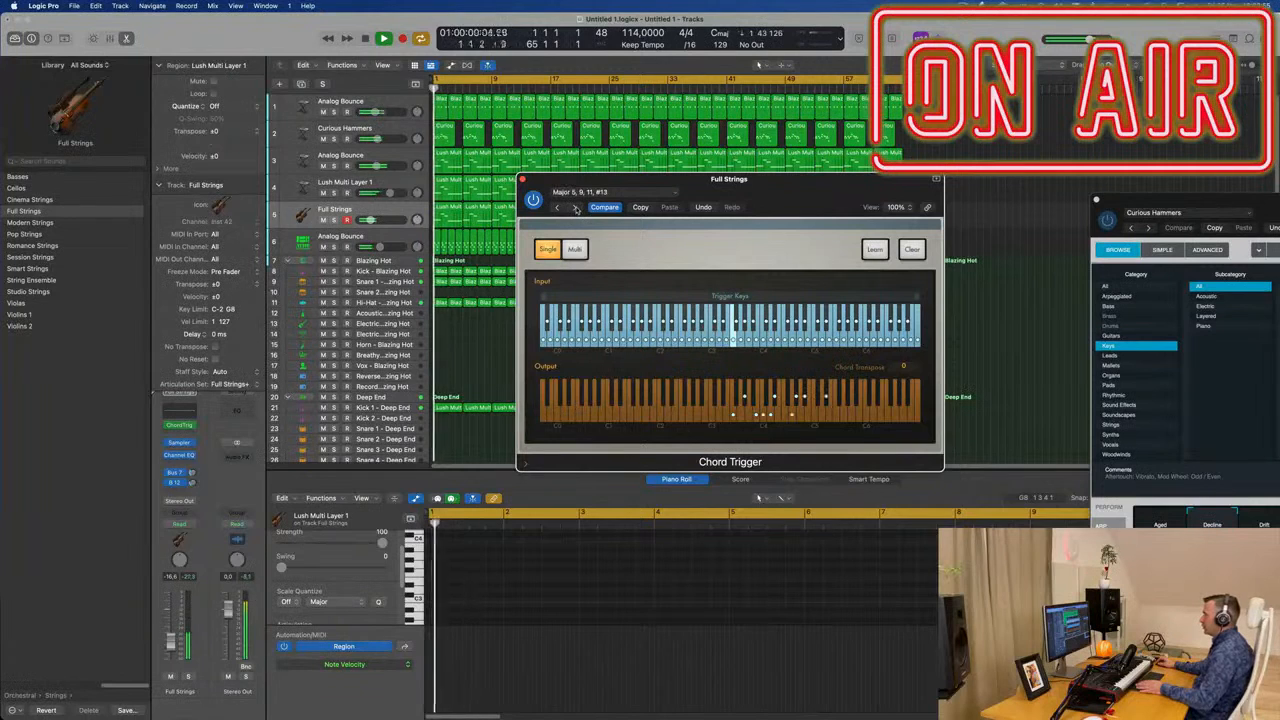
click(575, 207)
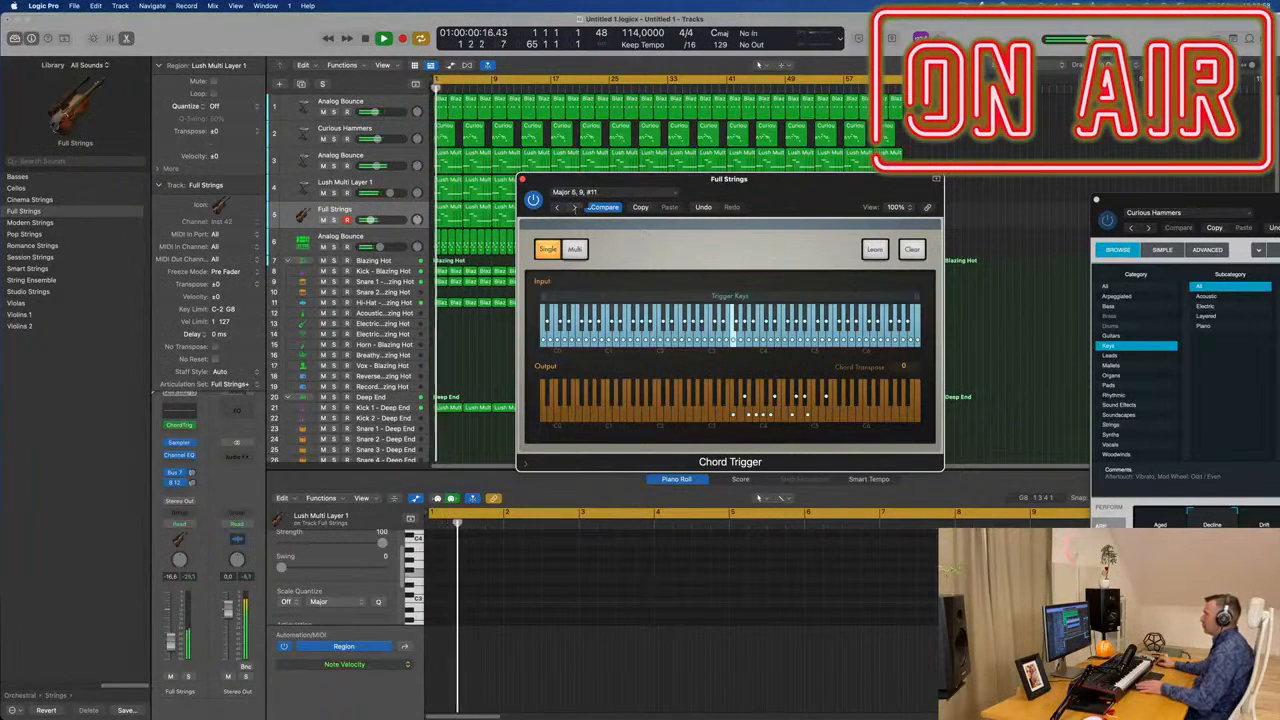
key(space)
- Audition Chord Trigger's multi-chord guitar voicings Guitar Open Chords and Major Barre Chords with the song playing
click(626, 194)
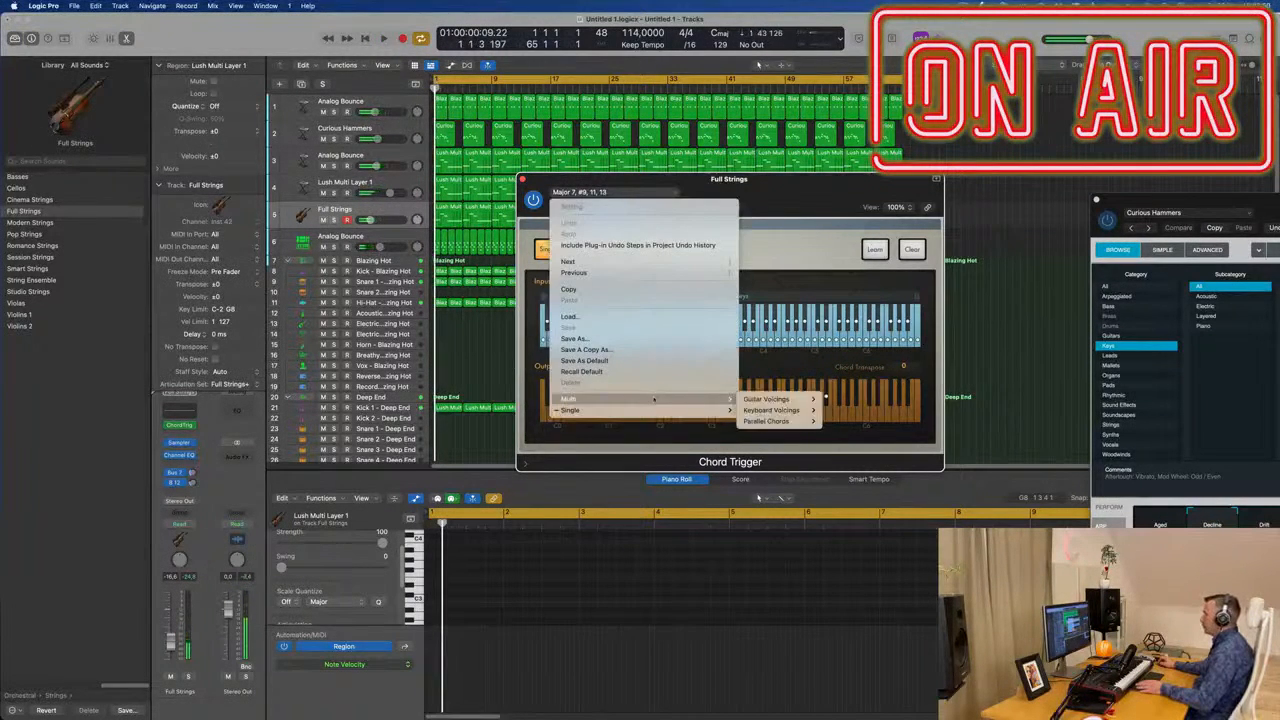
mouse_move(663, 404)
mouse_move(808, 398)
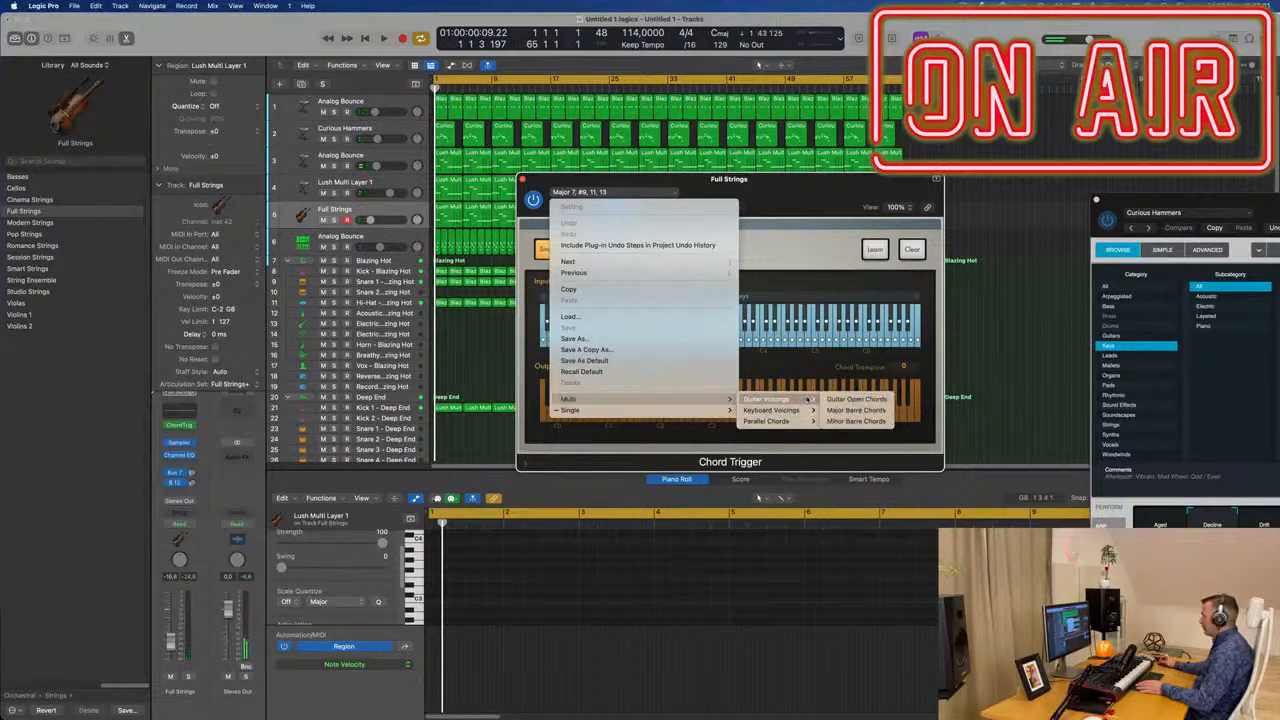
click(850, 399)
key(space)
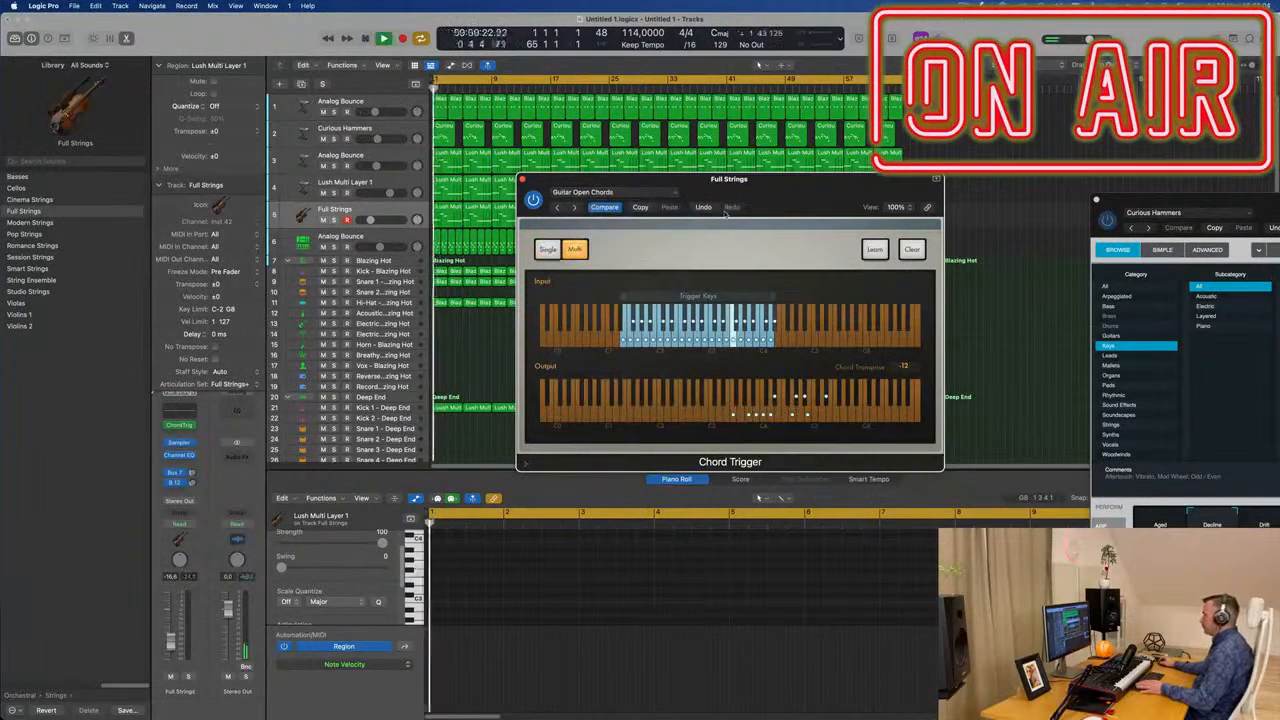
mouse_move(764, 185)
mouse_down()
mouse_move(737, 187)
mouse_move(764, 184)
mouse_up()
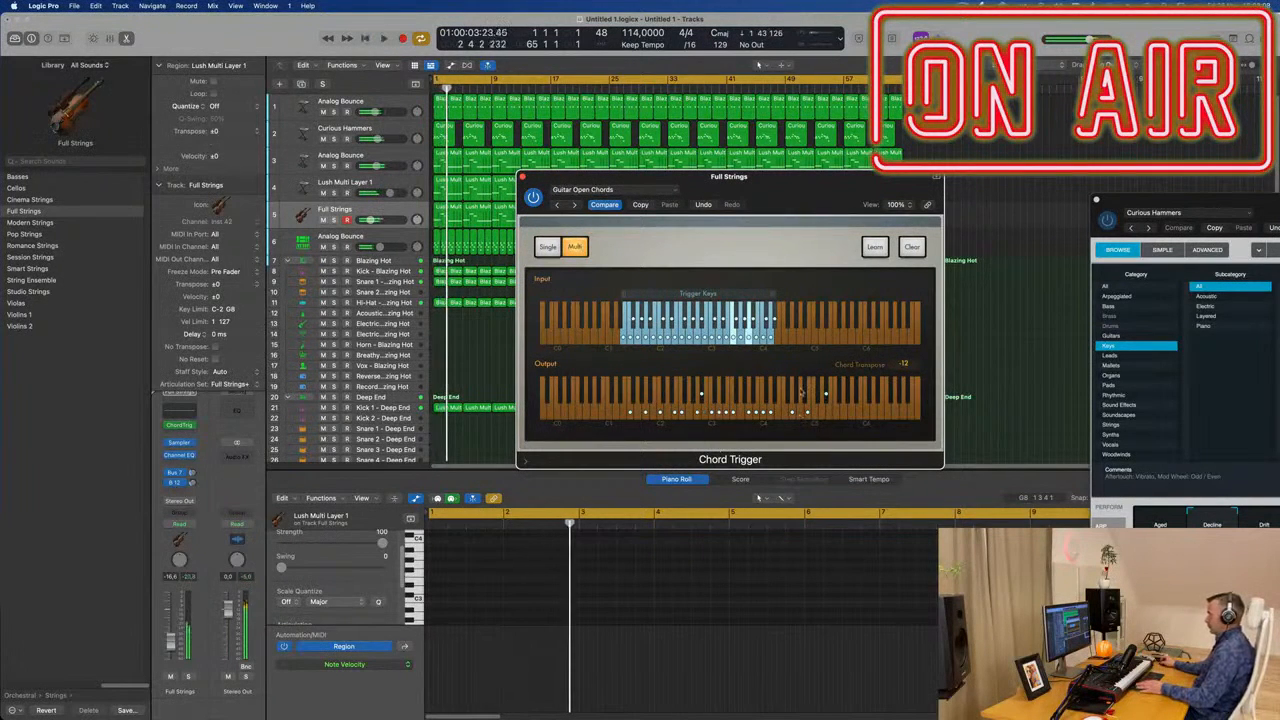
click(576, 205)
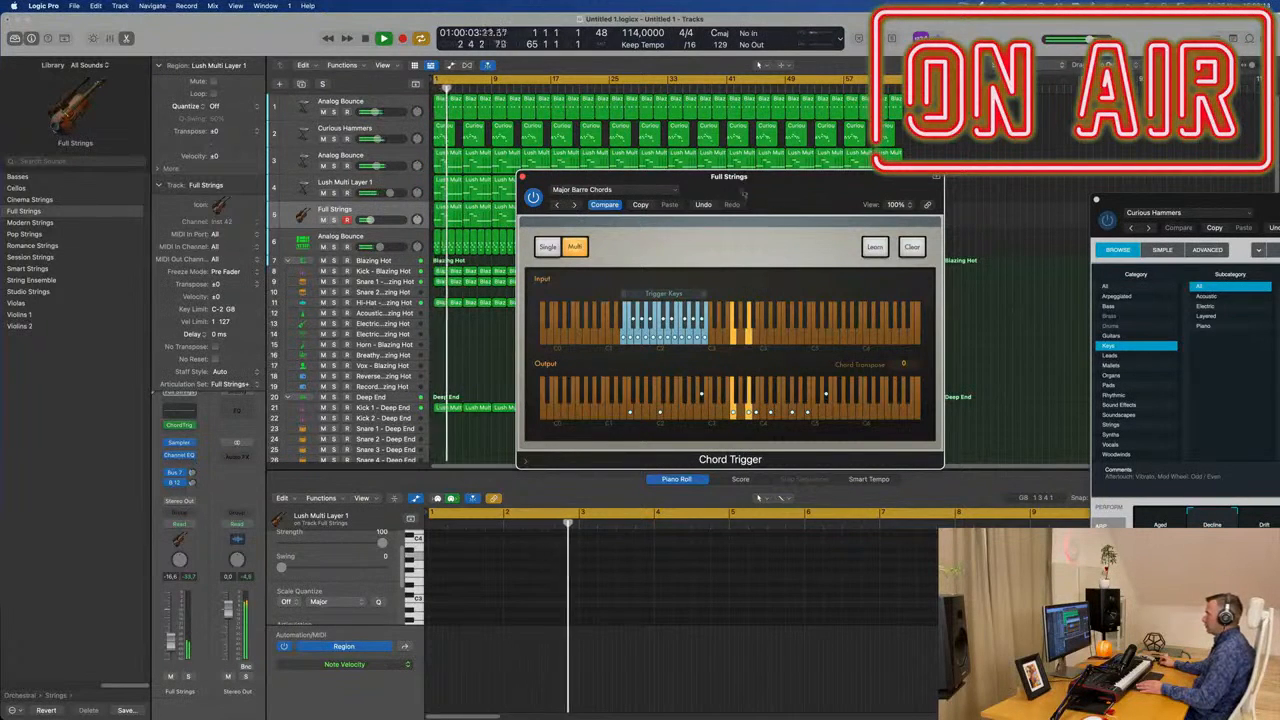
- Stop playback, close and bypass Chord Trigger, and select all regions on the Full Strings track
key(space)
click(521, 177)
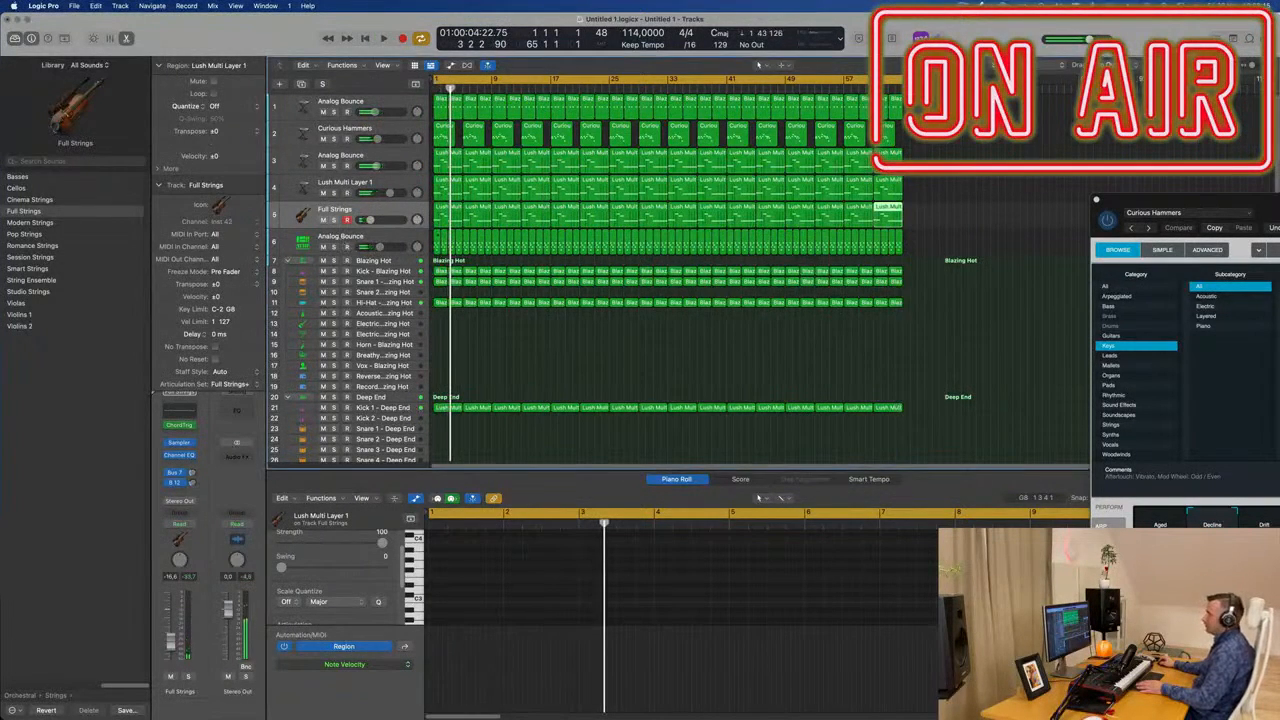
click(397, 213)
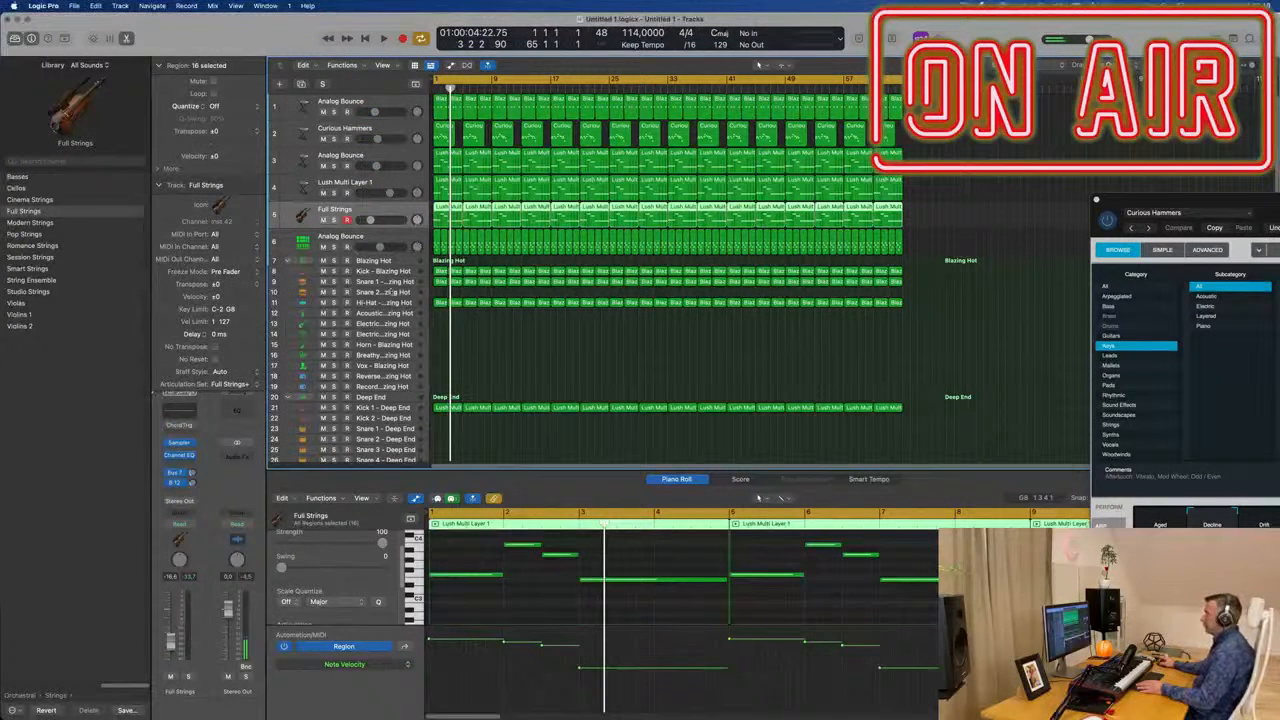
- Copy all notes of the selected Full Strings regions one octave up in the Piano Roll and play the song
key(super+a)
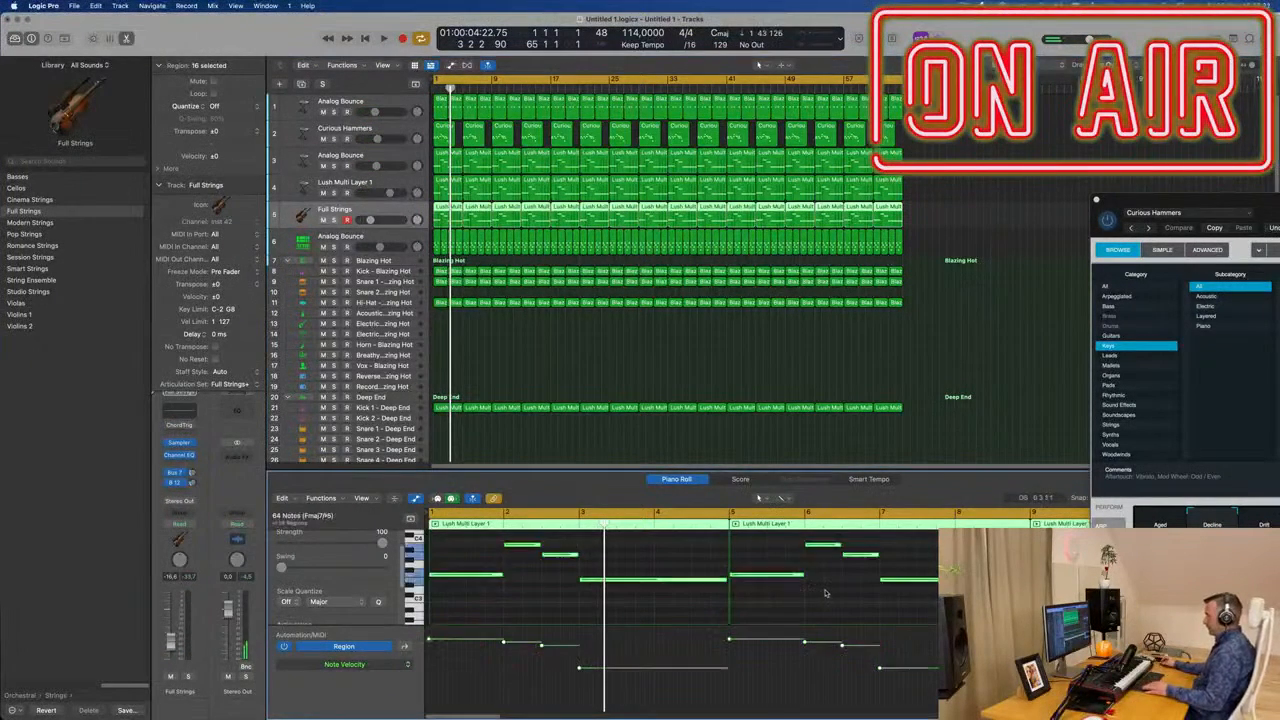
scroll(706, 597, up, 2)
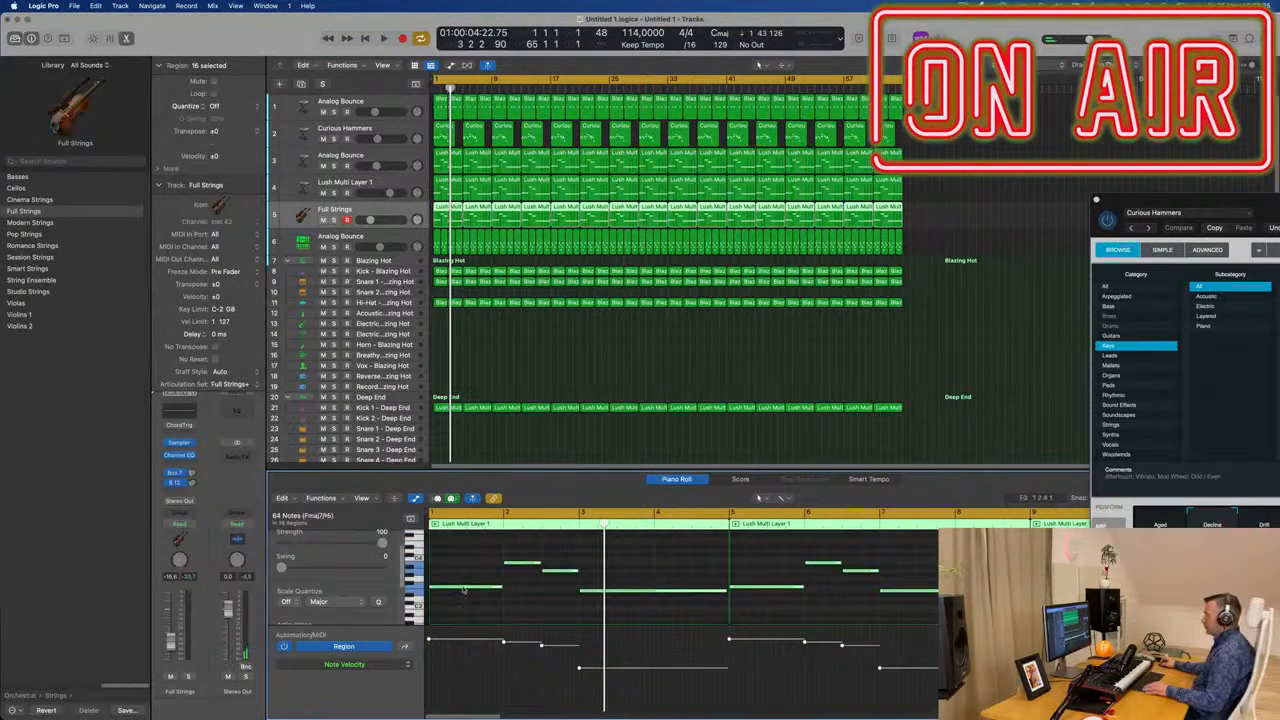
drag(463, 590, 463, 560)
key(space)
click(542, 362)
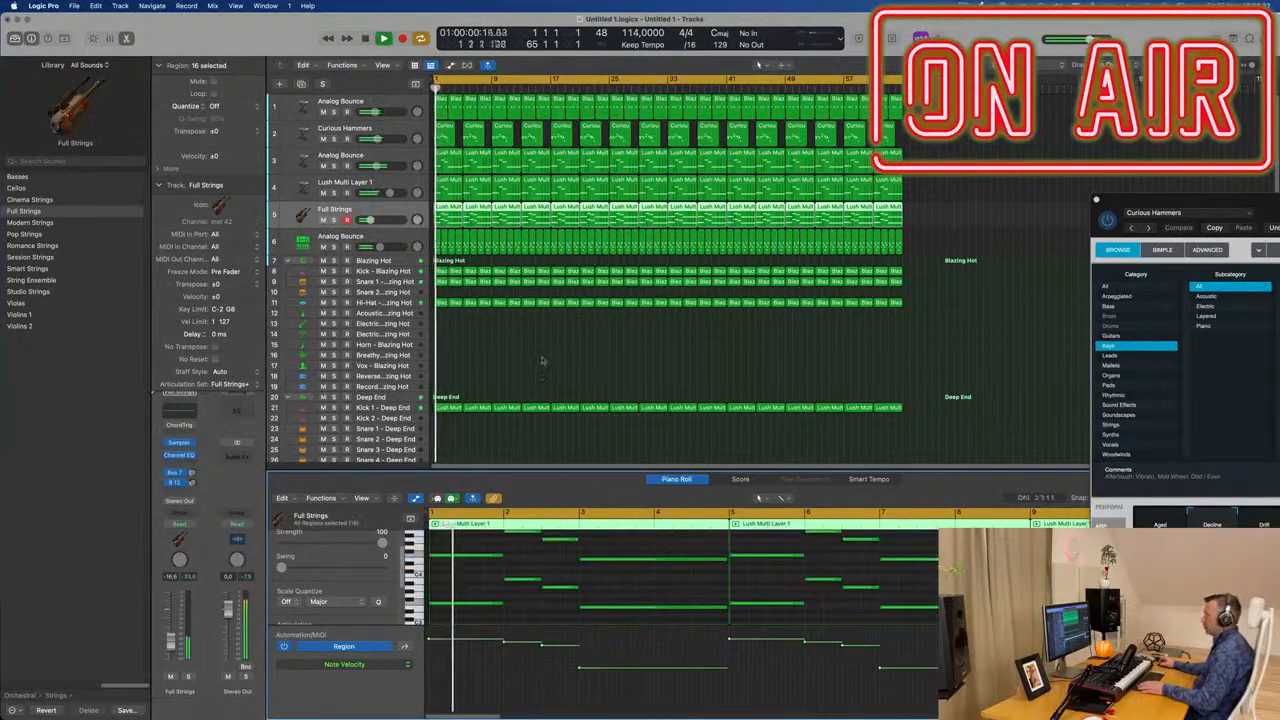
- Transpose all Full Strings notes down one octave and raise the track's volume to about -12.2 dB while playing from the start
key(super+Left)
key(super+Left)
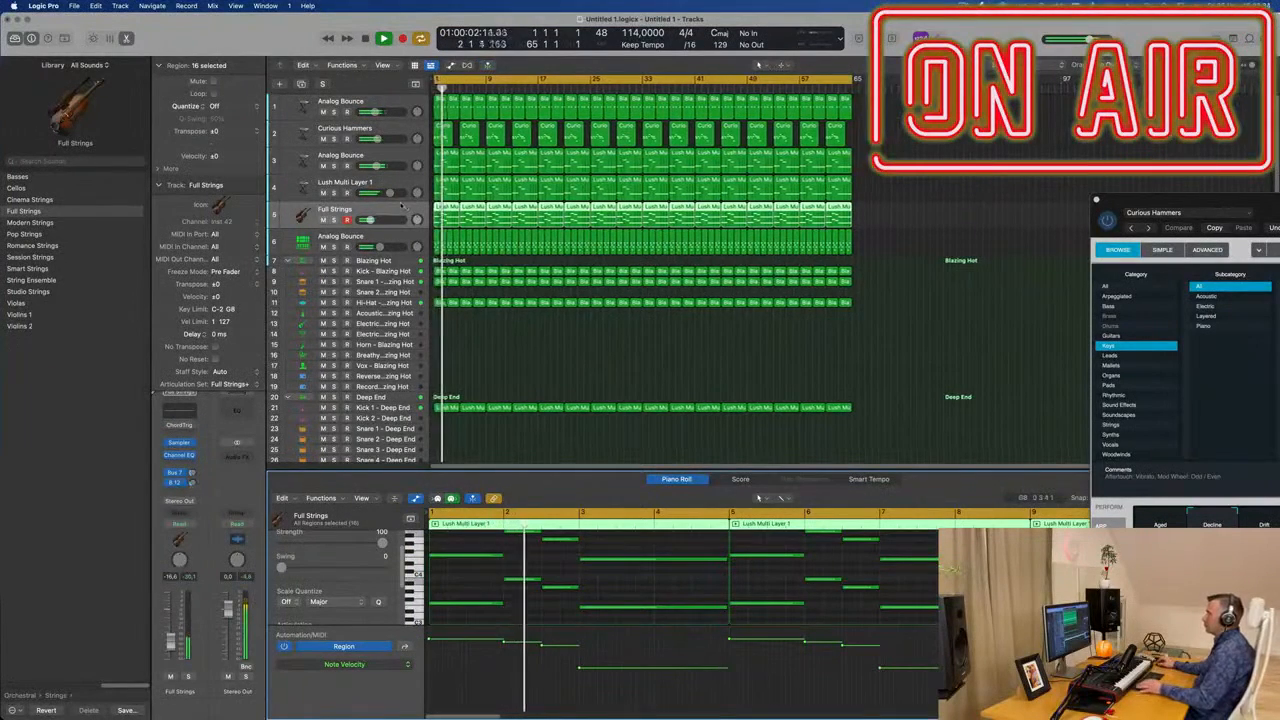
key(Return)
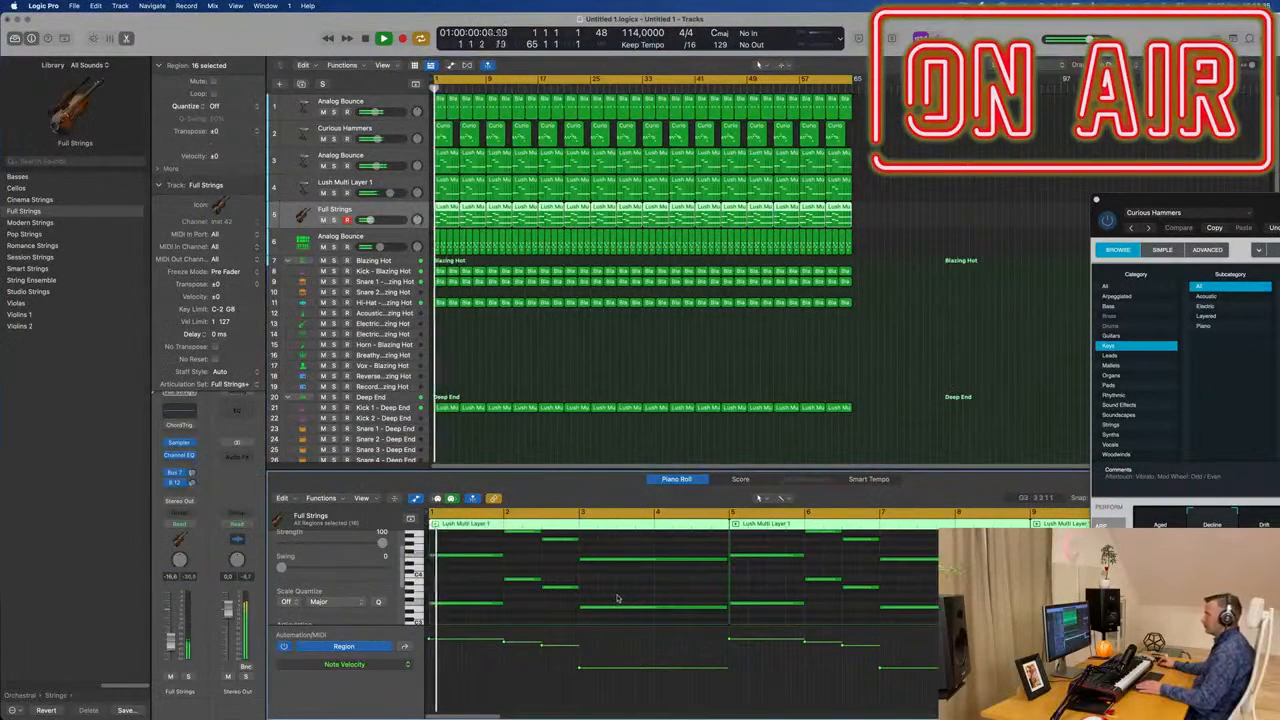
key(super+a)
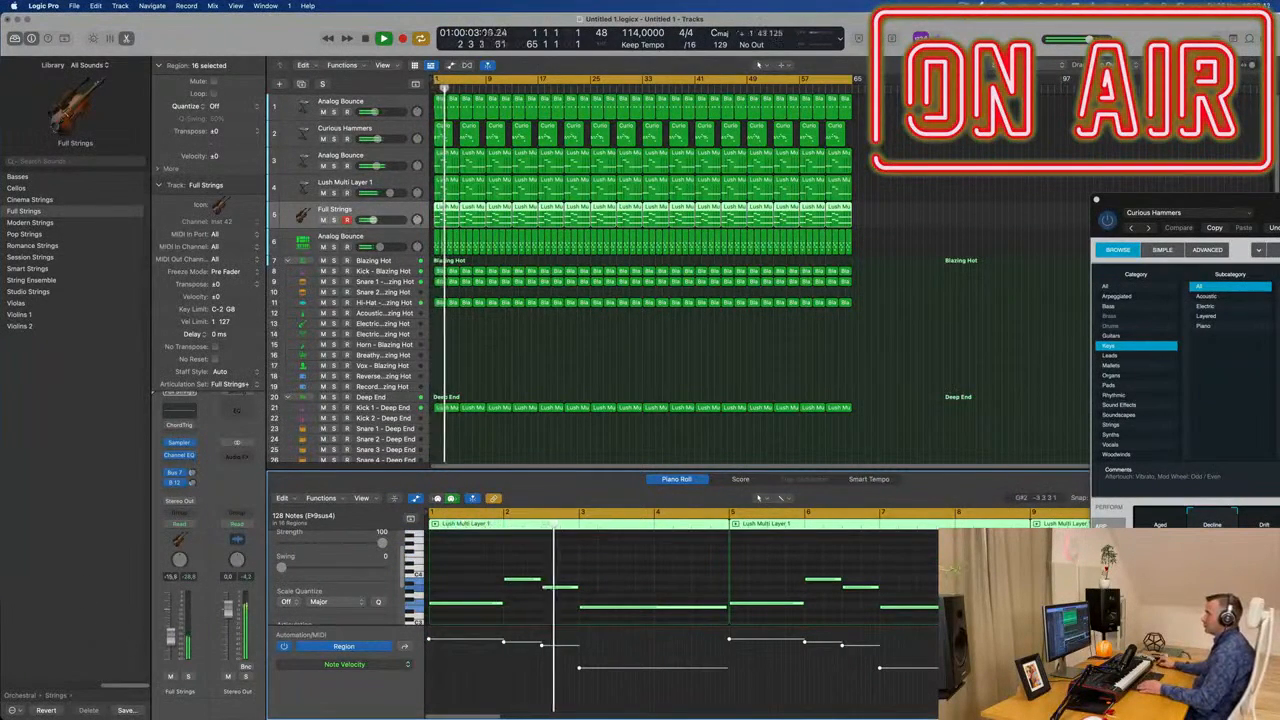
key(Return)
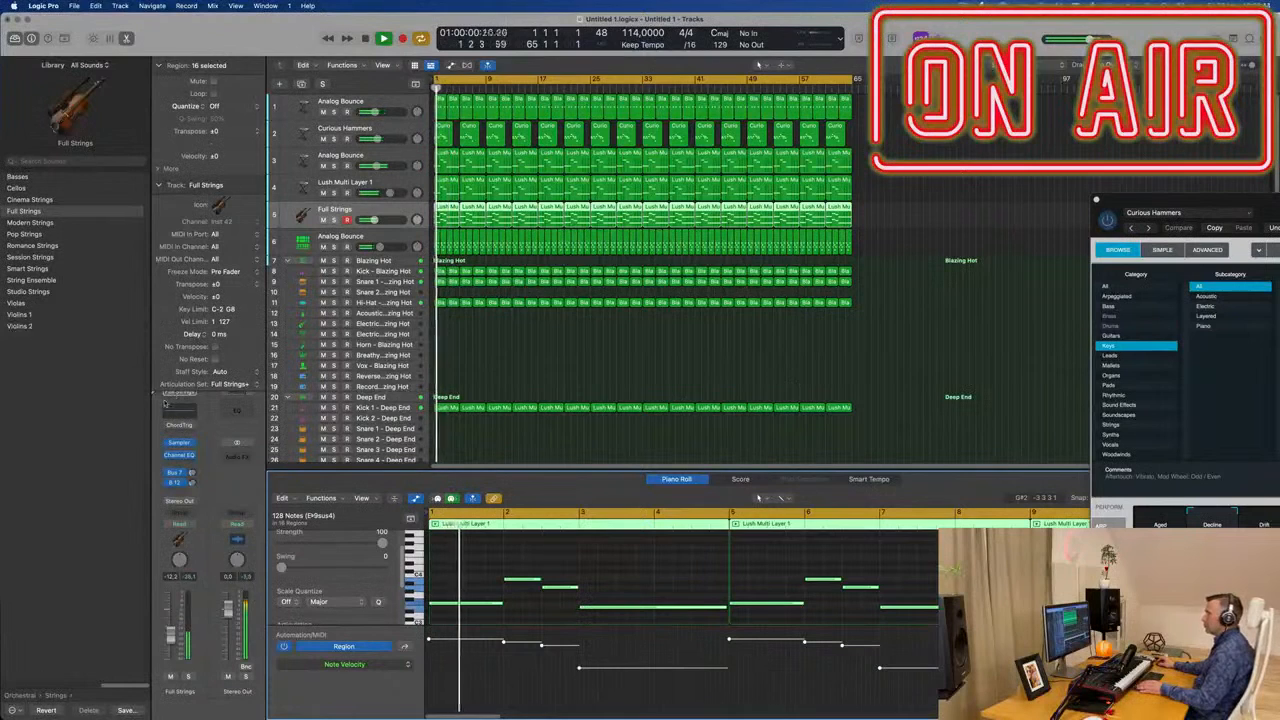
- Audition Romance Strings on the Full Strings track, and switch its patch to String Ensemble
click(32, 245)
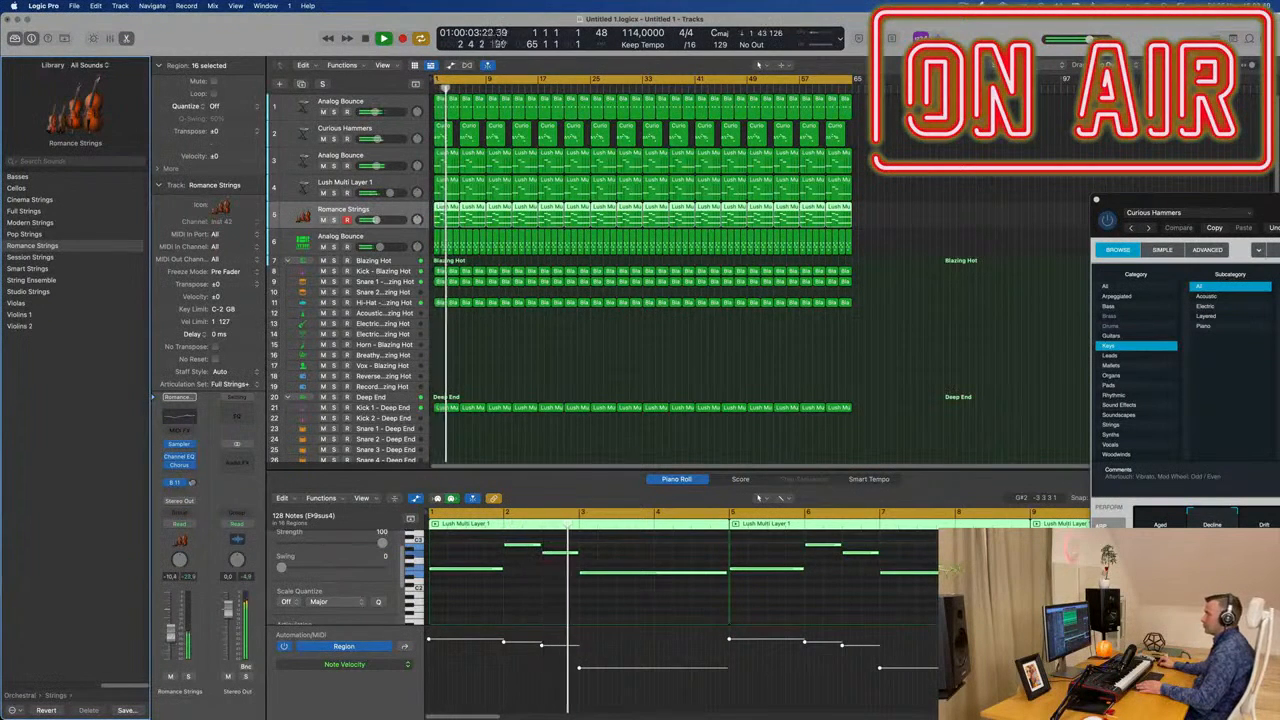
click(31, 280)
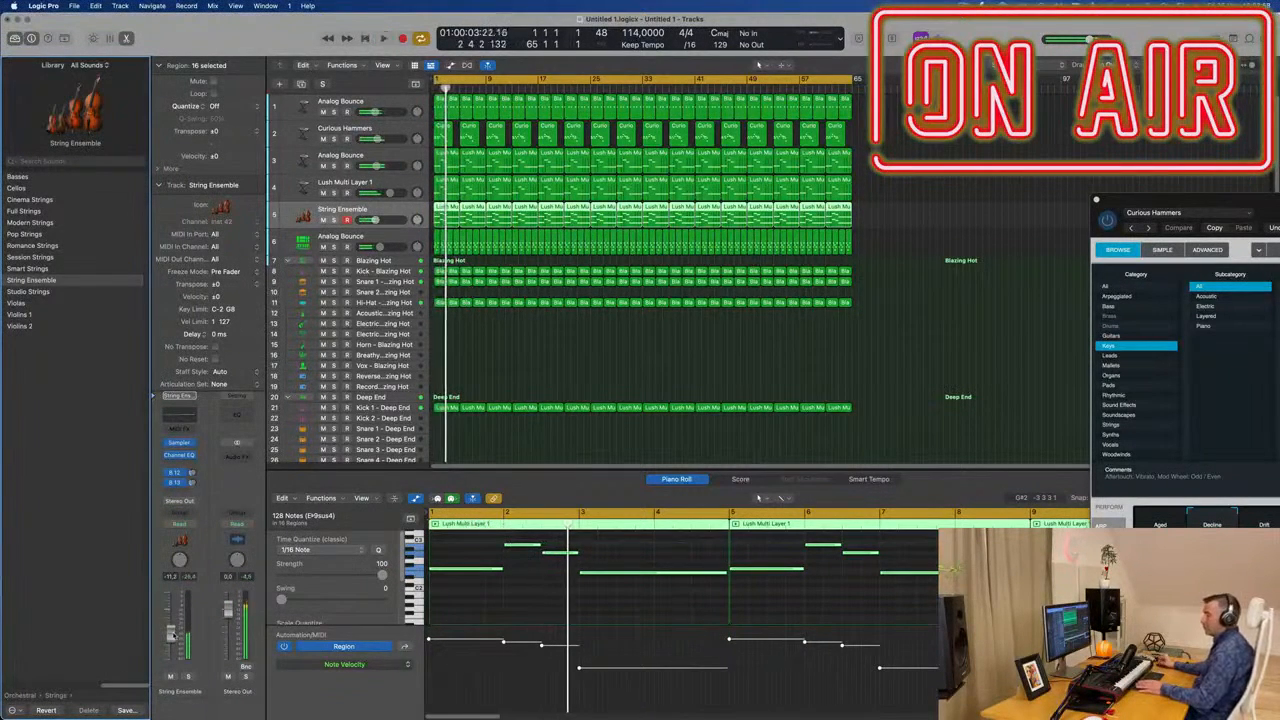
- Add a Bus 3 → Aux 4 send to the String Ensemble track, raise its send level and play from the start
click(180, 491)
mouse_move(200, 506)
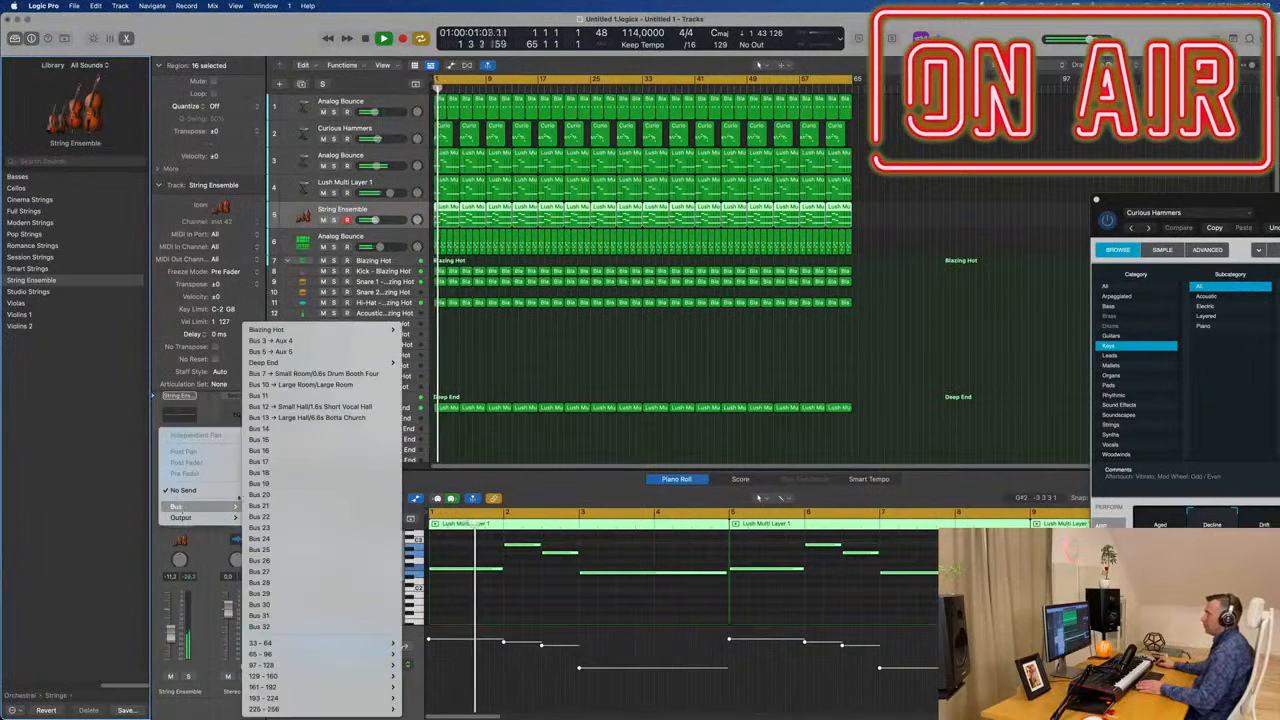
click(289, 342)
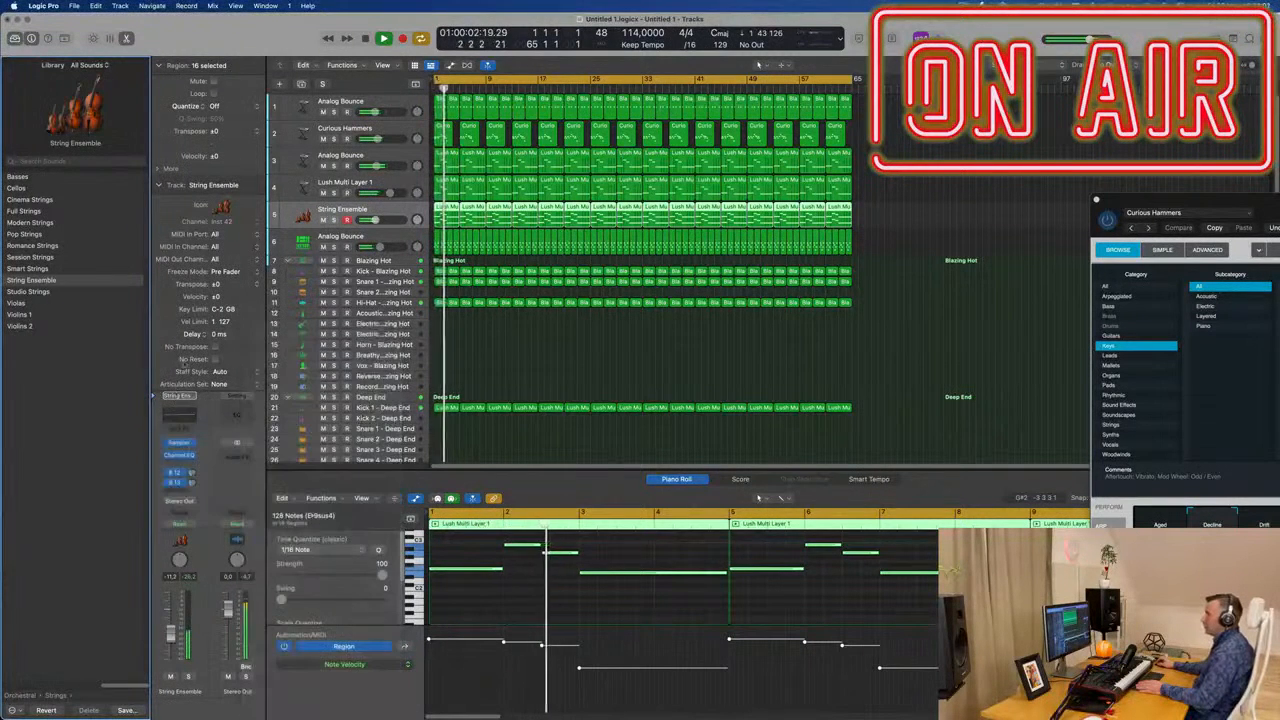
key(Return)
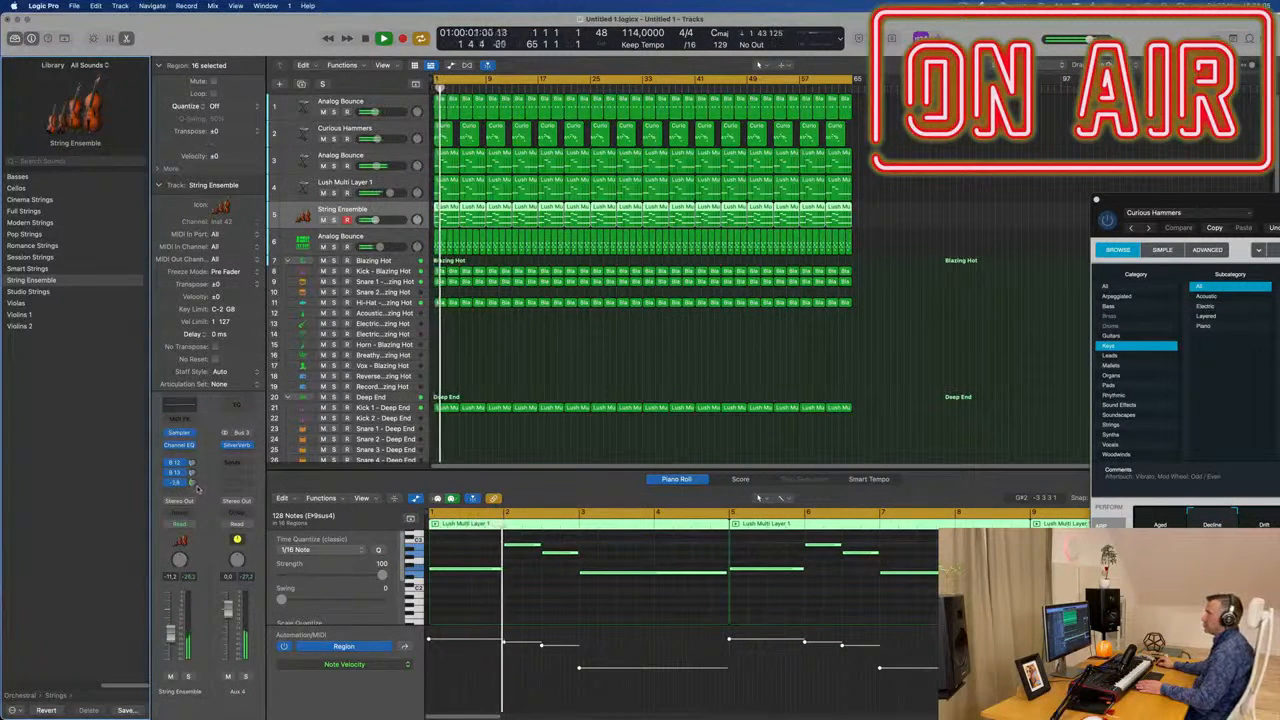
- Deselect all regions, listen to the arrangement with the new strings up to about bar 17, and stop playback
click(580, 412)
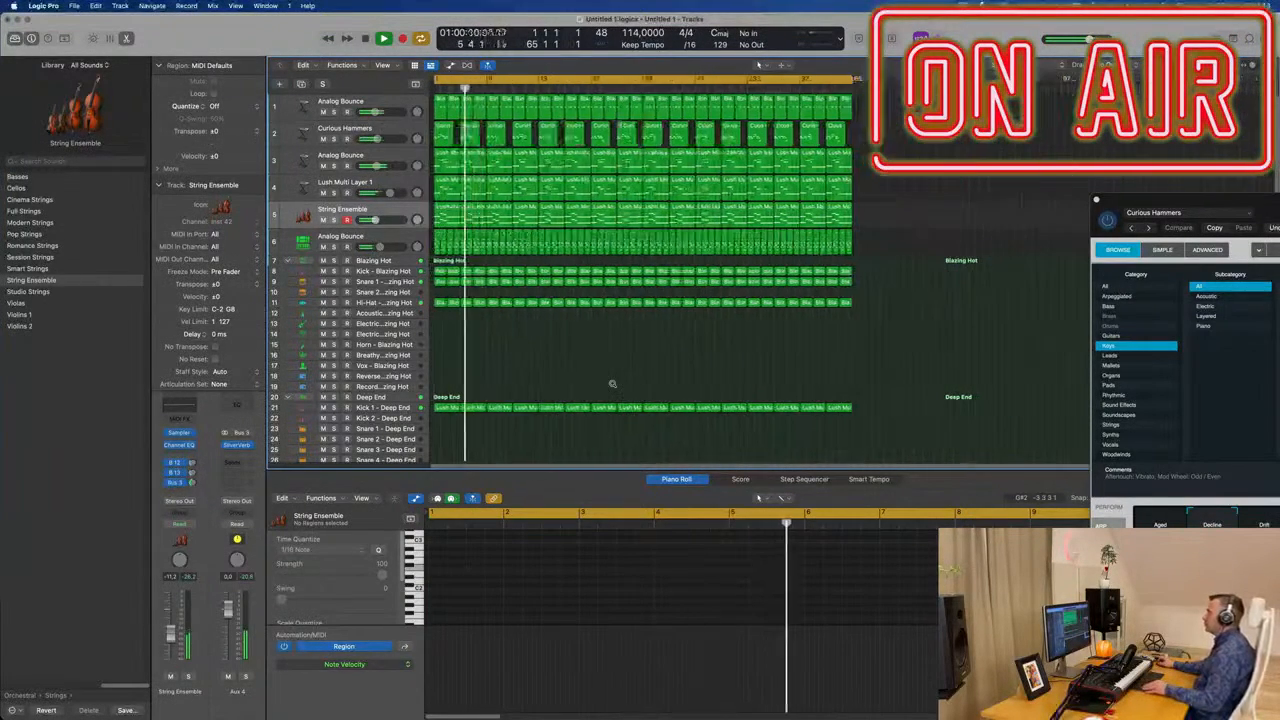
key(super+Left)
key(super+Left)
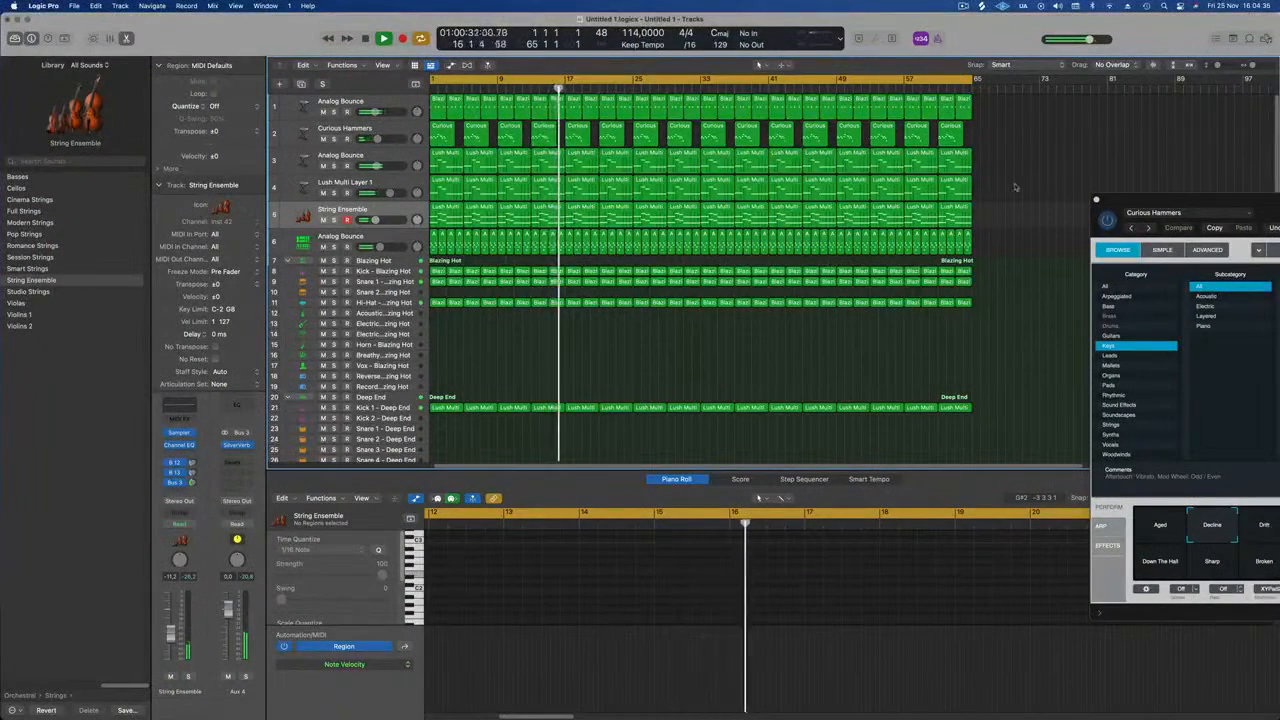
key(space)
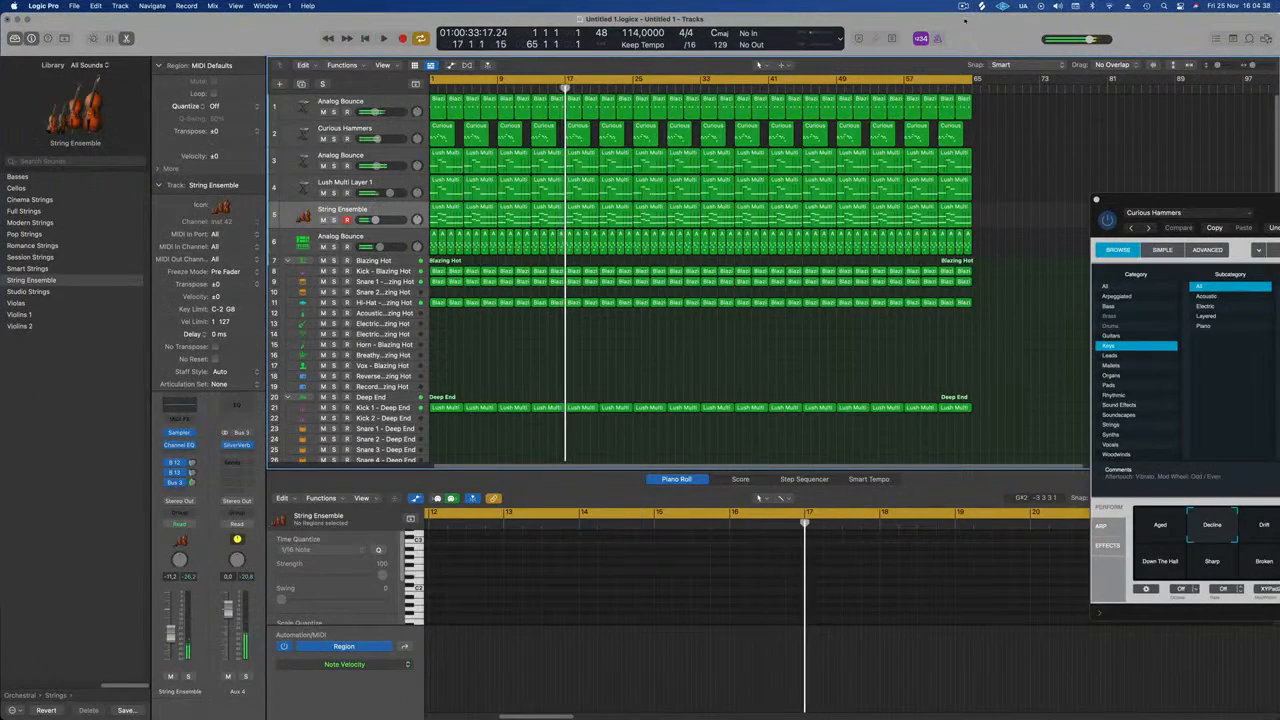